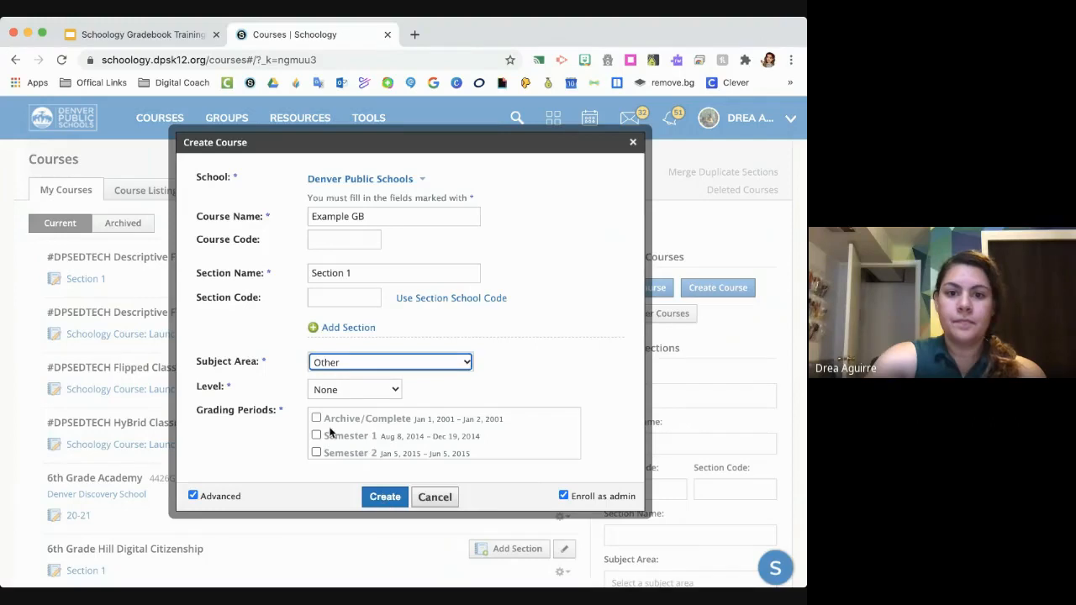
# - Try to create the Example GB course with the SGYPDGradingPeriod grading period (Aug 1, 2016 – Dec 31, 2025)
pyautogui.scroll(-2, 375, 433)
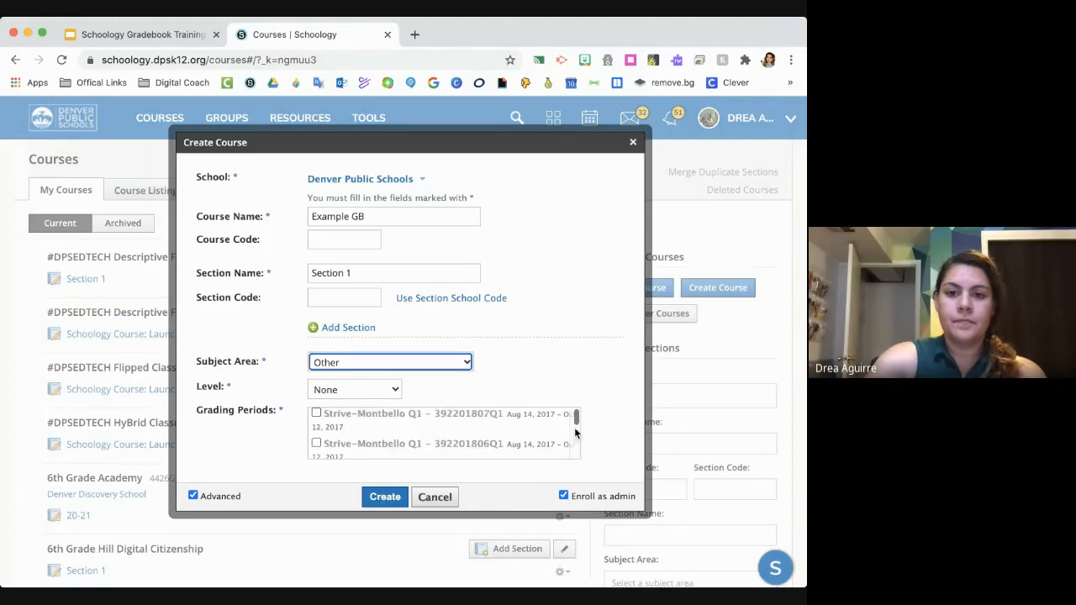
pyautogui.moveTo(574, 417); pyautogui.dragTo(572, 500)
pyautogui.click(316, 448)
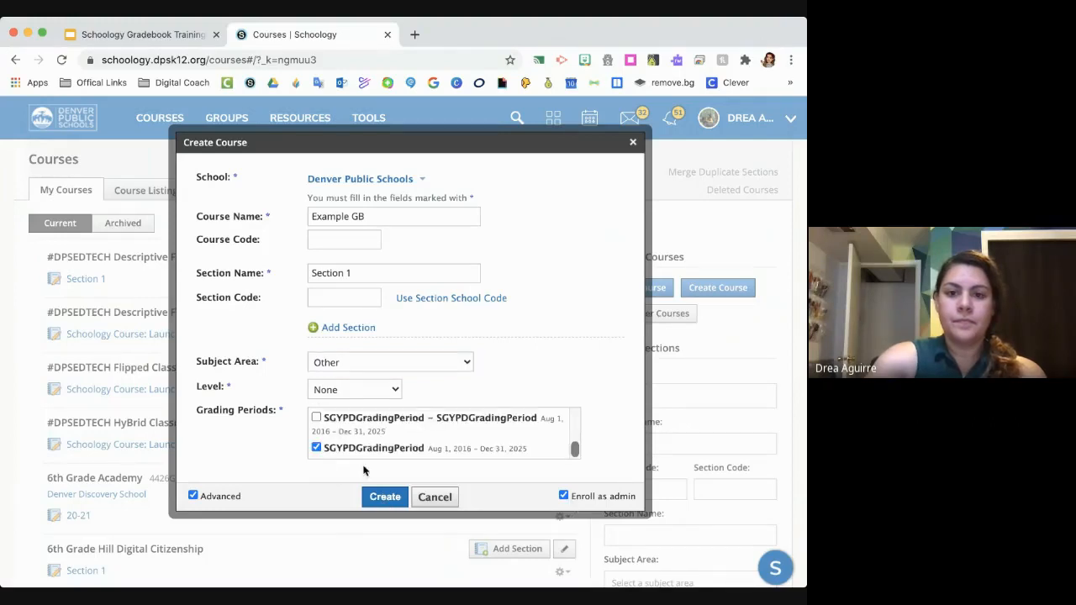
pyautogui.click(384, 495)
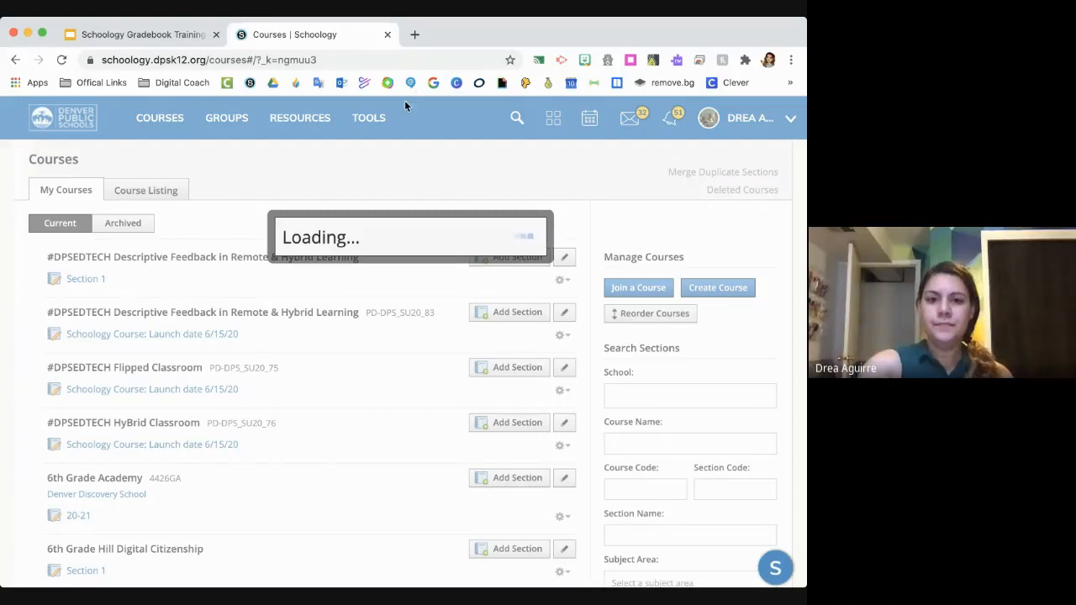
pyautogui.click(63, 60)
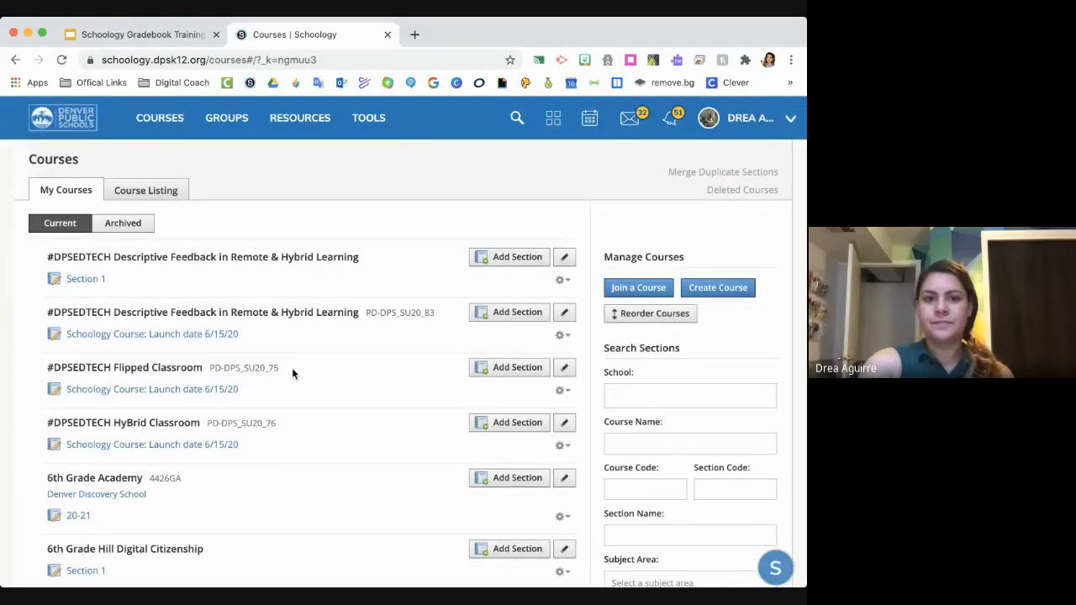
# - Open Section 1 of the existing Edpuzzle course and go to its grade setup
pyautogui.scroll(-5, 292, 367)
pyautogui.scroll(-10, 293, 374)
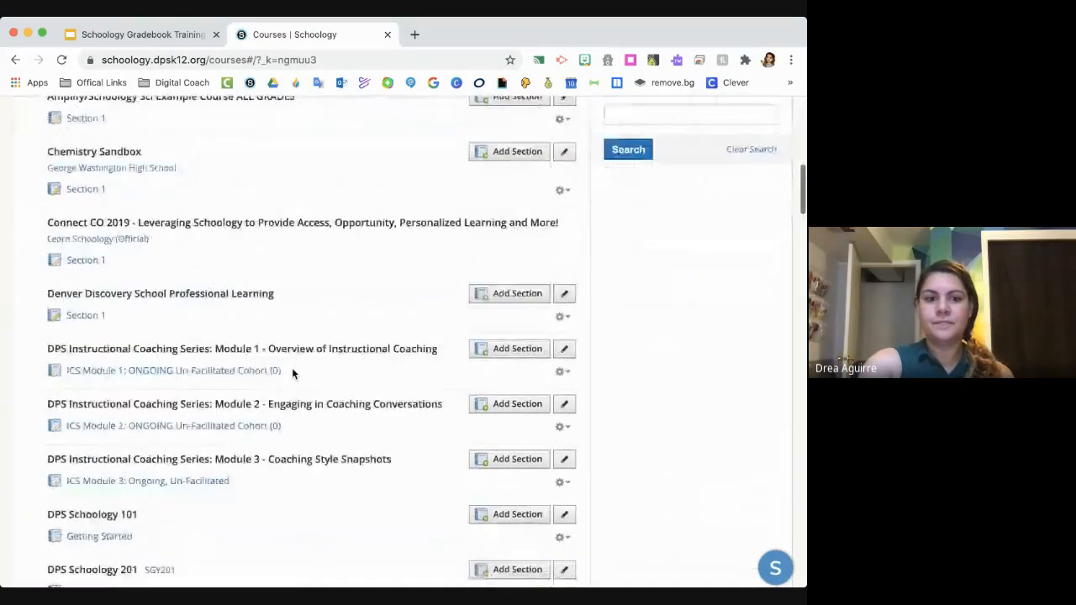
pyautogui.scroll(-2, 291, 374)
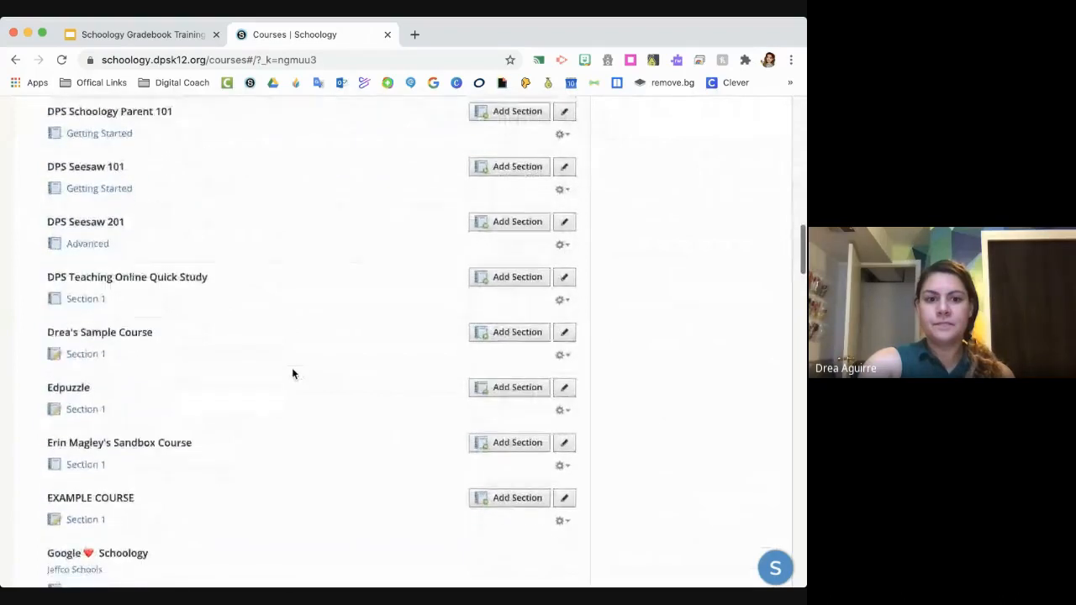
pyautogui.click(88, 403)
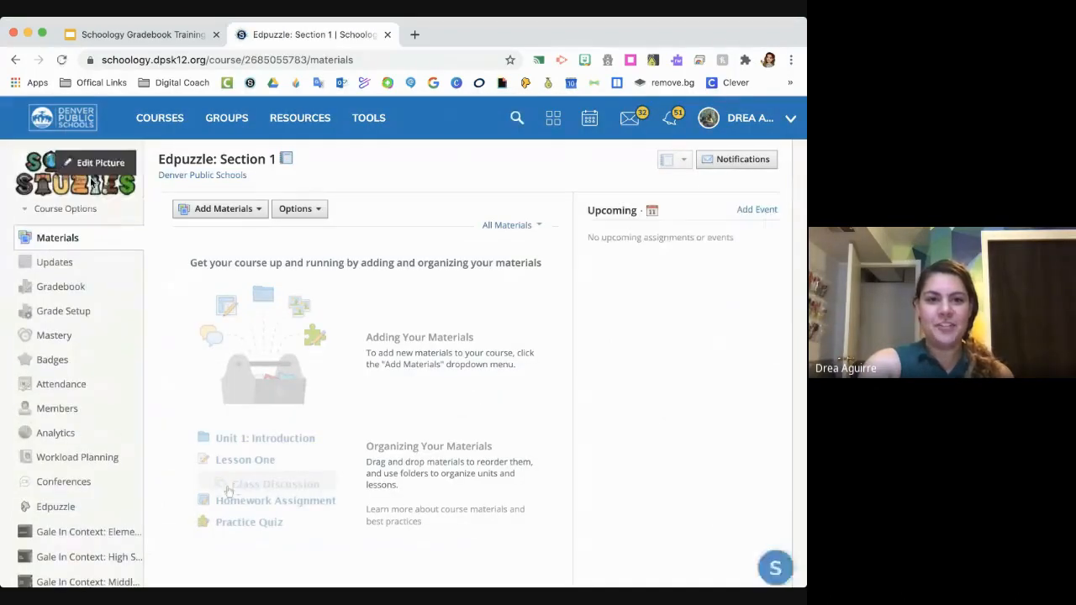
pyautogui.click(61, 288)
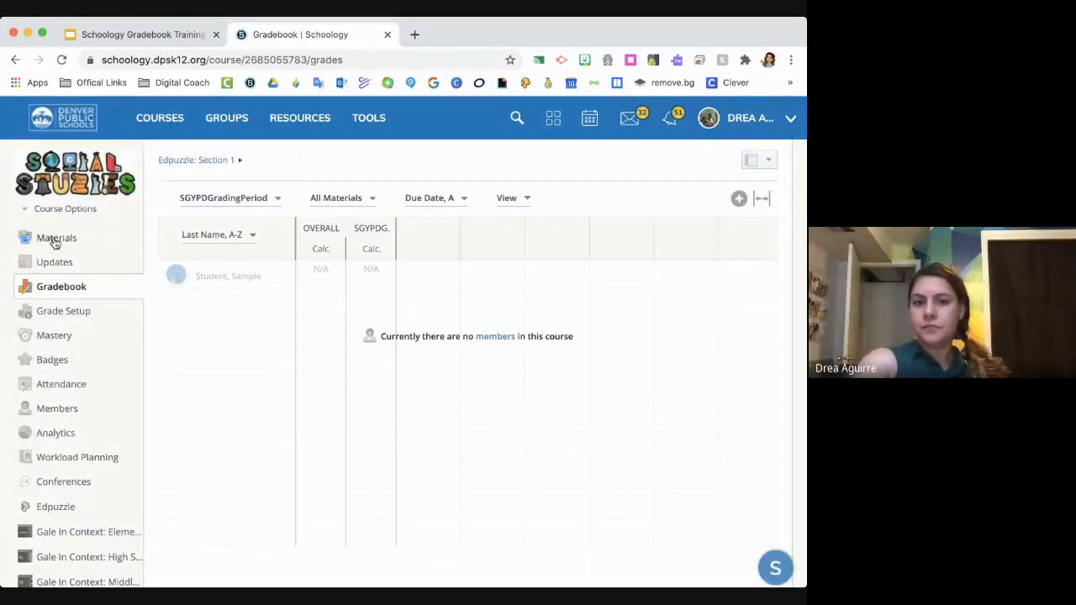
pyautogui.click(55, 311)
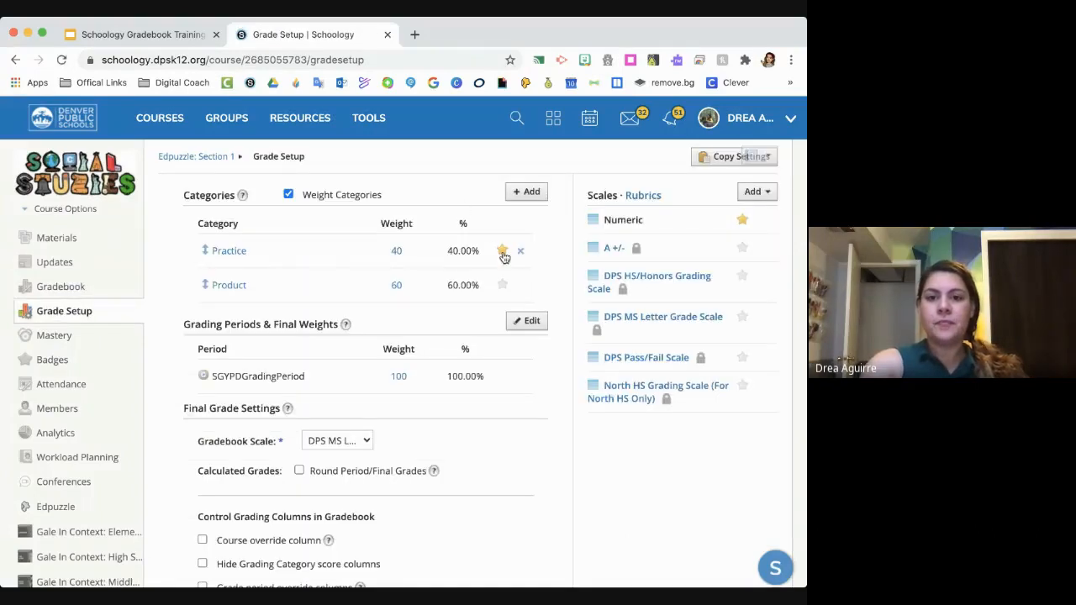
# - Delete the Practice and Product grading categories from the Edpuzzle course's grade setup
pyautogui.click(522, 251)
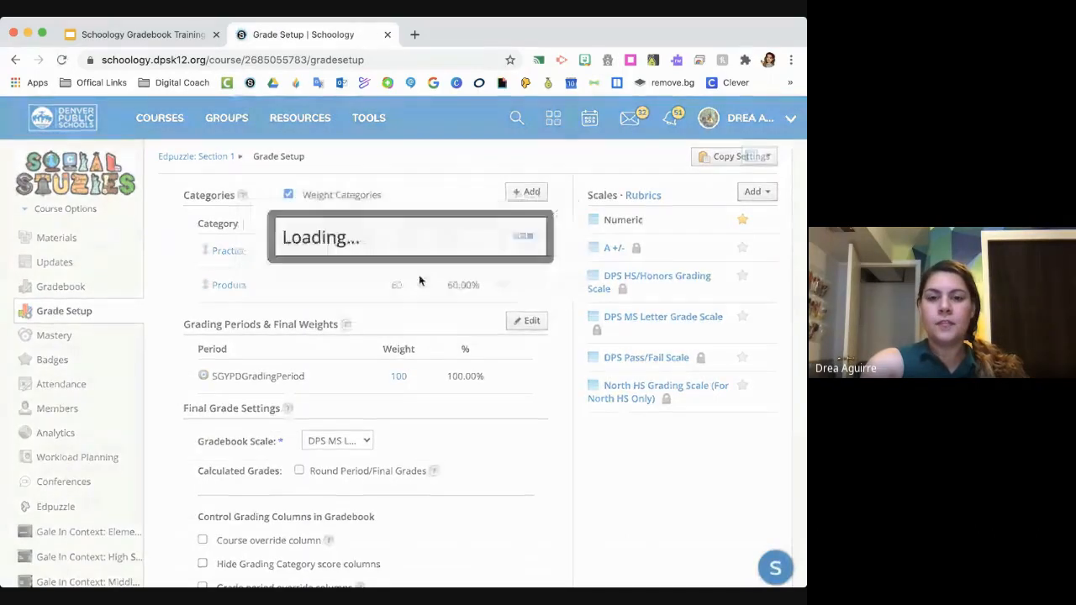
pyautogui.click(519, 279)
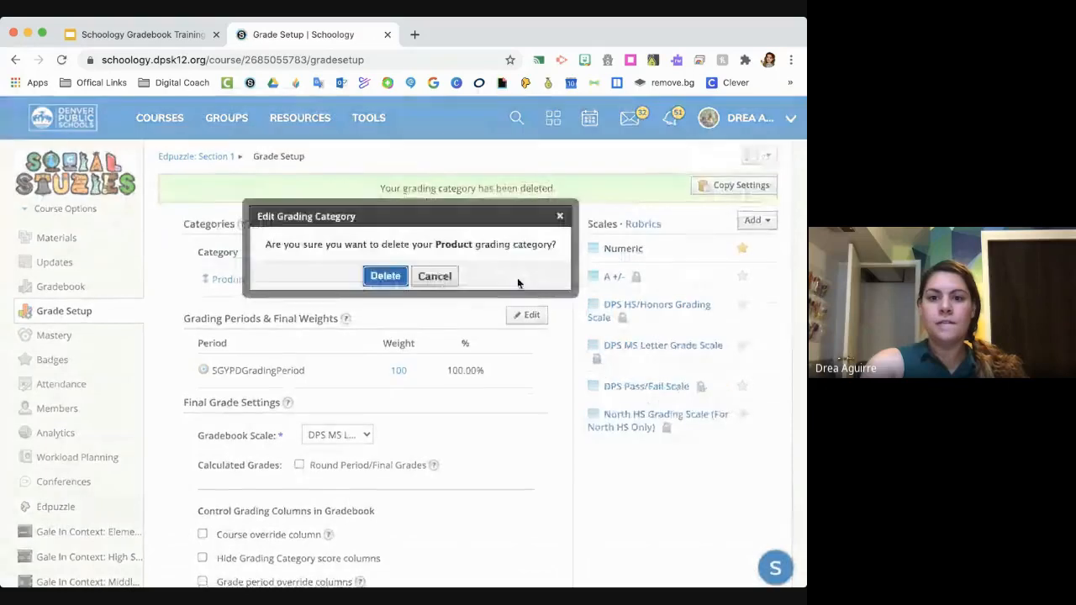
pyautogui.click(389, 276)
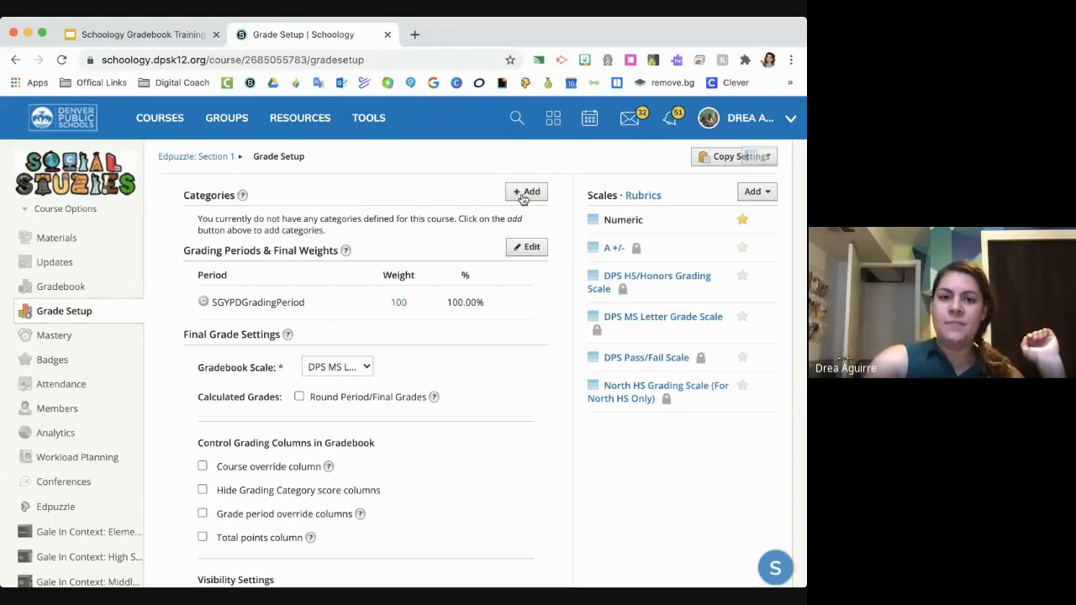
pyautogui.click(82, 314)
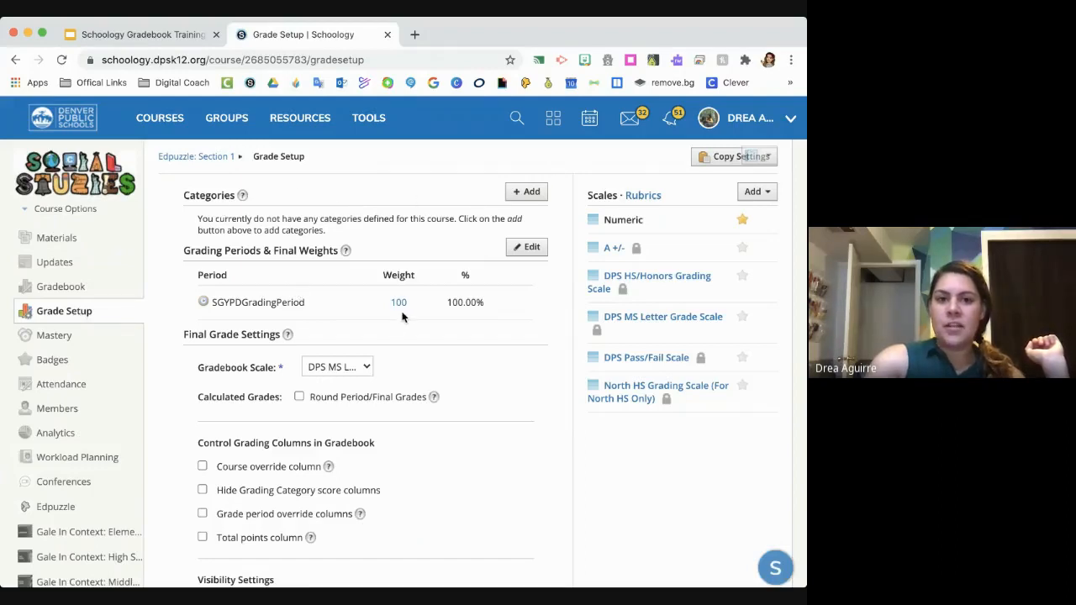
# - Add a grading category named Practice with a weight of 0, and turn off category weighting
pyautogui.click(529, 192)
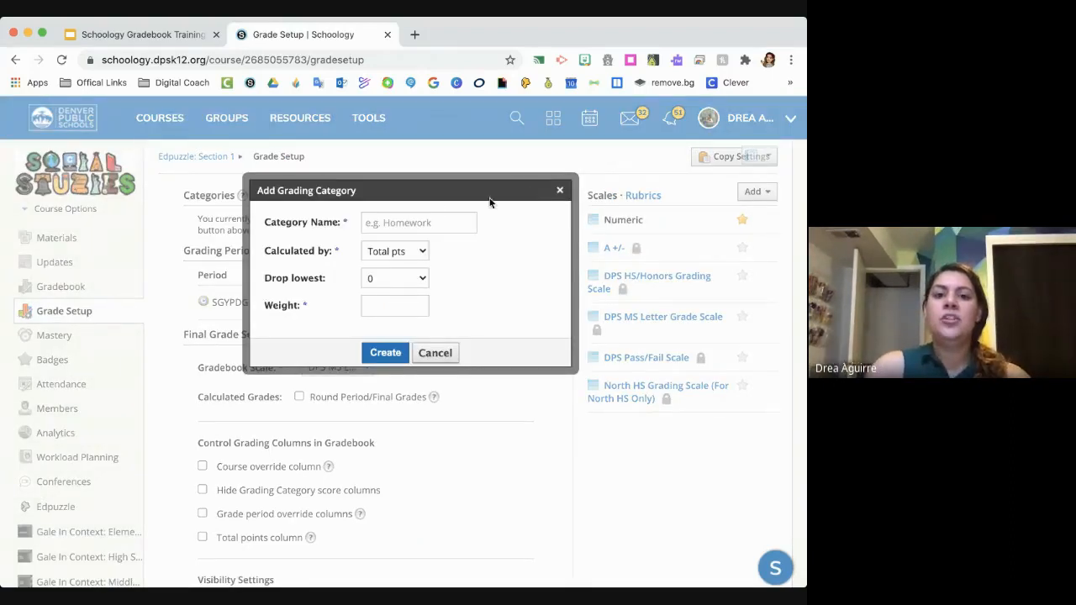
pyautogui.click(420, 226)
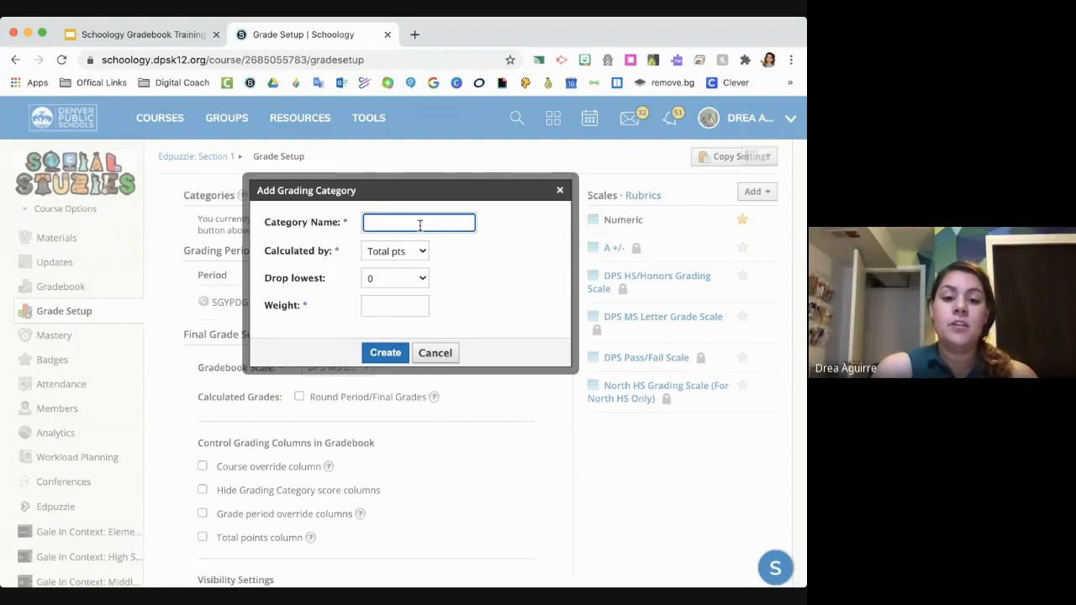
pyautogui.write('Practive')
pyautogui.press('BackSpace')
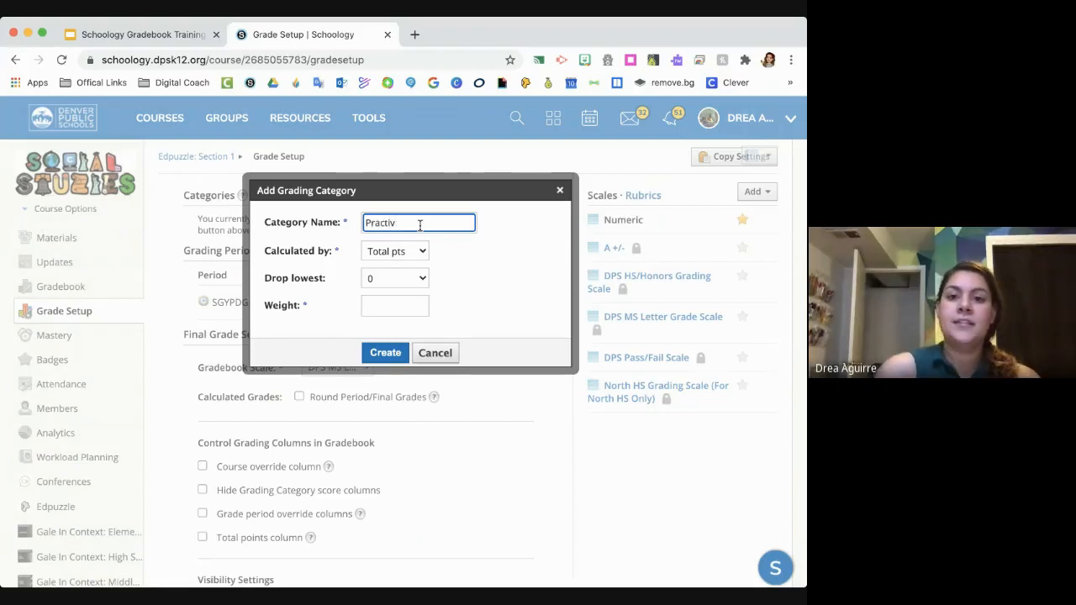
pyautogui.press('BackSpace')
pyautogui.press('BackSpace')
pyautogui.write('ce')
pyautogui.click(481, 265)
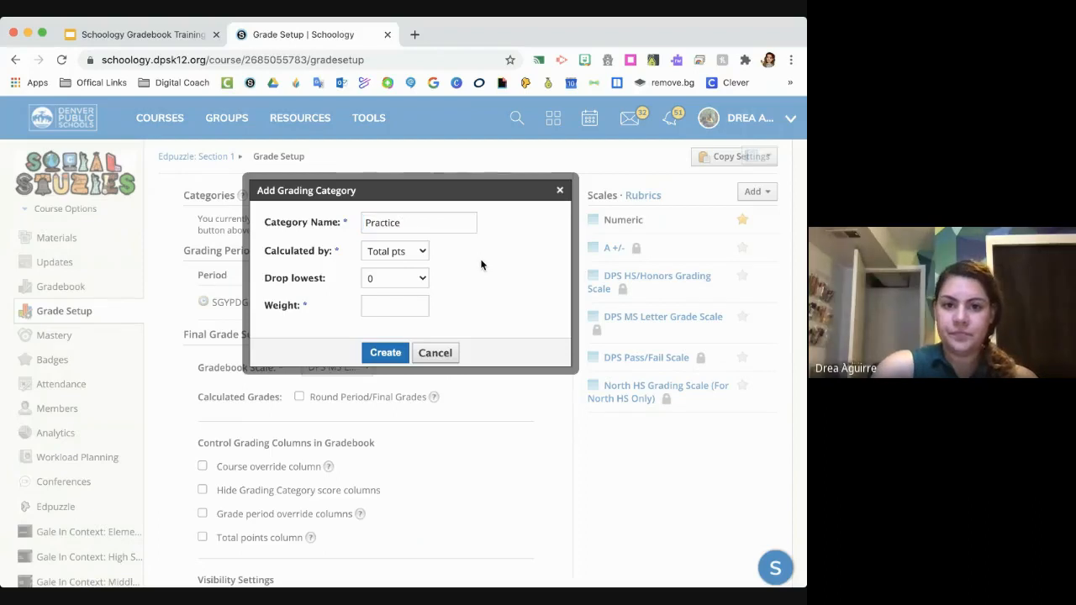
pyautogui.click(382, 355)
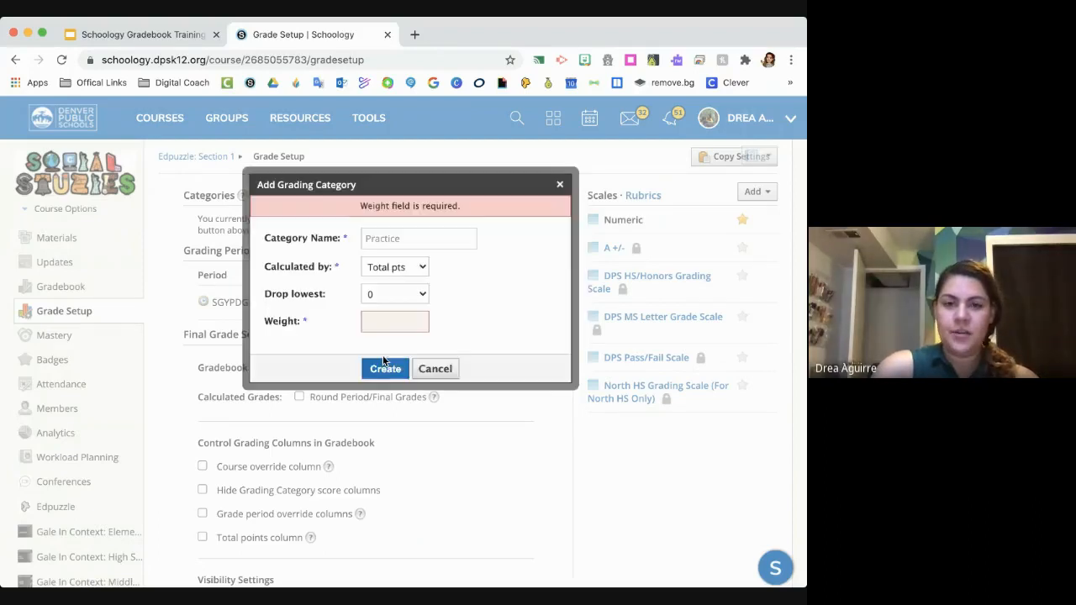
pyautogui.click(384, 321)
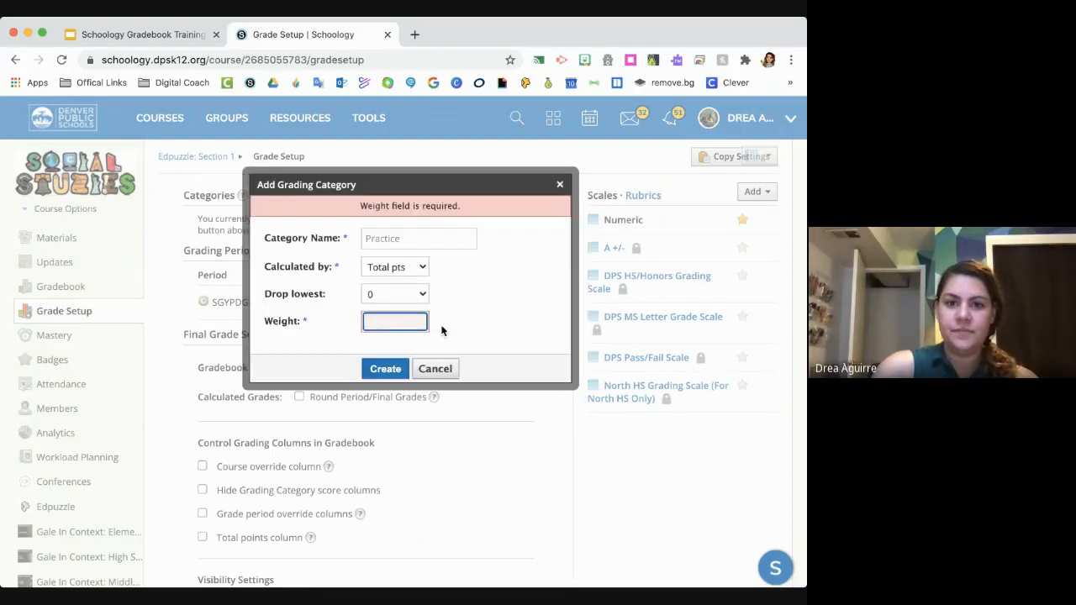
pyautogui.write('5')
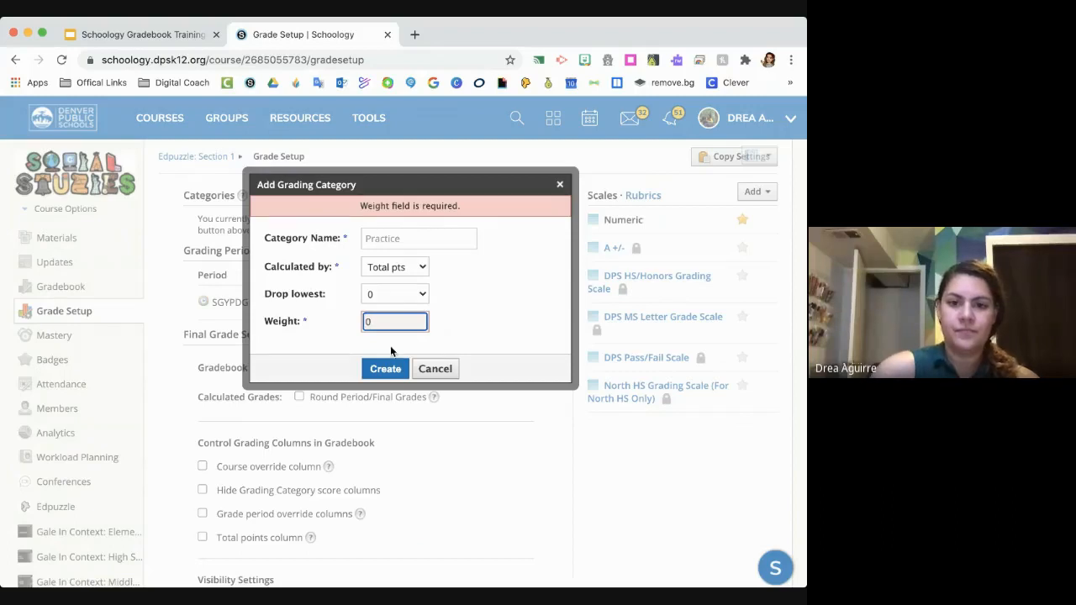
pyautogui.click(385, 368)
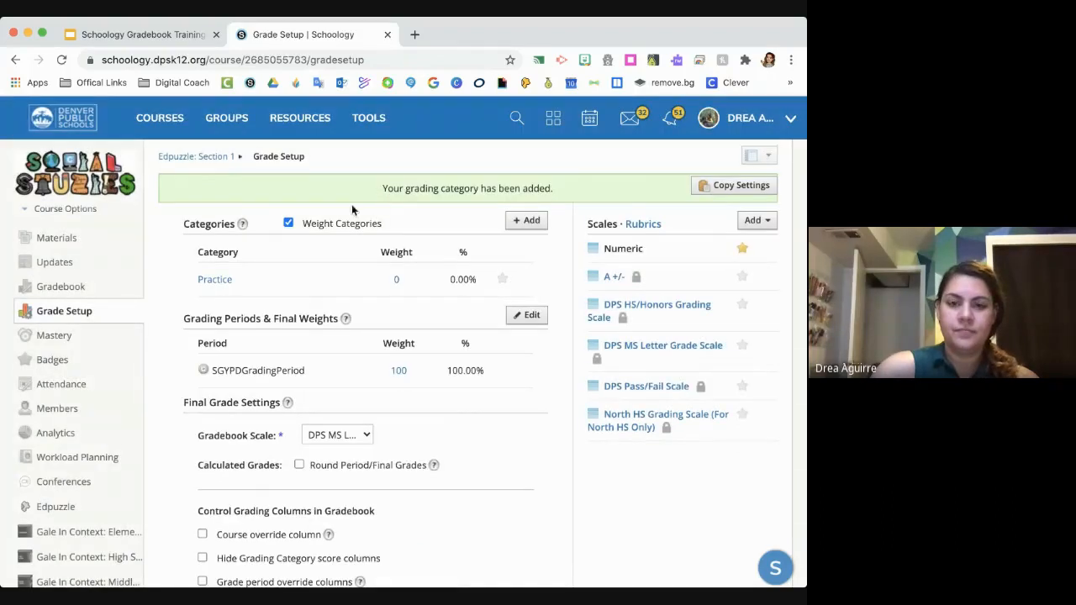
pyautogui.click(289, 223)
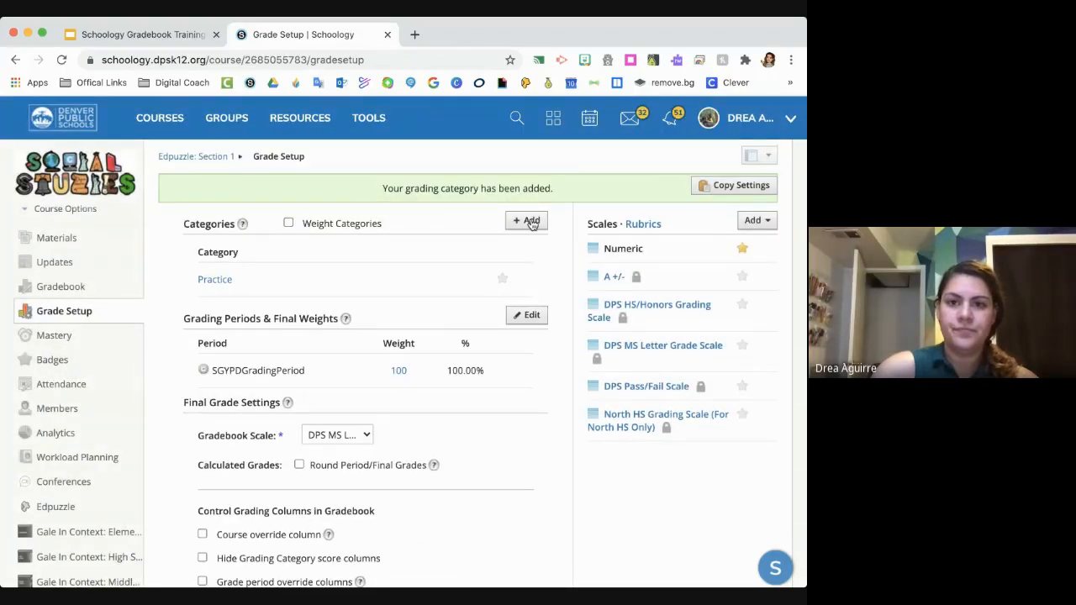
# - Add a grading category named Major with a weight of 0
pyautogui.click(531, 222)
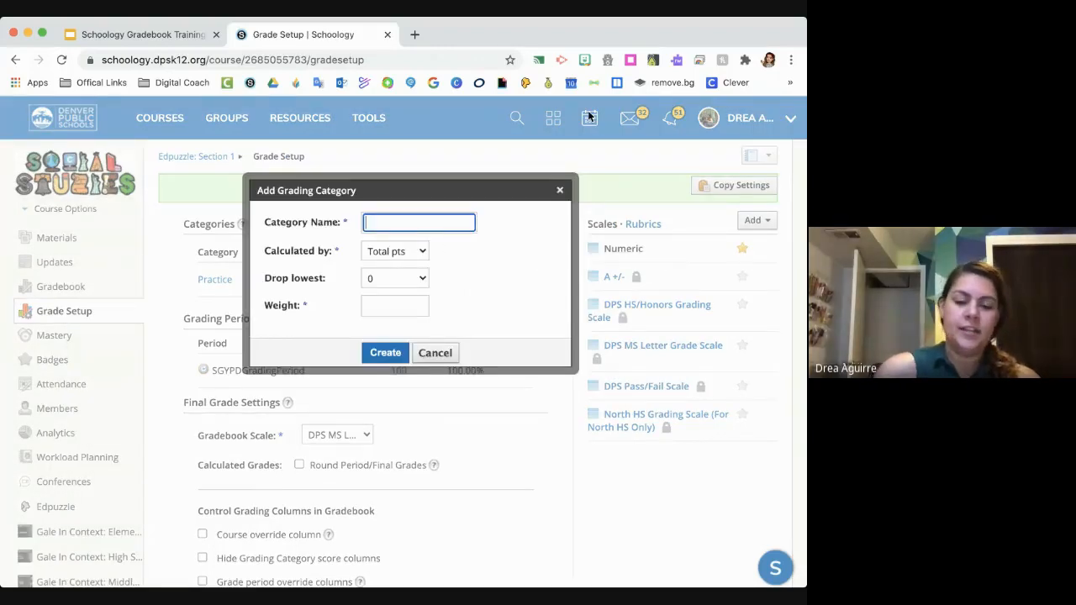
pyautogui.write('Ma')
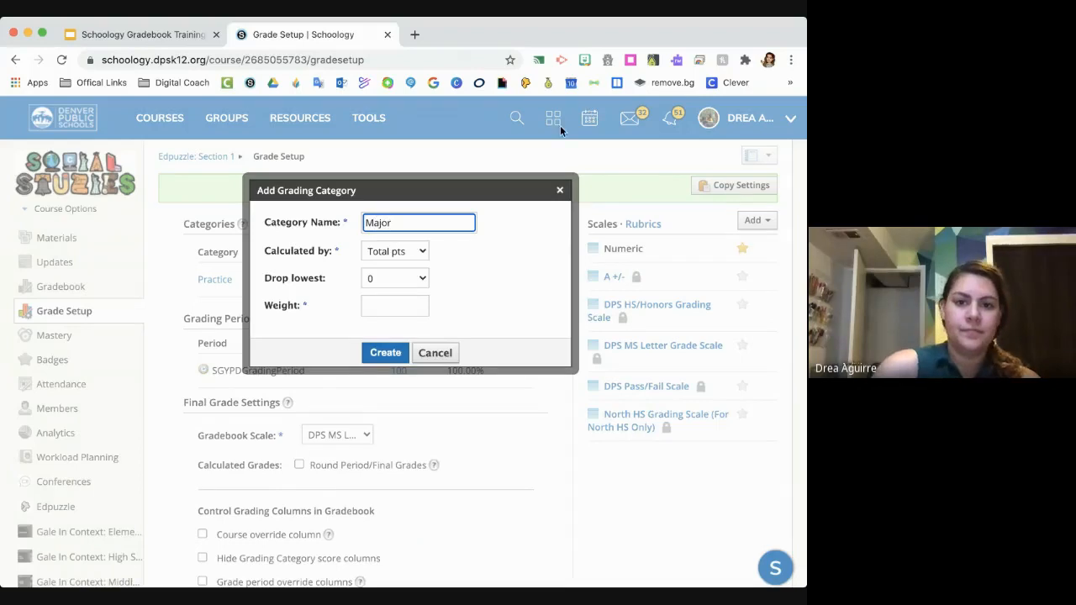
pyautogui.write('jor')
pyautogui.click(385, 353)
pyautogui.click(390, 321)
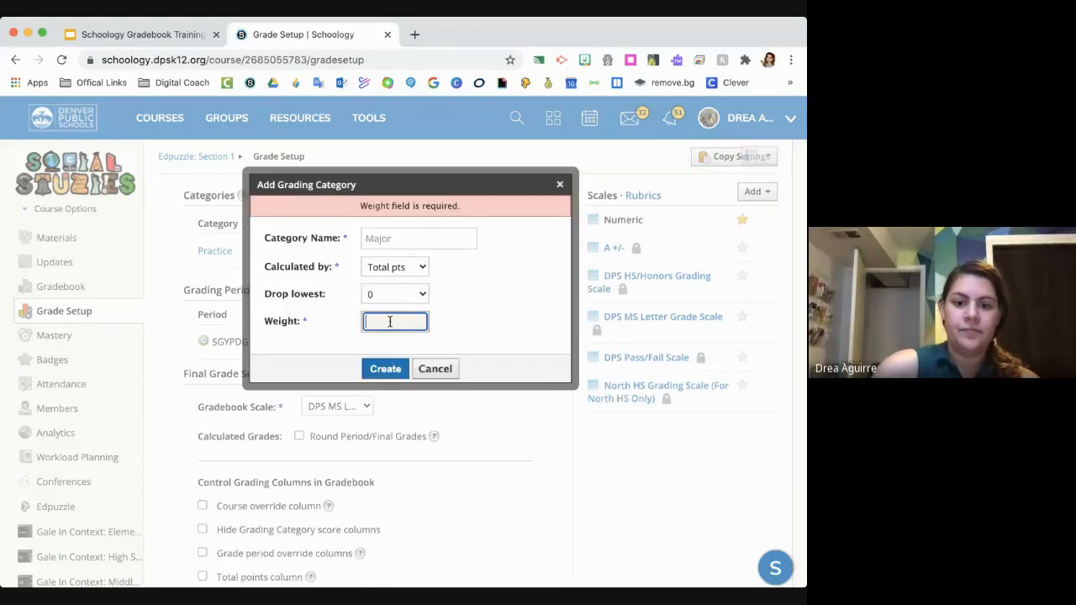
pyautogui.write('0')
pyautogui.press('Return')
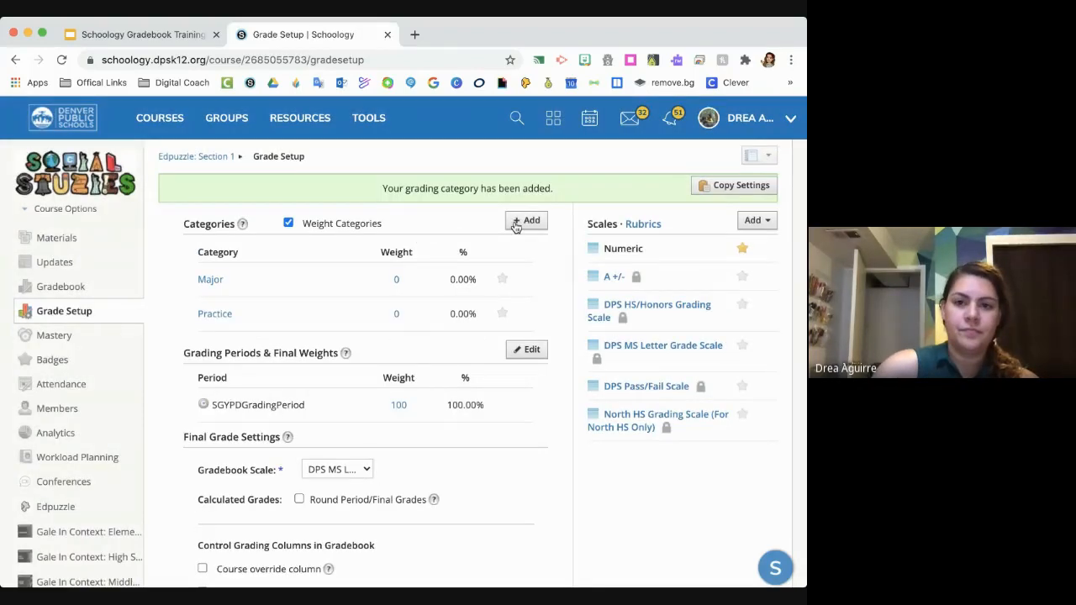
# - Add a grading category named Minor with a weight of 0
pyautogui.click(523, 224)
pyautogui.click(394, 223)
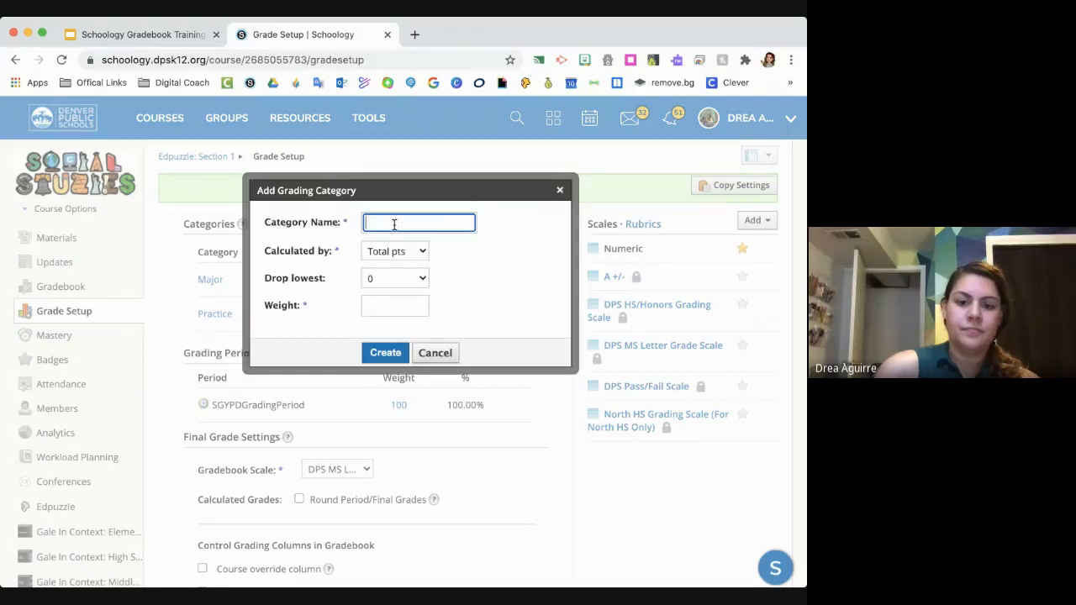
pyautogui.write('Minor')
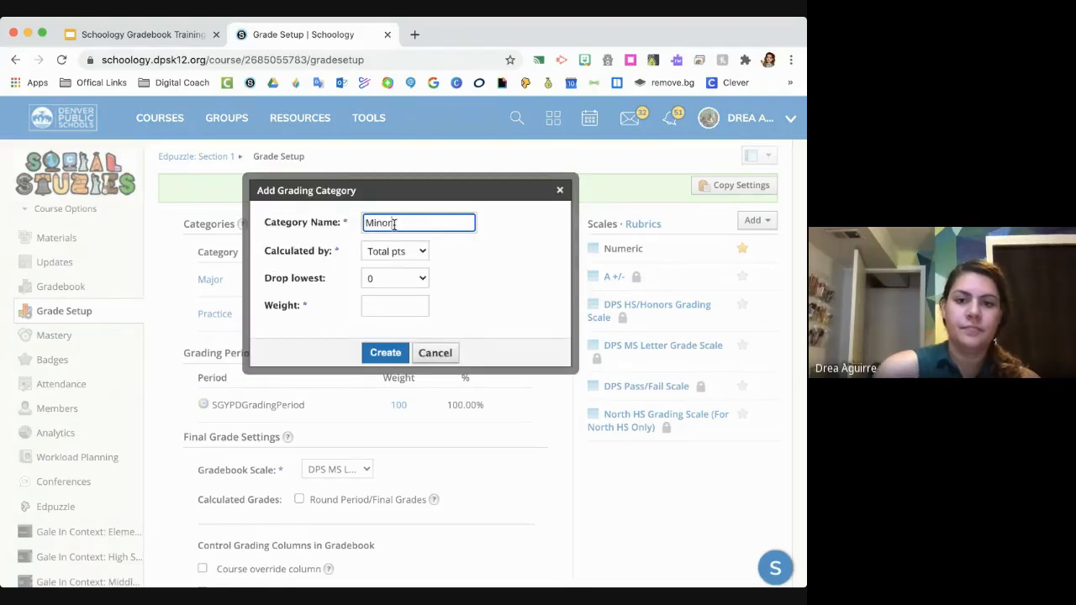
pyautogui.click(378, 297)
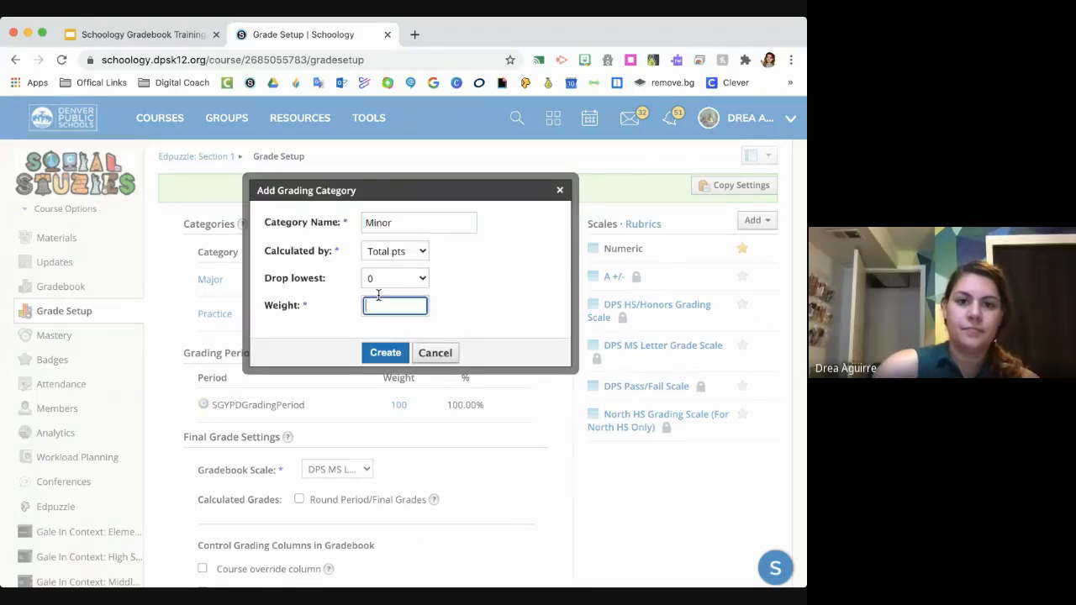
pyautogui.click(369, 353)
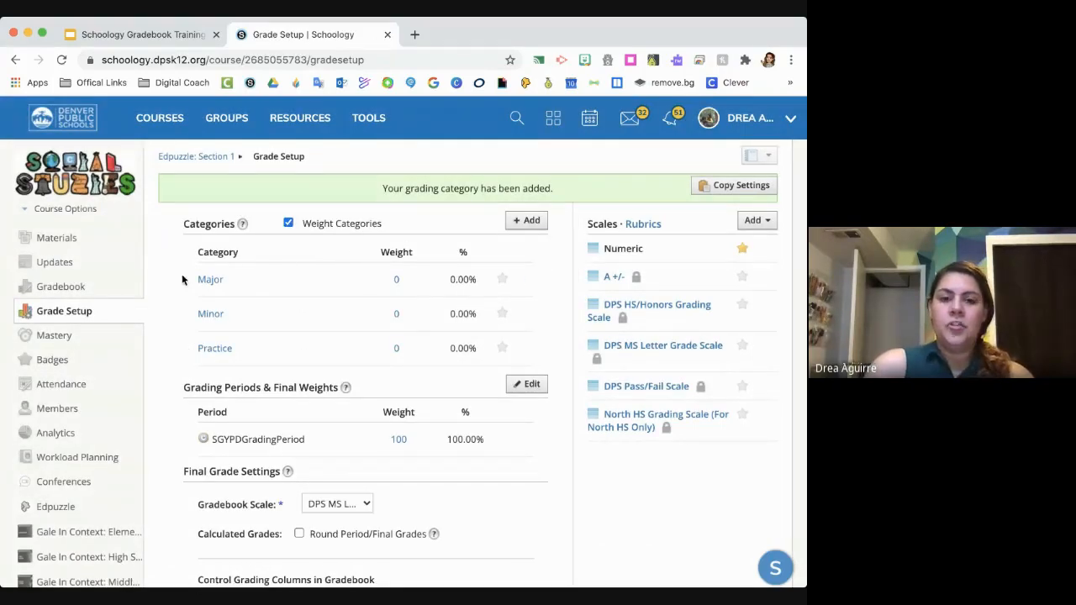
# - Toggle the weighting of the grading categories, leaving it turned off
pyautogui.click(288, 223)
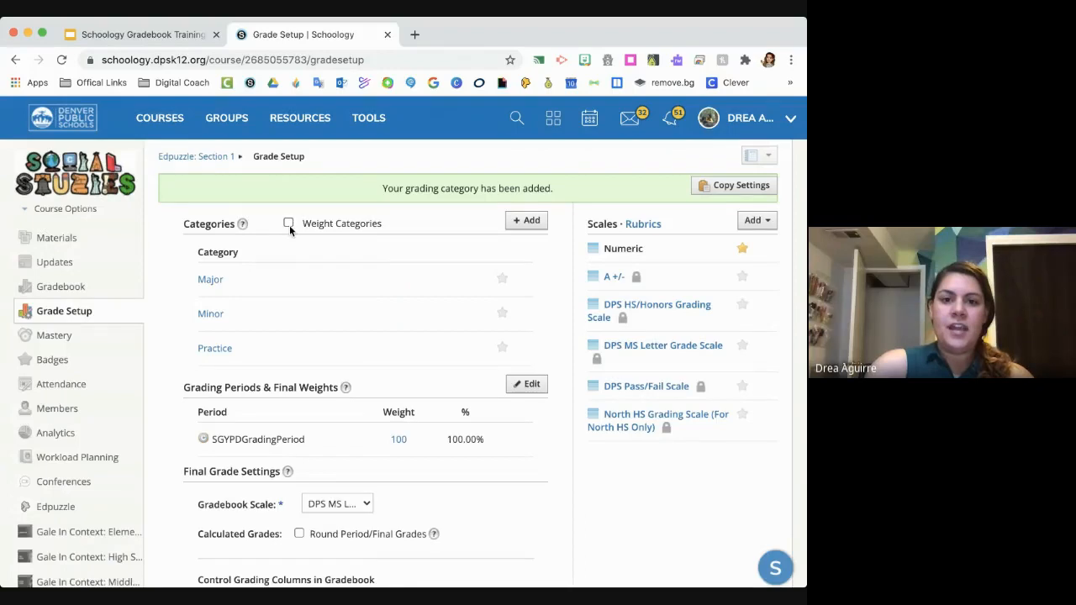
pyautogui.click(288, 224)
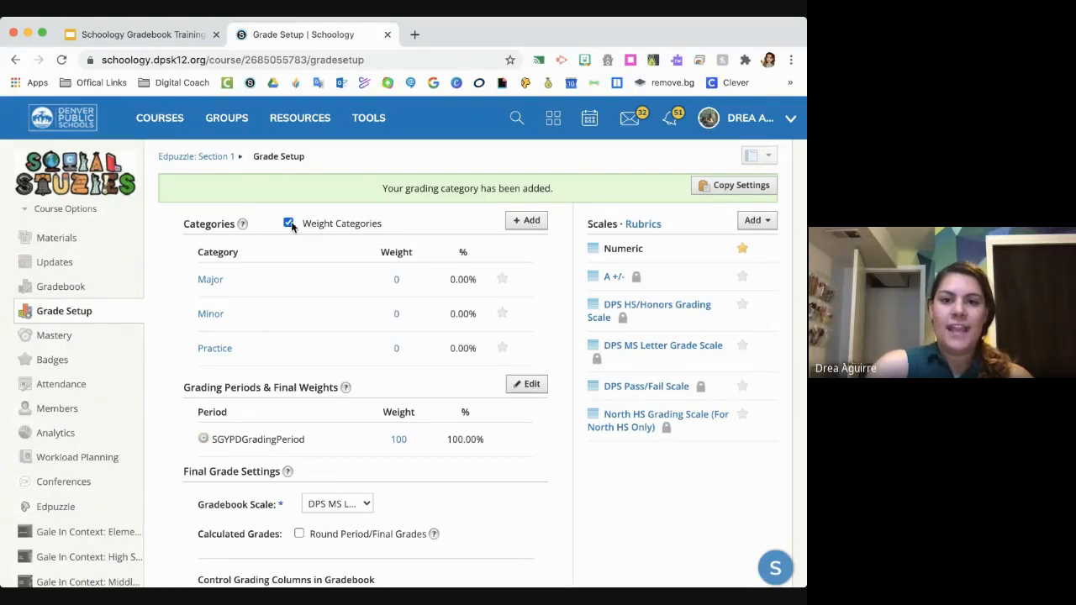
pyautogui.click(289, 223)
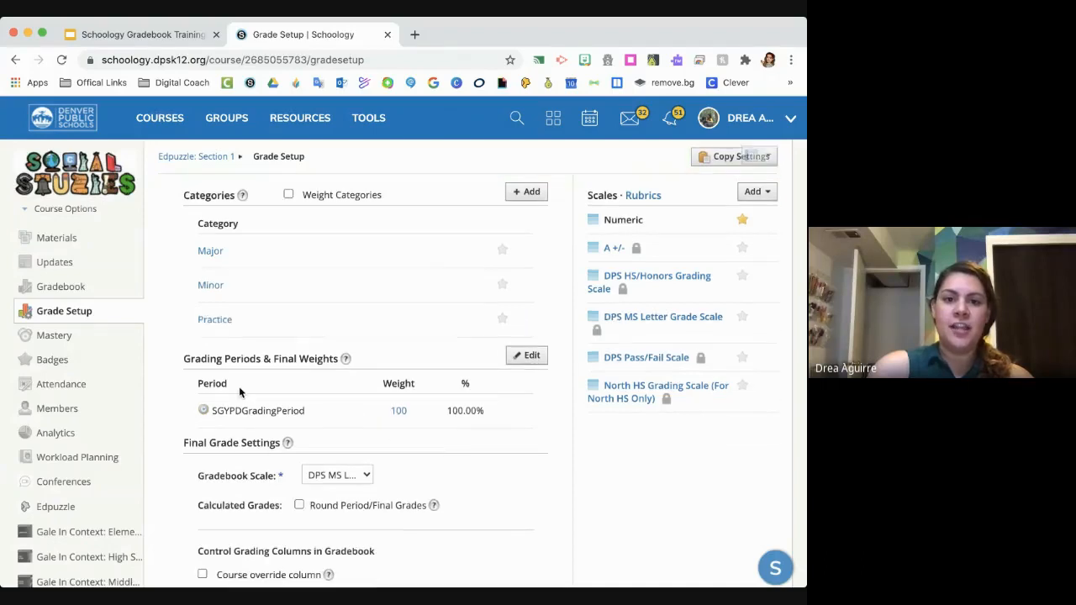
# - Turn on category weighting and set the weights to 50 for Practice, 20 for Minor and 30 for Major
pyautogui.click(328, 197)
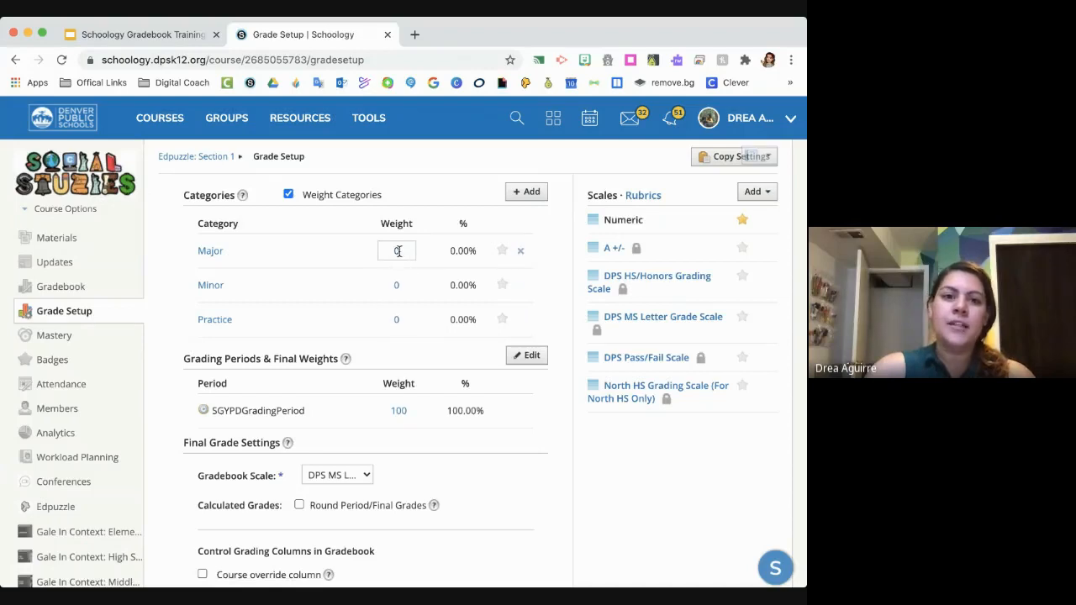
pyautogui.click(400, 321)
pyautogui.write('50')
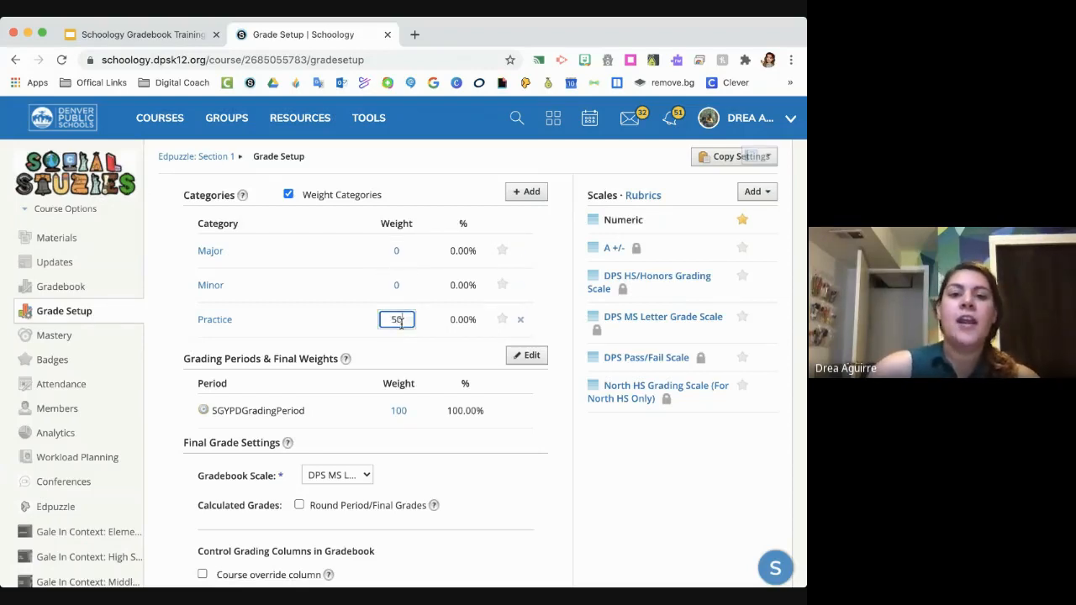
pyautogui.click(409, 286)
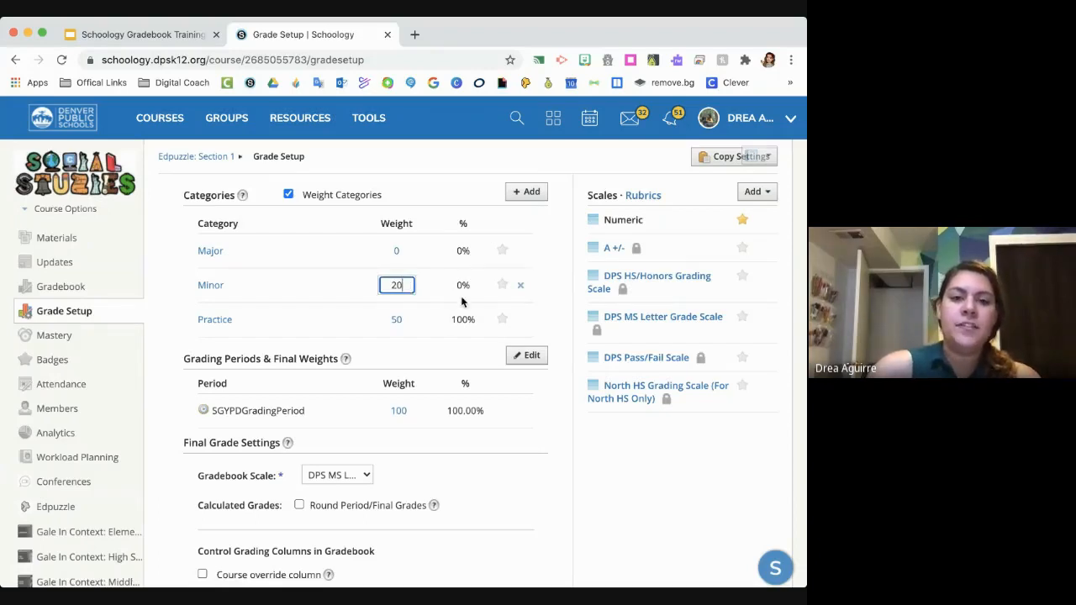
pyautogui.click(400, 251)
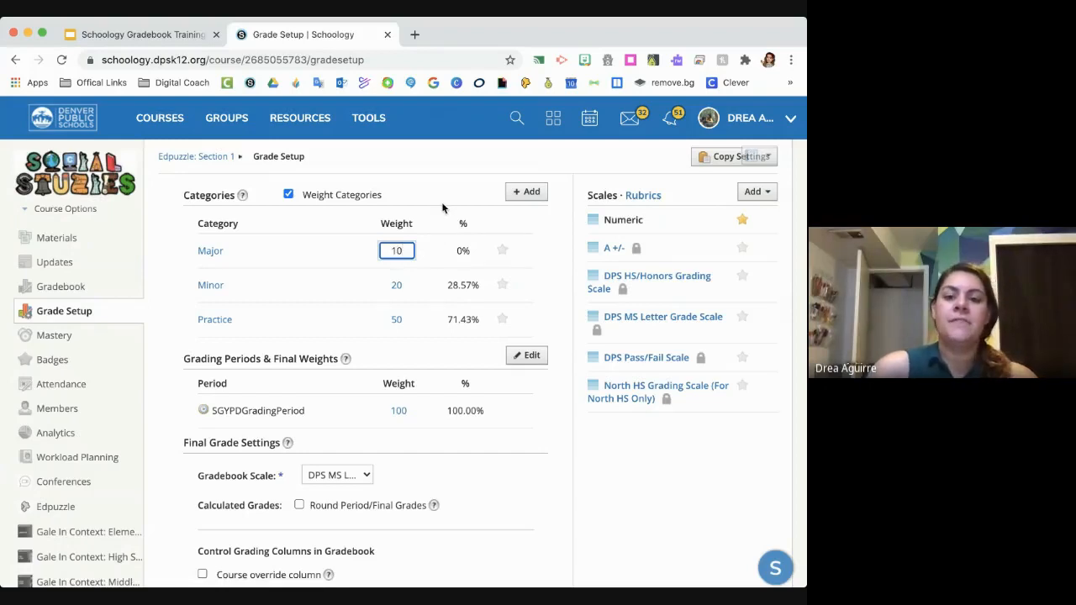
pyautogui.click(439, 164)
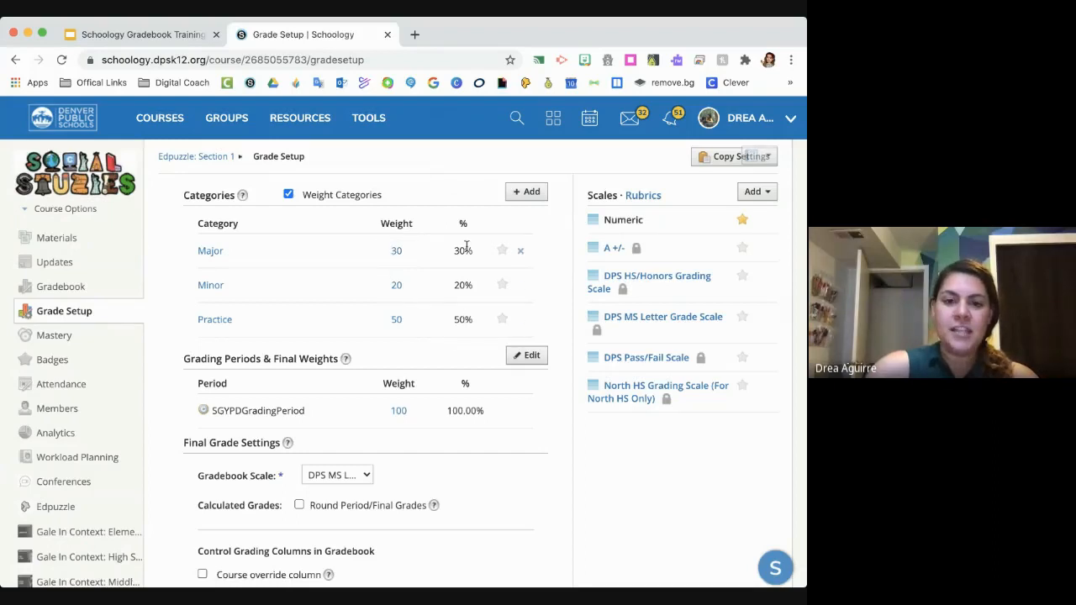
pyautogui.click(407, 319)
pyautogui.click(473, 326)
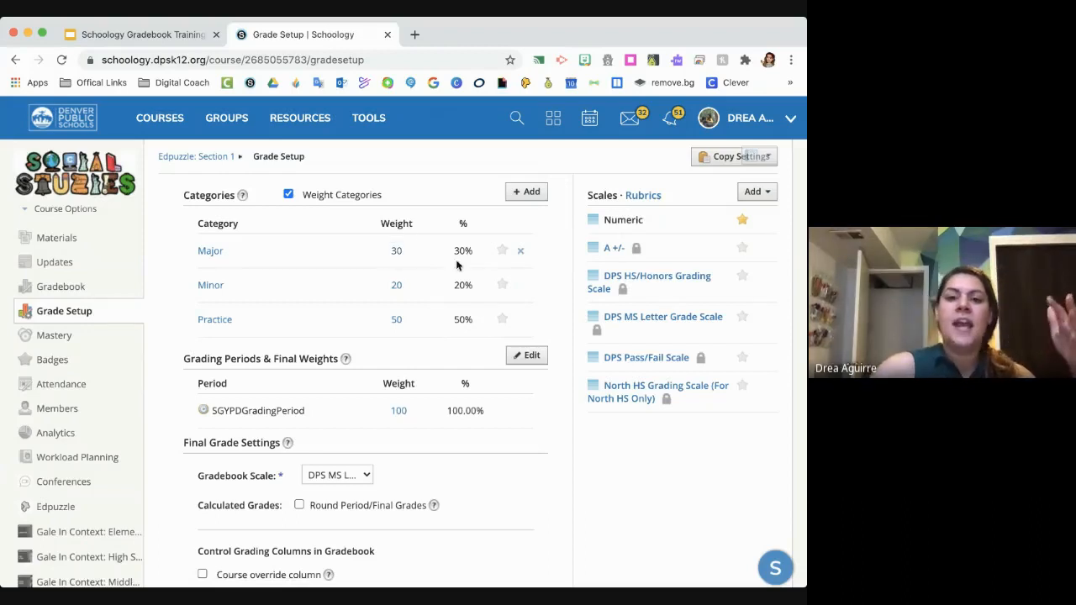
# - Try a weight of 40 for the Major category and set it back to 30
pyautogui.click(403, 252)
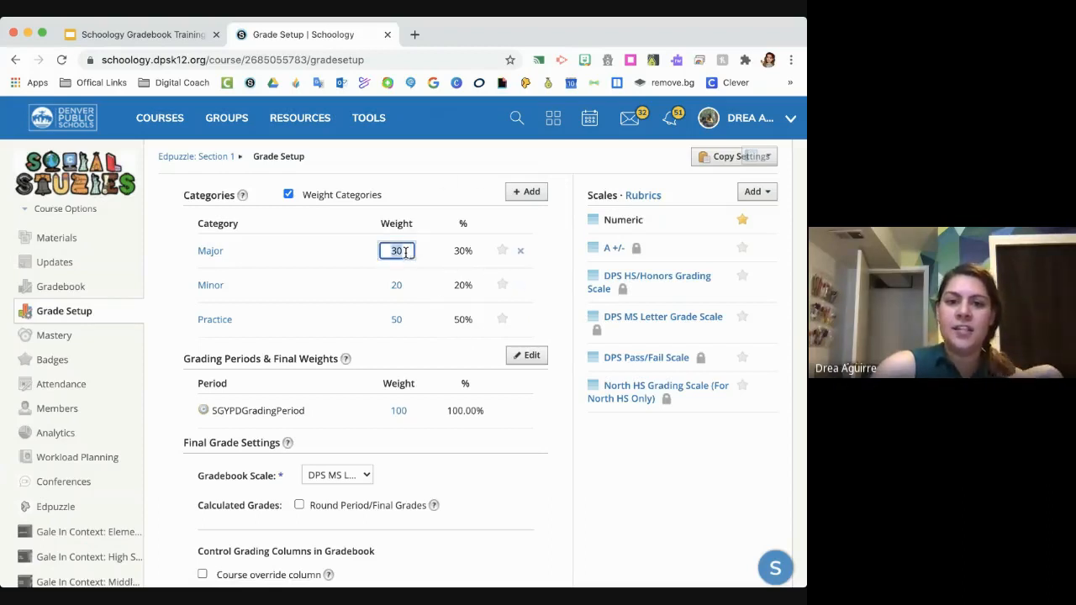
pyautogui.write('40')
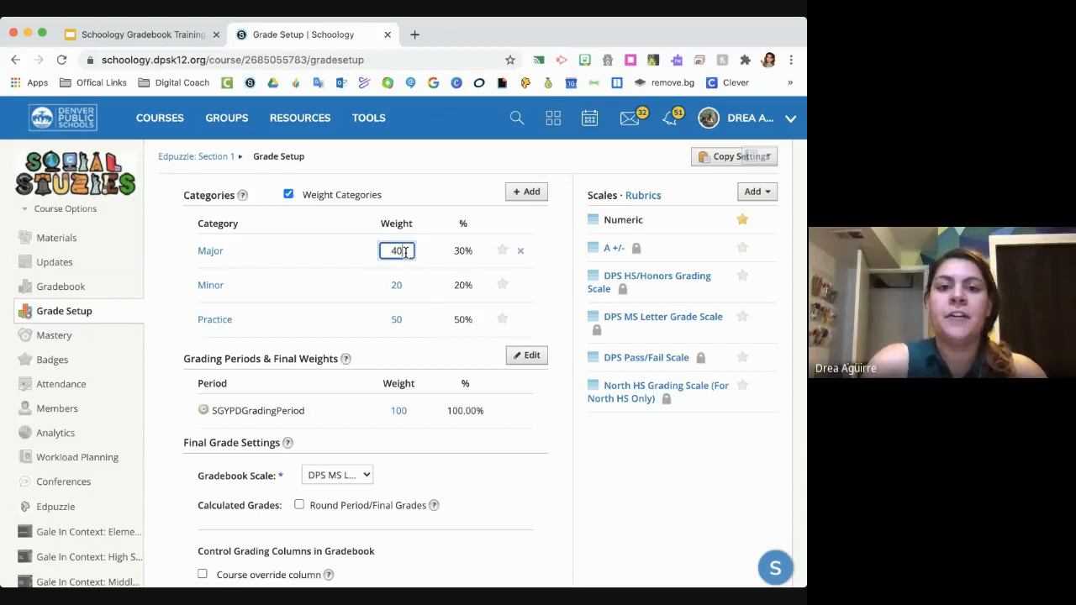
pyautogui.press('Return')
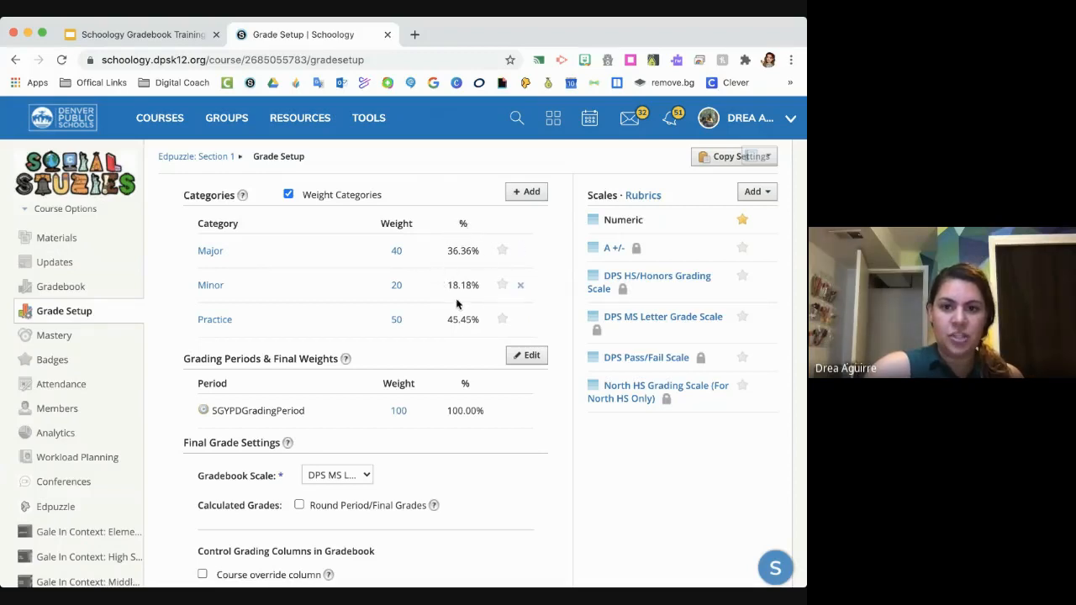
pyautogui.click(399, 251)
pyautogui.press('BackSpace')
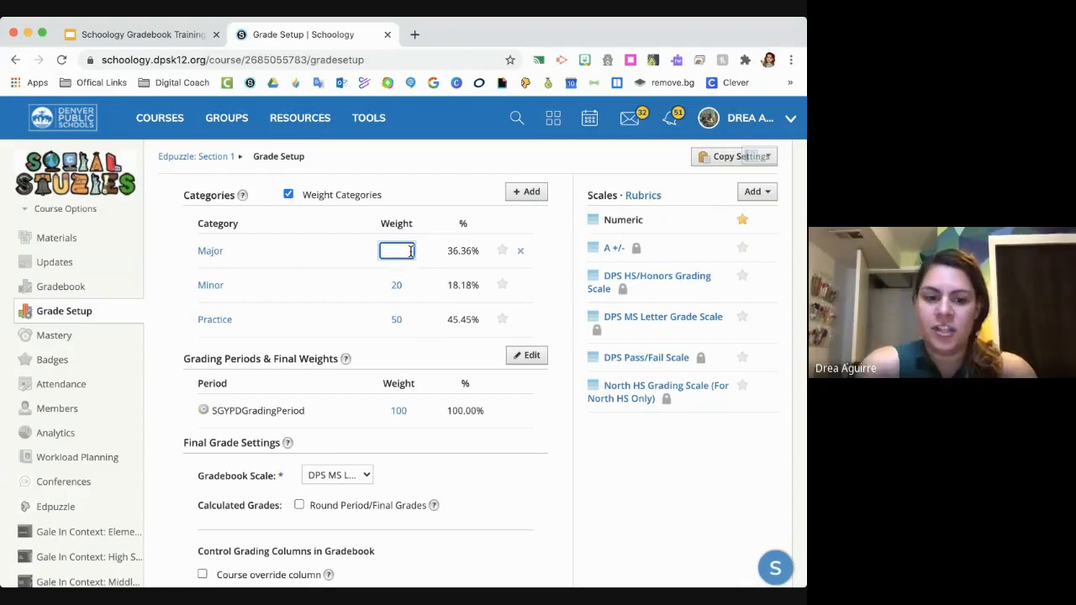
pyautogui.write('30')
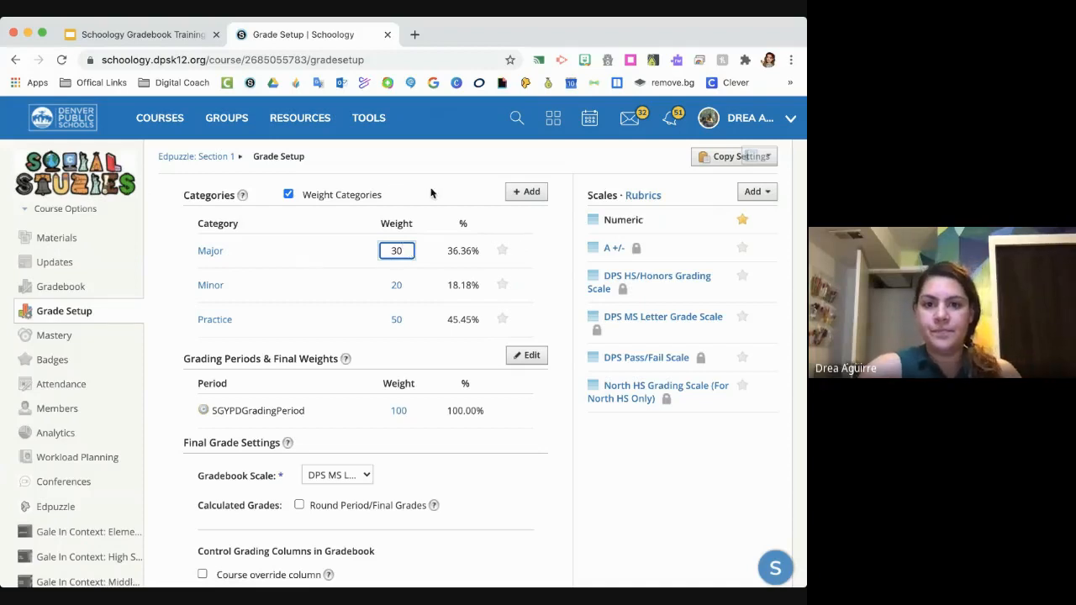
pyautogui.click(434, 186)
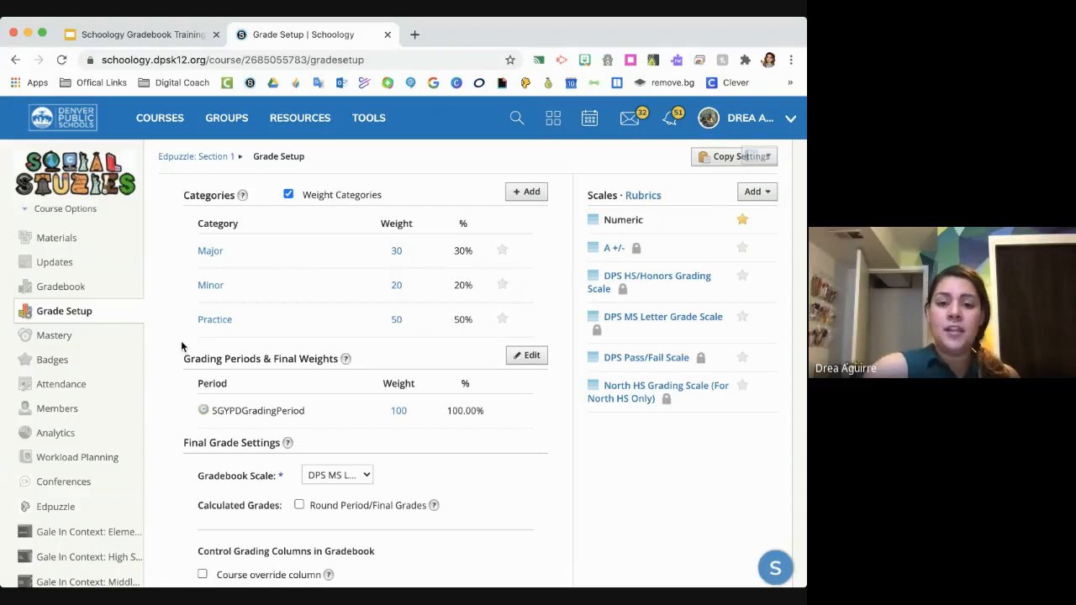
# - Save the weighted grading categories in the grade setup
pyautogui.scroll(-1, 182, 346)
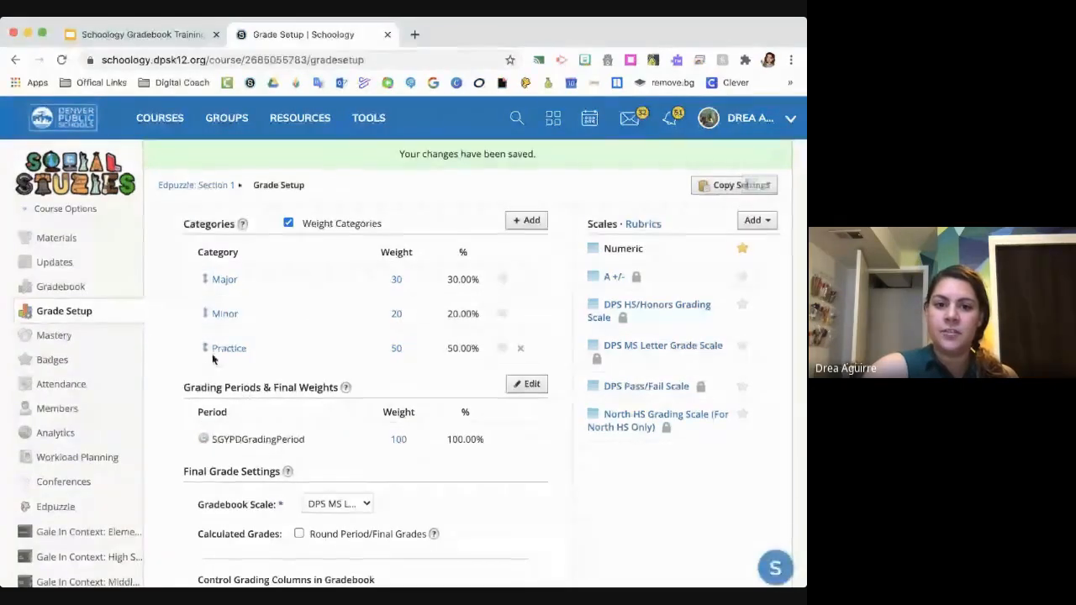
pyautogui.scroll(-2, 376, 338)
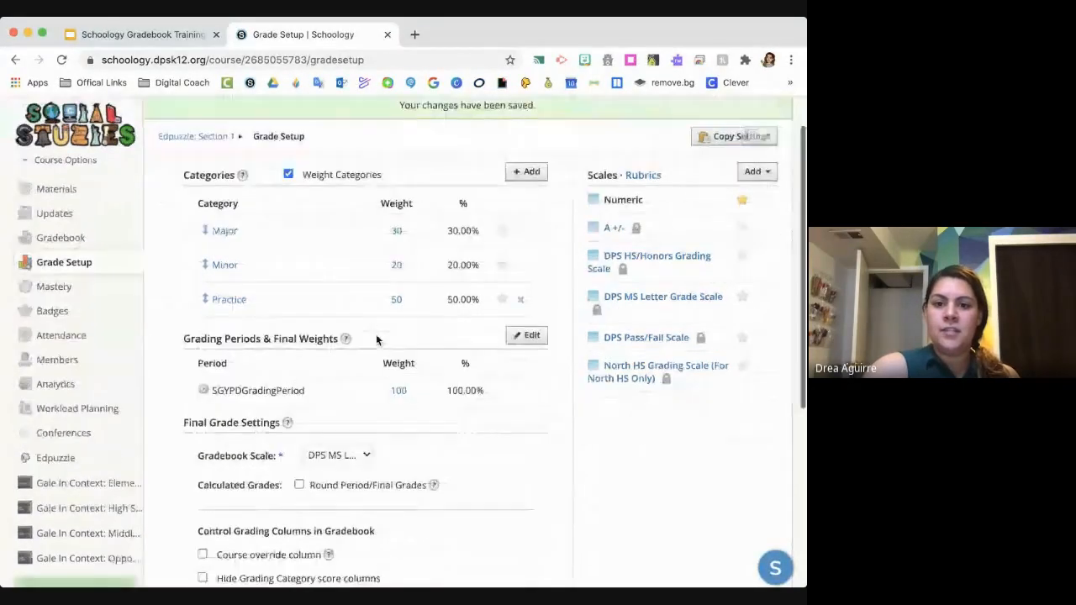
pyautogui.scroll(-8, 376, 338)
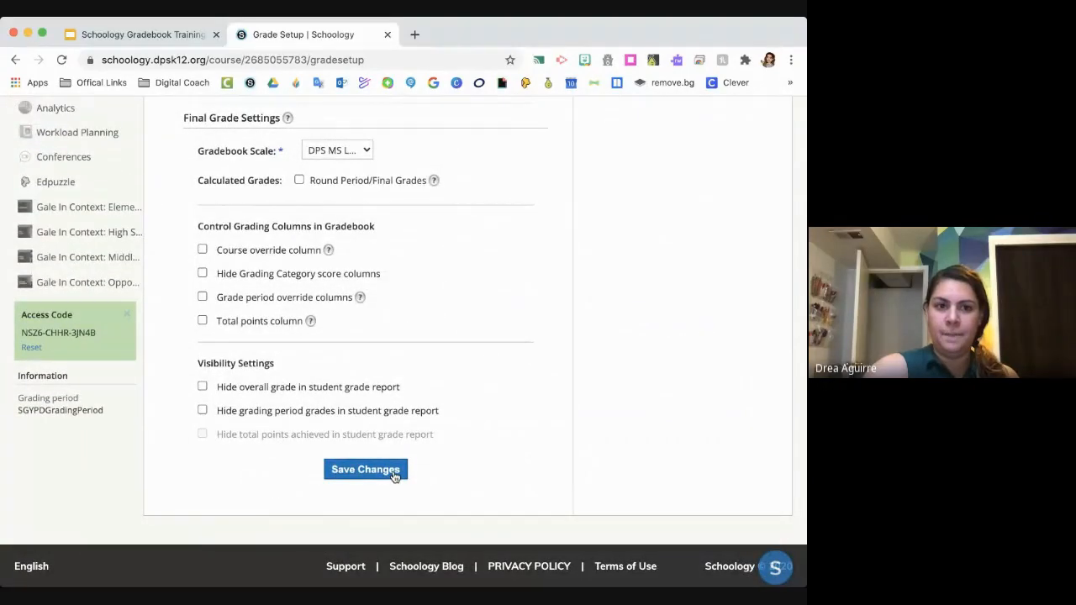
pyautogui.scroll(8, 383, 305)
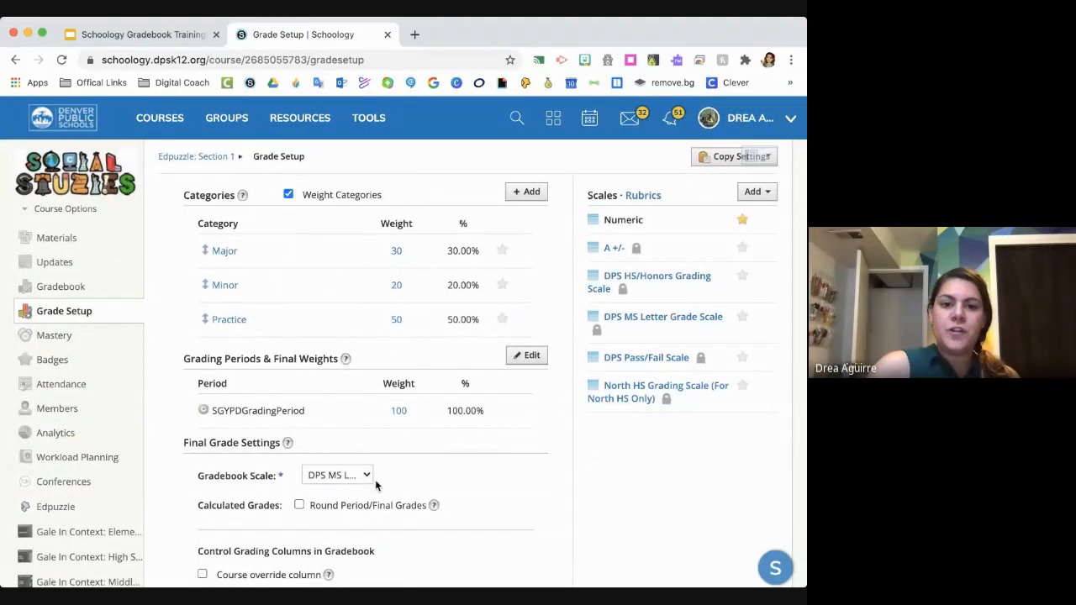
# - Check the gradebook scale choices, keep the DPS MS Letter Grade Scale, and save the grade setup
pyautogui.scroll(-1, 376, 485)
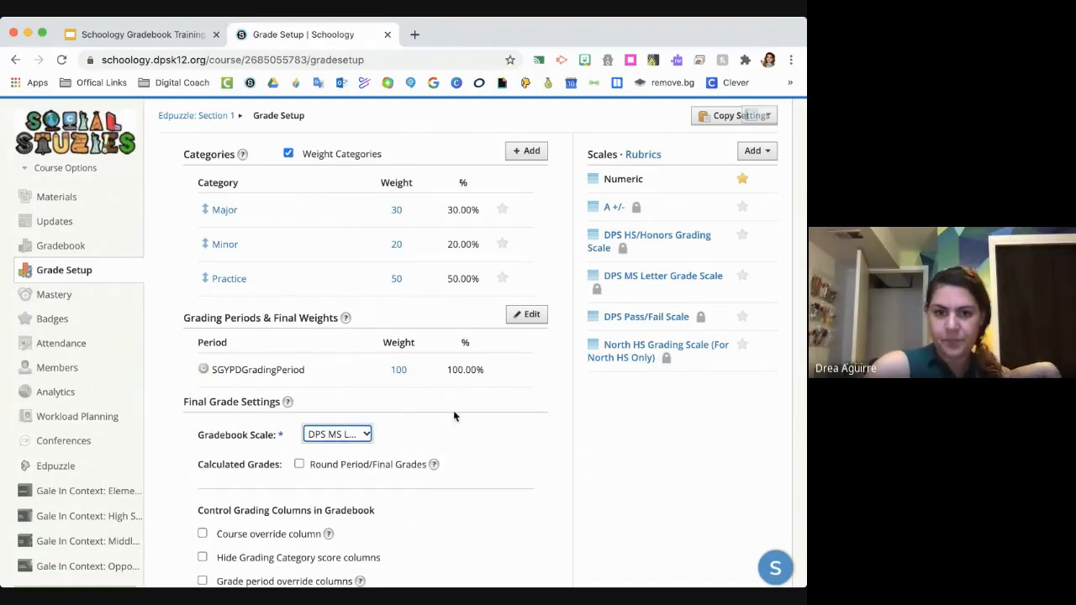
pyautogui.click(350, 432)
pyautogui.click(350, 433)
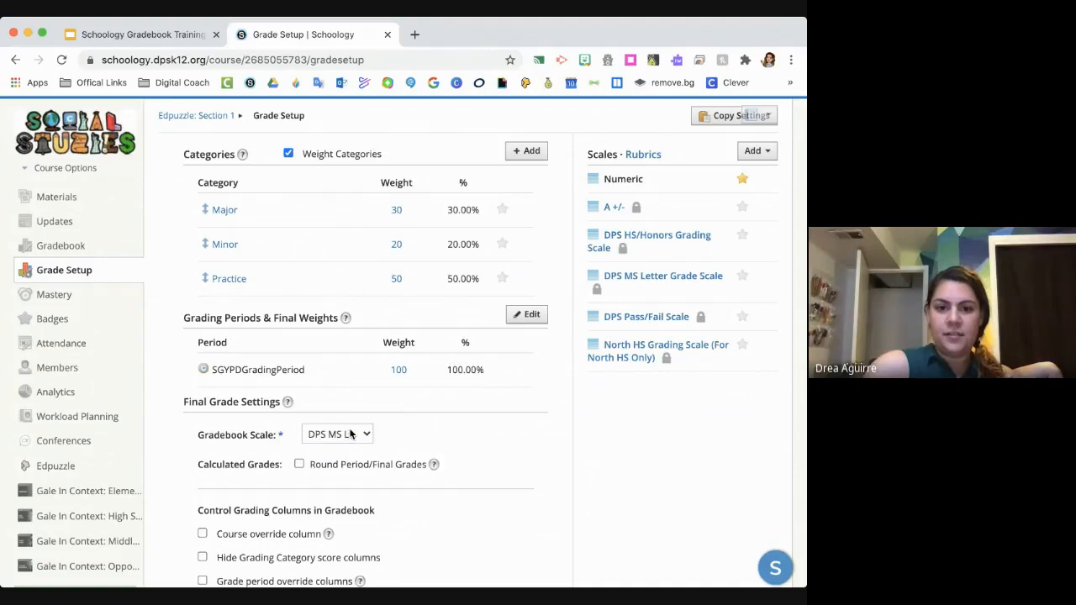
pyautogui.scroll(-5, 453, 452)
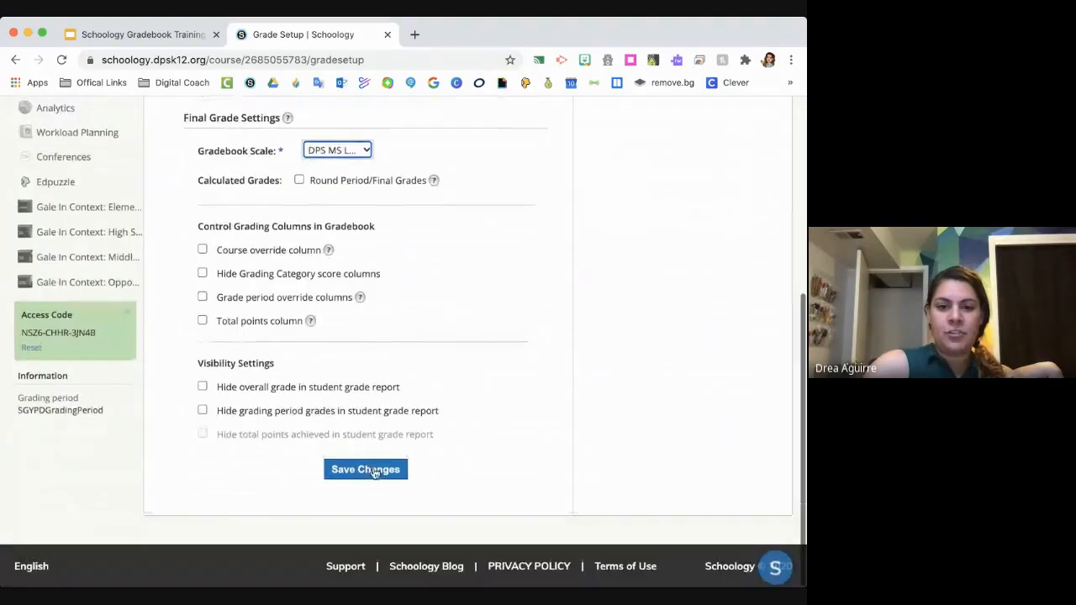
pyautogui.click(375, 471)
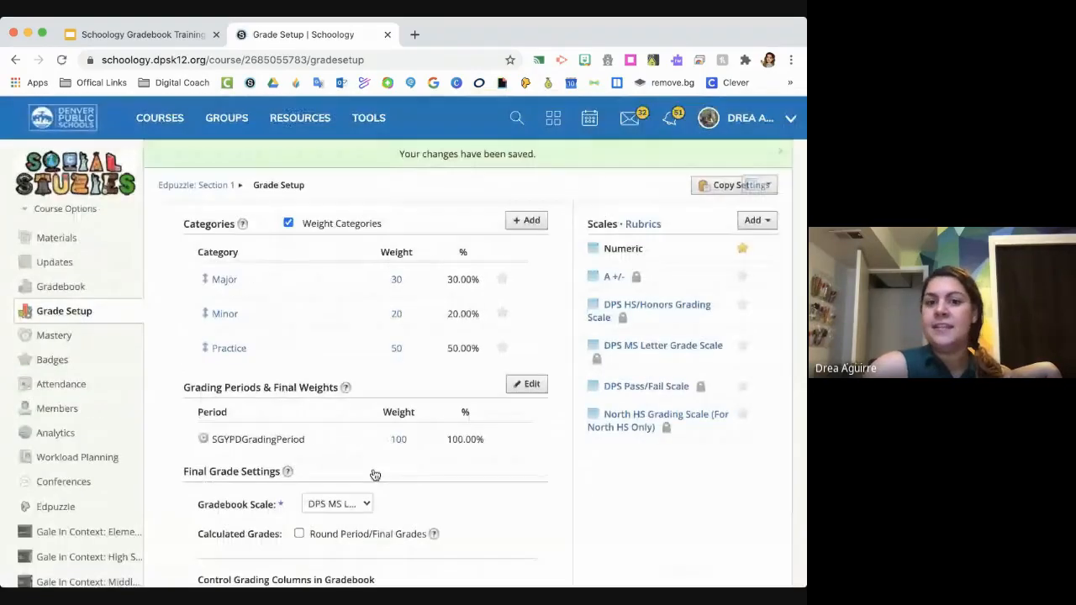
# - Turn rounding of period and final grades on and off again in the final grade settings
pyautogui.scroll(-1, 466, 458)
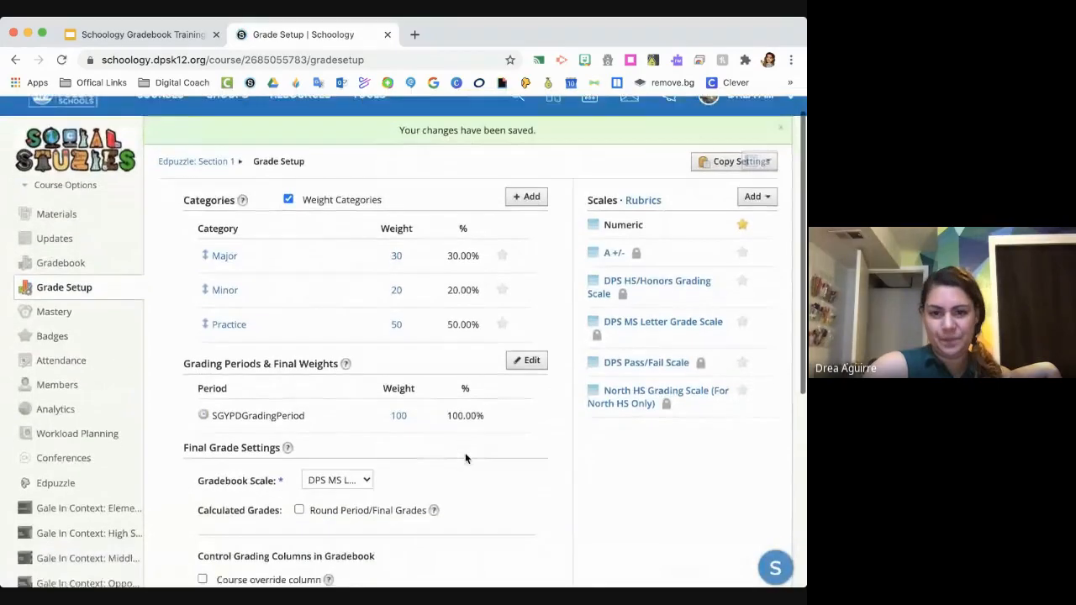
pyautogui.scroll(-3, 465, 458)
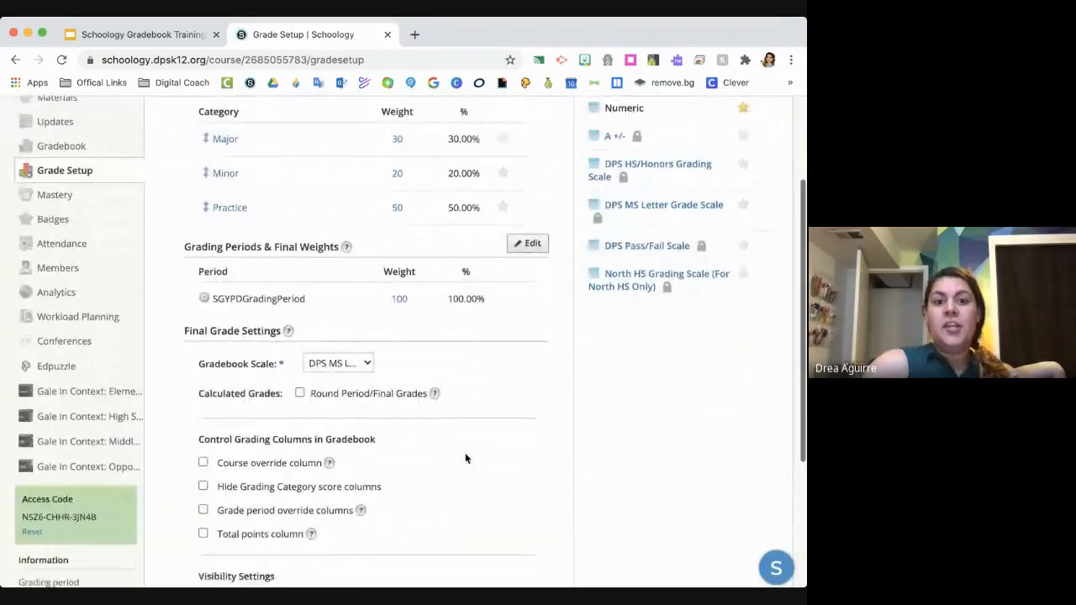
pyautogui.scroll(-4, 465, 459)
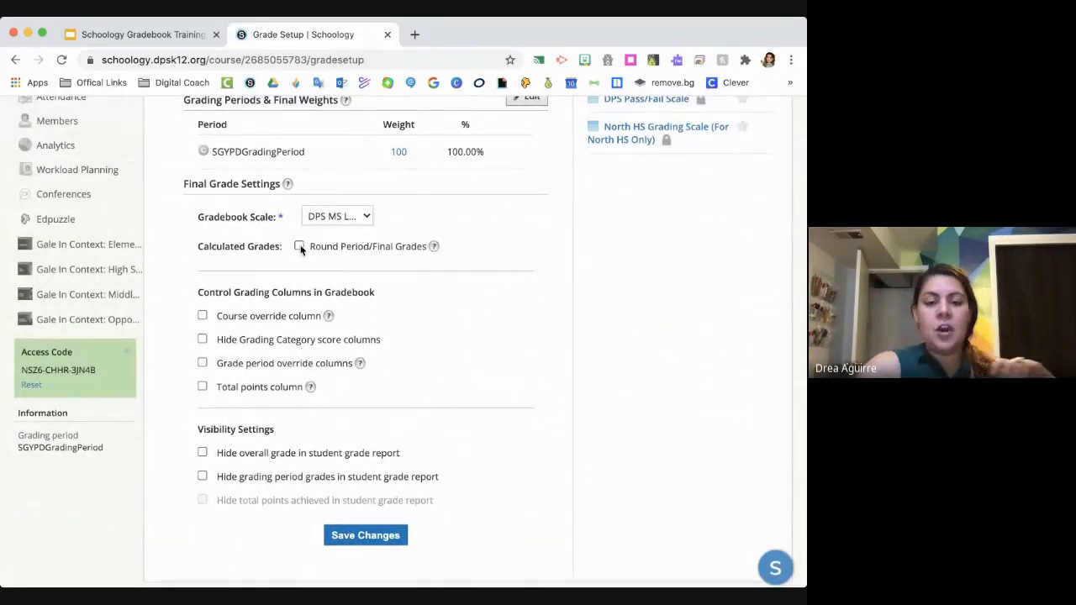
pyautogui.scroll(-1, 353, 253)
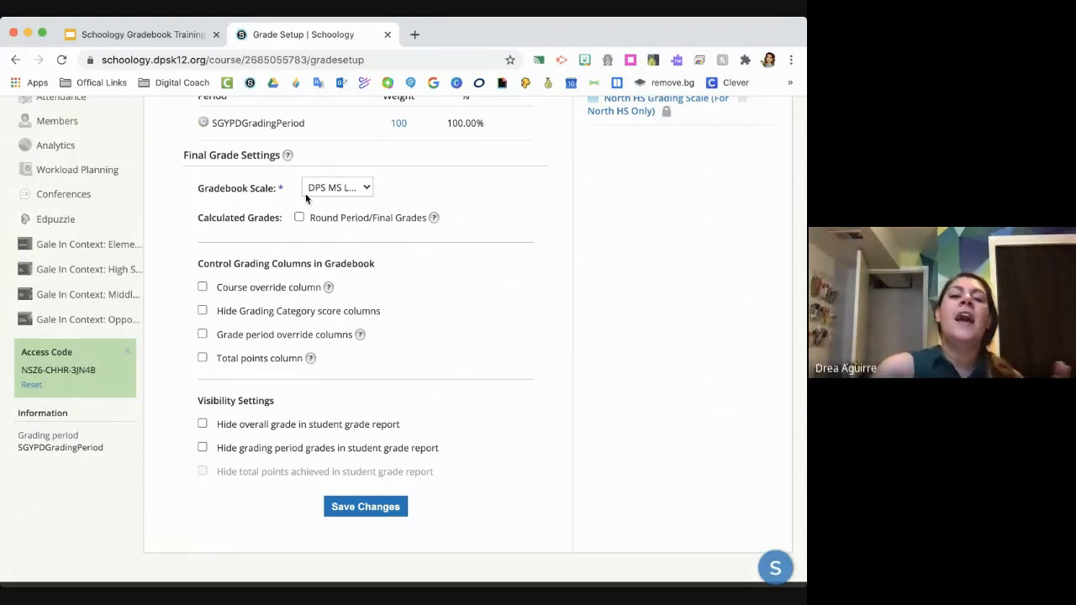
pyautogui.click(299, 218)
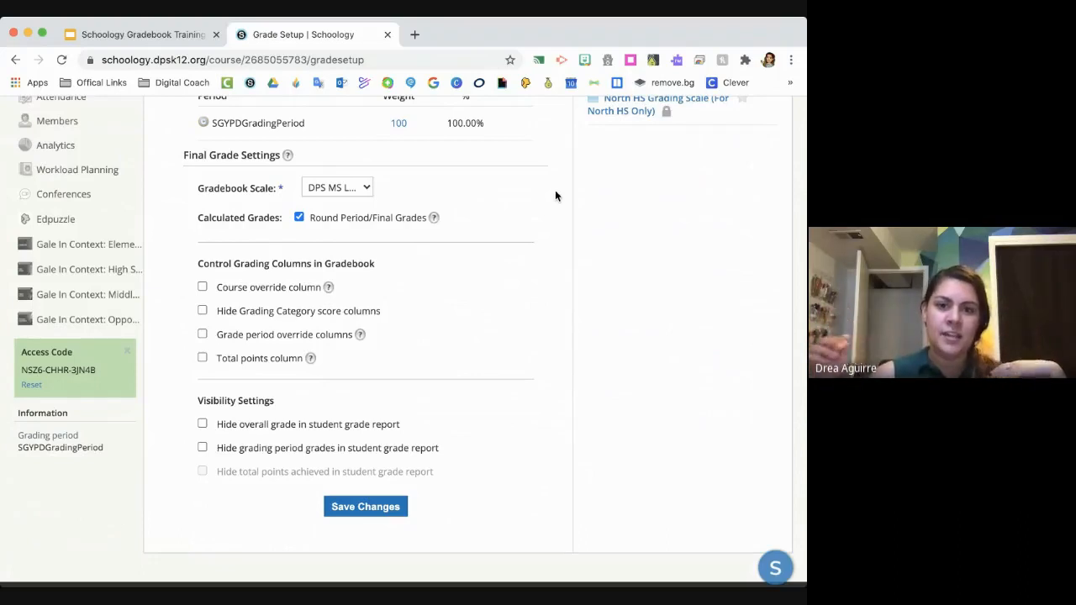
pyautogui.click(299, 218)
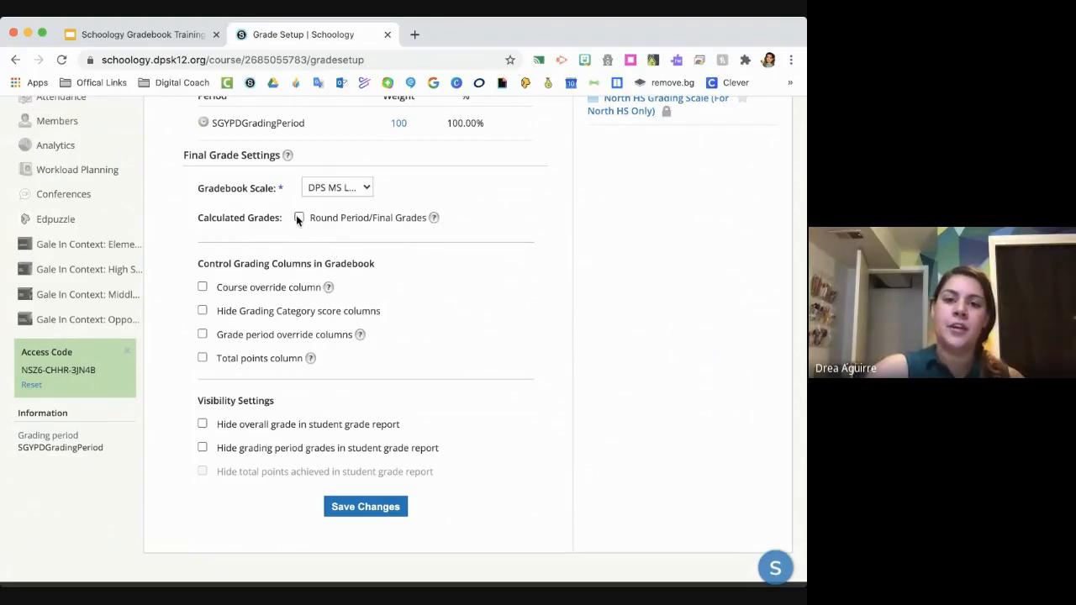
# - Switch to the Schoology Gradebook Training presentation in Google Slides and view the Override Columns slide
pyautogui.scroll(-1, 399, 275)
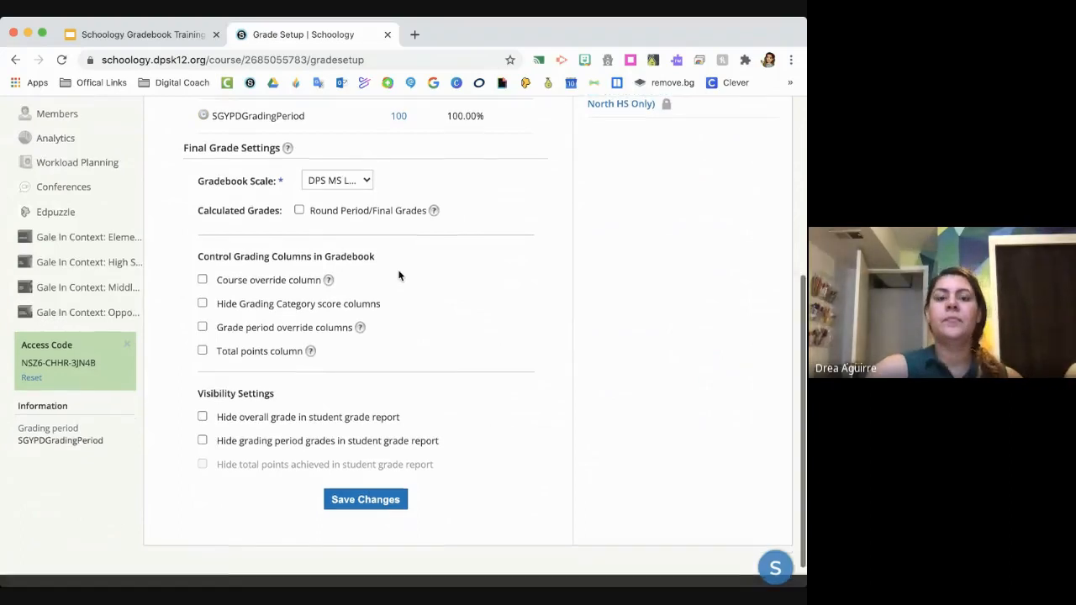
pyautogui.scroll(-1, 400, 276)
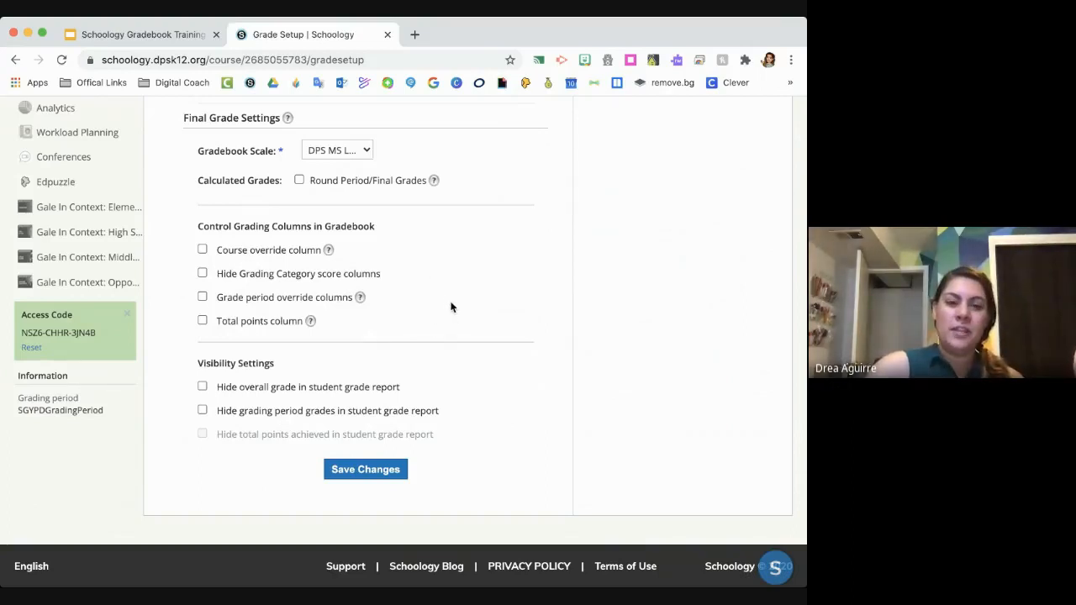
pyautogui.click(169, 32)
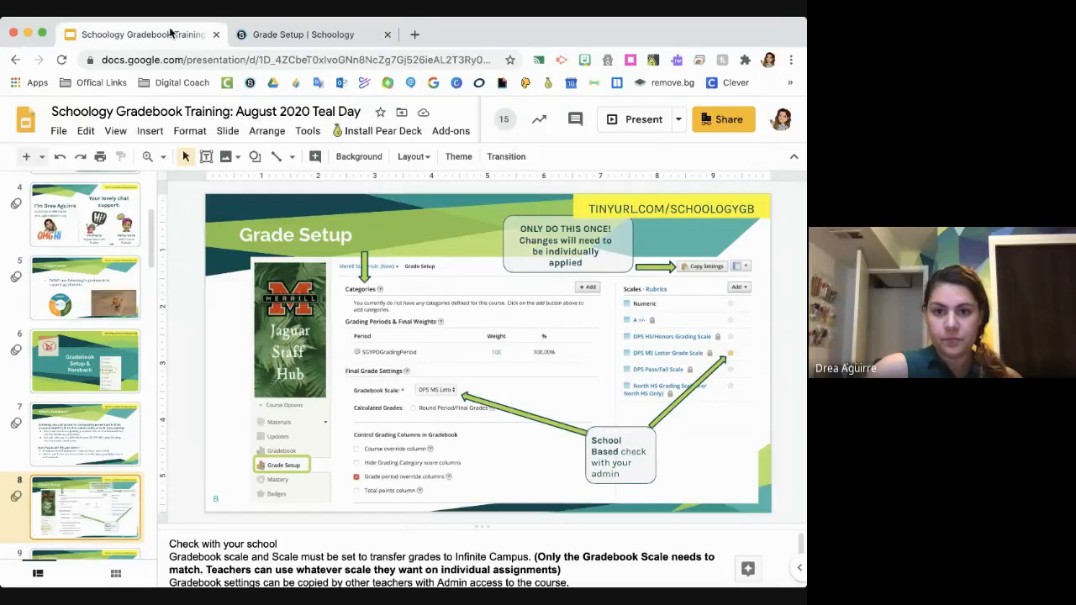
pyautogui.press('Down')
pyautogui.press('Down')
pyautogui.press('Down')
pyautogui.press('Up')
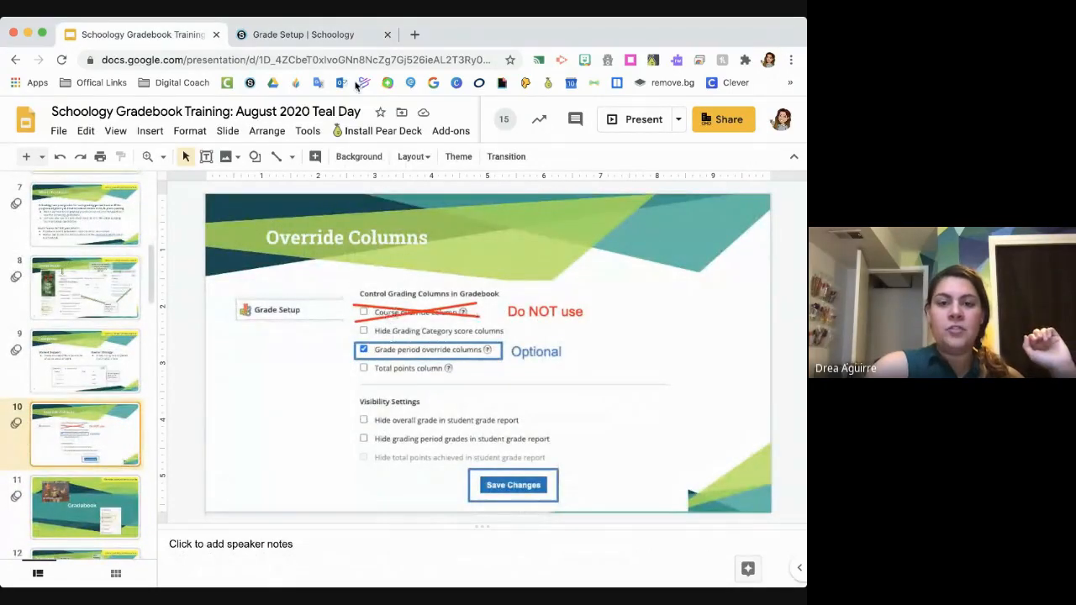
# - Compare the Override Columns slide with the grading column options on Schoology's Grade Setup page
pyautogui.click(325, 34)
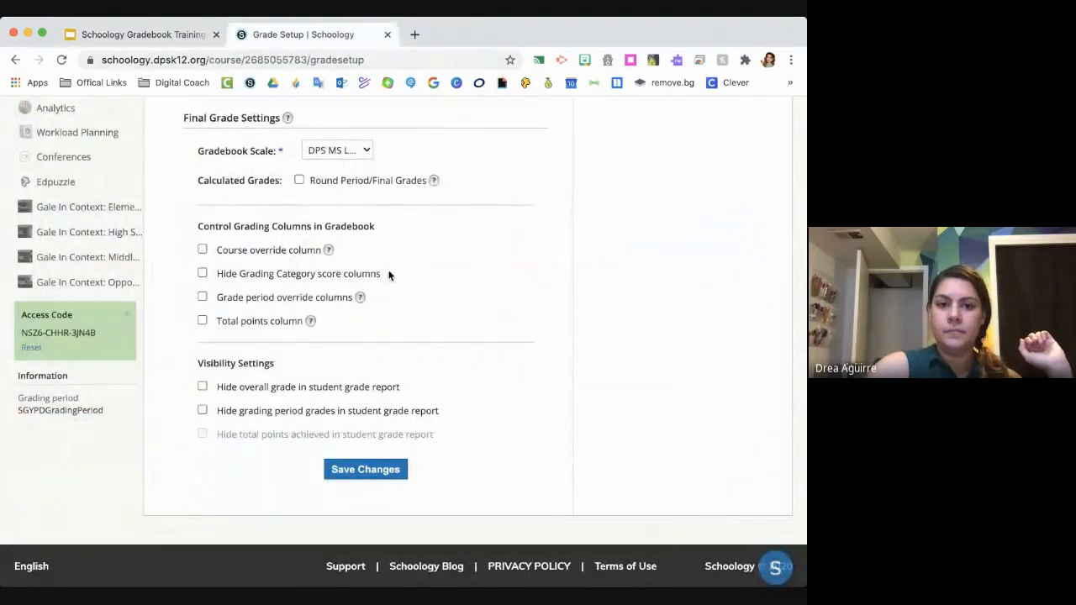
pyautogui.click(194, 36)
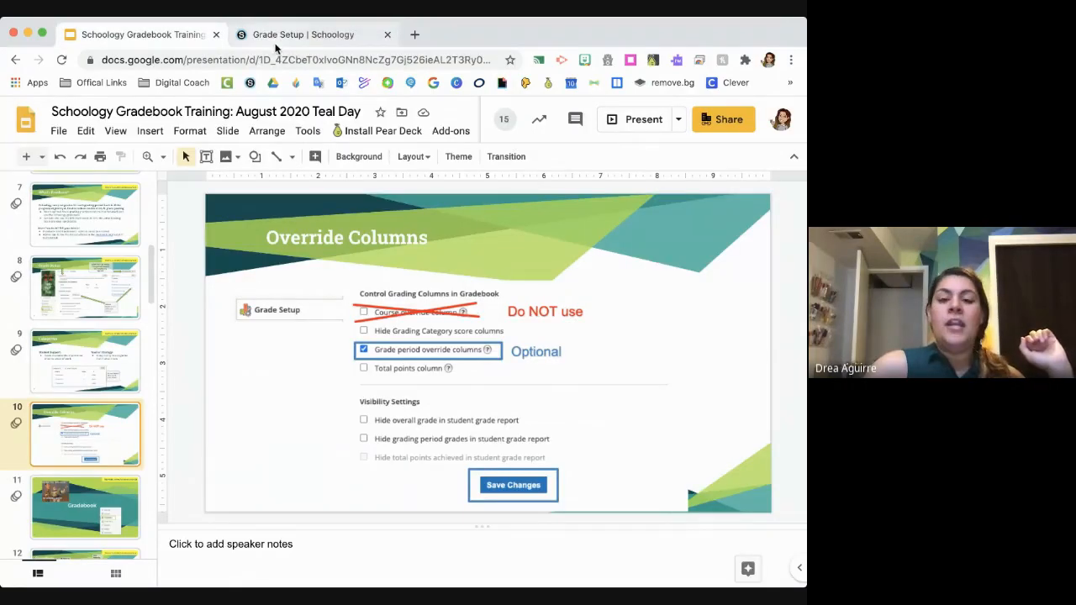
pyautogui.click(285, 41)
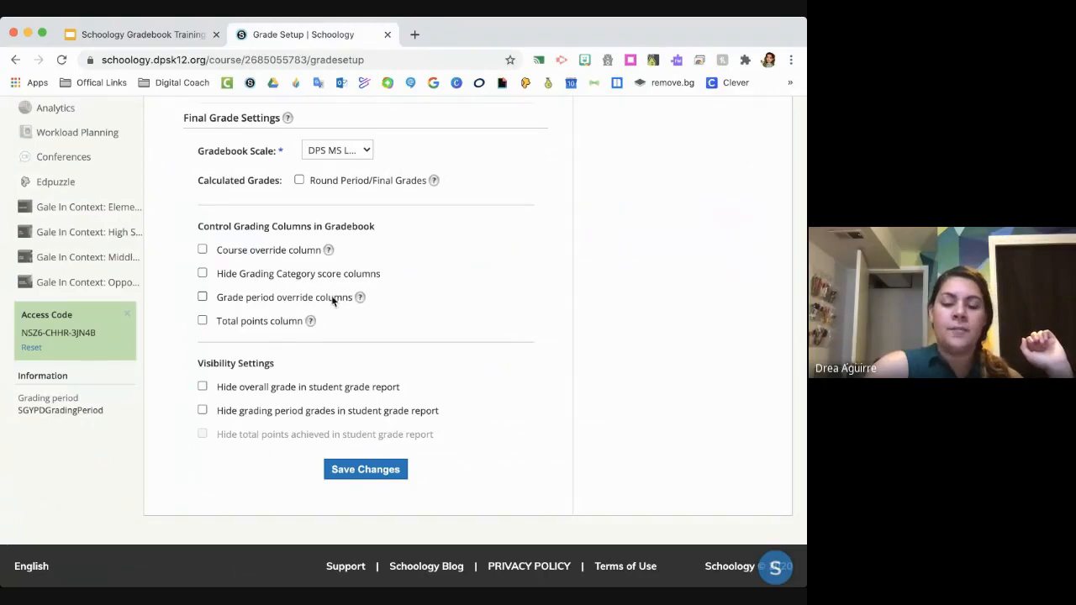
pyautogui.moveTo(360, 297)
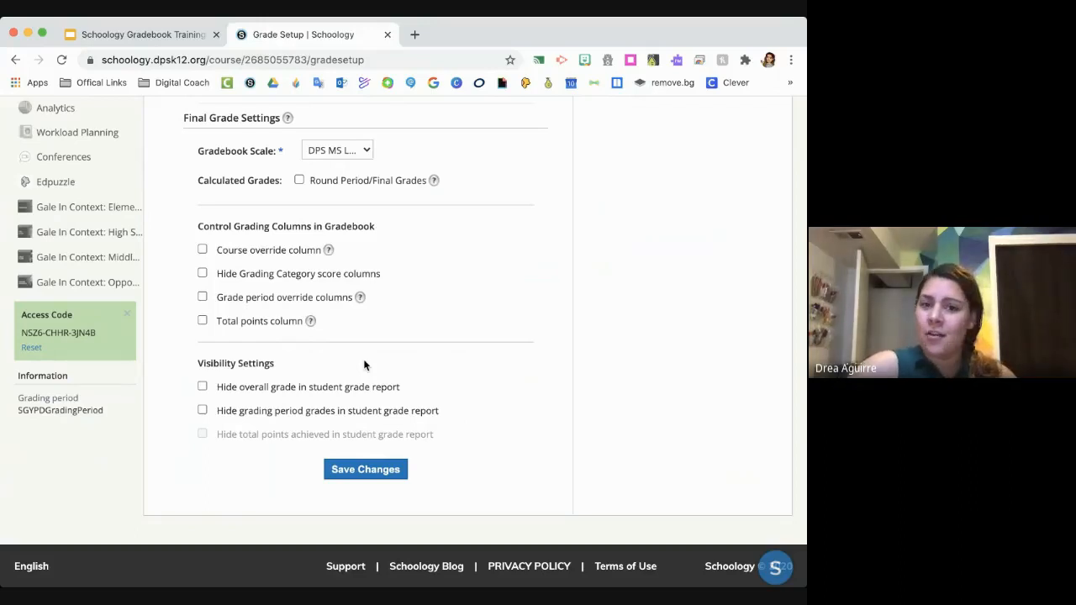
pyautogui.scroll(3, 513, 320)
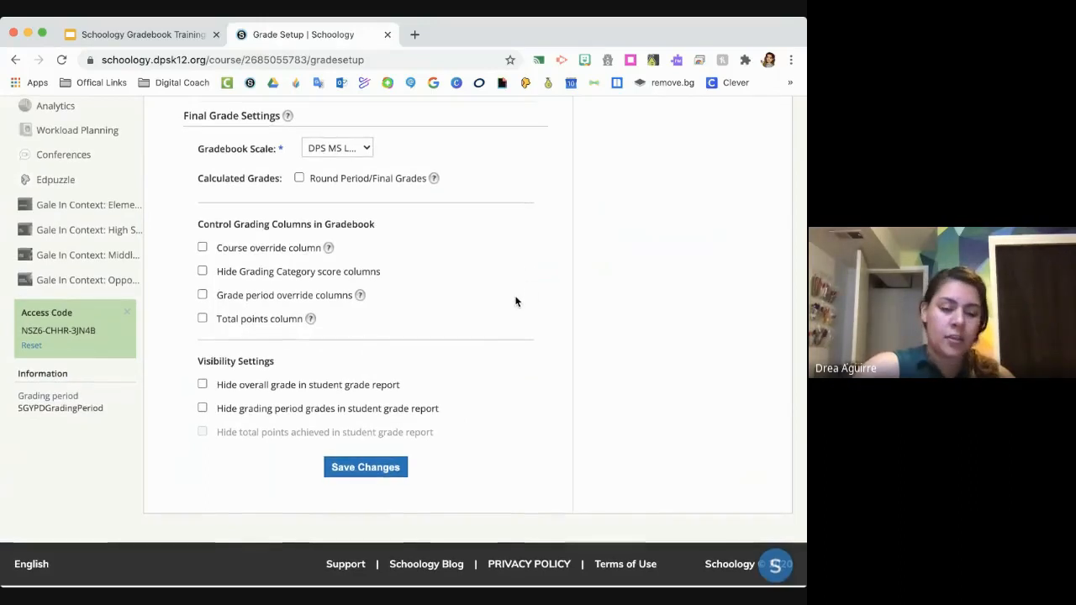
# - Set Practice as the default grading category
pyautogui.scroll(5, 508, 336)
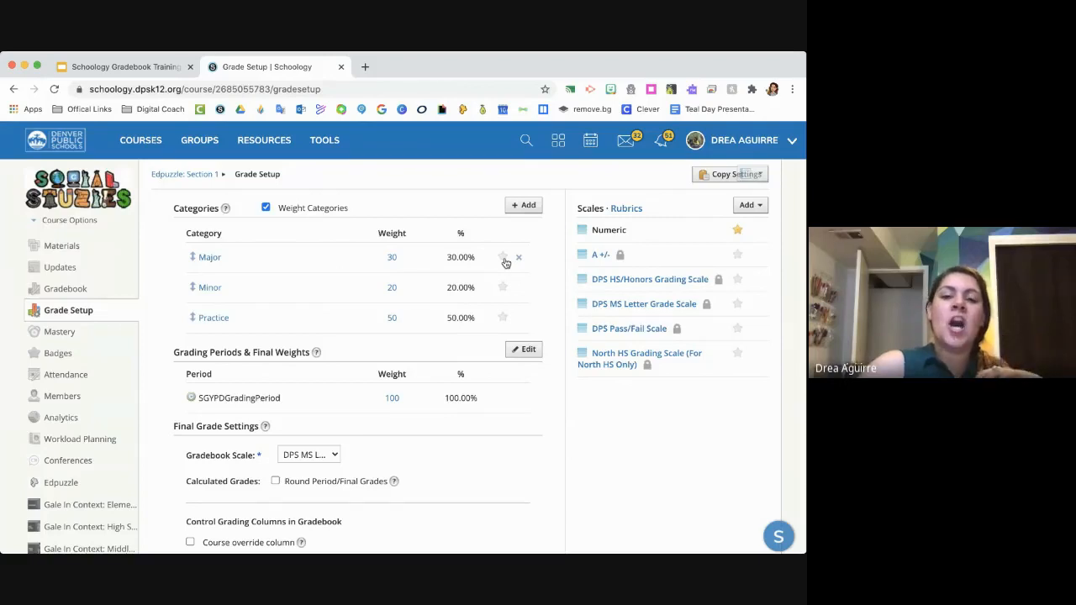
pyautogui.click(504, 319)
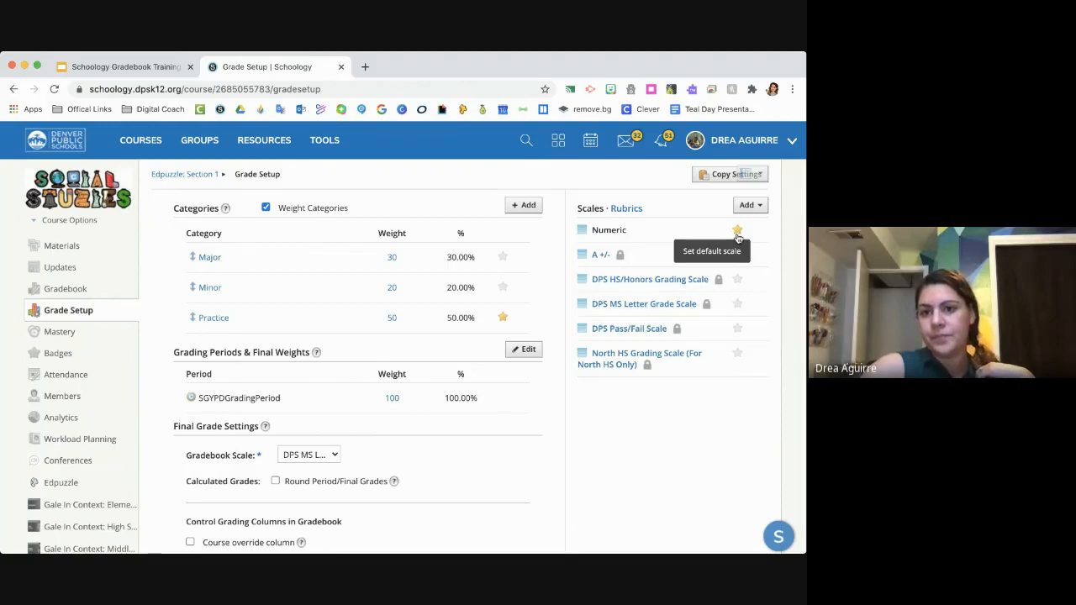
# - View the course's rubrics list and the blank form for a new rubric, and leave the form without creating one
pyautogui.click(626, 210)
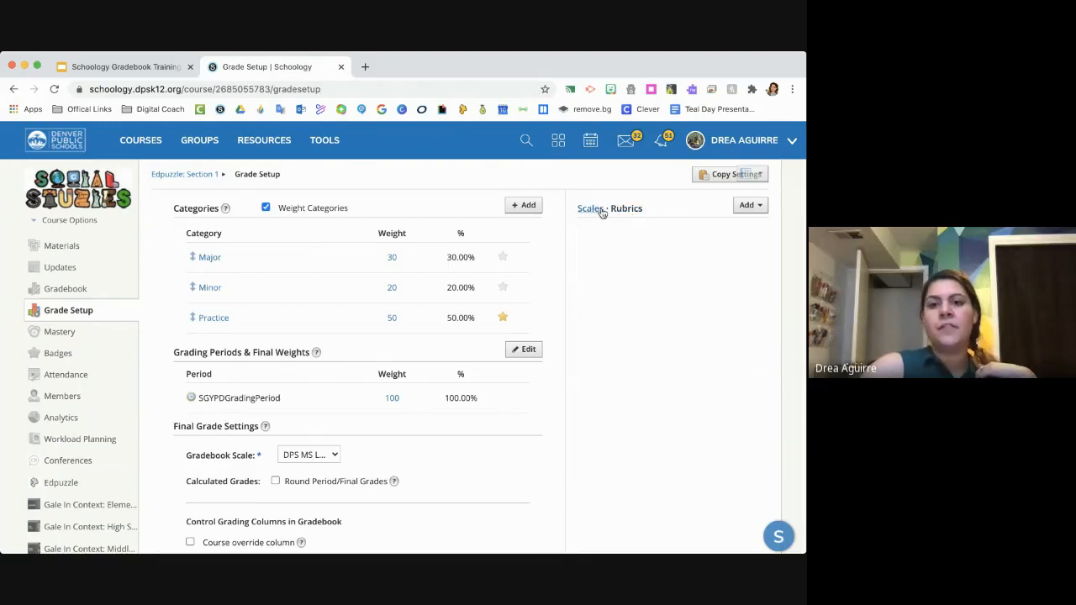
pyautogui.click(754, 207)
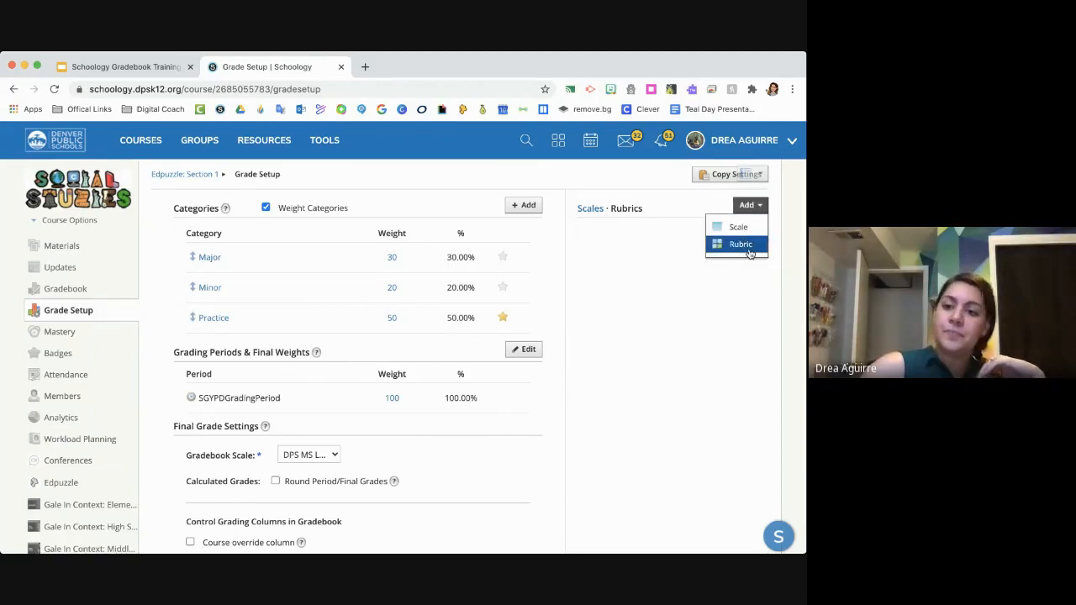
pyautogui.click(740, 243)
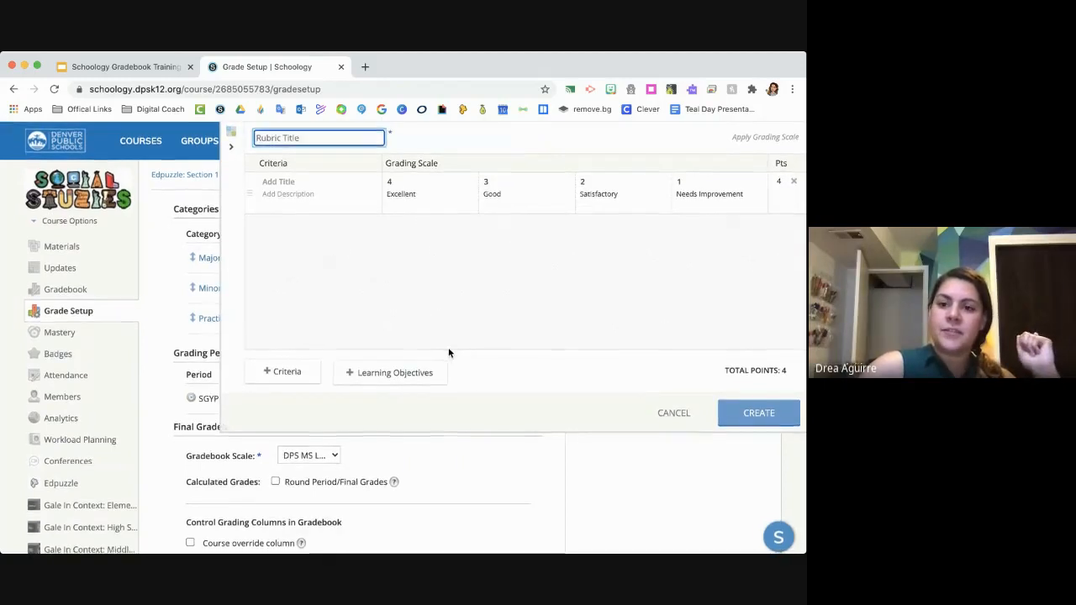
pyautogui.click(677, 412)
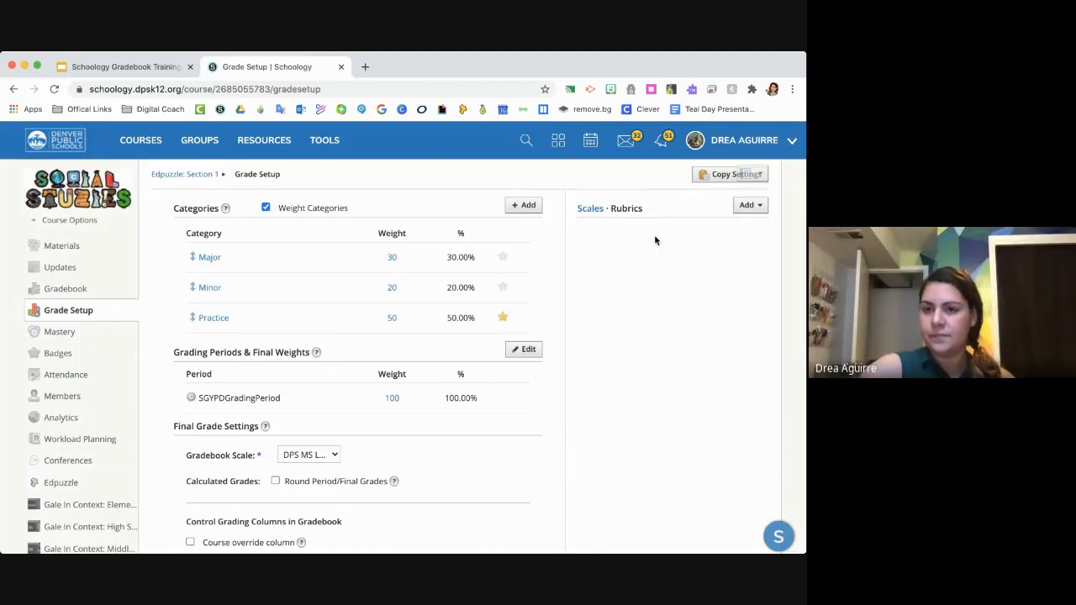
# - View the options for copying categories, grading scales and rubrics to other courses, and close them without copying
pyautogui.click(707, 175)
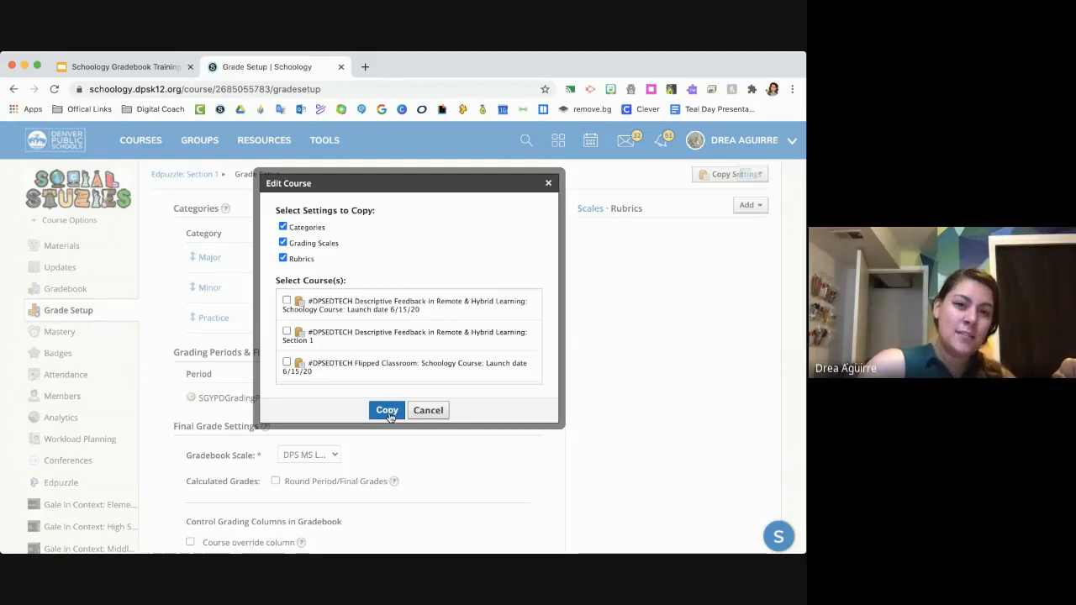
pyautogui.click(549, 183)
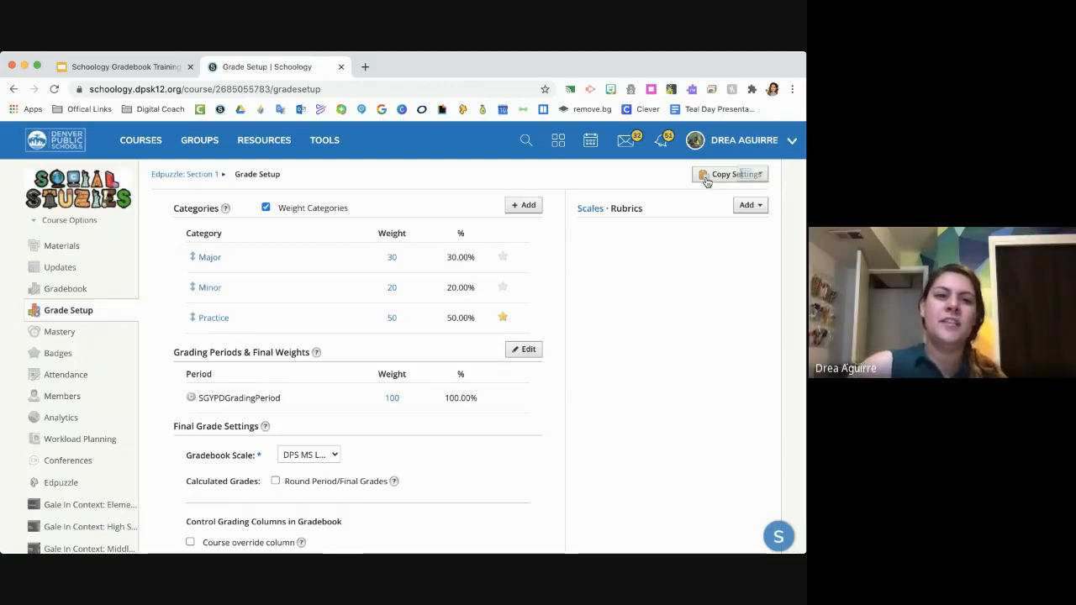
# - Switch to the Schoology Gradebook Training presentation in Google Slides and open the Gradebook title slide, slide 11
pyautogui.click(123, 68)
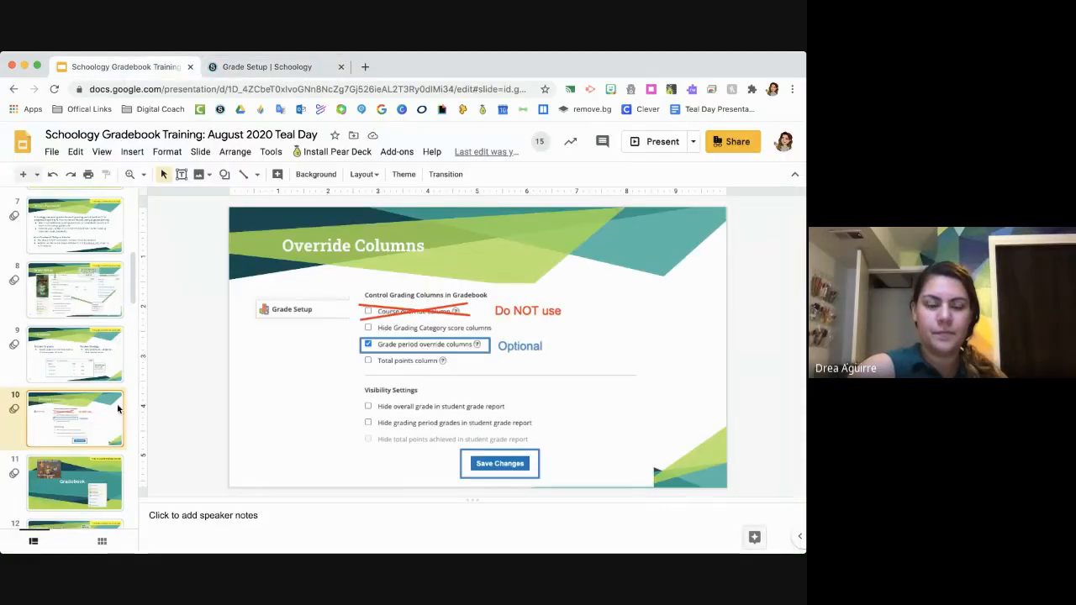
pyautogui.scroll(-3, 112, 411)
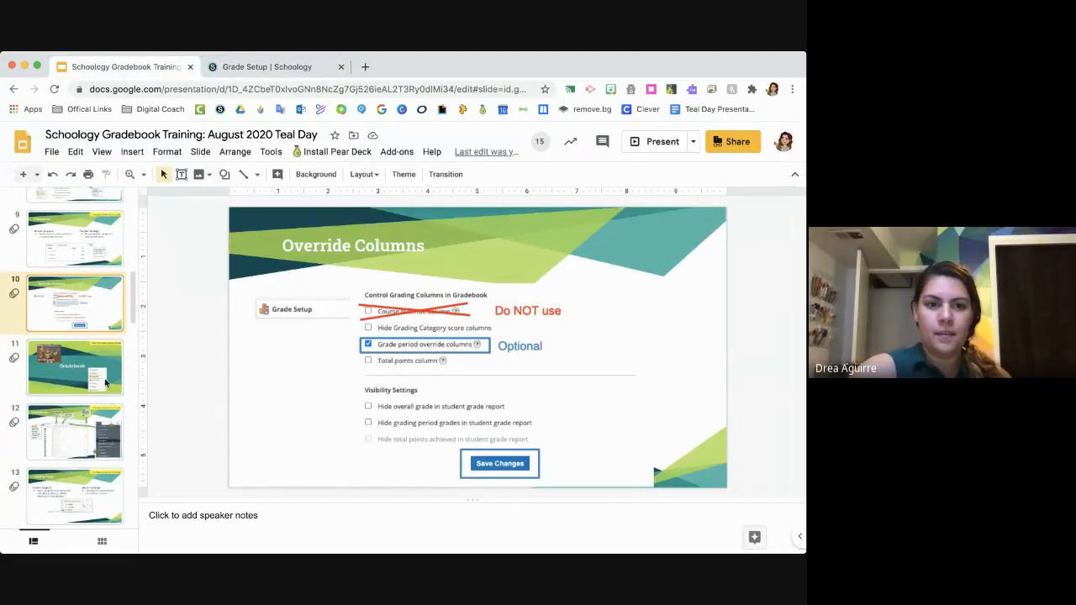
pyautogui.click(105, 382)
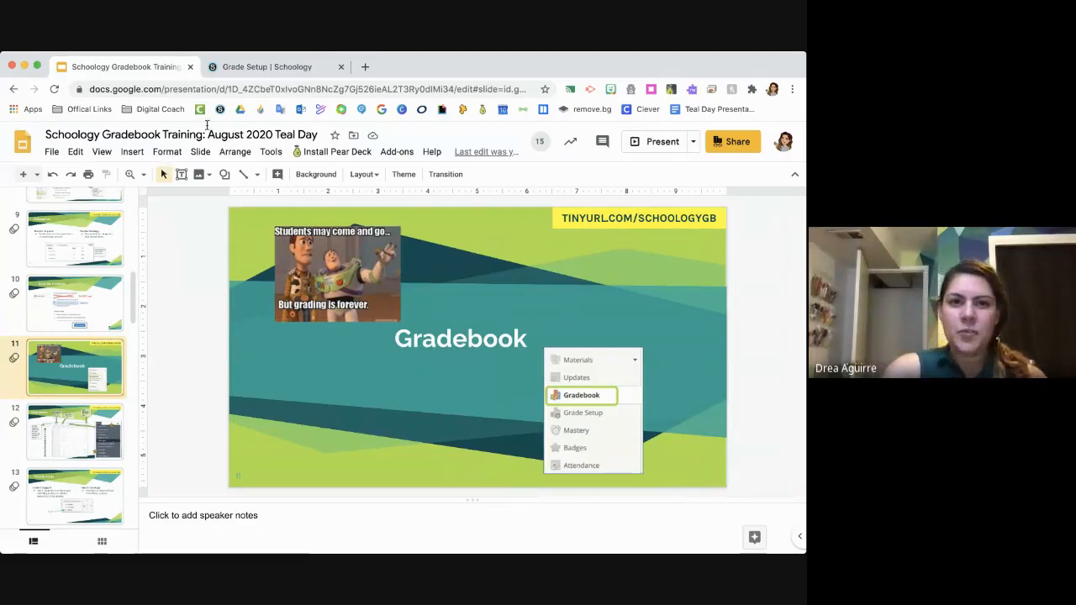
# - Switch back to Schoology and review the Grade Setup page from its categories down to the visibility settings
pyautogui.click(244, 69)
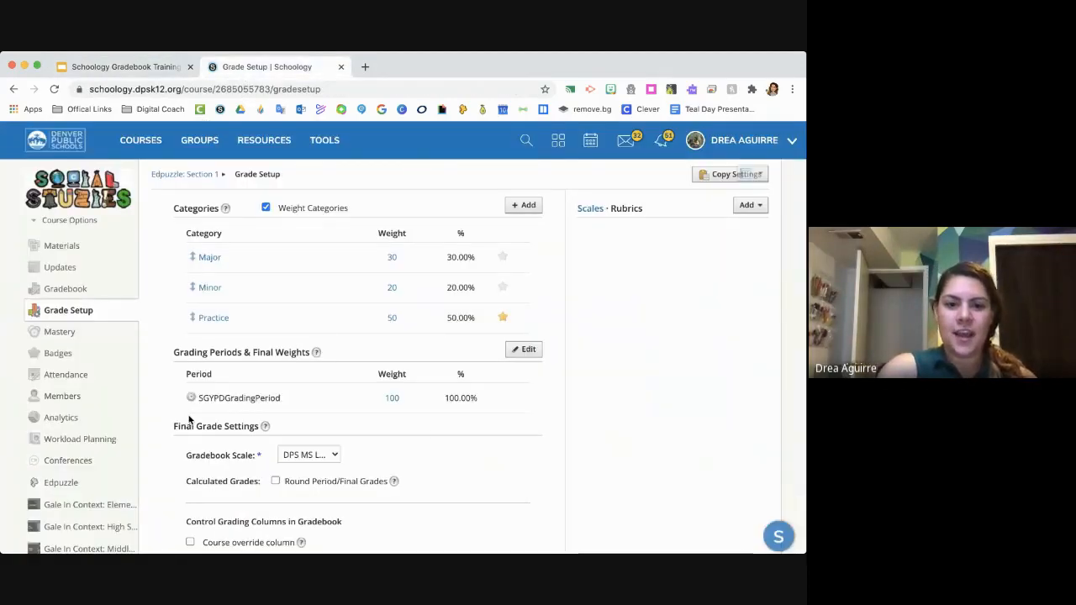
pyautogui.scroll(-5, 202, 484)
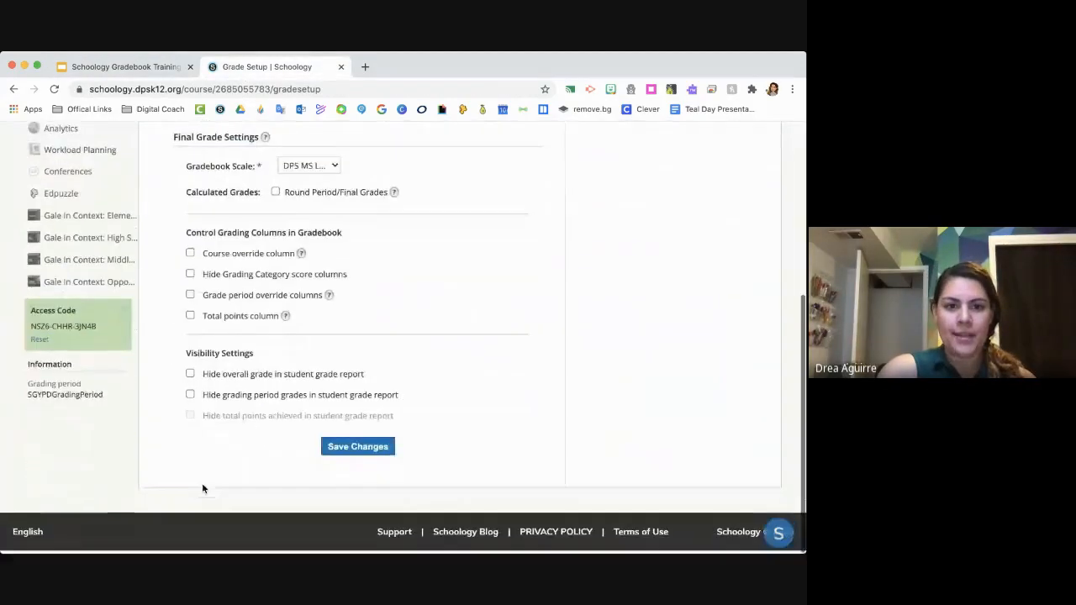
pyautogui.scroll(5, 202, 483)
pyautogui.scroll(1, 202, 483)
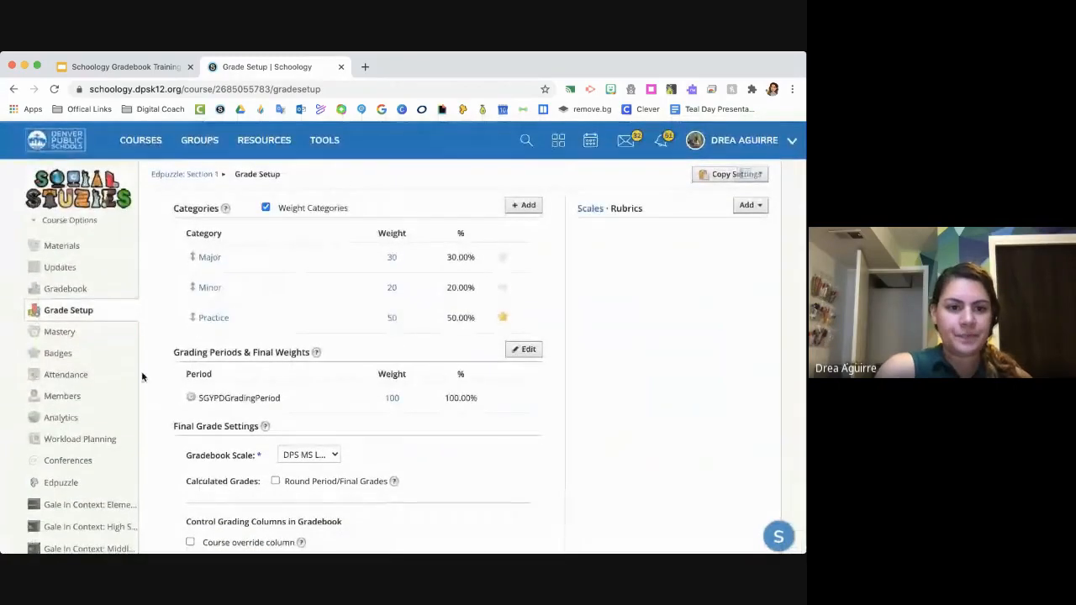
# - Switch to the Google Slides presentation, open slide 12 about the gradebook's filters and view options, and present it full screen
pyautogui.click(126, 67)
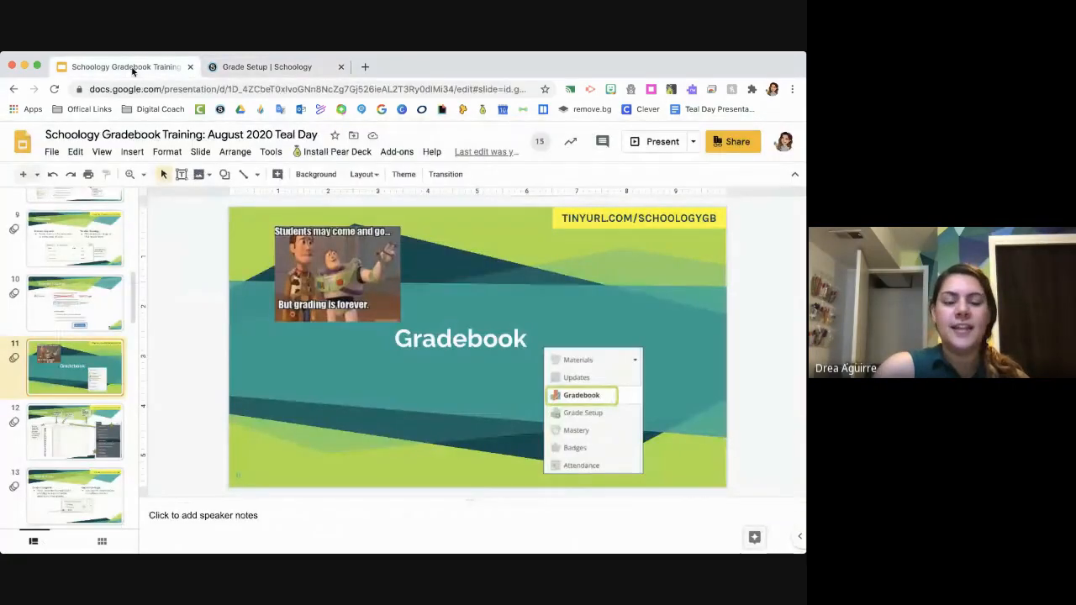
pyautogui.click(97, 429)
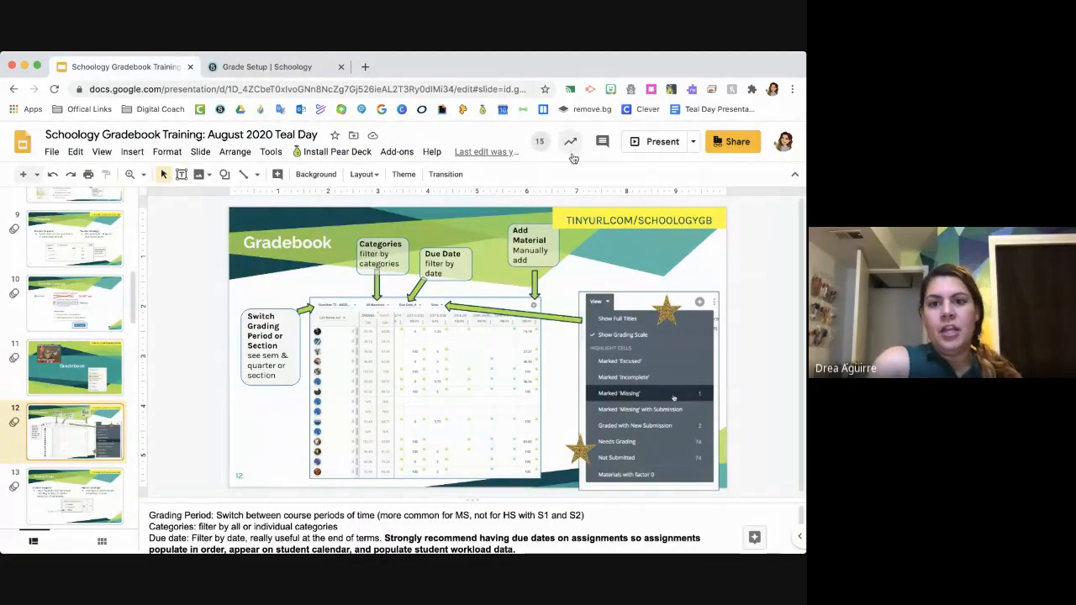
pyautogui.click(660, 141)
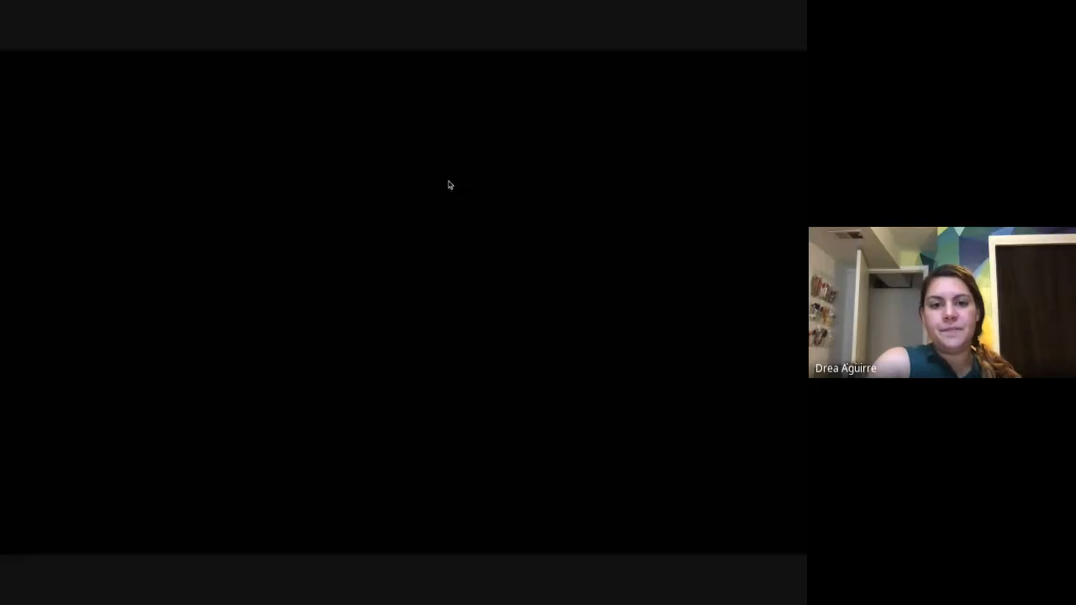
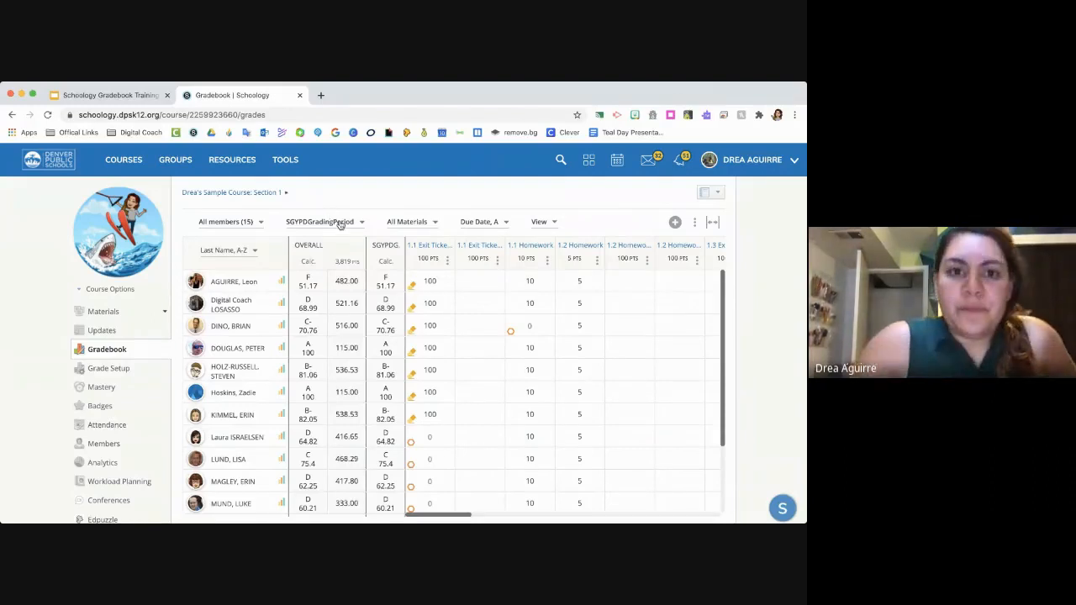
# - Filter the gradebook to the Classwork category and look across its assignment columns
pyautogui.click(399, 222)
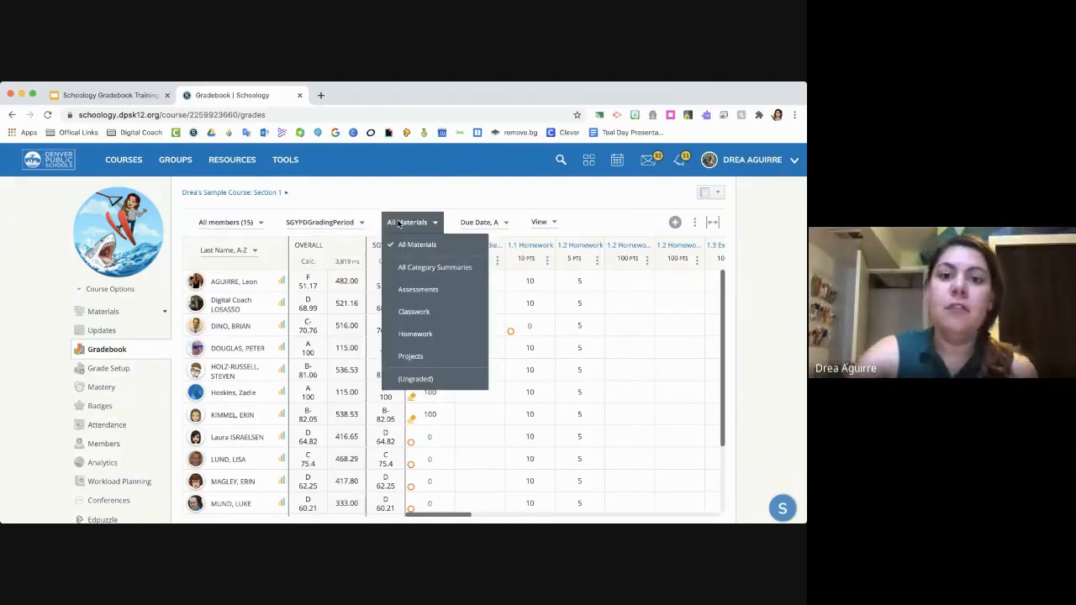
pyautogui.click(435, 312)
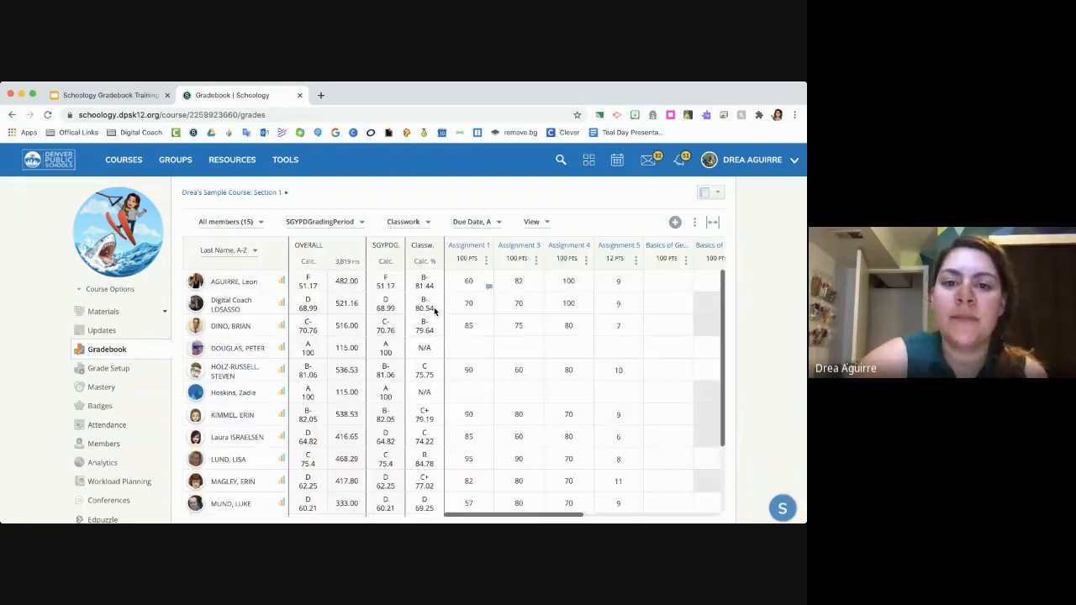
pyautogui.hscroll(5, 555, 356)
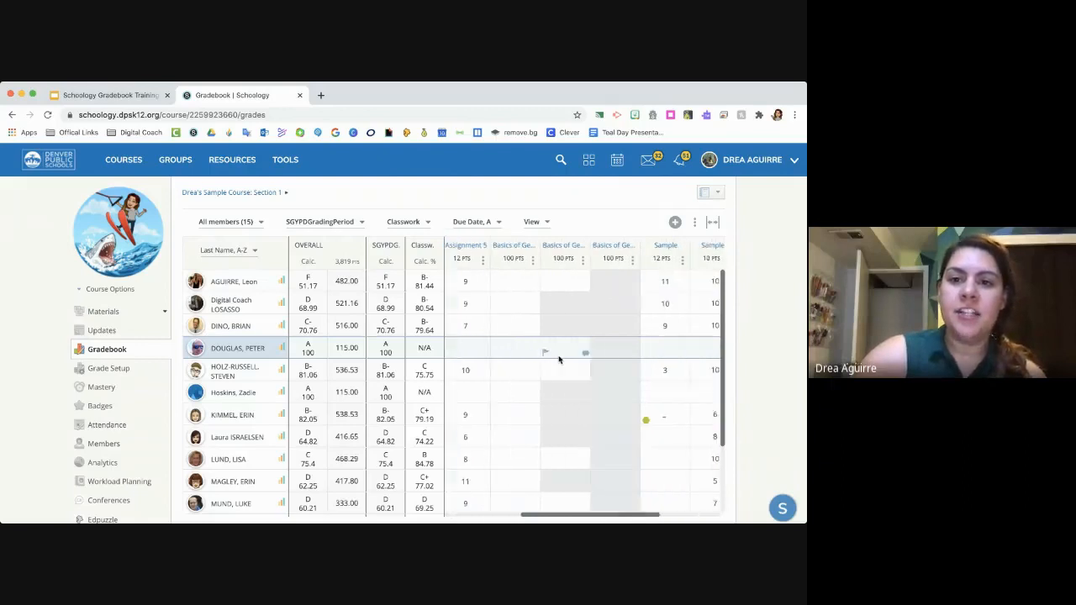
pyautogui.hscroll(3, 560, 359)
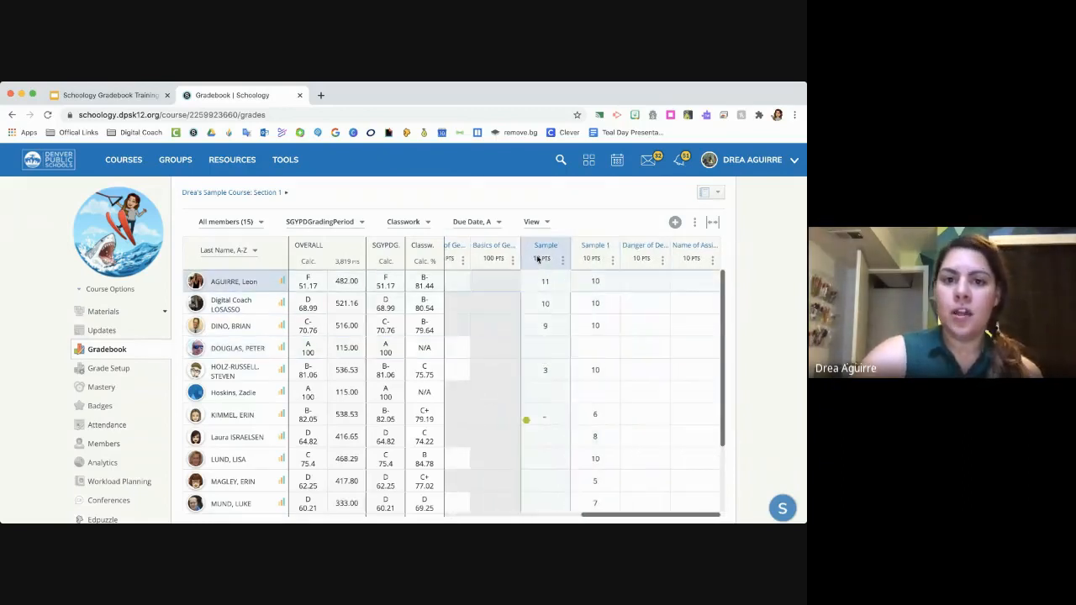
pyautogui.hscroll(-4, 541, 323)
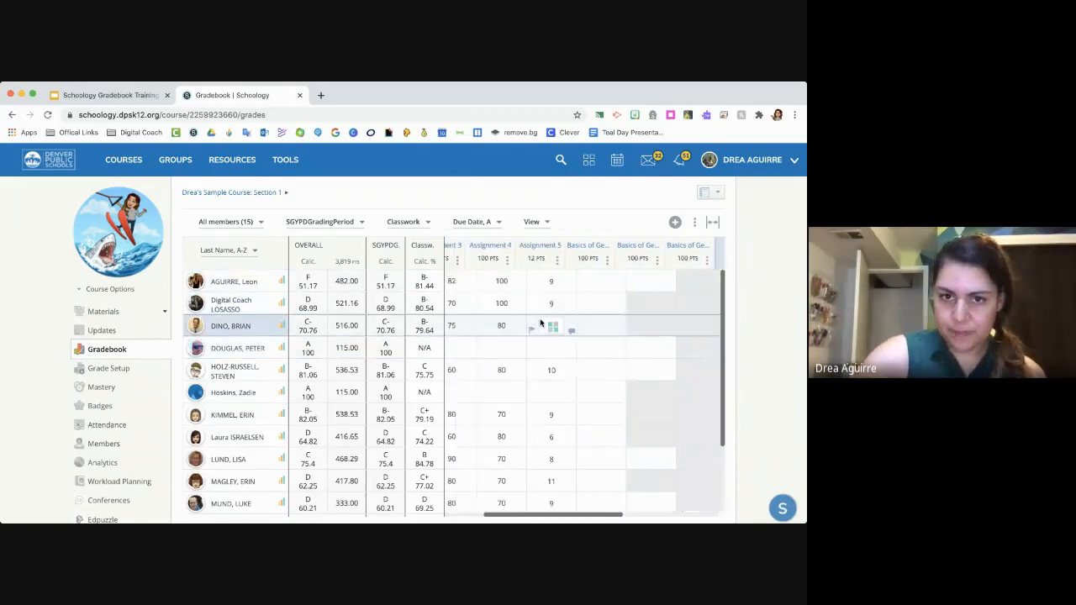
# - Switch the gradebook's category filter to Homework and look through the homework columns and student rows
pyautogui.click(408, 222)
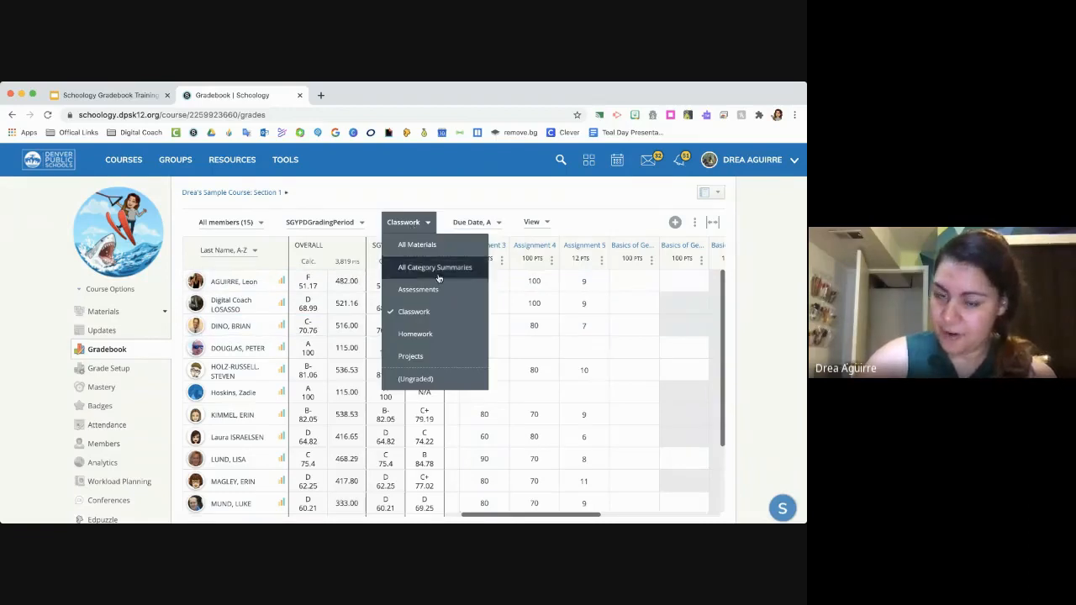
pyautogui.click(453, 337)
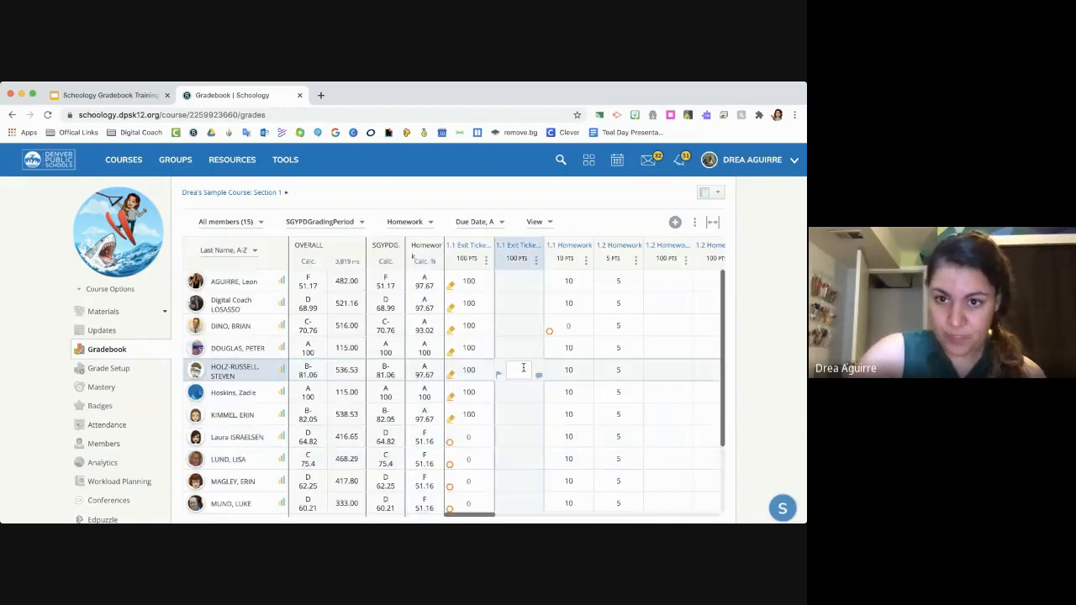
pyautogui.hscroll(2, 524, 370)
pyautogui.hscroll(1, 524, 370)
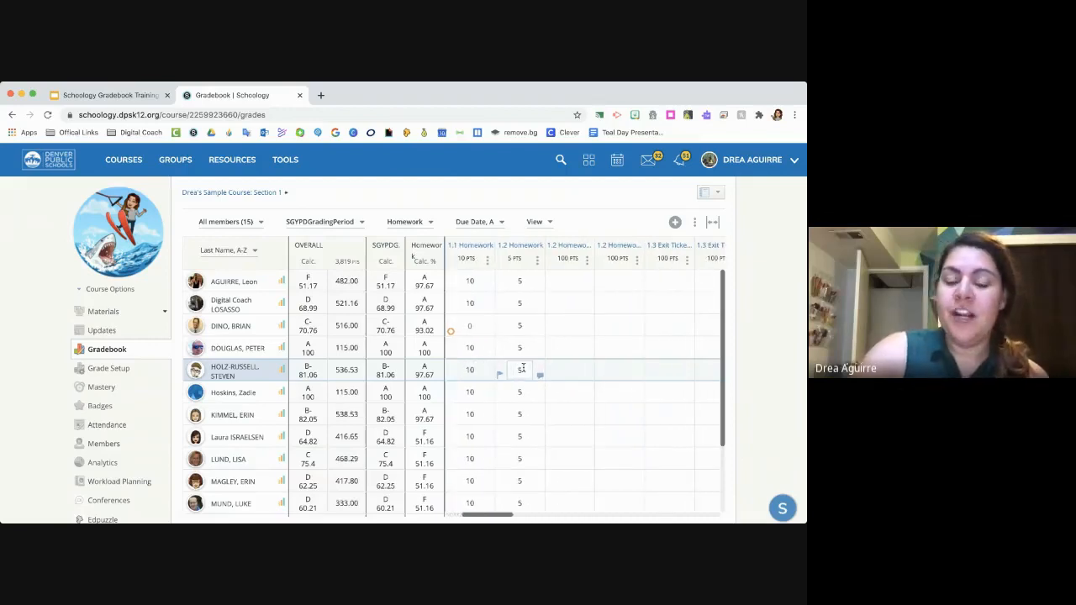
pyautogui.hscroll(2, 496, 341)
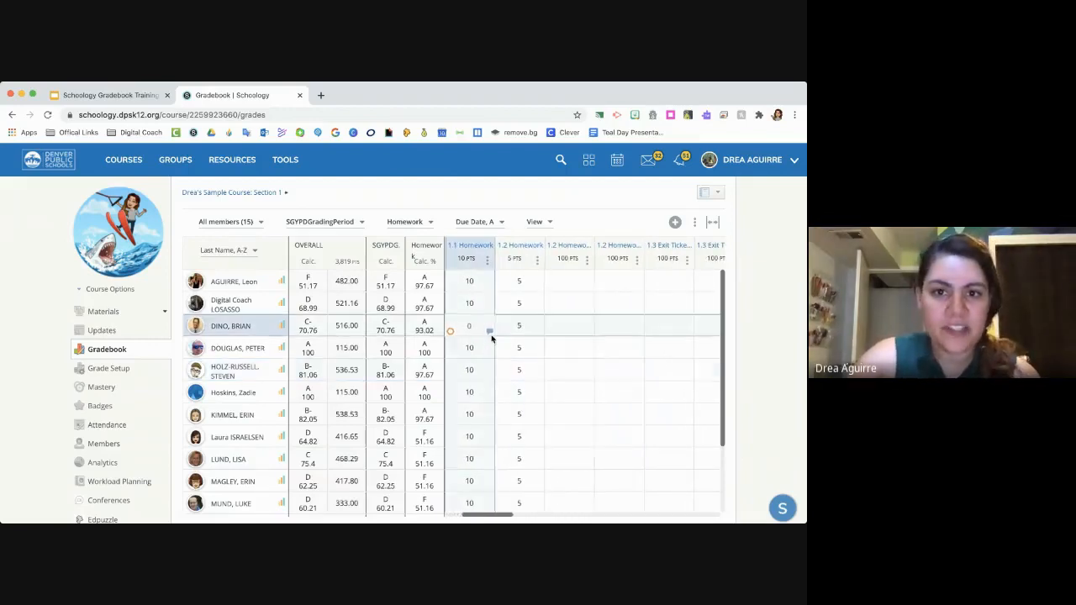
pyautogui.scroll(-1, 491, 338)
pyautogui.hscroll(-2, 492, 337)
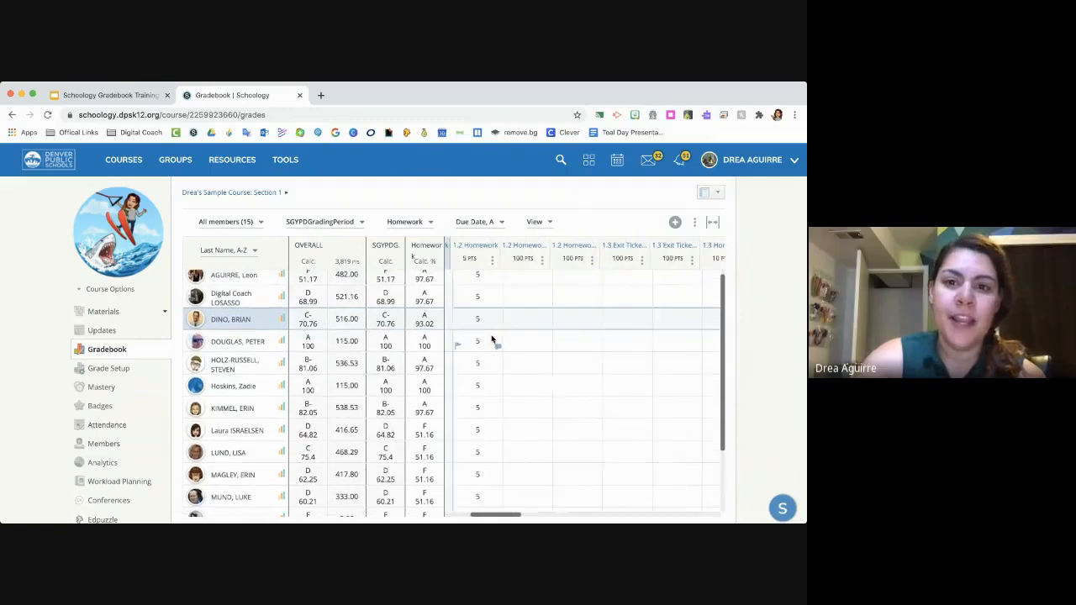
pyautogui.hscroll(-5, 491, 336)
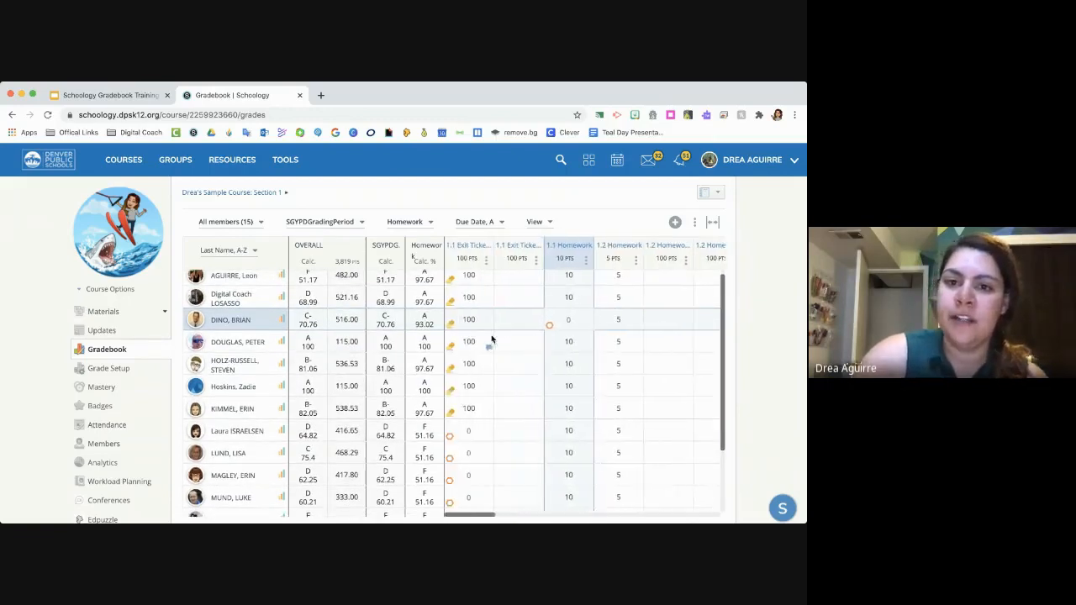
# - Show All Category Summaries for every student, and return the gradebook to All Materials
pyautogui.click(425, 222)
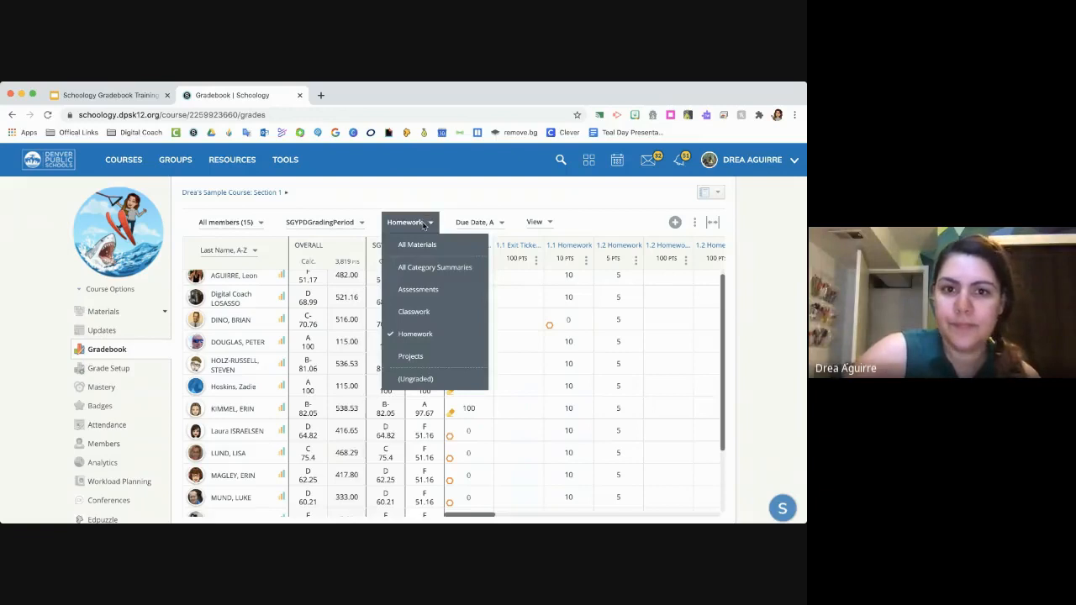
pyautogui.click(428, 267)
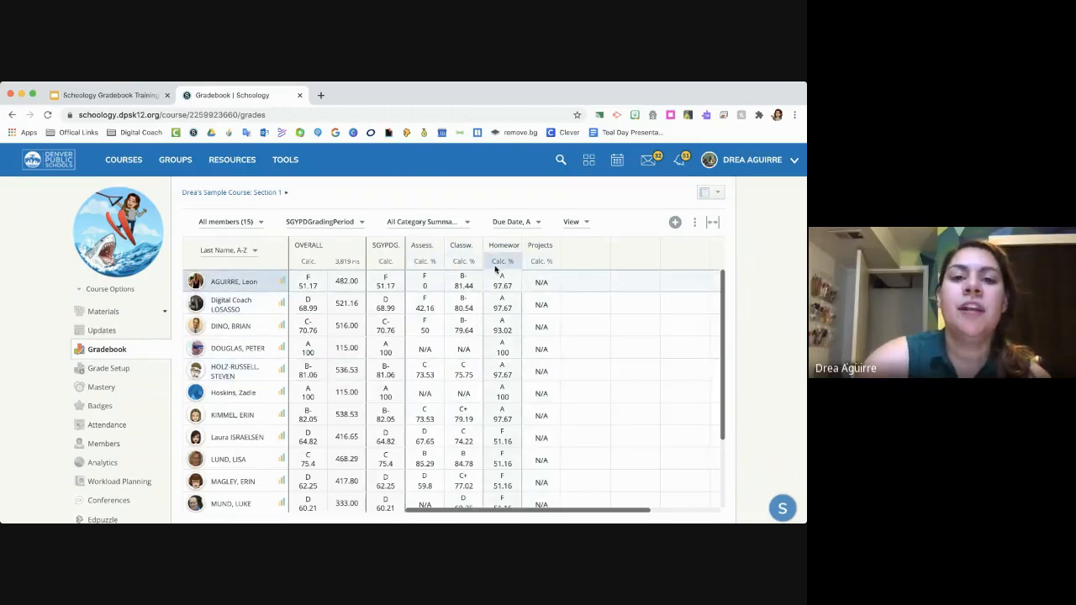
pyautogui.click(446, 223)
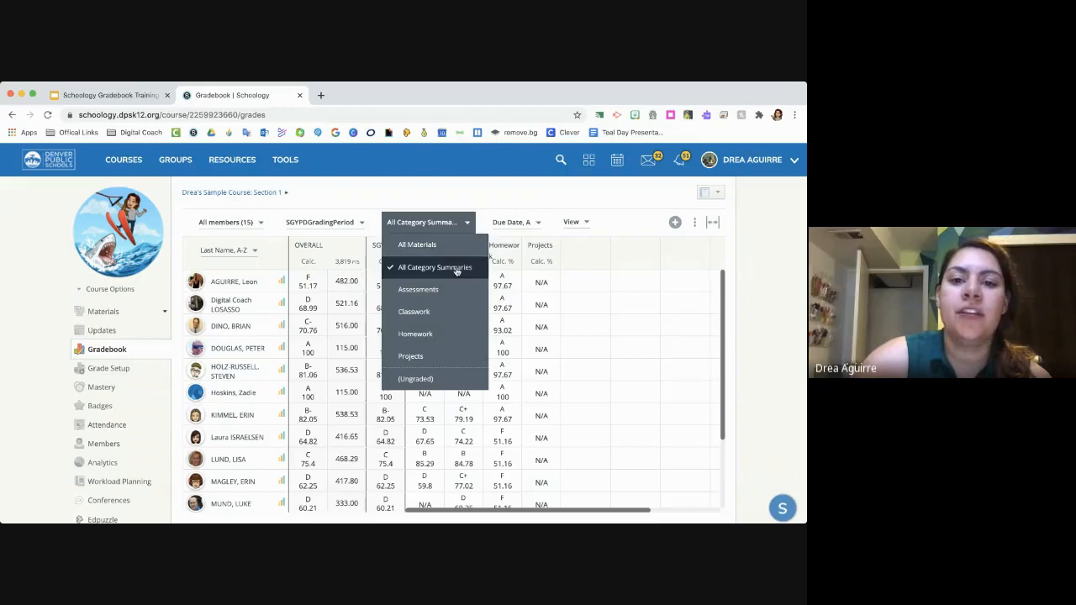
pyautogui.click(457, 269)
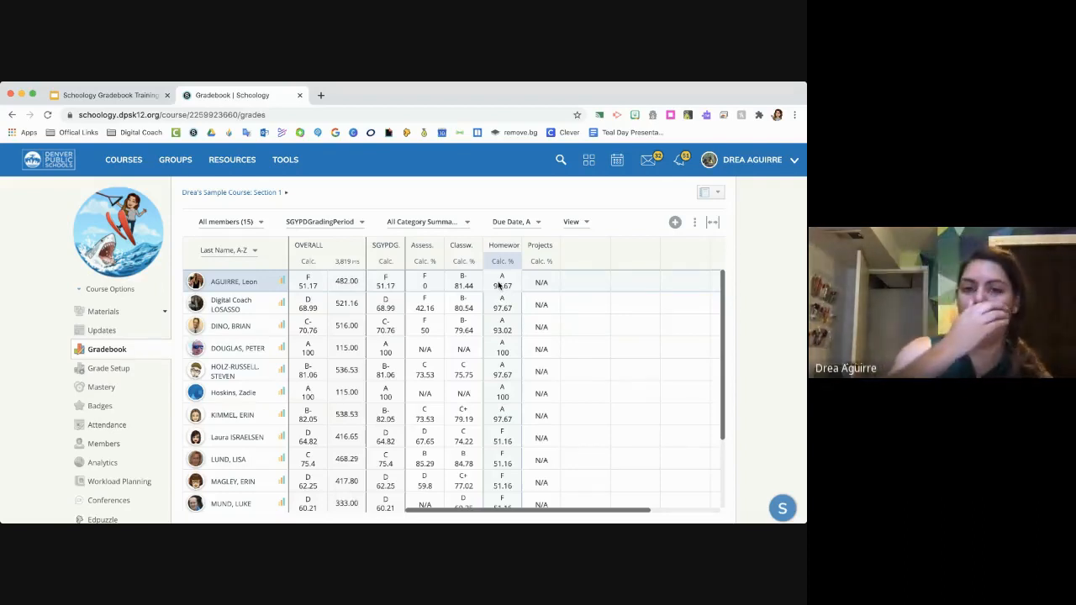
pyautogui.click(467, 222)
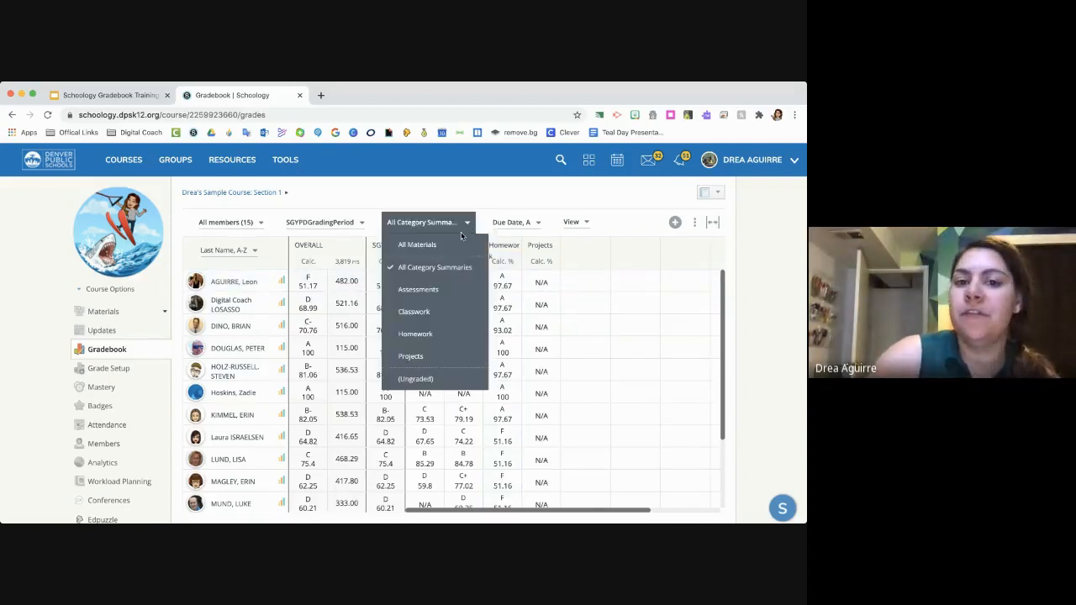
pyautogui.click(457, 241)
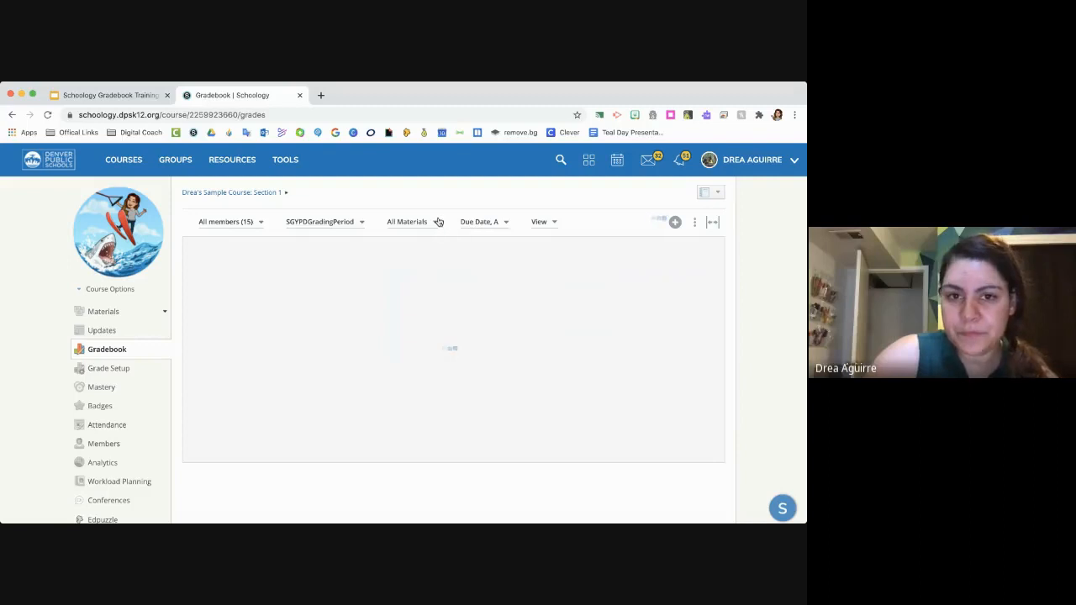
# - Sort the gradebook's materials by Due Date, Descending, and check the category filter's choices without changing the filter
pyautogui.click(505, 225)
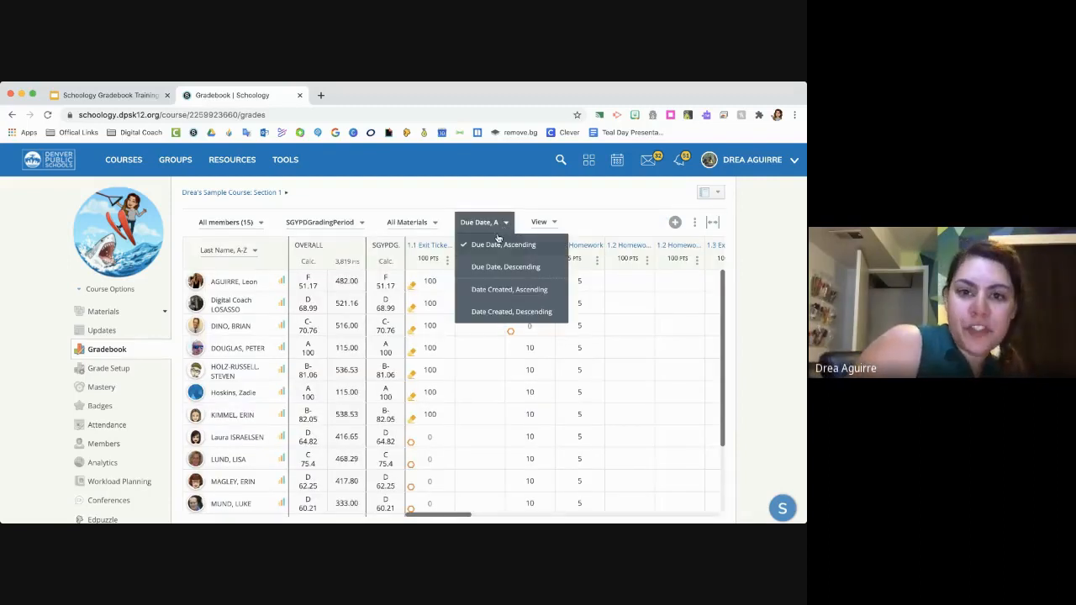
pyautogui.click(492, 266)
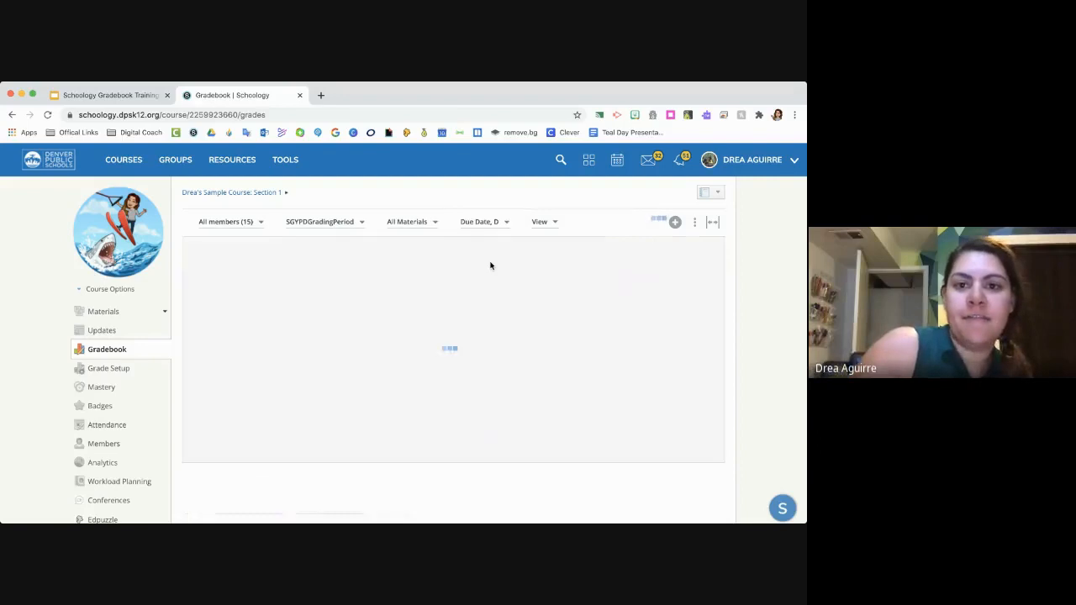
pyautogui.click(432, 223)
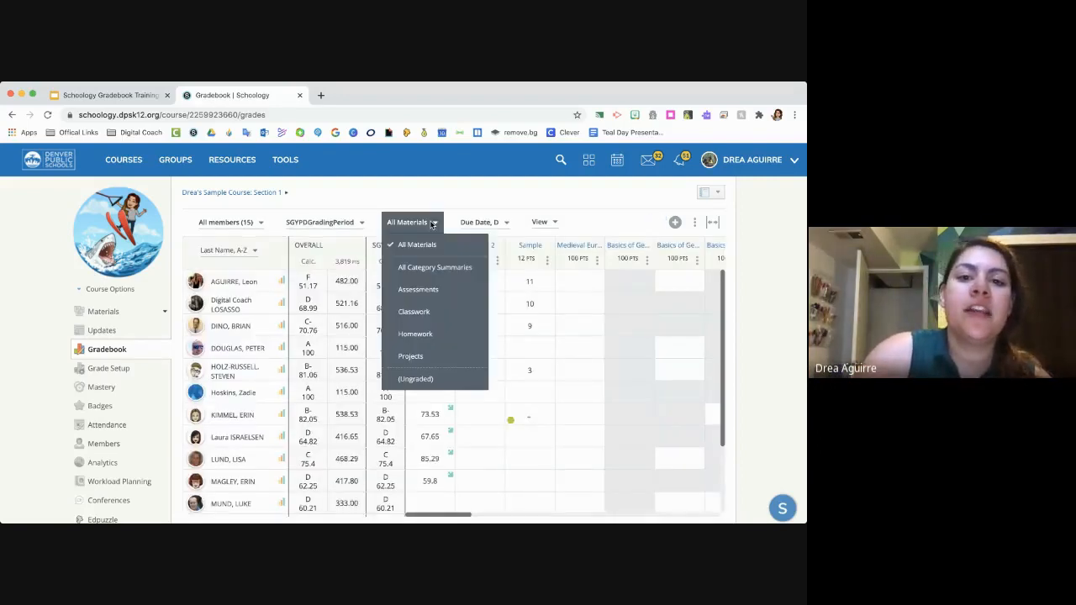
pyautogui.click(462, 229)
# - Set the material sorting back to Due Date, Ascending, and view the date-created sort options without applying them
pyautogui.click(472, 223)
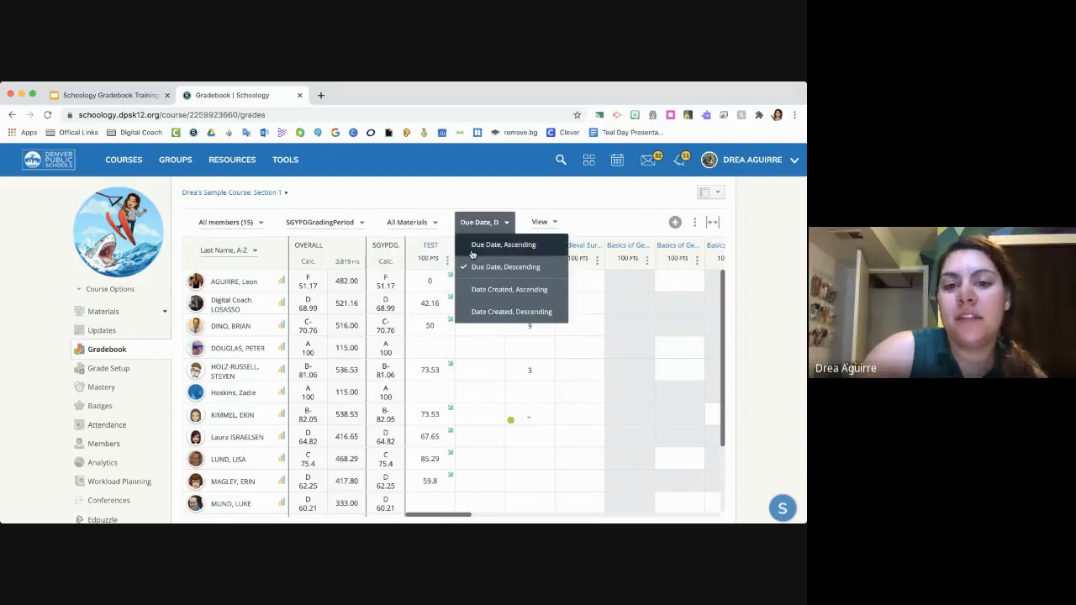
pyautogui.click(472, 245)
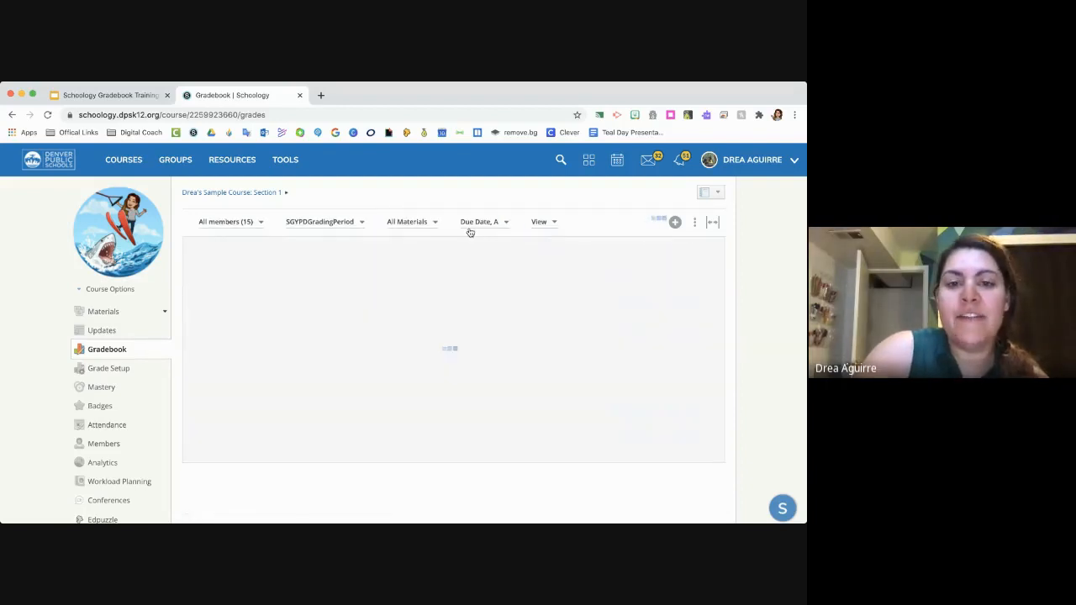
pyautogui.click(469, 229)
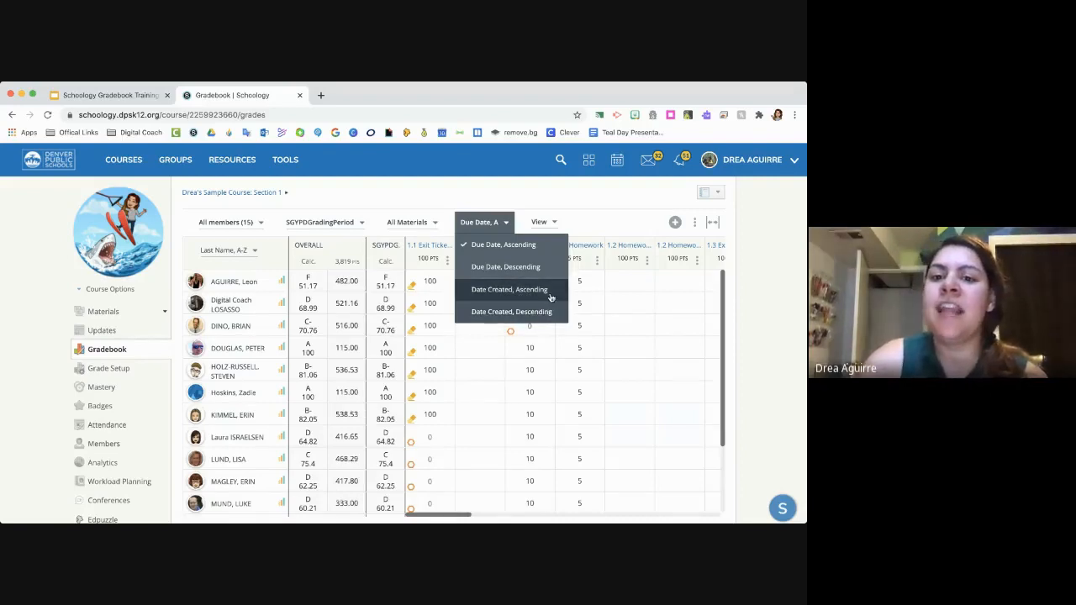
pyautogui.click(552, 199)
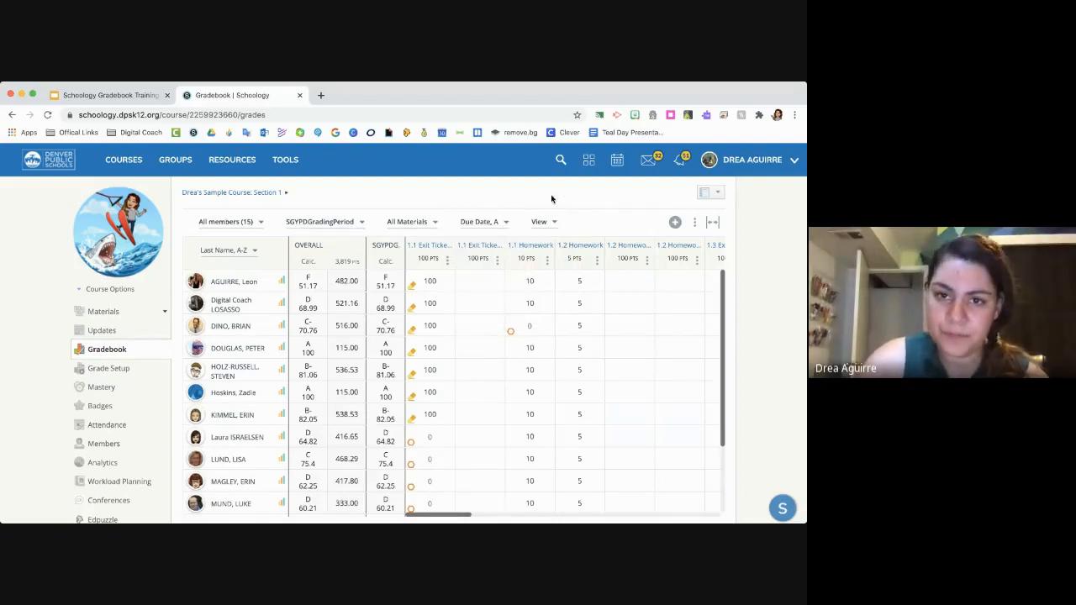
# - Review the gradebook's cell highlighting options and choose to highlight the cells that are marked Needs Grading
pyautogui.click(556, 224)
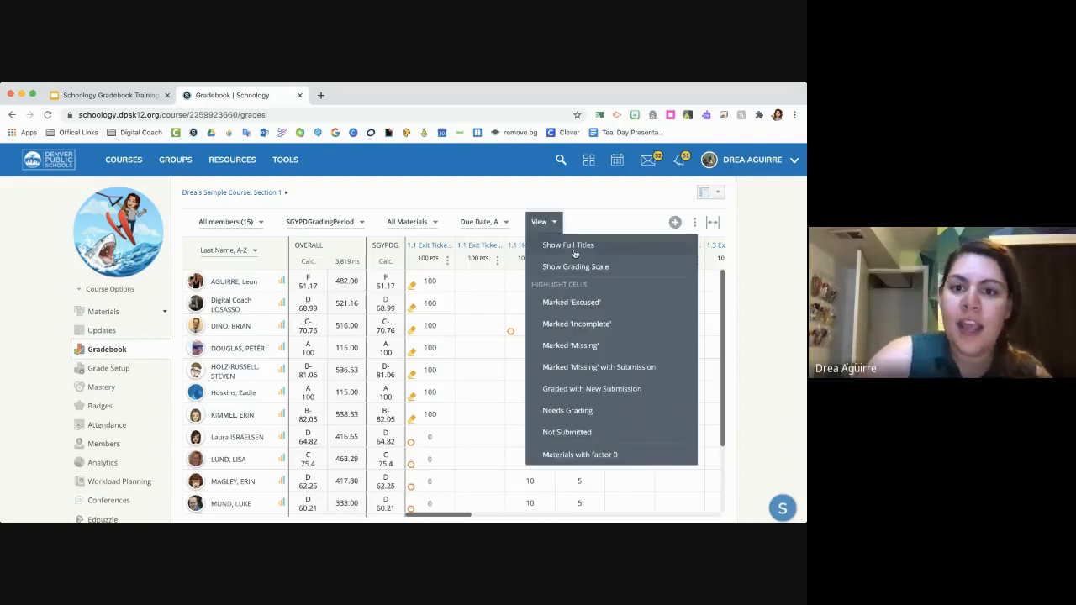
pyautogui.scroll(-1, 600, 338)
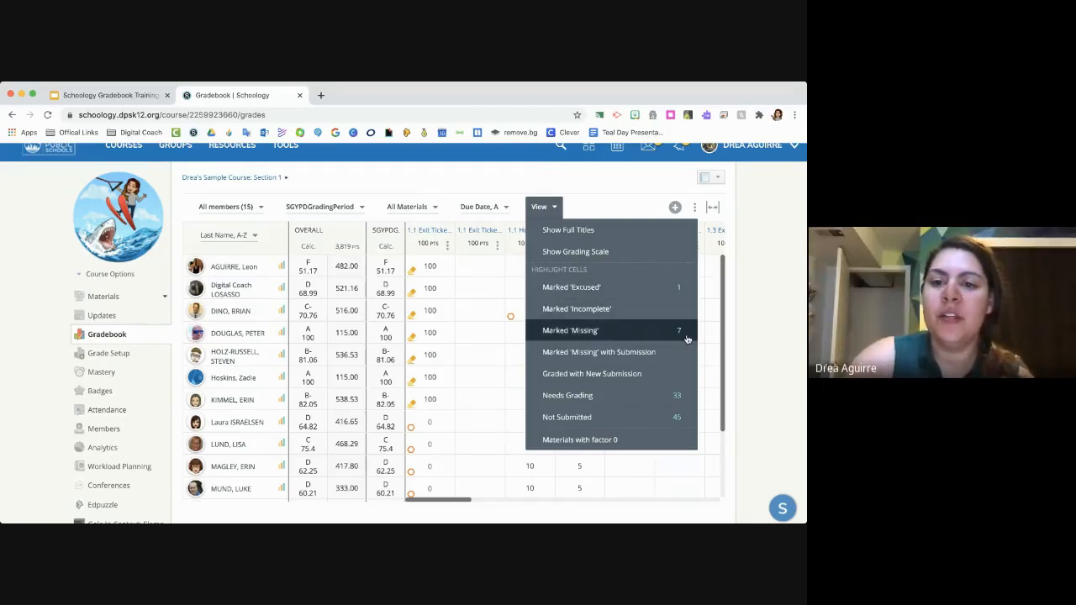
pyautogui.click(682, 401)
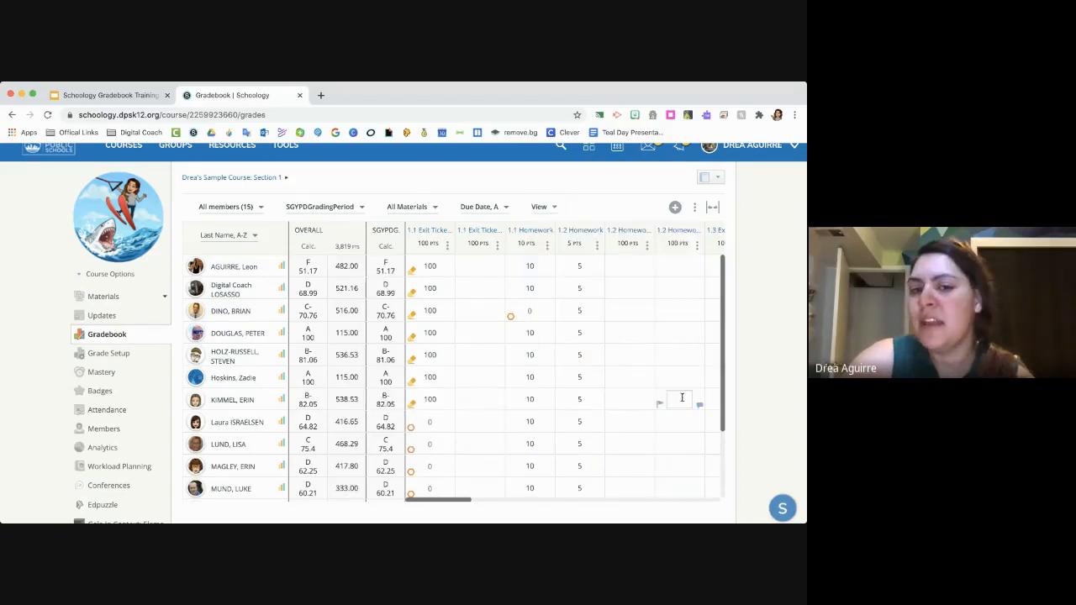
# - Examine the gradebook across all assignment columns and student rows for cells that need grading
pyautogui.hscroll(5, 496, 376)
pyautogui.hscroll(5, 496, 377)
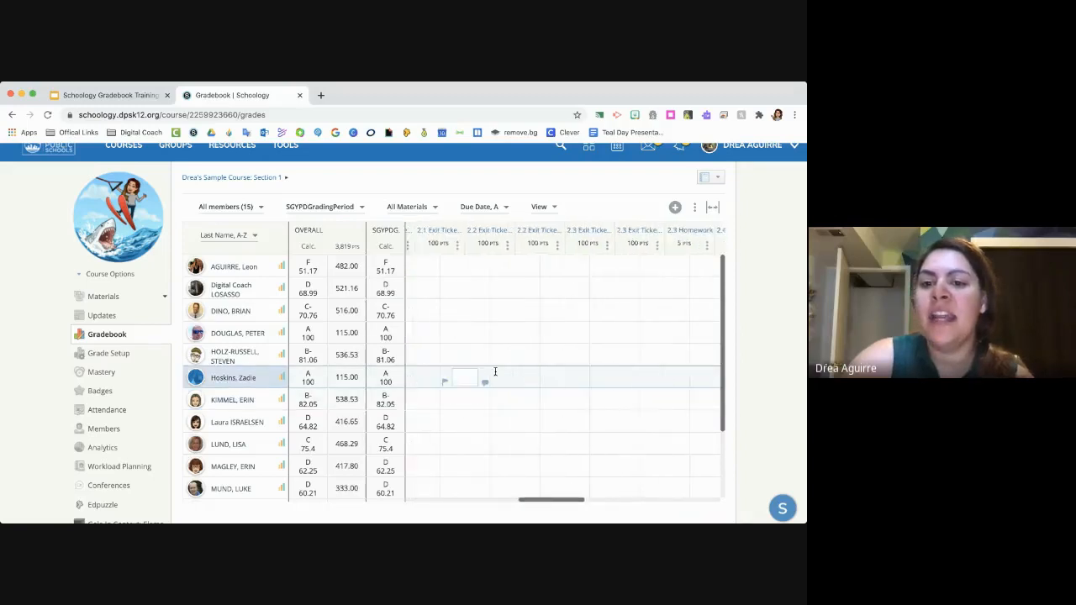
pyautogui.hscroll(-5, 495, 374)
pyautogui.scroll(-4, 496, 374)
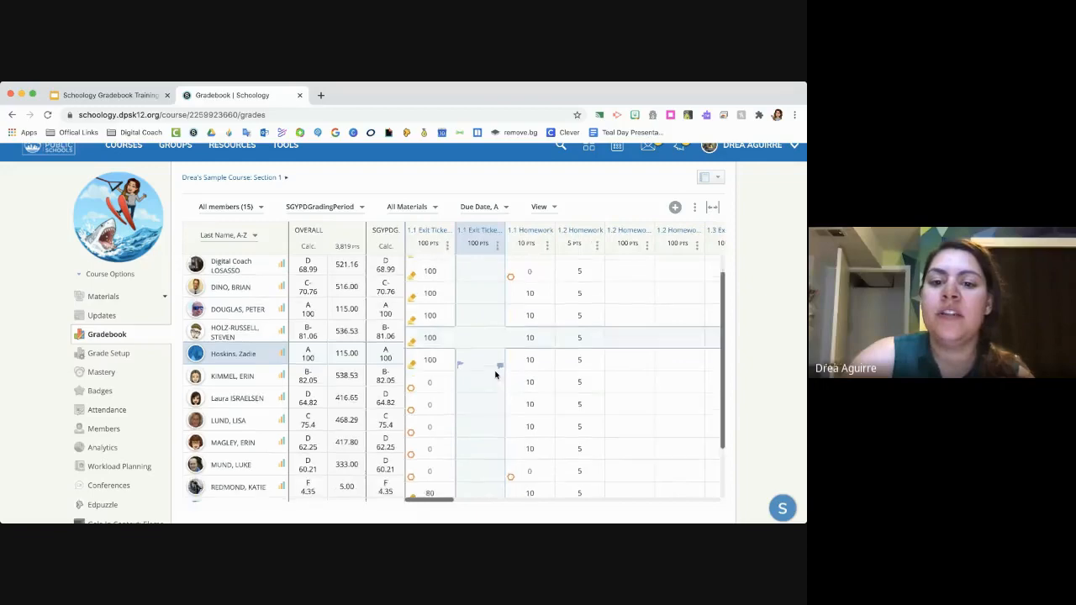
pyautogui.scroll(1, 496, 374)
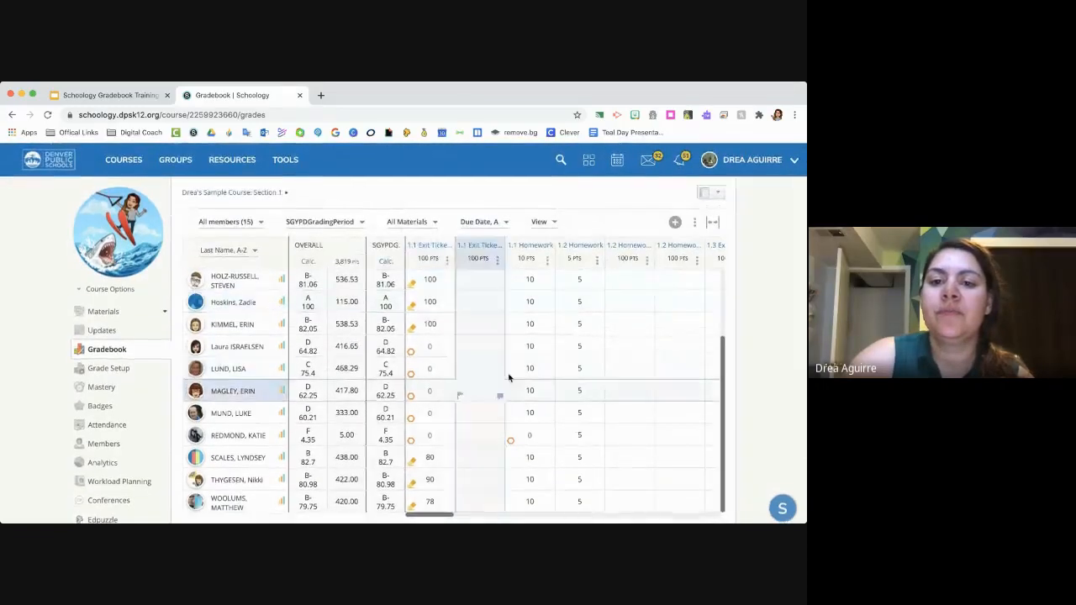
pyautogui.hscroll(10, 647, 358)
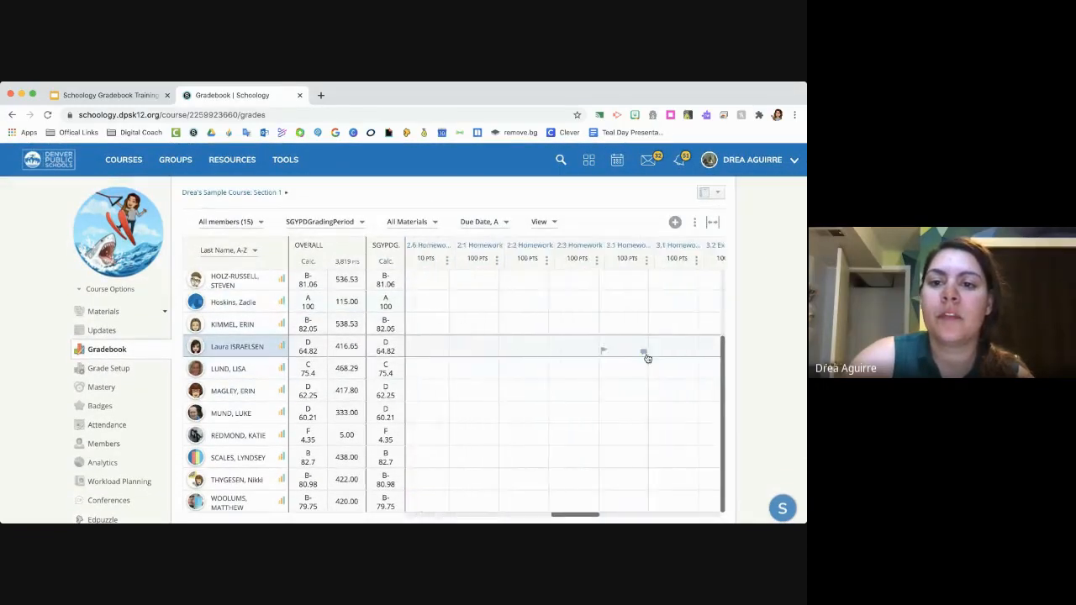
pyautogui.hscroll(5, 647, 358)
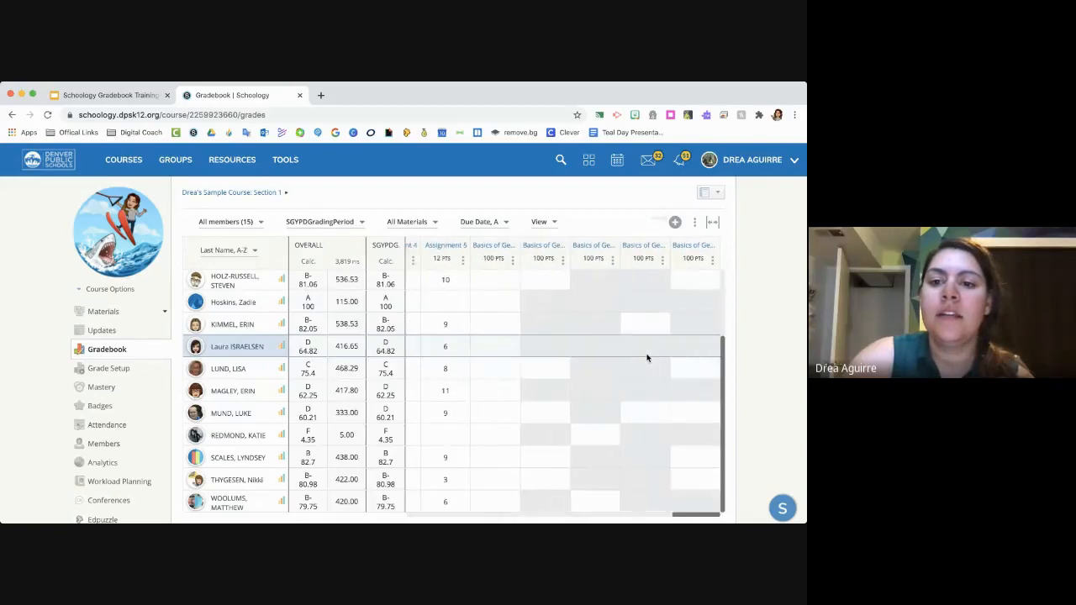
pyautogui.scroll(-1, 648, 358)
pyautogui.scroll(1, 648, 358)
pyautogui.hscroll(-3, 647, 358)
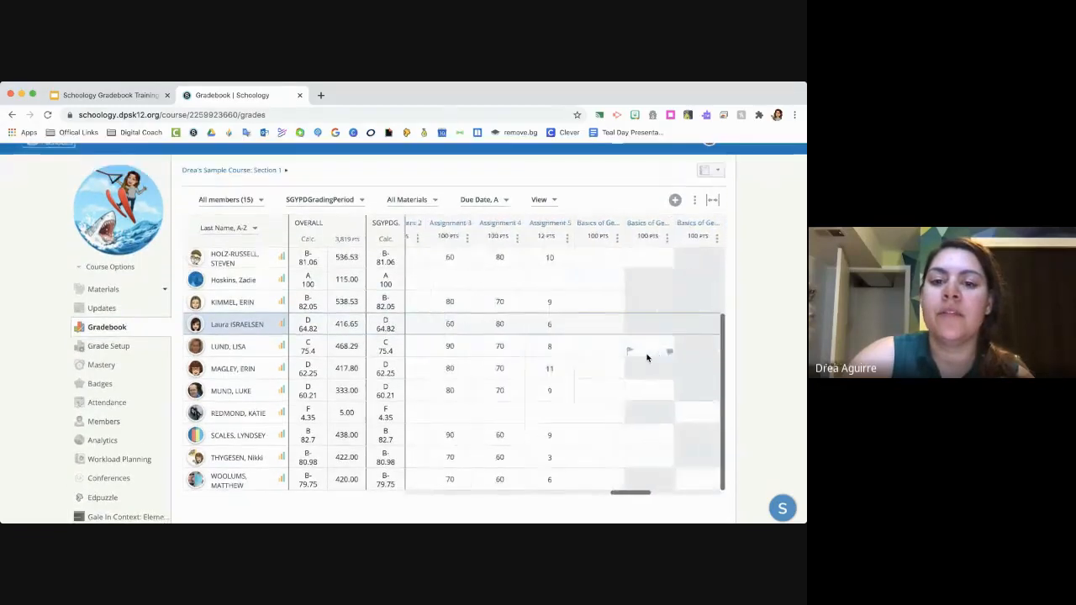
pyautogui.scroll(-3, 647, 358)
pyautogui.scroll(2, 647, 359)
pyautogui.scroll(3, 575, 331)
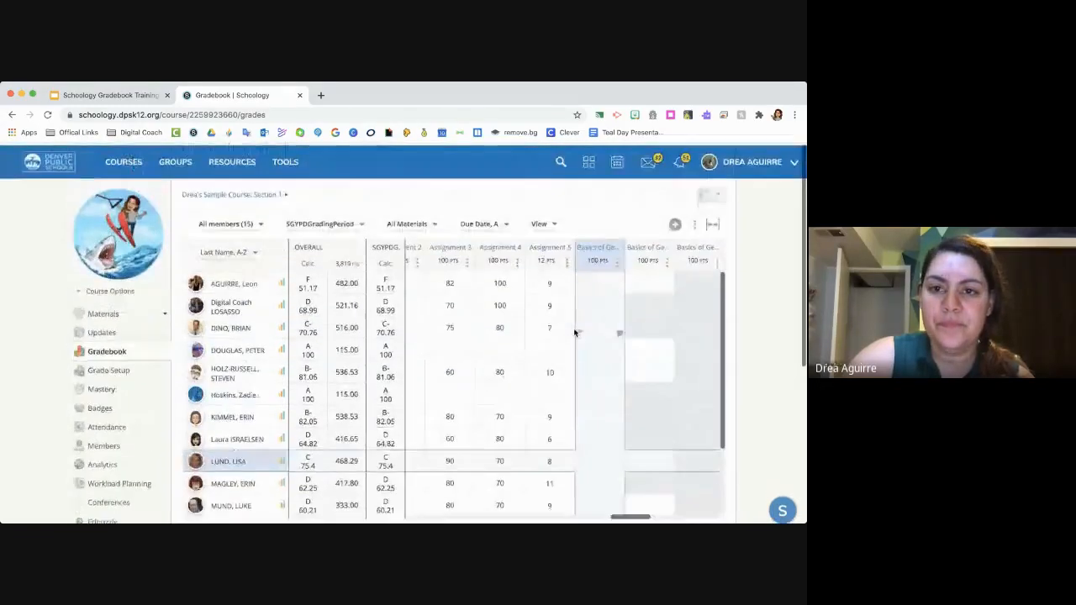
pyautogui.hscroll(-5, 503, 352)
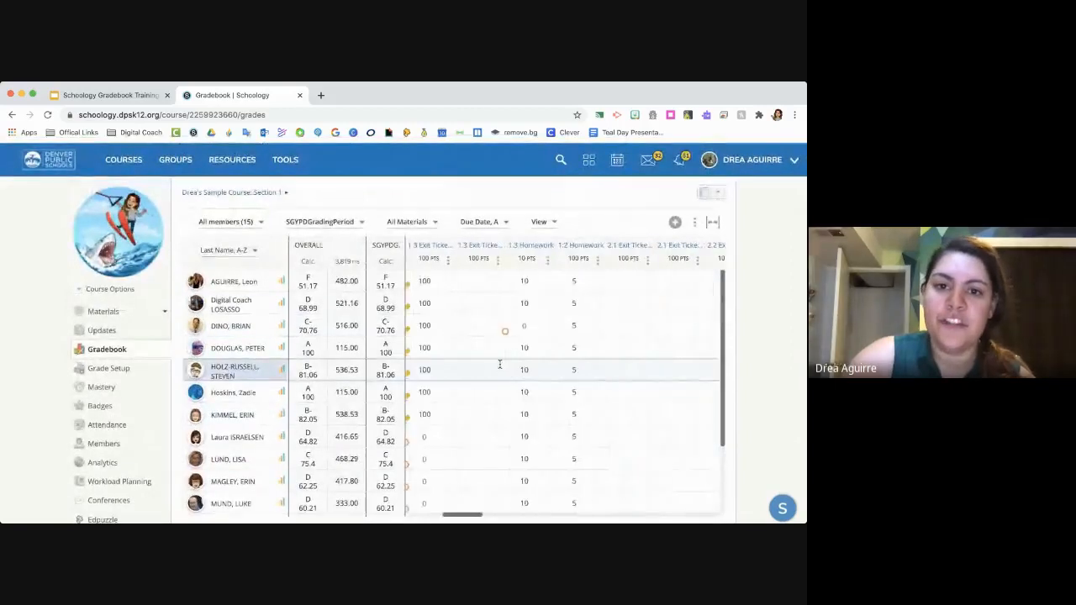
pyautogui.click(695, 222)
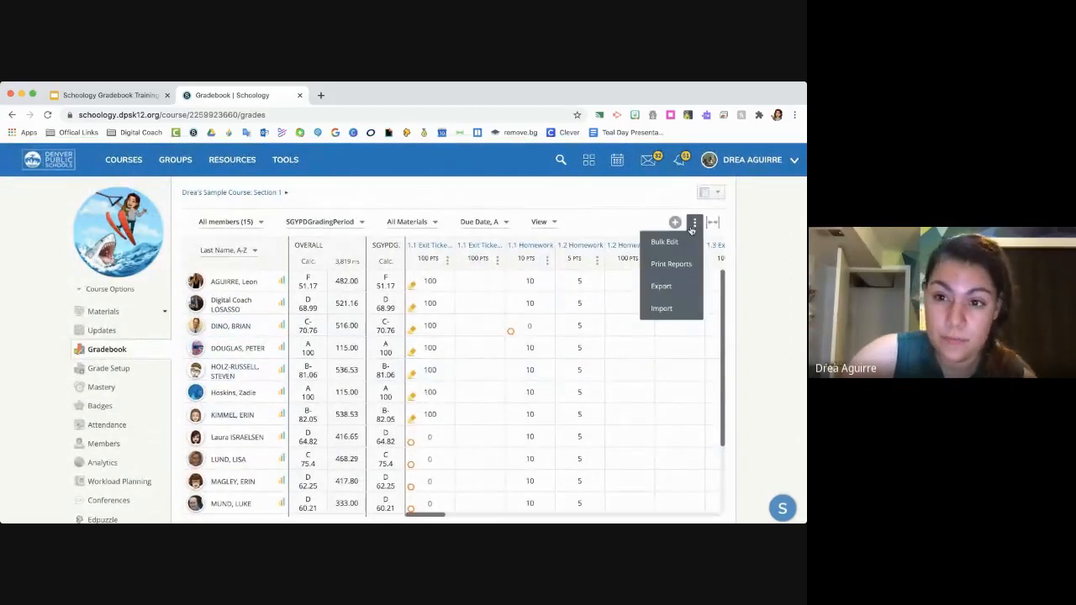
pyautogui.click(642, 218)
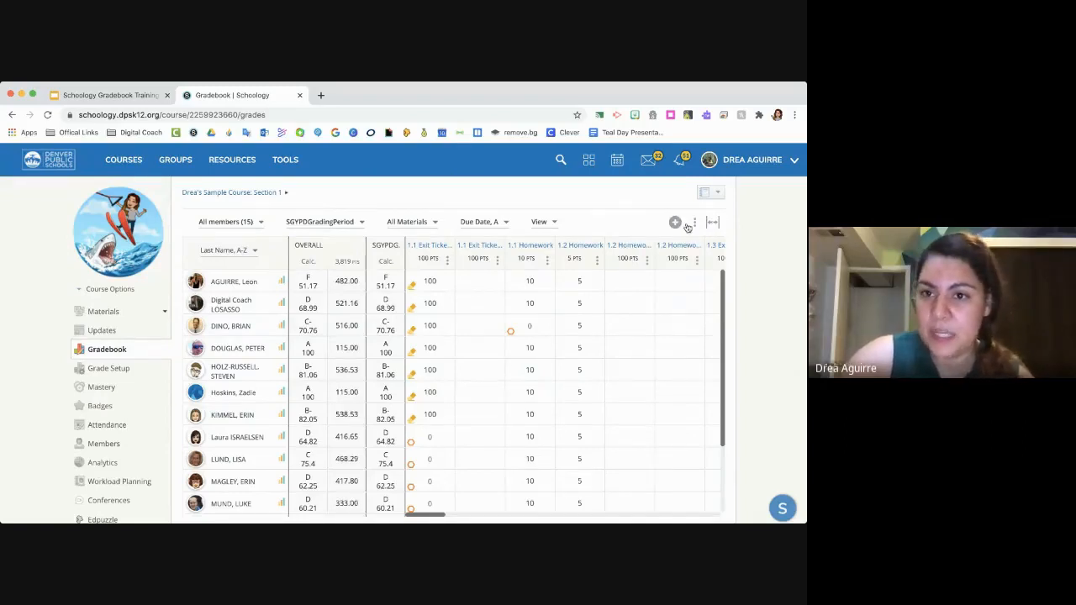
# - Highlight the gradebook cells marked 'Missing' and those marked 'Missing' with Submission, and look through the student rows for them
pyautogui.click(538, 222)
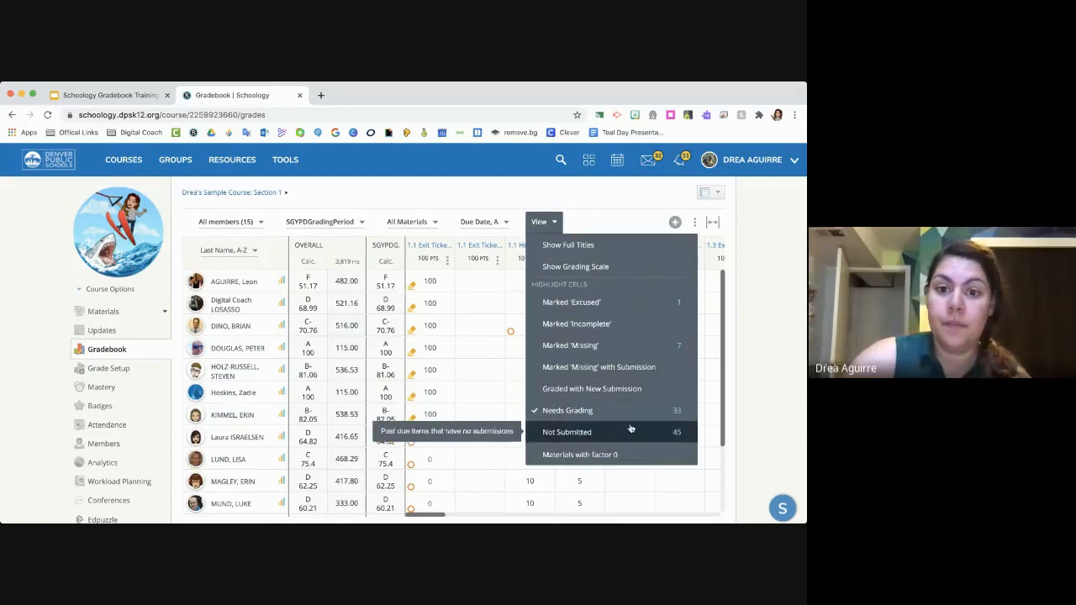
pyautogui.click(624, 370)
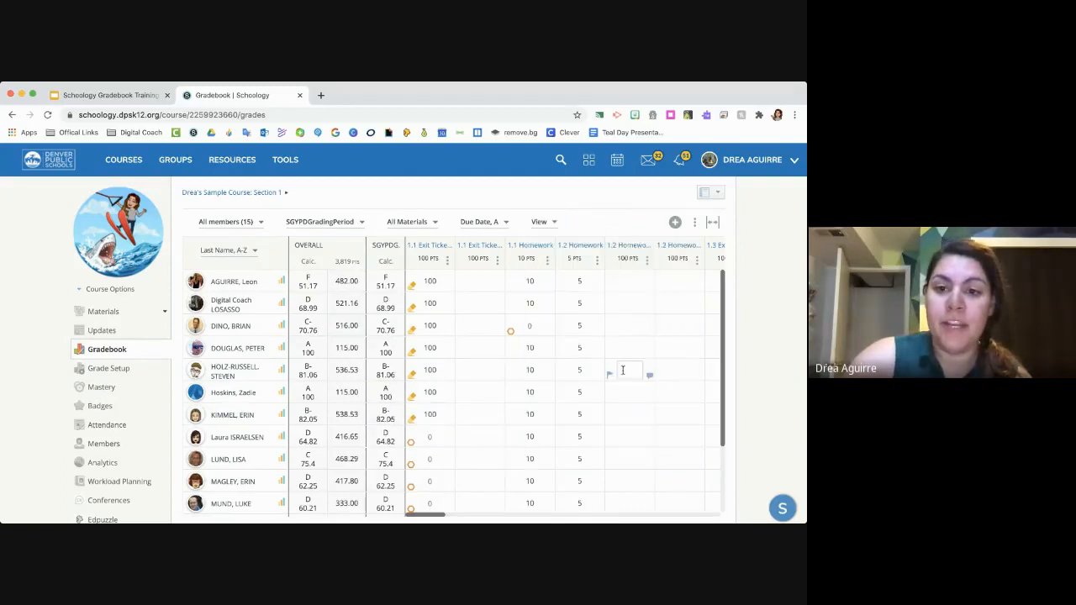
pyautogui.click(553, 224)
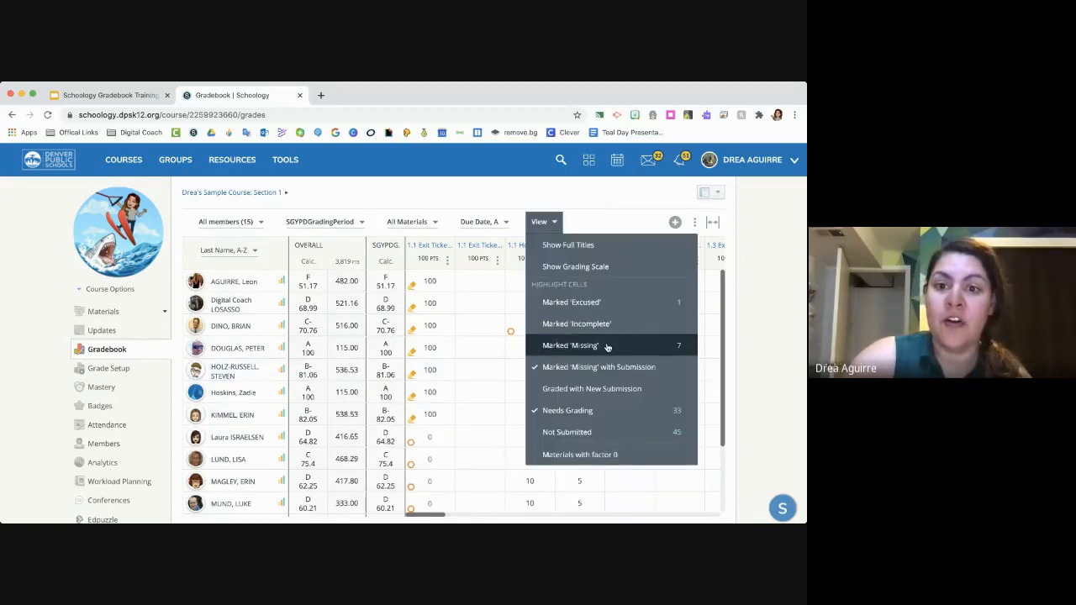
pyautogui.click(607, 347)
pyautogui.scroll(-1, 558, 387)
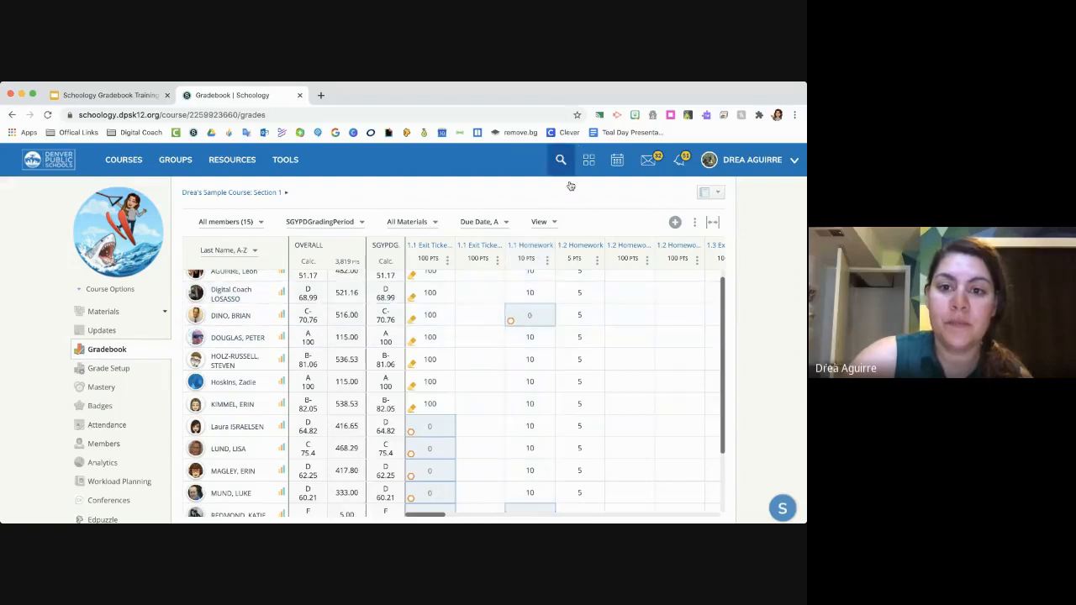
pyautogui.scroll(-1, 610, 244)
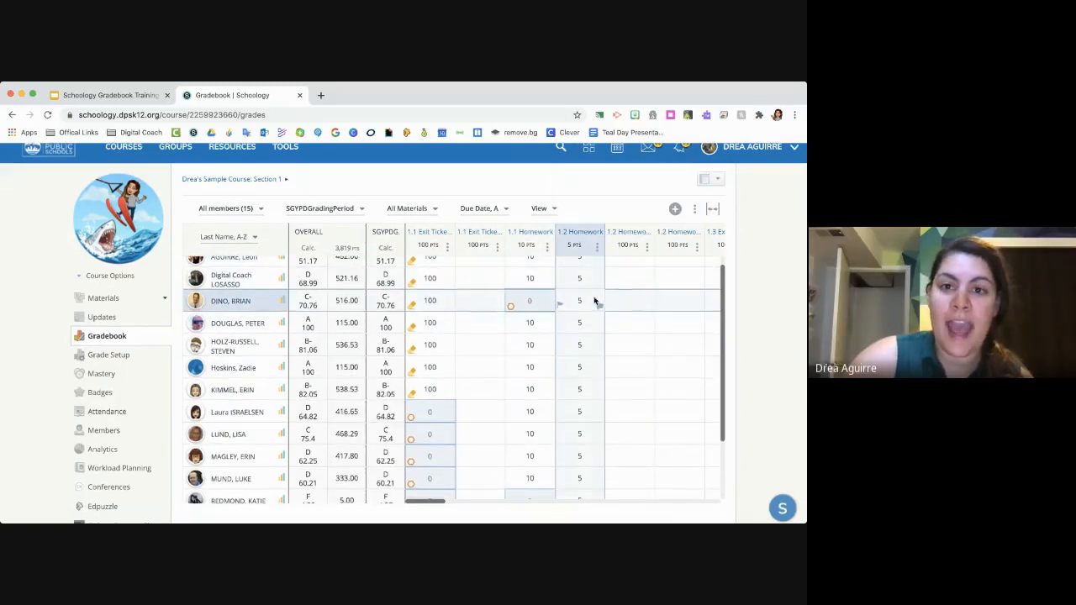
# - Turn off the Marked 'Missing', Marked 'Missing' with Submission and Needs Grading highlights, and check the remaining view options without applying any
pyautogui.click(542, 209)
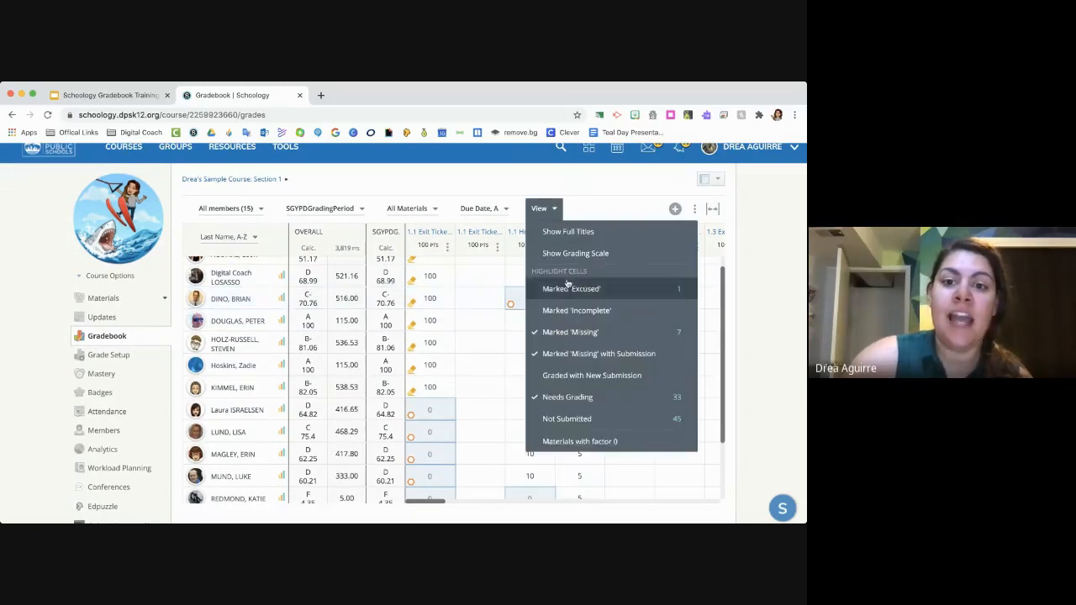
pyautogui.click(568, 333)
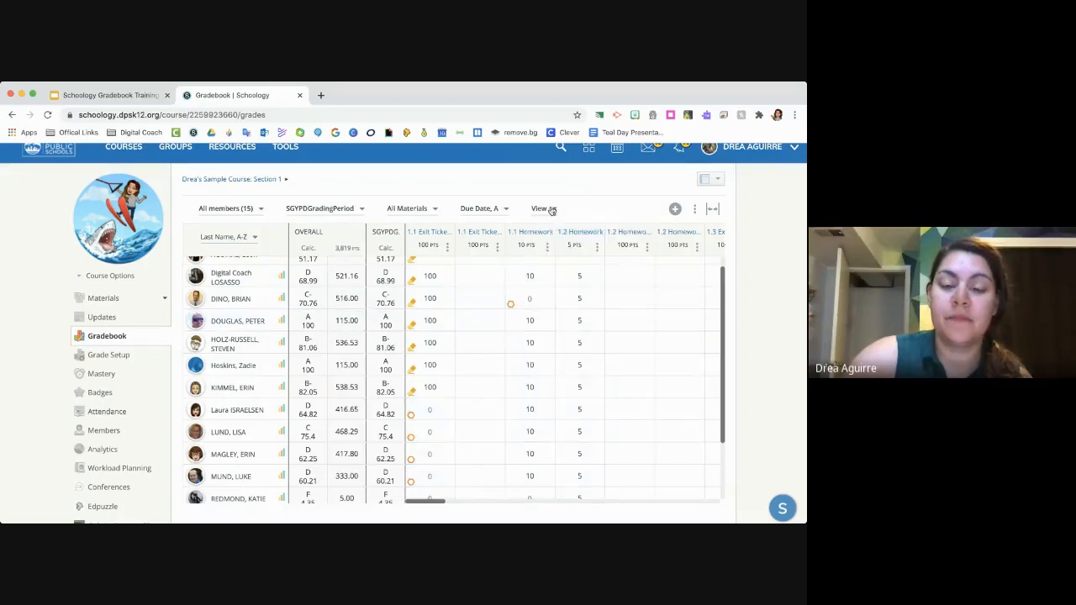
pyautogui.click(542, 209)
pyautogui.click(577, 353)
pyautogui.click(545, 210)
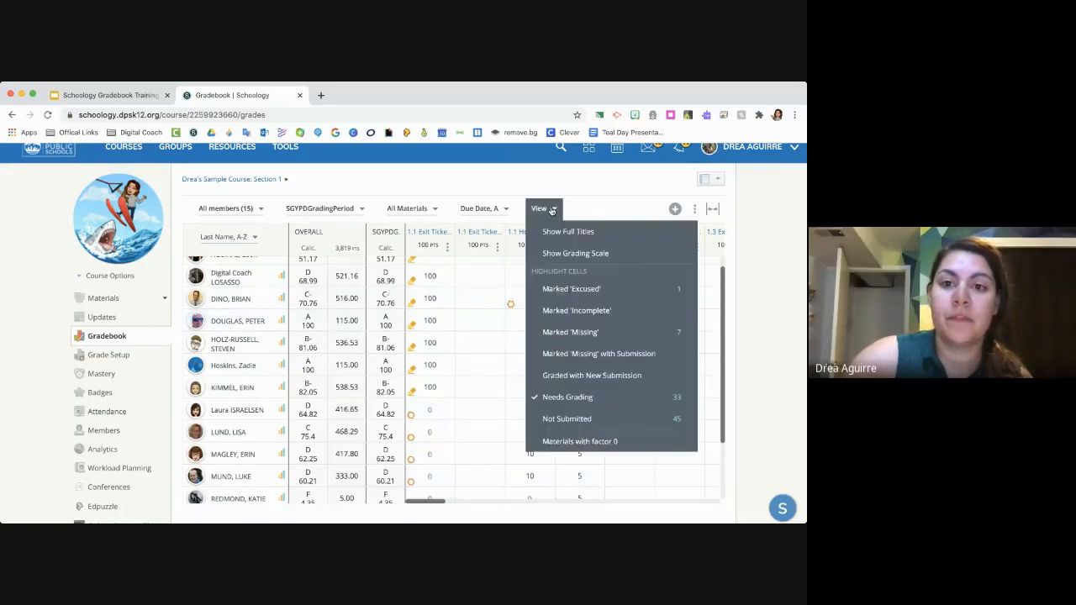
pyautogui.click(579, 399)
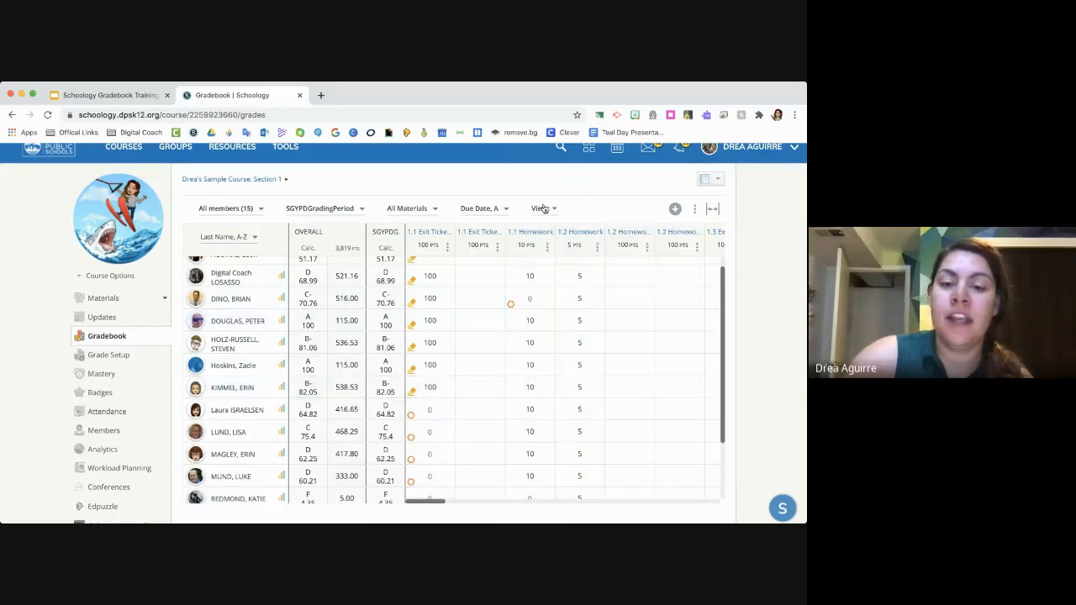
pyautogui.click(543, 210)
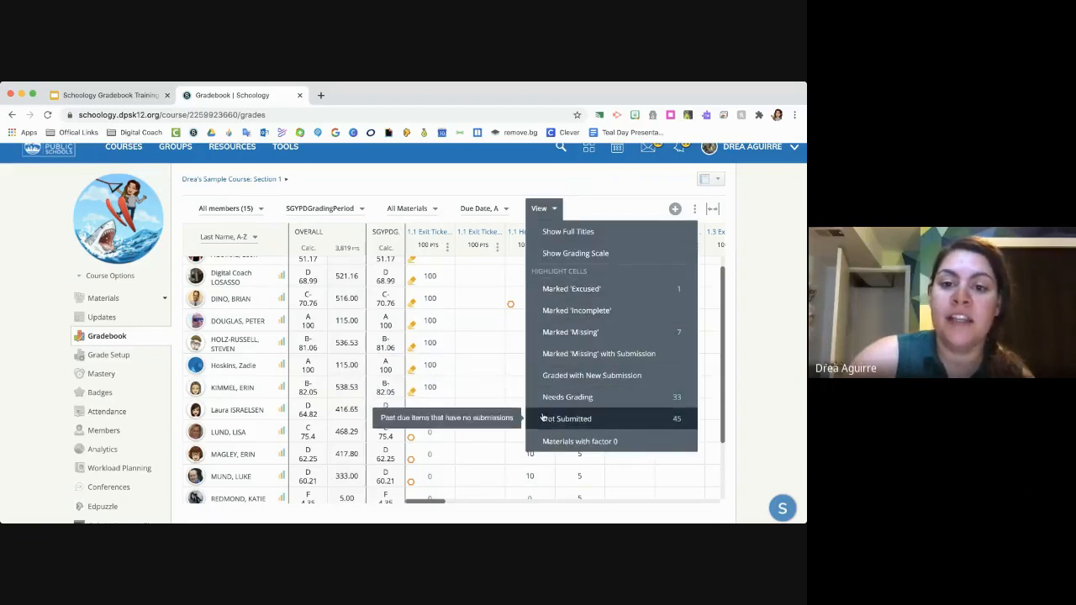
pyautogui.click(579, 187)
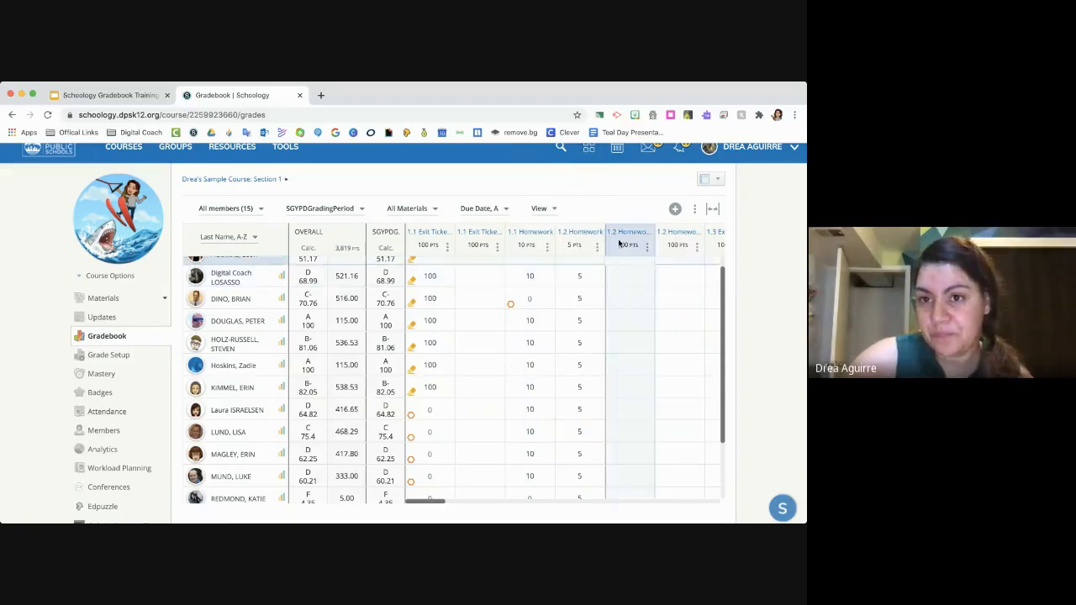
# - Create an assignment named "Gradebook Example" in the Classwork category directly from the gradebook
pyautogui.click(676, 210)
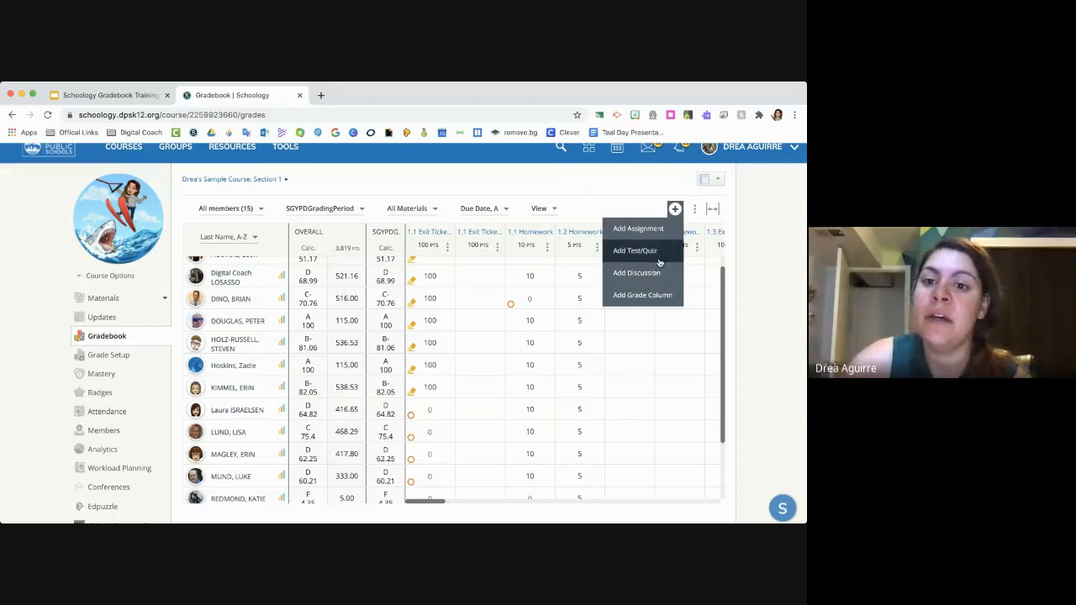
pyautogui.click(638, 228)
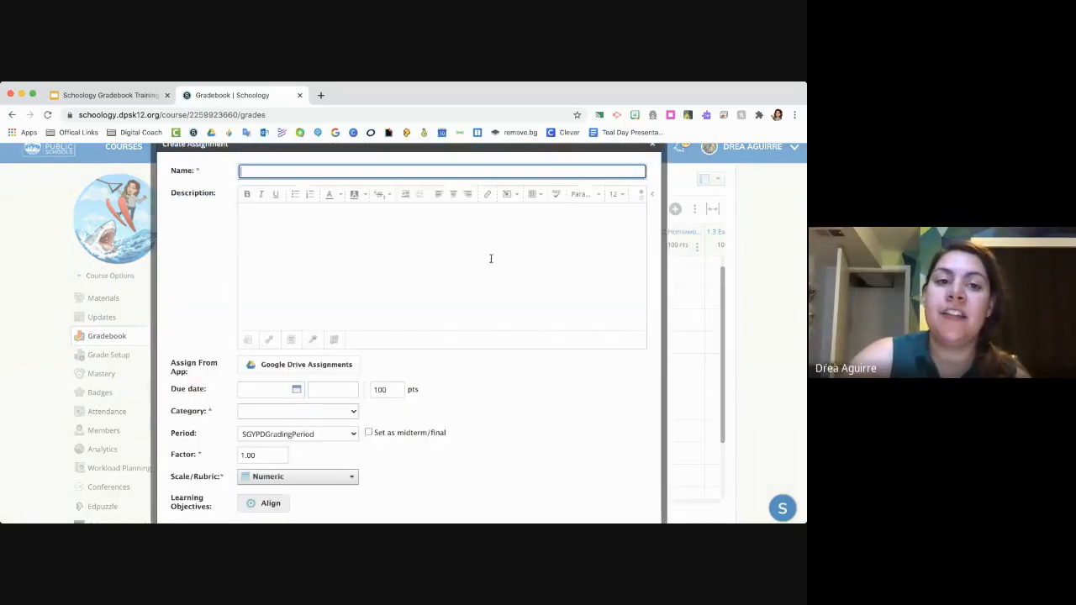
pyautogui.scroll(-3, 368, 407)
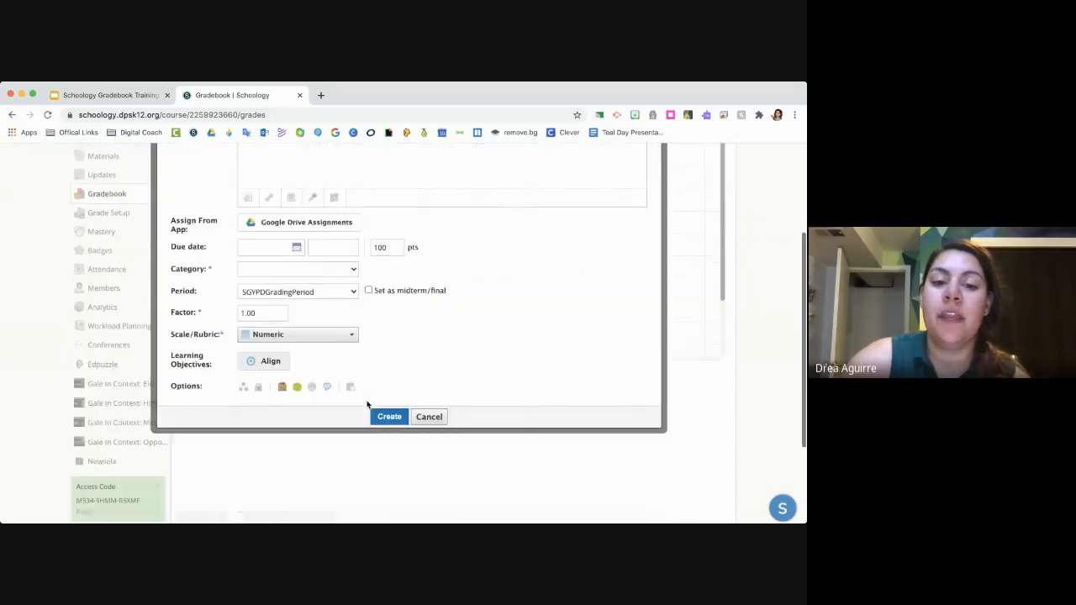
pyautogui.scroll(3, 420, 380)
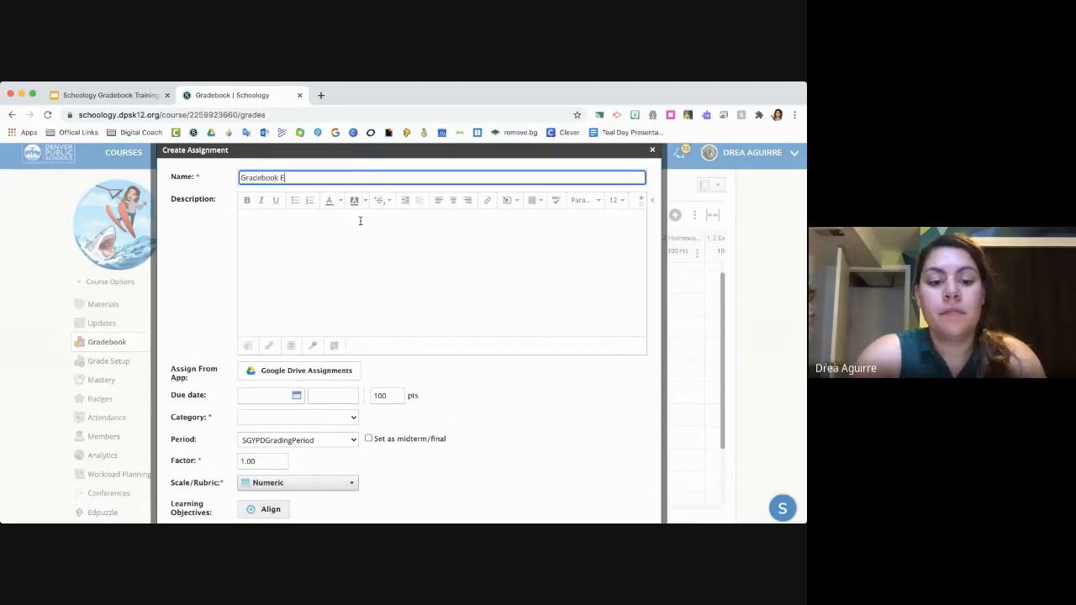
pyautogui.write('le')
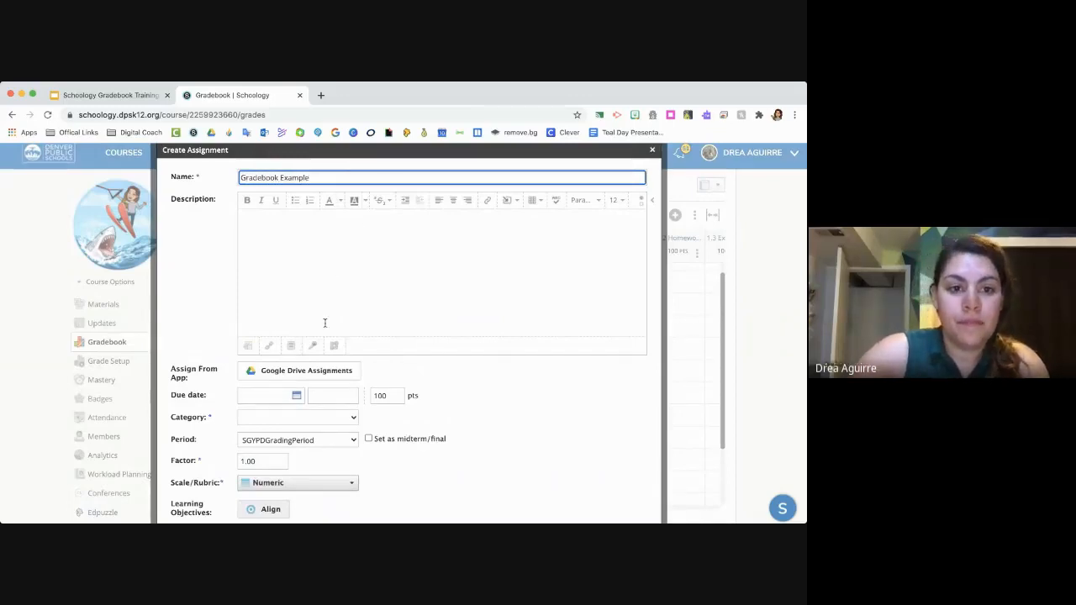
pyautogui.scroll(-1, 332, 274)
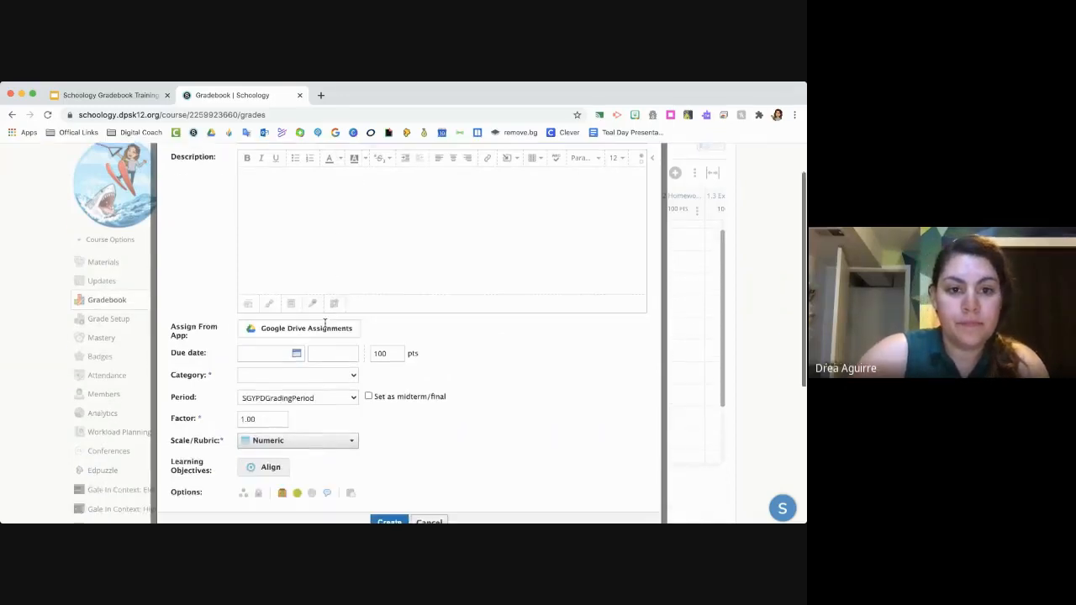
pyautogui.click(289, 393)
pyautogui.scroll(-2, 303, 443)
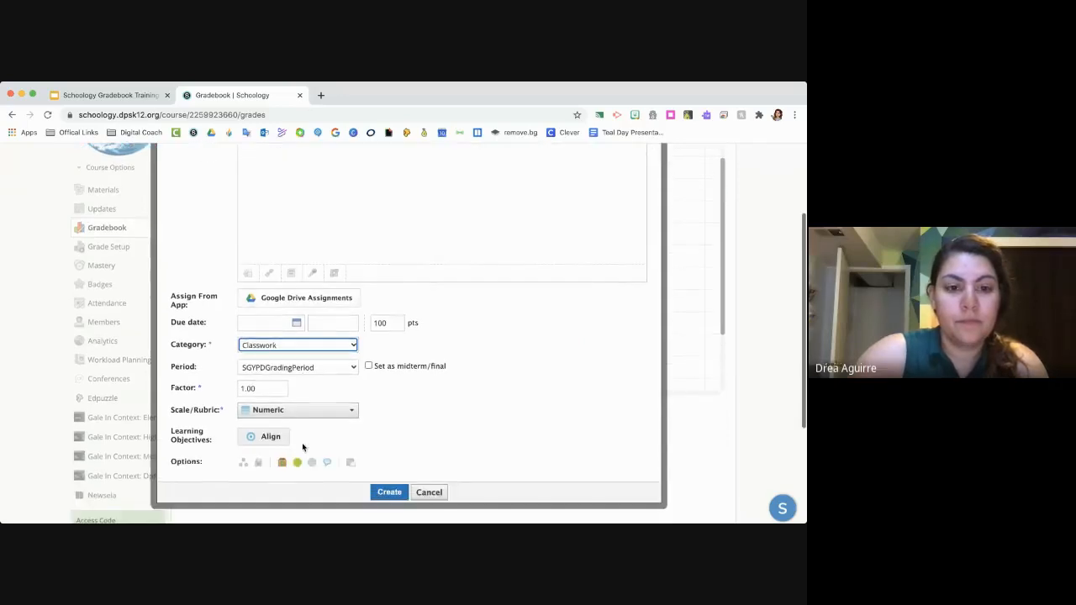
pyautogui.click(387, 493)
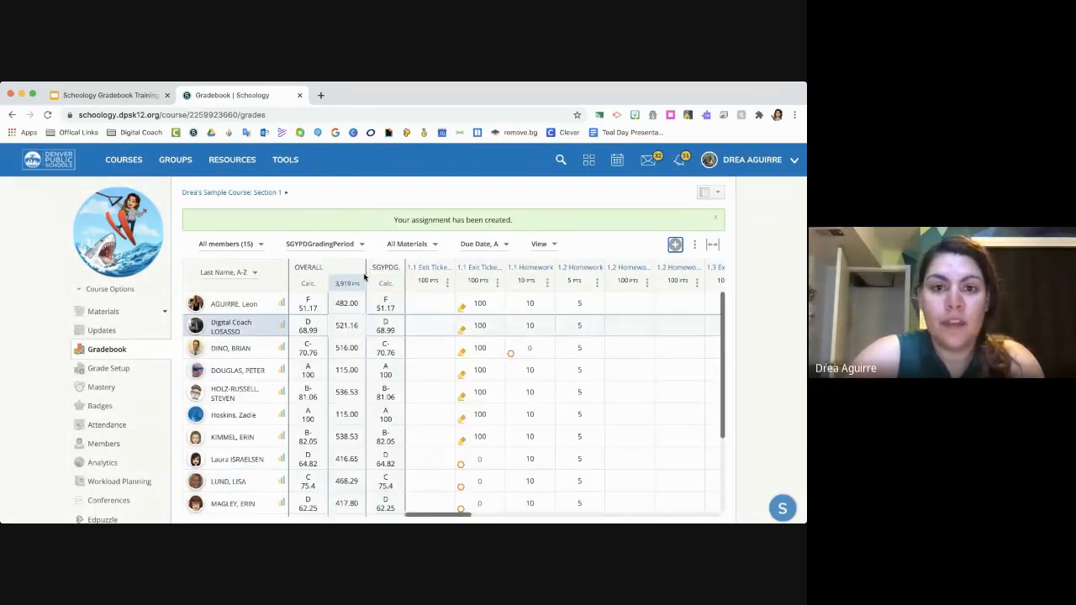
# - Check for the Gradebook Example assignment at the end of the course materials, and return to the Gradebook
pyautogui.click(210, 194)
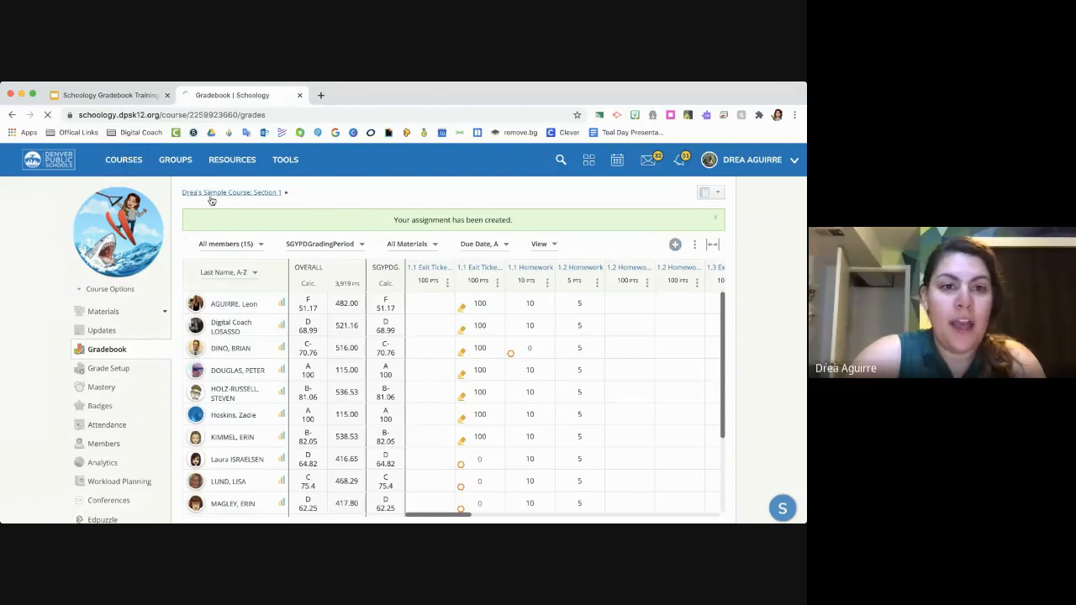
pyautogui.scroll(-5, 264, 413)
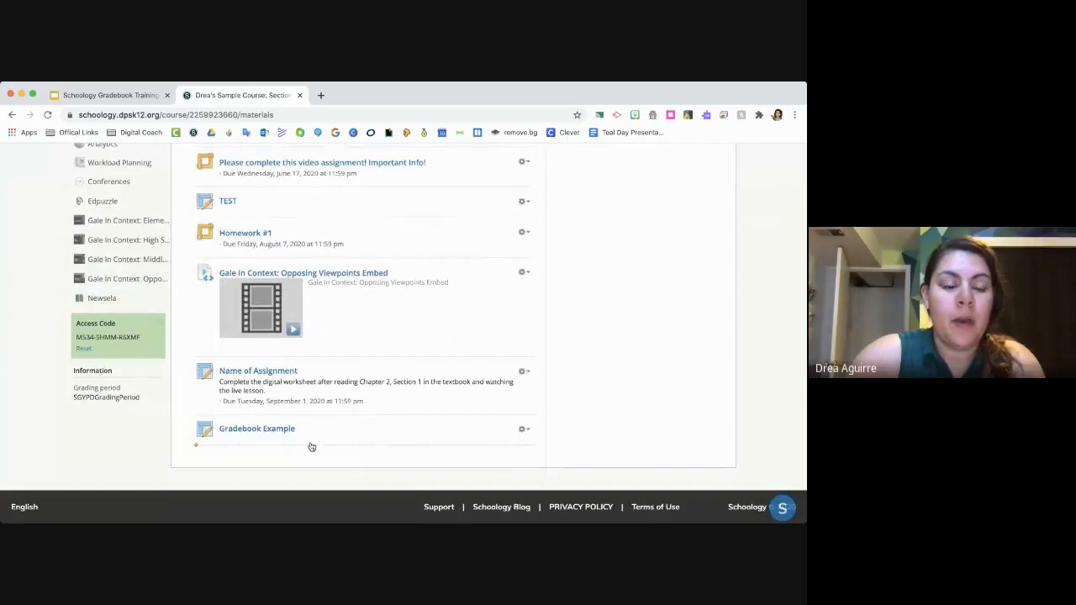
pyautogui.scroll(1, 306, 454)
pyautogui.scroll(10, 305, 454)
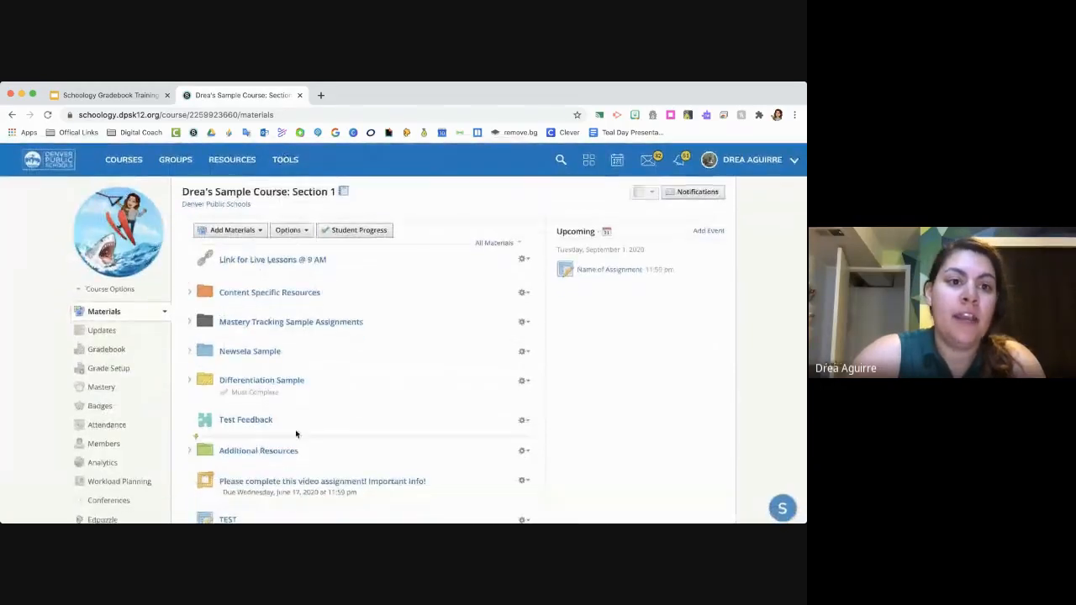
pyautogui.click(108, 350)
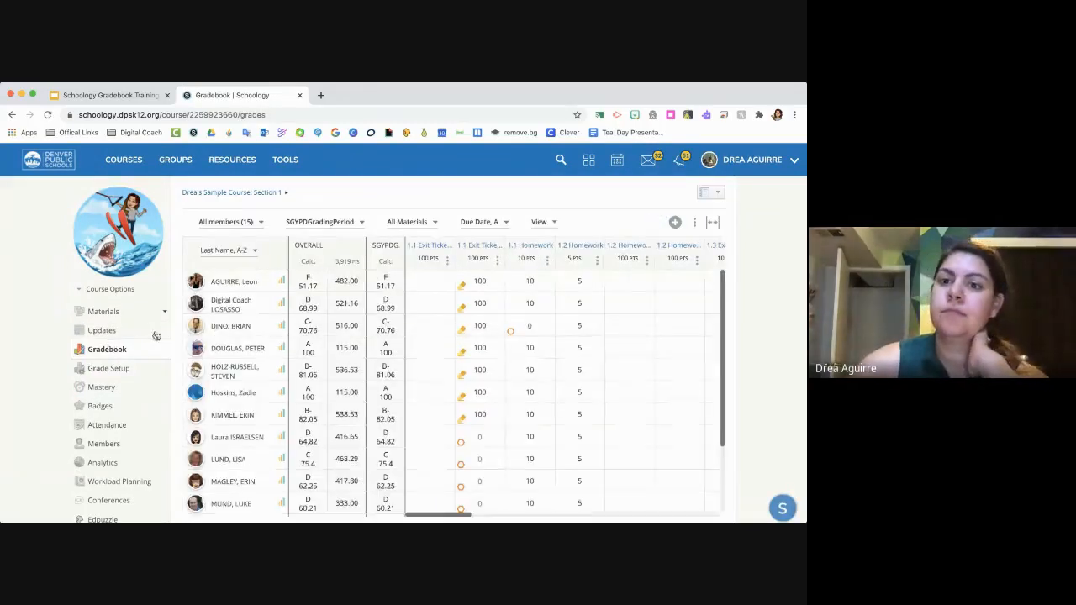
# - Create a grade column named "Today's Test" in the Assessments category, reviewing the scale choices and keeping Numeric
pyautogui.hscroll(3, 602, 311)
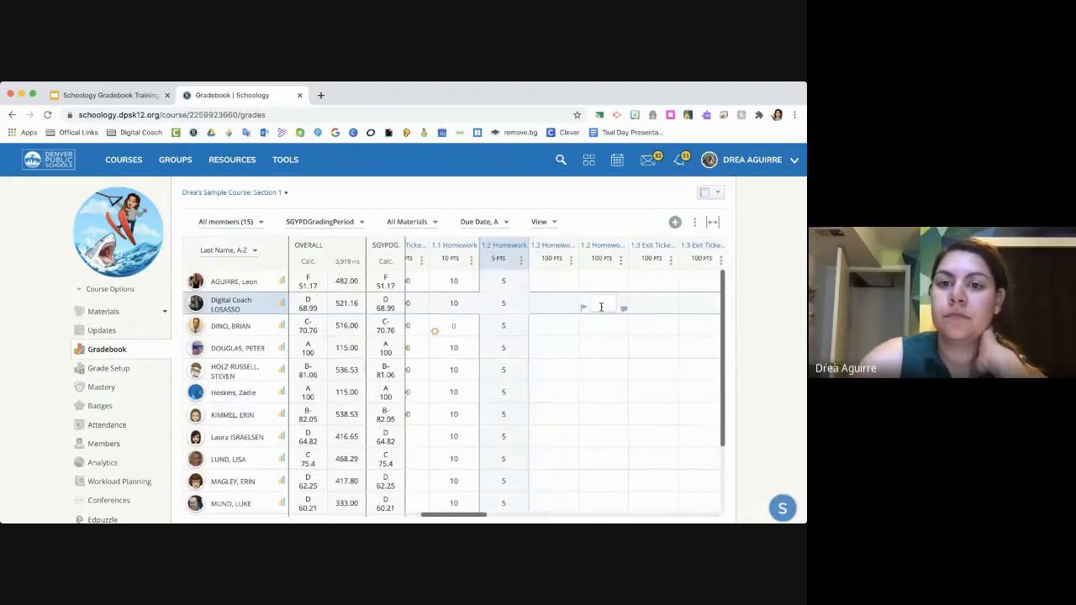
pyautogui.click(675, 223)
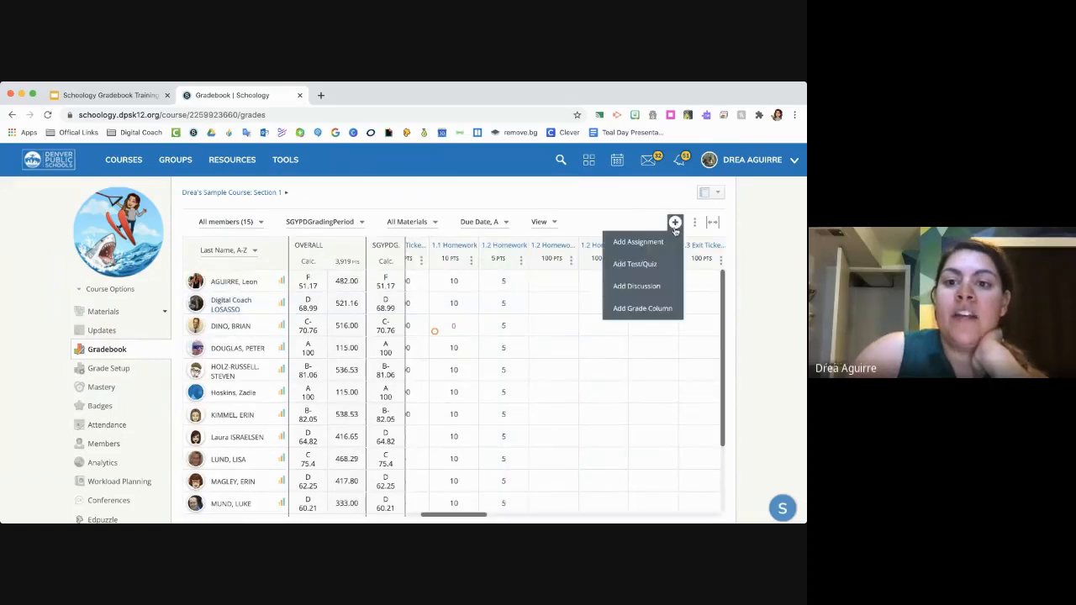
pyautogui.click(660, 312)
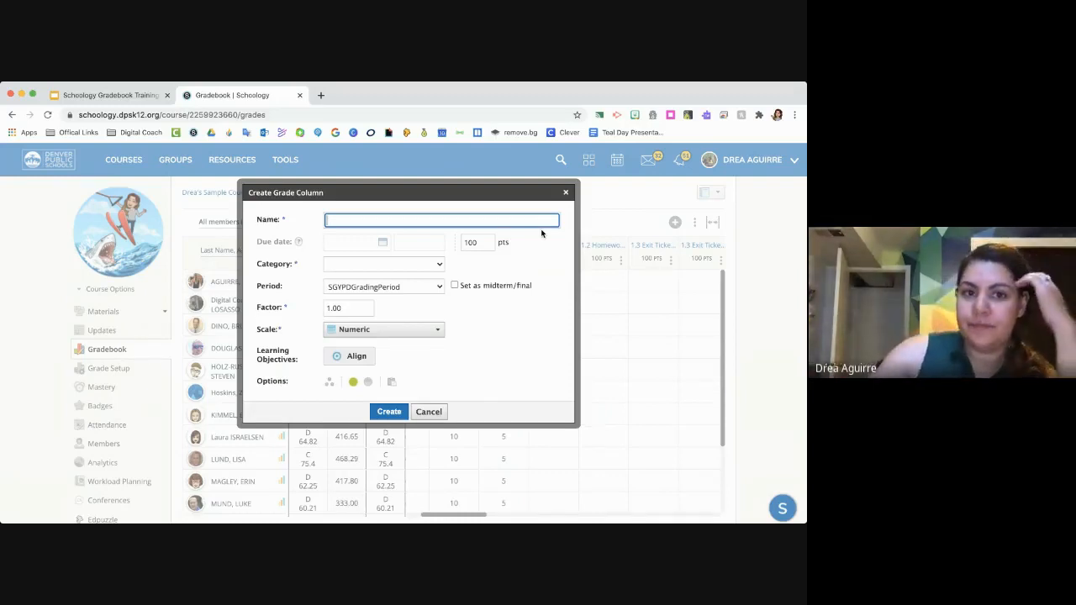
pyautogui.write("Today's Test")
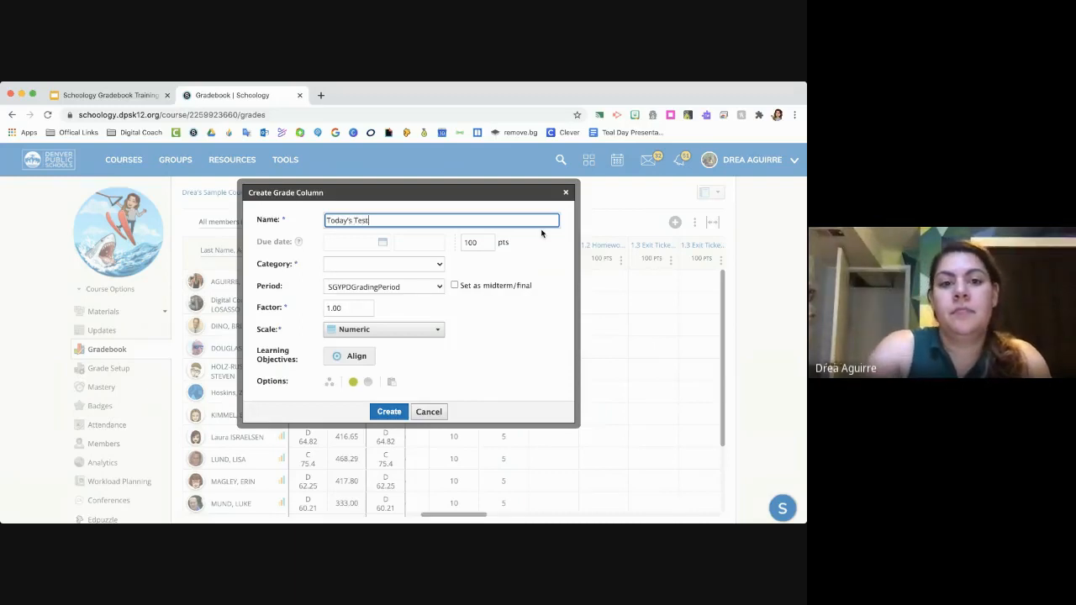
pyautogui.click(430, 267)
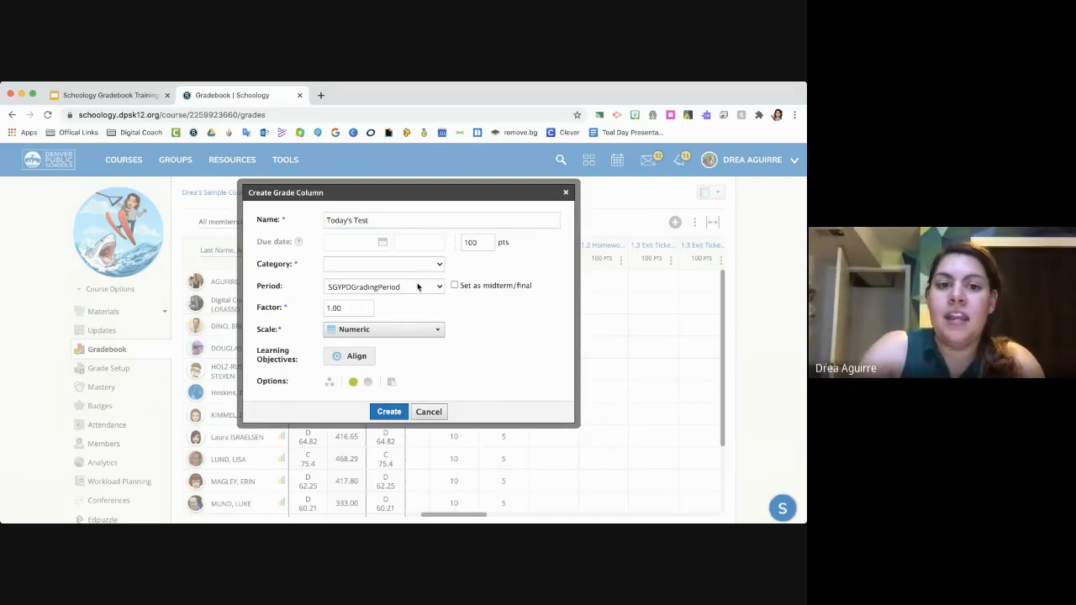
pyautogui.click(418, 287)
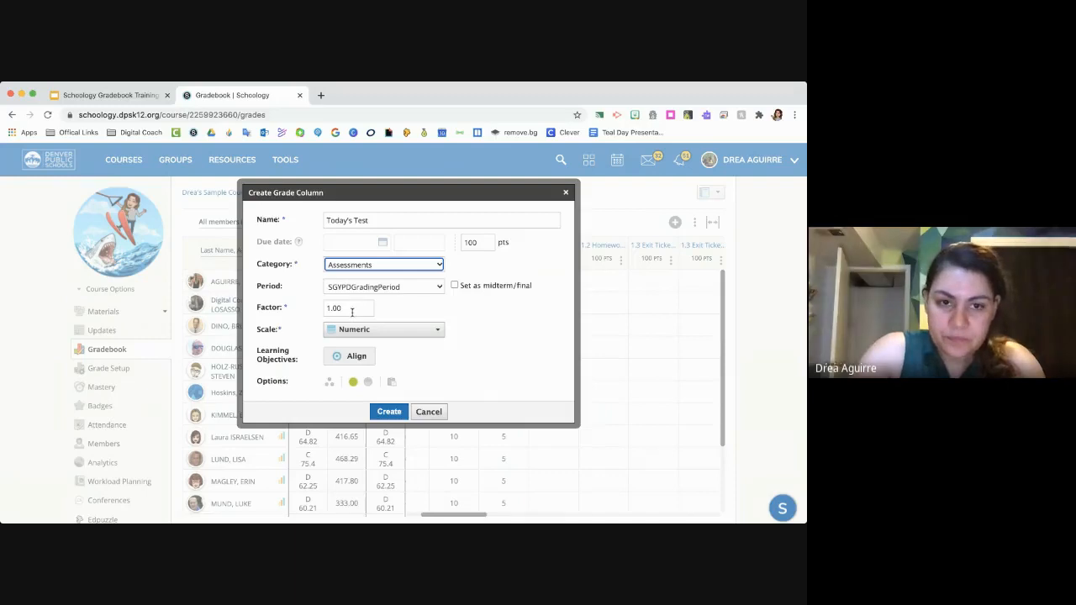
pyautogui.click(363, 334)
pyautogui.click(363, 336)
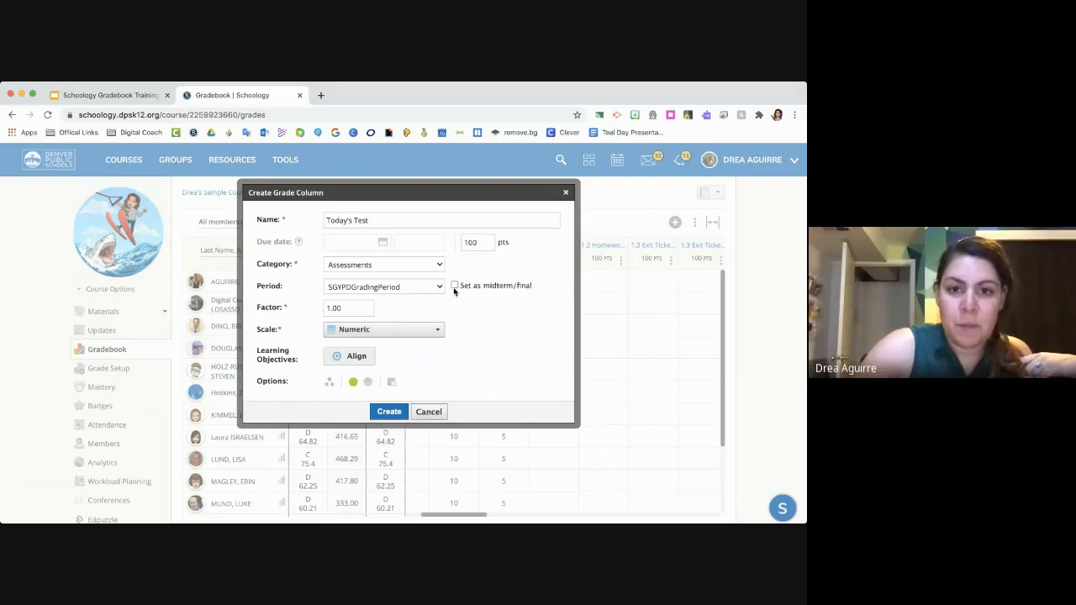
pyautogui.click(398, 414)
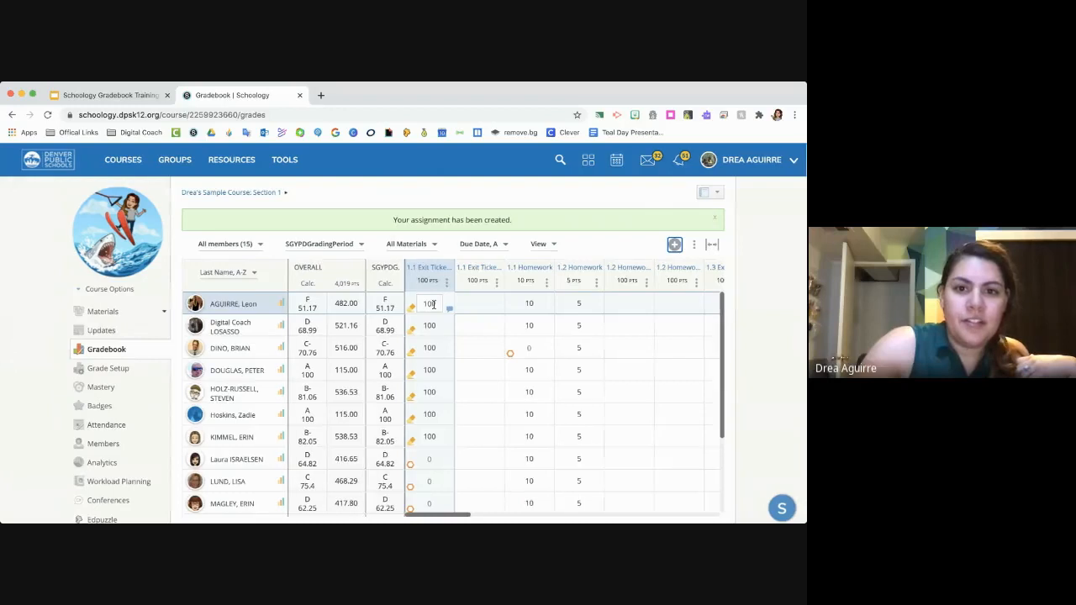
# - Locate the Today's Test column among the gradebook's materials, and view the bulk edit, print reports, export and import options
pyautogui.hscroll(10, 504, 302)
pyautogui.hscroll(10, 524, 303)
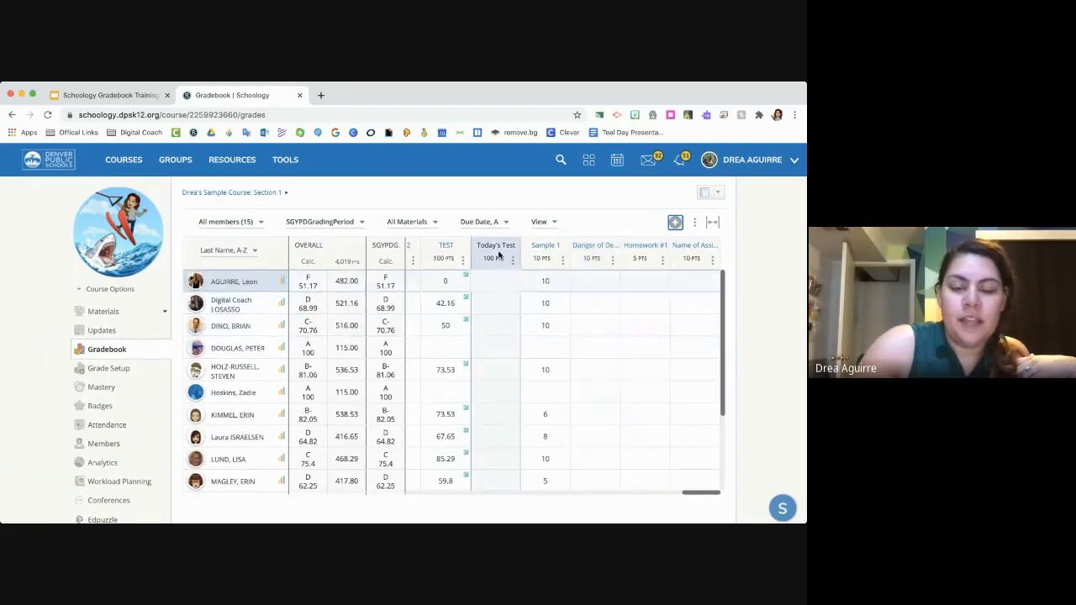
pyautogui.click(695, 224)
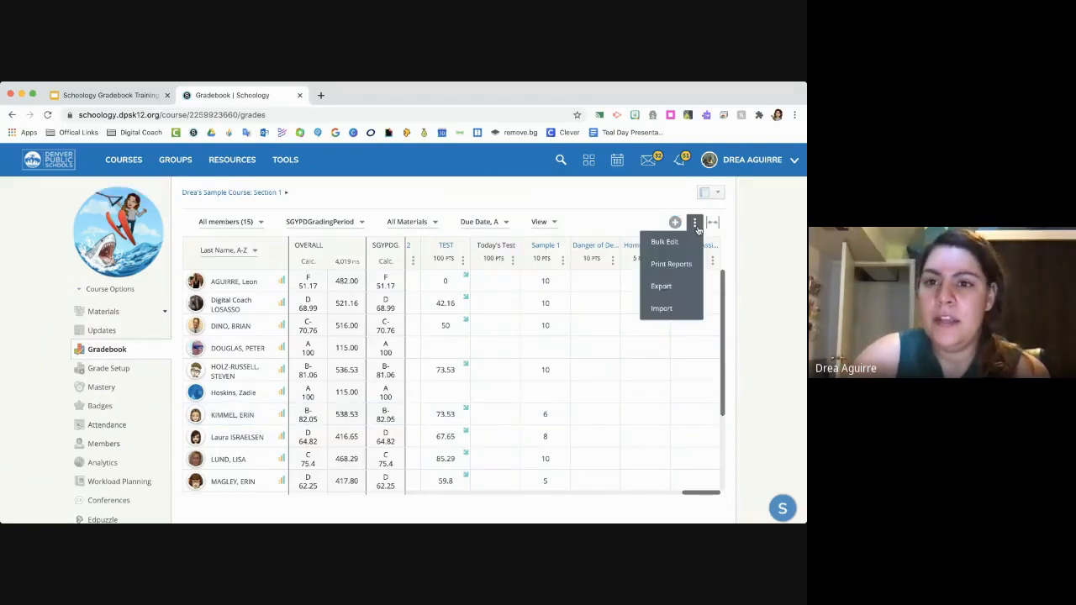
# - Enter grades of 10, 14, 60, 70, 80 and 30 for the first six students in the second 1.1 Exit Ticket column
pyautogui.click(596, 199)
pyautogui.hscroll(-5, 497, 292)
pyautogui.hscroll(-10, 505, 294)
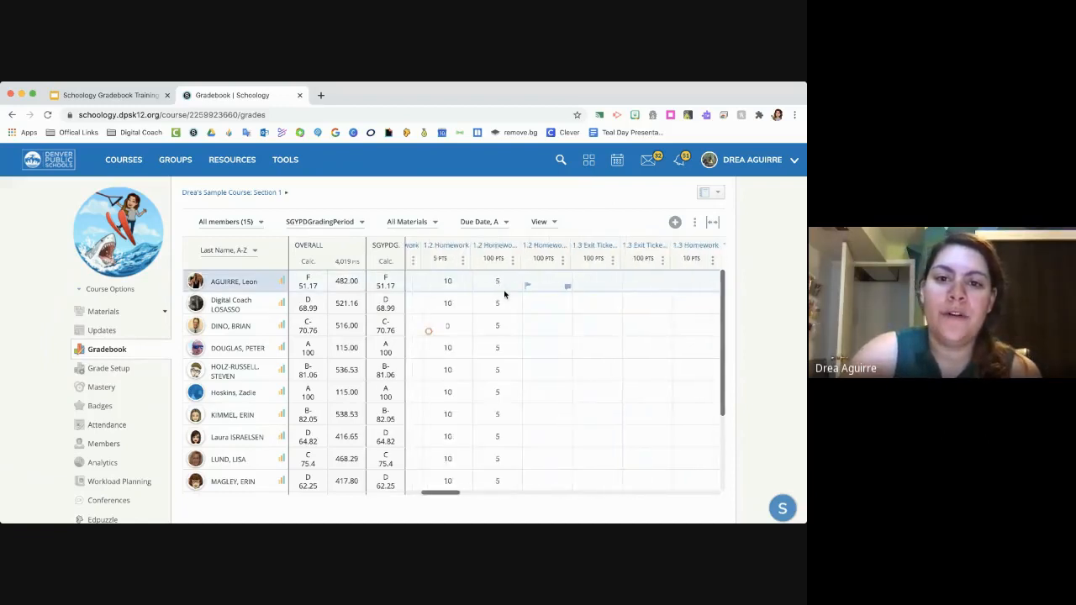
pyautogui.click(498, 286)
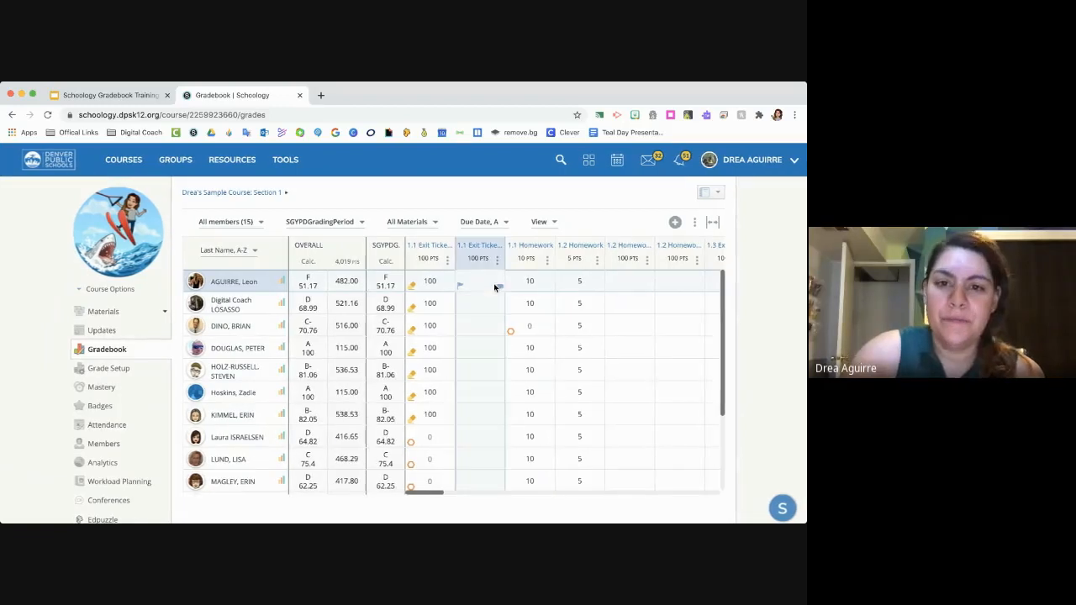
pyautogui.click(486, 278)
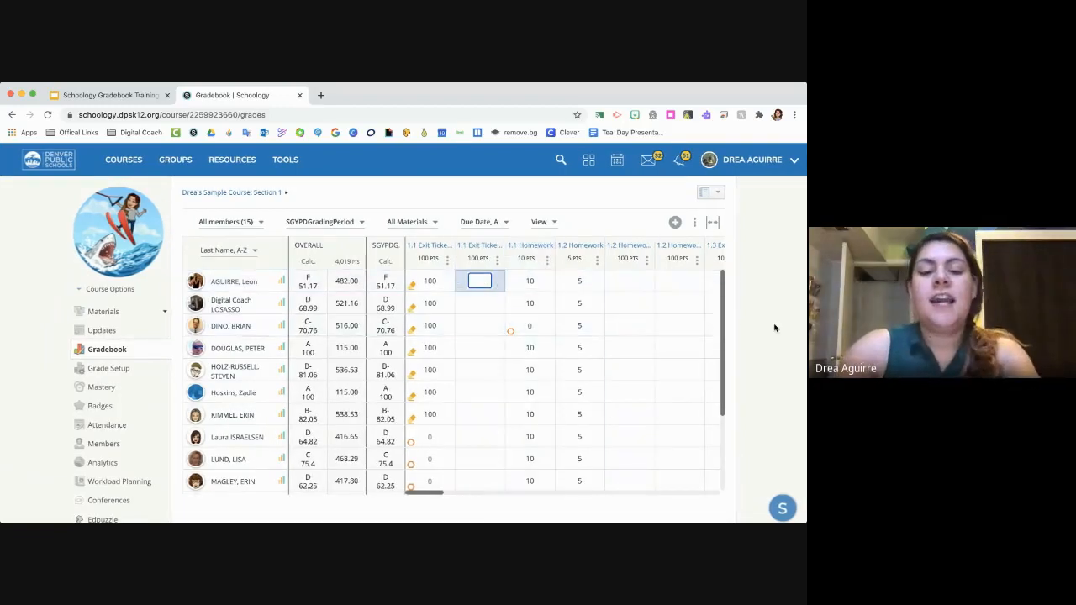
pyautogui.write('10')
pyautogui.press('Return')
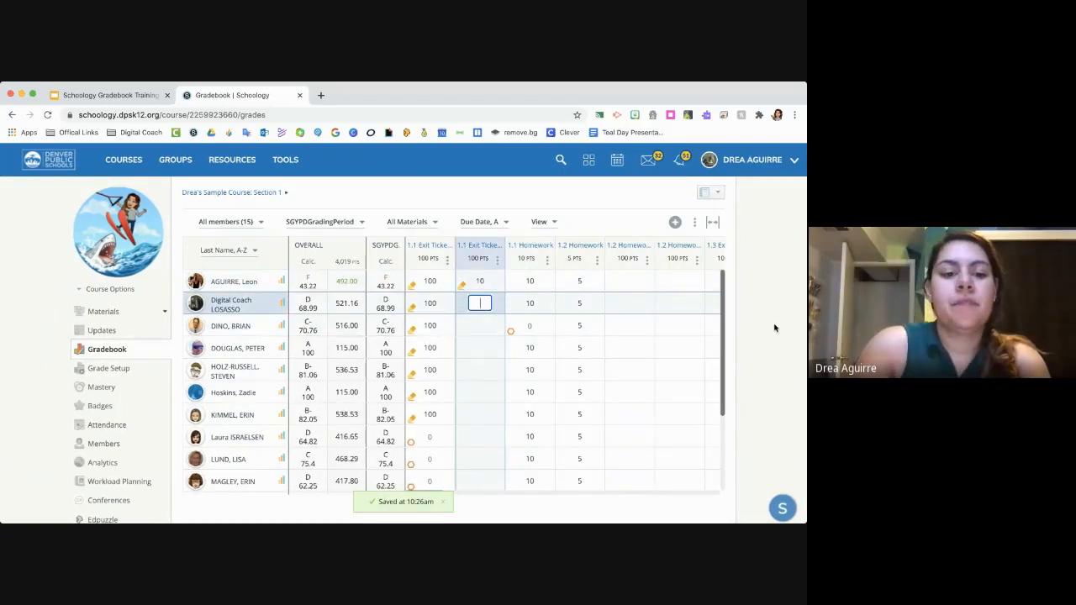
pyautogui.write('14')
pyautogui.press('Return')
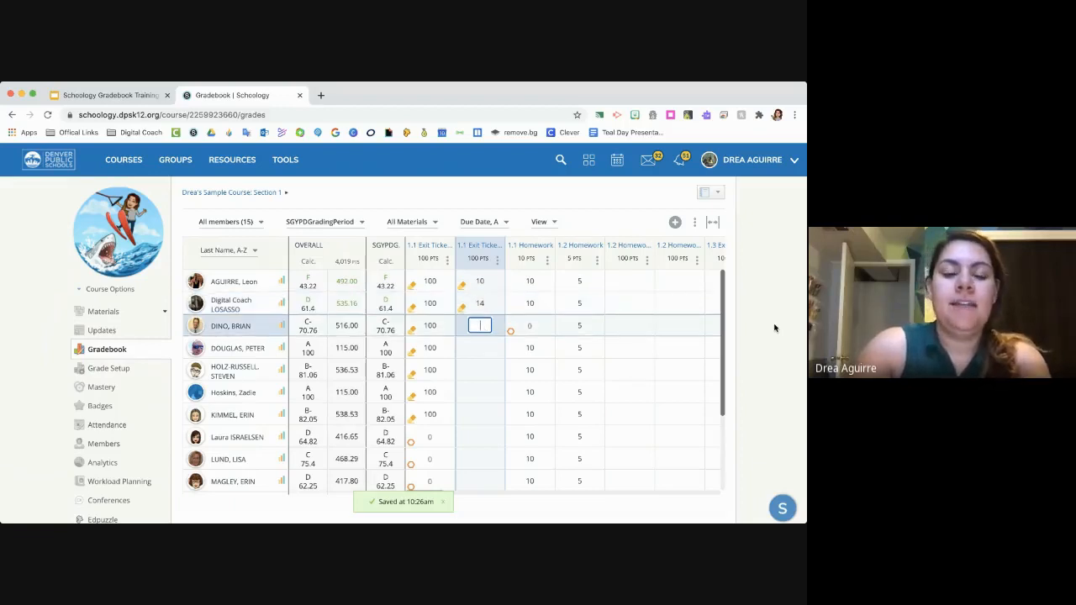
pyautogui.write('60')
pyautogui.press('Return')
pyautogui.write('70')
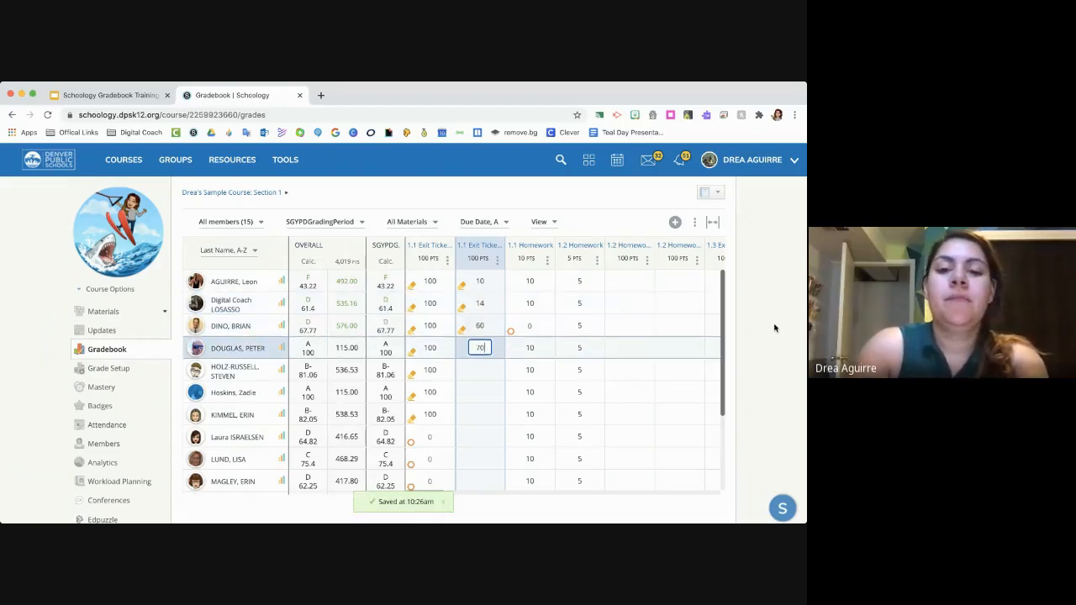
pyautogui.press('Return')
pyautogui.write('80')
pyautogui.press('Return')
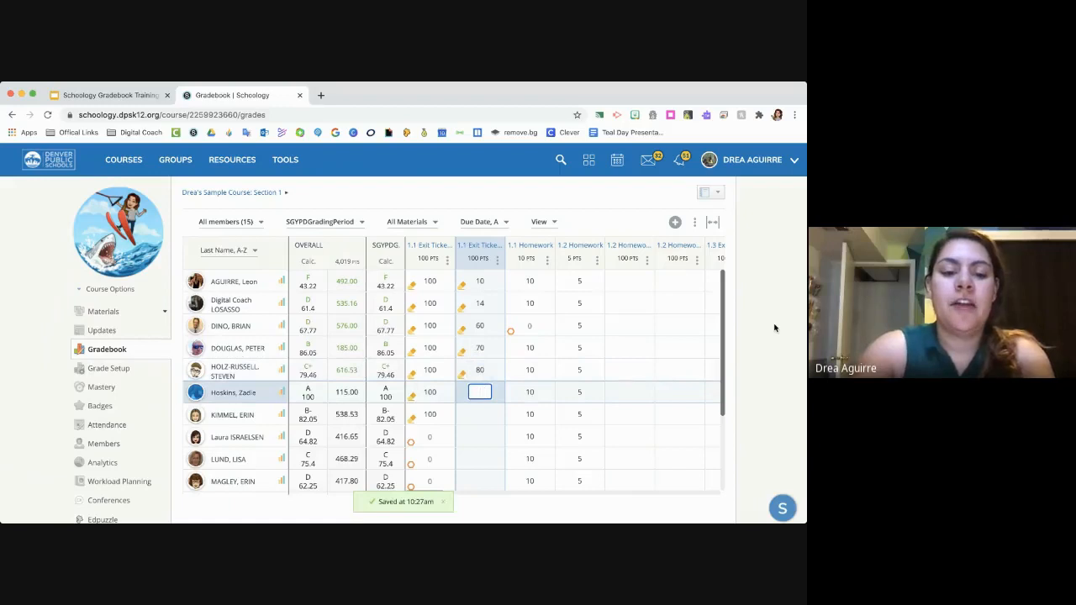
pyautogui.write('30')
pyautogui.press('Return')
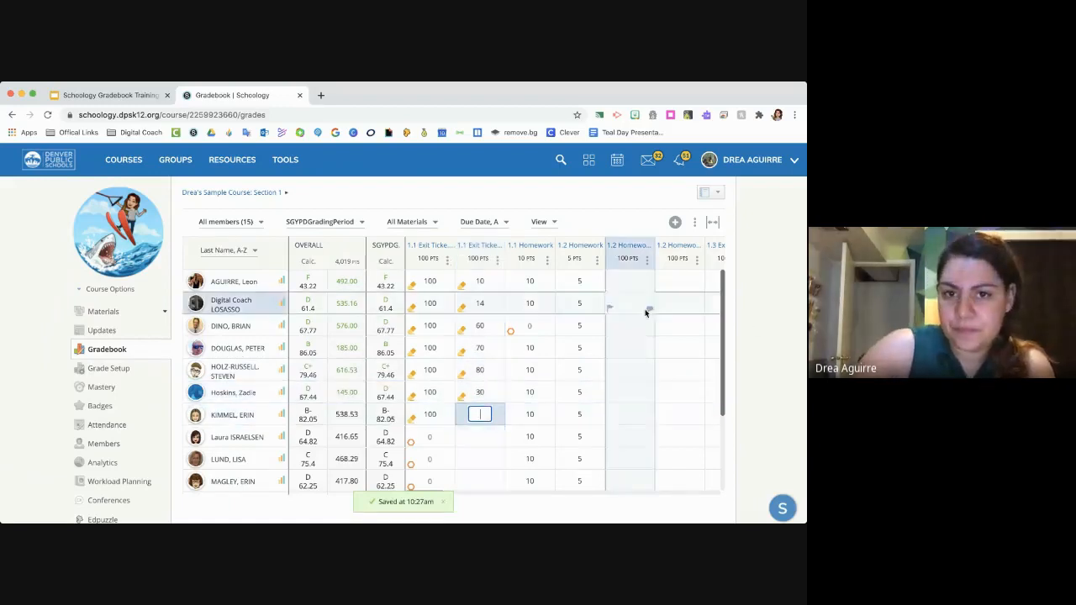
# - View the options for marking empty cells in the second 1.1 Exit Ticket column and in a 1.2 Homework column
pyautogui.click(497, 260)
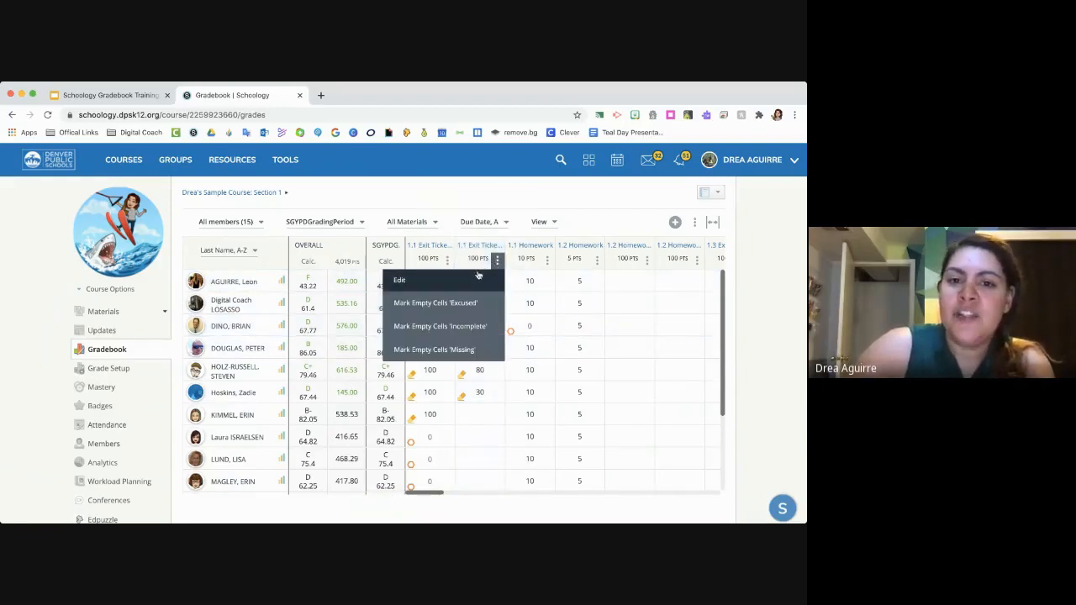
pyautogui.click(480, 437)
pyautogui.click(648, 262)
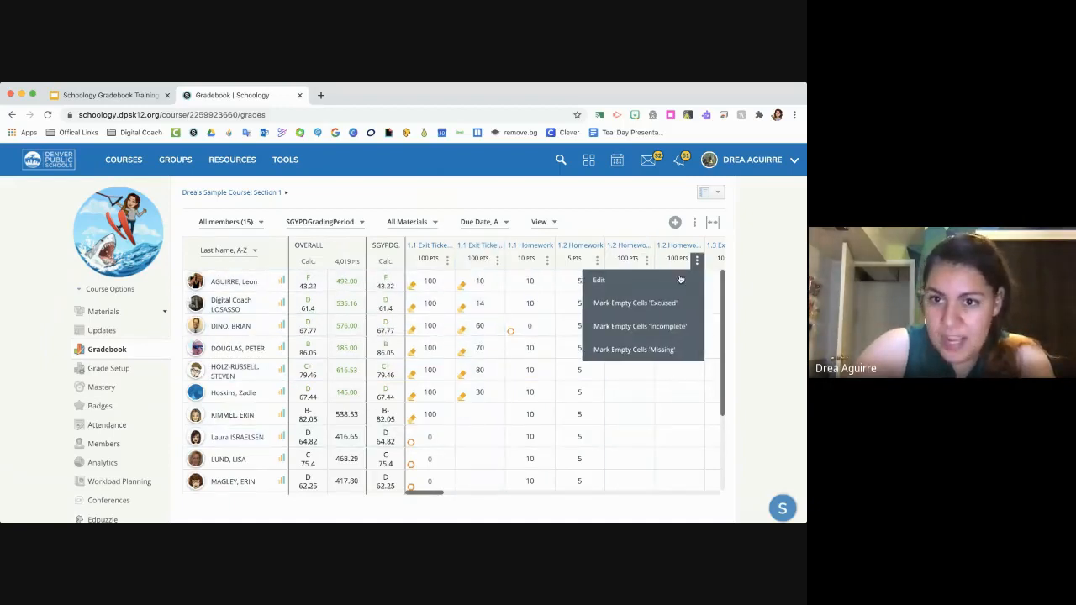
pyautogui.click(627, 432)
pyautogui.hscroll(1, 629, 436)
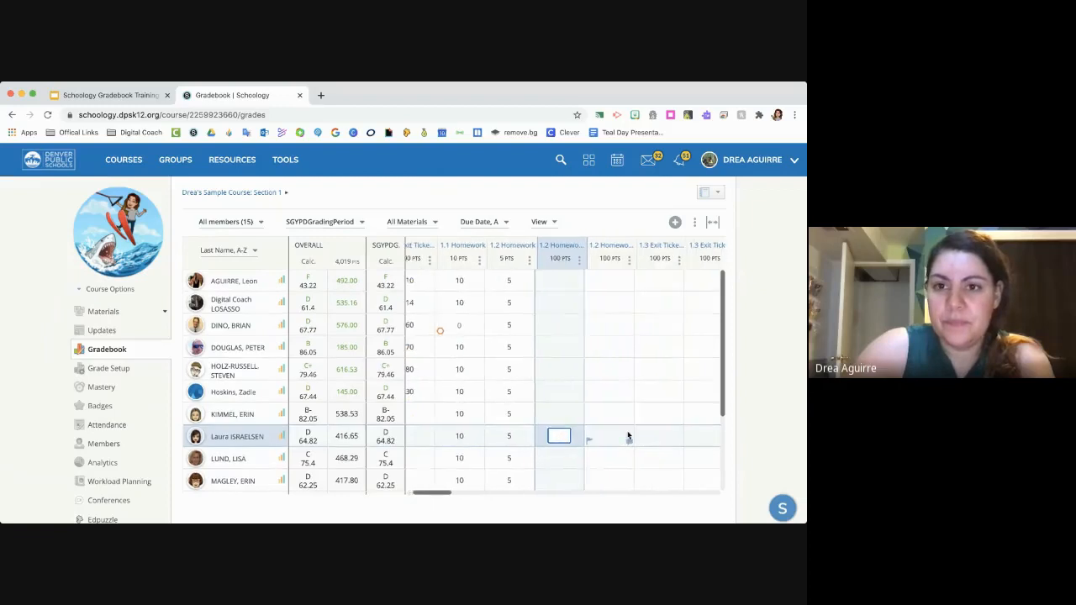
# - Enter grades of 50, 40, 80, 40 and 50 for the last five students in the second 1.1 Exit Ticket column
pyautogui.hscroll(-2, 598, 328)
pyautogui.scroll(-5, 471, 361)
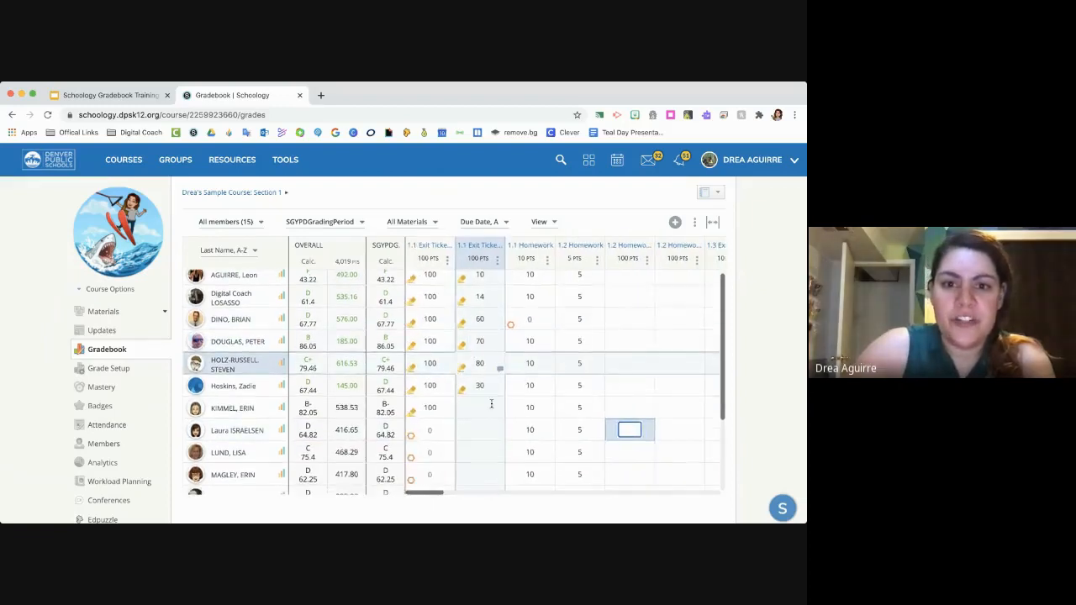
pyautogui.click(481, 390)
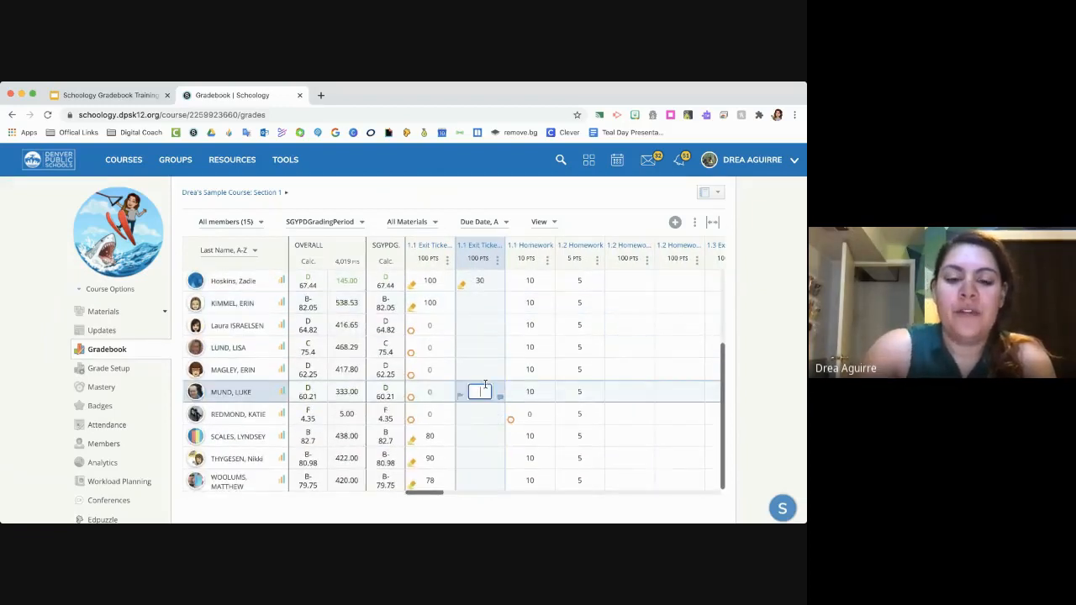
pyautogui.write('50')
pyautogui.press('Return')
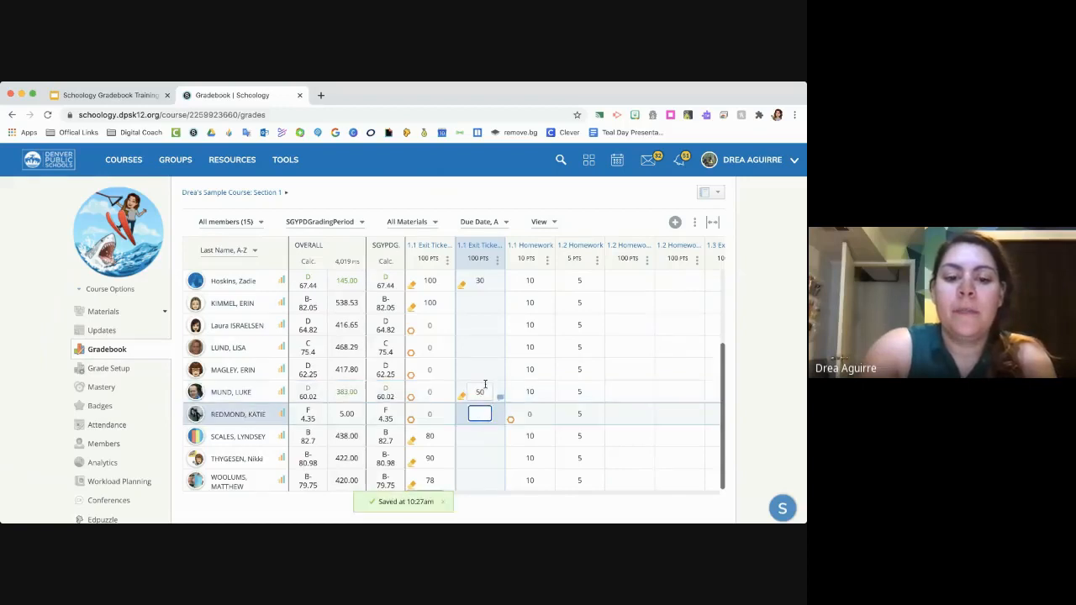
pyautogui.press('Return')
pyautogui.write('80')
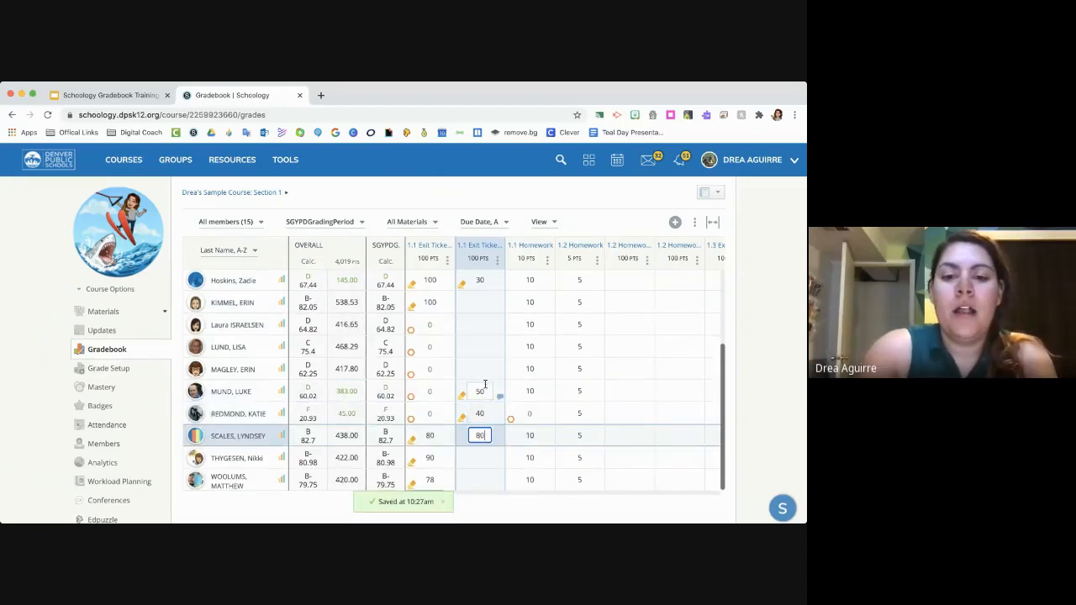
pyautogui.press('Return')
pyautogui.press('Return')
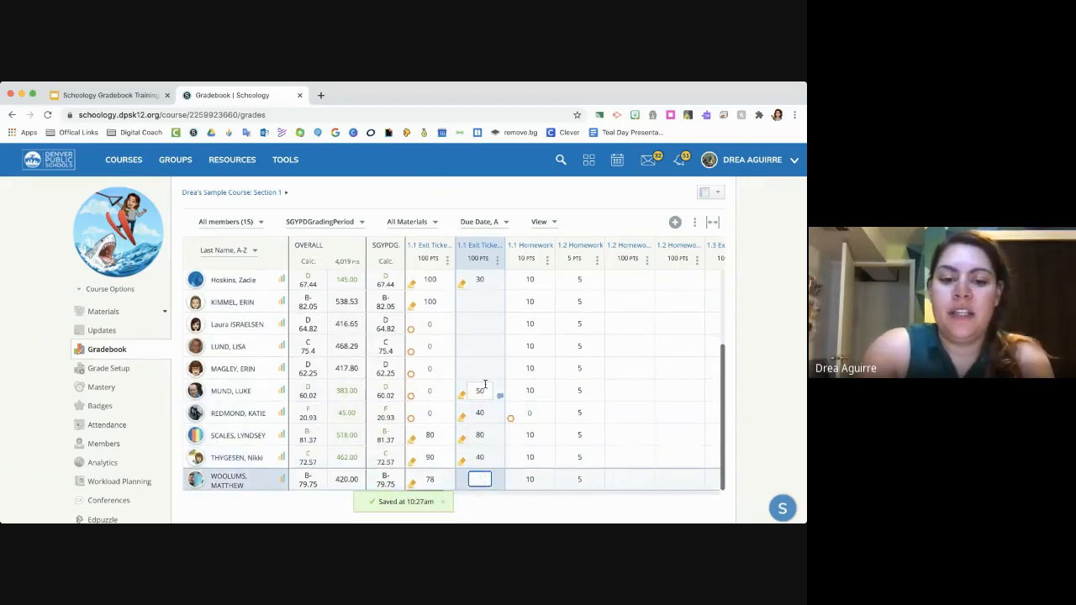
pyautogui.write('50')
# - Mark all remaining empty cells in the second 1.1 Exit Ticket column as Missing
pyautogui.click(480, 301)
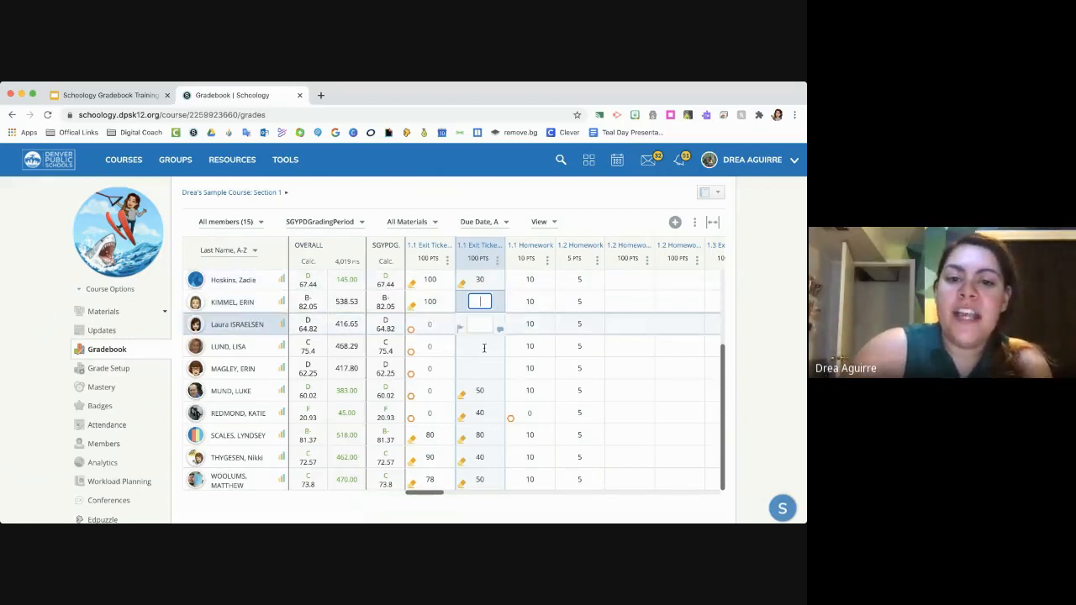
pyautogui.scroll(-1, 477, 338)
pyautogui.scroll(5, 477, 337)
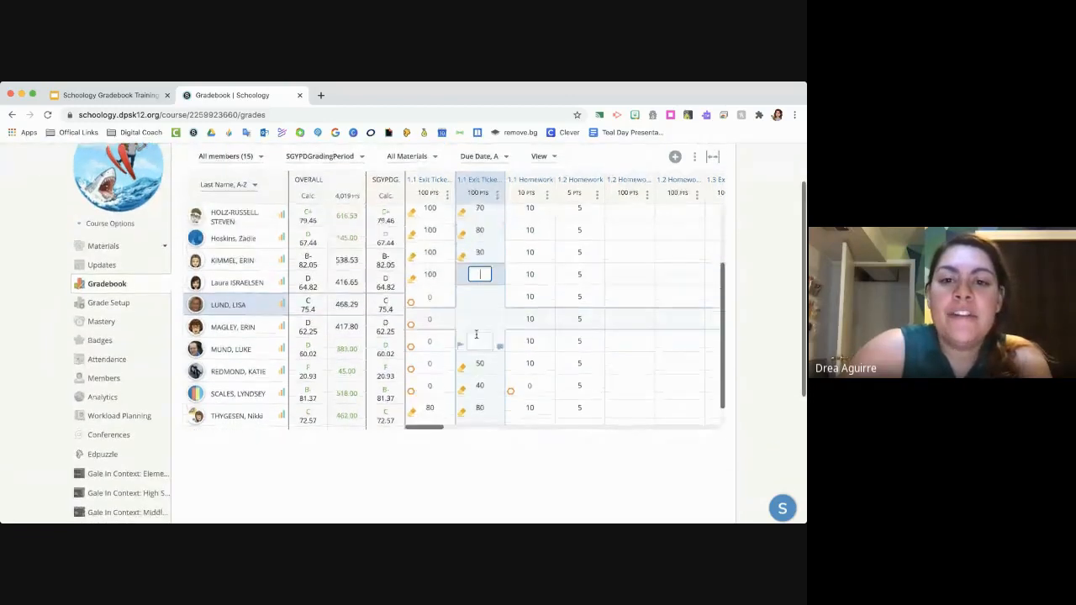
pyautogui.scroll(-3, 477, 335)
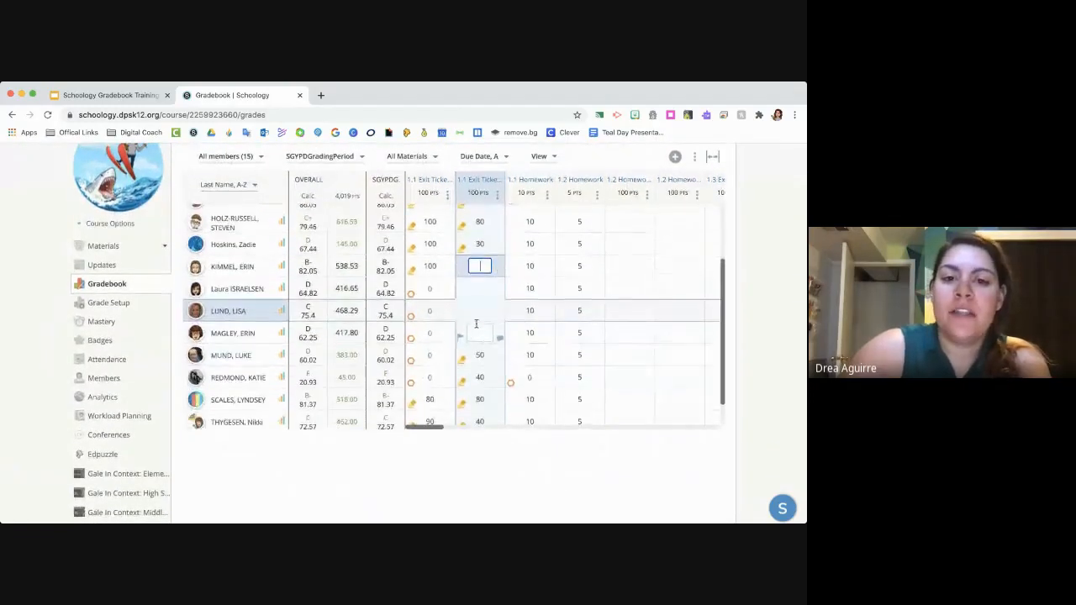
pyautogui.click(481, 267)
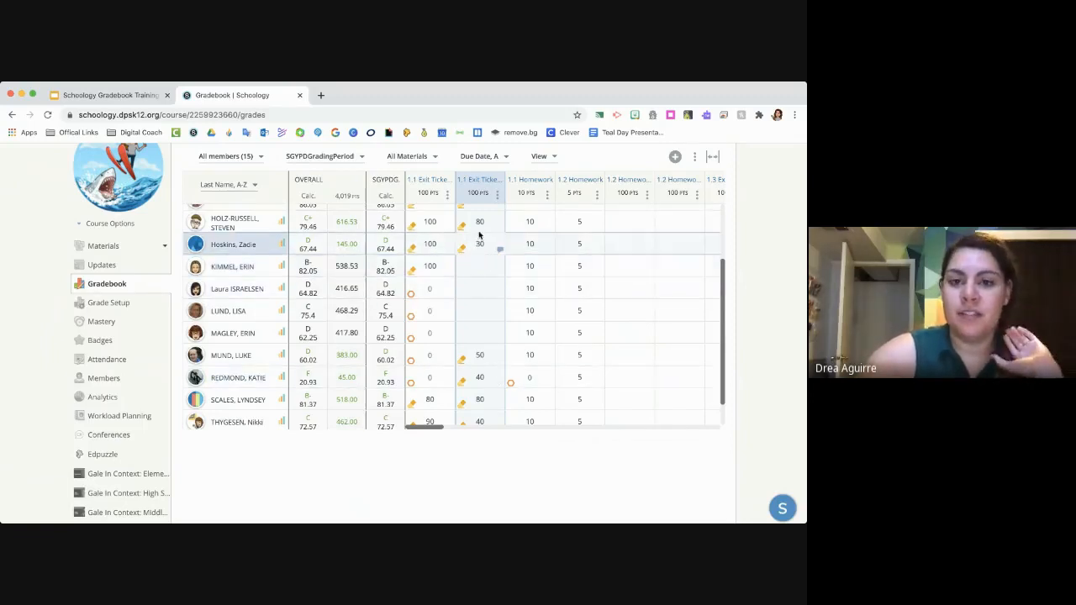
pyautogui.scroll(3, 479, 251)
pyautogui.scroll(-5, 480, 250)
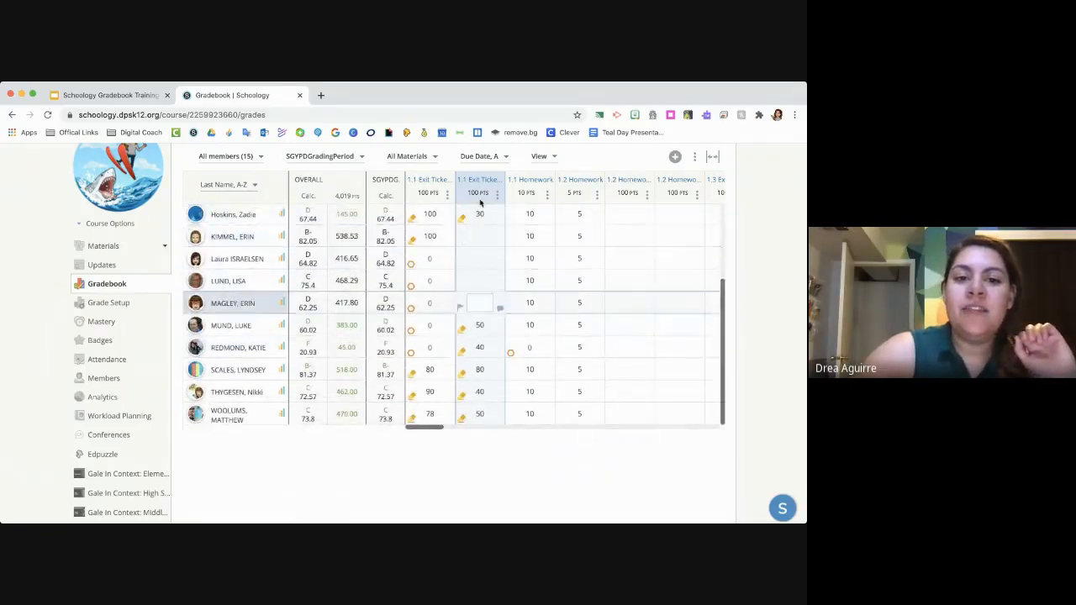
pyautogui.scroll(2, 476, 252)
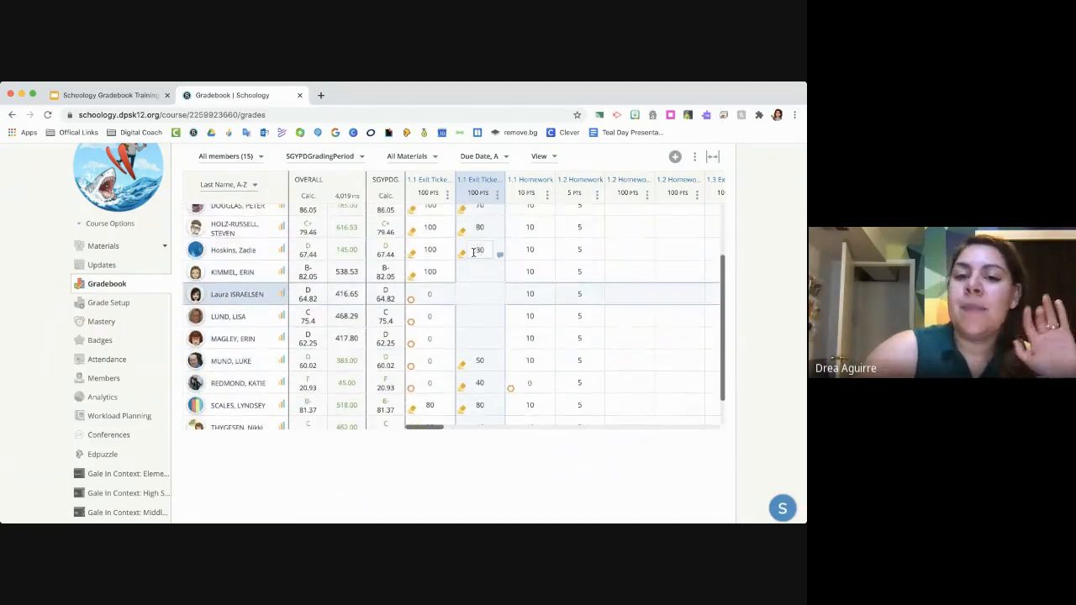
pyautogui.click(498, 194)
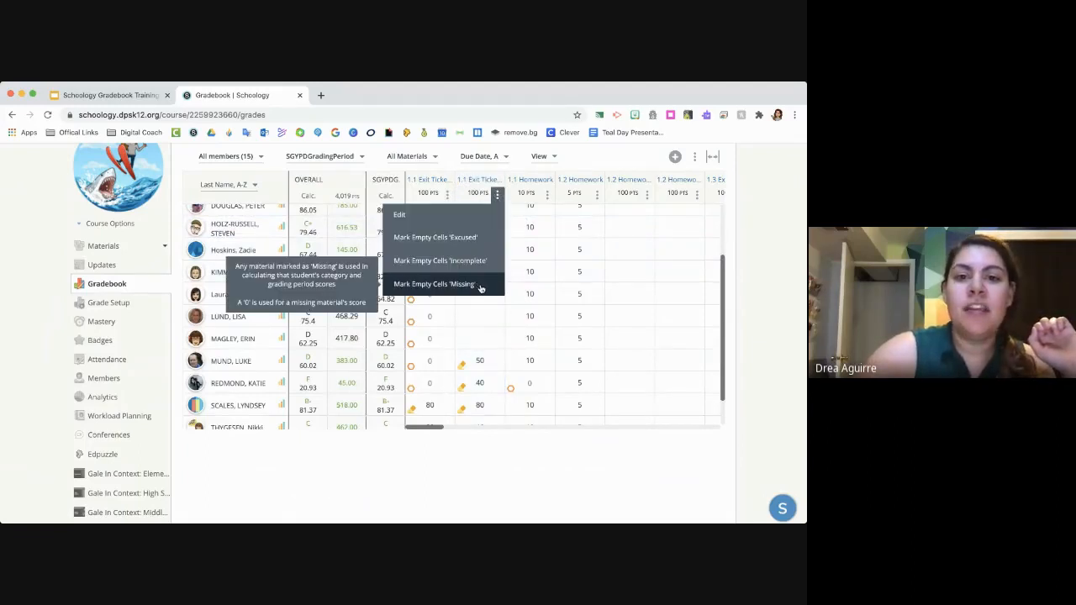
pyautogui.click(481, 285)
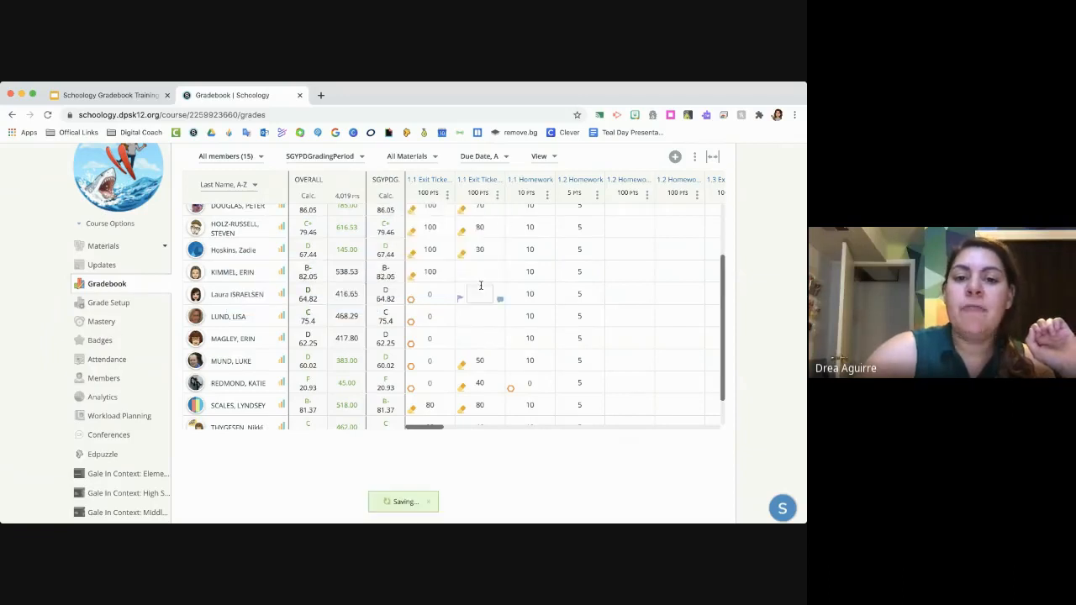
# - Remove the Missing exception from the first student marked missing in the second 1.1 Exit Ticket column and enter a grade of 90
pyautogui.scroll(1, 477, 265)
pyautogui.scroll(-2, 478, 265)
pyautogui.scroll(3, 477, 263)
pyautogui.scroll(-3, 477, 262)
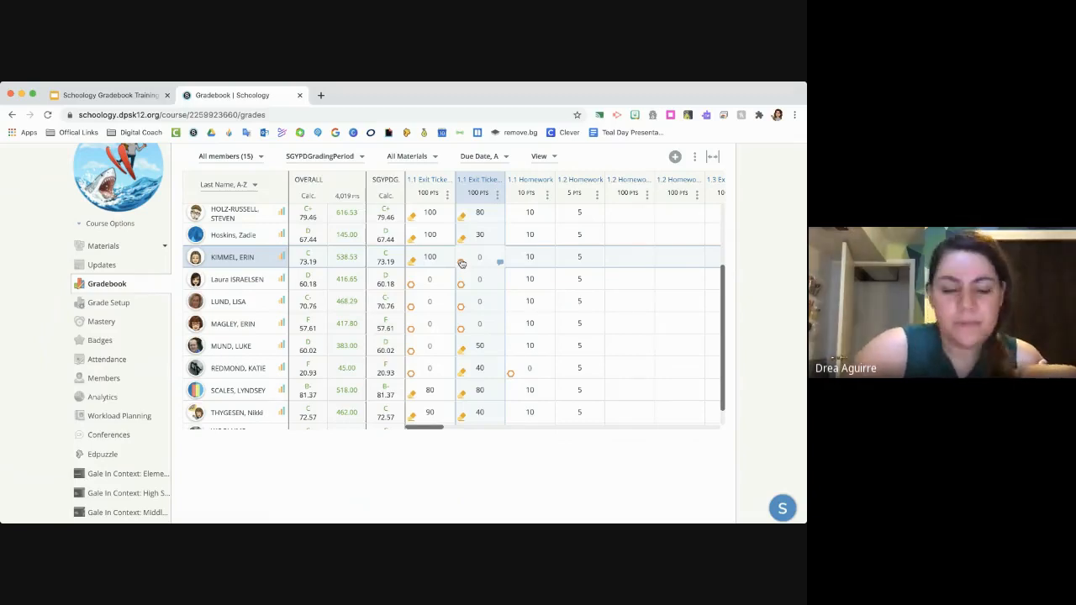
pyautogui.click(462, 263)
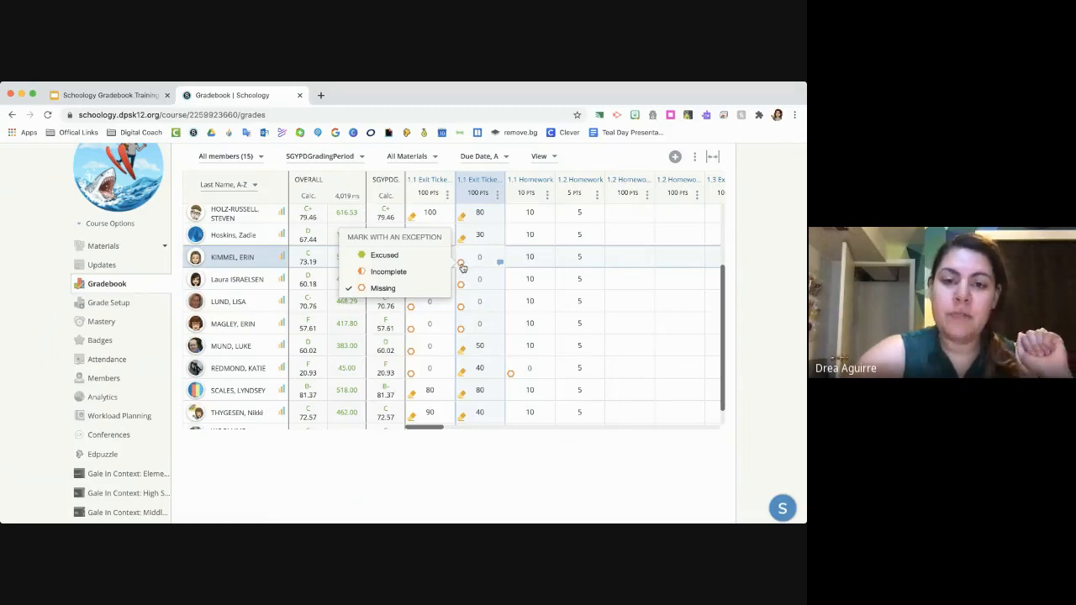
pyautogui.click(399, 289)
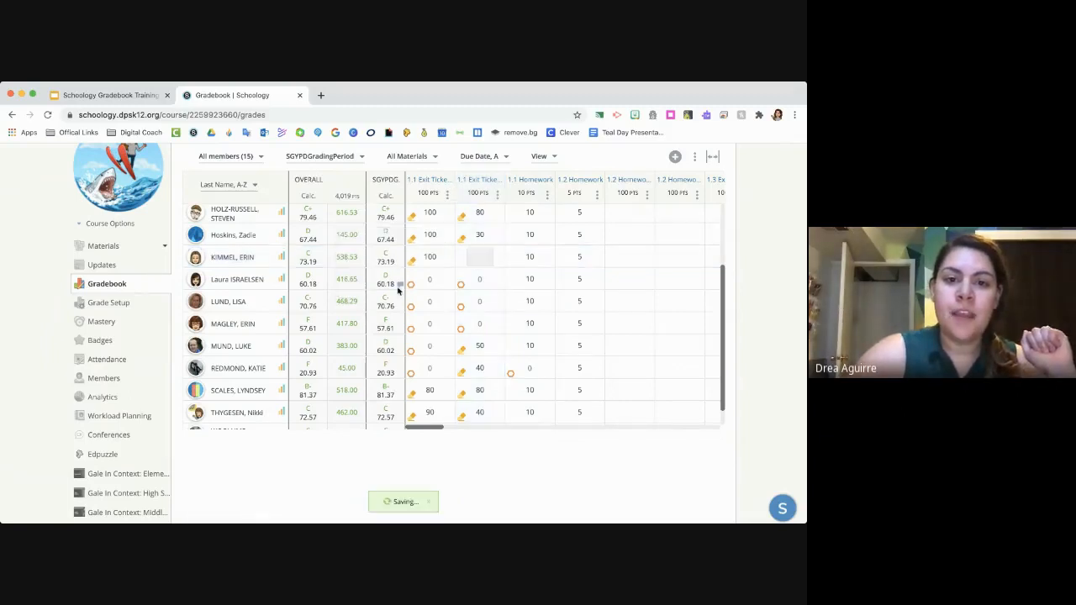
pyautogui.click(486, 258)
pyautogui.write('90')
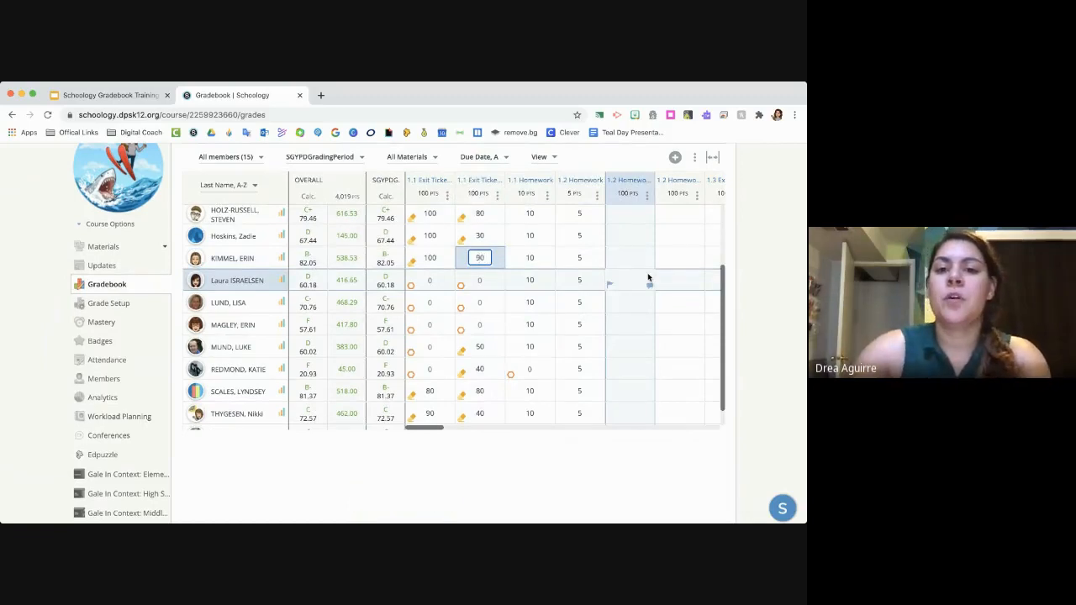
pyautogui.press('Return')
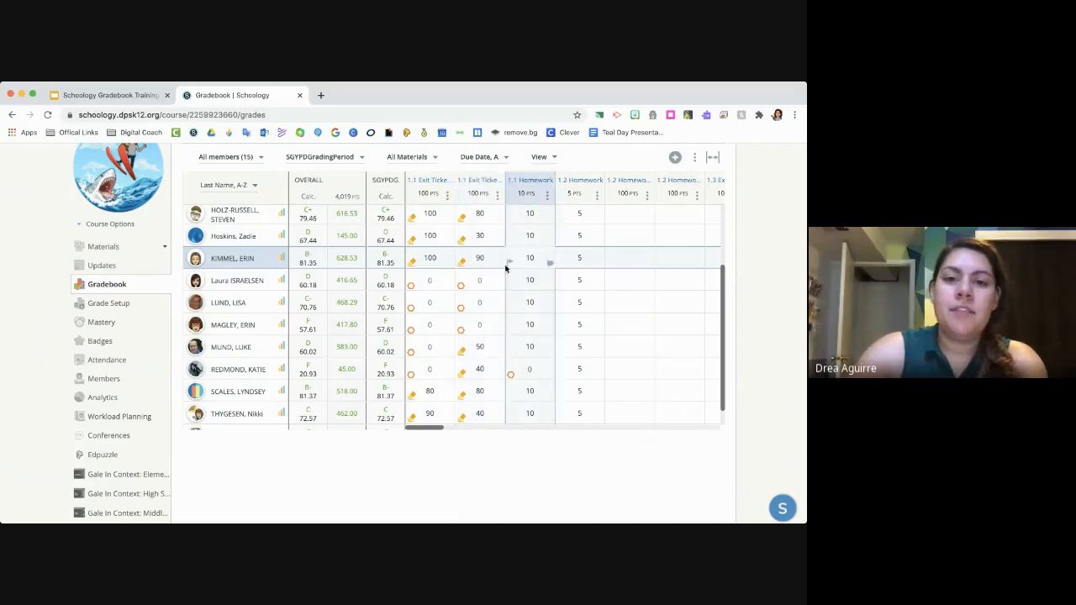
# - Add the comment "Great job on the assignment- took off points for being late!" to that student's 90 grade and display it to the student
pyautogui.click(499, 264)
pyautogui.click(512, 306)
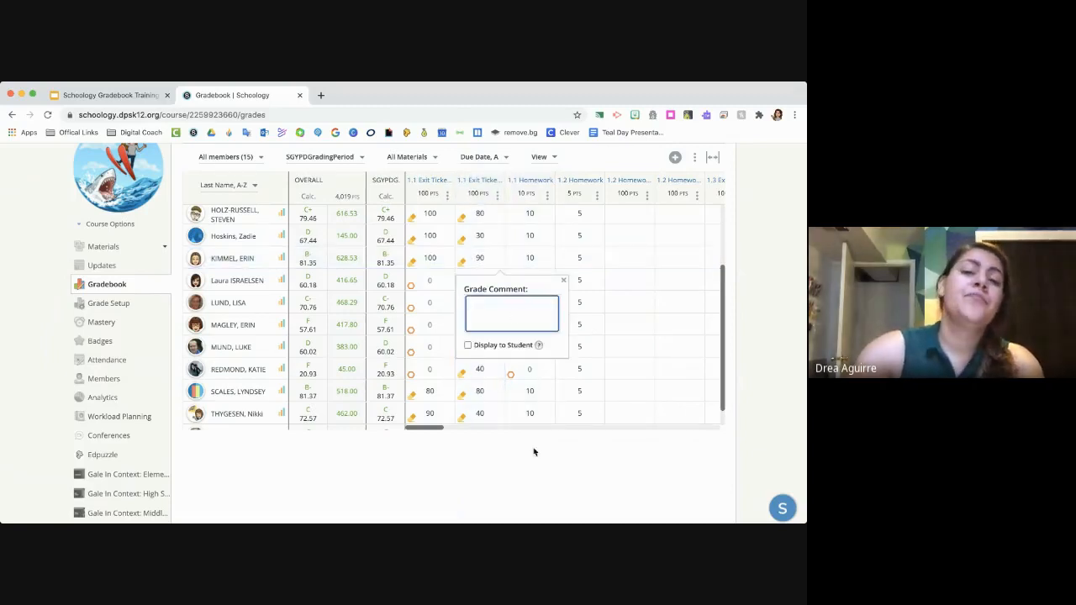
pyautogui.write('Great job on the')
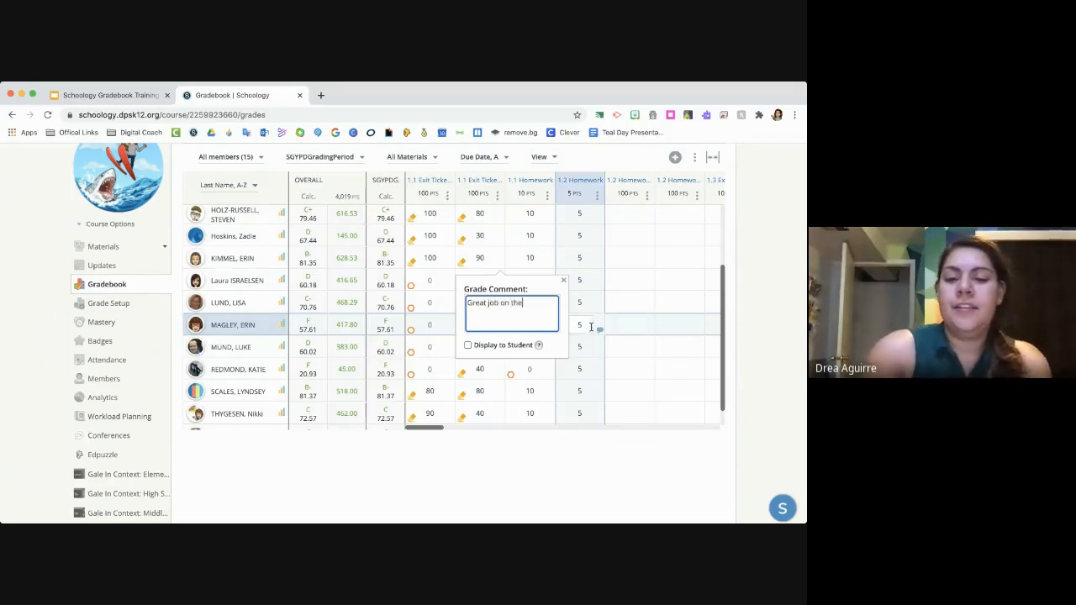
pyautogui.write(' assignment- took off points for')
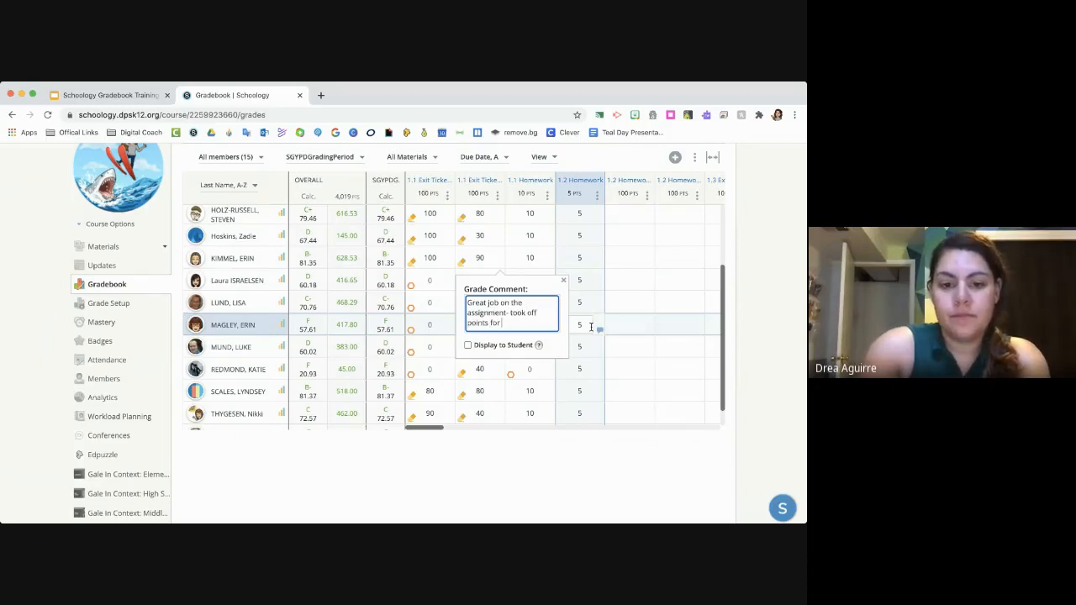
pyautogui.write(' being late!')
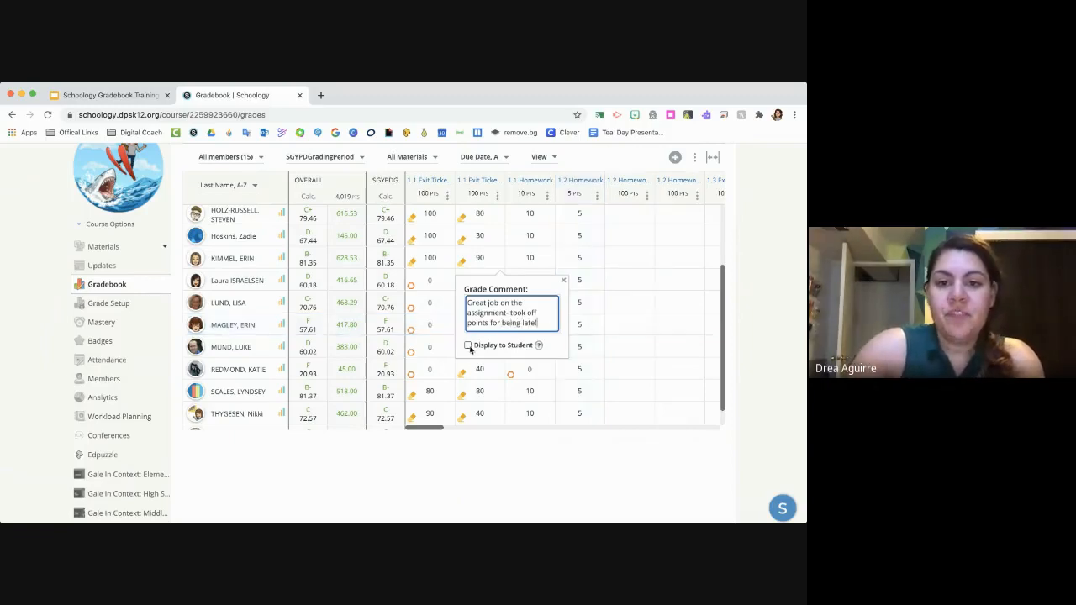
pyautogui.click(468, 346)
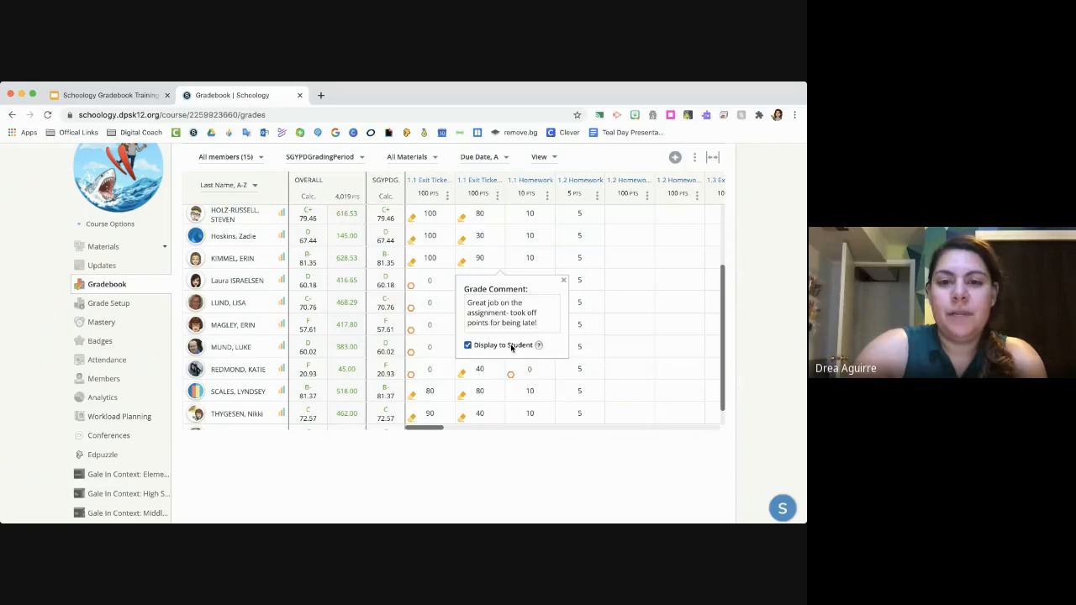
pyautogui.click(546, 317)
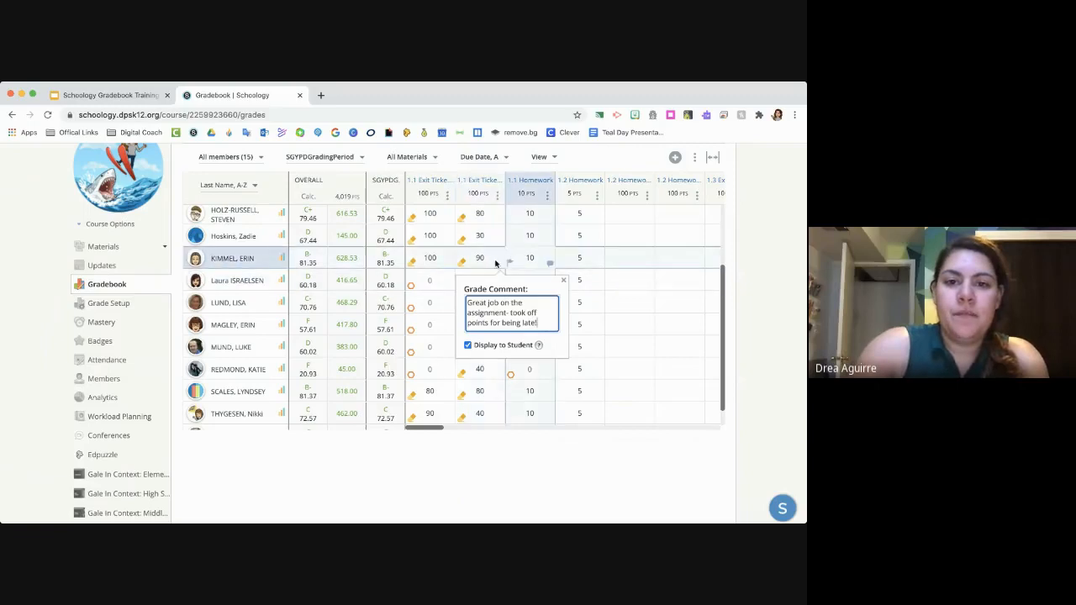
# - Close the grade comment on the 90 grade, then reopen it to review its text and close it again
pyautogui.click(480, 235)
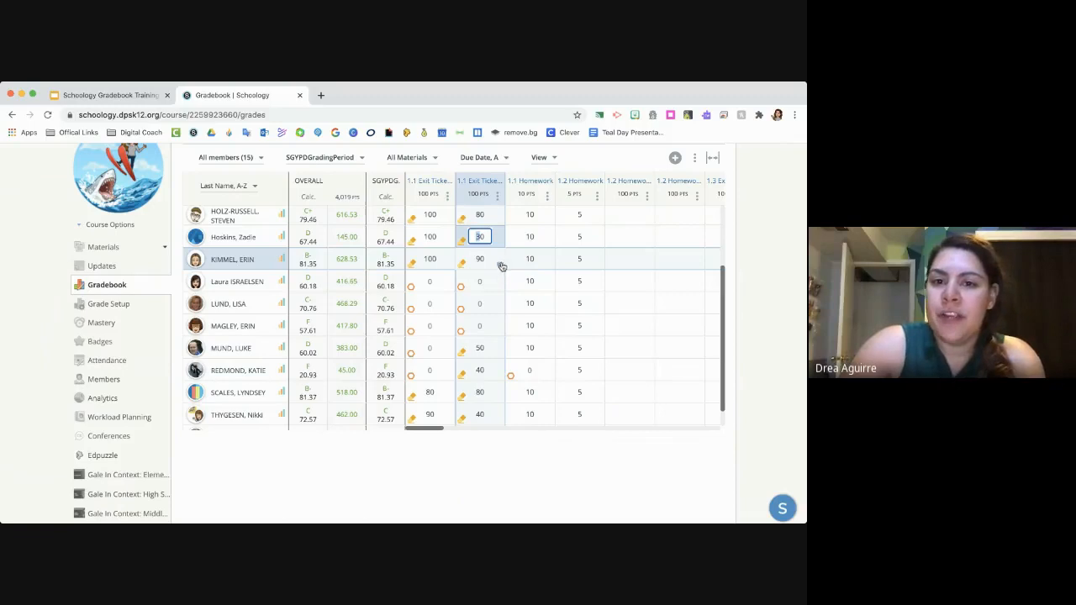
pyautogui.click(501, 266)
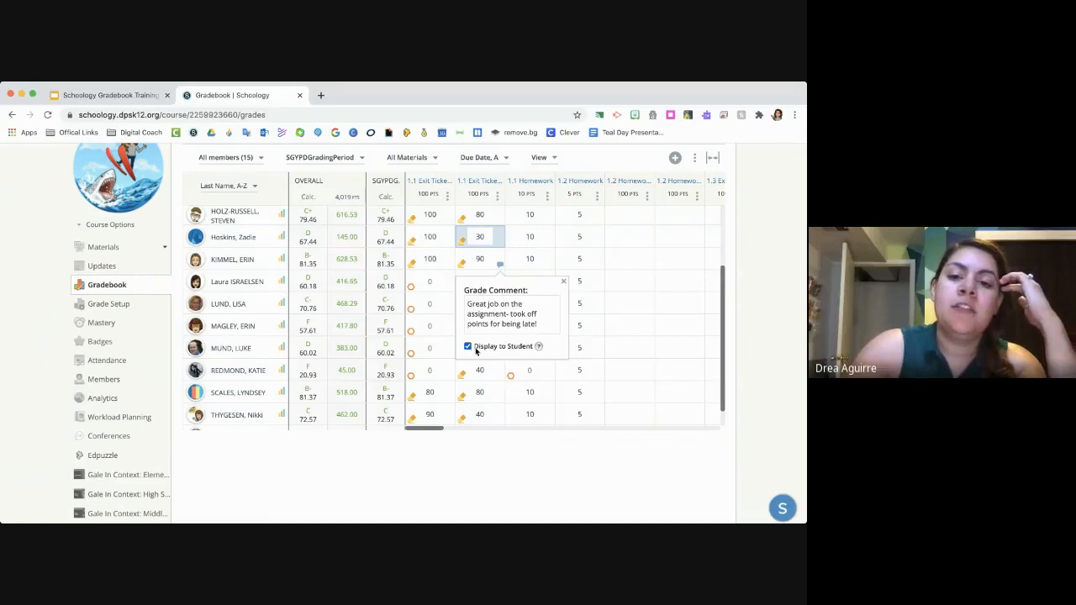
pyautogui.click(564, 282)
pyautogui.hscroll(5, 507, 305)
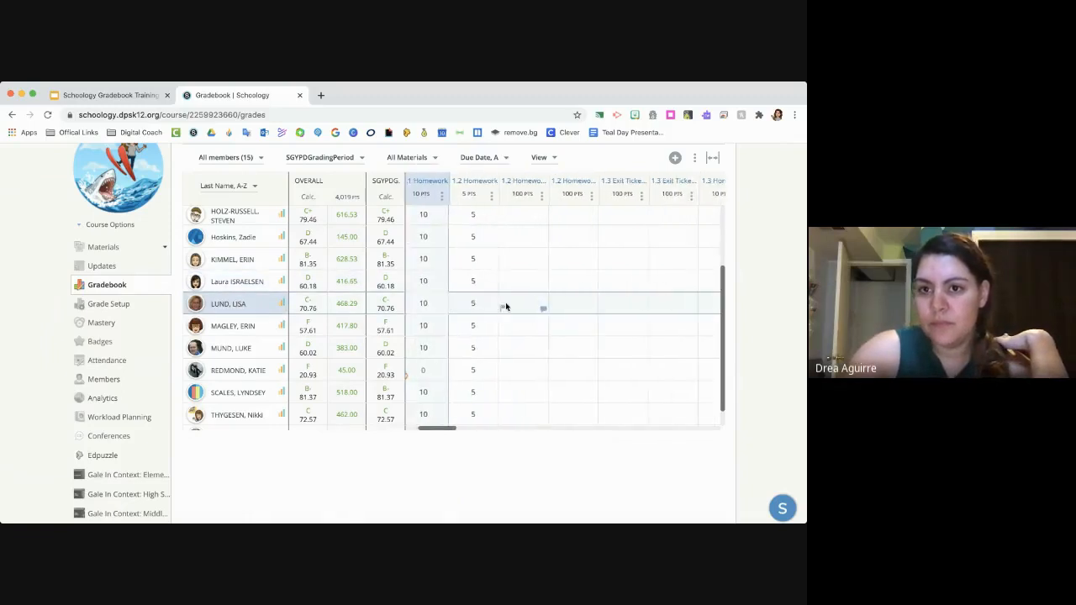
pyautogui.hscroll(2, 507, 304)
pyautogui.click(603, 195)
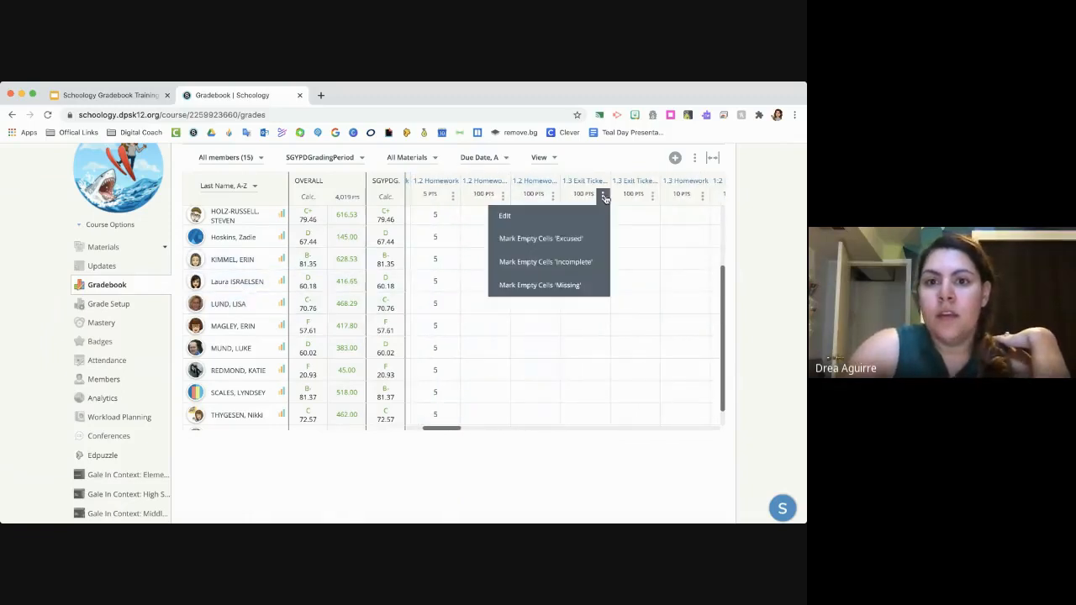
pyautogui.click(580, 216)
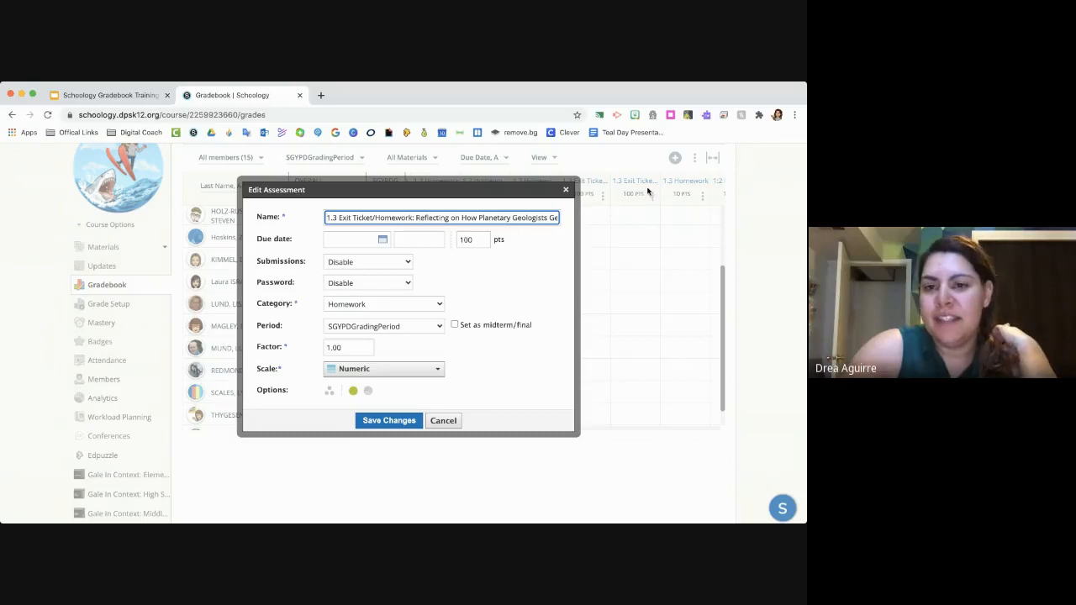
pyautogui.click(472, 241)
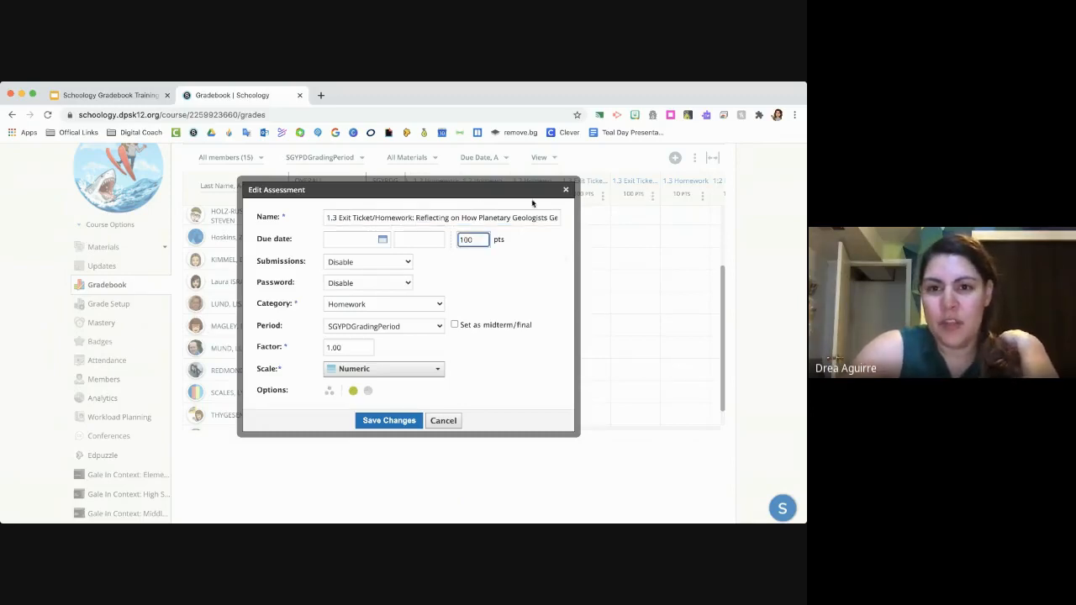
pyautogui.click(566, 190)
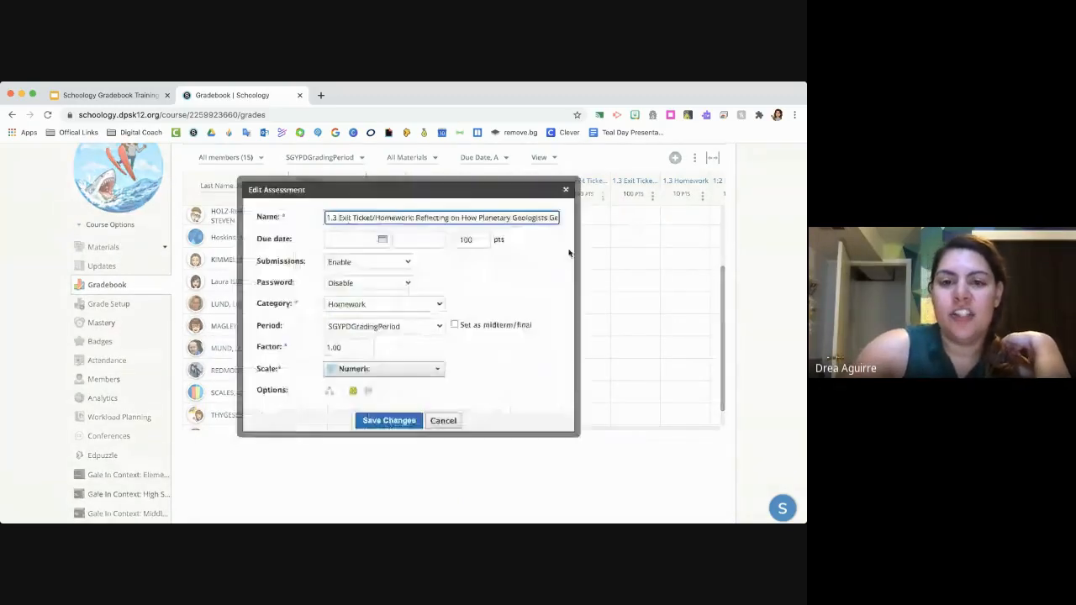
# - Set the maximum points of the 1.3 Exit Ticket/Homework assessment that has submissions enabled to 10 and save the changes
pyautogui.click(475, 240)
pyautogui.press('BackSpace')
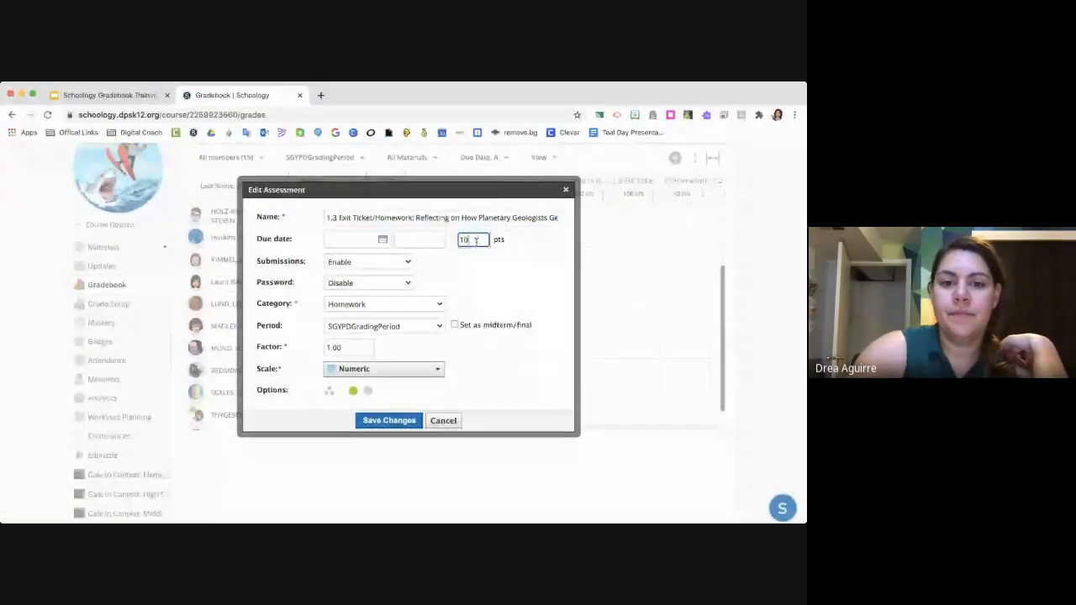
pyautogui.click(389, 421)
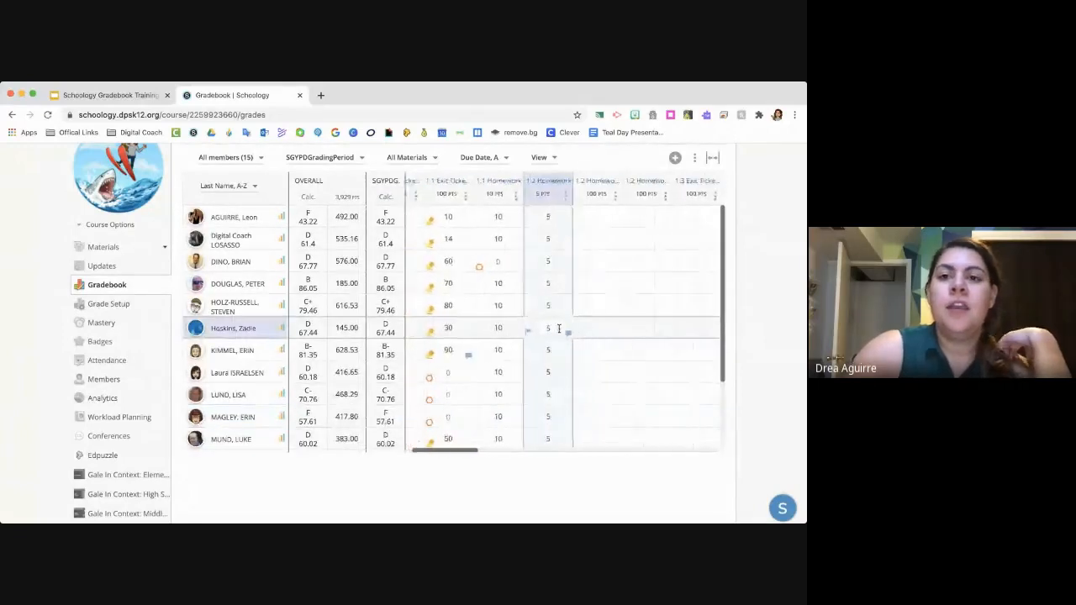
# - Open Bulk Edit for the Gradebook and look through the list of assignments in SGYPDGradingPeriod
pyautogui.scroll(2, 559, 329)
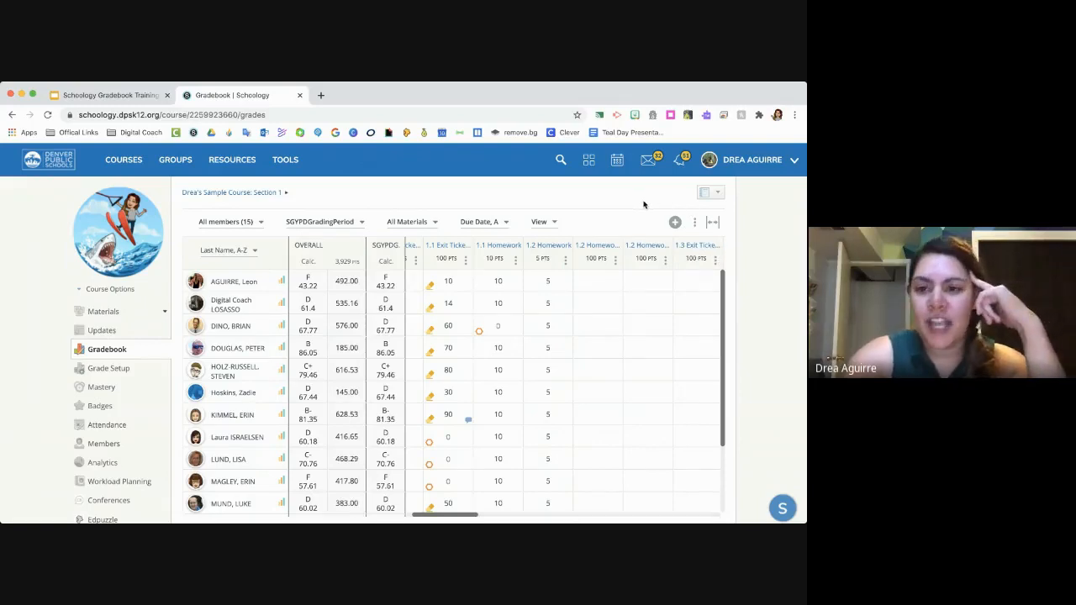
pyautogui.click(695, 223)
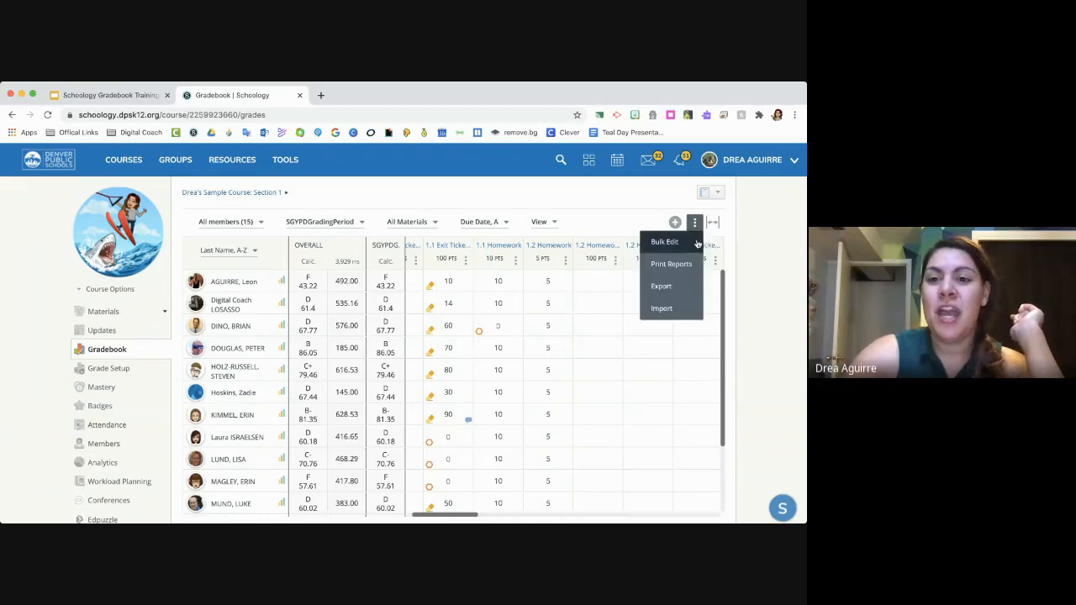
pyautogui.click(697, 243)
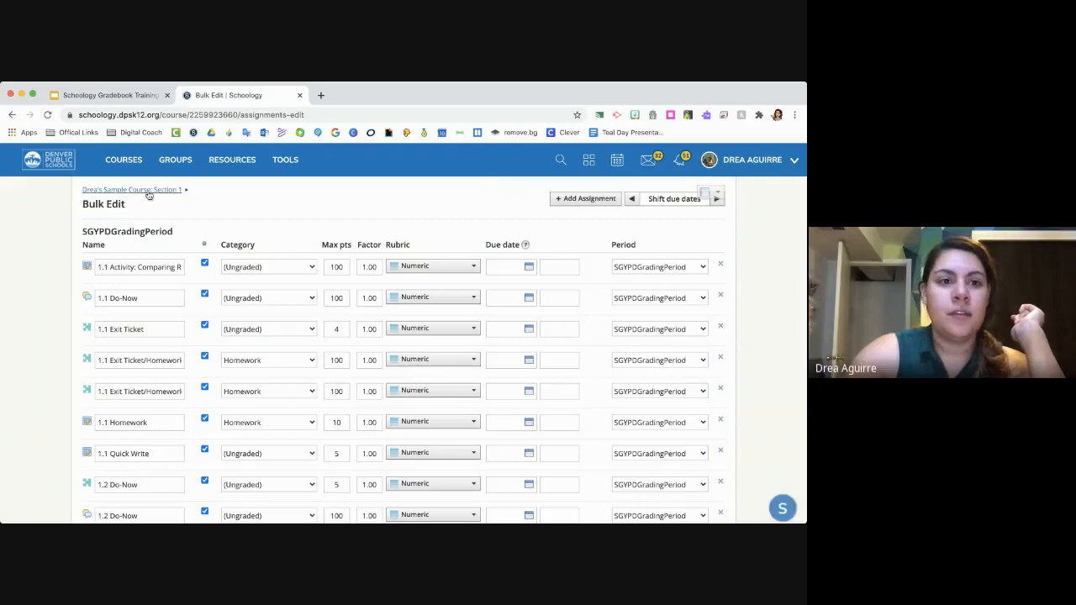
pyautogui.click(9, 115)
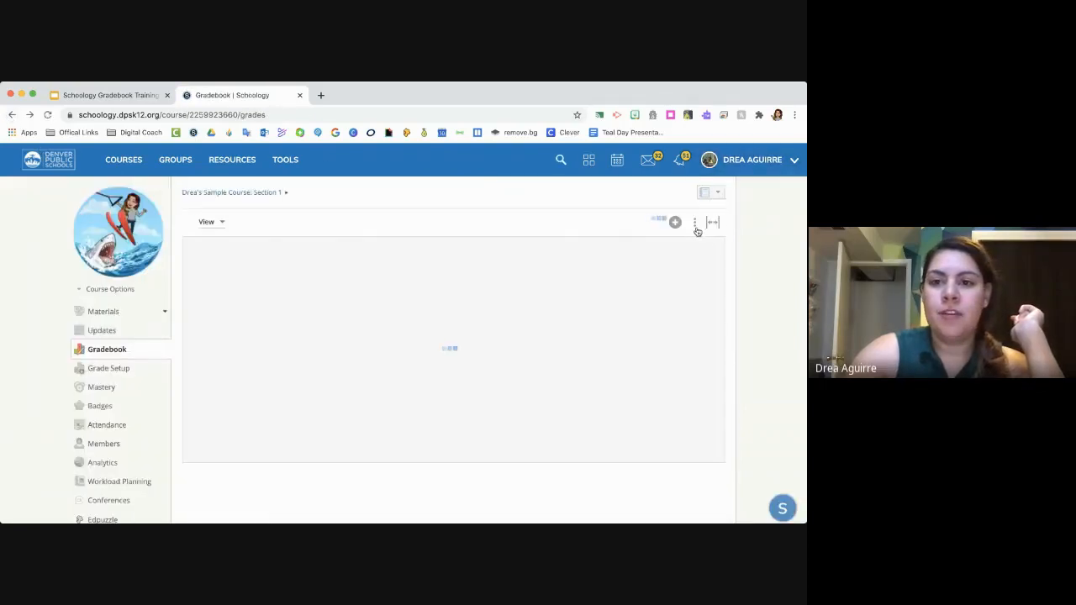
pyautogui.click(695, 223)
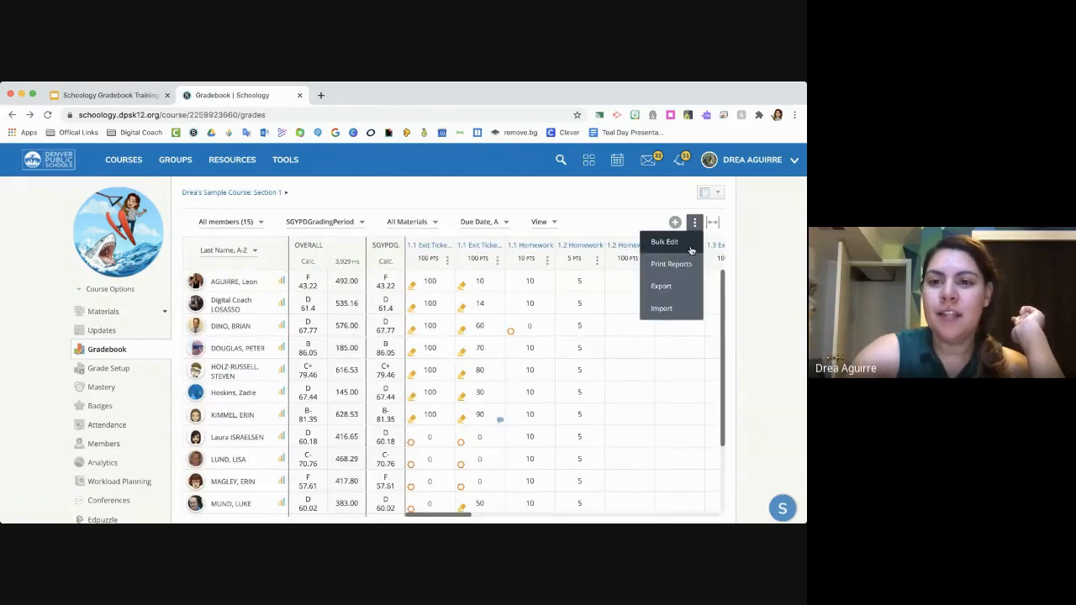
pyautogui.click(692, 251)
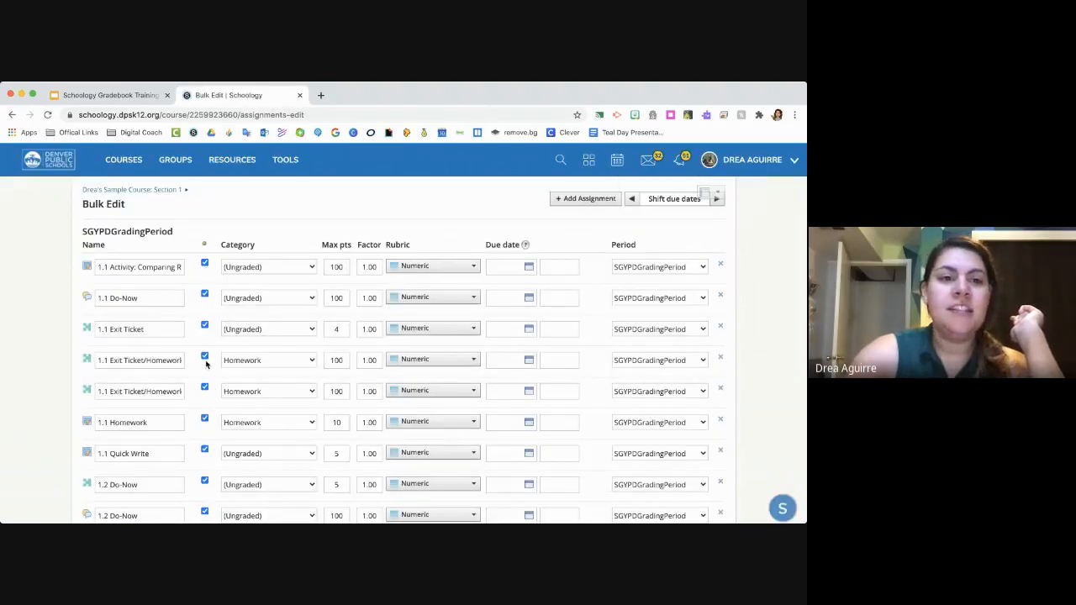
pyautogui.scroll(-10, 205, 366)
pyautogui.scroll(-5, 205, 366)
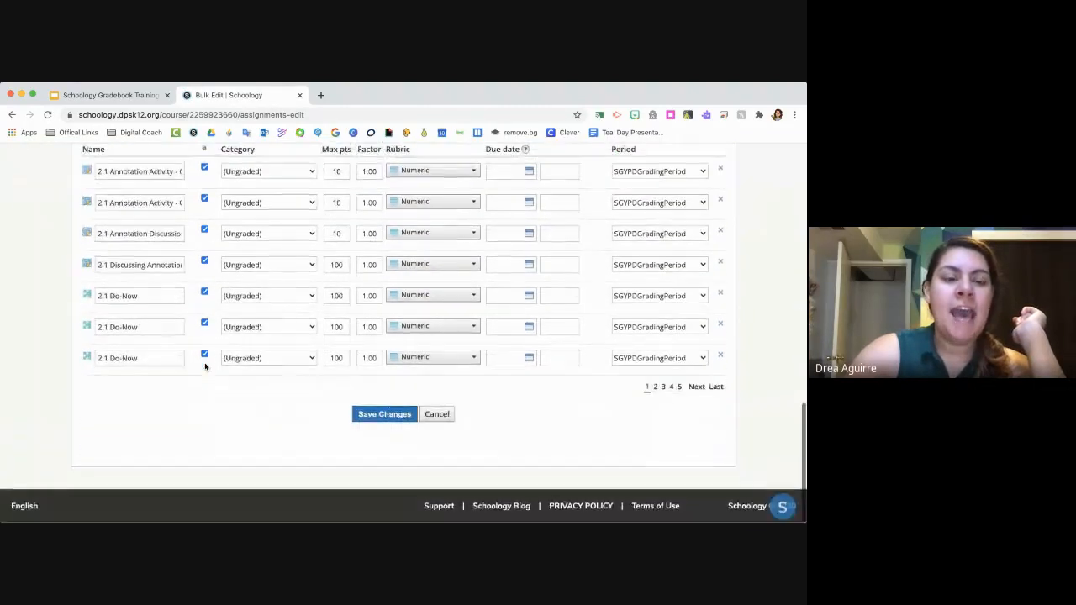
pyautogui.scroll(15, 205, 366)
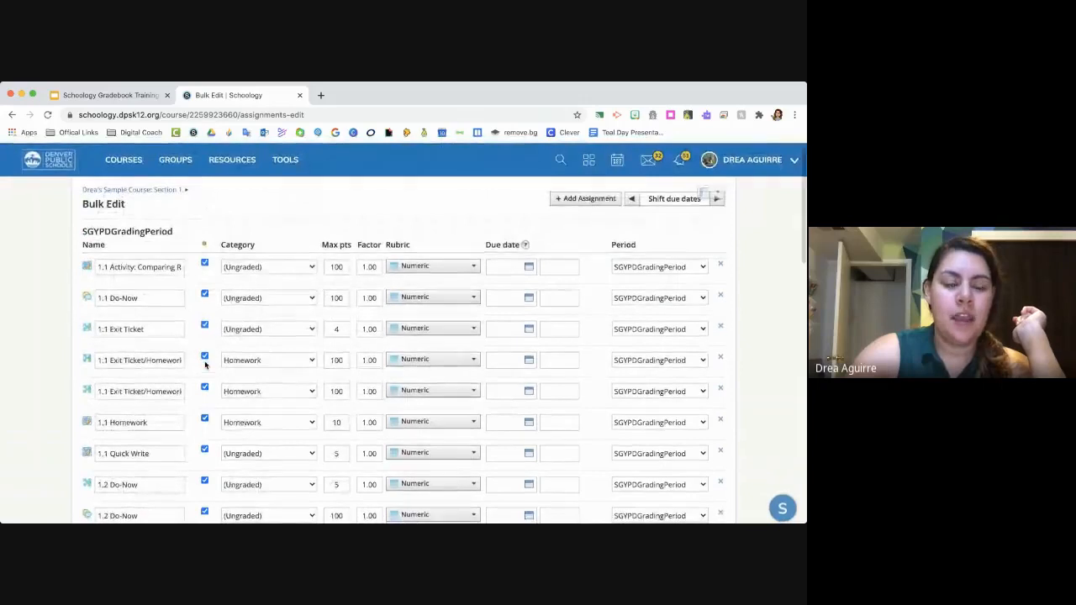
pyautogui.scroll(-2, 279, 245)
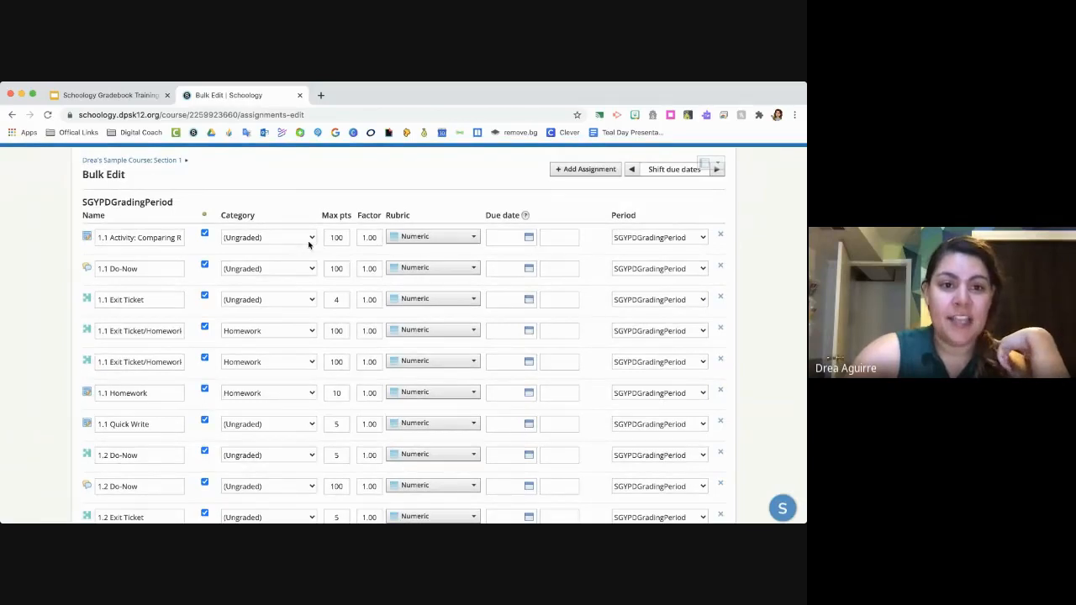
# - Set the category to Projects for 1.1 Activity, and to Classwork for the first 1.1 Do-Now and the first 1.1 Exit Ticket/Homework
pyautogui.click(308, 235)
pyautogui.click(312, 264)
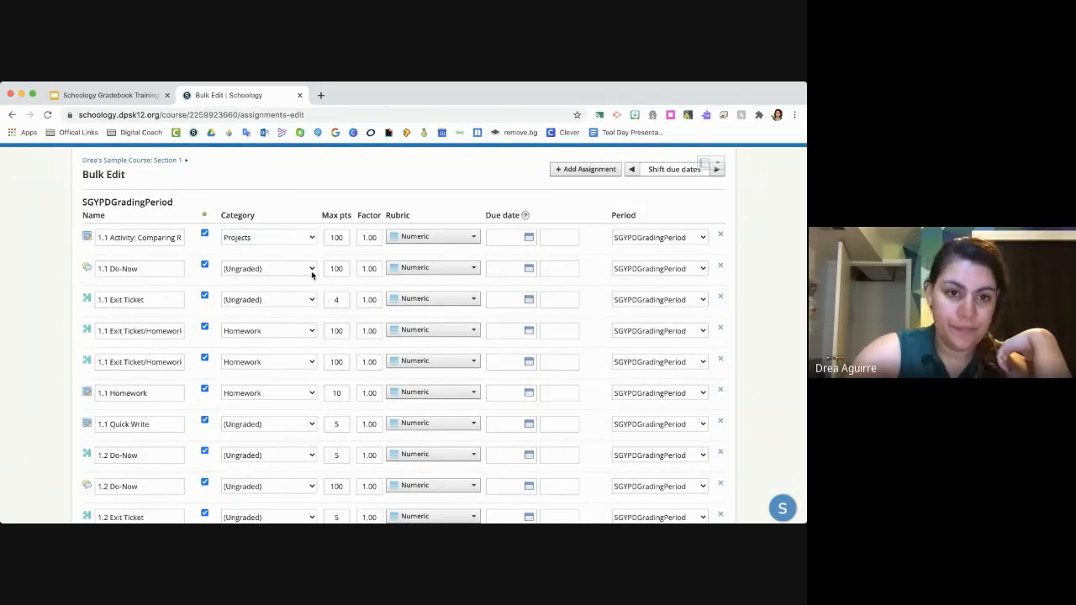
pyautogui.click(303, 271)
pyautogui.click(310, 309)
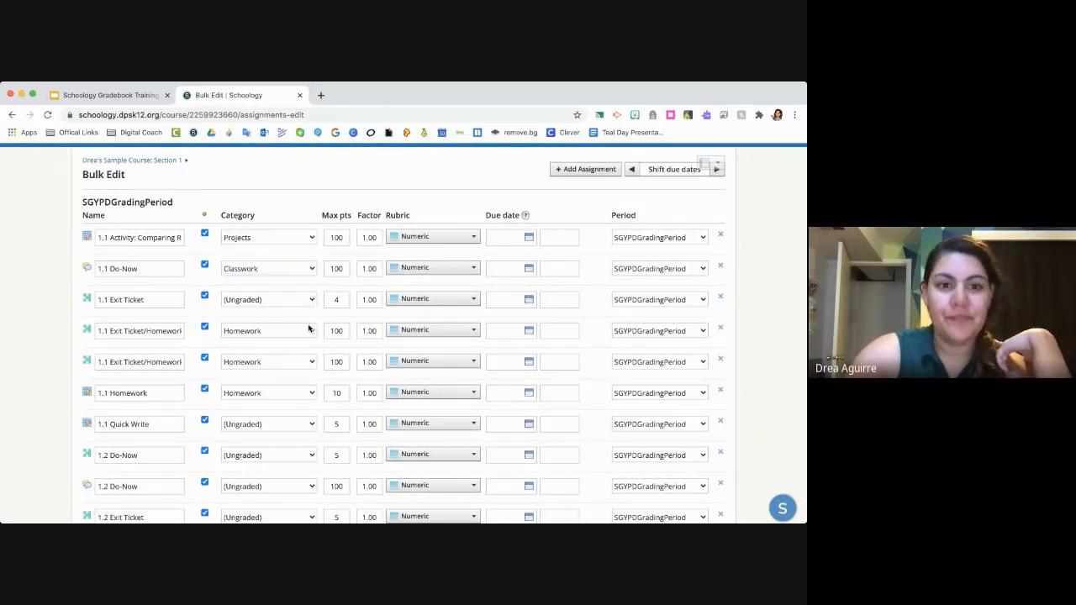
pyautogui.click(360, 312)
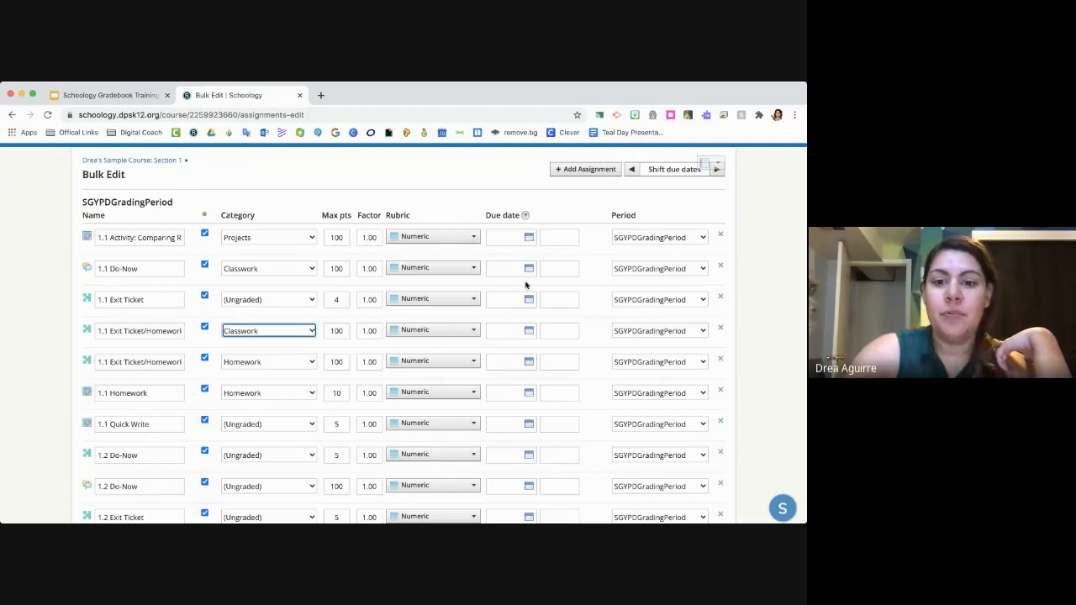
# - Look over the Bulk Edit columns and check the grading period options for the 1.1 Activity assignment
pyautogui.scroll(-10, 517, 360)
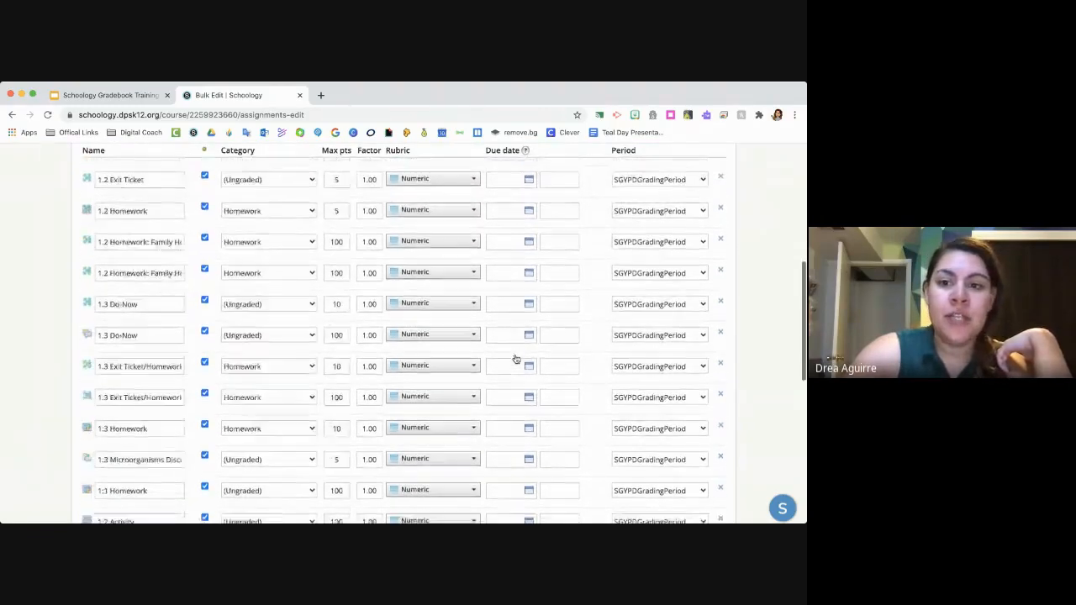
pyautogui.scroll(10, 517, 360)
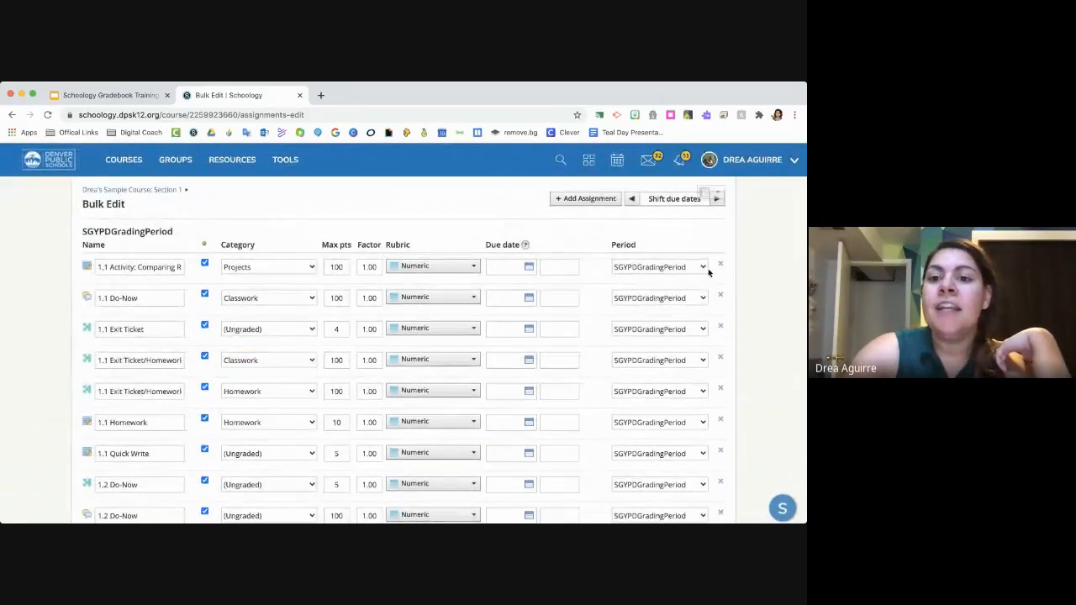
pyautogui.click(701, 267)
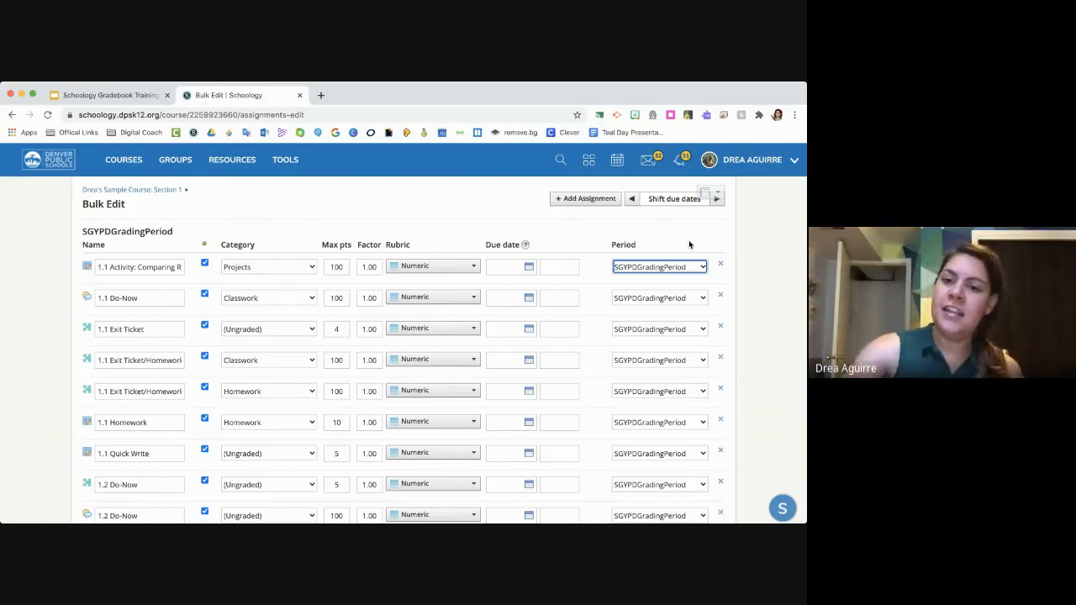
pyautogui.scroll(-1, 714, 251)
pyautogui.scroll(1, 715, 253)
pyautogui.click(704, 248)
pyautogui.click(695, 222)
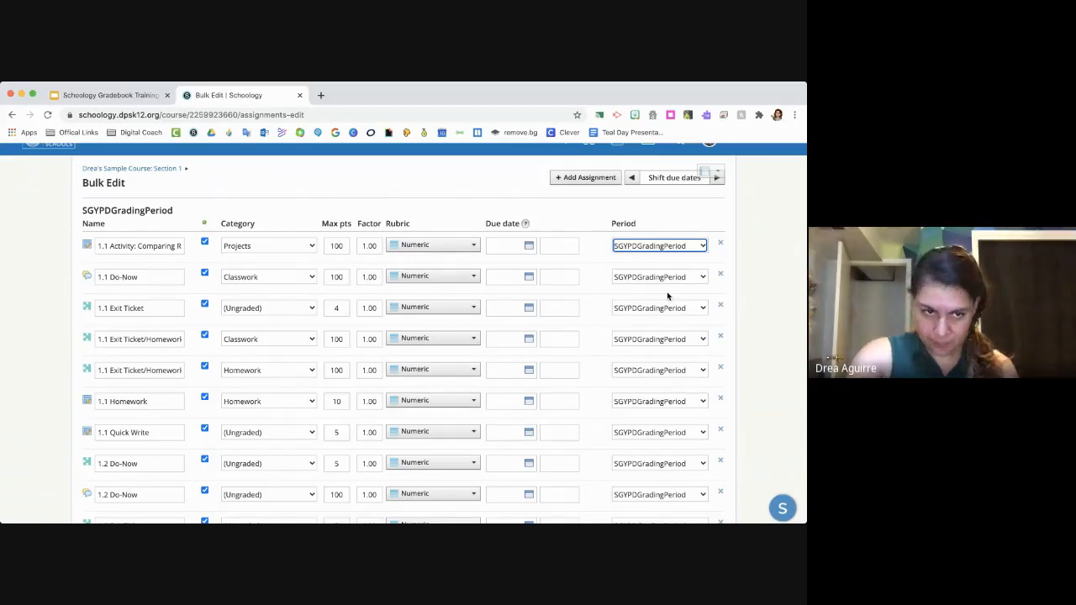
# - Start deleting the 1.1 Activity assignment from the bulk list, but cancel the deletion
pyautogui.click(721, 244)
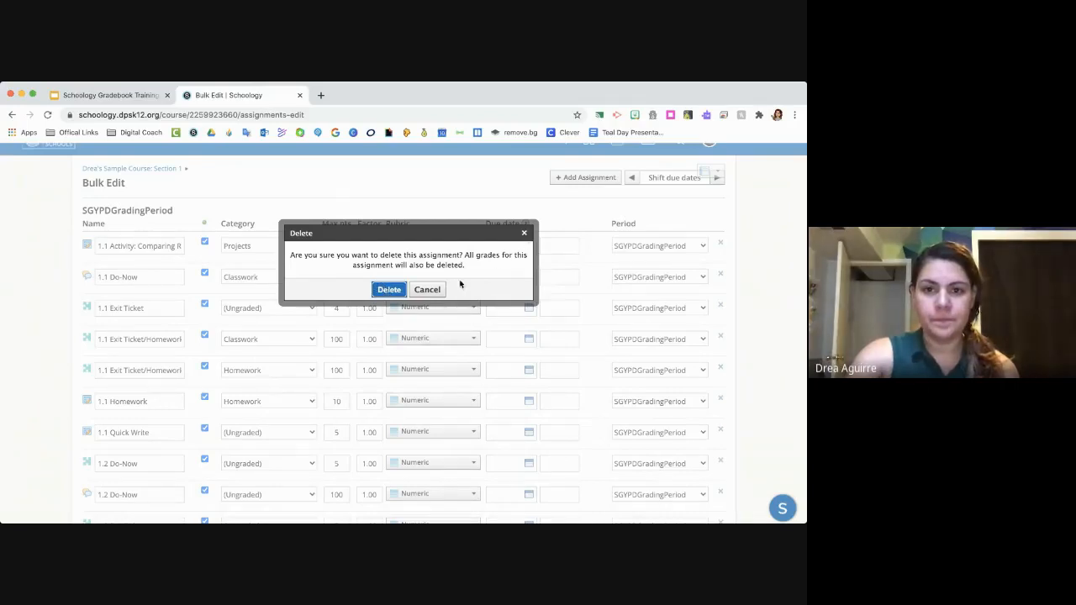
pyautogui.click(431, 292)
pyautogui.scroll(1, 444, 312)
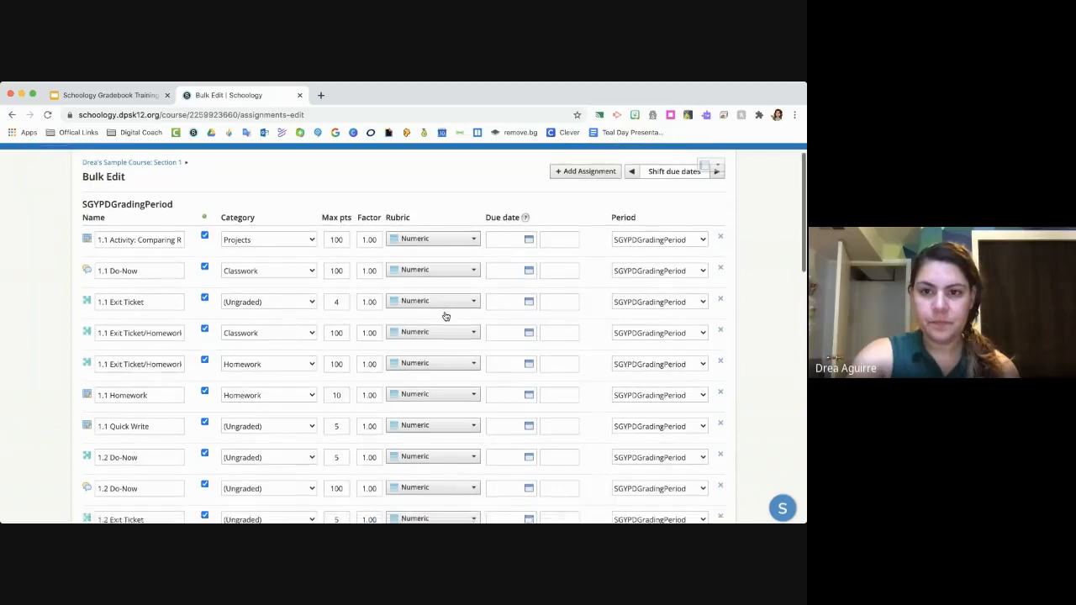
# - Leave Bulk Edit without saving and return to the course's Gradebook
pyautogui.click(156, 191)
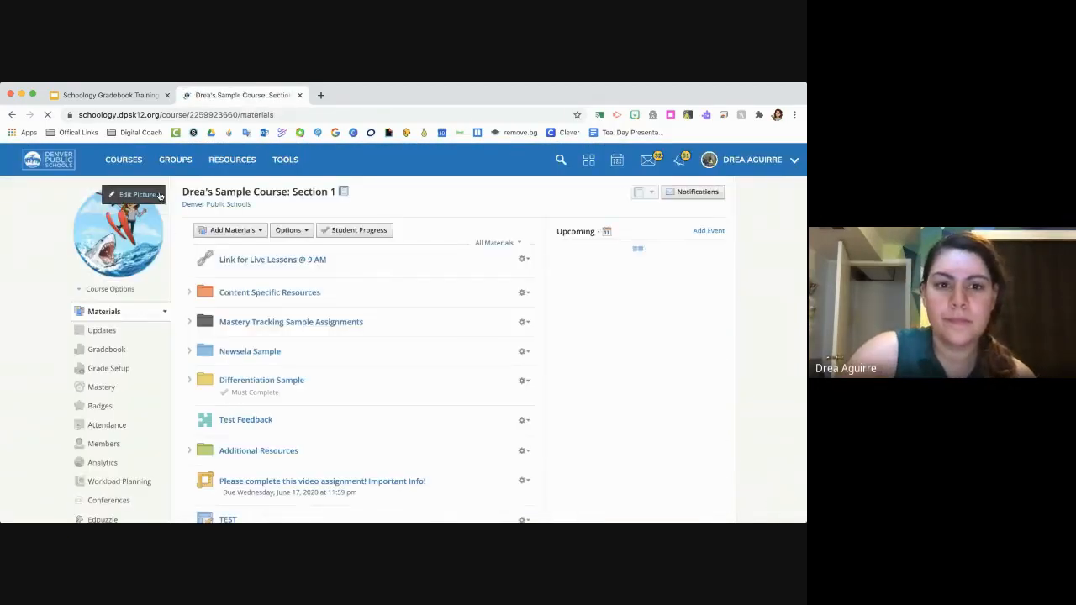
pyautogui.click(123, 351)
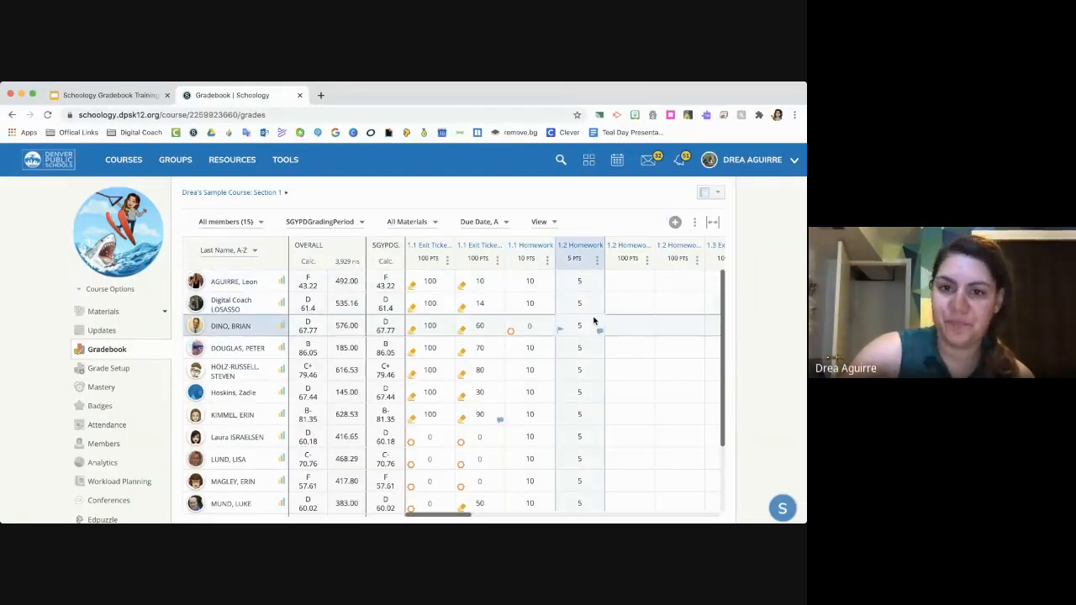
# - Switch to the Google Slides training presentation and show the "Adding Flags" slide
pyautogui.click(121, 100)
pyautogui.scroll(-2, 70, 413)
pyautogui.click(70, 412)
pyautogui.scroll(-2, 70, 413)
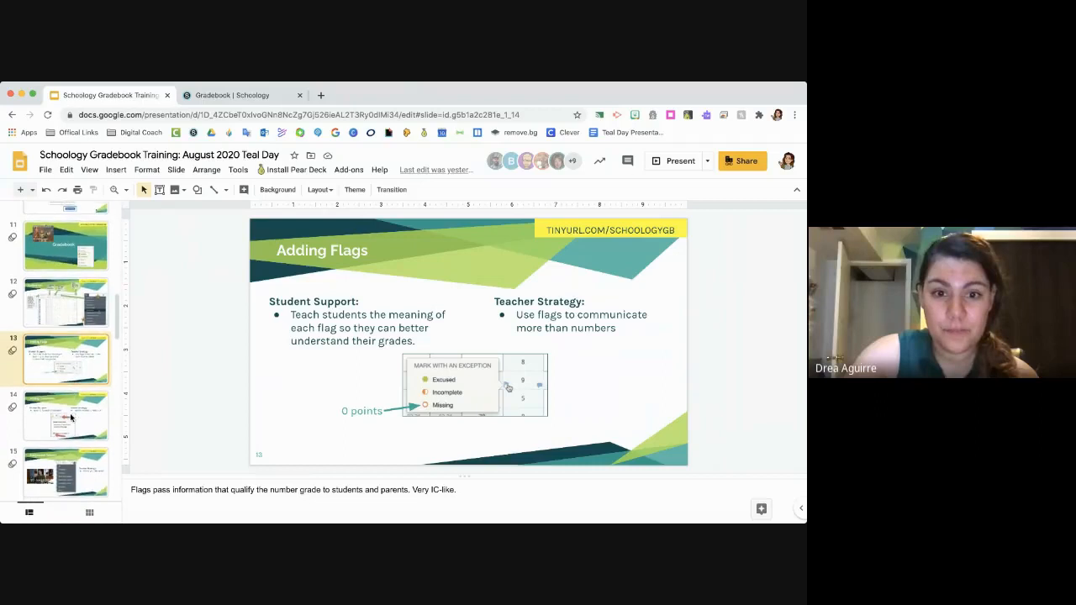
# - Switch back to the Schoology Gradebook and mark the 1.1 Homework grade directly below the first missing one as Incomplete
pyautogui.click(264, 99)
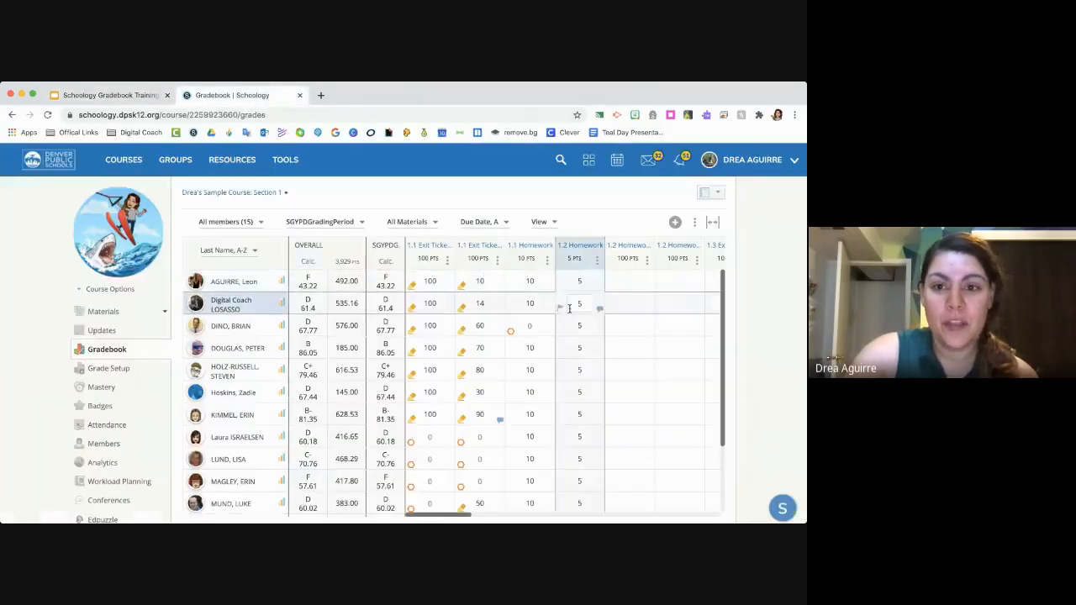
pyautogui.click(511, 333)
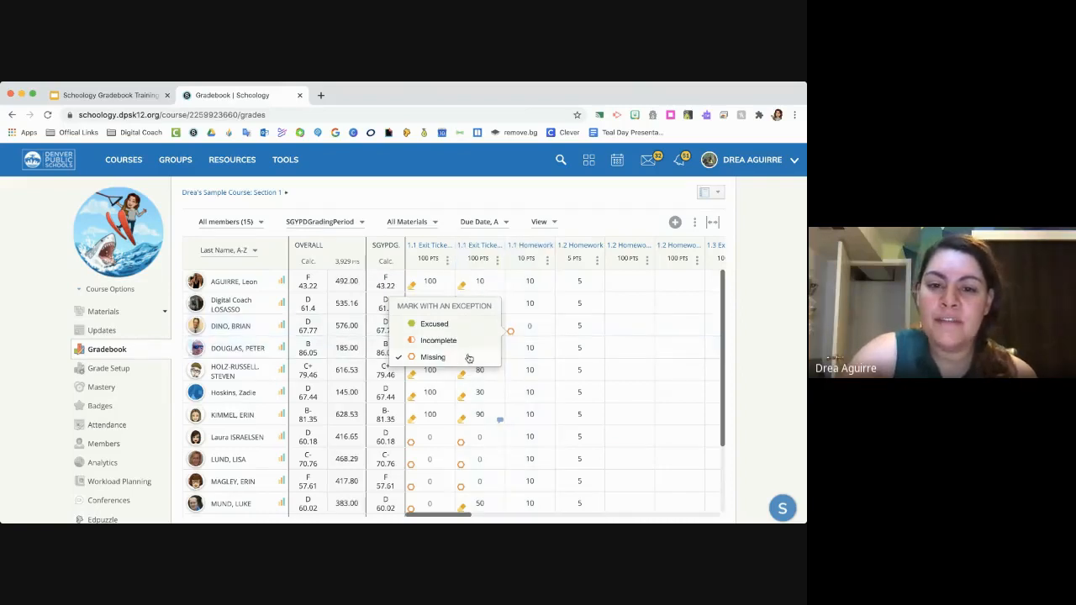
pyautogui.click(541, 332)
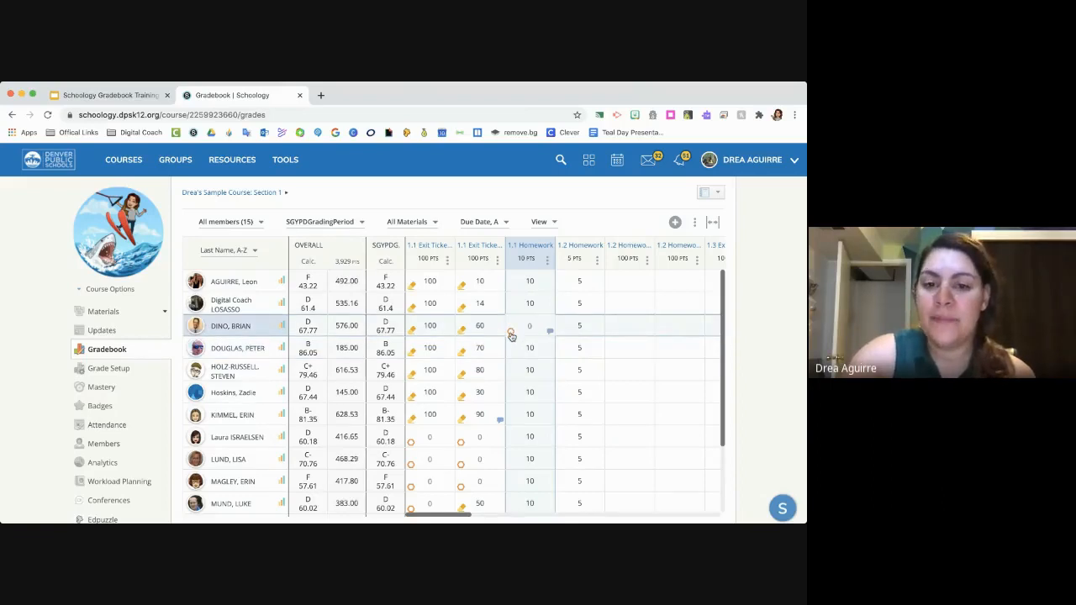
pyautogui.click(510, 333)
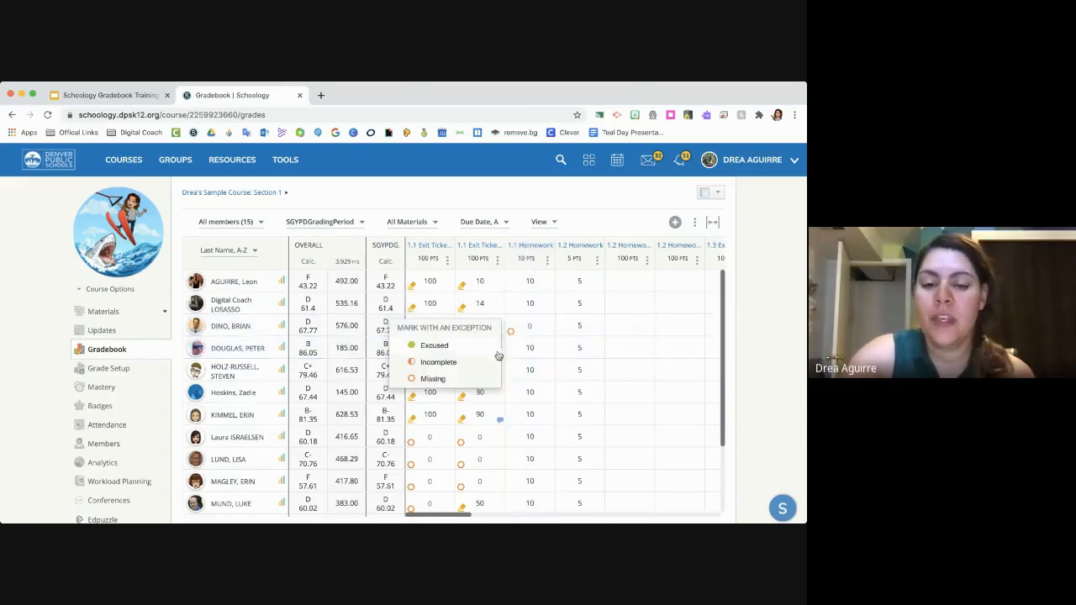
pyautogui.click(473, 362)
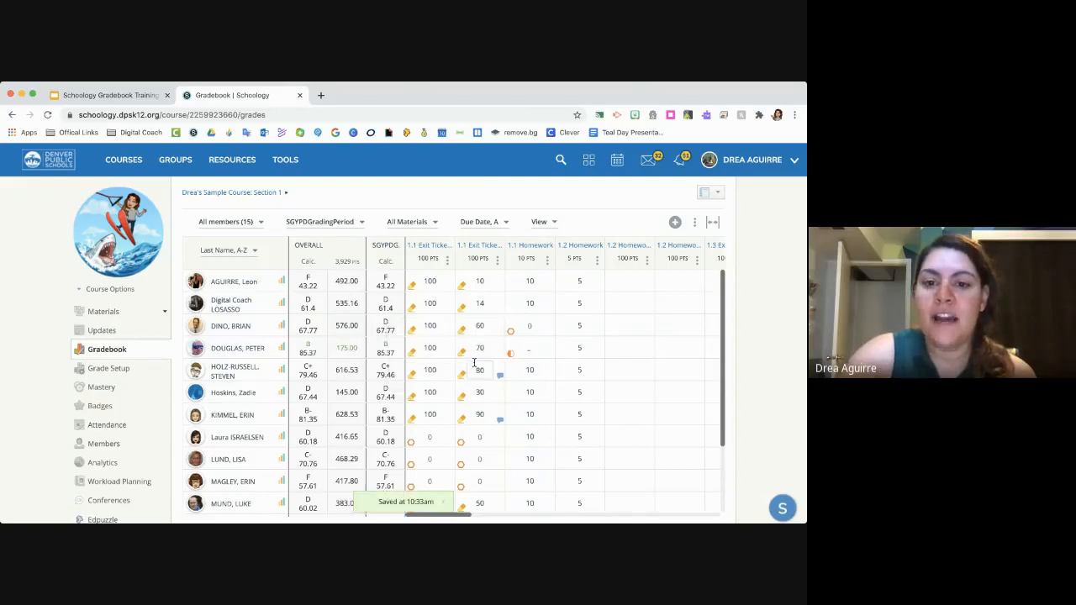
# - Clear the Incomplete exception from the fourth student's 1.1 Homework grade and mark it as Incomplete again
pyautogui.click(510, 354)
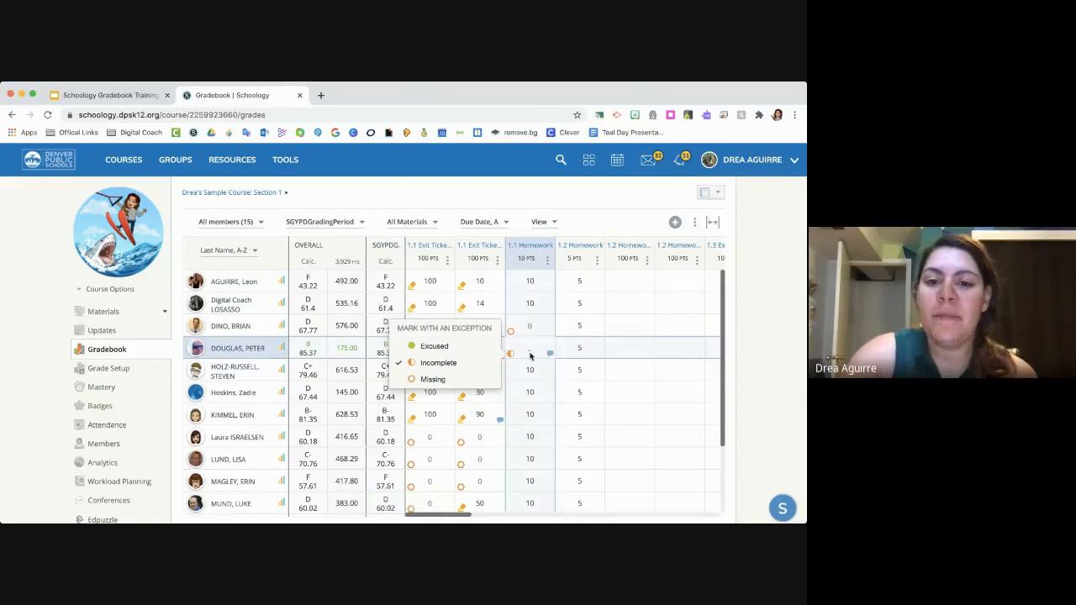
pyautogui.click(461, 362)
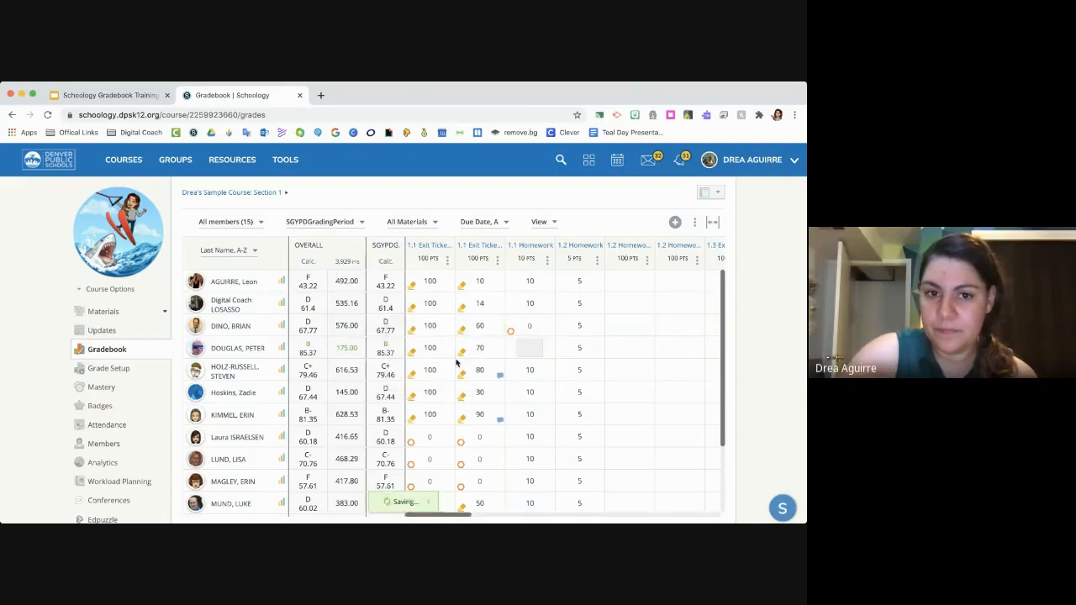
pyautogui.click(511, 353)
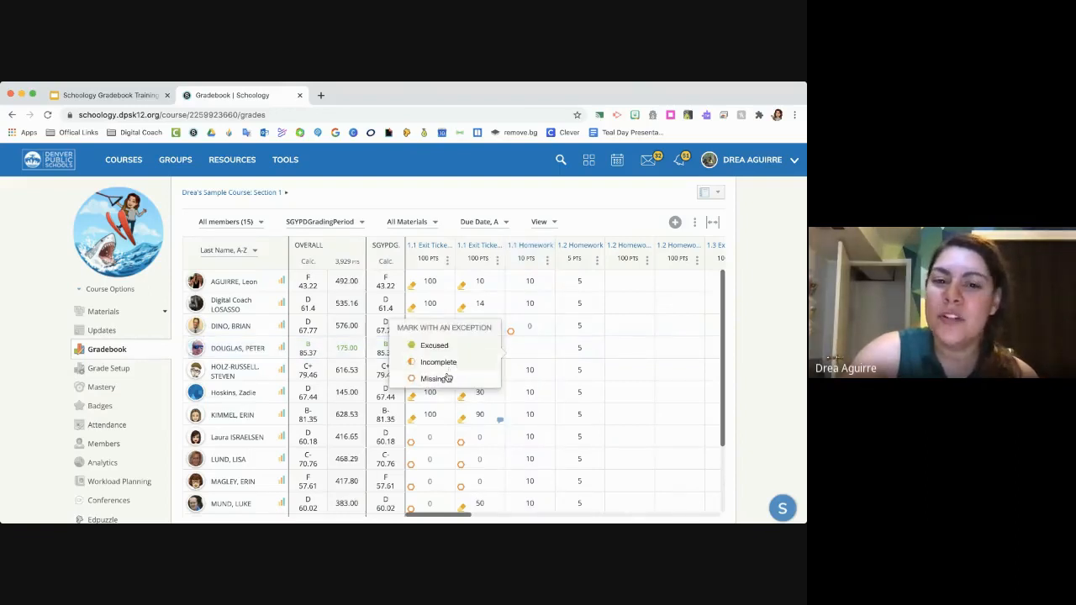
pyautogui.click(442, 362)
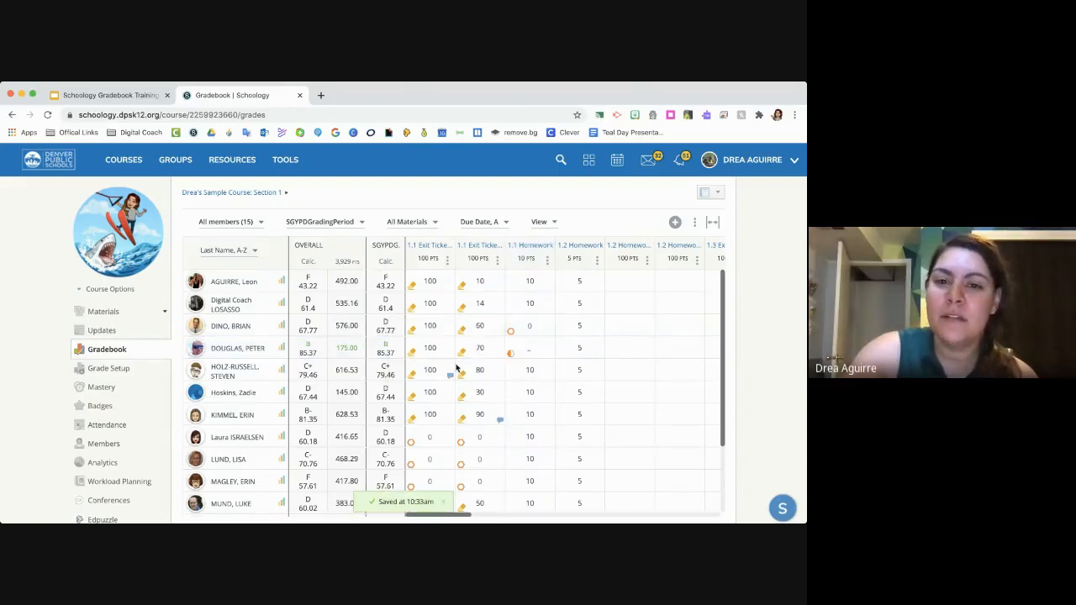
# - Remove the Incomplete exception from the fourth student's 1.1 Homework grade and enter a score of 5
pyautogui.click(512, 354)
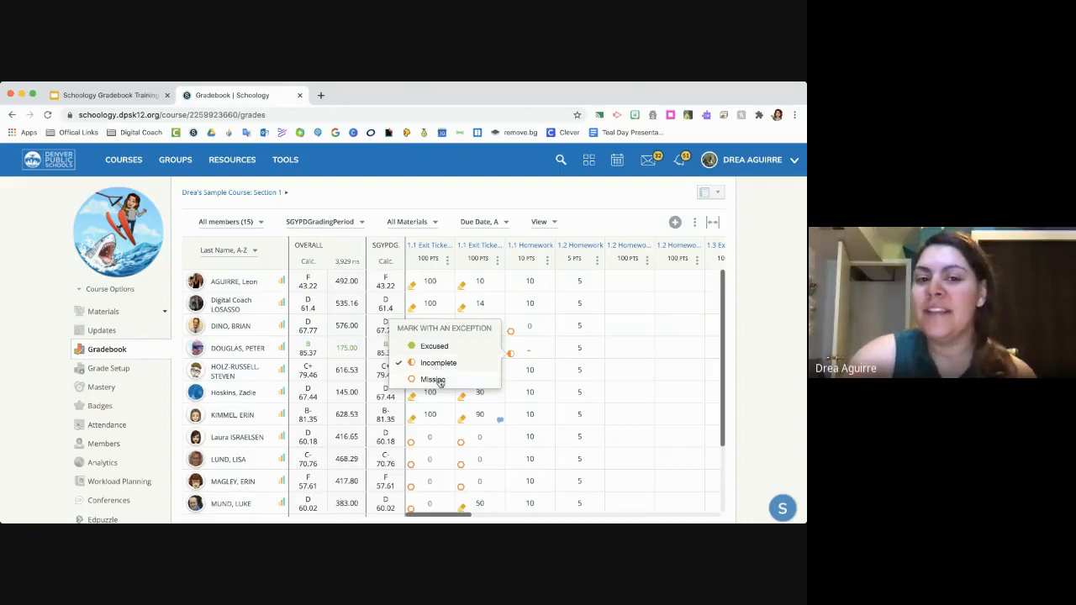
pyautogui.click(415, 366)
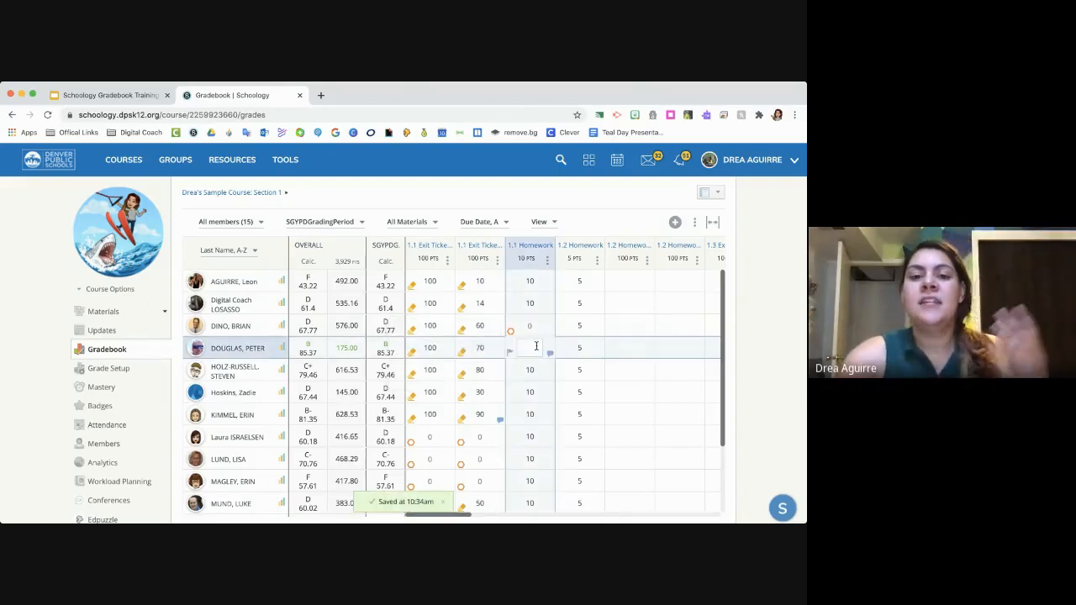
pyautogui.click(531, 348)
pyautogui.write('5')
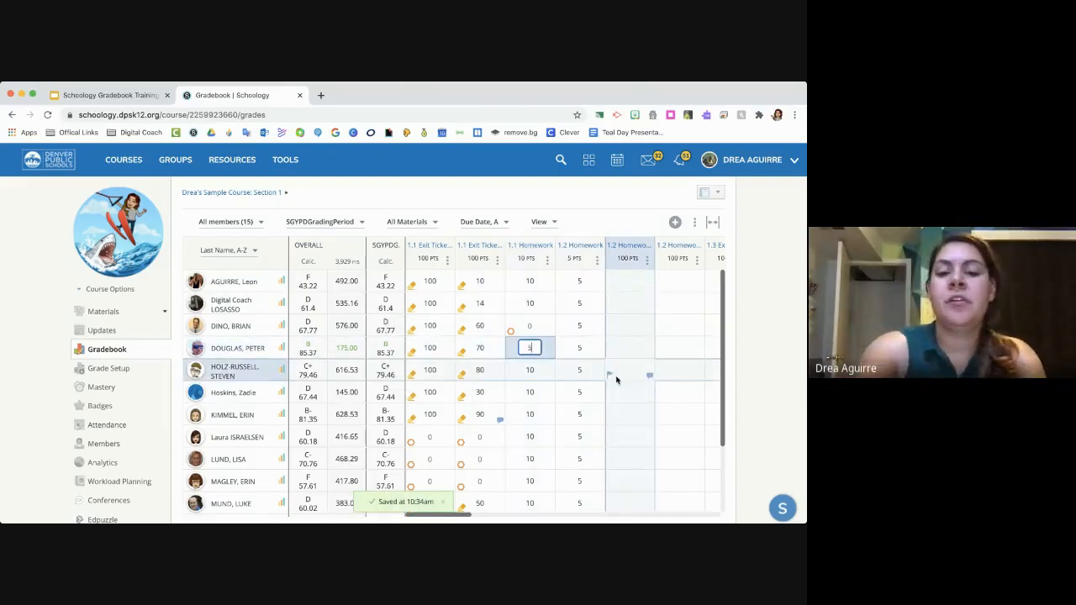
# - Add the grade comment "Only completed half of the assignment" to the fourth student's 1.1 Homework grade and display it to the student
pyautogui.click(549, 358)
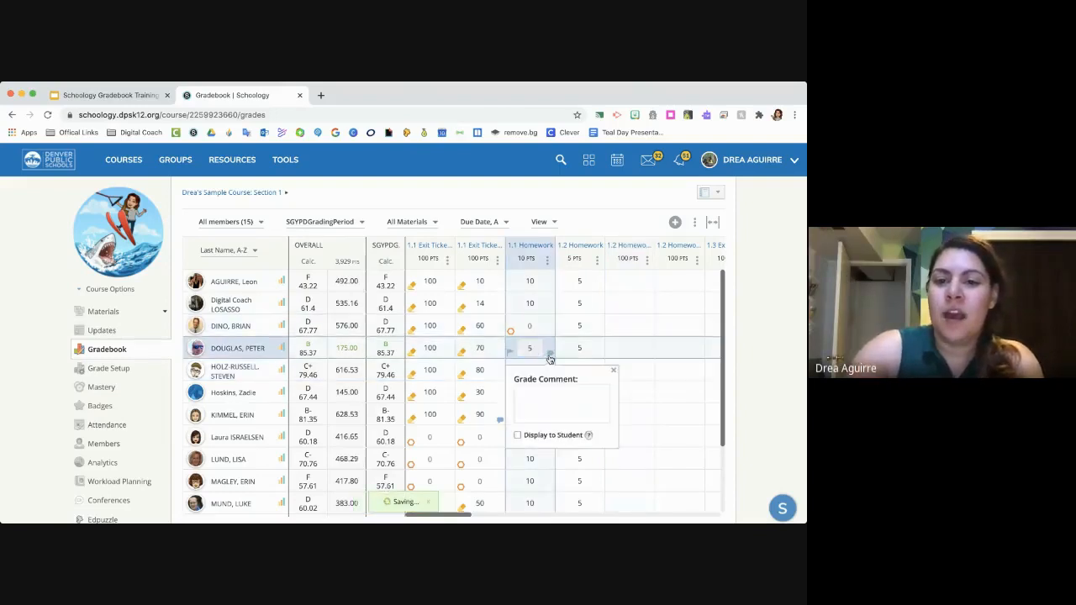
pyautogui.click(554, 396)
pyautogui.write('Only completed')
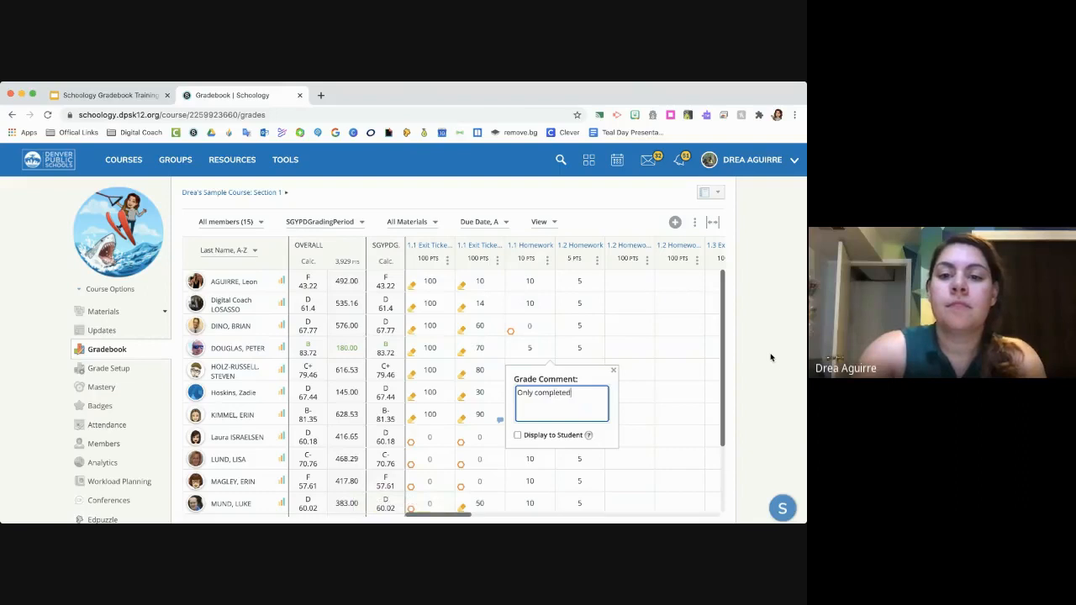
pyautogui.write(' half of the assignment')
pyautogui.click(518, 435)
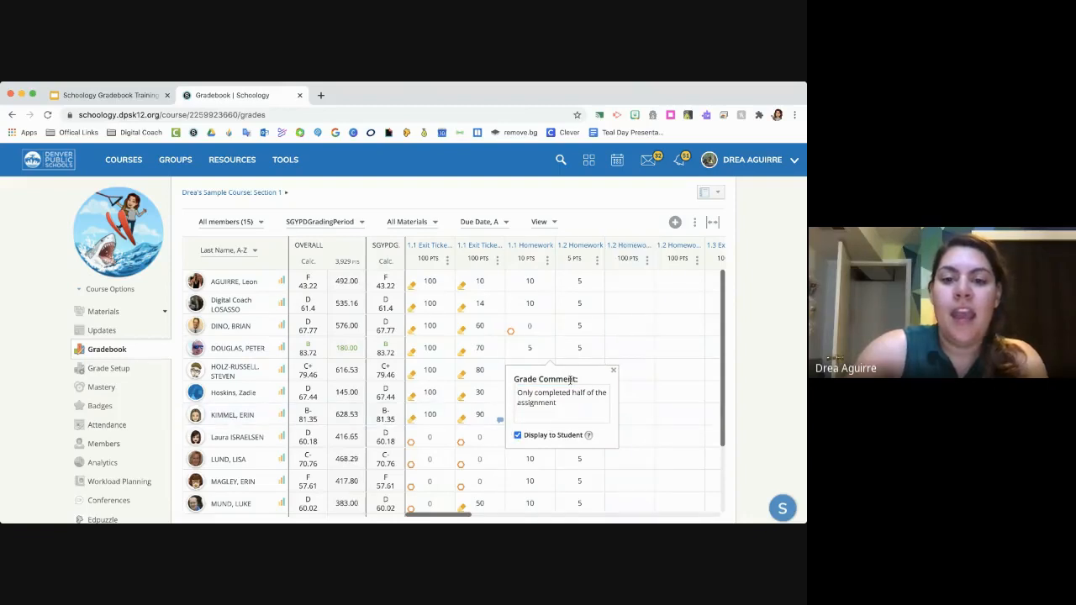
# - Close the grade comment and mark the fourth student's 1.1 Homework grade as Excused
pyautogui.click(532, 348)
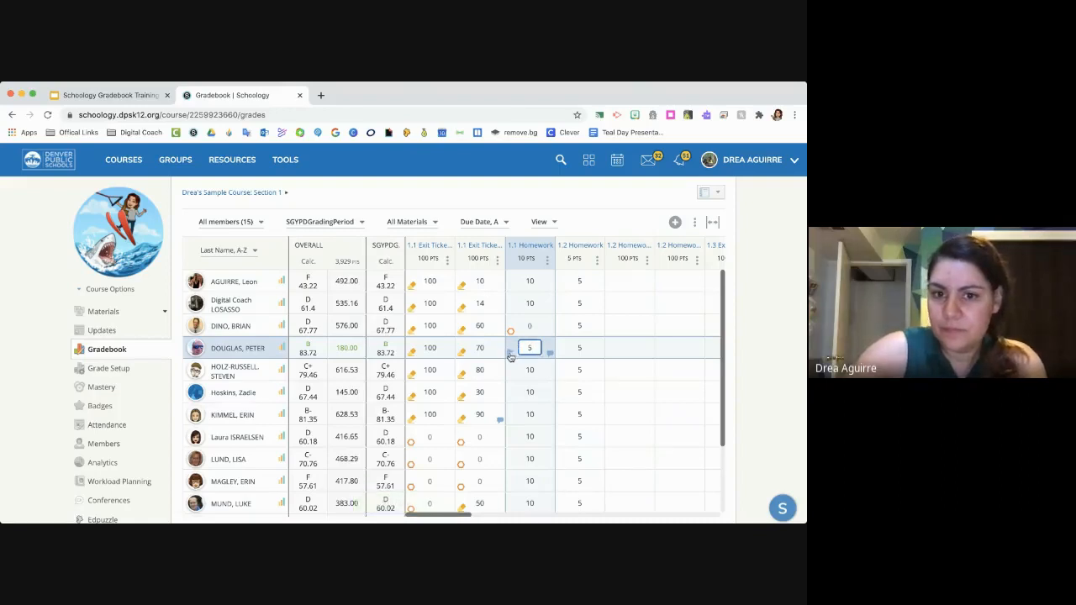
pyautogui.click(510, 354)
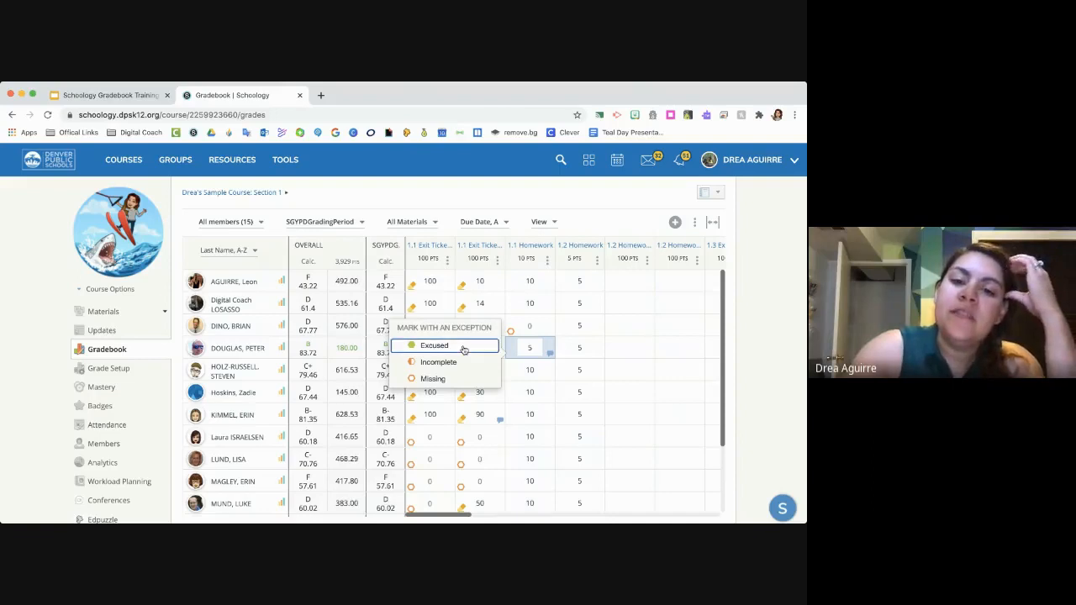
pyautogui.click(434, 346)
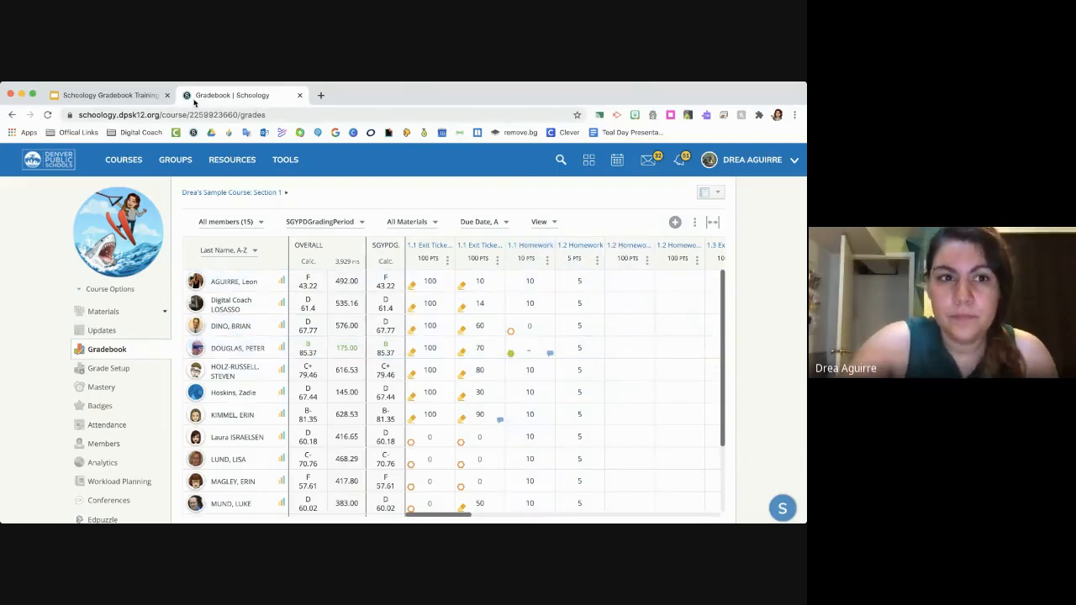
# - Switch to the Google Slides training presentation and show the "Adding Comments" and "Assignment Options" slides
pyautogui.click(141, 96)
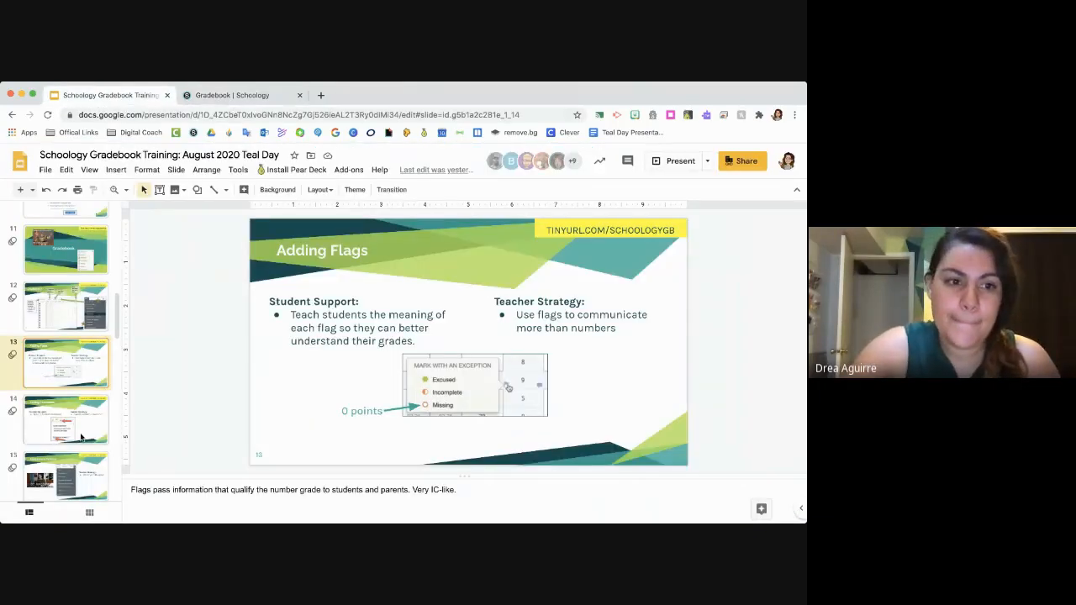
pyautogui.click(82, 435)
pyautogui.scroll(-3, 82, 434)
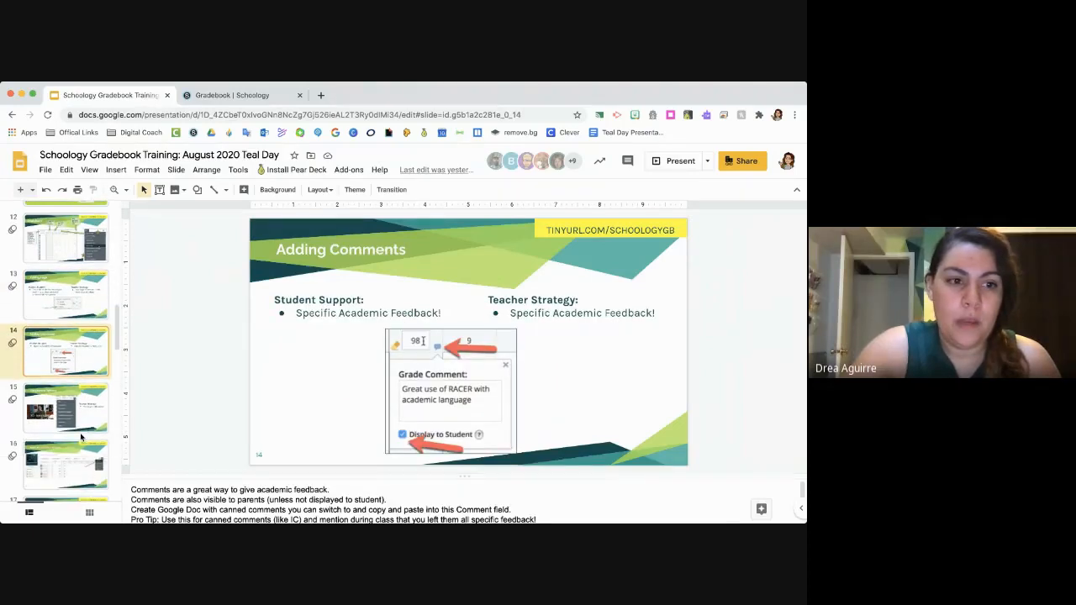
pyautogui.click(81, 417)
pyautogui.scroll(-3, 81, 417)
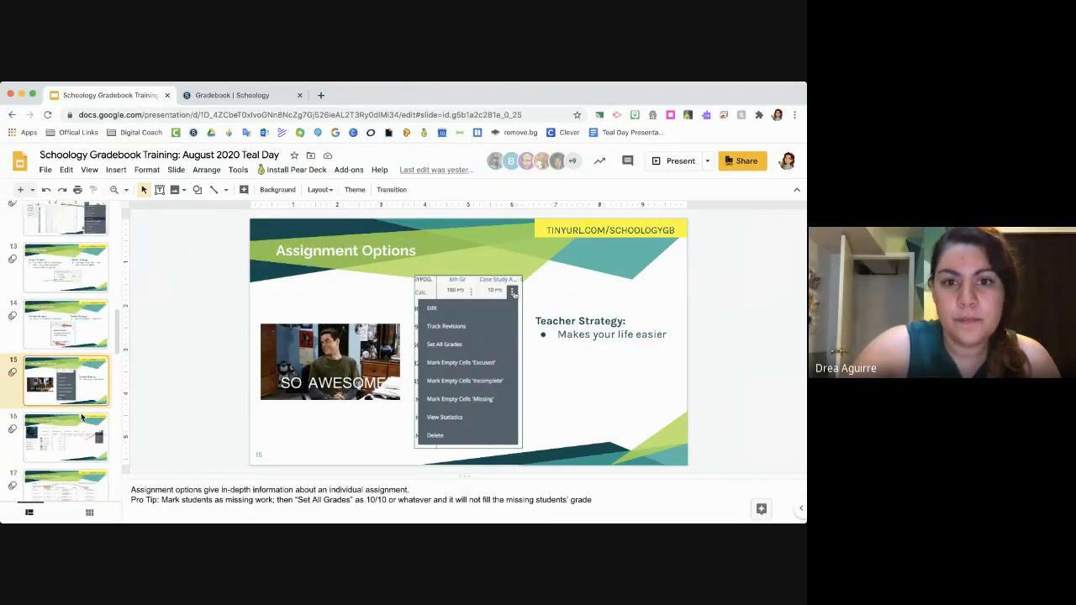
pyautogui.scroll(-1, 82, 417)
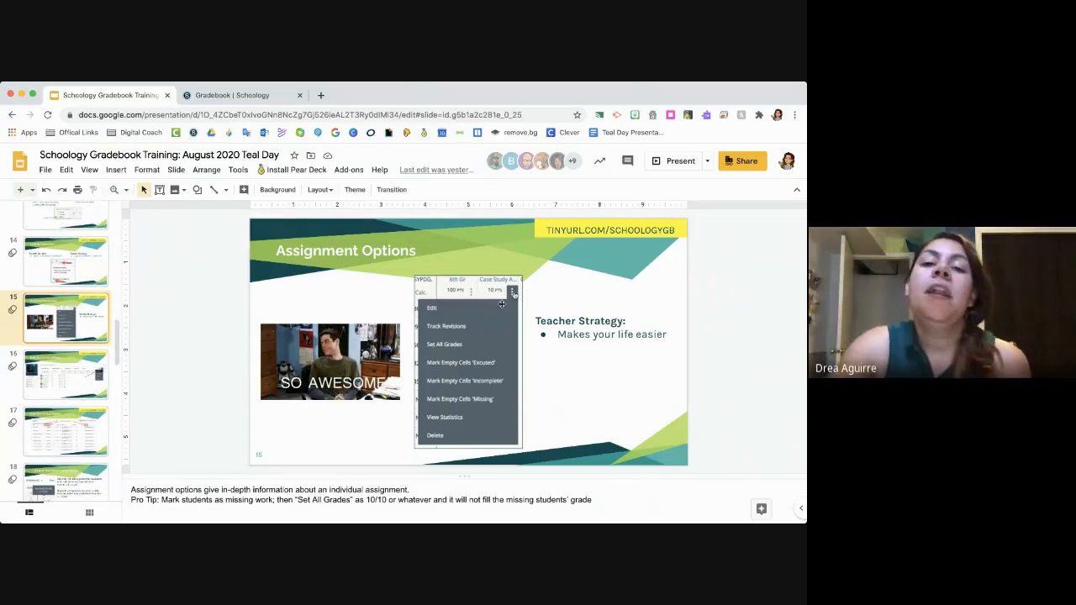
# - Switch back to the Schoology Gradebook and compare the assignment options of the Exit Ticket columns with those of 1.3 Homework
pyautogui.click(250, 95)
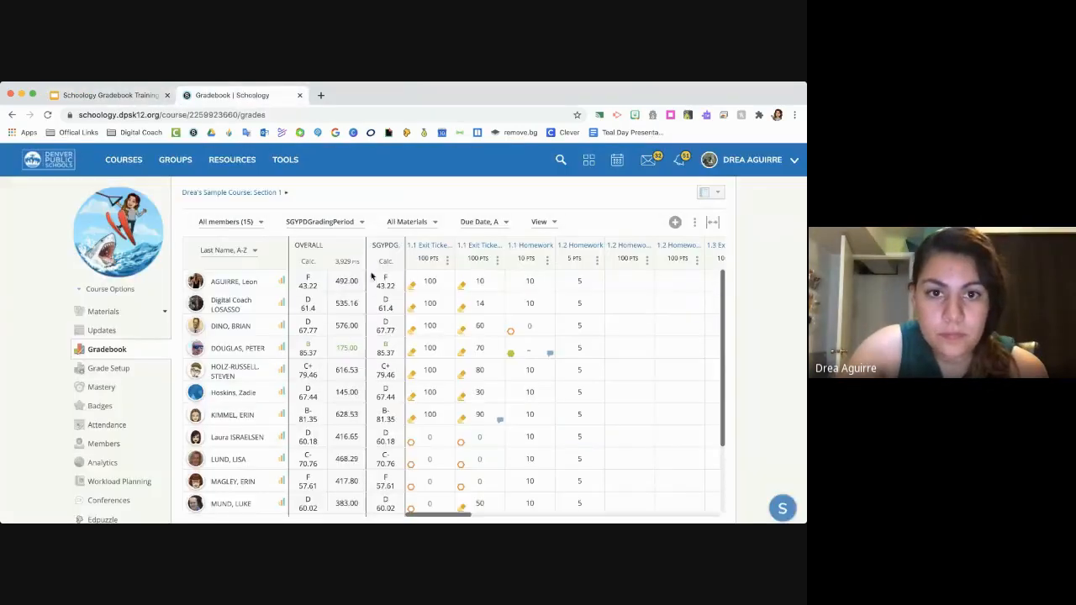
pyautogui.click(446, 260)
pyautogui.click(497, 260)
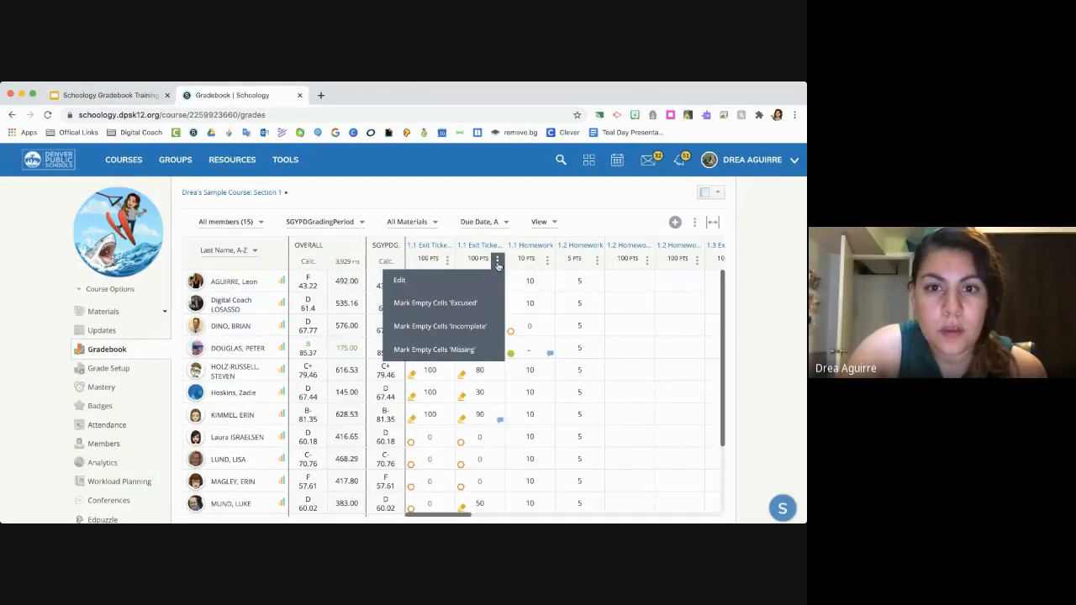
pyautogui.hscroll(5, 576, 290)
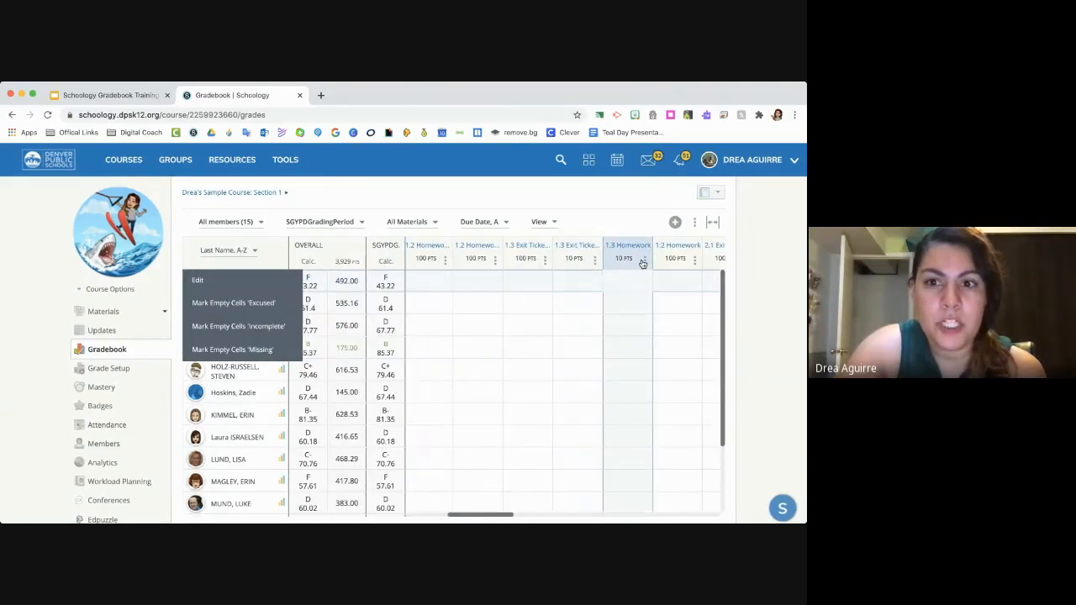
pyautogui.click(643, 261)
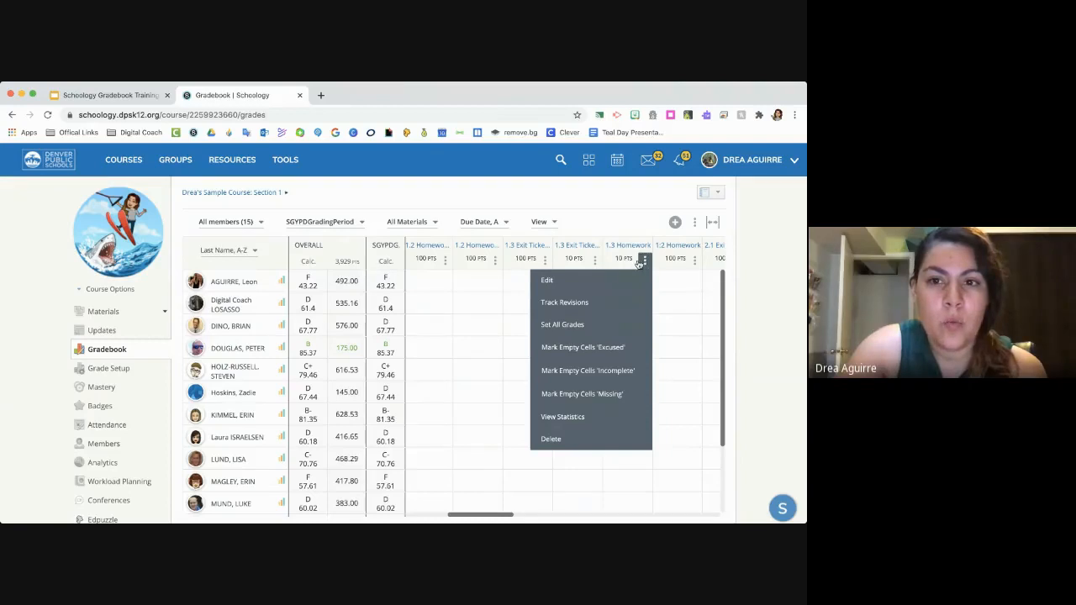
pyautogui.click(544, 262)
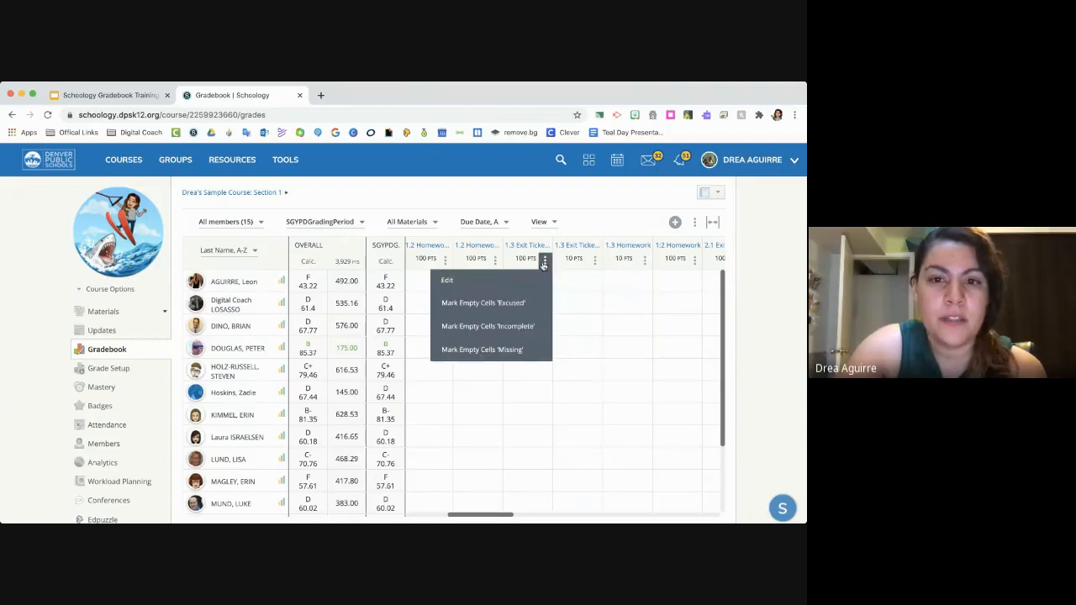
pyautogui.click(645, 260)
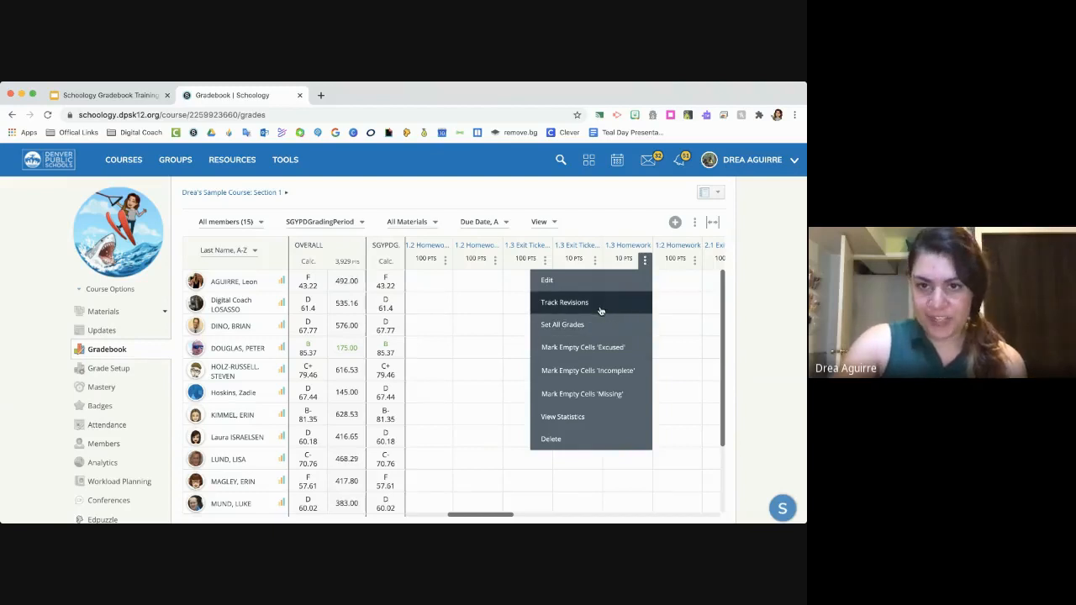
pyautogui.click(665, 306)
pyautogui.click(636, 283)
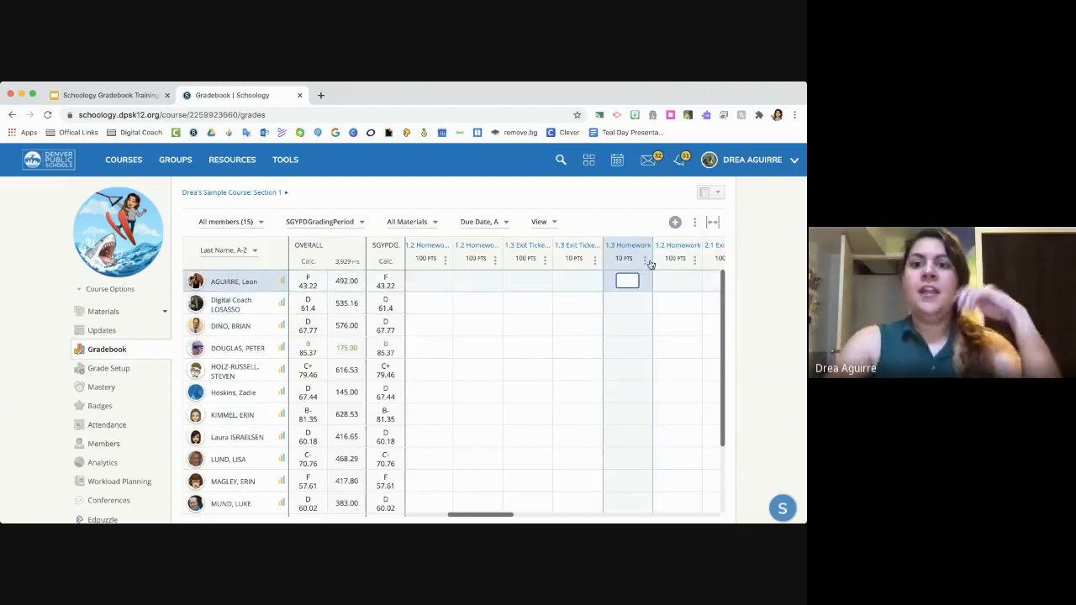
pyautogui.click(645, 262)
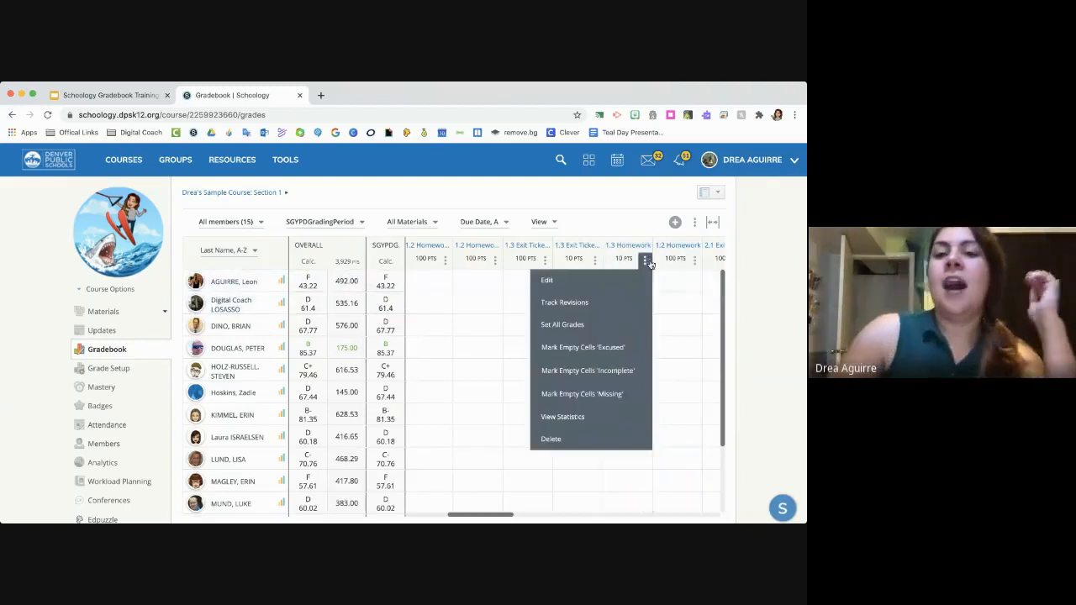
pyautogui.click(599, 327)
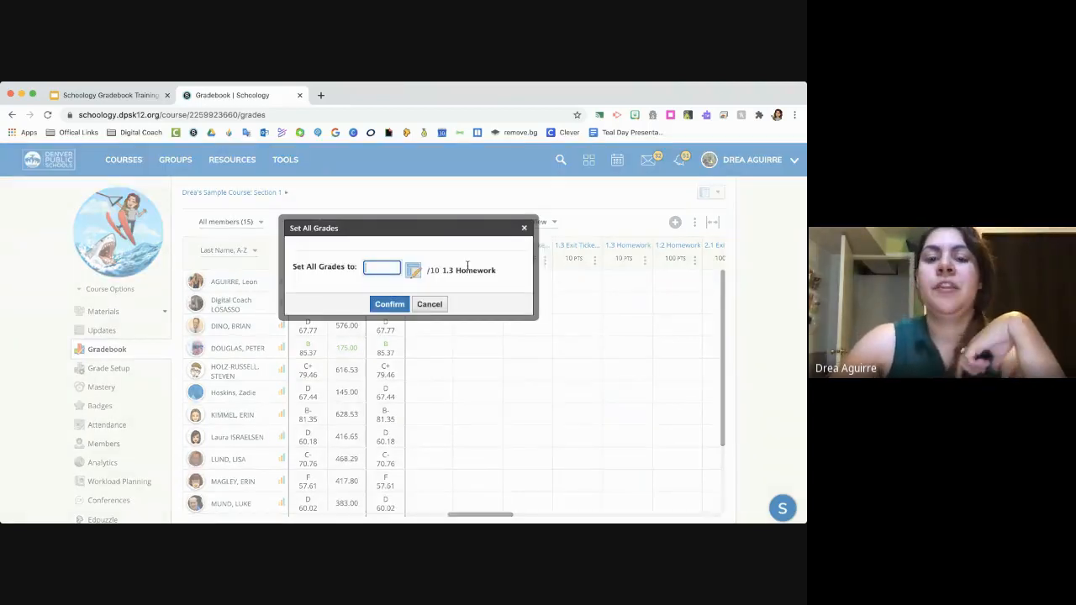
pyautogui.click(523, 229)
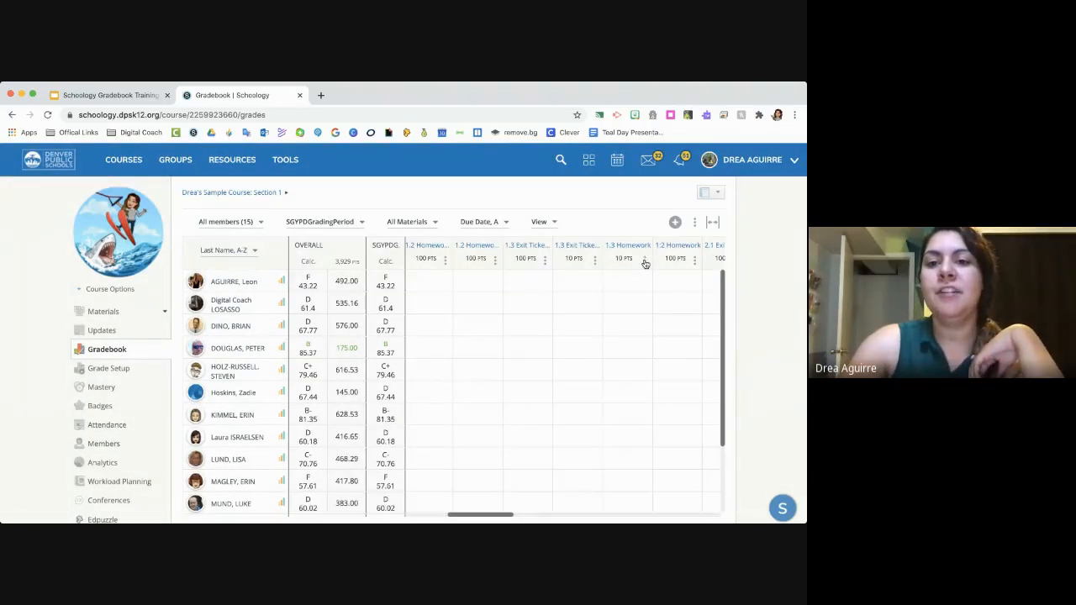
# - Set all grades for the 1.3 Homework assignment to 10 and check the filled column
pyautogui.click(645, 262)
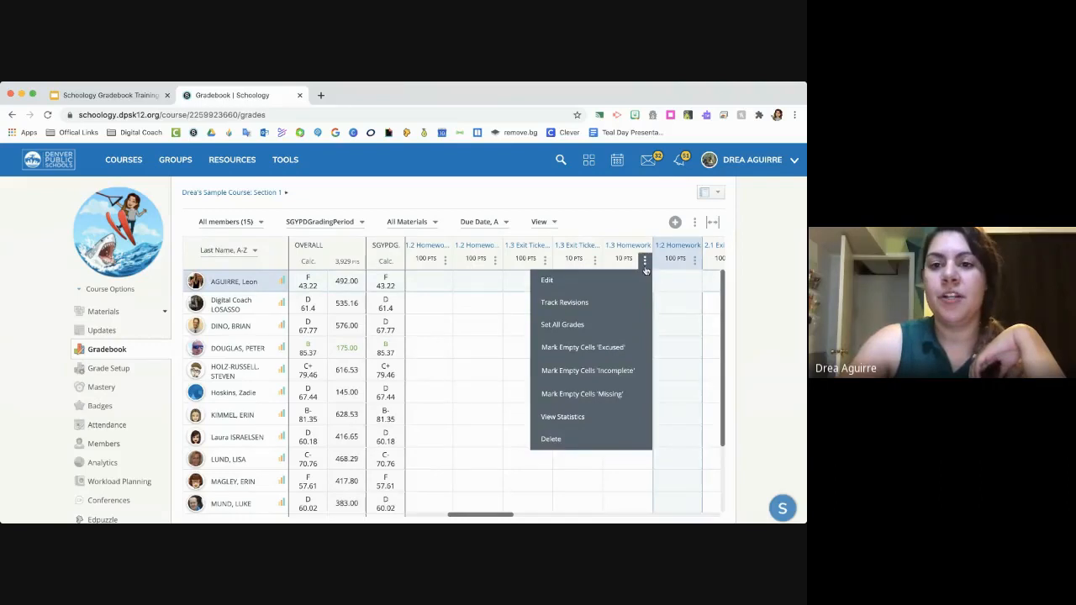
pyautogui.click(618, 330)
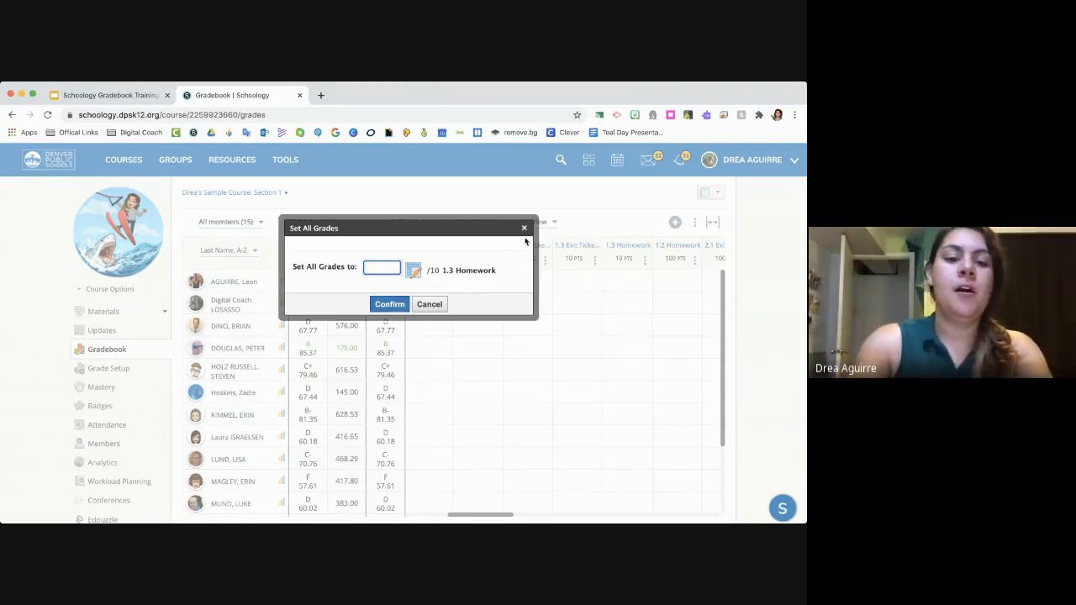
pyautogui.write('10')
pyautogui.click(391, 304)
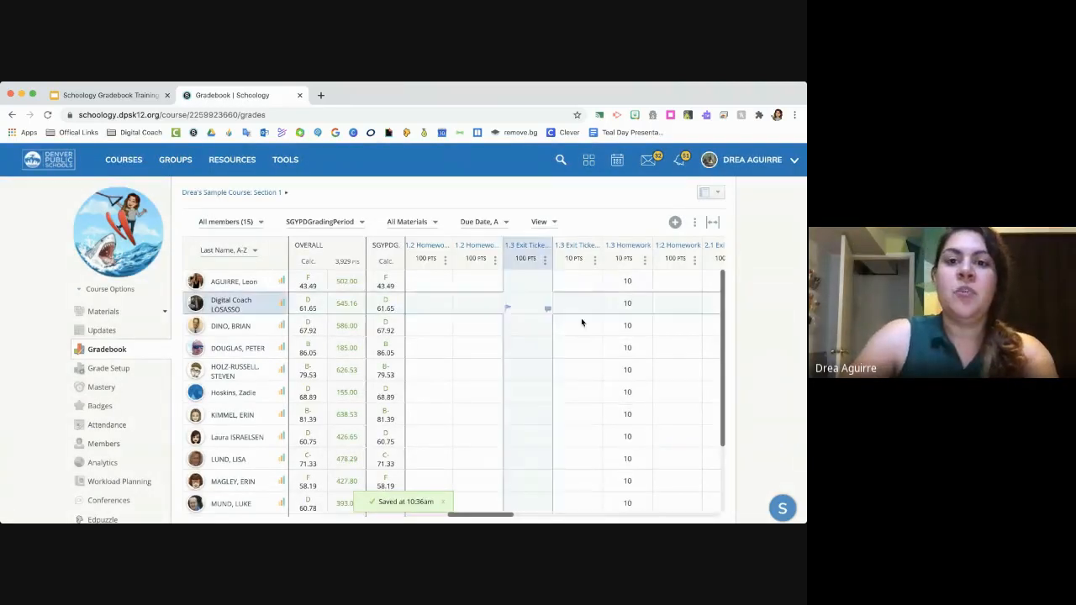
pyautogui.scroll(-2, 626, 346)
pyautogui.scroll(2, 621, 347)
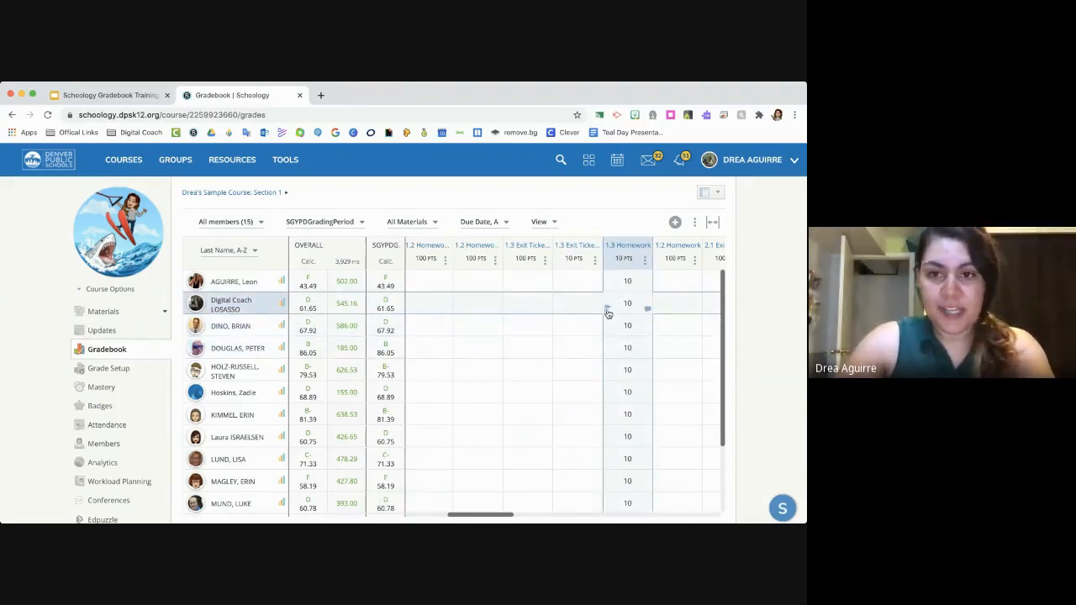
# - Mark the second student's 1.3 Homework grade as Missing
pyautogui.click(607, 310)
pyautogui.click(547, 334)
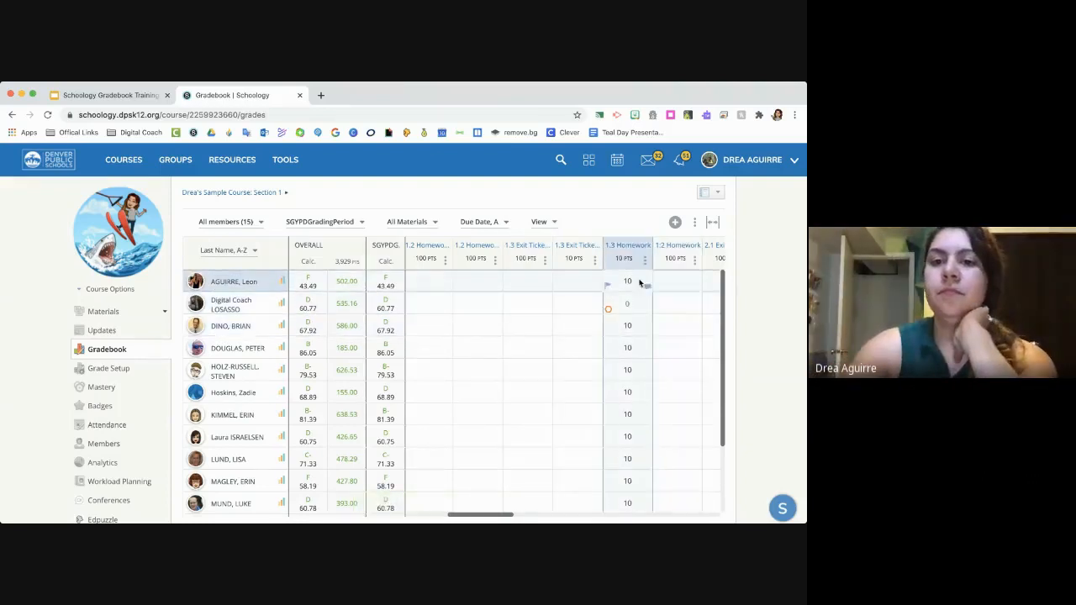
# - Clear the Missing exception from the second student's 1.3 Homework grade and enter a score of 8
pyautogui.click(609, 311)
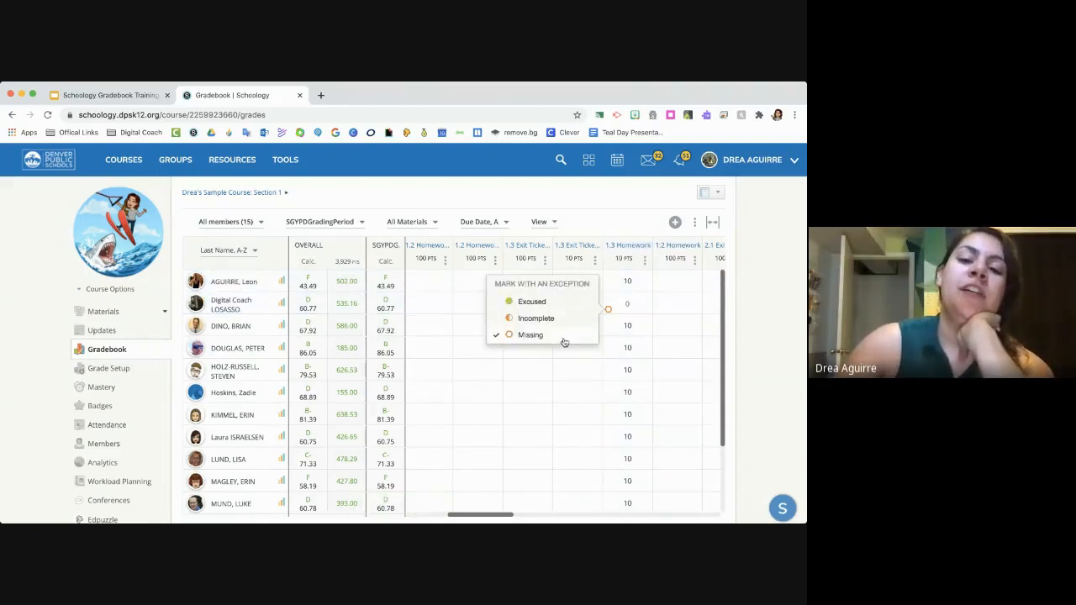
pyautogui.click(565, 336)
pyautogui.click(625, 304)
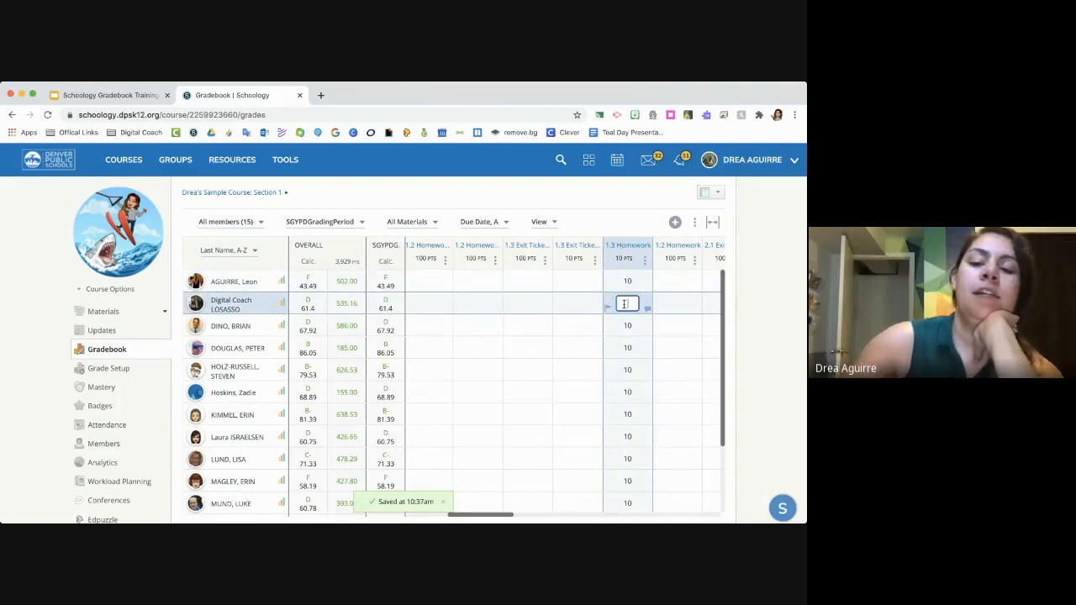
pyautogui.write('8')
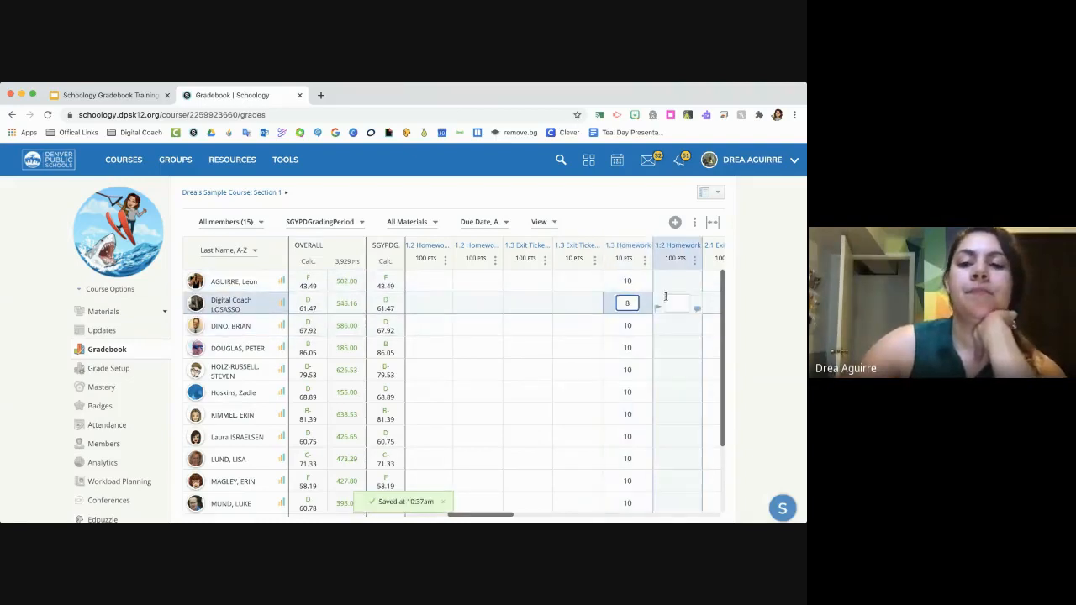
pyautogui.click(644, 259)
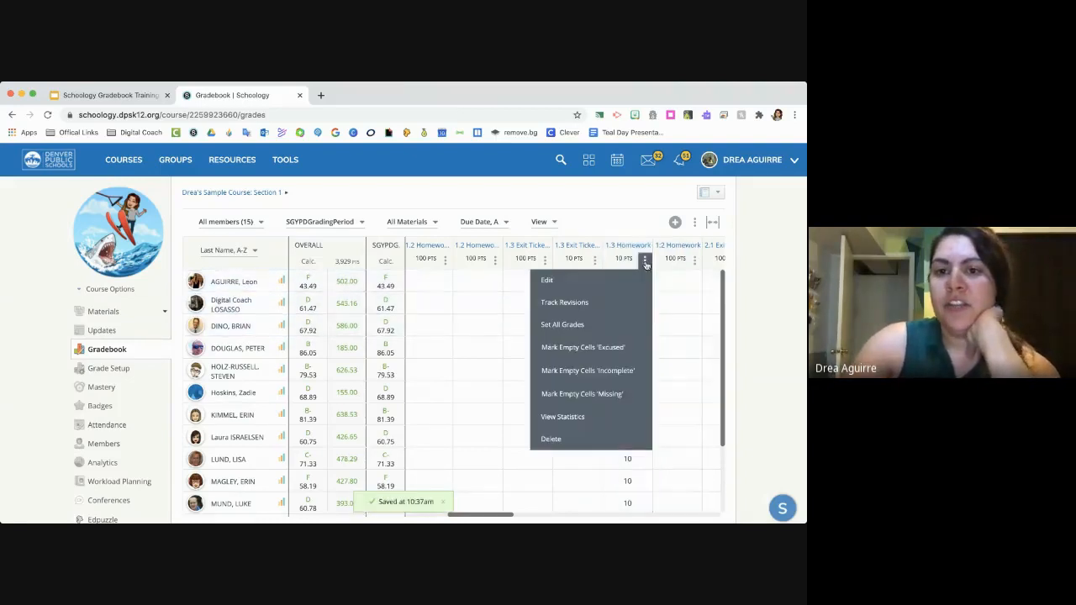
pyautogui.click(617, 305)
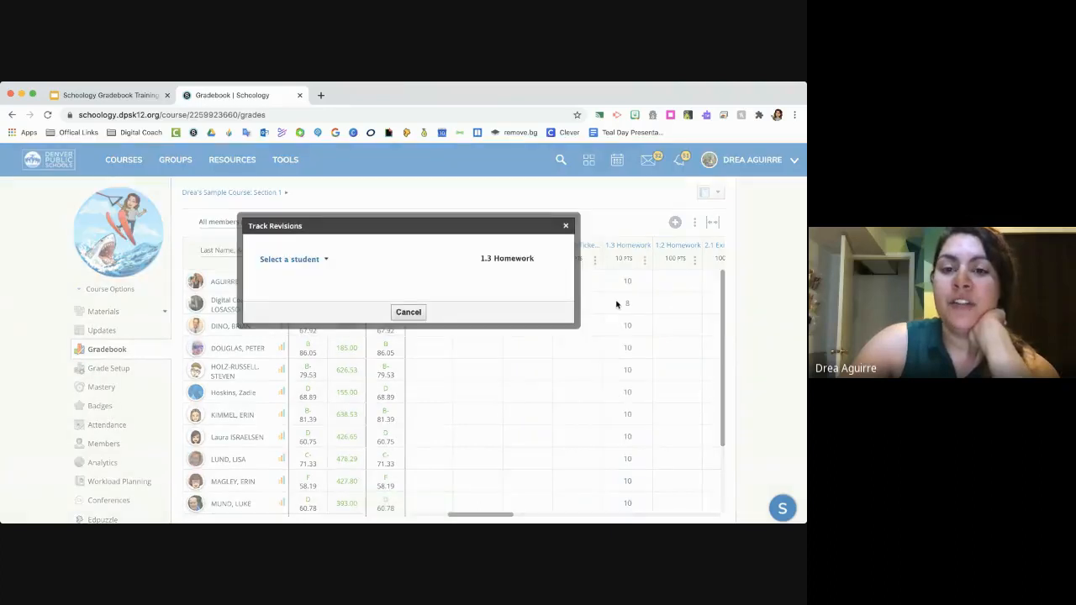
pyautogui.click(566, 226)
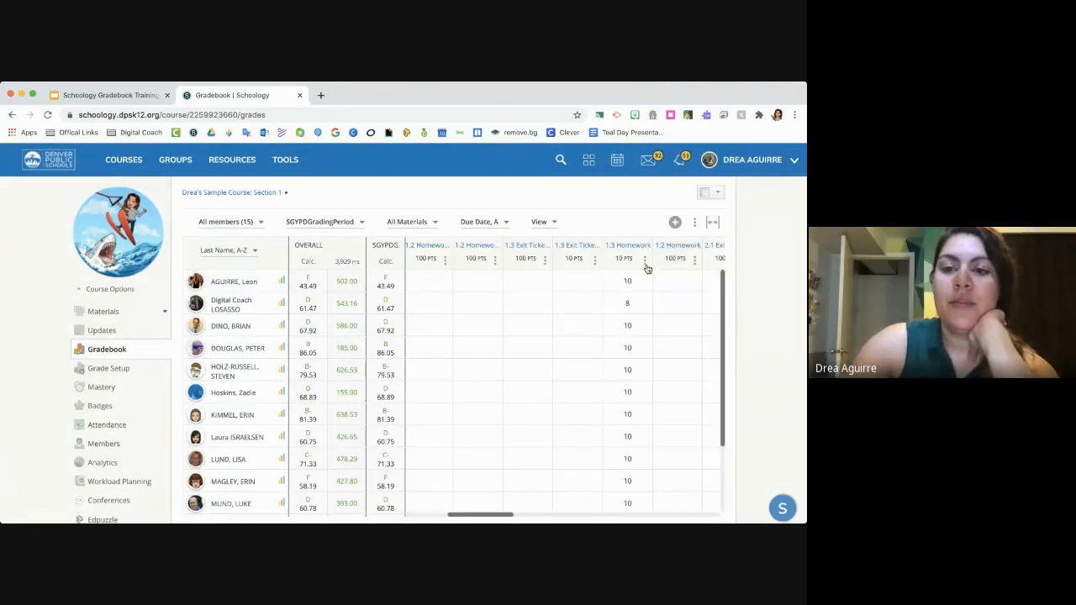
# - Review the second student's grade revision history for the 1.3 Homework assignment, and close it without reverting anything
pyautogui.click(645, 263)
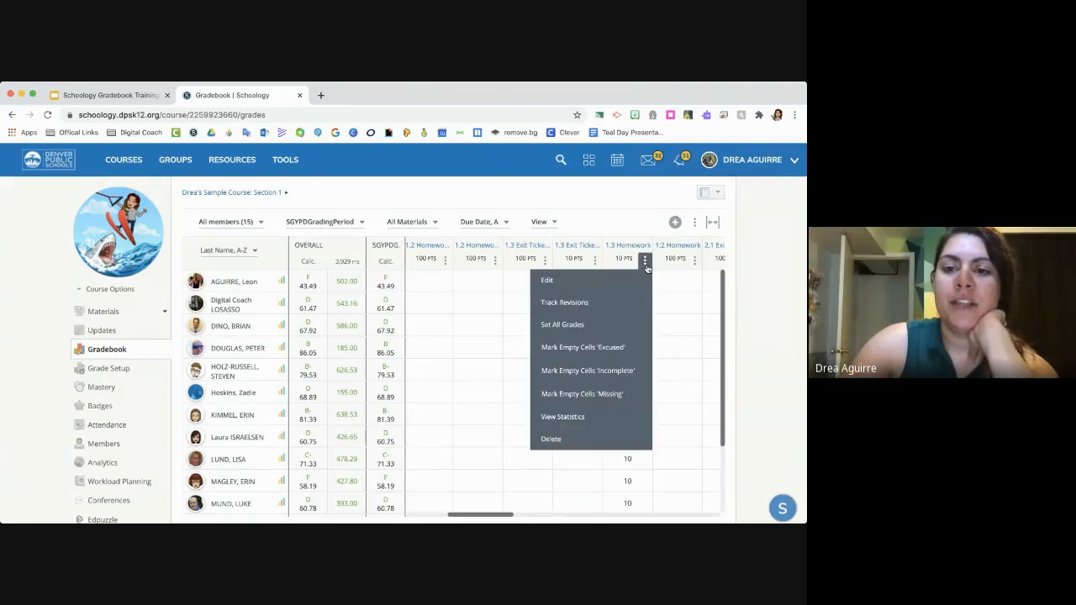
pyautogui.click(614, 314)
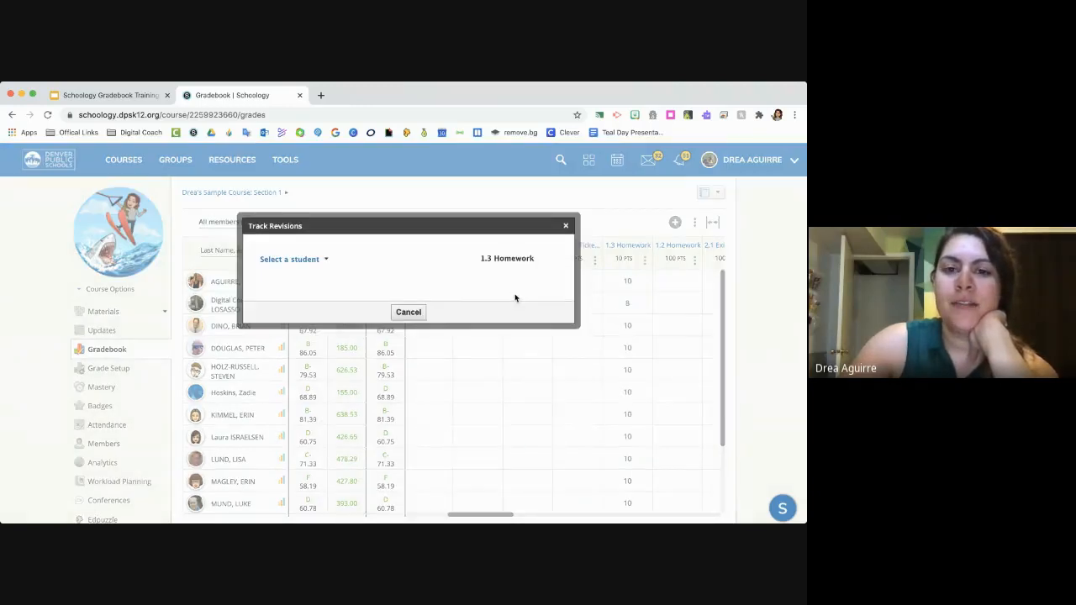
pyautogui.click(326, 260)
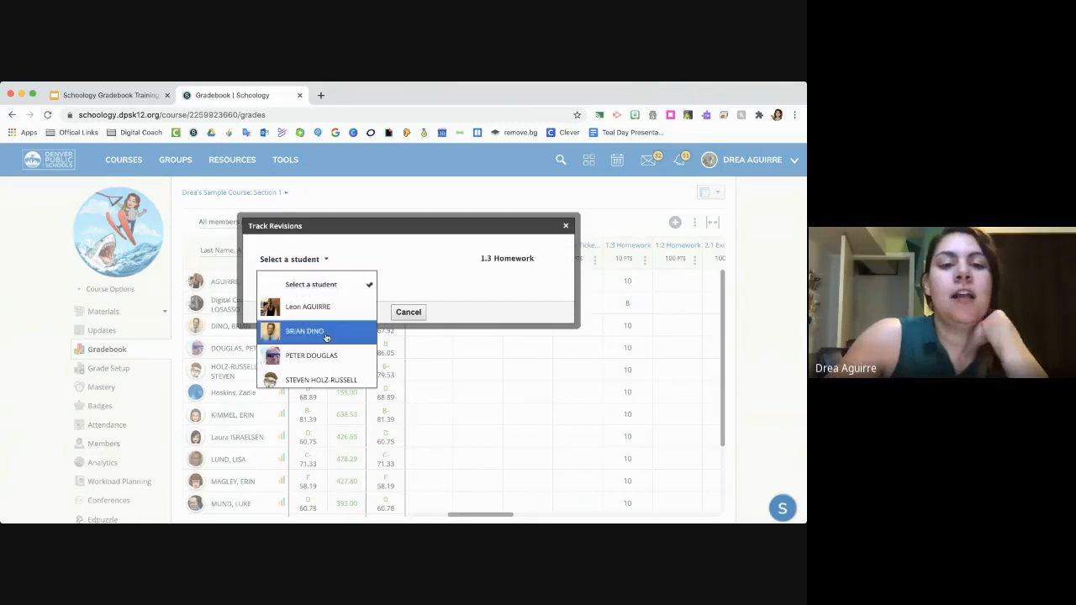
pyautogui.scroll(-5, 326, 347)
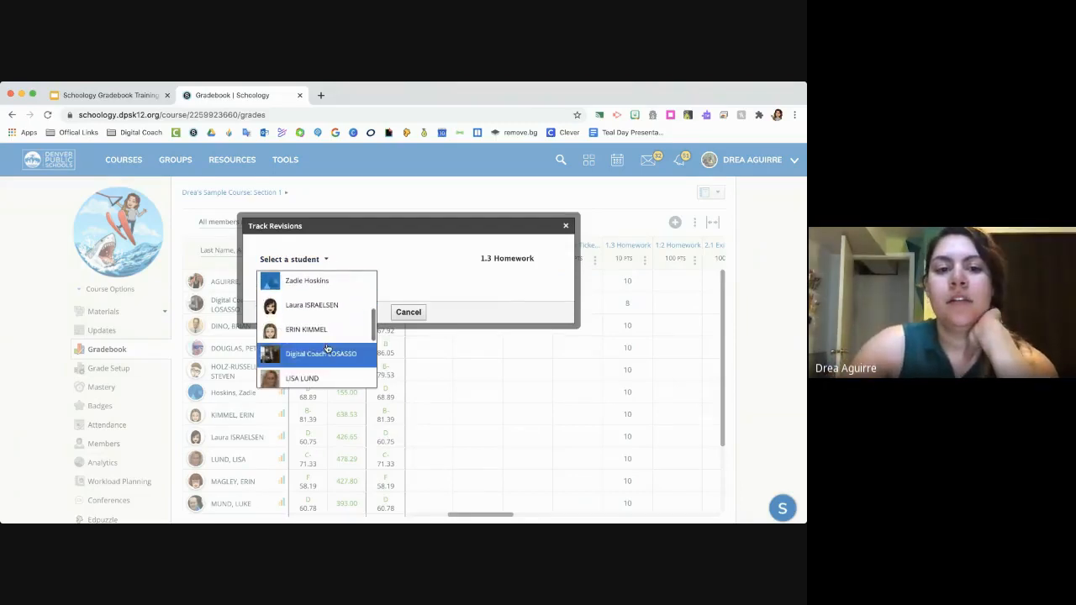
pyautogui.click(327, 349)
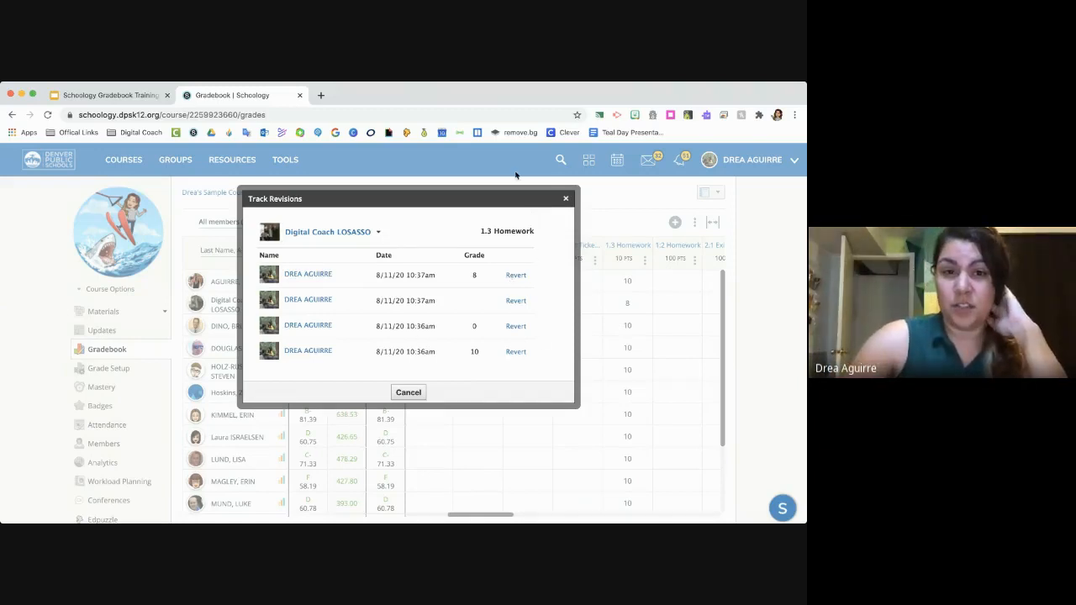
pyautogui.click(566, 199)
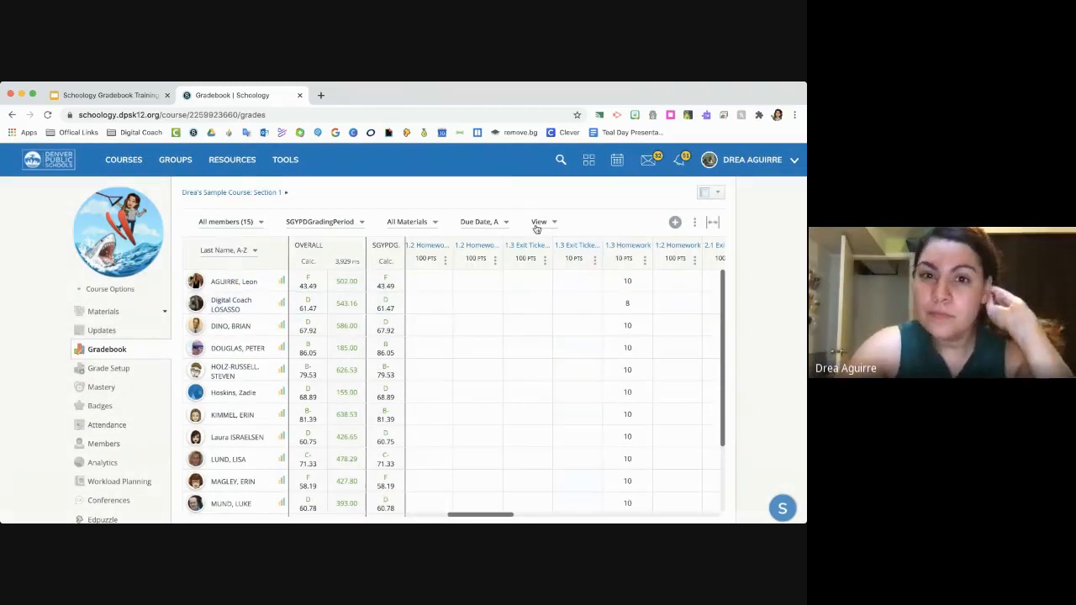
# - Switch to the training slides in Google Slides and go past the Bulk Edit slides to "DO NOT UNPUBLISH MATERIALS"
pyautogui.click(145, 97)
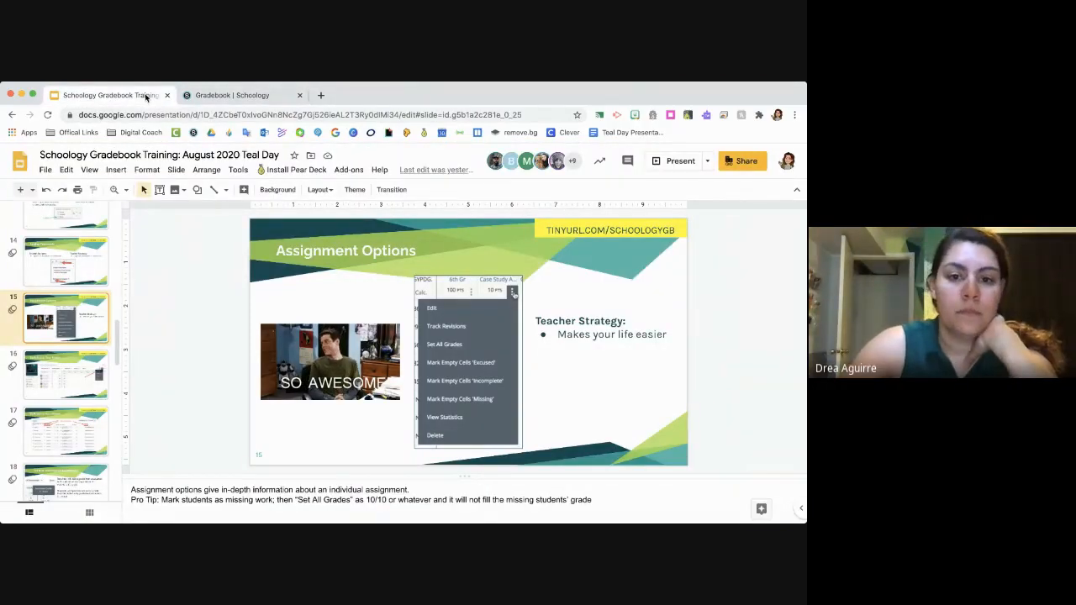
pyautogui.click(81, 399)
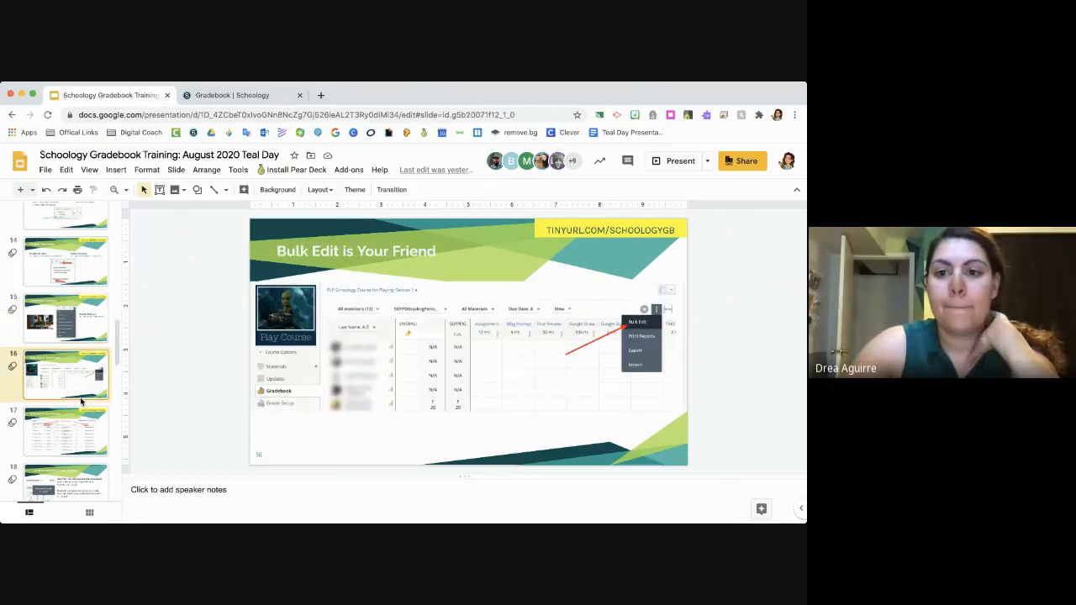
pyautogui.scroll(-2, 80, 397)
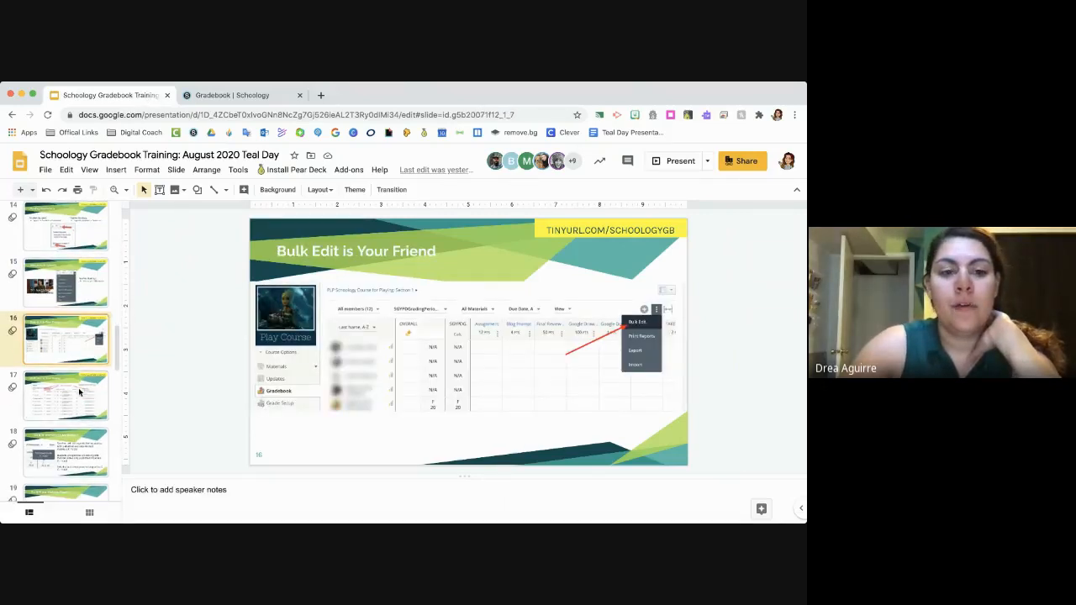
pyautogui.click(79, 392)
pyautogui.scroll(-2, 80, 392)
pyautogui.click(71, 410)
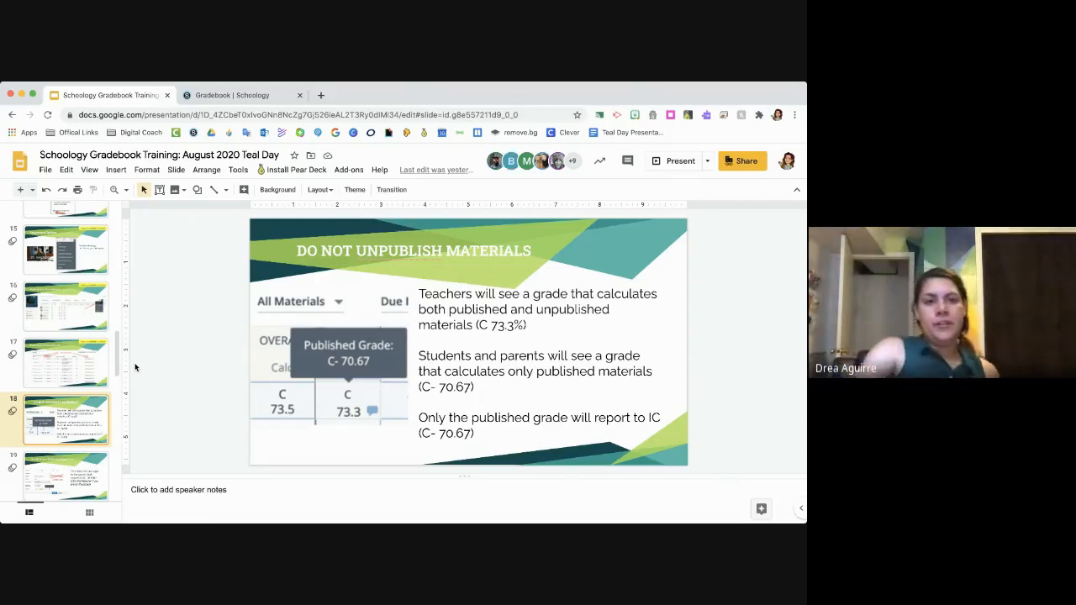
# - Open the Schoology course's materials page to examine the Newsela Sample folder's options, including Unpublish, and return to the training slides
pyautogui.click(202, 95)
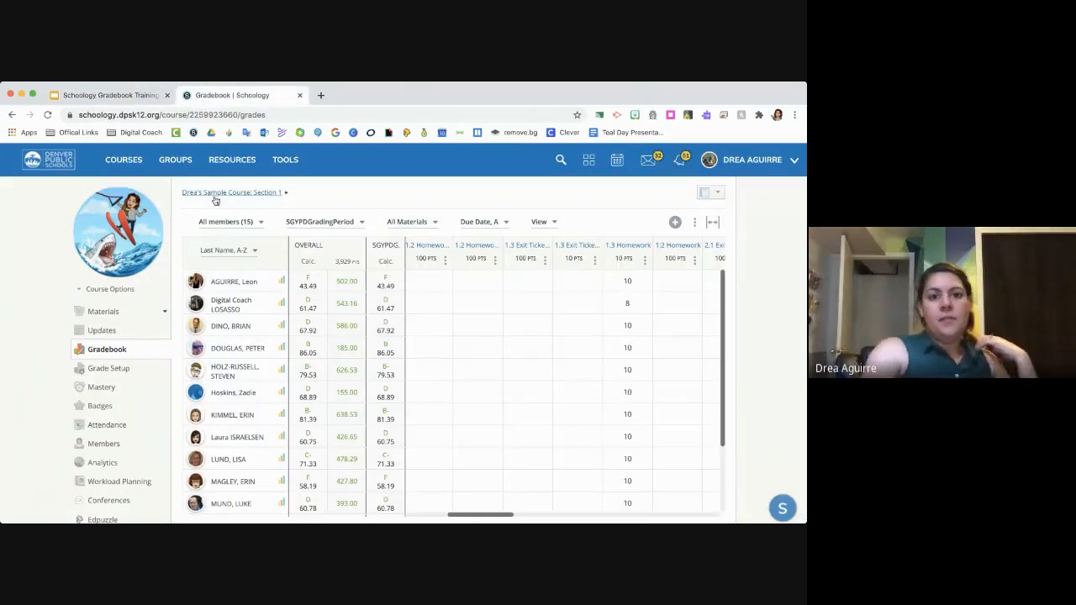
pyautogui.click(235, 194)
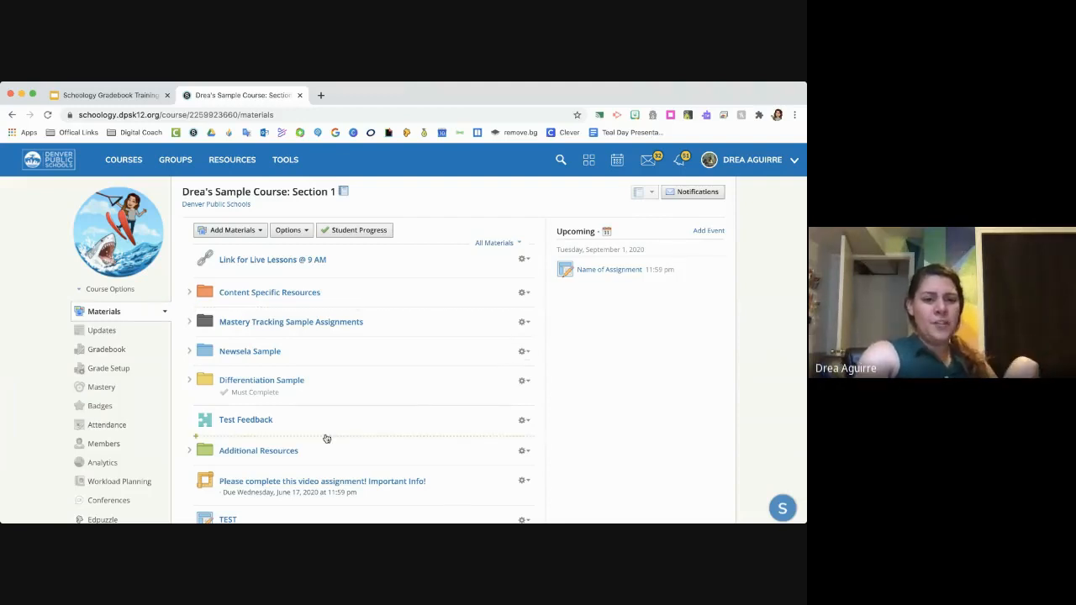
pyautogui.click(525, 351)
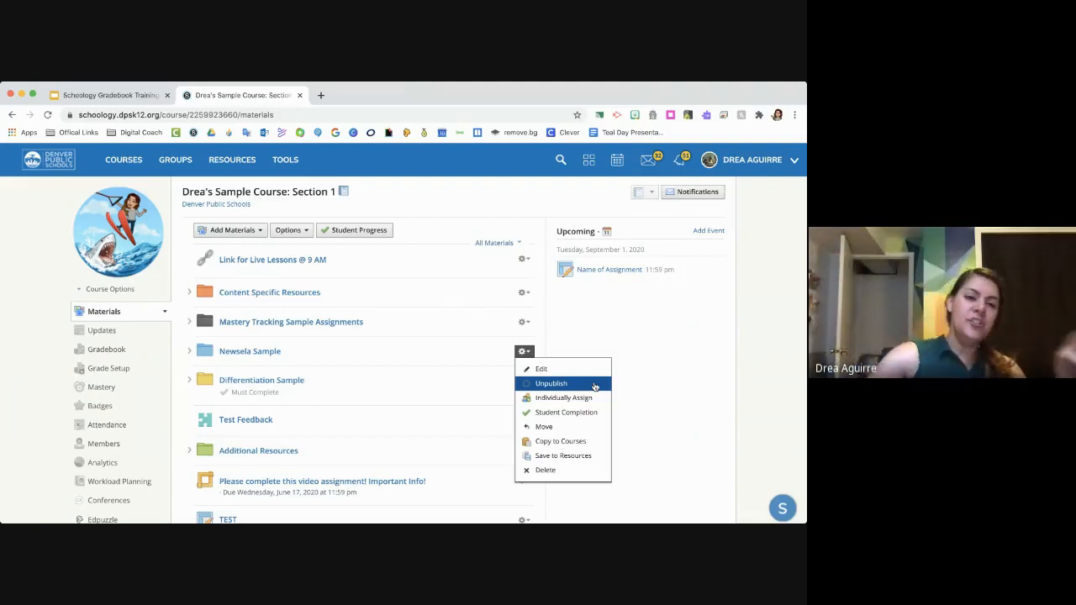
pyautogui.click(118, 96)
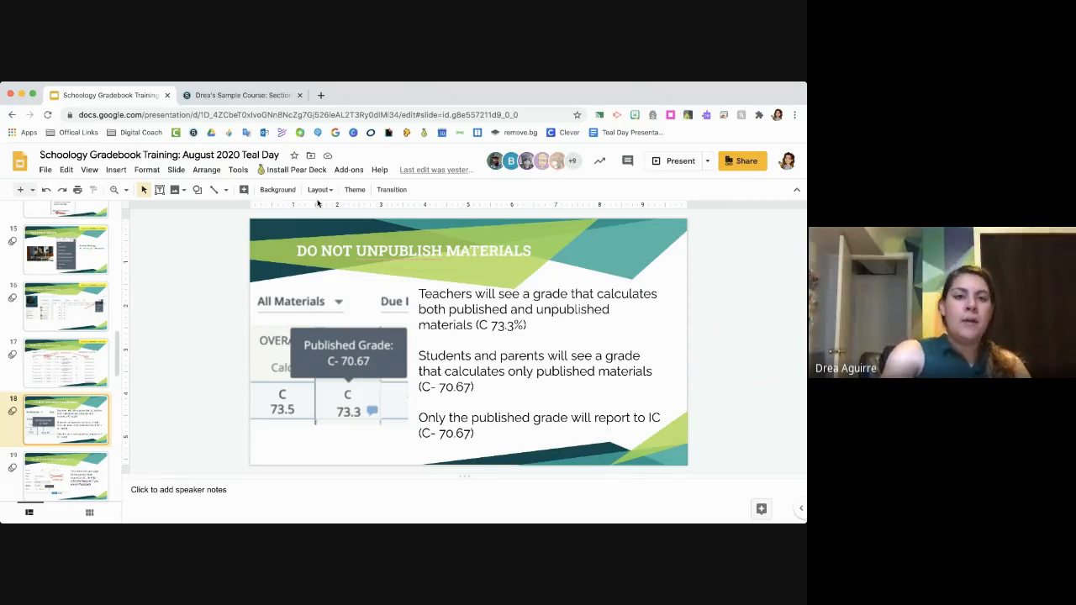
# - Switch back to the Schoology course materials and open the TEST assignment for editing
pyautogui.click(282, 99)
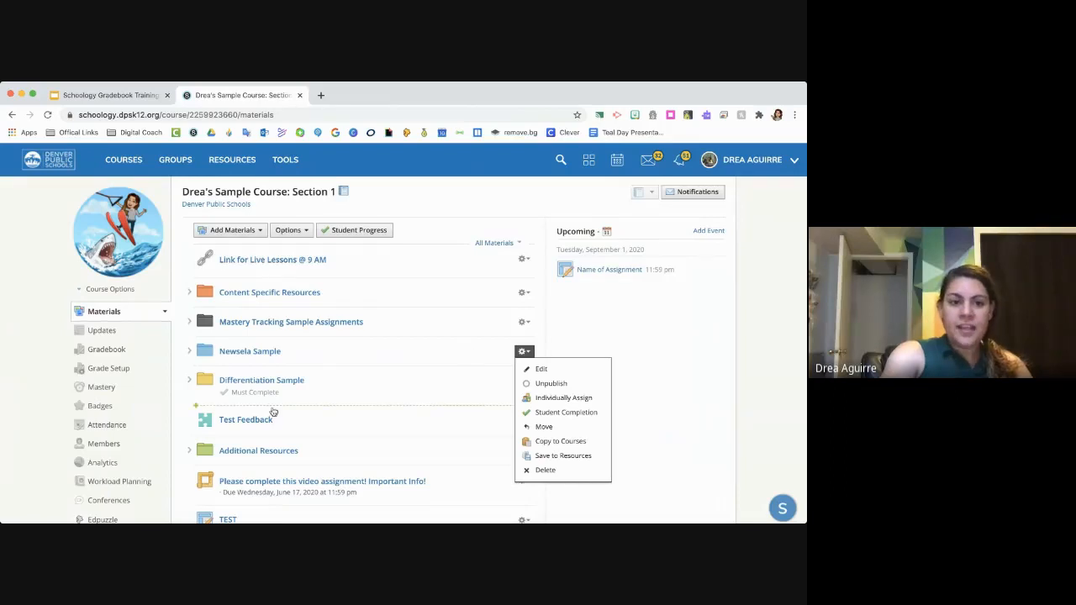
pyautogui.scroll(-2, 363, 328)
pyautogui.click(524, 451)
pyautogui.scroll(-1, 529, 450)
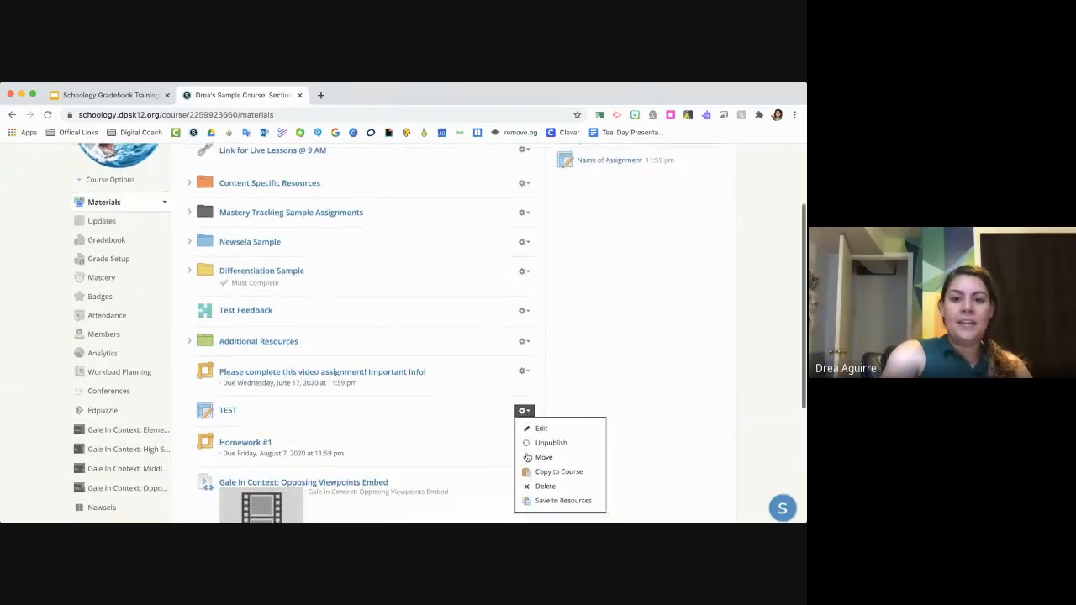
pyautogui.click(547, 430)
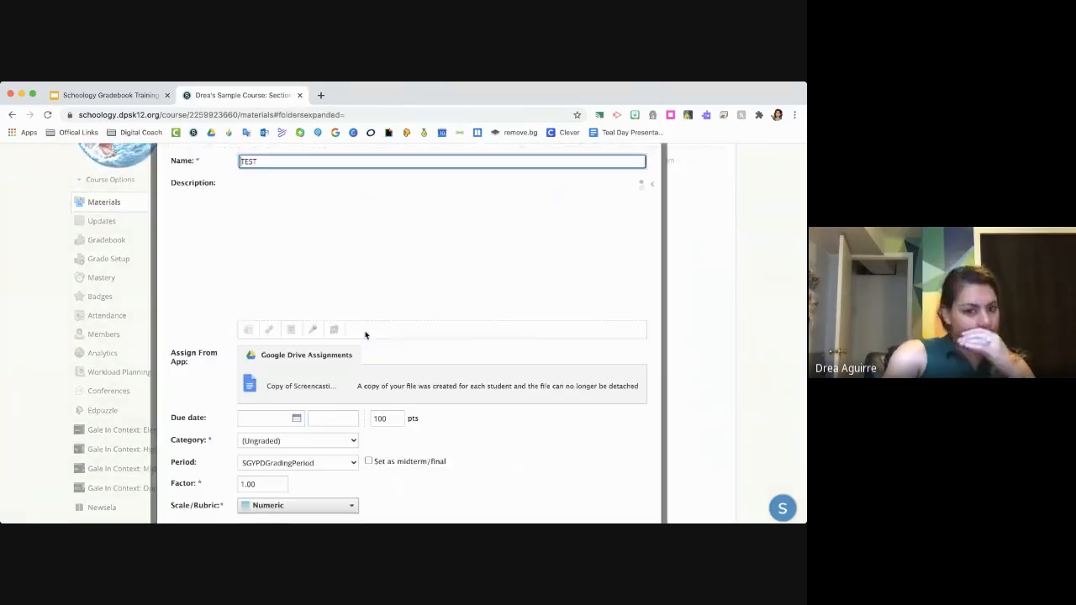
# - Try the locking option on the TEST assignment with Lock on a date and time, and discard the edit
pyautogui.scroll(-3, 365, 445)
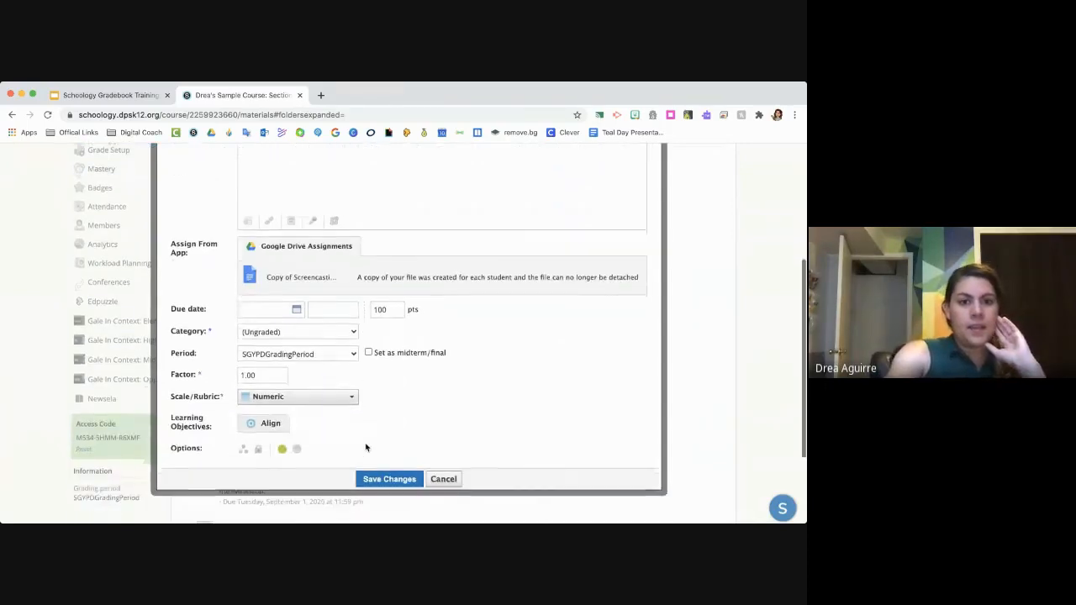
pyautogui.click(257, 448)
pyautogui.scroll(-1, 257, 448)
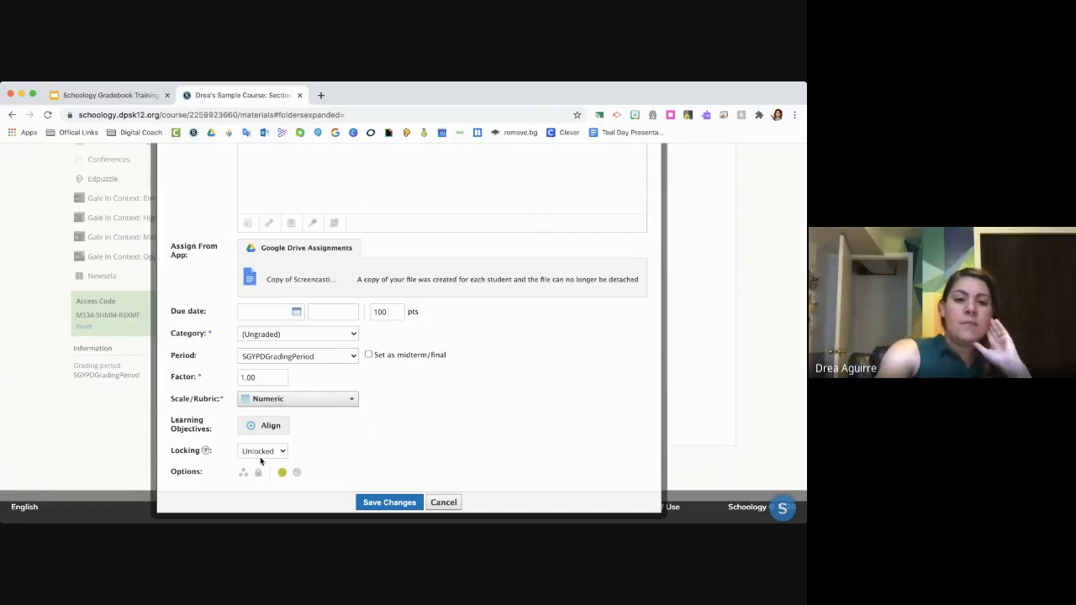
pyautogui.click(260, 454)
pyautogui.click(265, 467)
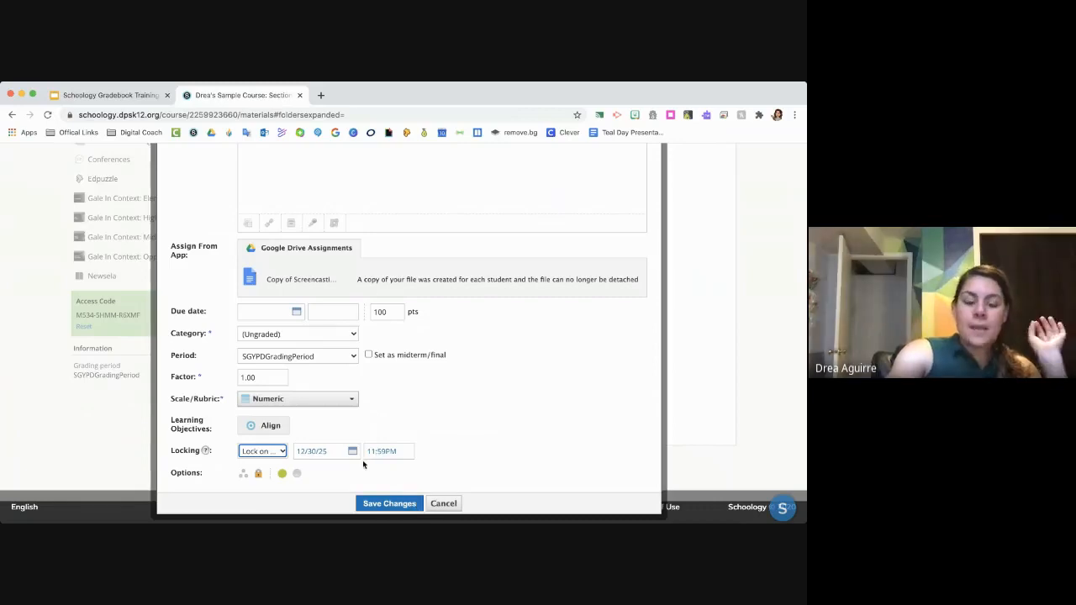
pyautogui.click(280, 451)
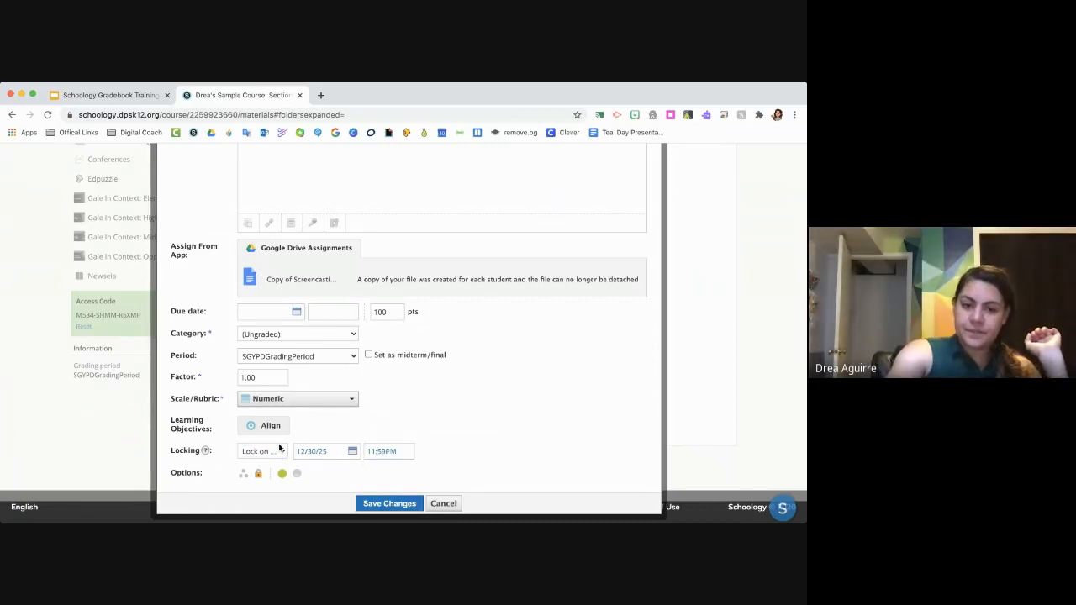
pyautogui.click(279, 444)
pyautogui.click(443, 504)
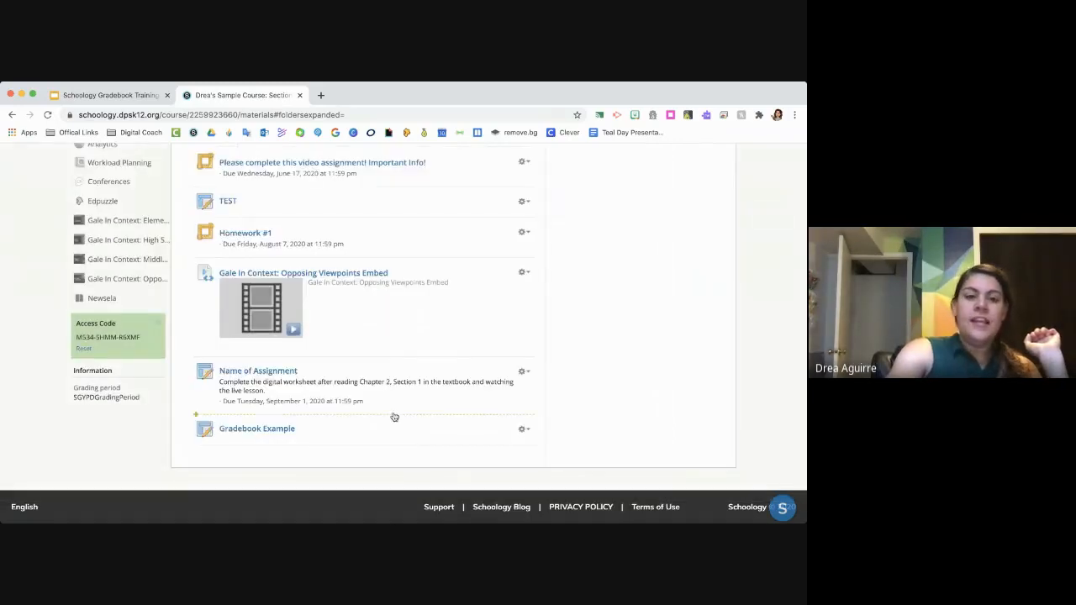
# - Create a published folder titled "Past Units" in the course materials
pyautogui.scroll(10, 394, 413)
pyautogui.click(232, 232)
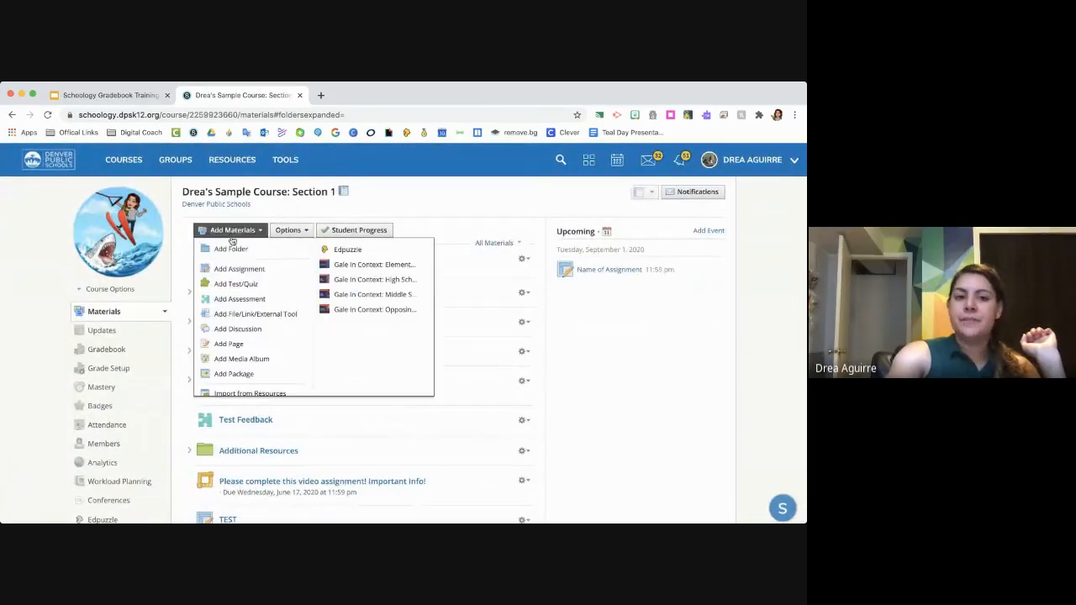
pyautogui.click(231, 248)
pyautogui.write('Past')
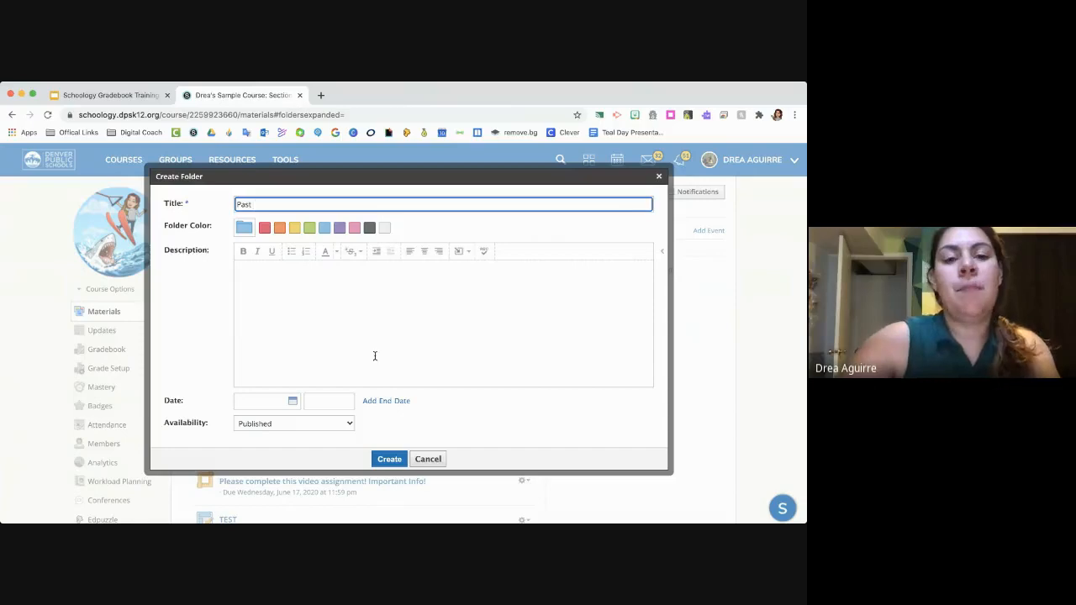
pyautogui.write(' Units')
pyautogui.click(389, 459)
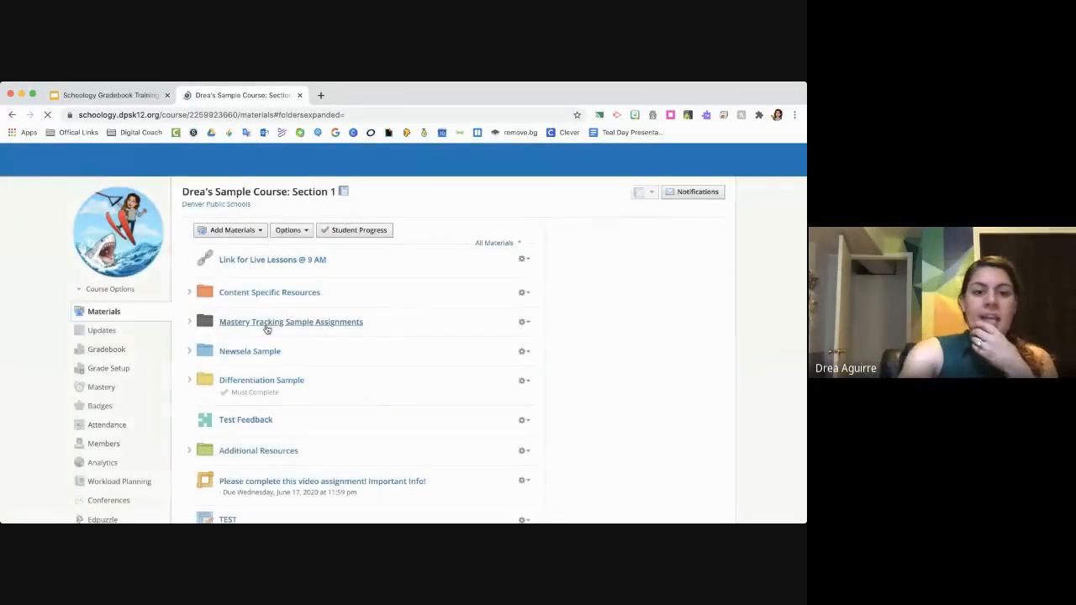
# - Move the Past Units folder directly above Additional Resources and place the Newsela Sample folder inside it
pyautogui.scroll(-10, 253, 364)
pyautogui.moveTo(237, 446); pyautogui.dragTo(243, 210)
pyautogui.scroll(2, 243, 210)
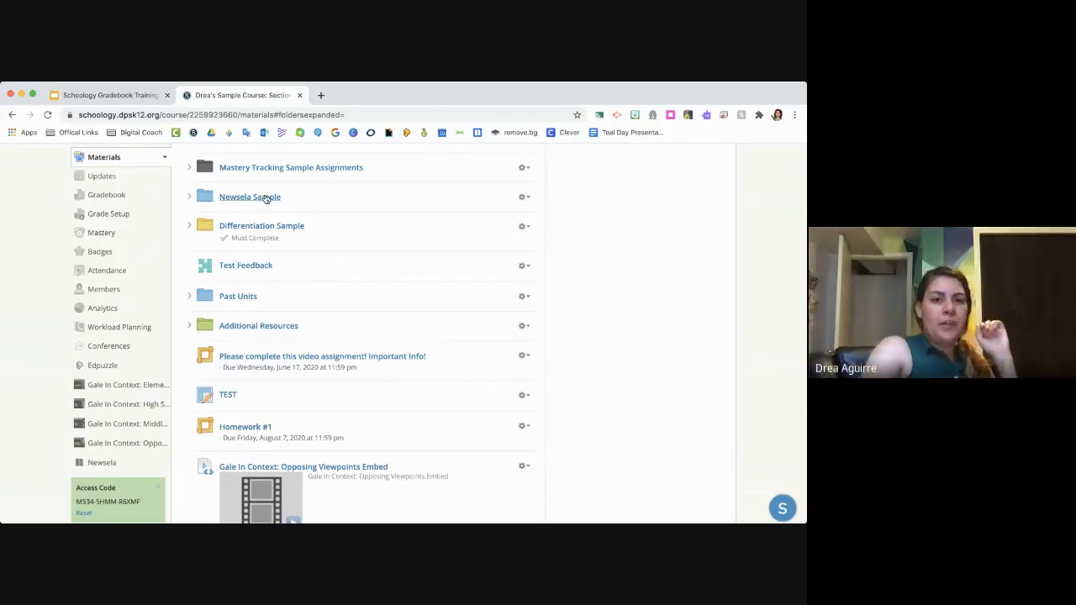
pyautogui.moveTo(265, 199); pyautogui.dragTo(268, 289)
pyautogui.moveTo(268, 279); pyautogui.dragTo(265, 281)
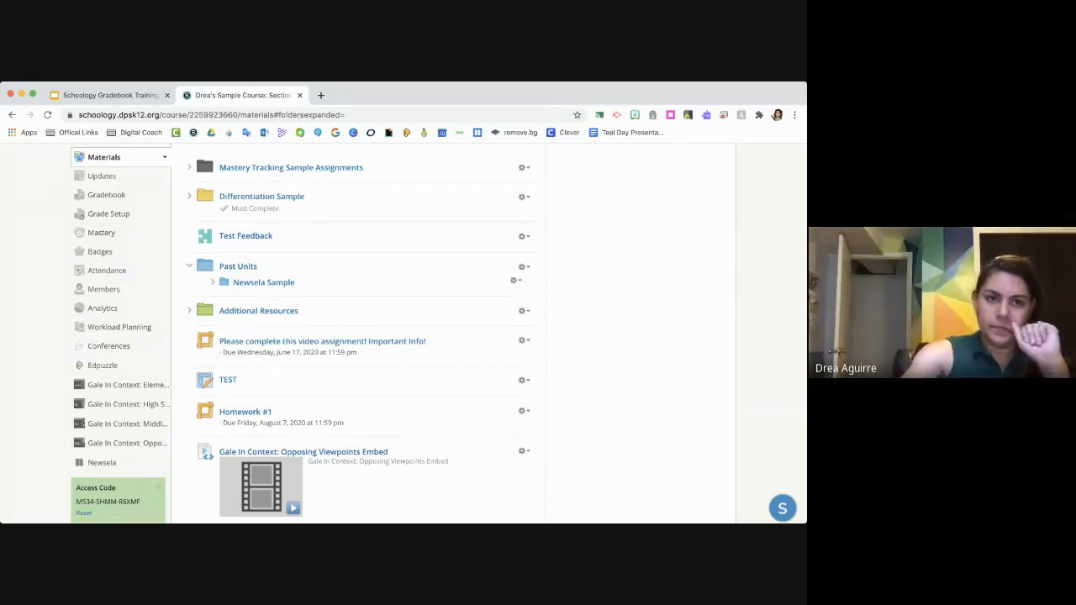
# - Switch to the training slides, show the "Do NOT use Midterm/Final" slide and look ahead through the following slides
pyautogui.click(124, 94)
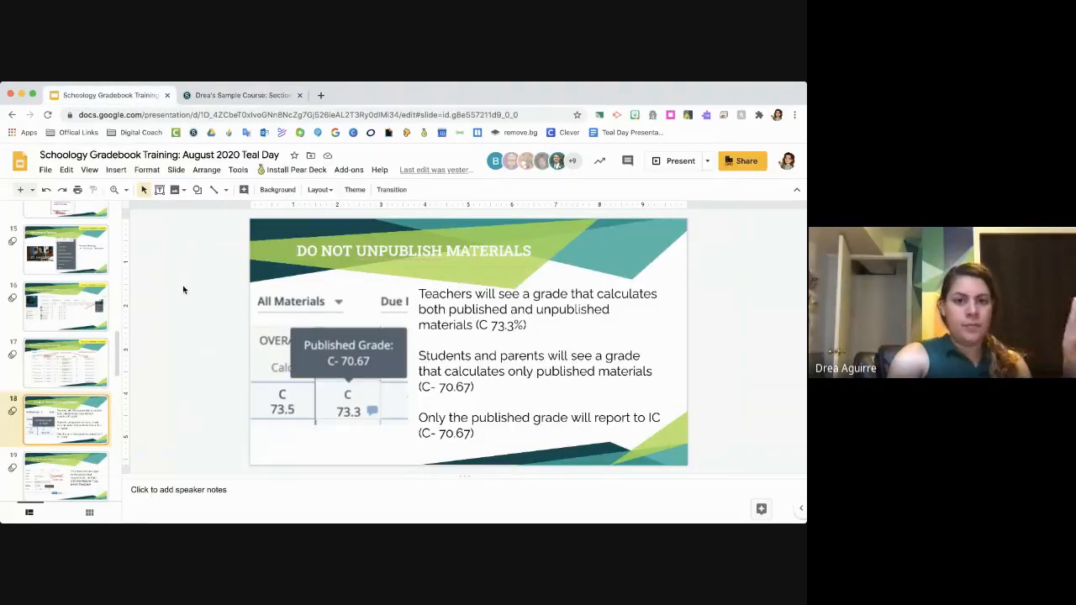
pyautogui.scroll(-2, 35, 409)
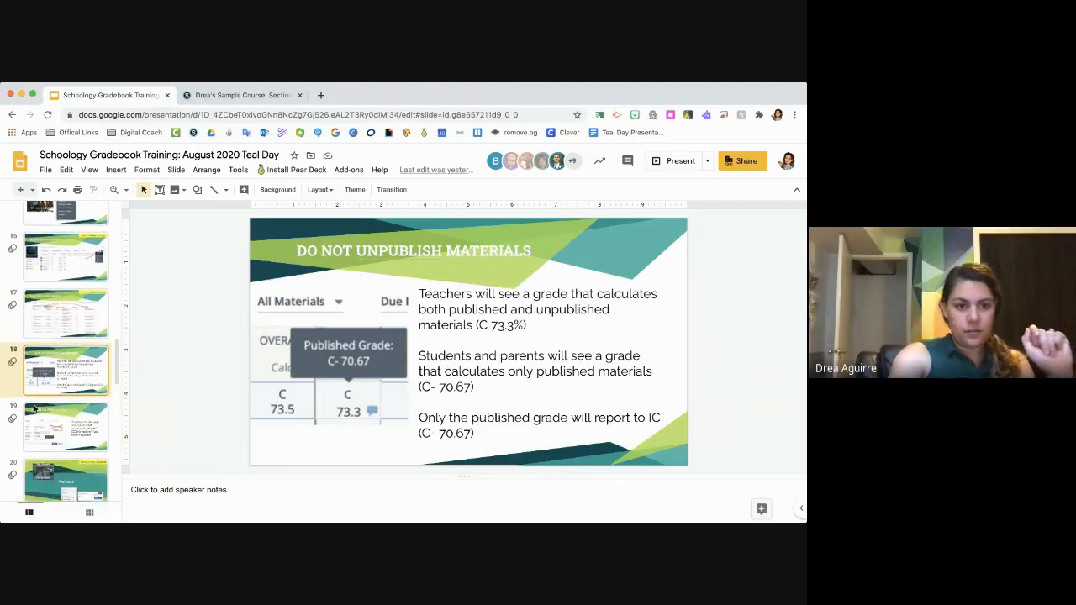
pyautogui.click(34, 409)
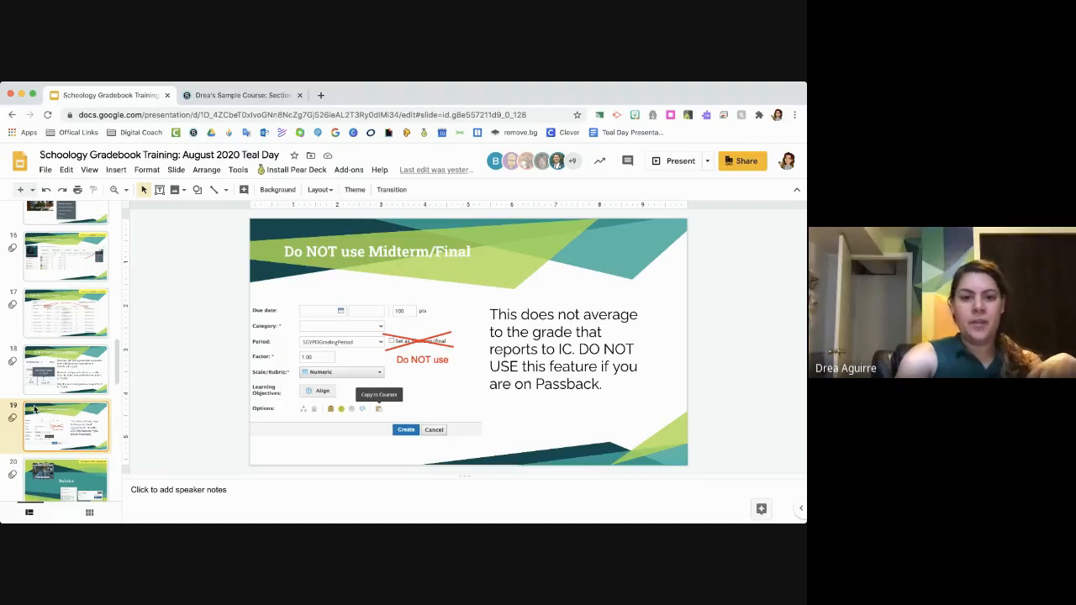
pyautogui.scroll(-5, 35, 409)
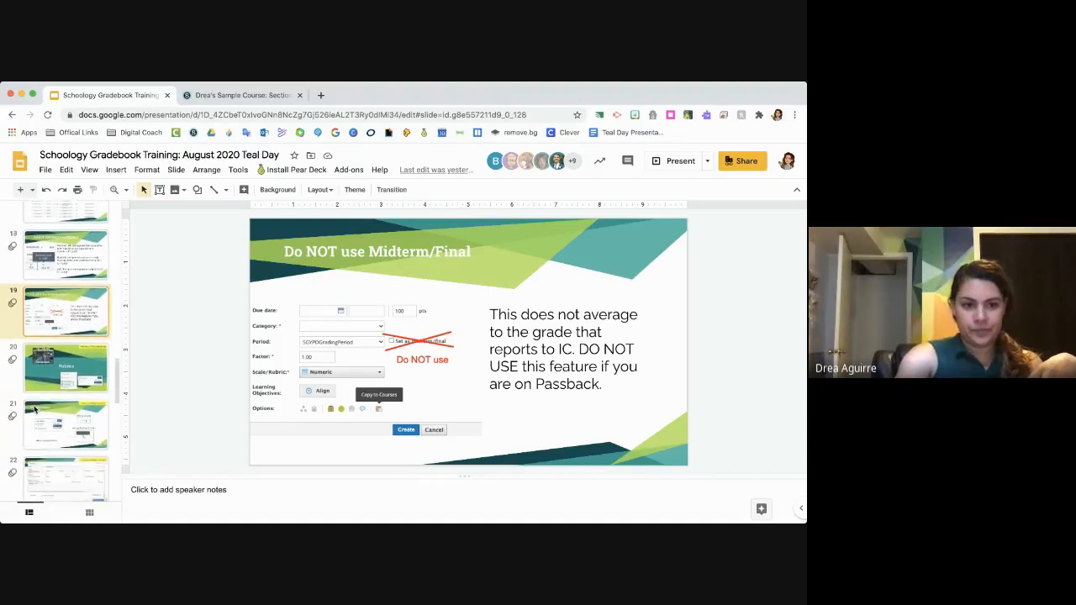
pyautogui.scroll(-2, 35, 409)
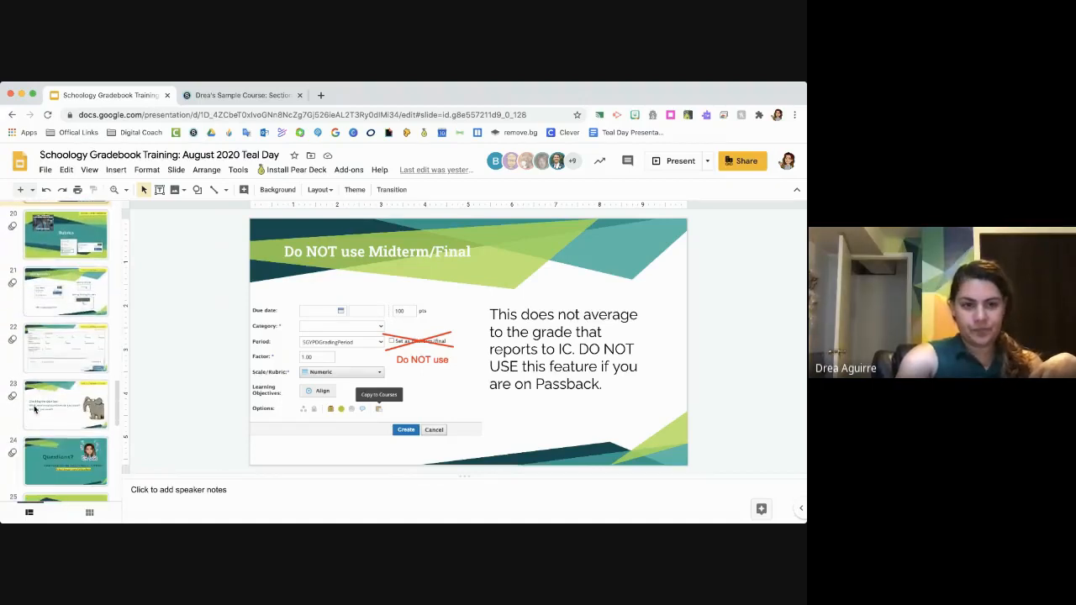
# - Show the Rubrics slide, then switch to the Schoology course and open the rubrics list in Grade Setup
pyautogui.click(53, 245)
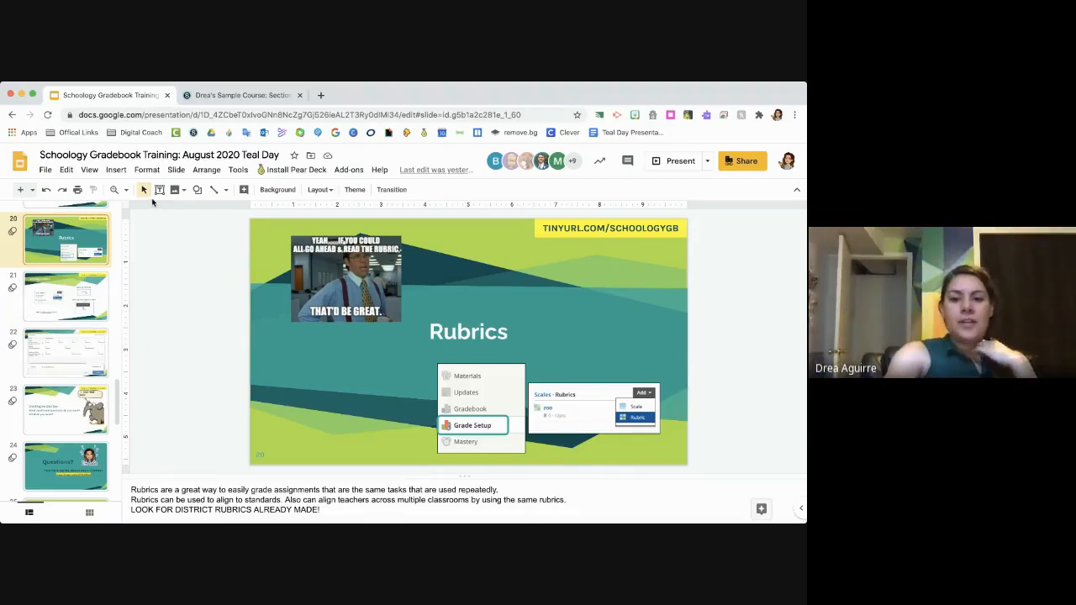
pyautogui.click(240, 95)
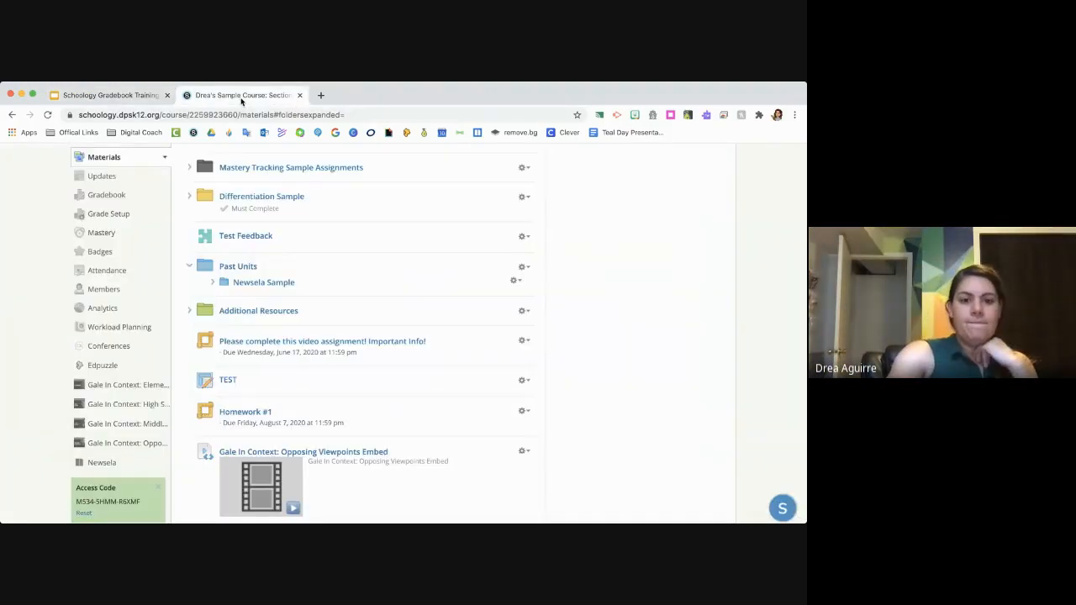
pyautogui.click(108, 215)
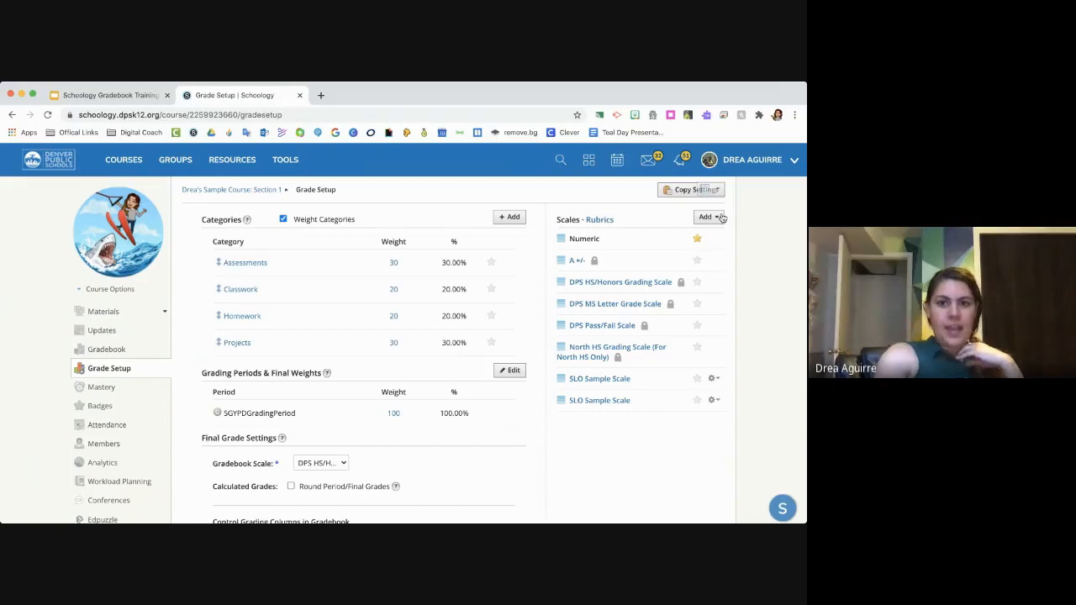
pyautogui.click(601, 219)
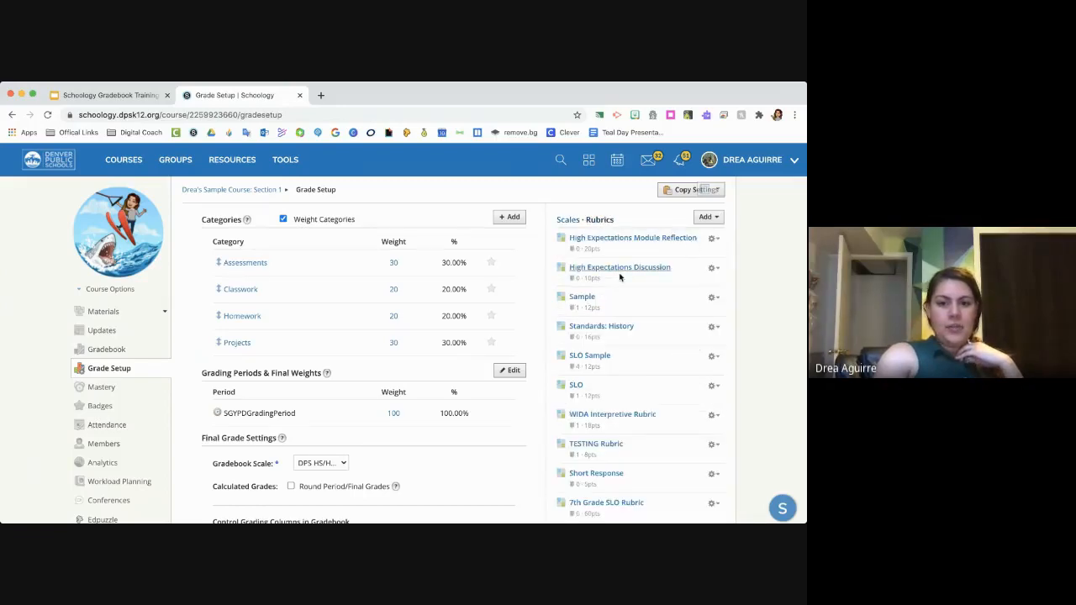
# - Look through the list of existing rubrics in the course's Grade Setup
pyautogui.scroll(-5, 619, 278)
pyautogui.scroll(3, 620, 278)
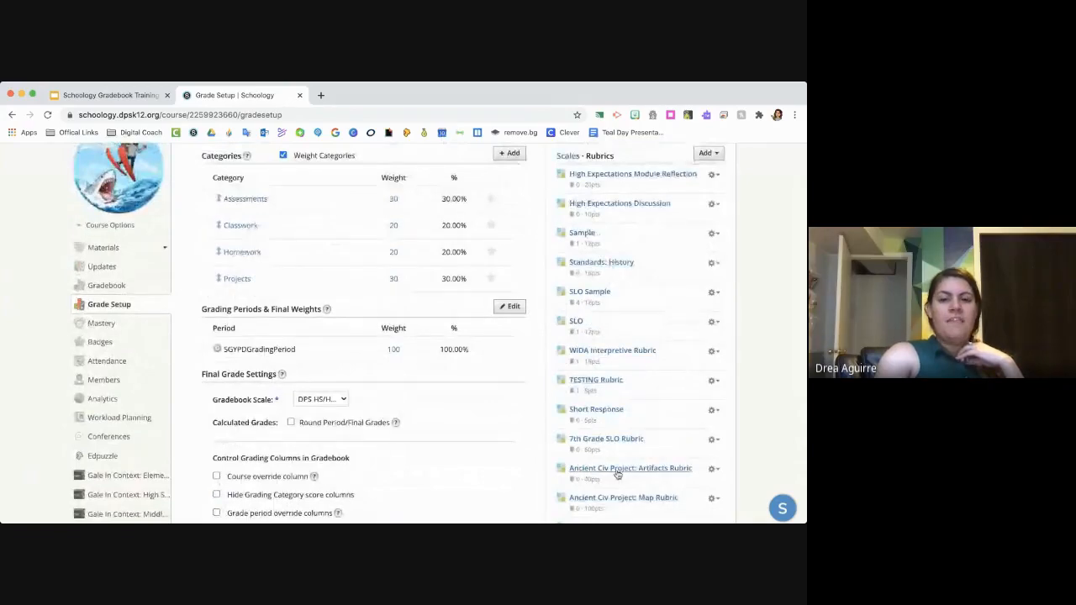
pyautogui.scroll(-2, 616, 473)
pyautogui.scroll(-2, 618, 475)
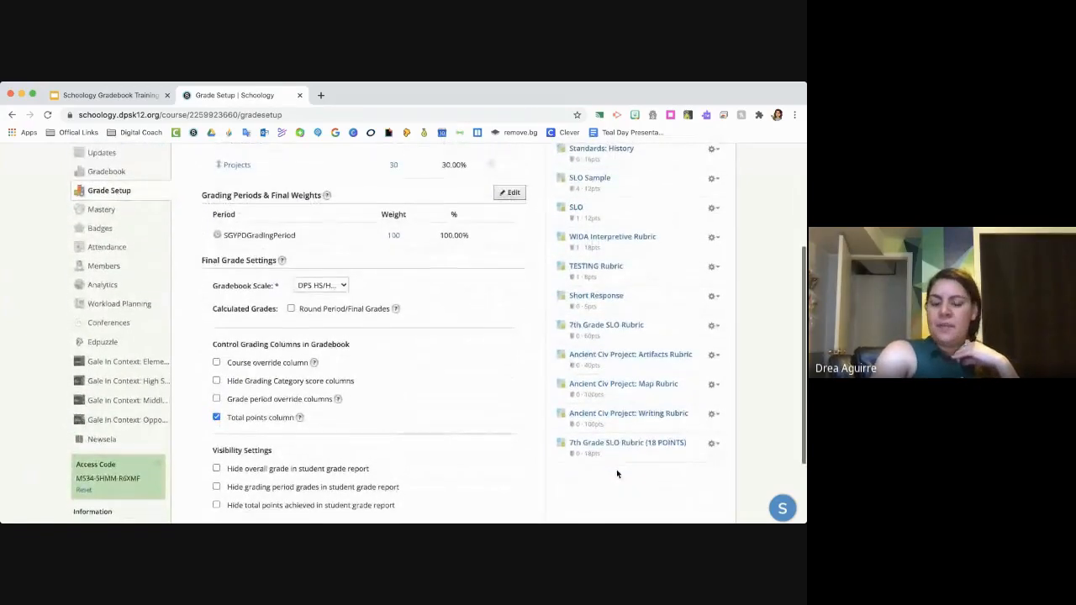
pyautogui.scroll(3, 616, 470)
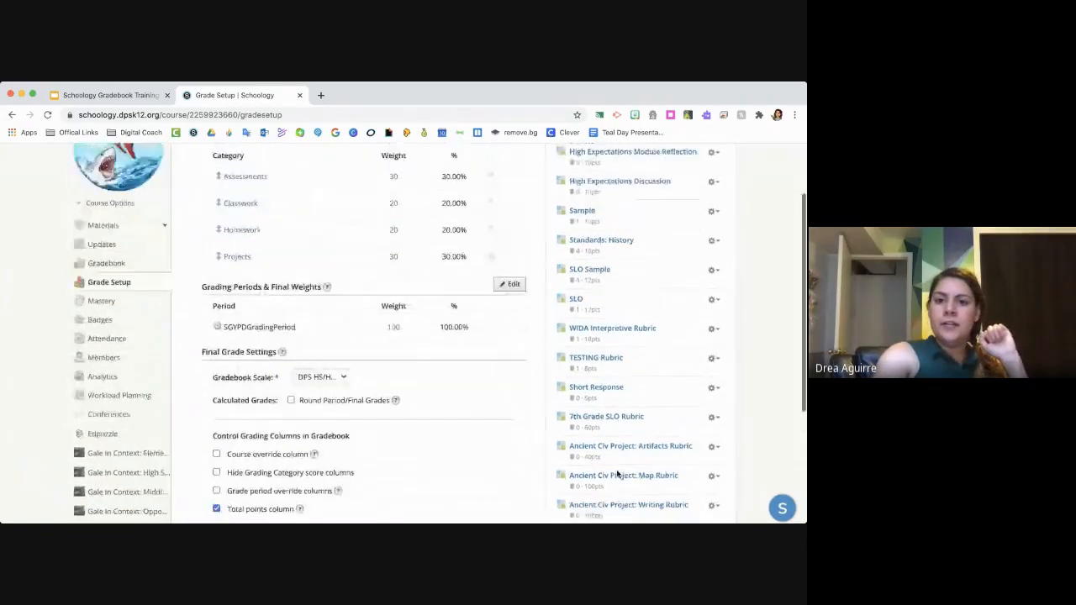
pyautogui.scroll(2, 617, 473)
pyautogui.scroll(-4, 617, 474)
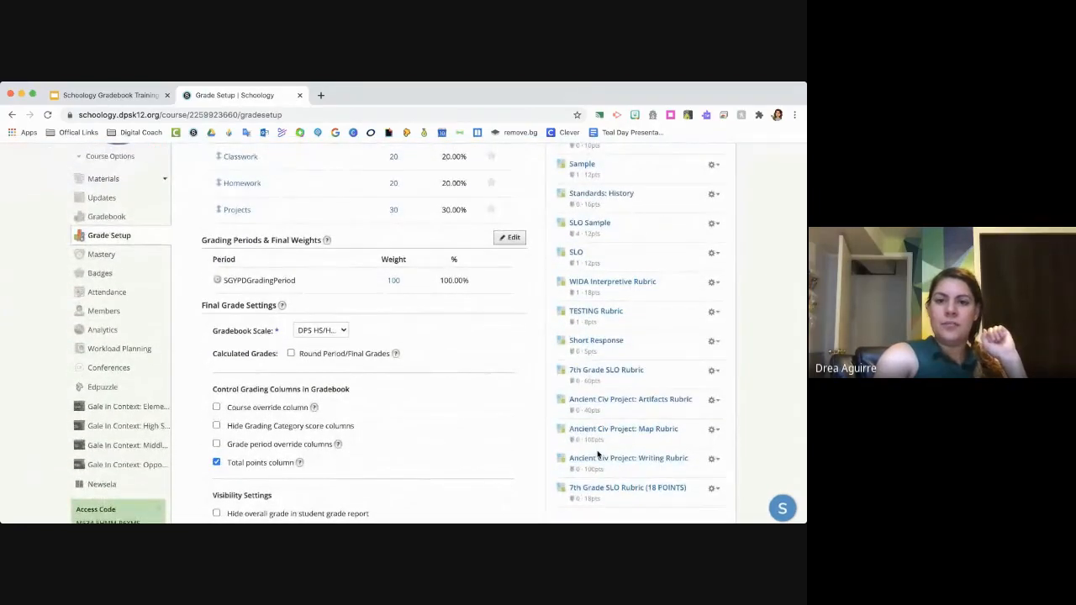
pyautogui.scroll(3, 598, 454)
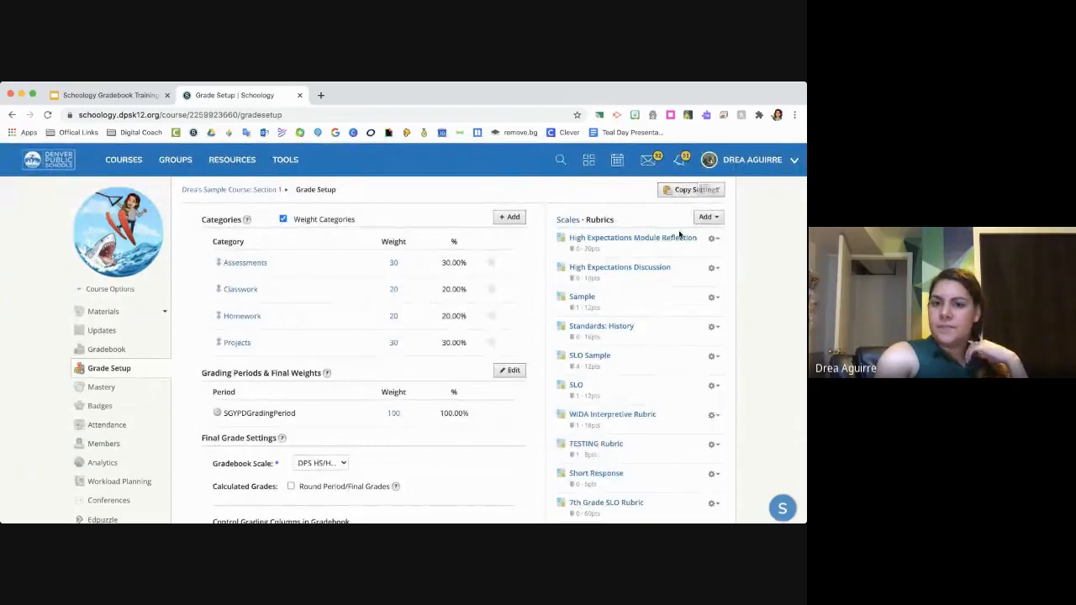
pyautogui.scroll(-2, 622, 271)
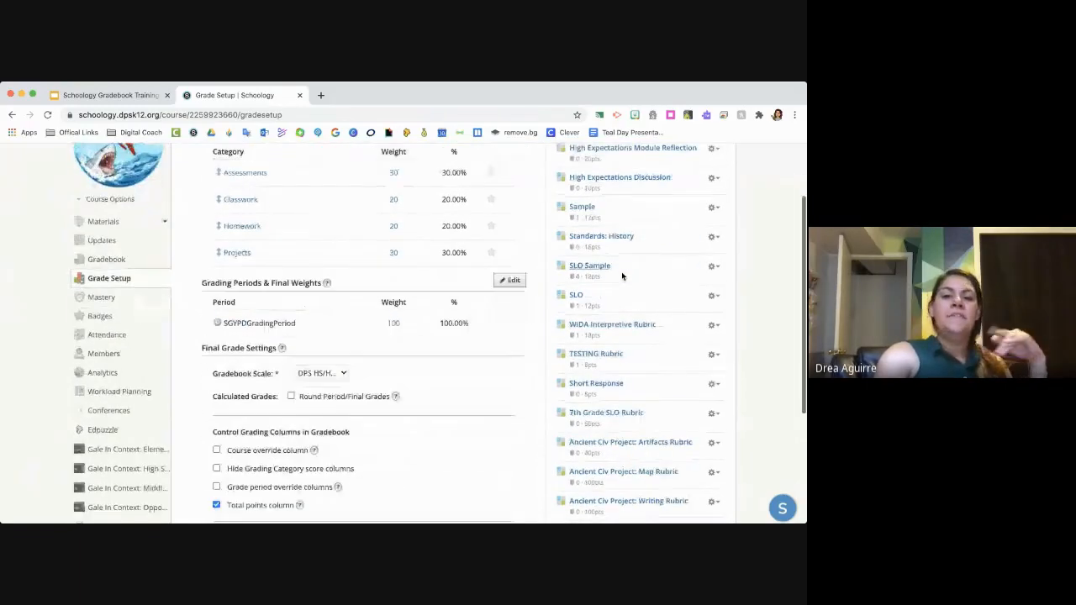
pyautogui.scroll(2, 622, 272)
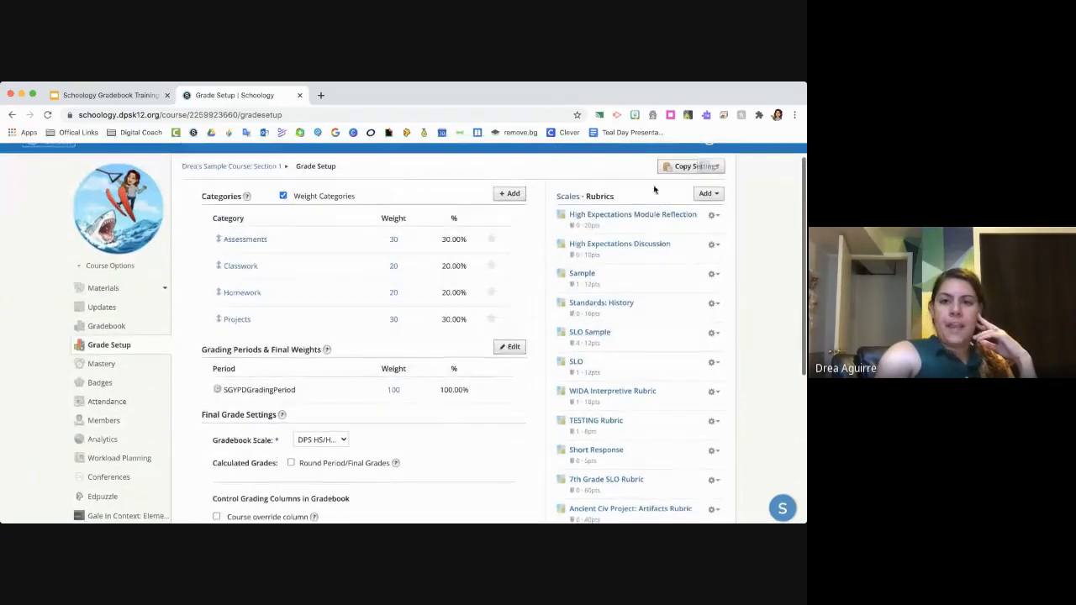
# - Start a new rubric titled "Sample" in Grade Setup
pyautogui.click(716, 194)
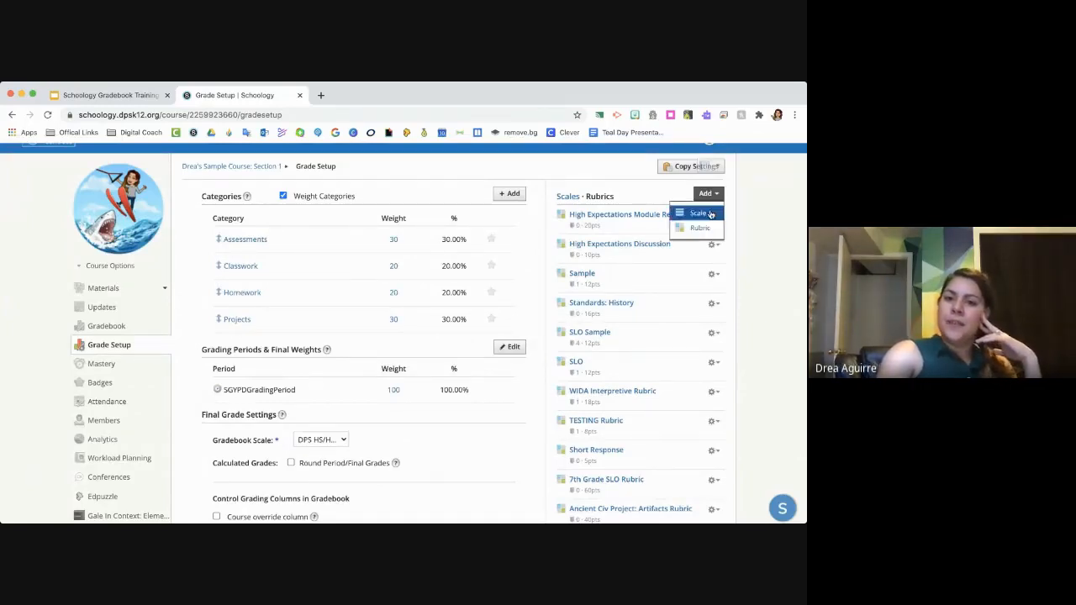
pyautogui.click(699, 228)
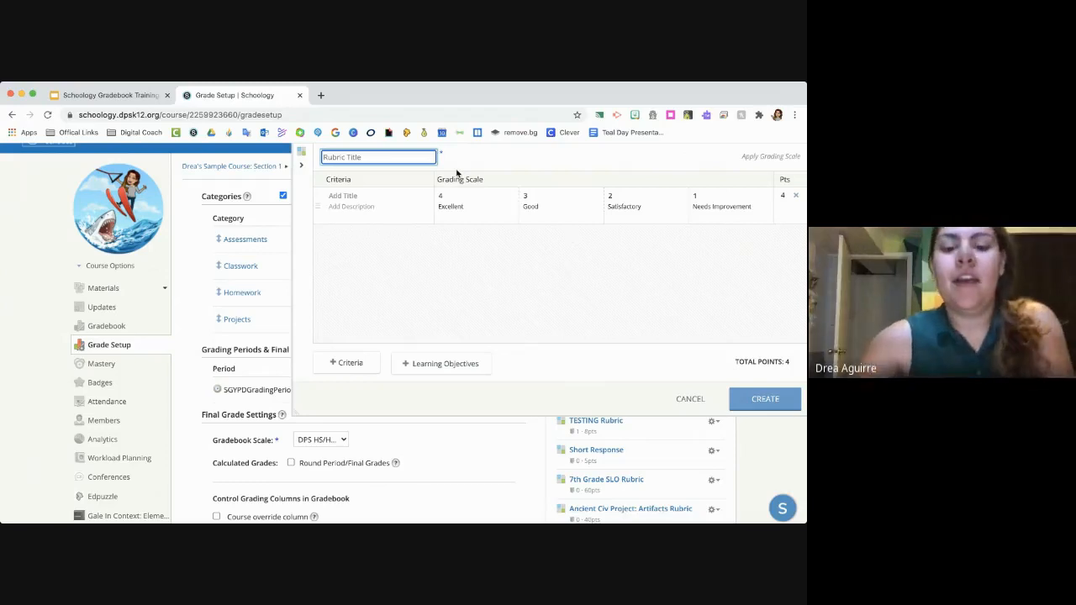
pyautogui.write('Sample')
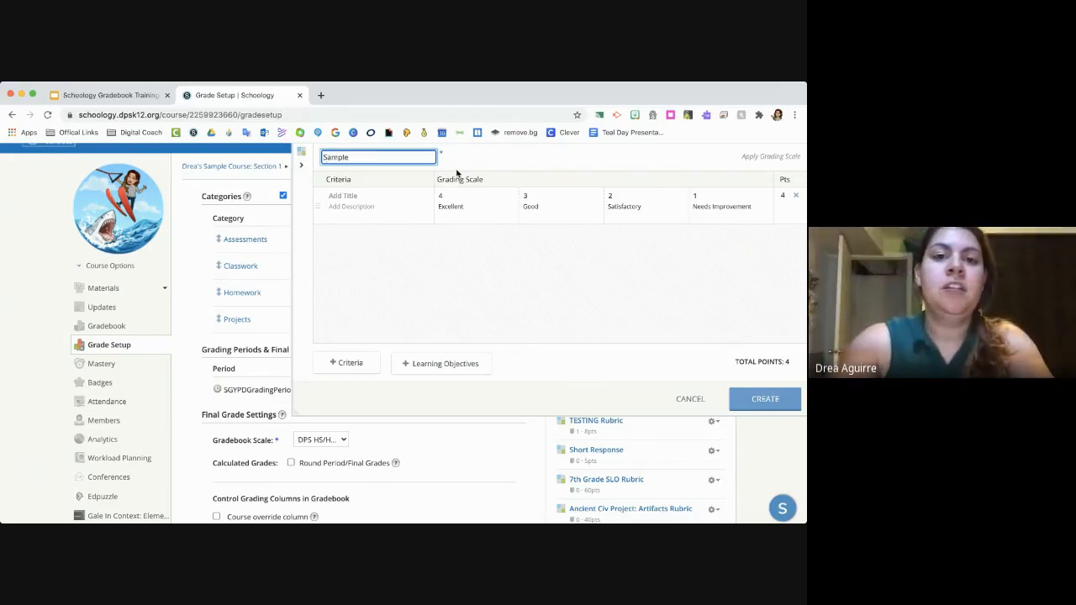
# - Title the rubric's first criterion "Category 1" and describe it as "Category 1 includes"
pyautogui.click(358, 196)
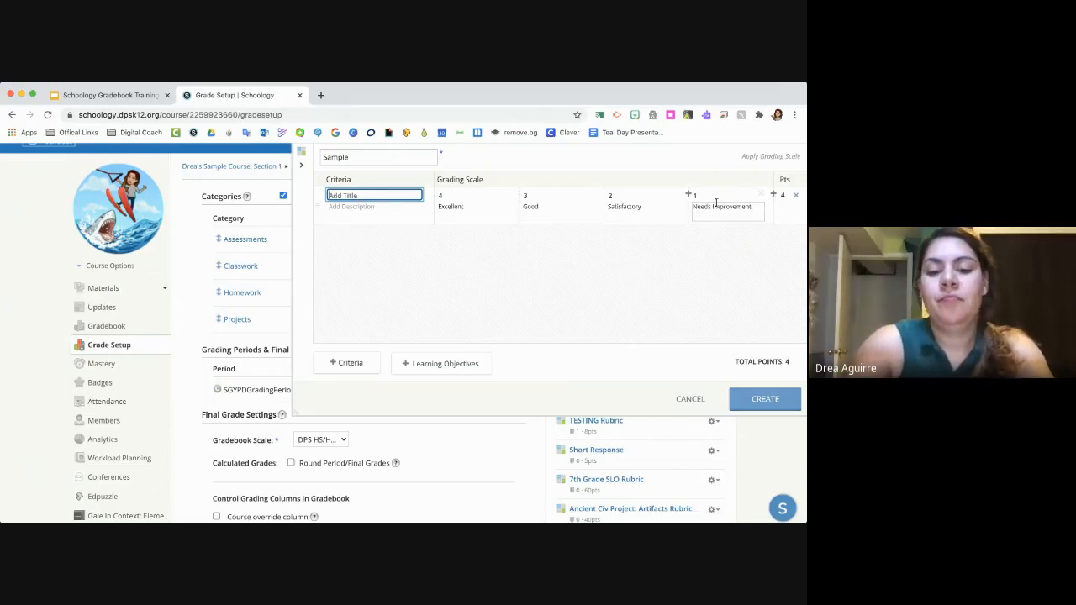
pyautogui.write('Category 1')
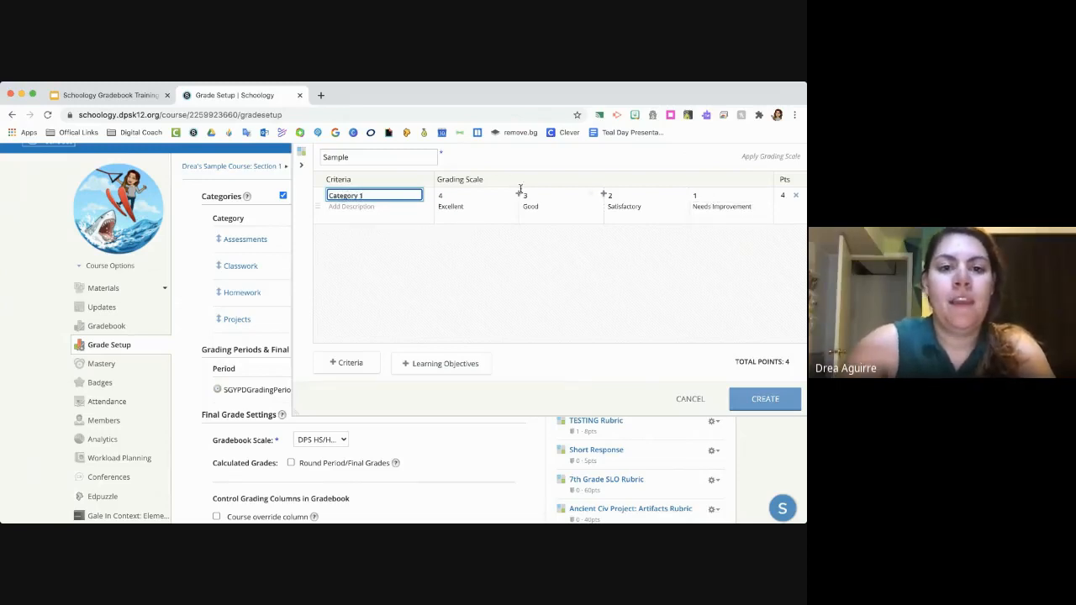
pyautogui.click(384, 210)
pyautogui.write('Category 1')
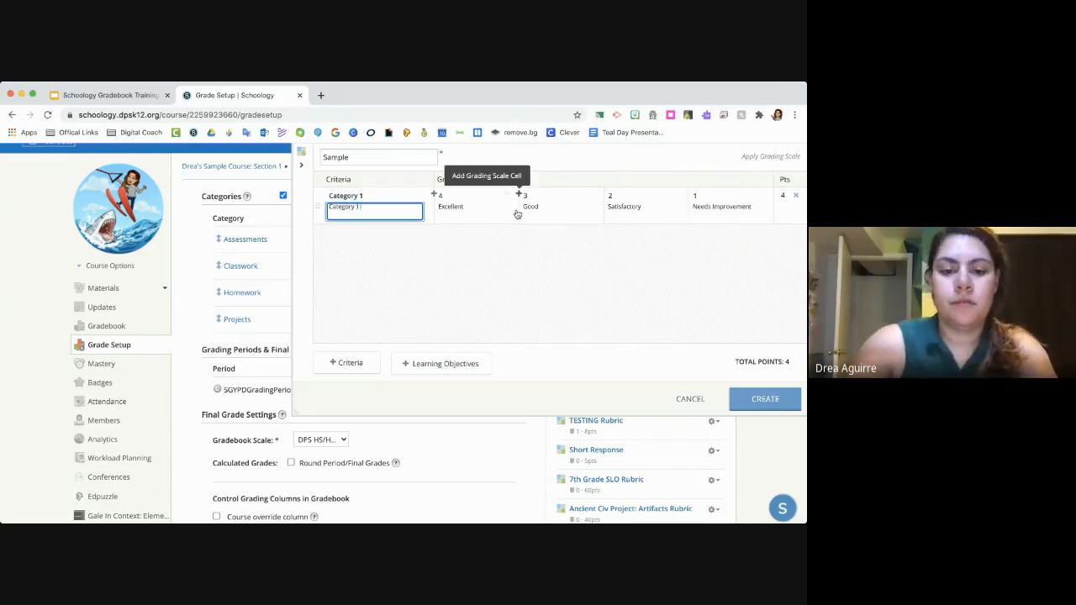
pyautogui.write(' includes')
# - Set the Category 1 point values to 10 for Excellent, 8 for Good and 6 for Satisfactory
pyautogui.click(454, 207)
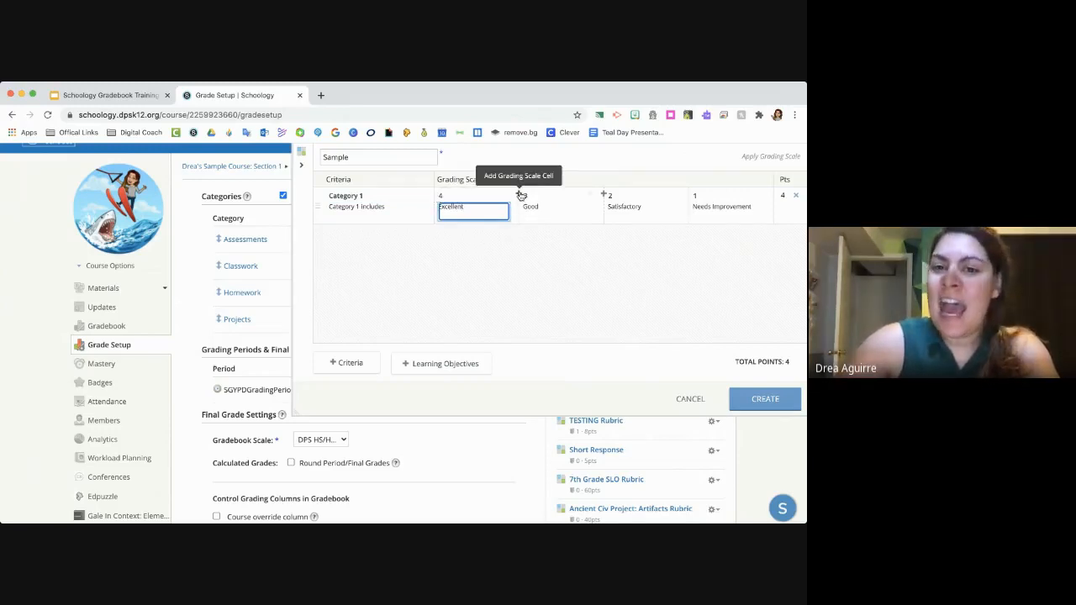
pyautogui.click(455, 195)
pyautogui.press('BackSpace')
pyautogui.write('10')
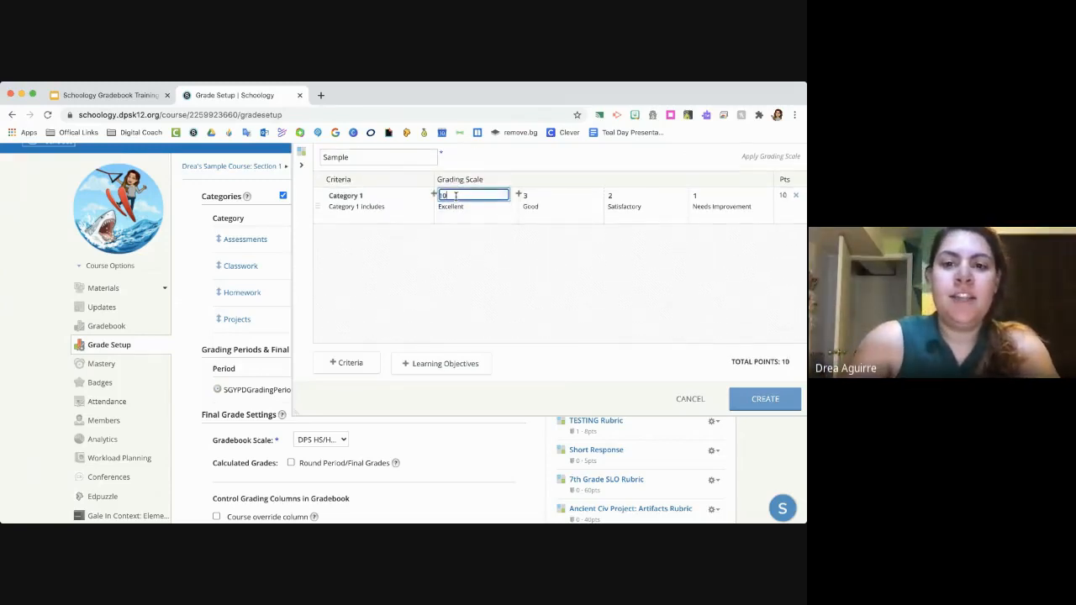
pyautogui.click(530, 196)
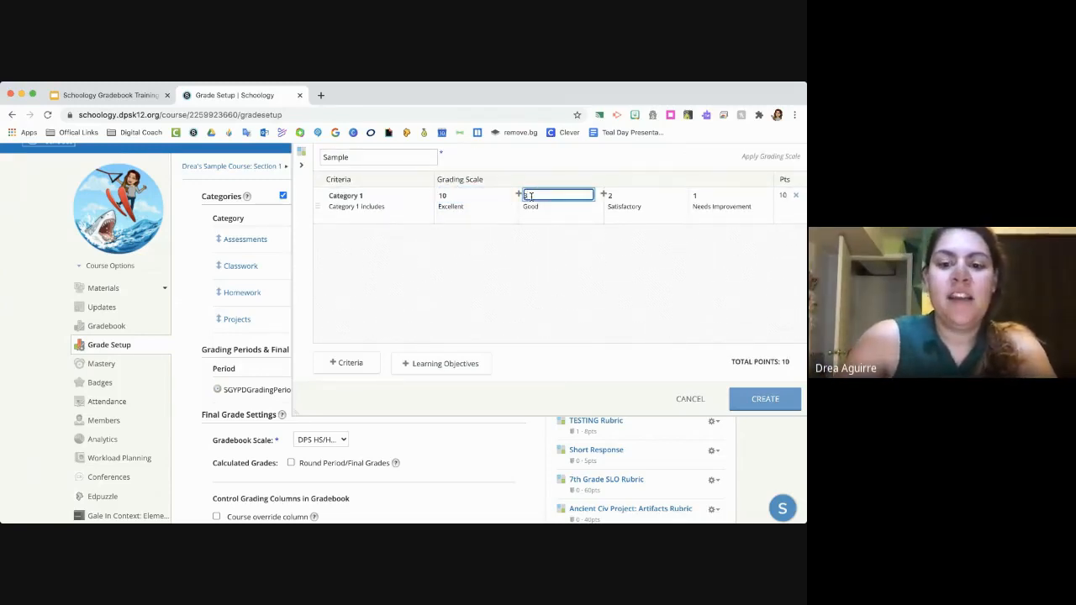
pyautogui.write('8')
pyautogui.click(626, 195)
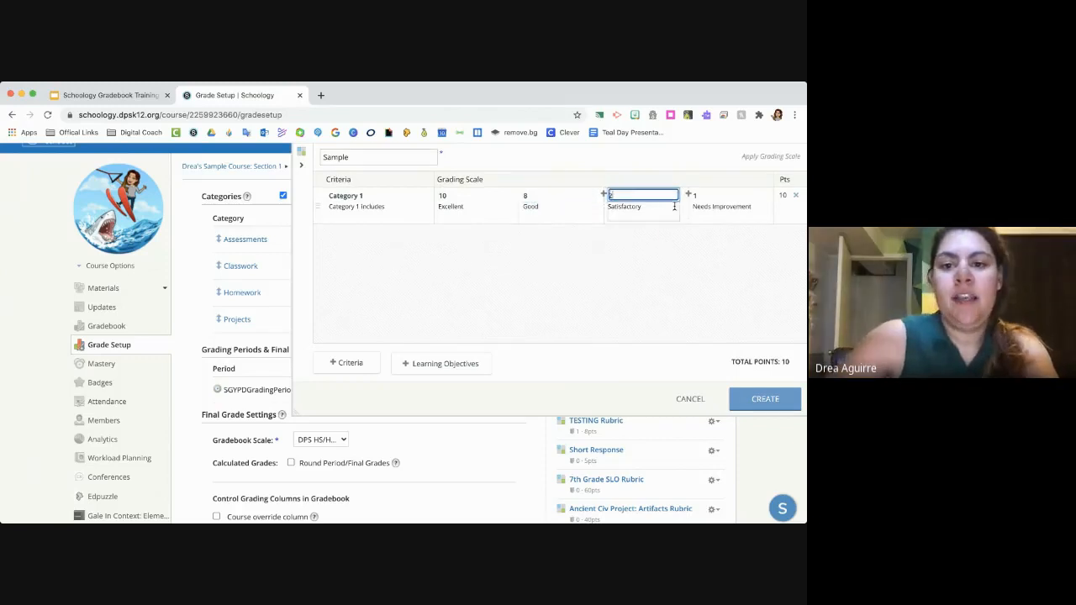
pyautogui.press('BackSpace')
pyautogui.write('5')
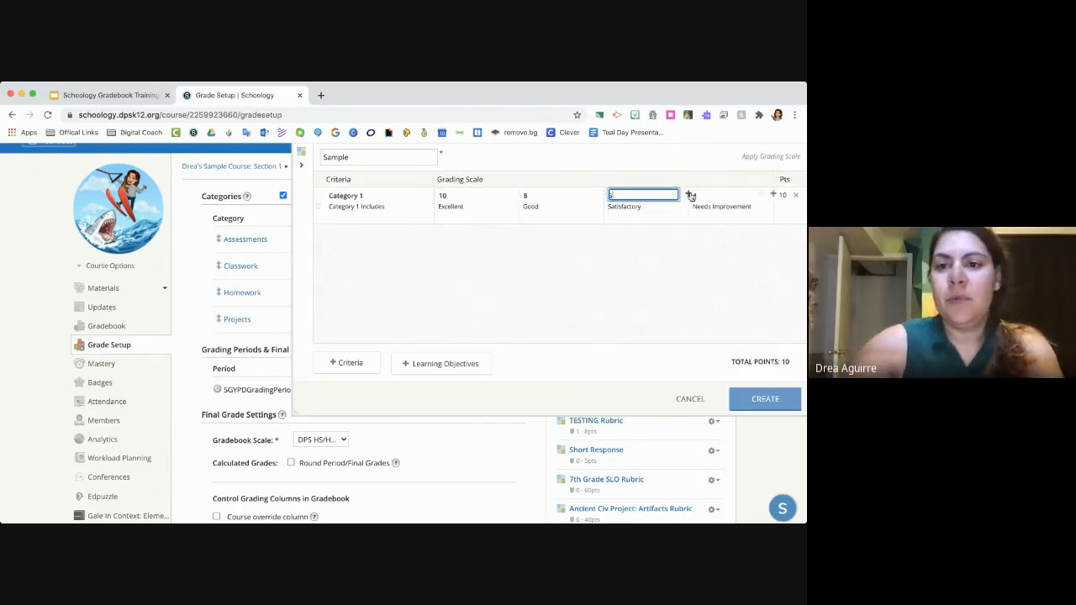
# - Insert a grading scale level after Satisfactory and set the last two levels to 4 and 3 points
pyautogui.click(690, 195)
pyautogui.click(705, 196)
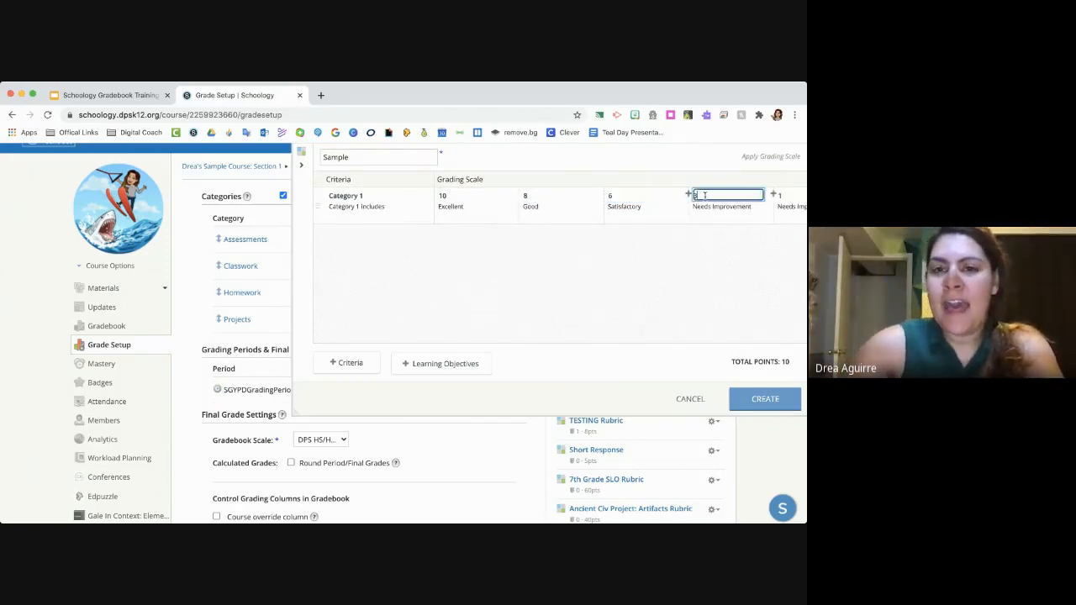
pyautogui.press('BackSpace')
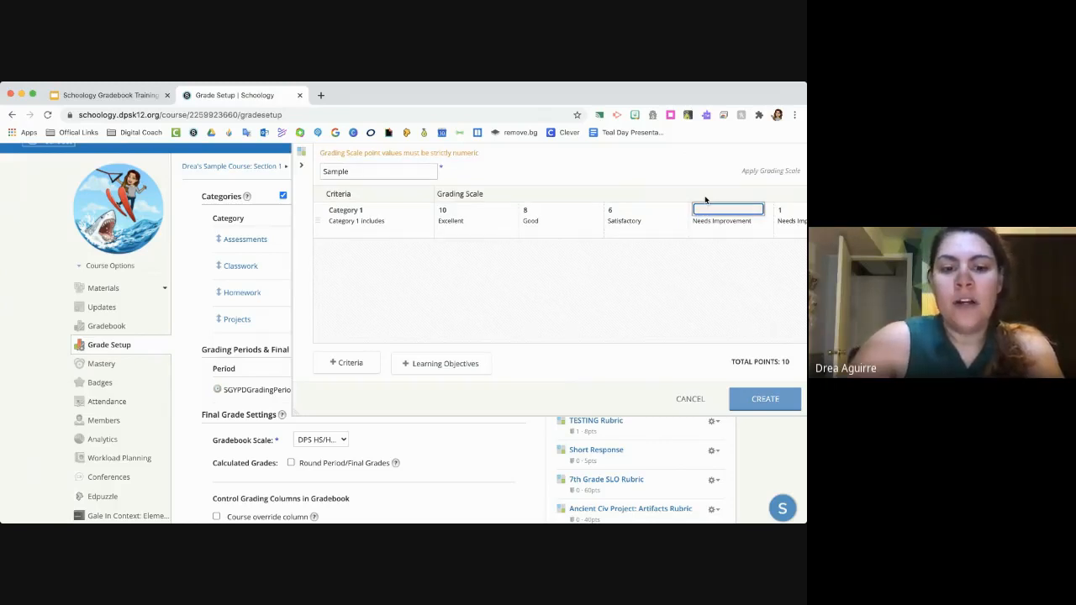
pyautogui.write('4')
pyautogui.hscroll(3, 682, 243)
pyautogui.click(723, 194)
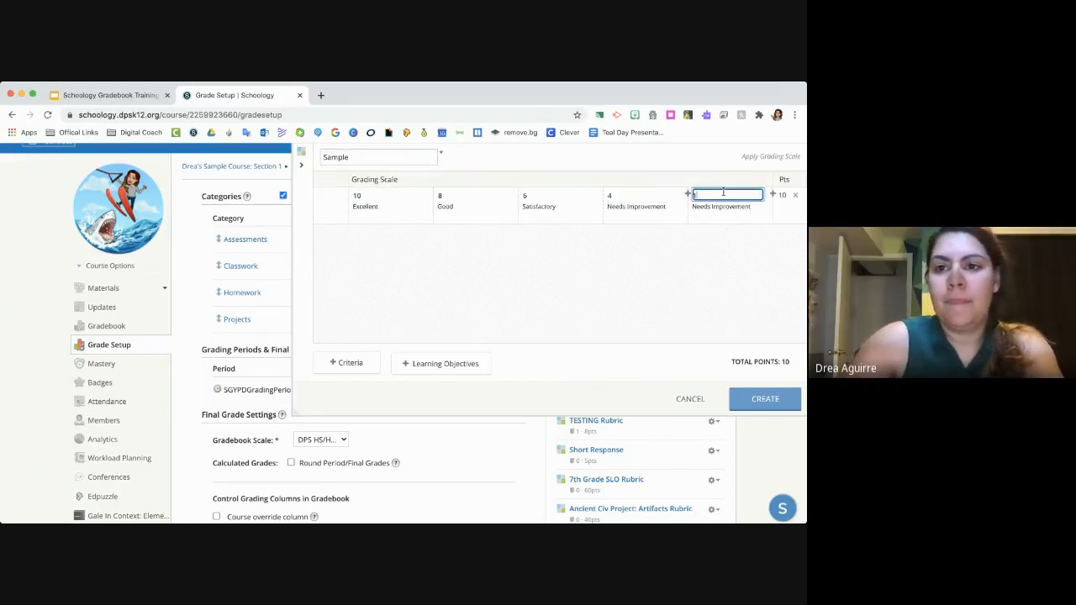
pyautogui.press('BackSpace')
pyautogui.write('2')
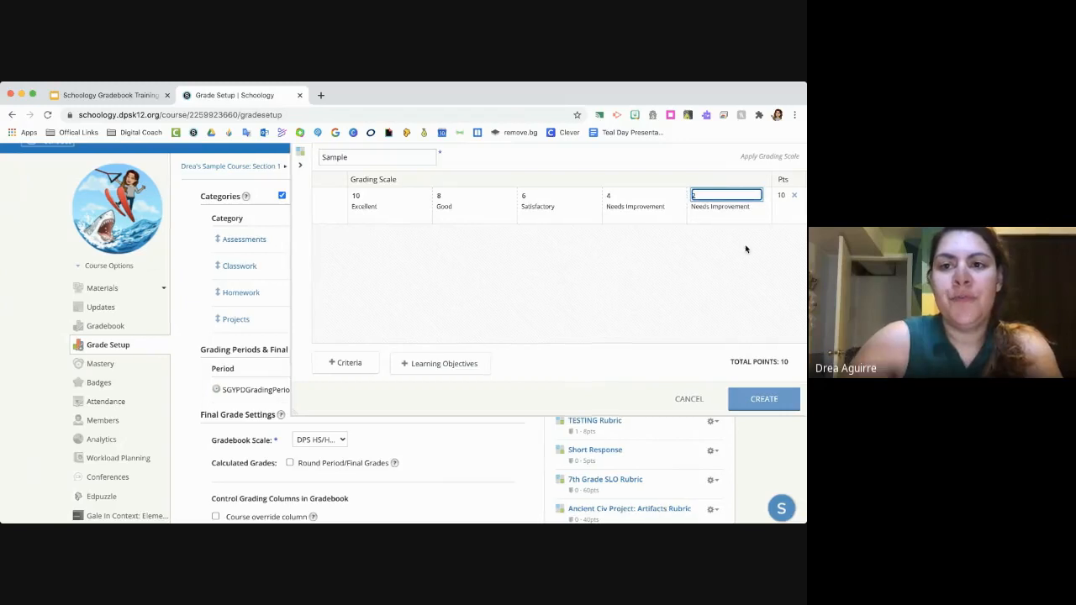
# - Add a sixth level at the end of the grading scale and set it to 0 points
pyautogui.click(772, 195)
pyautogui.click(779, 195)
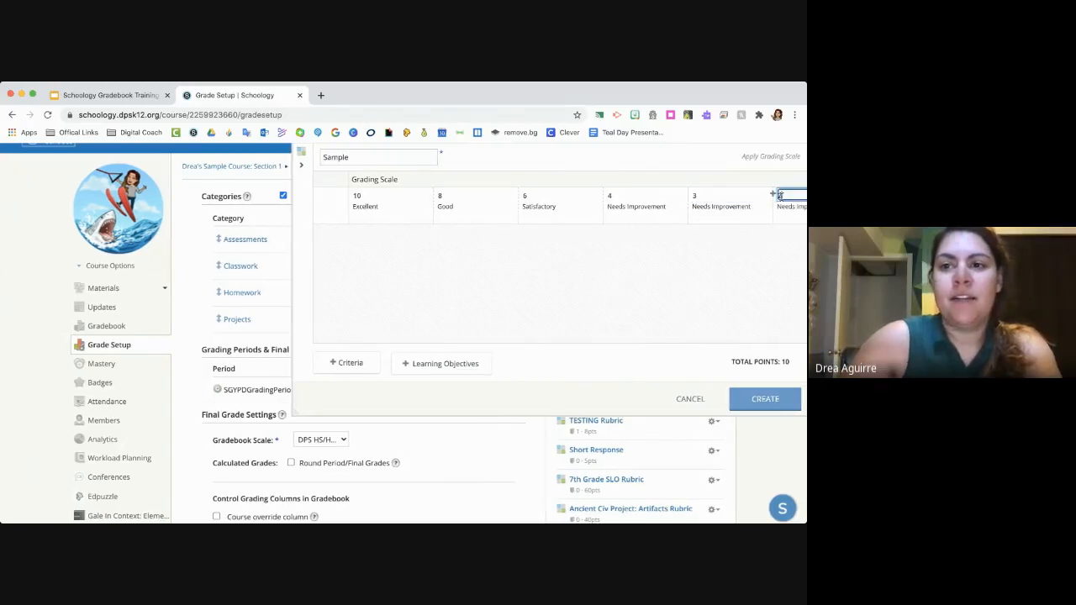
pyautogui.press('BackSpace')
pyautogui.write('1')
pyautogui.hscroll(-1, 670, 302)
pyautogui.hscroll(1, 670, 301)
pyautogui.hscroll(2, 670, 301)
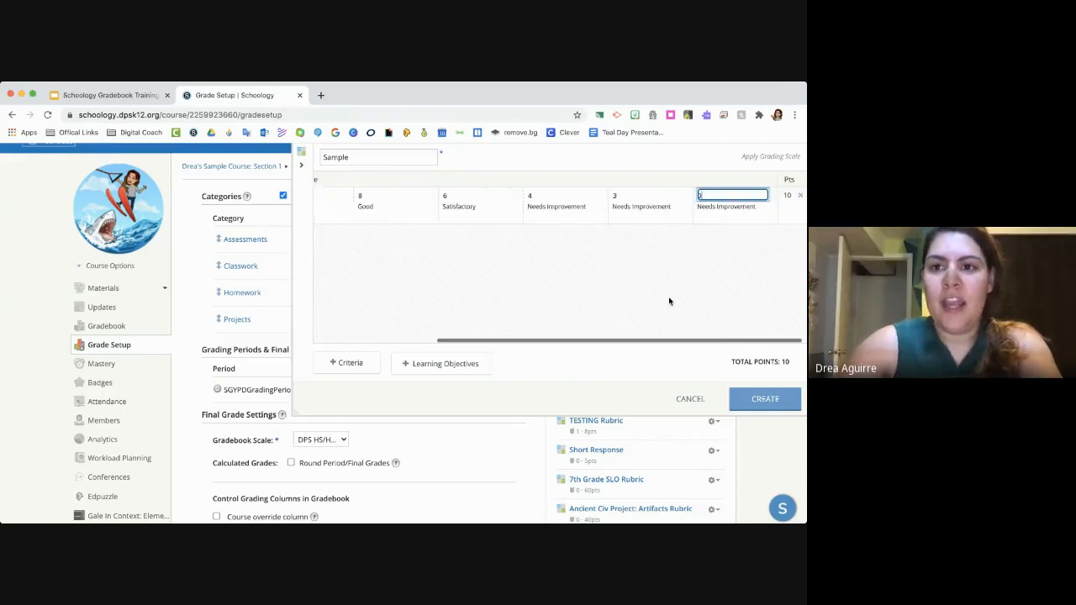
pyautogui.tripleClick(734, 206)
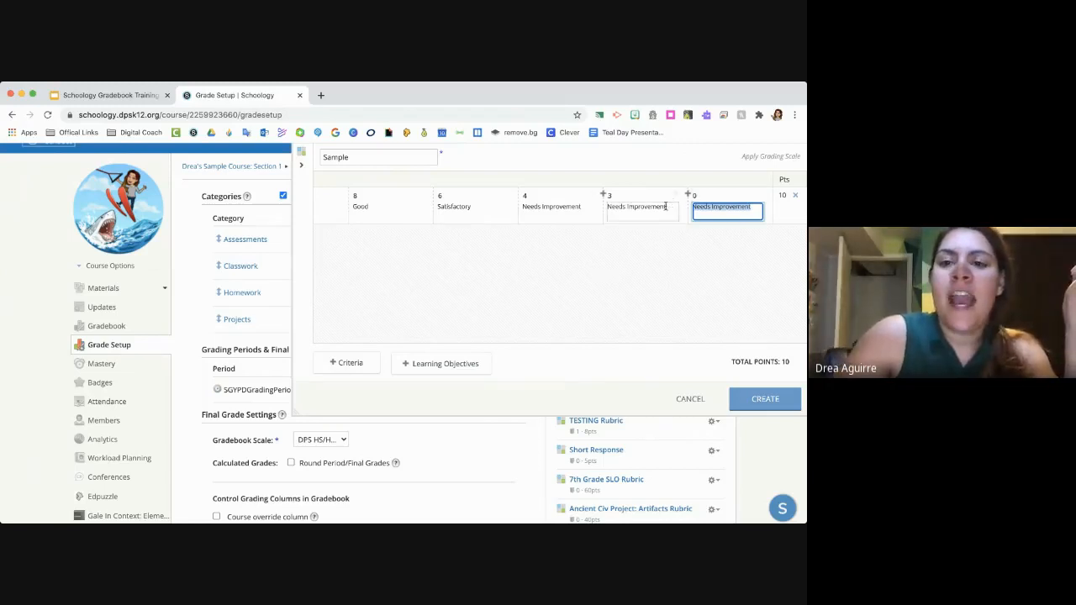
# - Add a second criterion row to the rubric below Category 1
pyautogui.hscroll(-5, 724, 202)
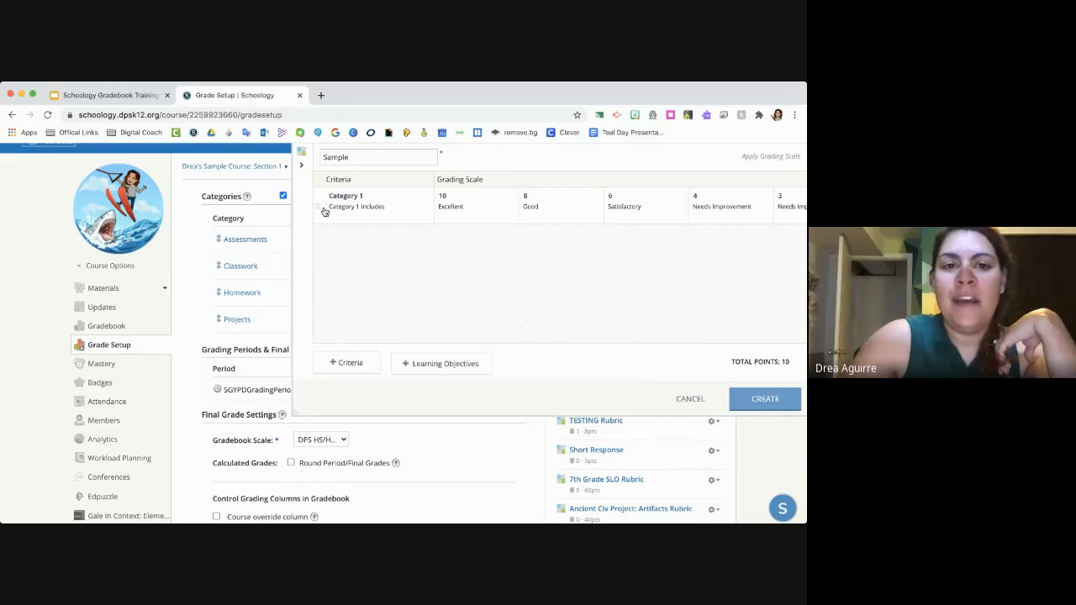
pyautogui.click(372, 364)
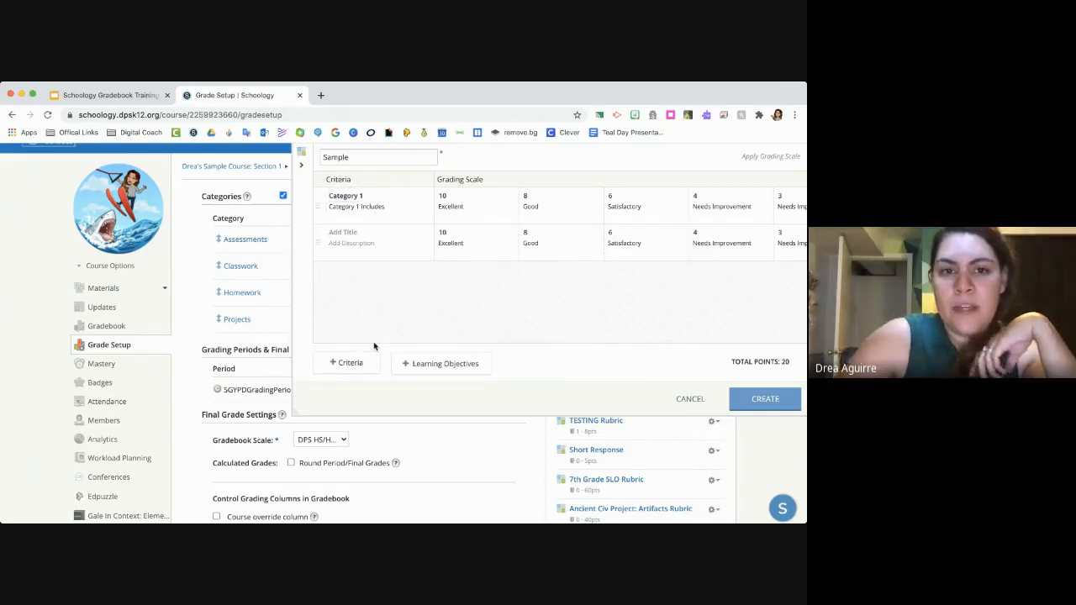
pyautogui.click(353, 233)
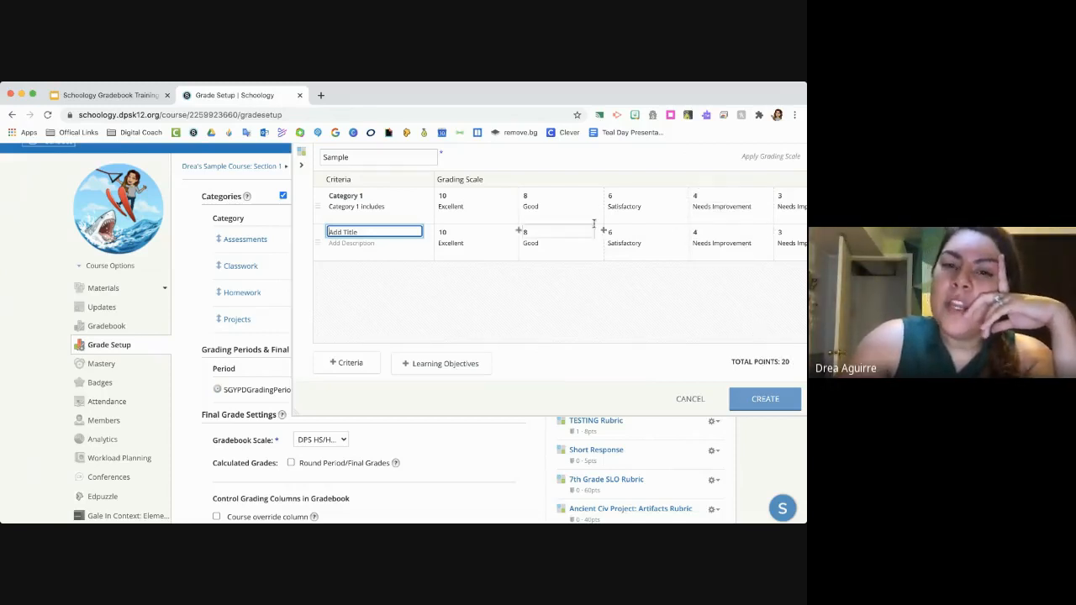
# - Retitle the first criterion from Category 1 to "FINAL GRADE"
pyautogui.click(404, 195)
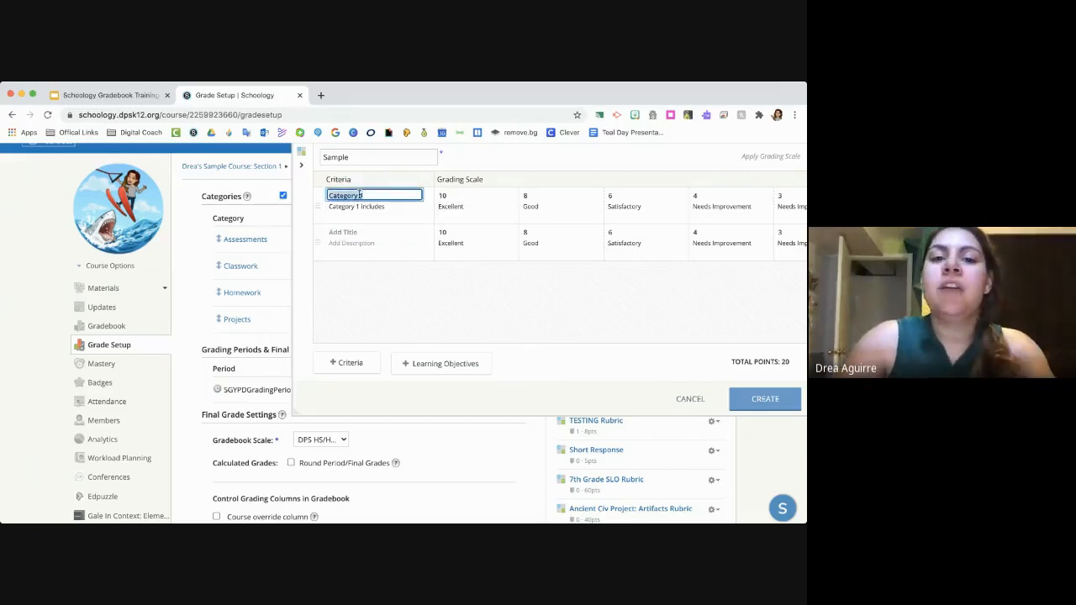
pyautogui.write('R')
pyautogui.write('INAL GR')
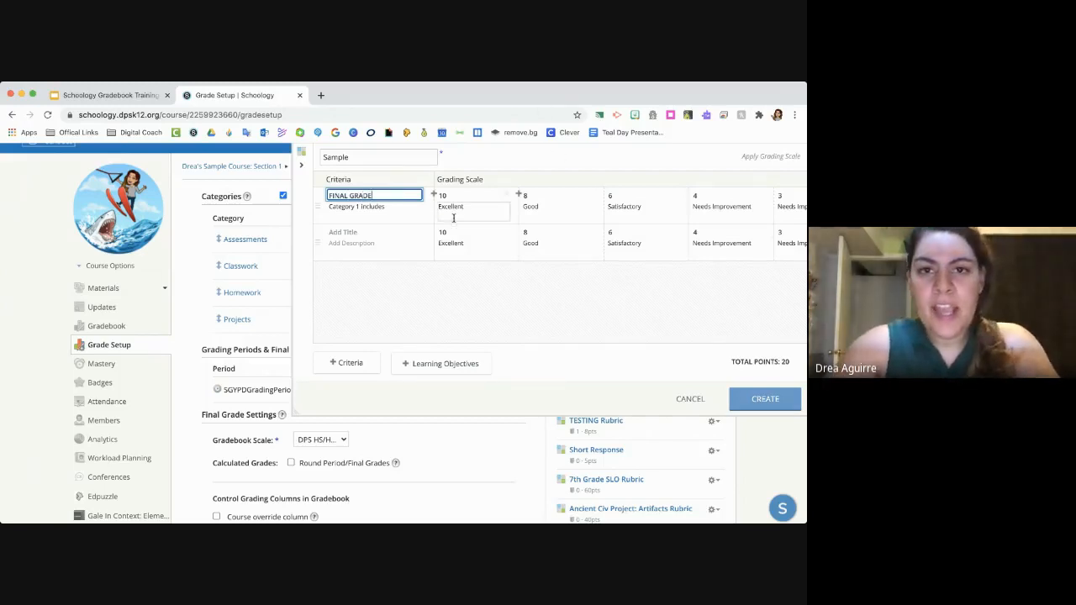
# - Set the fifth grading level of the FINAL GRADE criterion to 2 points
pyautogui.hscroll(3, 609, 213)
pyautogui.click(696, 196)
pyautogui.press('BackSpace')
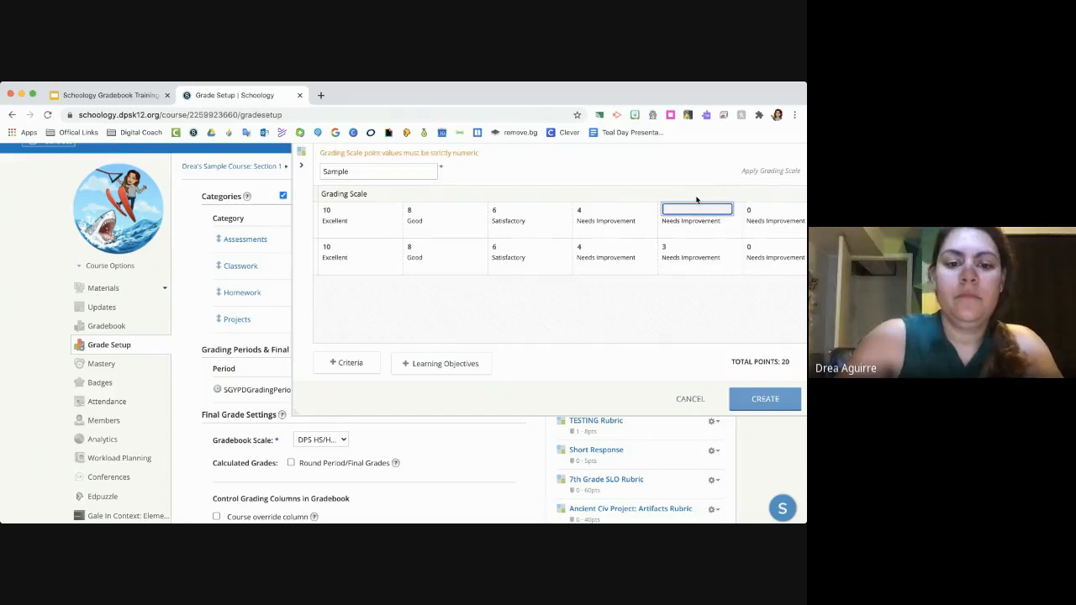
pyautogui.write('2')
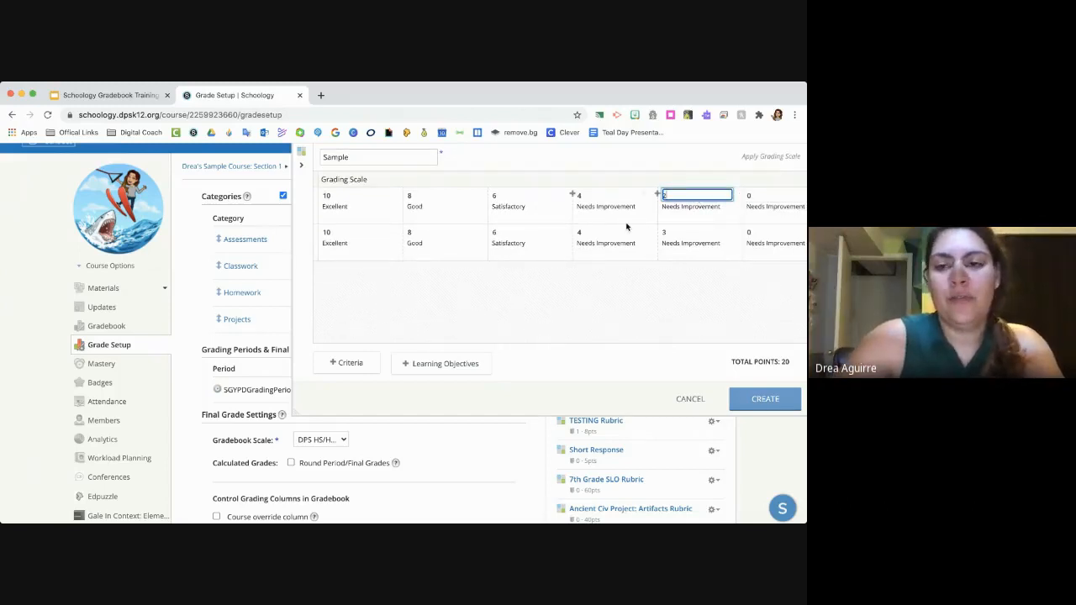
# - Title the second criterion "Feedback 1"
pyautogui.hscroll(-3, 628, 225)
pyautogui.click(384, 242)
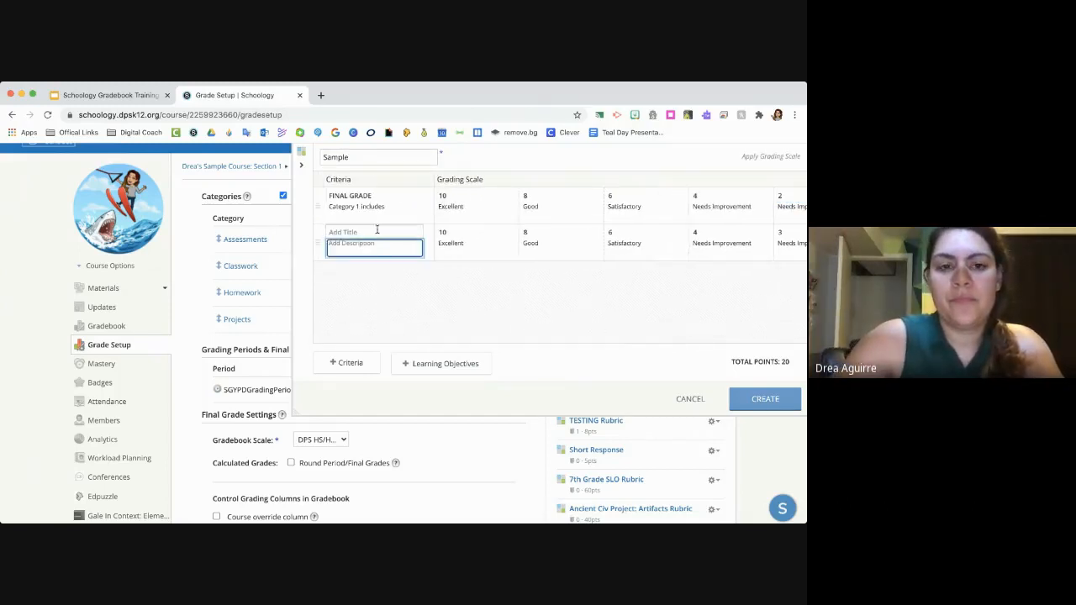
pyautogui.click(413, 232)
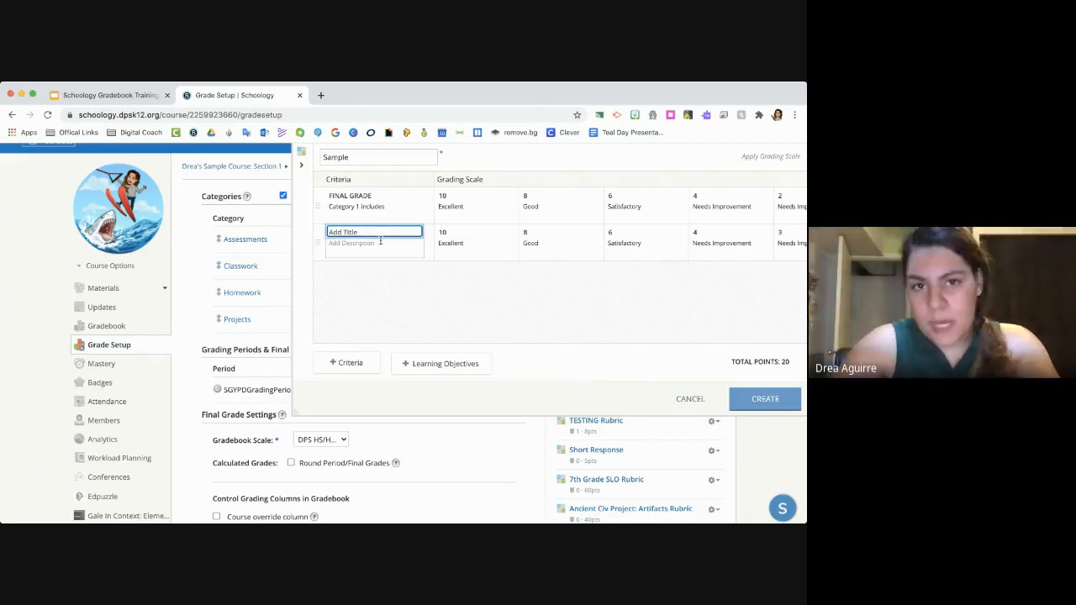
pyautogui.write('F')
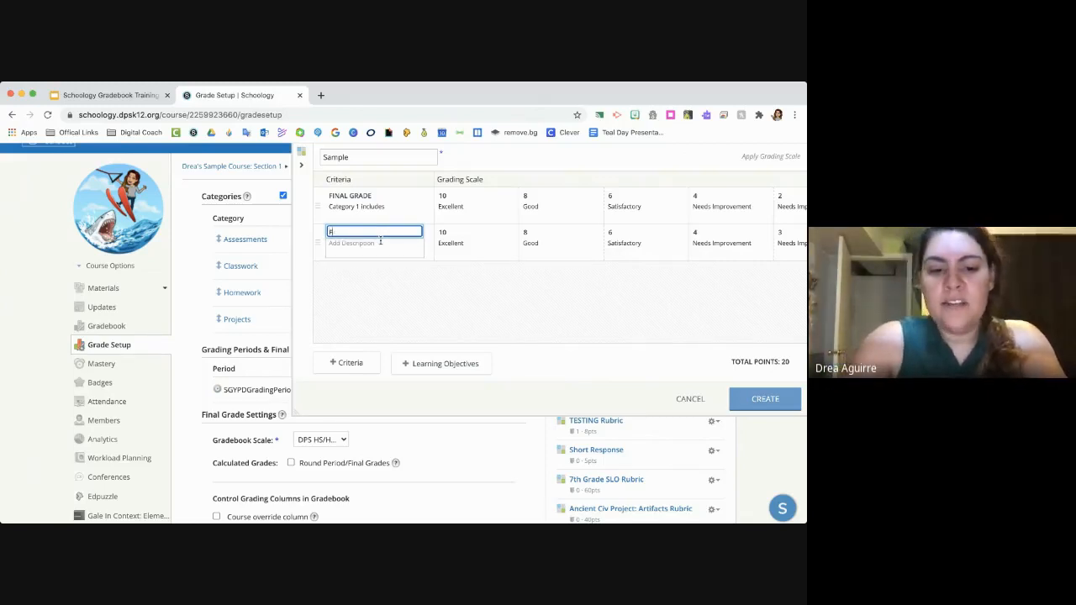
pyautogui.write('eedback t')
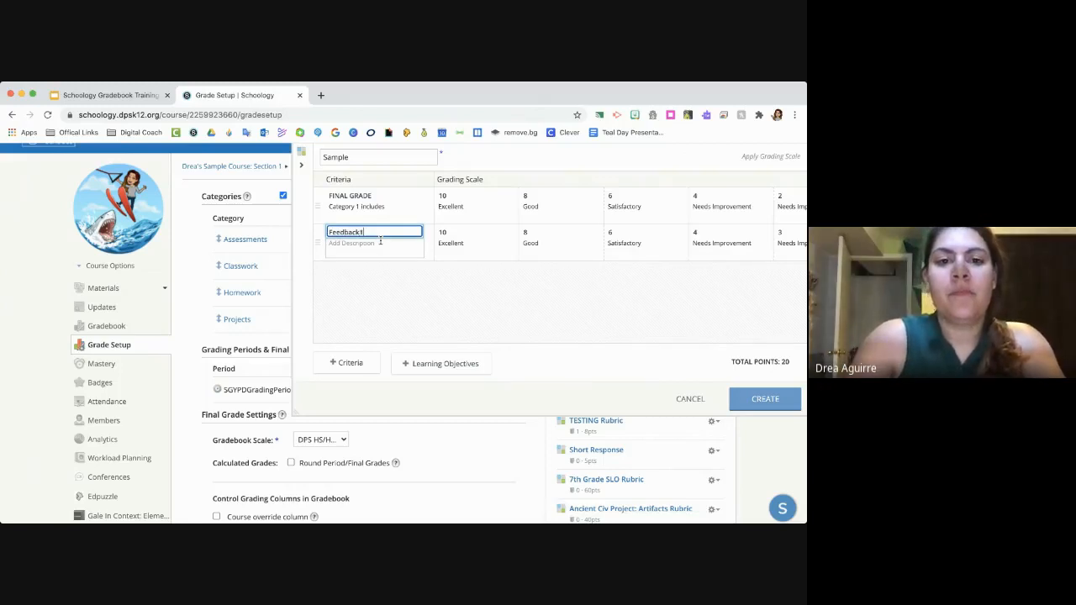
pyautogui.click(453, 241)
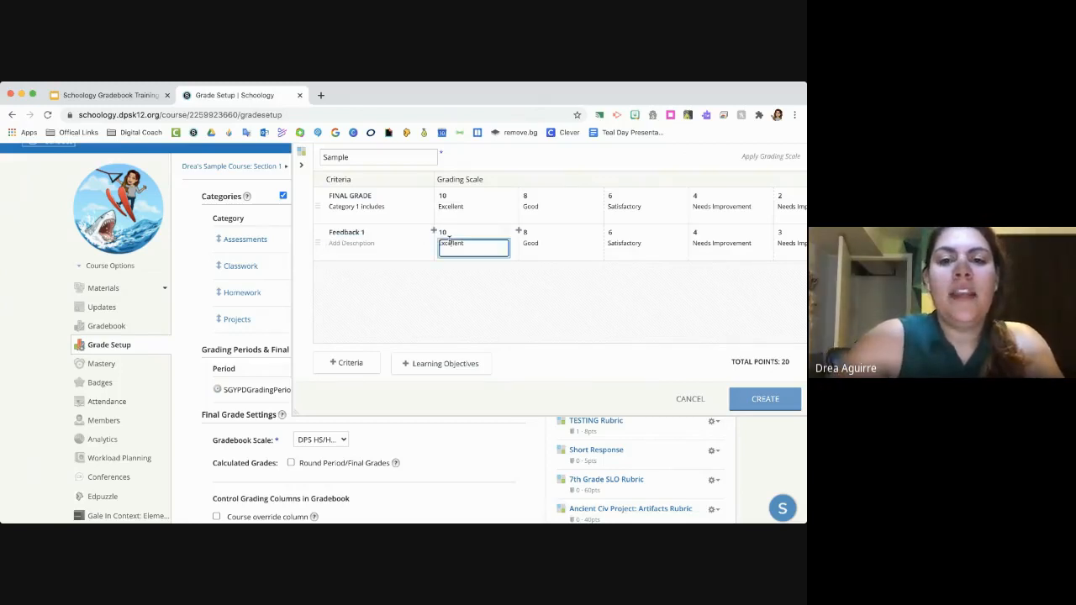
# - Set the fourth and fifth grading levels of the Feedback 1 criterion to 0 points
pyautogui.hscroll(1, 551, 247)
pyautogui.hscroll(2, 551, 247)
pyautogui.click(643, 244)
pyautogui.press('BackSpace')
pyautogui.write('0')
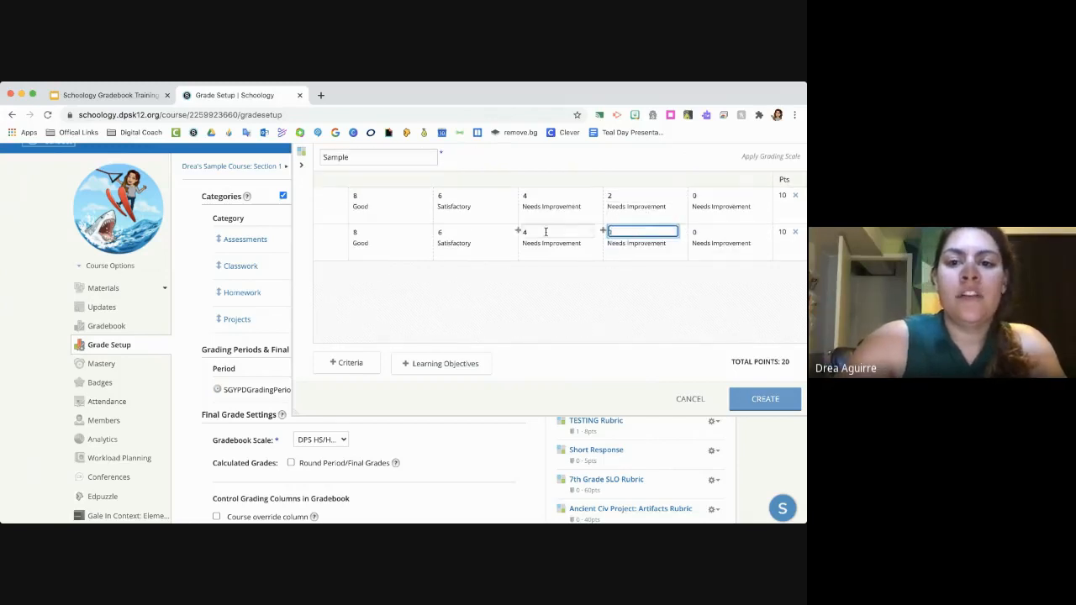
pyautogui.click(546, 232)
pyautogui.press('BackSpace')
pyautogui.write('0')
# - Set the Satisfactory, Good and Excellent levels of the Feedback 1 criterion to 0 points
pyautogui.click(471, 232)
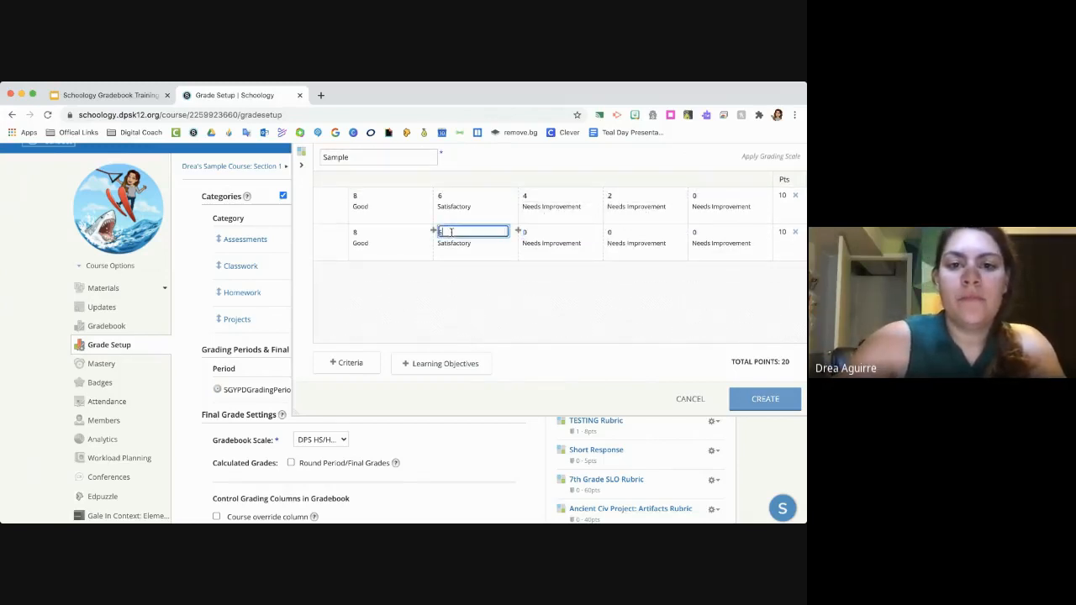
pyautogui.press('BackSpace')
pyautogui.write('0')
pyautogui.click(391, 233)
pyautogui.press('BackSpace')
pyautogui.write('0')
pyautogui.click(381, 234)
pyautogui.press('BackSpace')
pyautogui.press('BackSpace')
pyautogui.write('0')
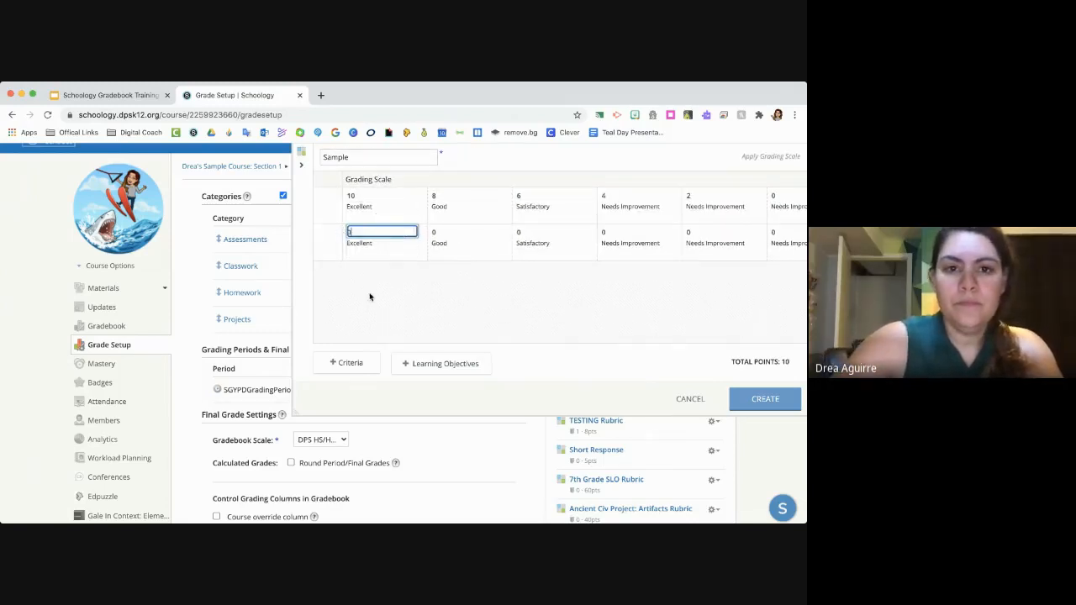
pyautogui.click(378, 248)
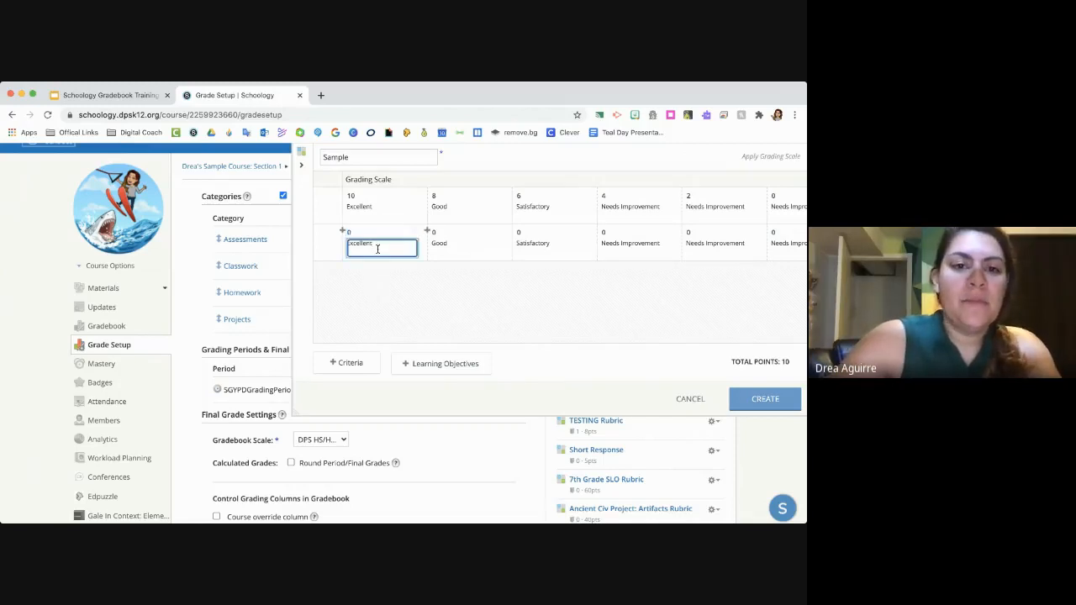
pyautogui.hscroll(1, 378, 249)
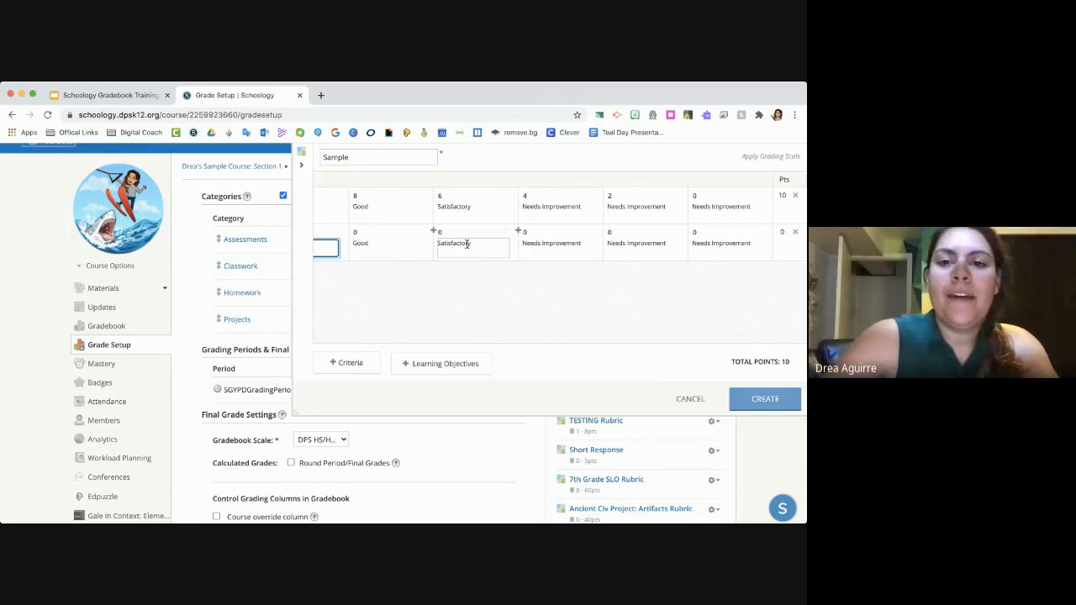
pyautogui.hscroll(-1, 372, 247)
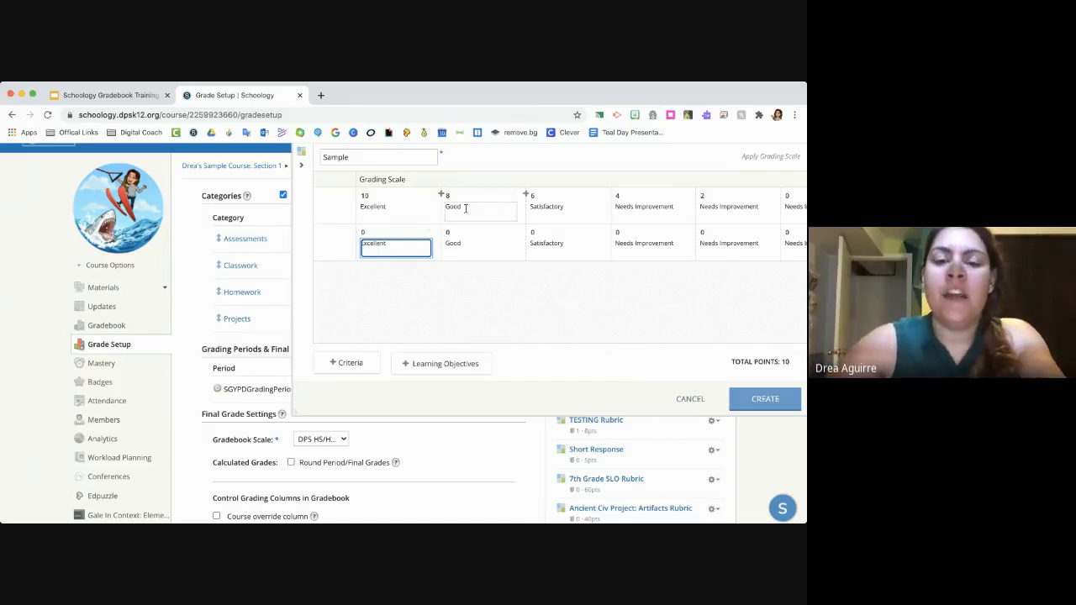
pyautogui.hscroll(-3, 424, 253)
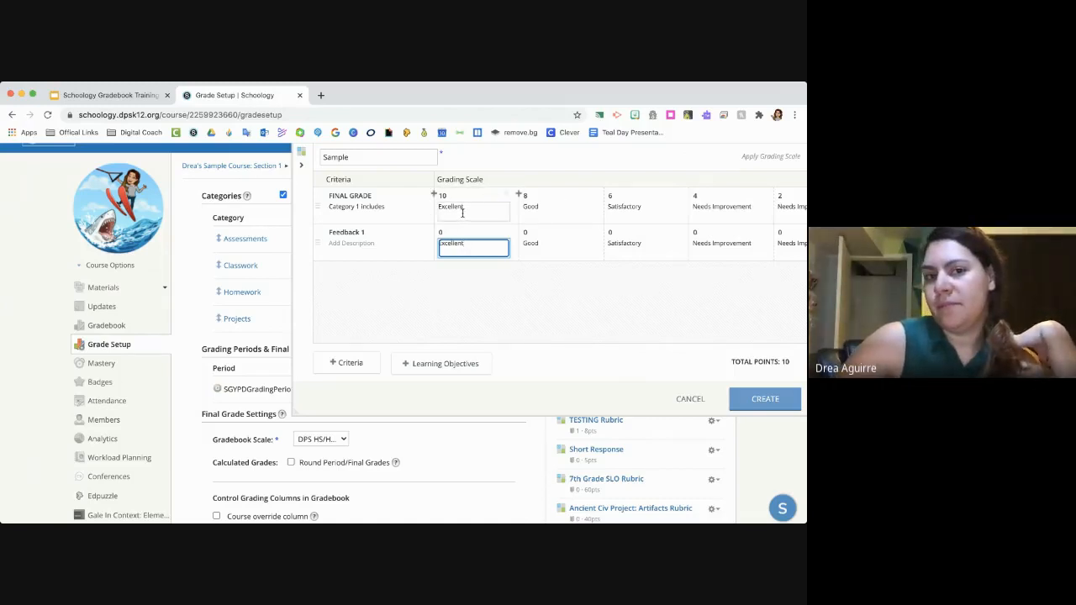
# - Add the Finding & Understanding Sources learning objective from the personal 7th Grade: SLO Objectives to the rubric
pyautogui.click(423, 367)
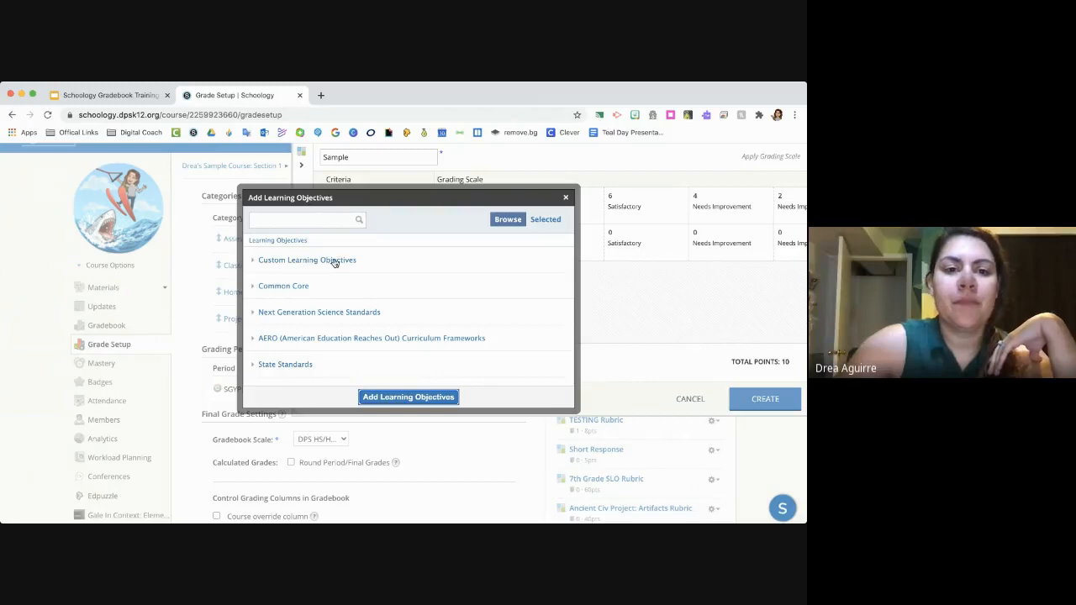
pyautogui.click(566, 197)
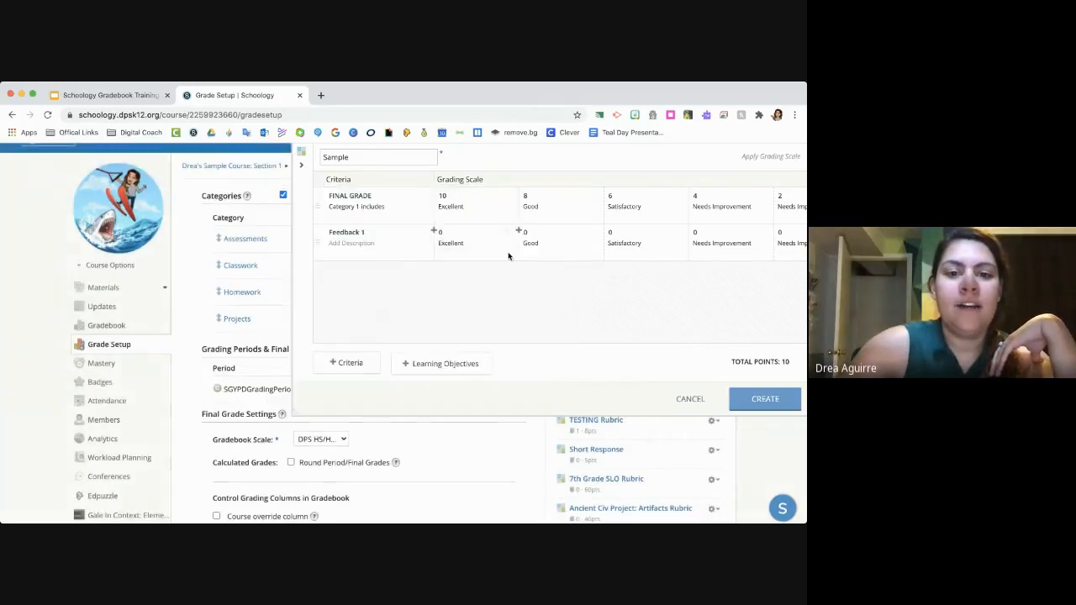
pyautogui.click(441, 365)
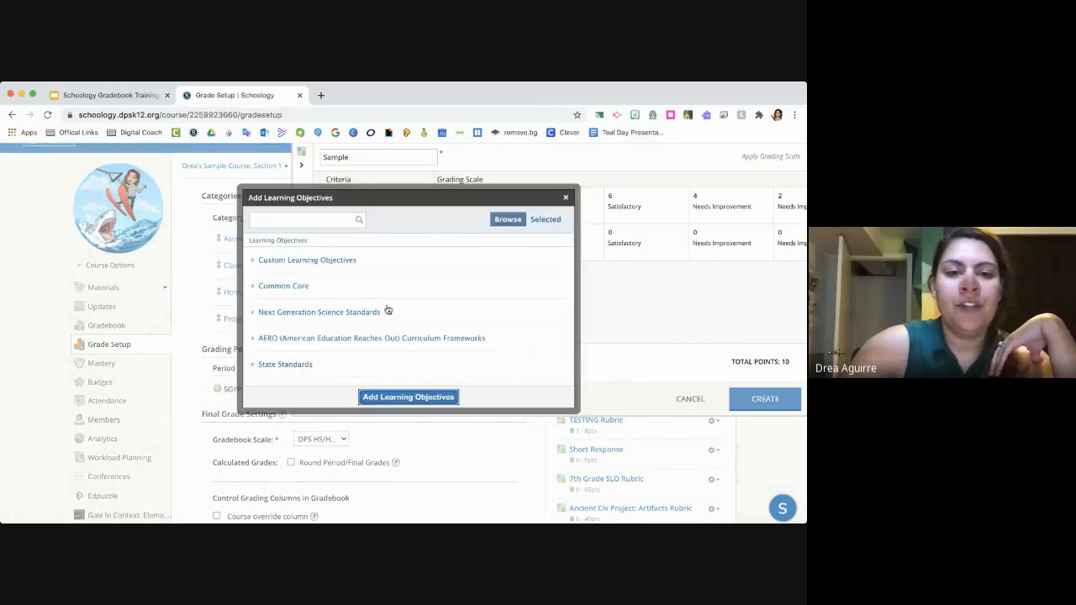
pyautogui.click(344, 262)
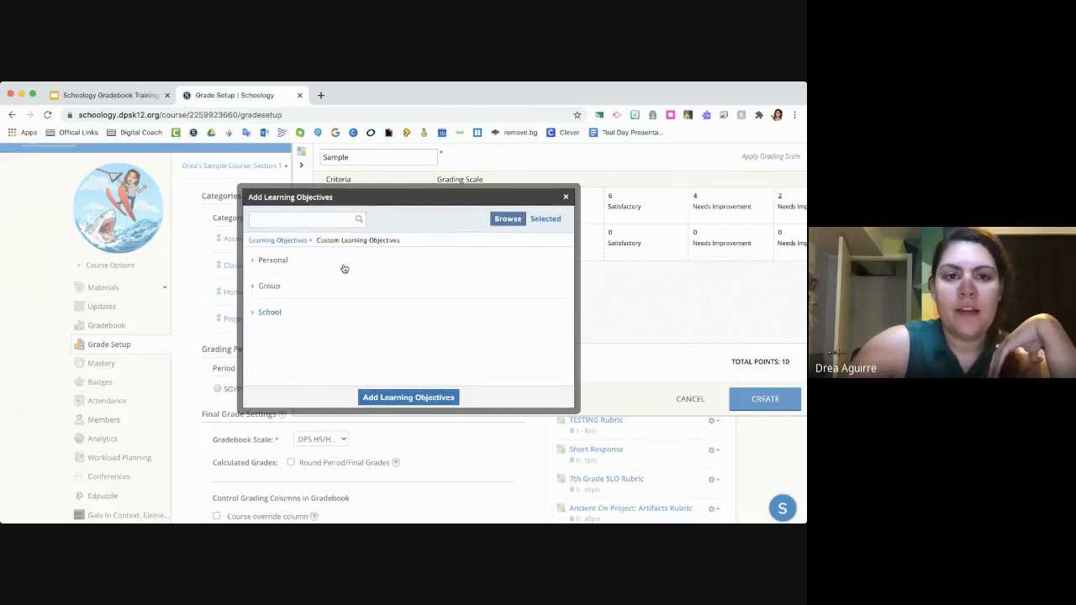
pyautogui.click(282, 263)
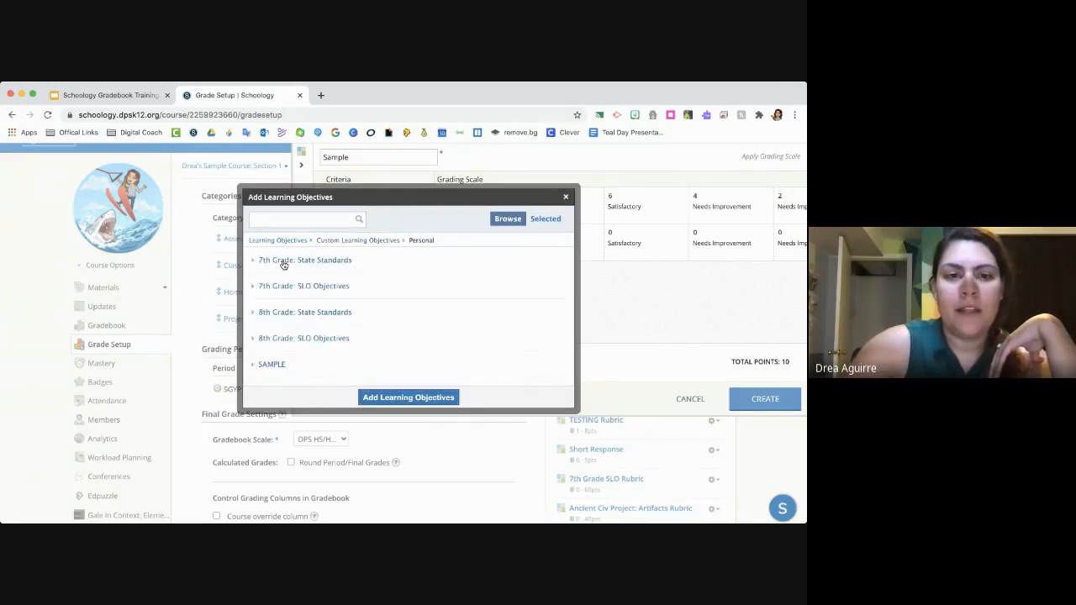
pyautogui.click(290, 290)
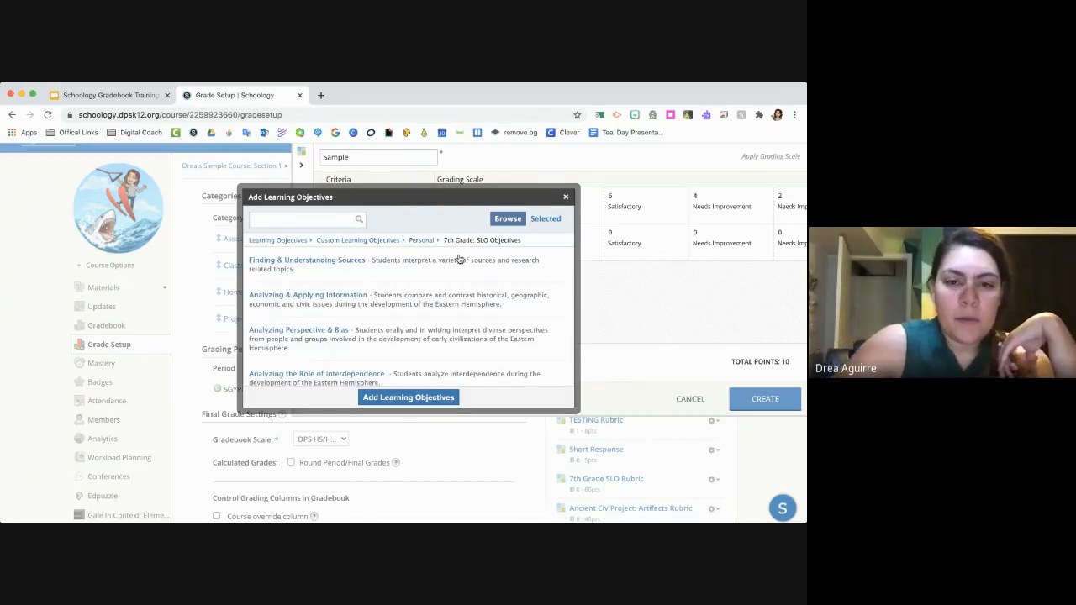
pyautogui.click(442, 272)
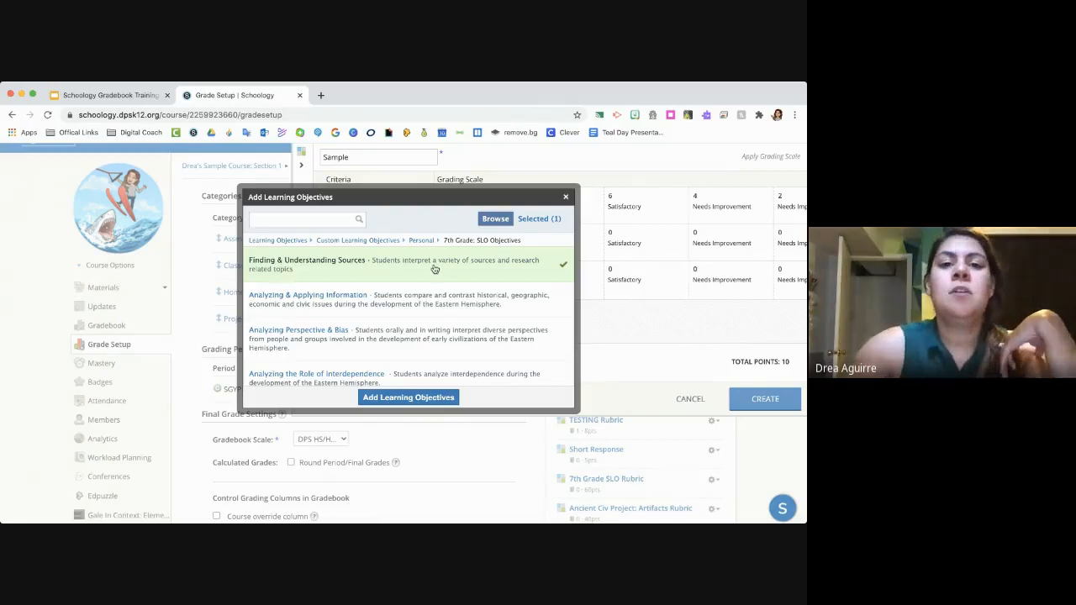
pyautogui.click(426, 396)
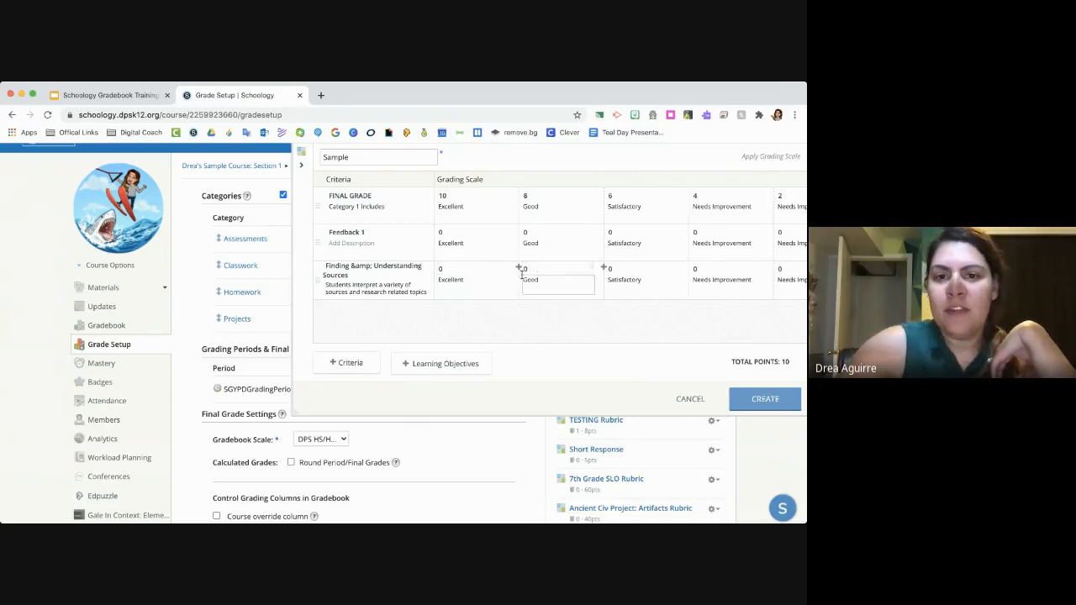
# - Remove two Needs Improvement levels and the Satisfactory level from the Finding & Understanding Sources criterion
pyautogui.hscroll(5, 606, 277)
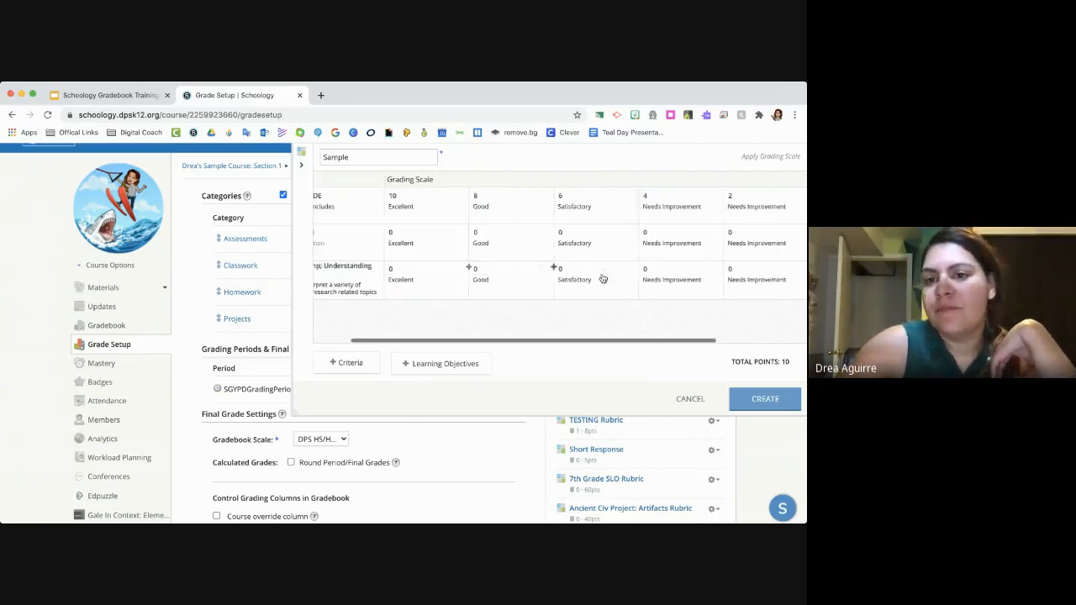
pyautogui.click(710, 268)
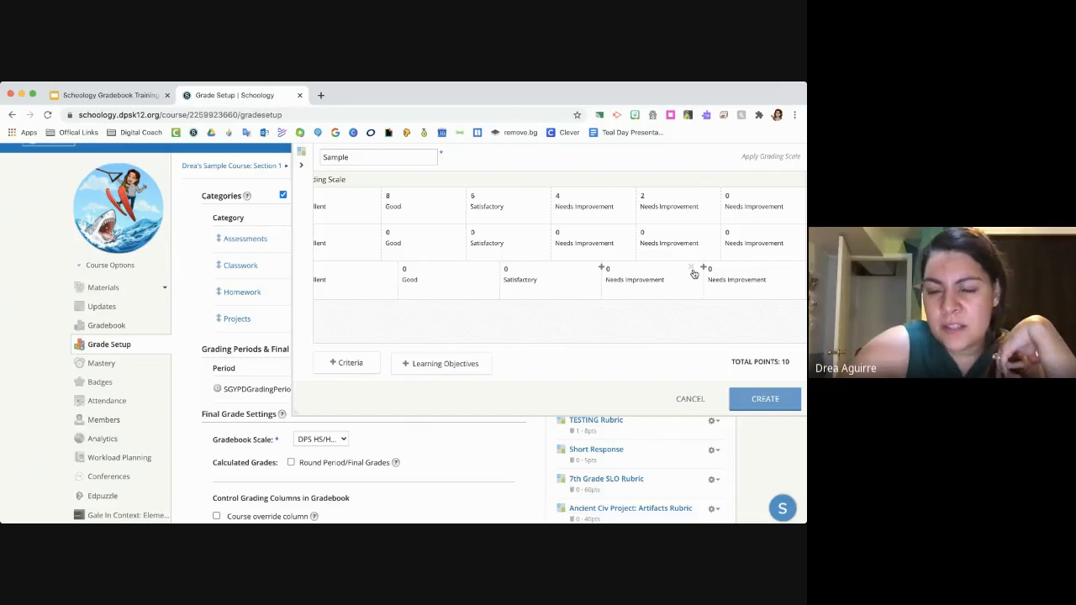
pyautogui.click(691, 268)
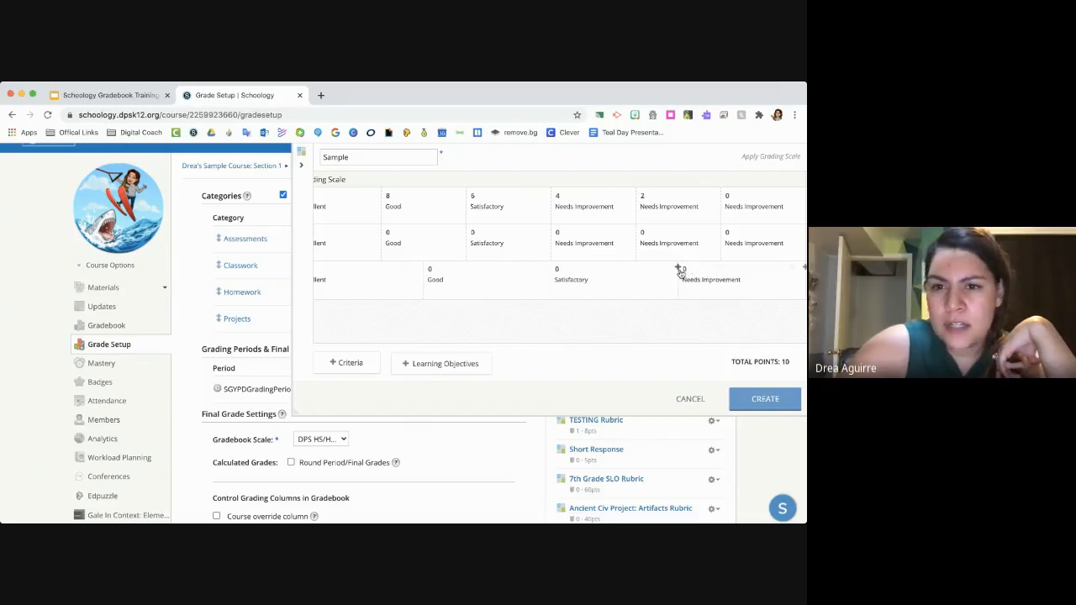
pyautogui.click(666, 267)
pyautogui.hscroll(-3, 562, 272)
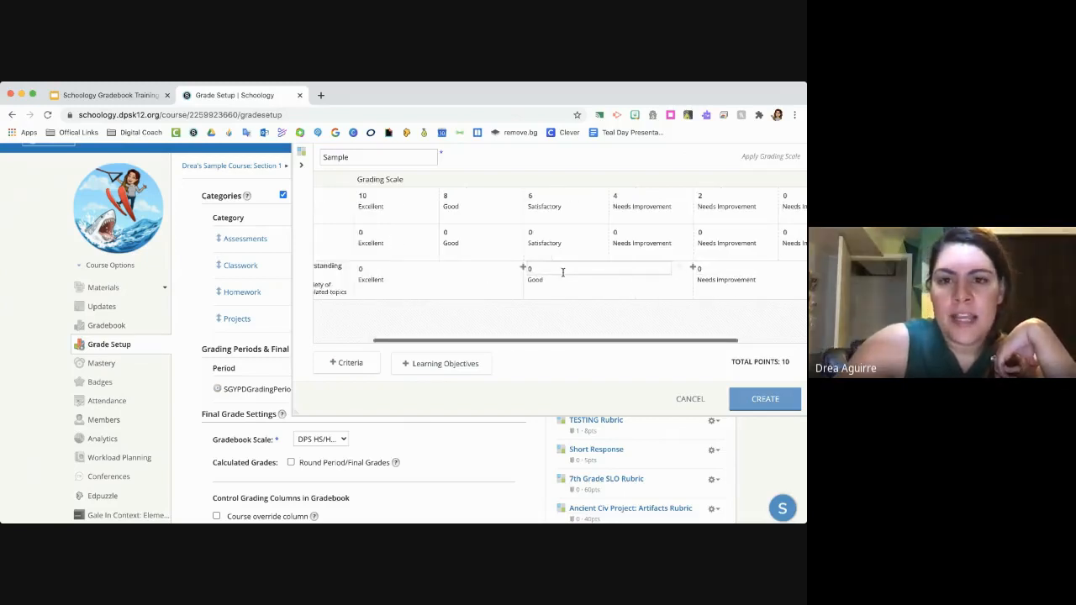
pyautogui.hscroll(3, 564, 272)
pyautogui.hscroll(-3, 563, 271)
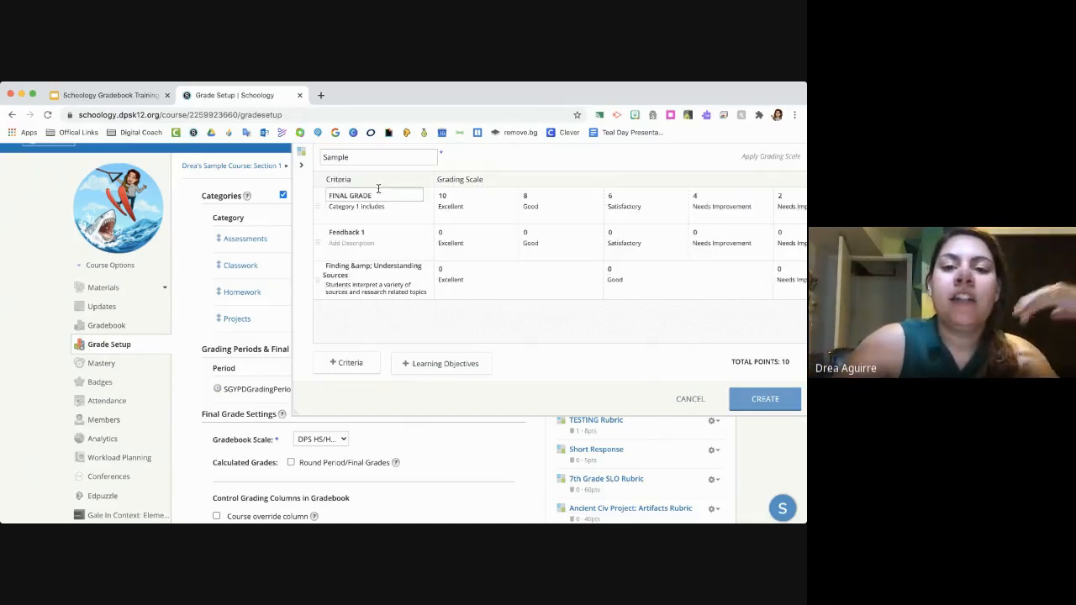
# - Review the rubric's criteria and grading levels, and create the Sample rubric
pyautogui.hscroll(3, 619, 278)
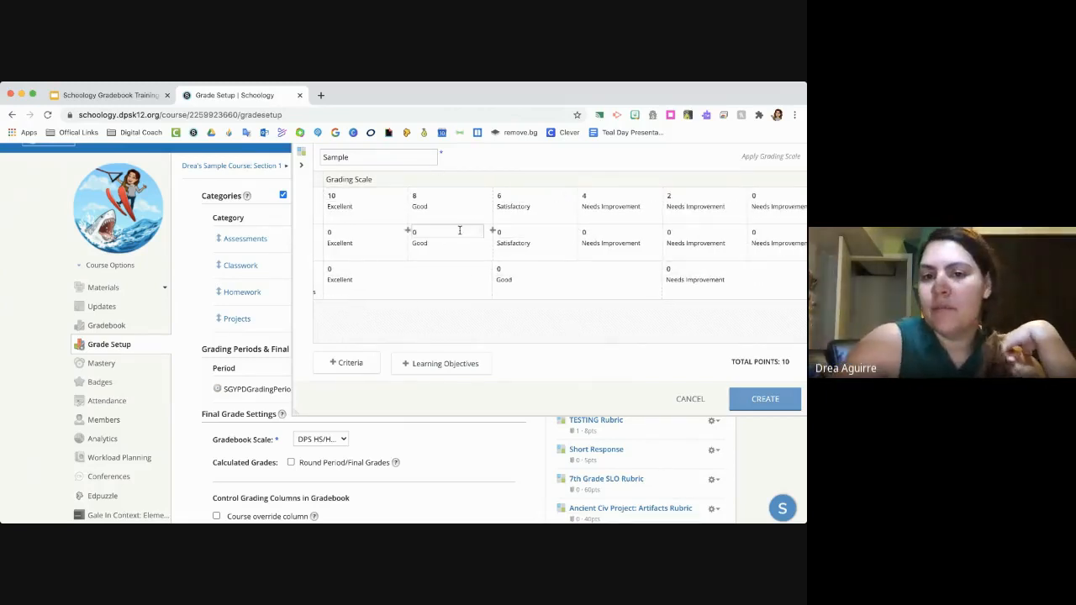
pyautogui.scroll(-2, 448, 281)
pyautogui.scroll(2, 454, 290)
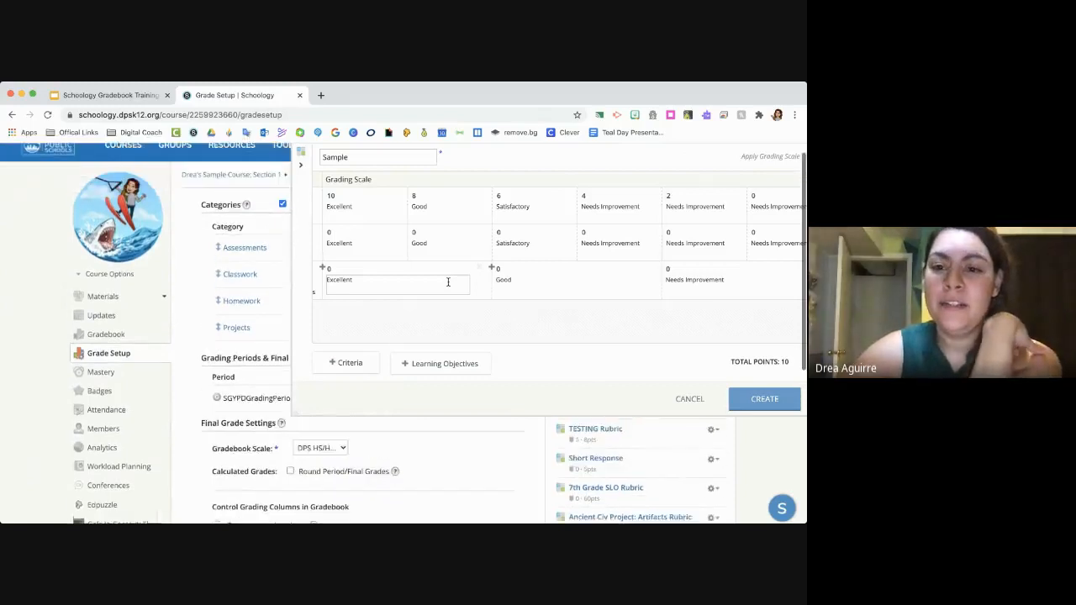
pyautogui.hscroll(-3, 470, 311)
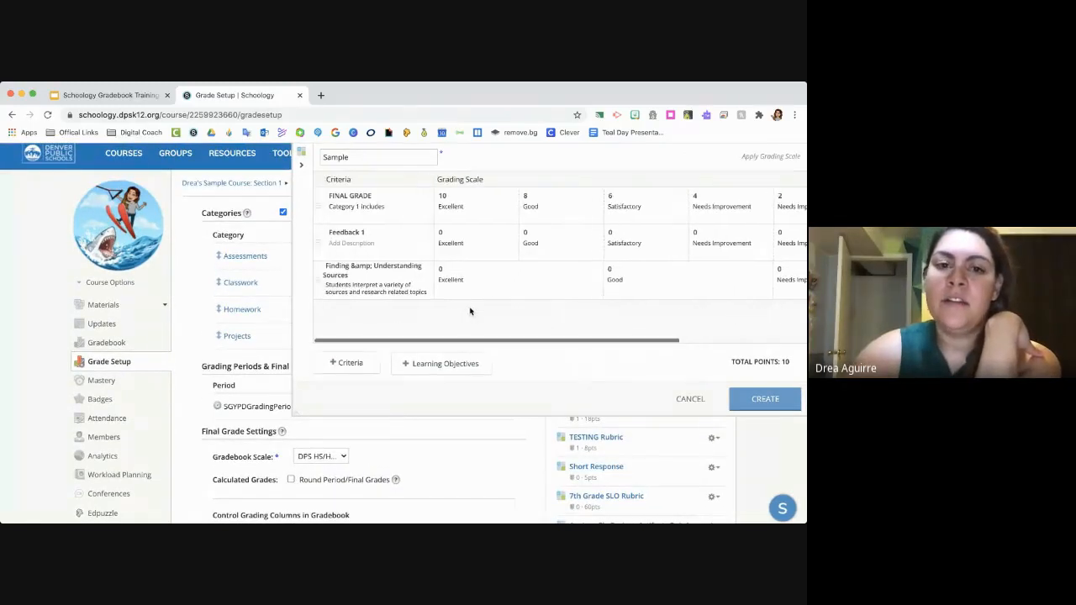
pyautogui.scroll(1, 468, 312)
pyautogui.click(751, 399)
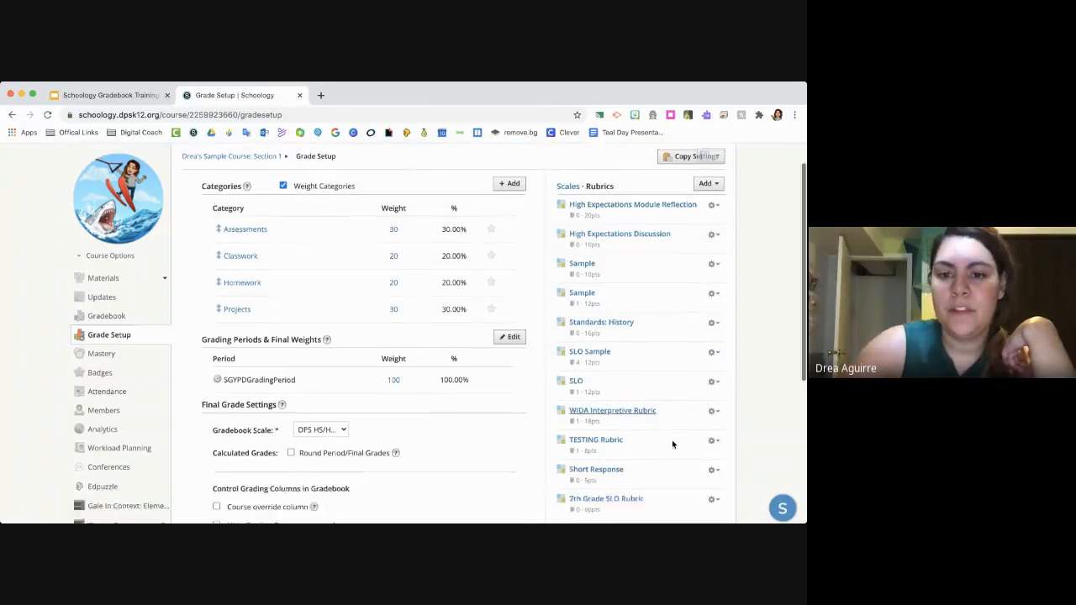
# - Browse the course's rubrics list in Grade Setup and reopen the newly created Sample rubric
pyautogui.scroll(-5, 671, 440)
pyautogui.scroll(3, 671, 440)
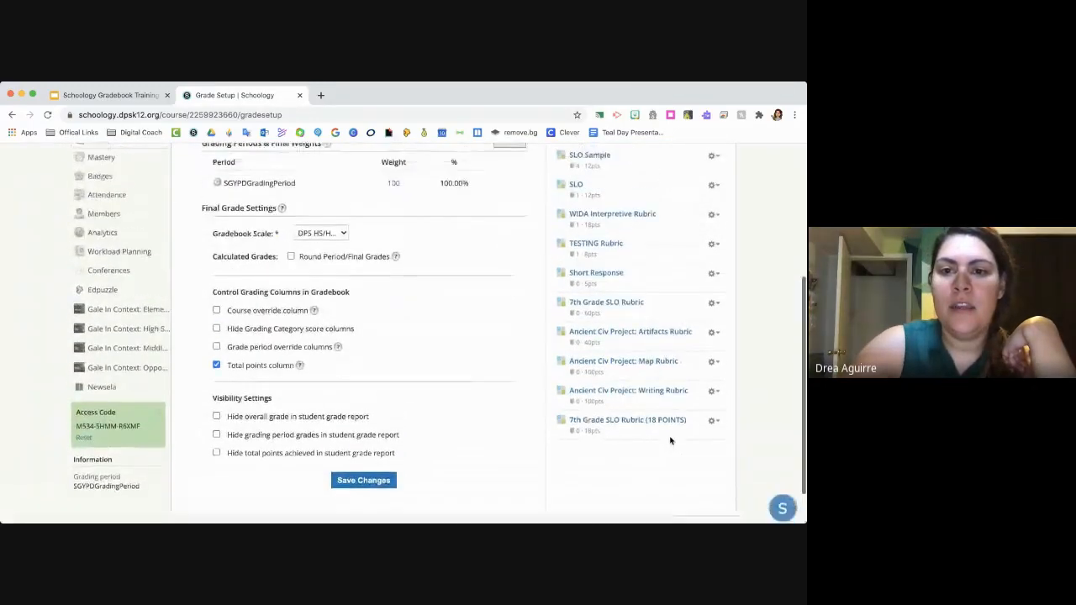
pyautogui.scroll(3, 670, 440)
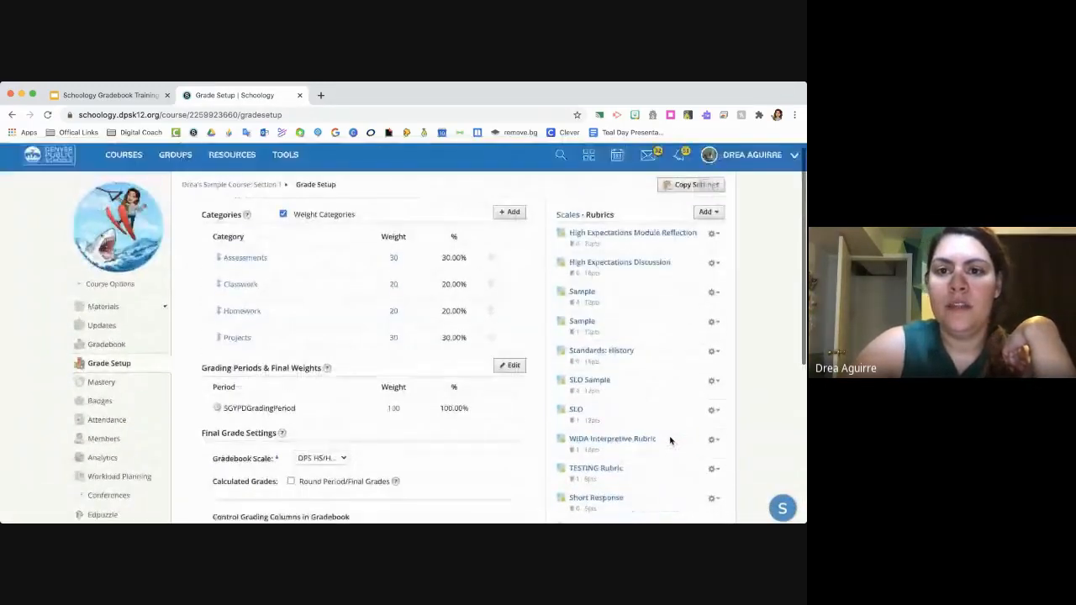
pyautogui.scroll(-5, 670, 440)
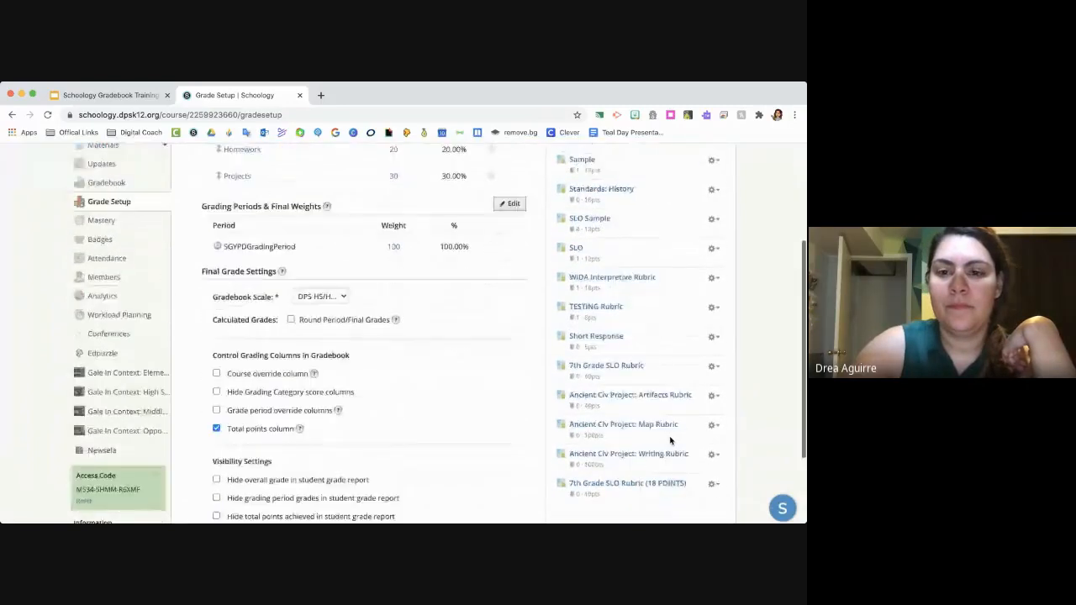
pyautogui.scroll(3, 671, 439)
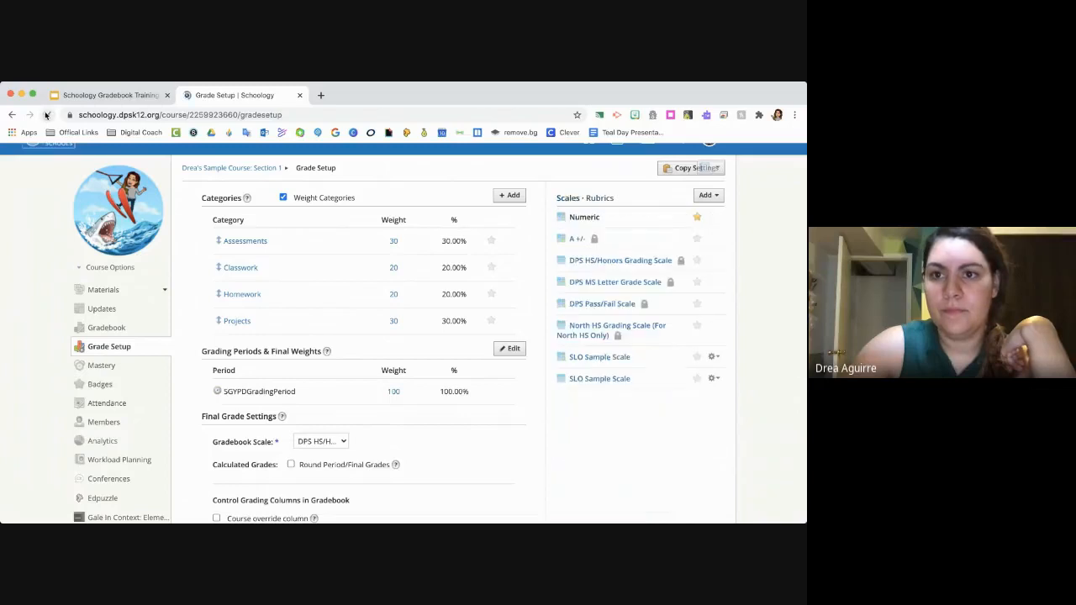
pyautogui.click(601, 198)
pyautogui.scroll(-2, 606, 278)
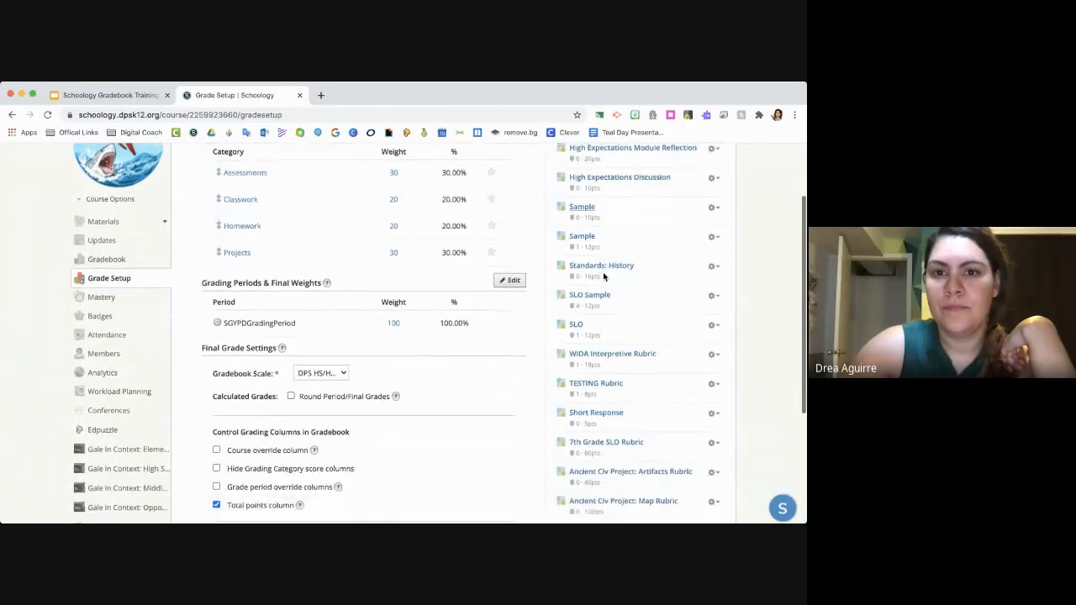
pyautogui.click(582, 209)
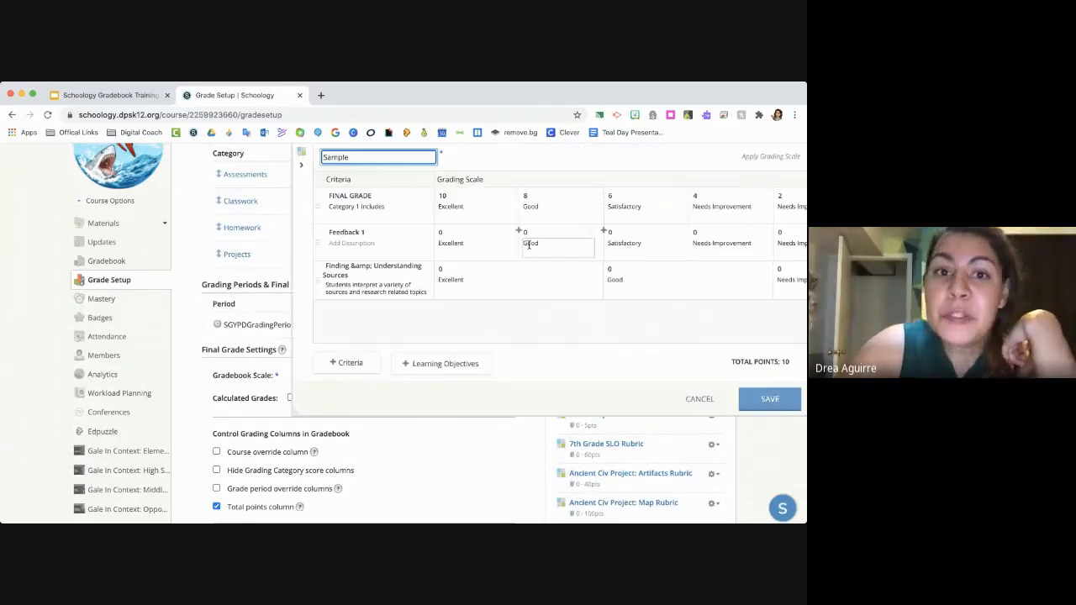
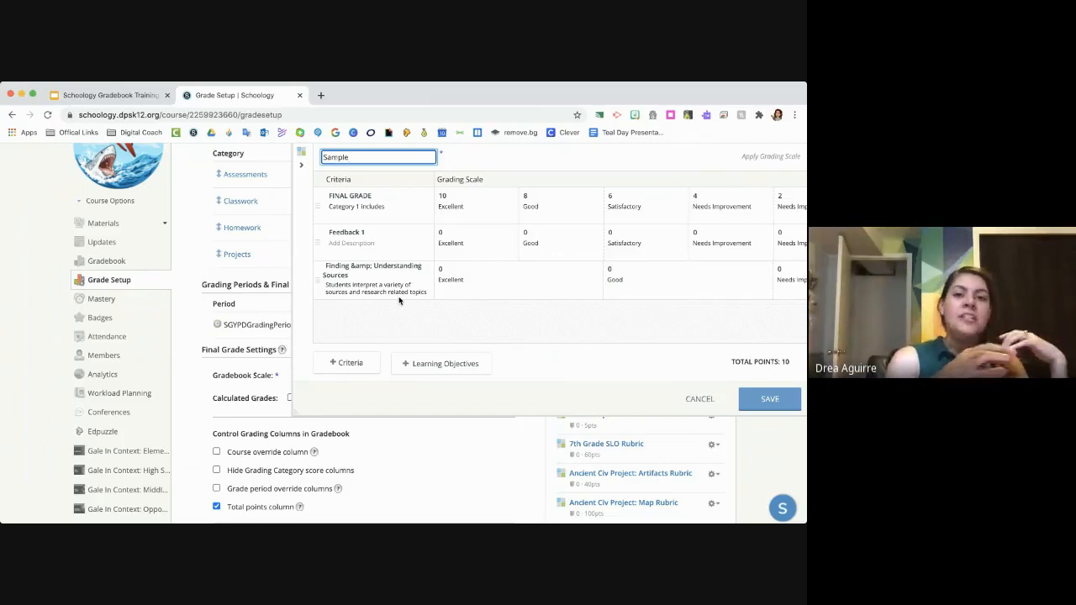
# - Close the open Sample rubric without saving and save the new 10-point Sample rubric to the personal resources
pyautogui.click(487, 195)
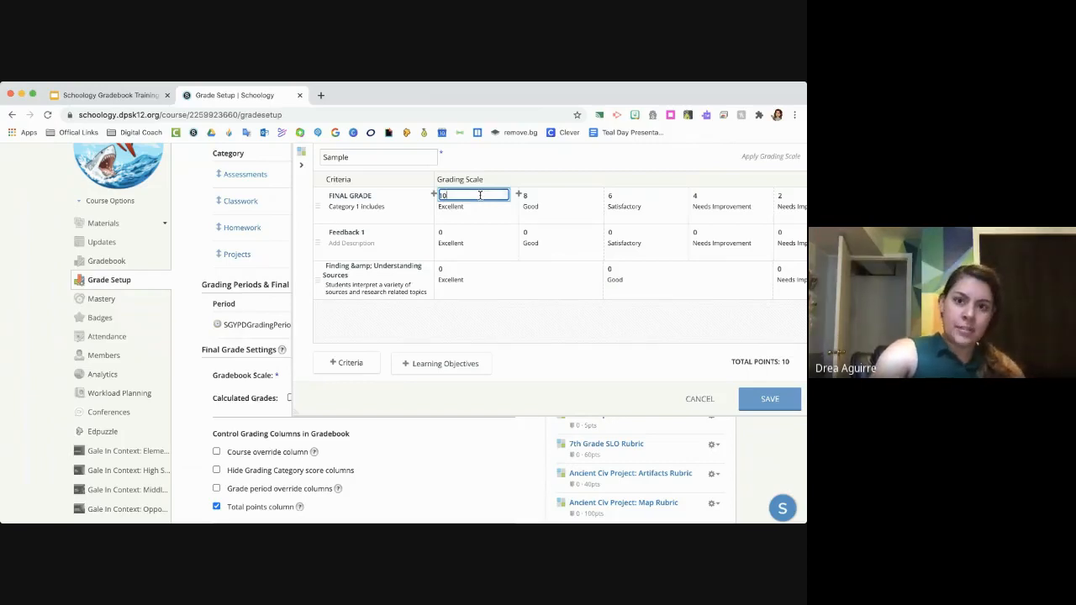
pyautogui.click(705, 400)
pyautogui.scroll(-1, 690, 338)
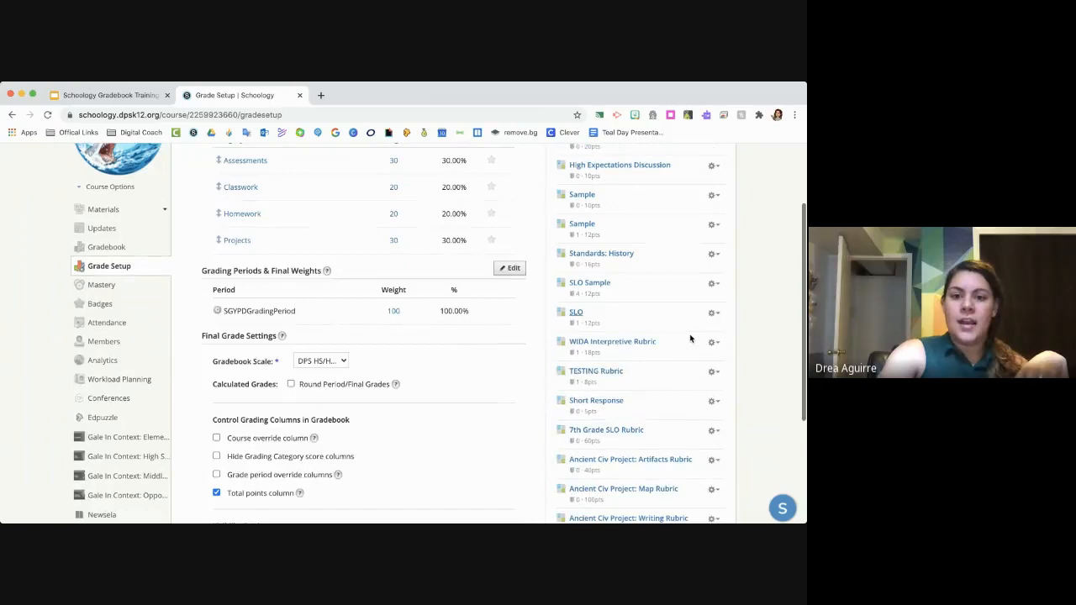
pyautogui.scroll(-2, 690, 338)
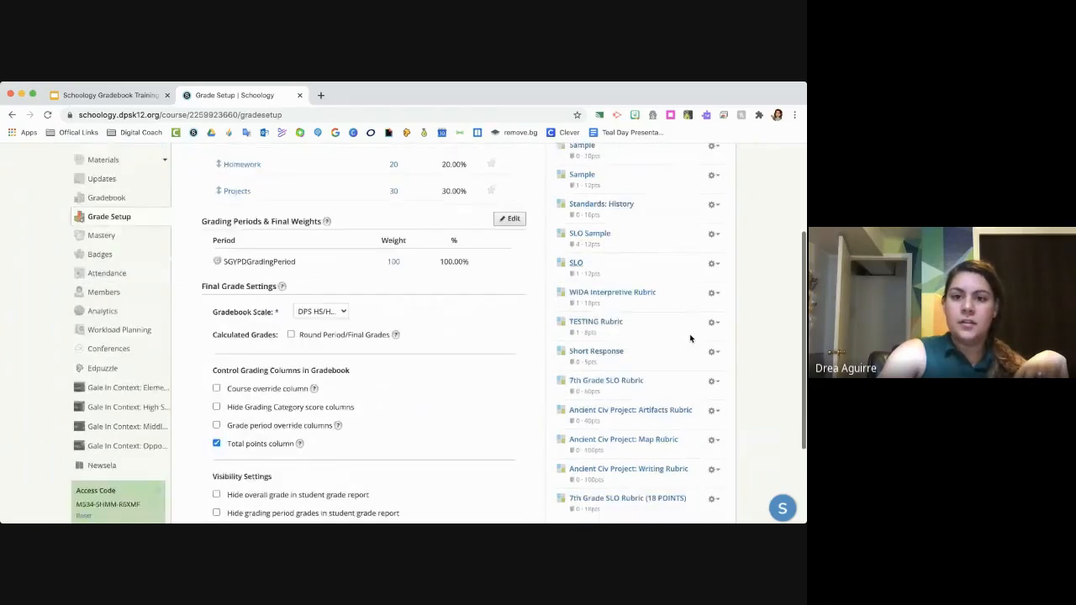
pyautogui.scroll(-1, 691, 338)
pyautogui.scroll(5, 690, 338)
pyautogui.click(712, 292)
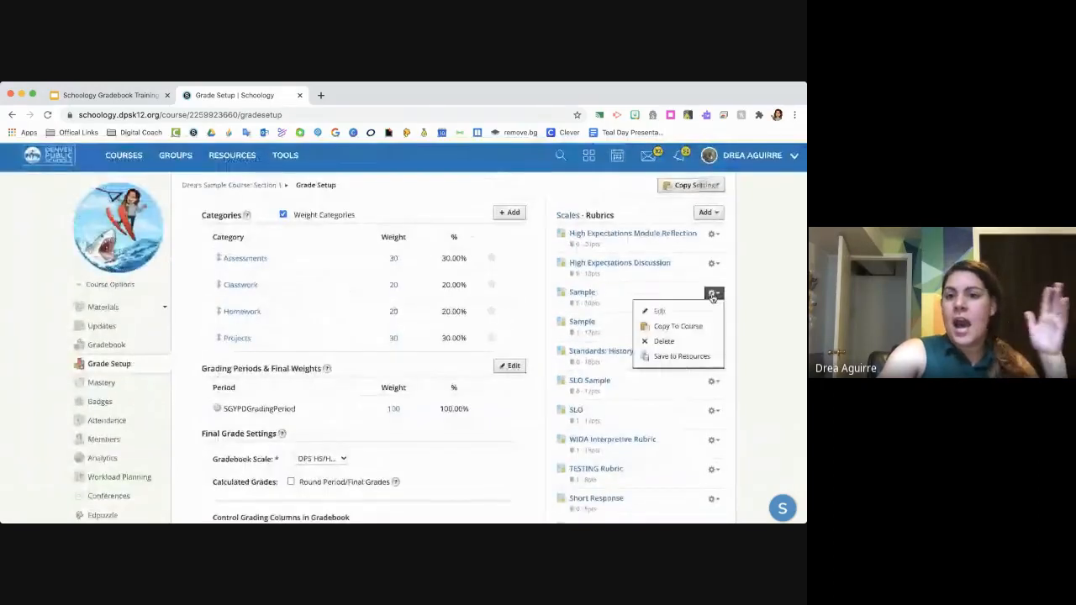
pyautogui.click(704, 356)
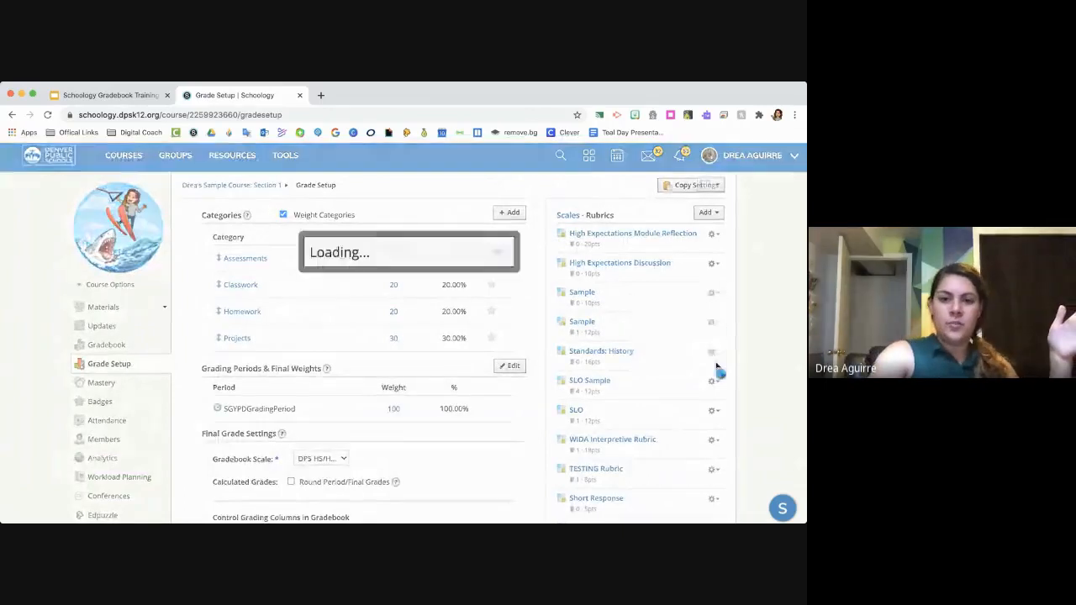
pyautogui.click(409, 317)
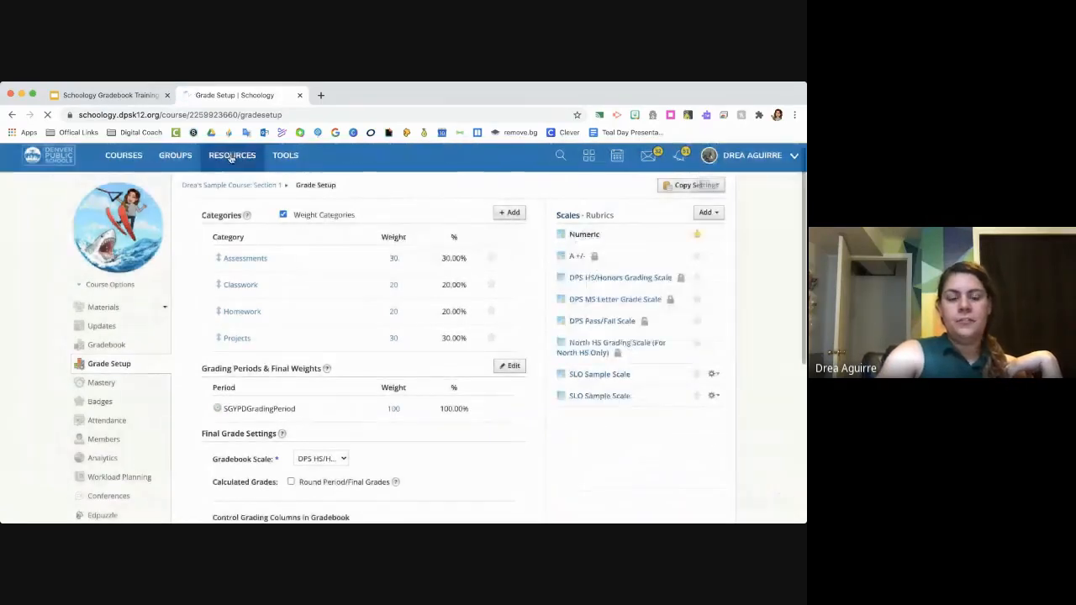
# - Find the saved Sample rubric in the personal Resources home and open it for editing
pyautogui.click(232, 155)
pyautogui.scroll(-1, 418, 392)
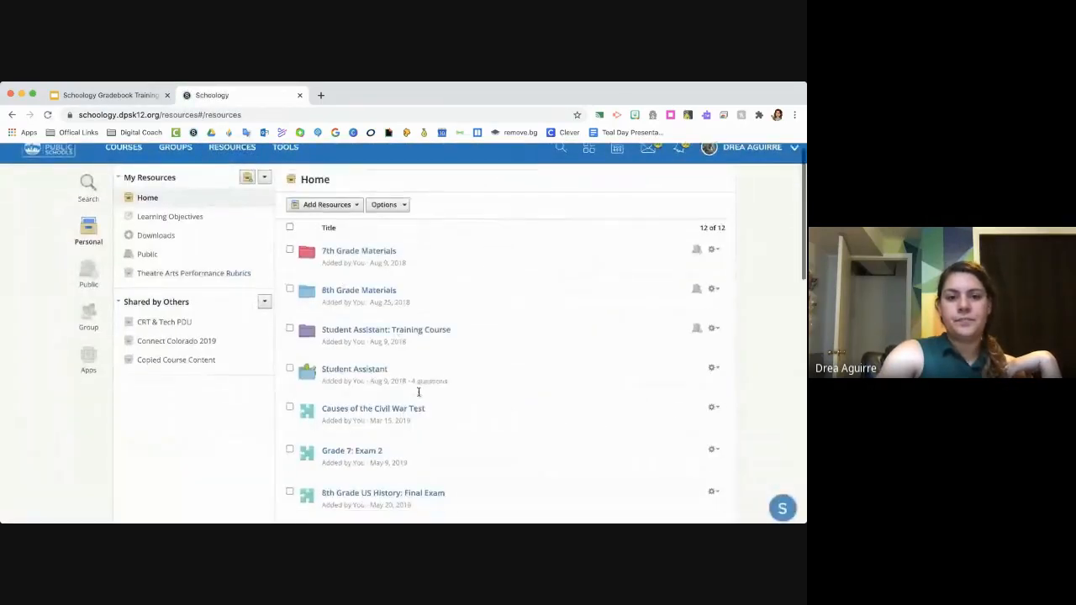
pyautogui.scroll(-10, 418, 392)
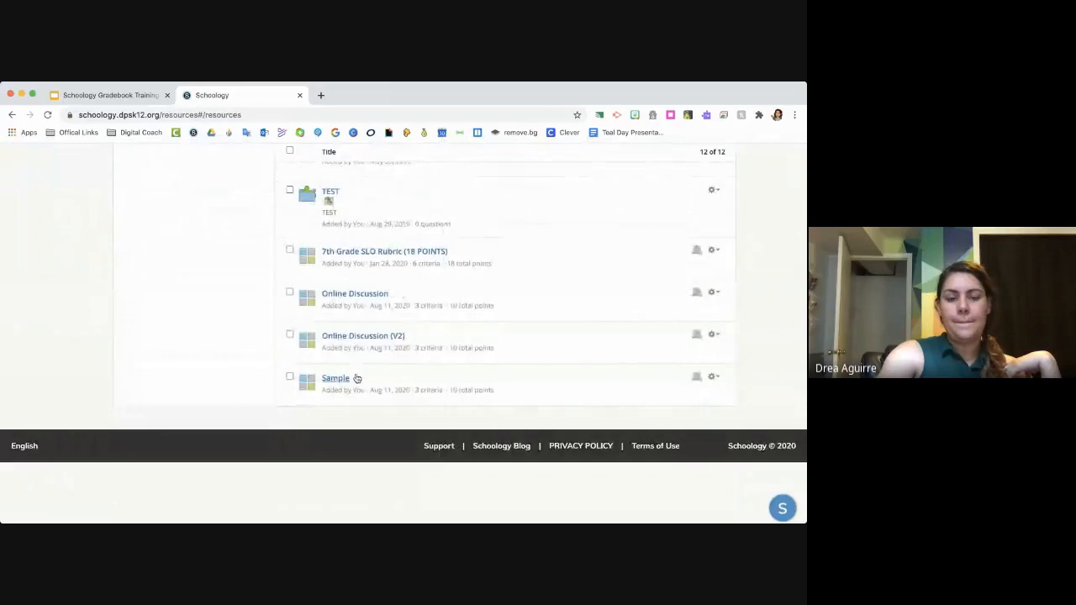
pyautogui.click(357, 382)
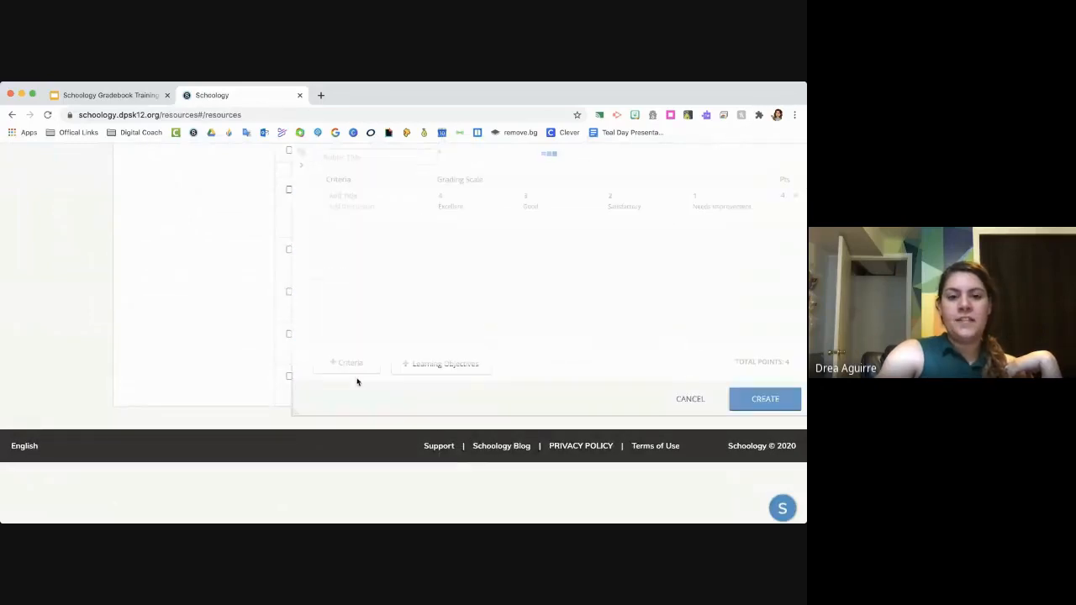
# - Set the Excellent and Good levels of the FINAL GRADE criterion to 5 points each
pyautogui.doubleClick(447, 195)
pyautogui.write('5')
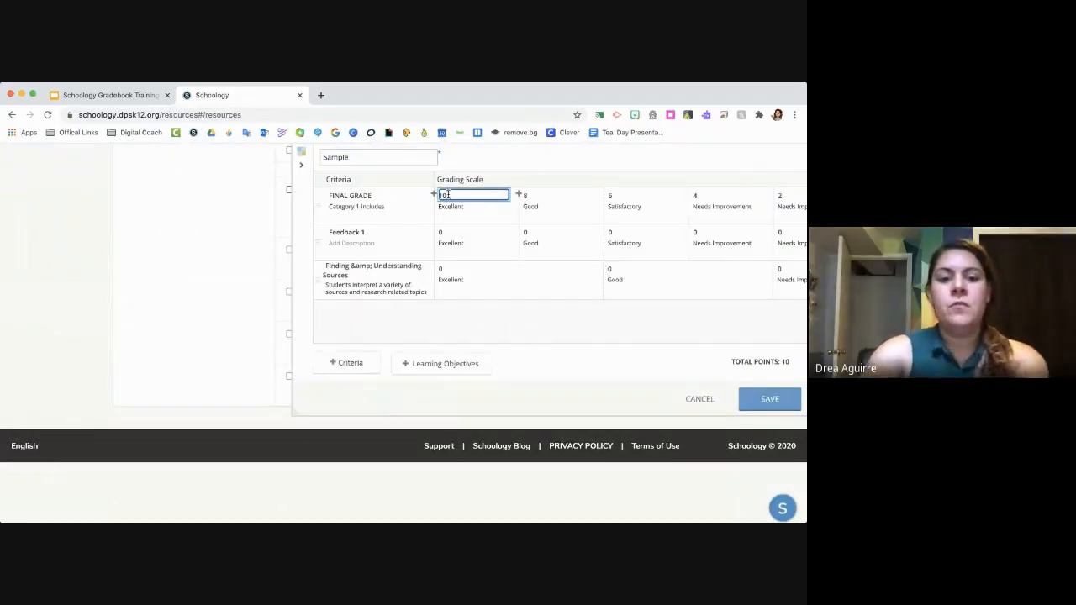
pyautogui.press('BackSpace')
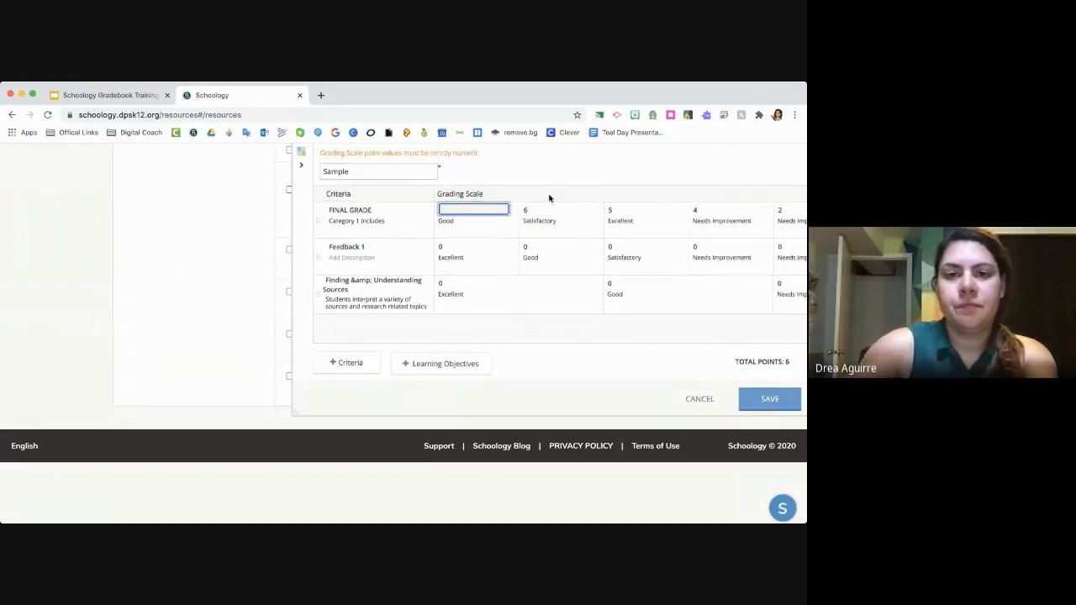
pyautogui.write('5')
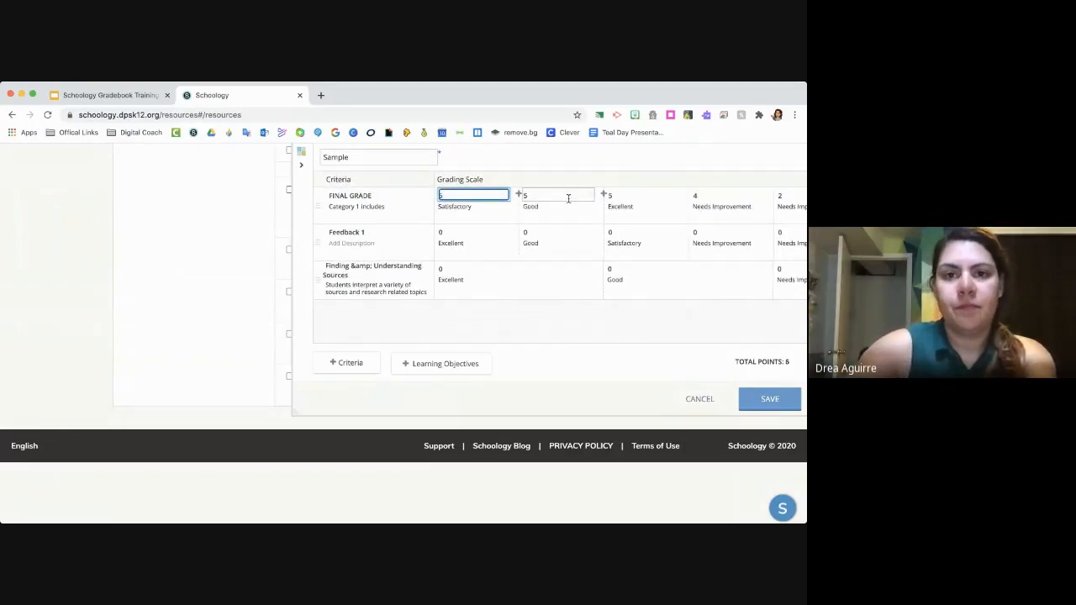
pyautogui.hscroll(5, 538, 206)
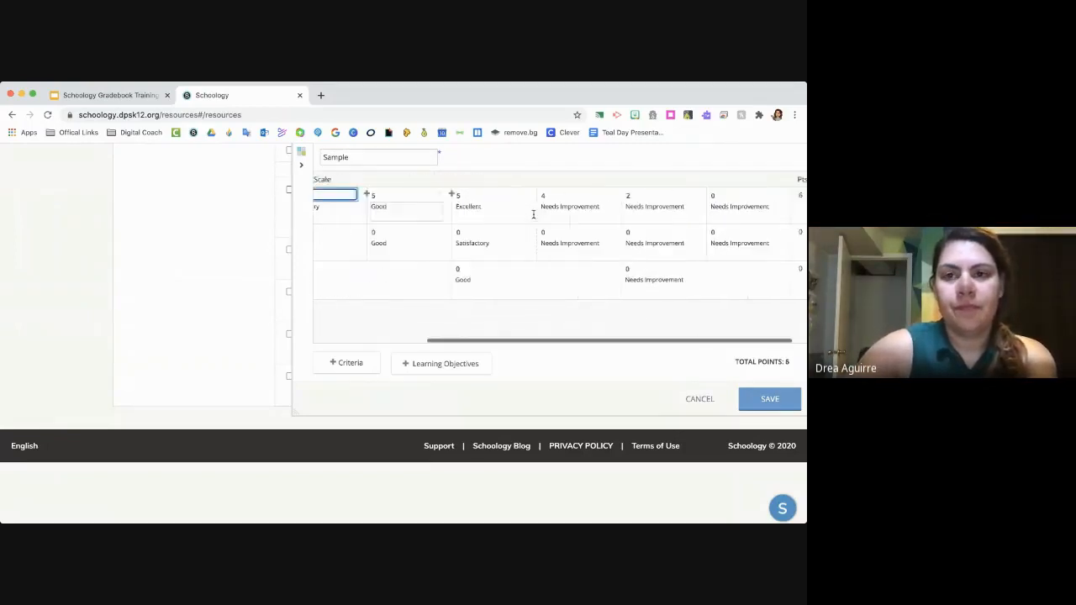
# - Insert a 1-point Needs Improvement level between 2 and 0 for FINAL GRADE, and set the 4-point level to 3
pyautogui.click(688, 195)
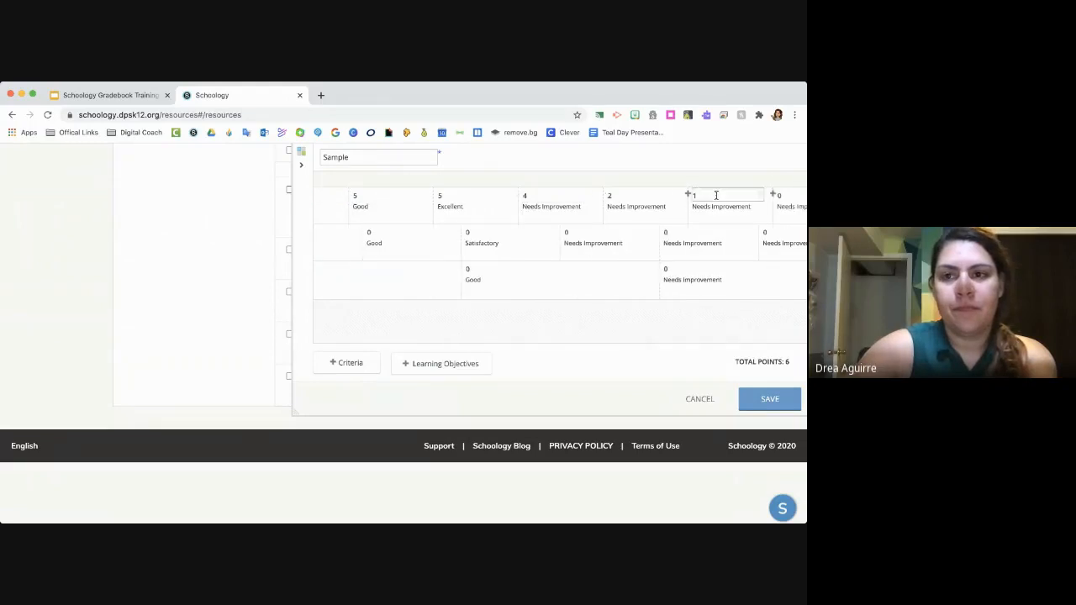
pyautogui.click(563, 199)
pyautogui.press('BackSpace')
pyautogui.write('3')
# - Set the FINAL GRADE criterion's Excellent level to 4 points and remove its Good and Satisfactory levels
pyautogui.click(458, 190)
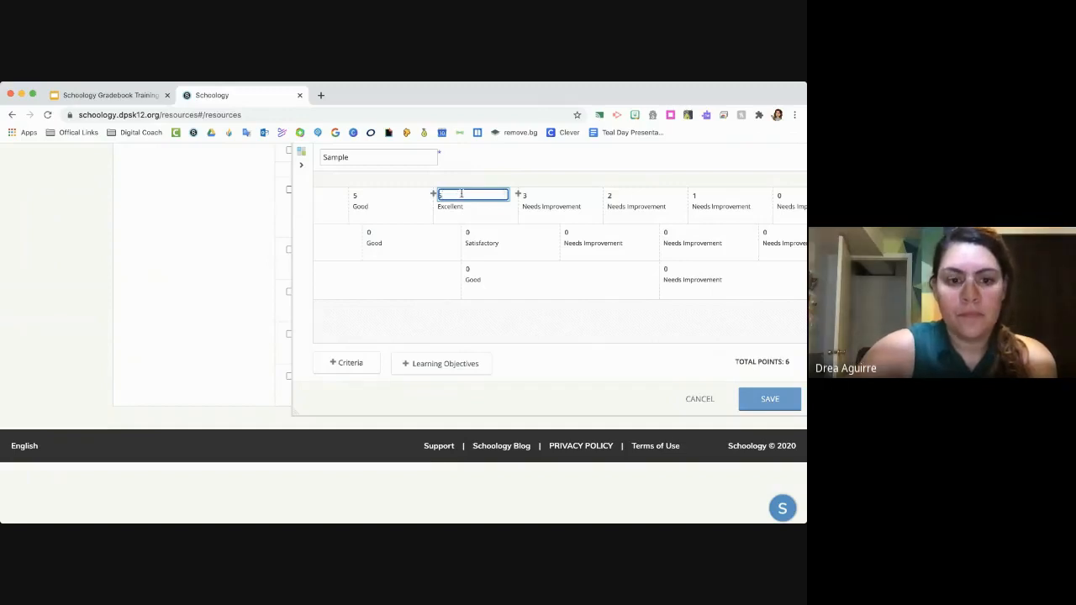
pyautogui.click(422, 199)
pyautogui.hscroll(-2, 412, 198)
pyautogui.click(432, 199)
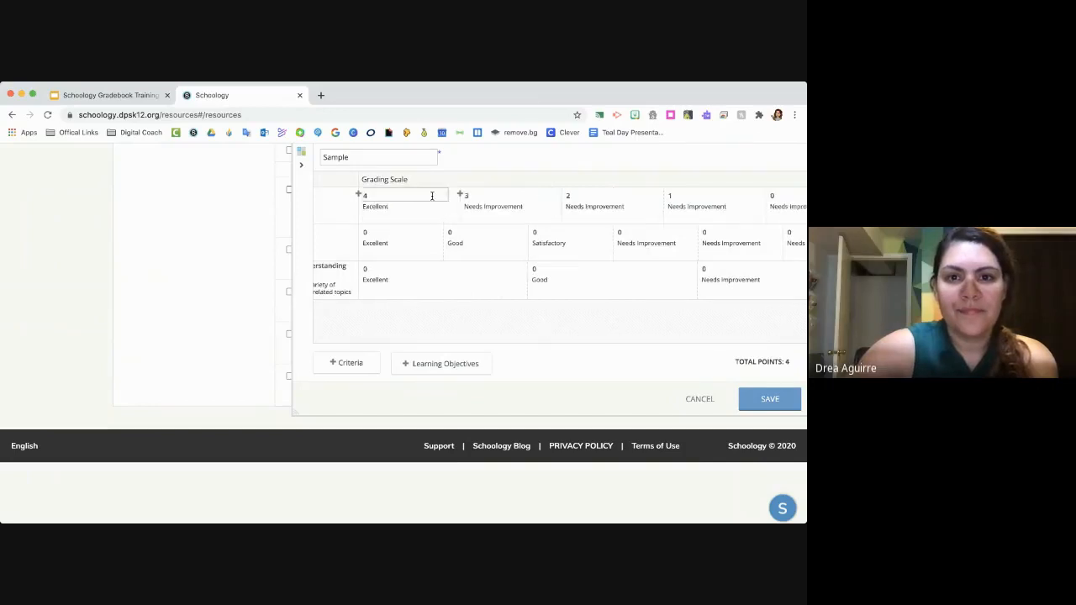
# - Review the FINAL GRADE criterion's grading levels and save the Sample rubric
pyautogui.hscroll(-3, 403, 207)
pyautogui.hscroll(4, 519, 228)
pyautogui.hscroll(-4, 509, 229)
pyautogui.hscroll(2, 522, 229)
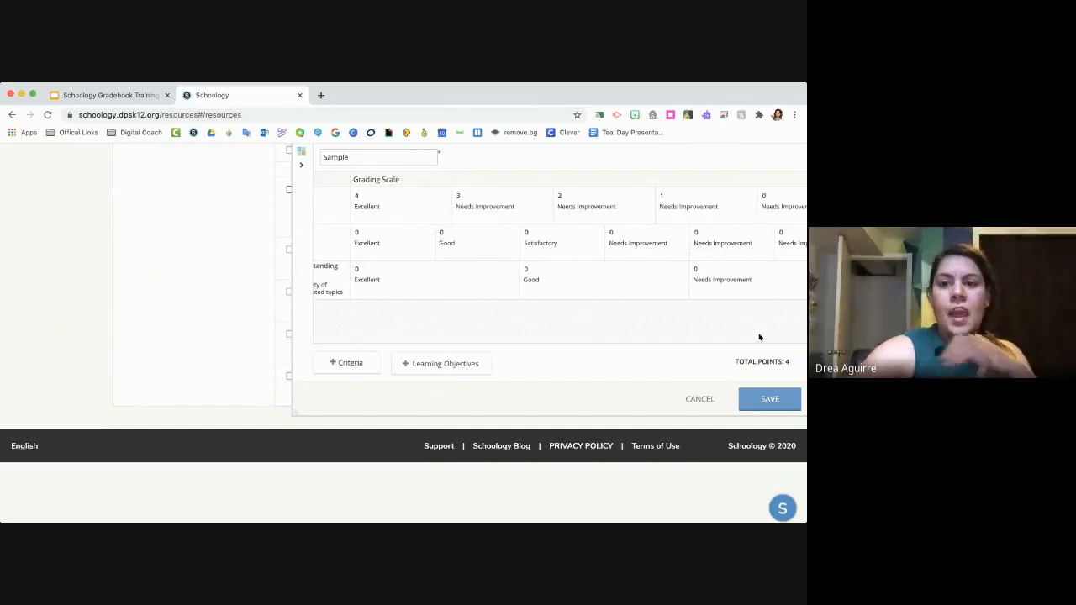
pyautogui.click(775, 397)
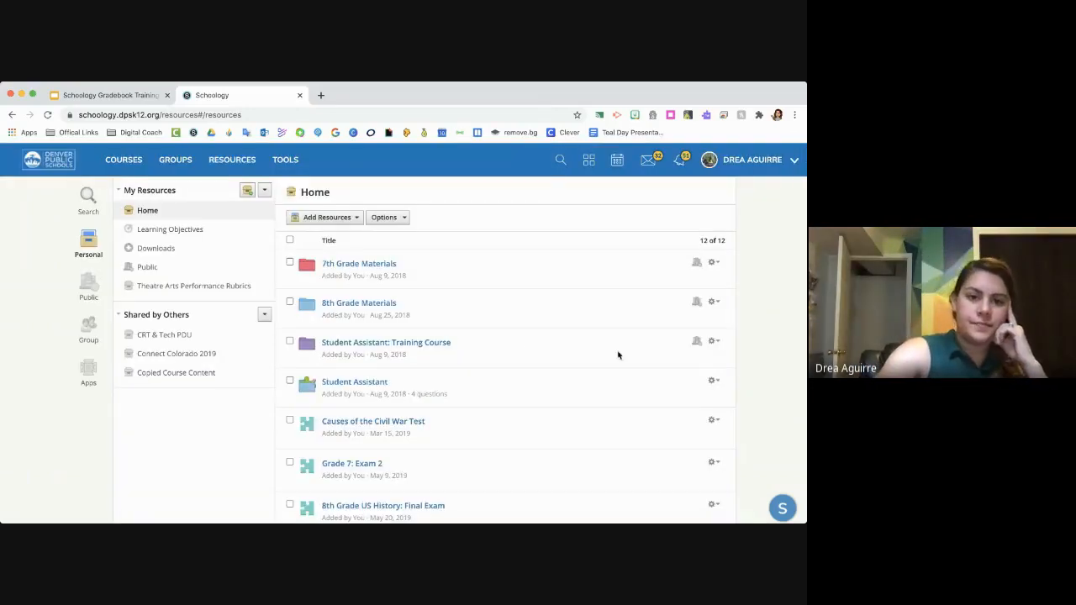
# - Add the Sample rubric from the personal resources to Section 1 of the instructor's sample course
pyautogui.scroll(-5, 516, 348)
pyautogui.click(714, 375)
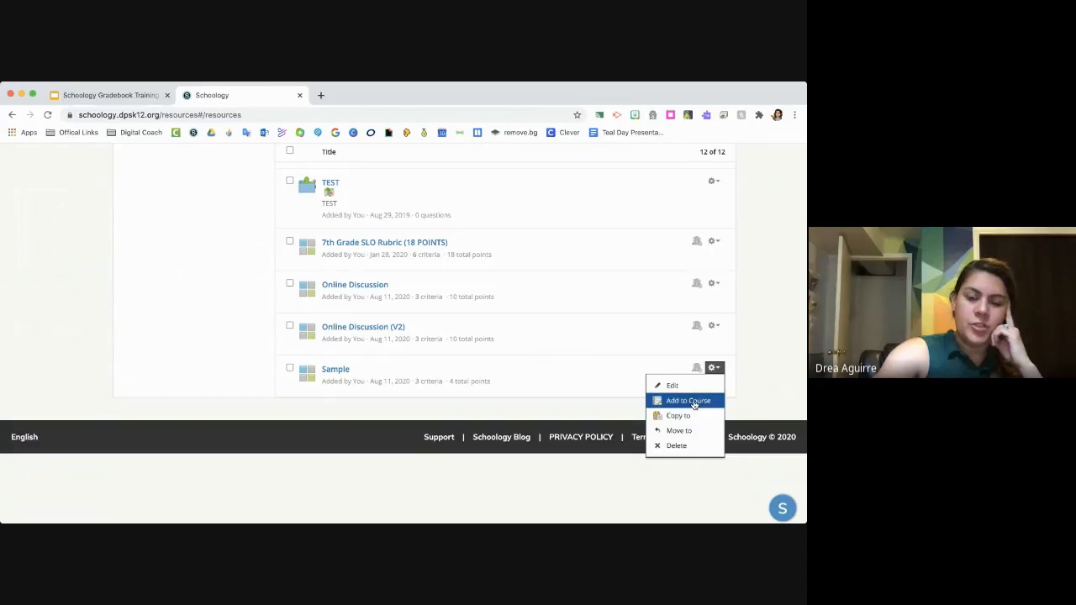
pyautogui.click(702, 401)
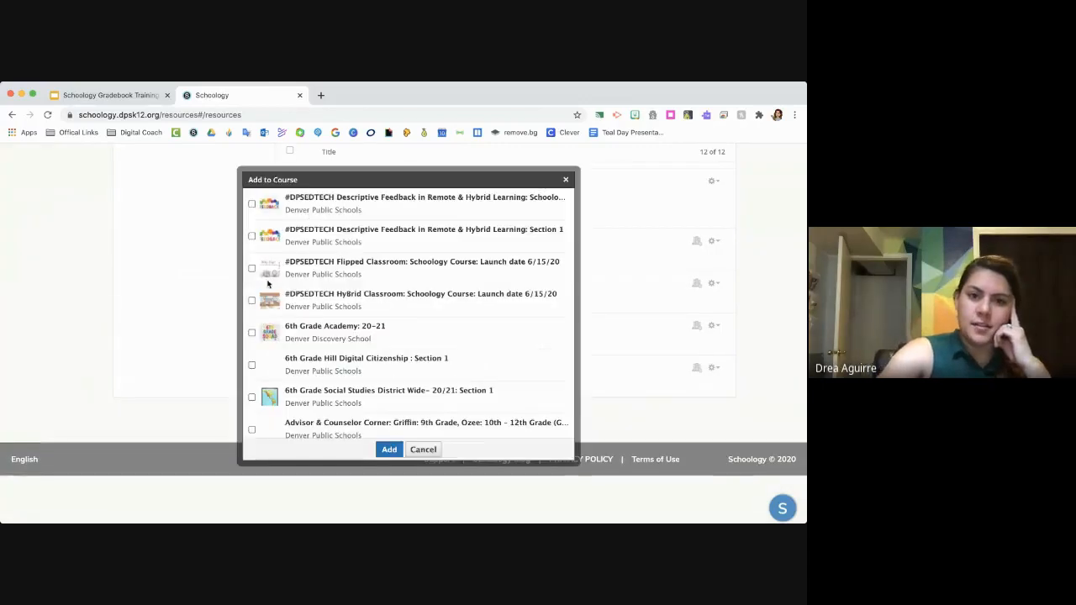
pyautogui.scroll(-4, 269, 320)
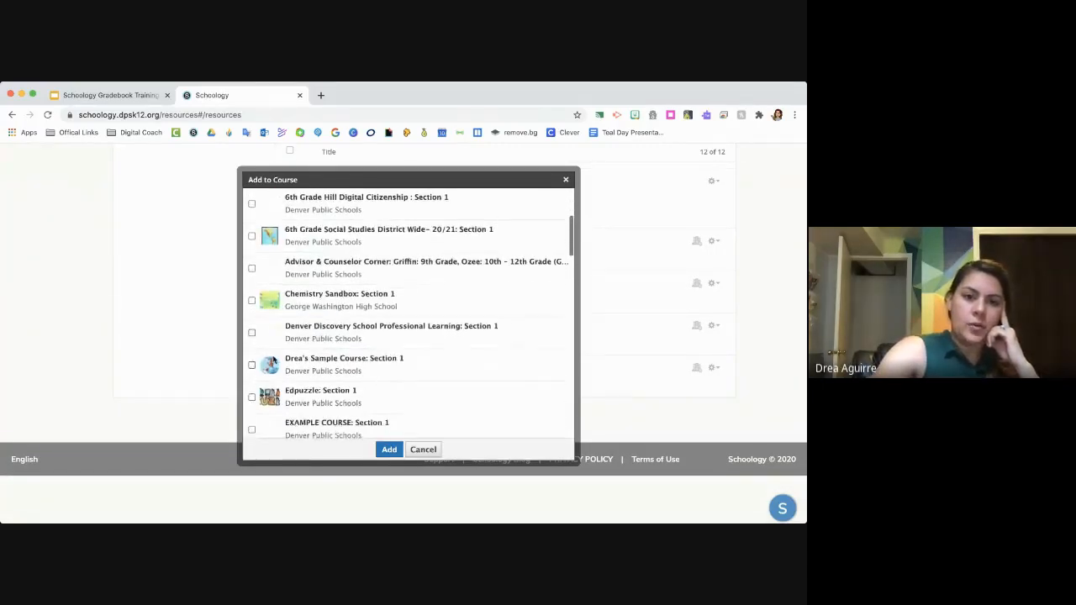
pyautogui.click(386, 450)
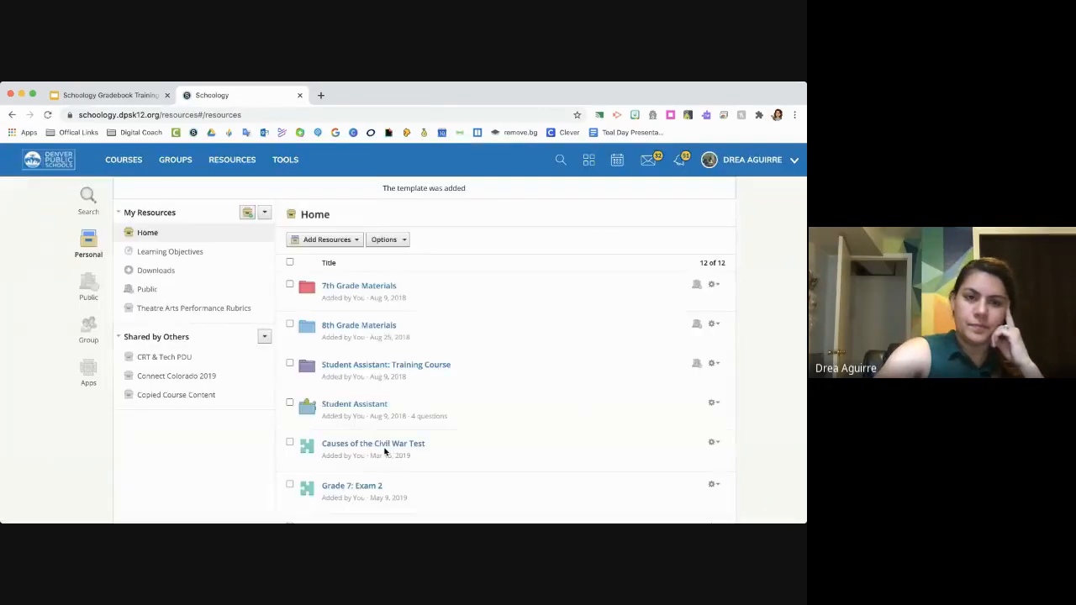
# - Check the 4-point Sample rubric among the sample course's rubrics in Grade Setup, and close it without changes
pyautogui.click(122, 162)
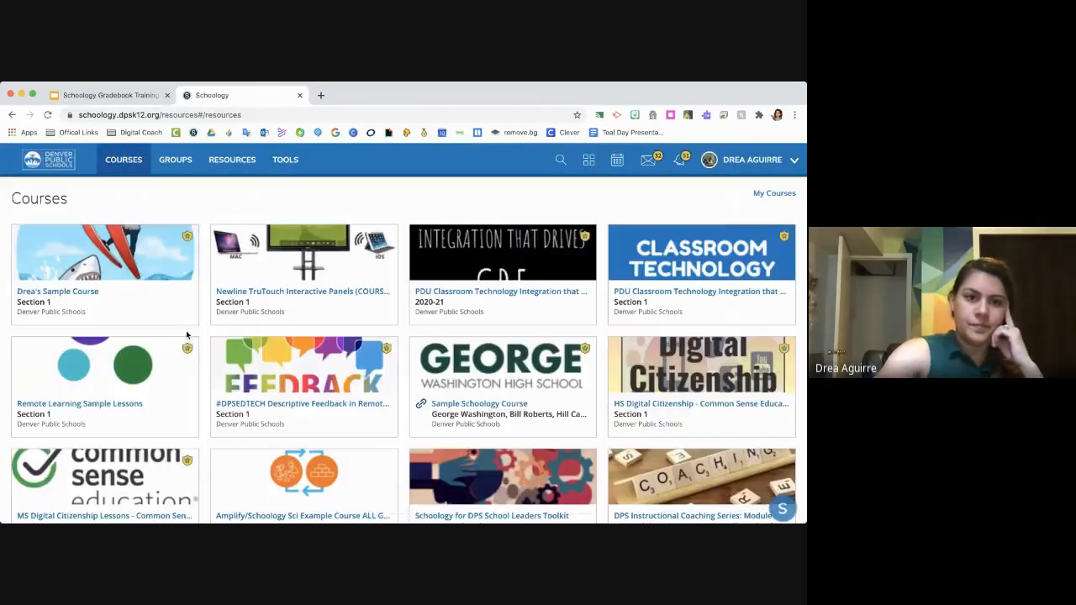
pyautogui.click(153, 296)
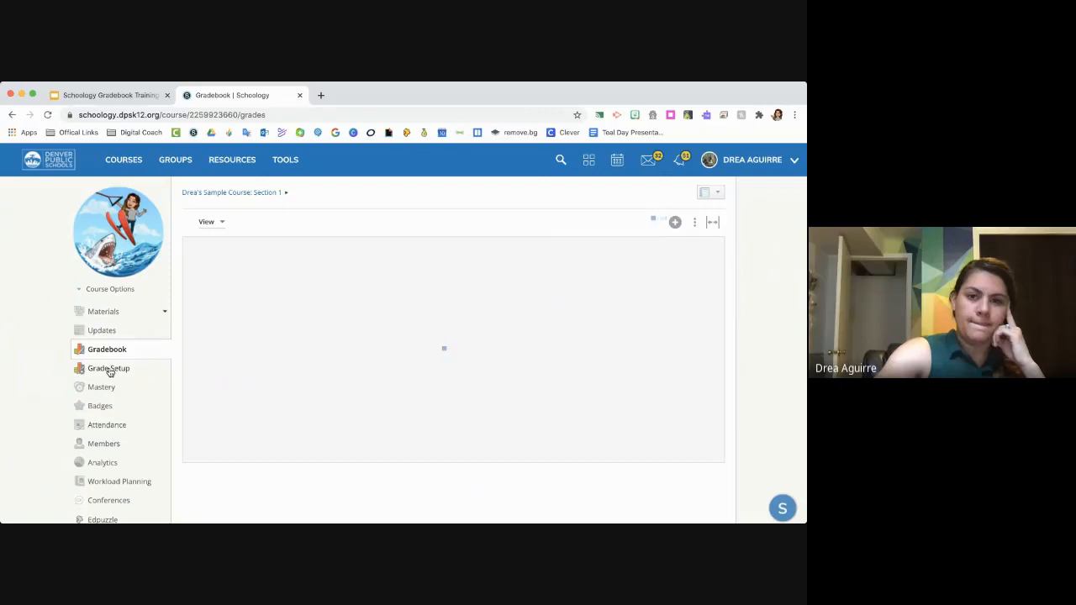
pyautogui.click(109, 370)
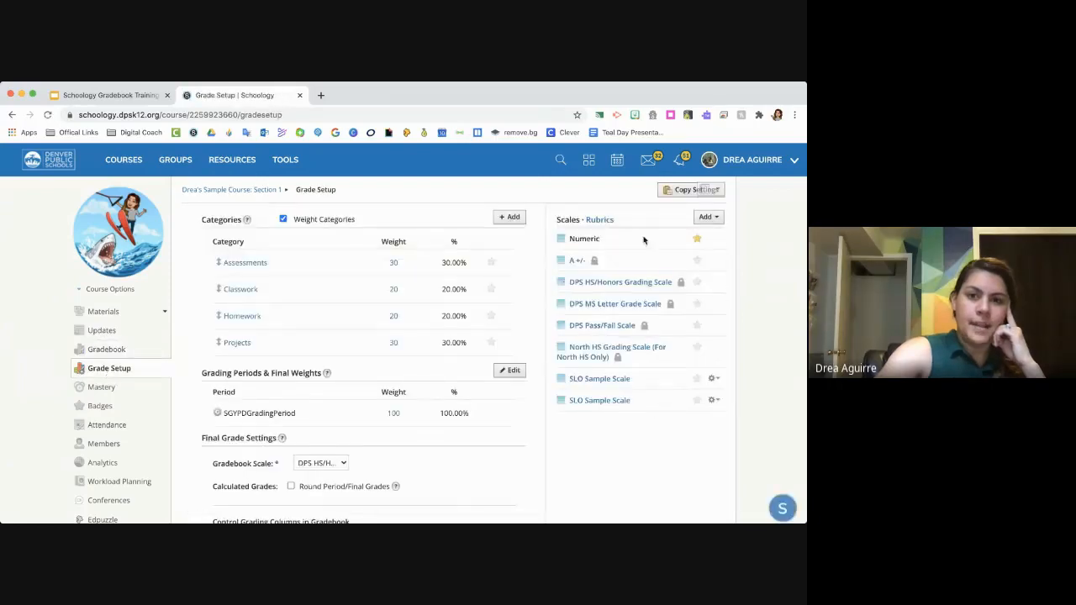
pyautogui.click(610, 221)
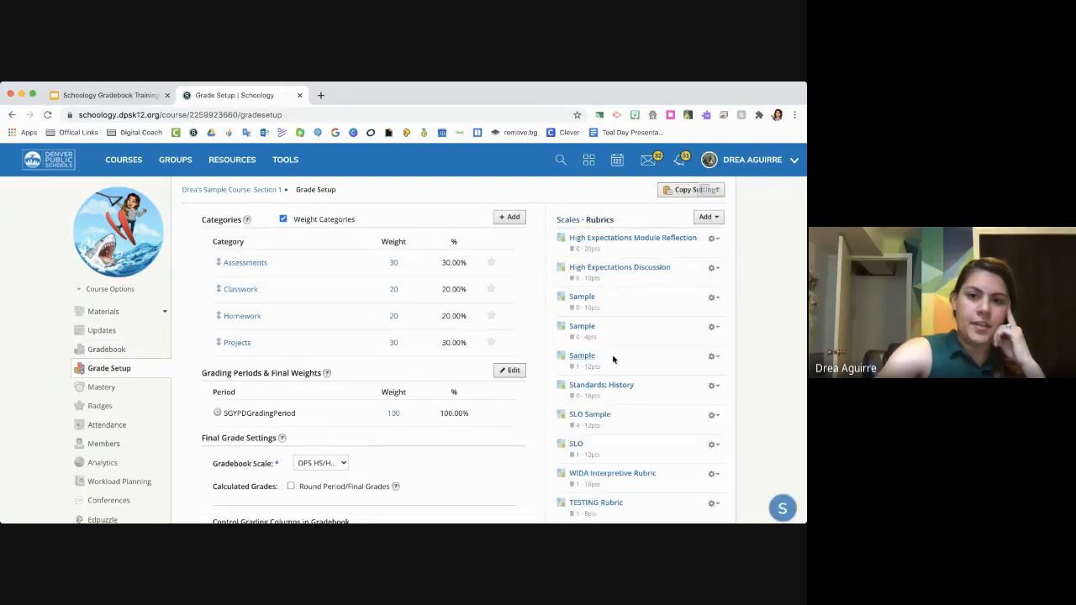
pyautogui.click(584, 326)
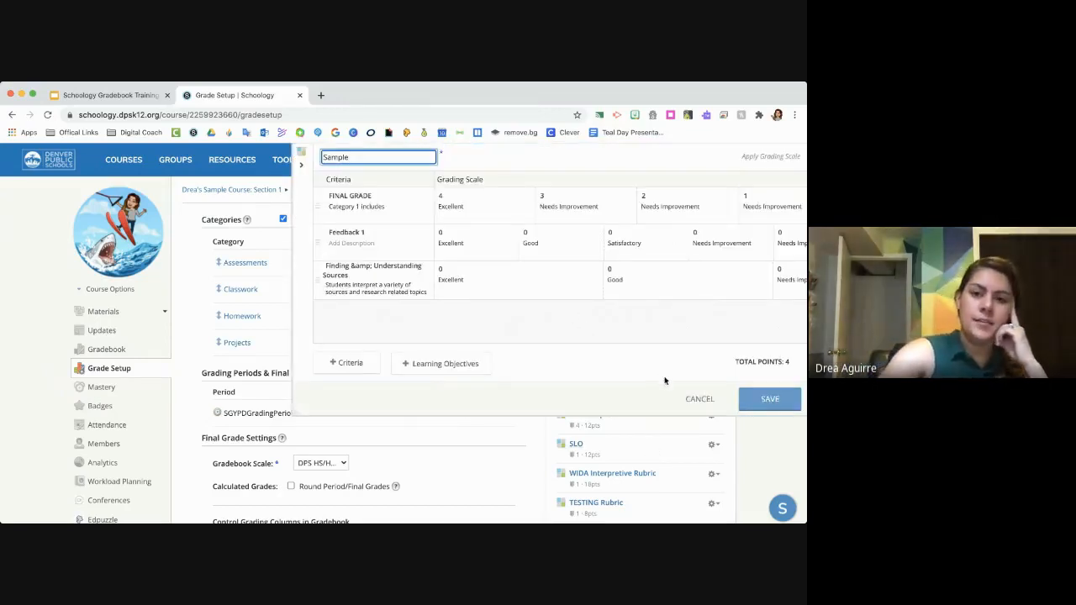
pyautogui.click(714, 403)
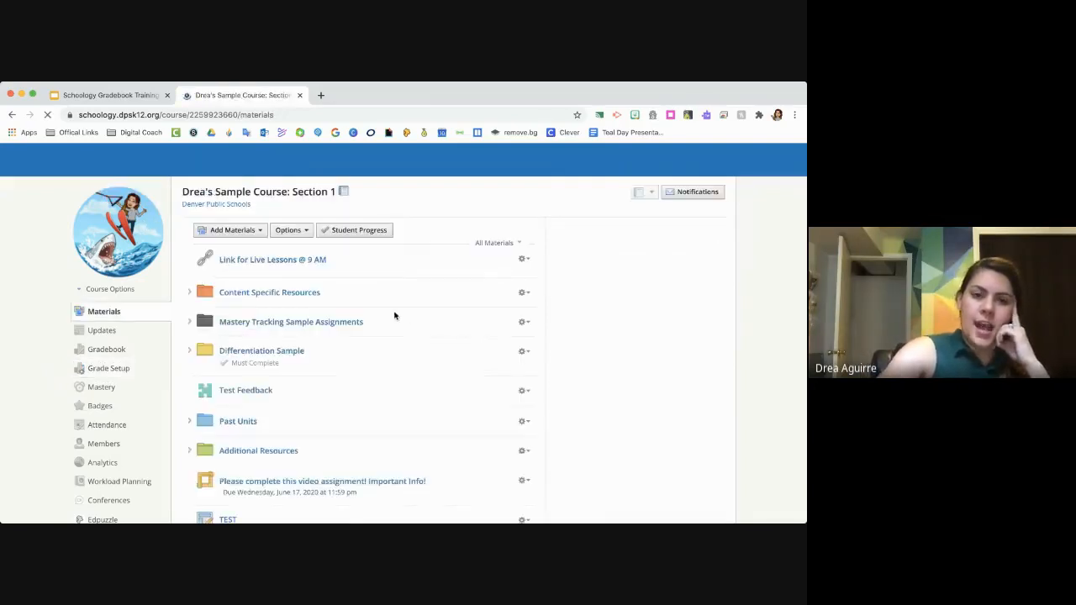
# - Start a new assignment in the course materials and name it Sample Rubric
pyautogui.click(248, 231)
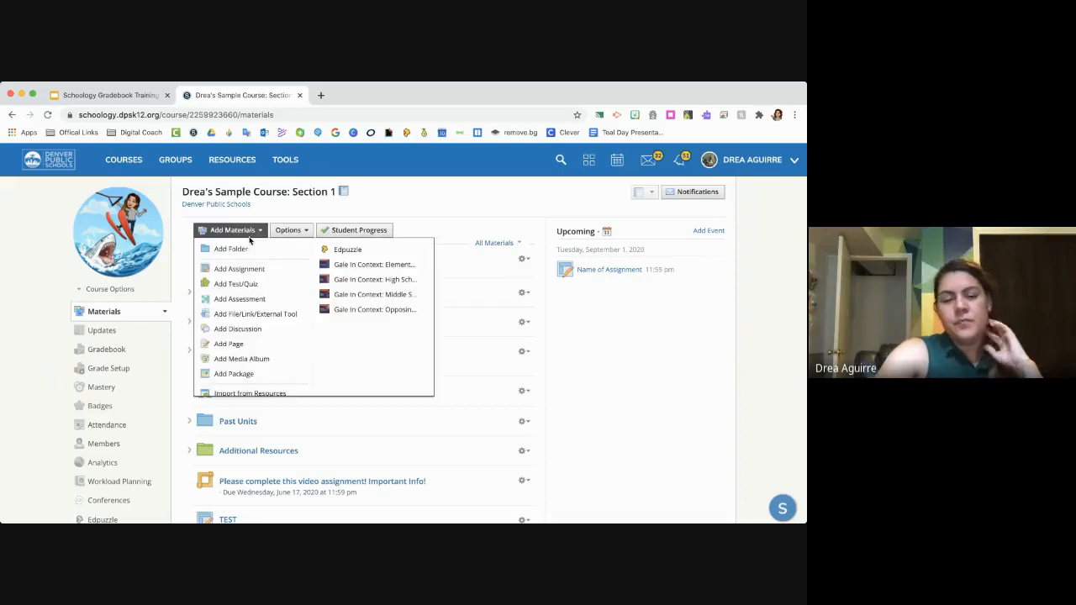
pyautogui.click(244, 269)
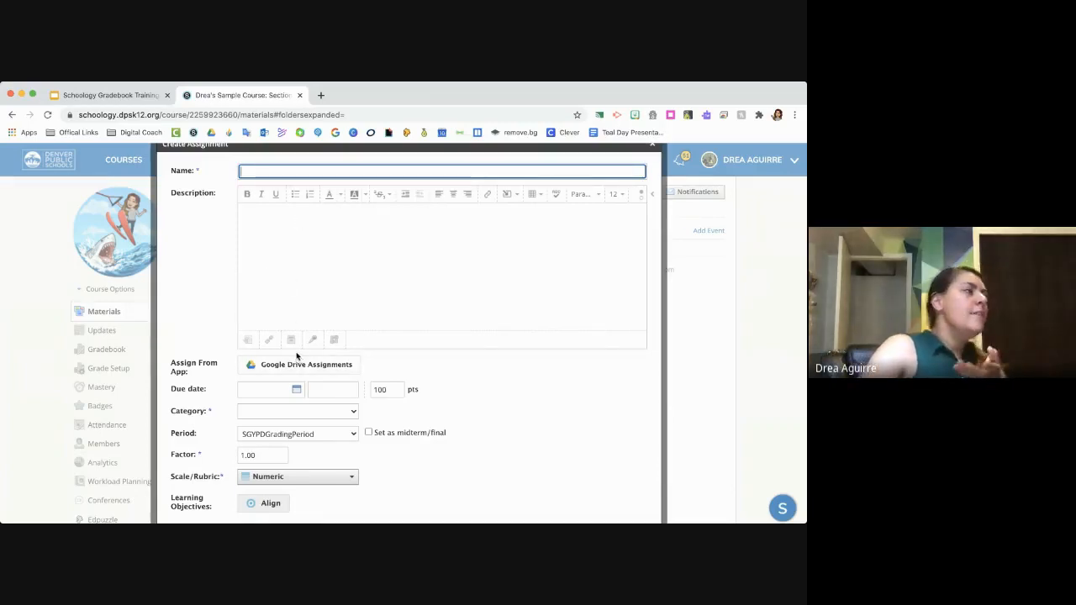
pyautogui.scroll(-2, 298, 356)
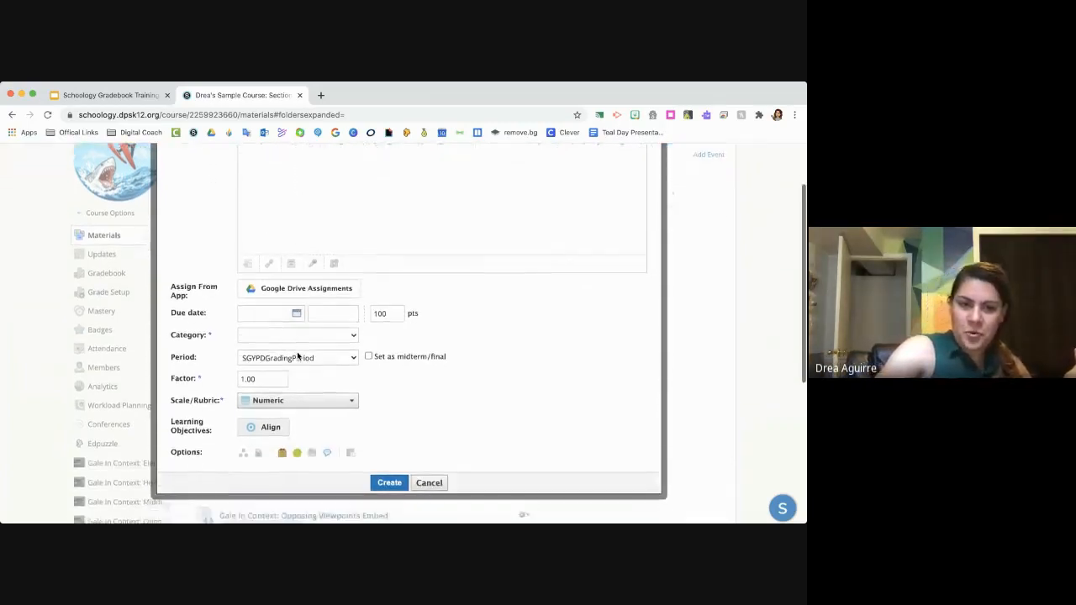
pyautogui.scroll(1, 298, 356)
pyautogui.scroll(1, 298, 356)
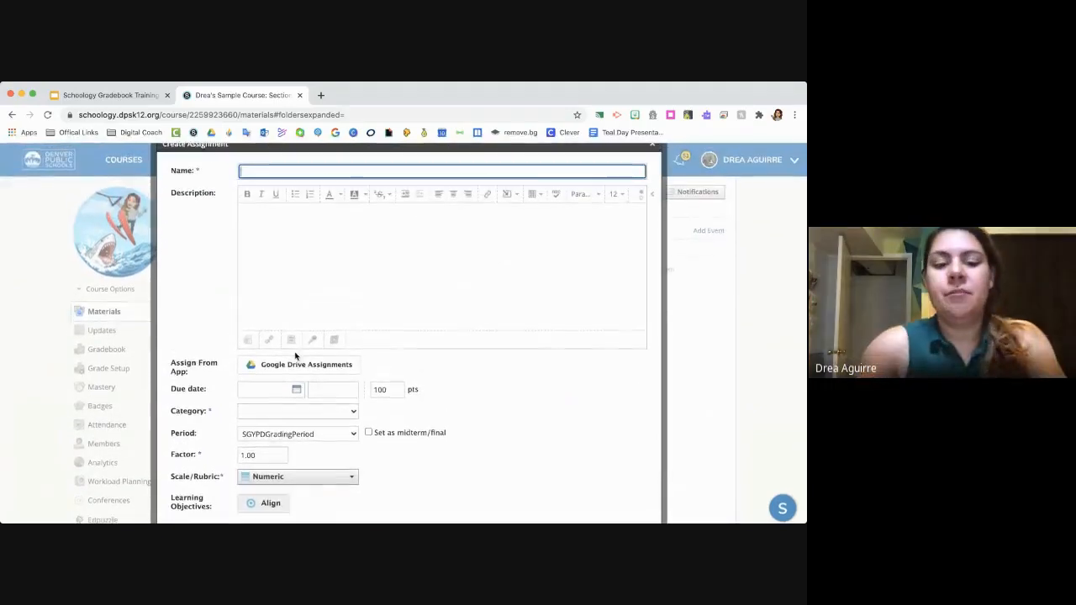
pyautogui.write('ample R')
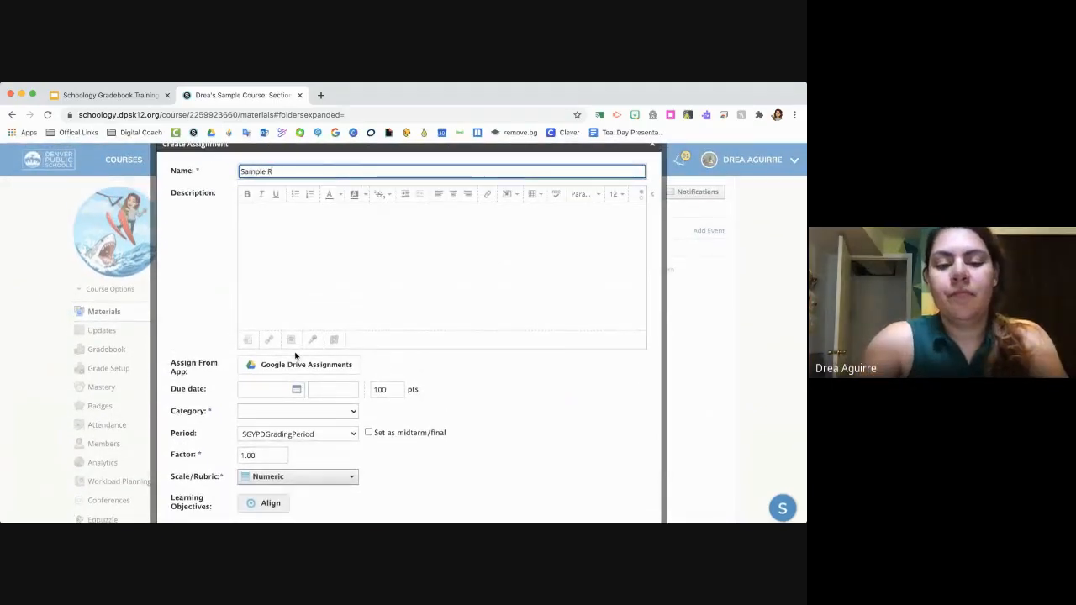
pyautogui.write('ubric')
# - Set the new assignment's category to (Ungraded)
pyautogui.click(284, 414)
pyautogui.click(284, 428)
pyautogui.scroll(-3, 433, 426)
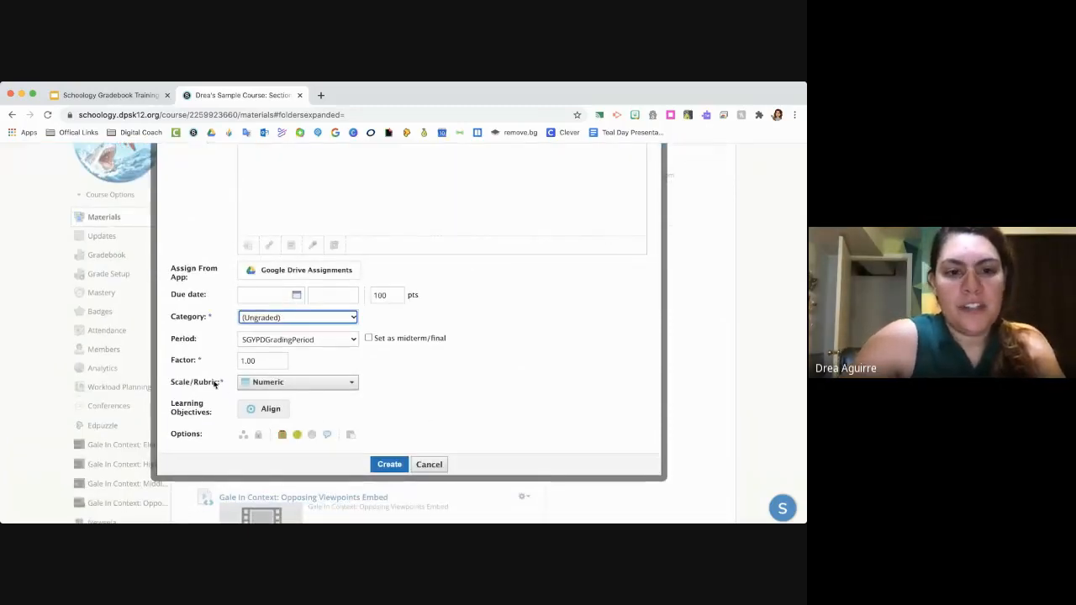
# - Create a new rubric for the assignment's Scale/Rubric setting, titled New Sample Rubric with one criterion named #1
pyautogui.click(309, 387)
pyautogui.scroll(-3, 308, 395)
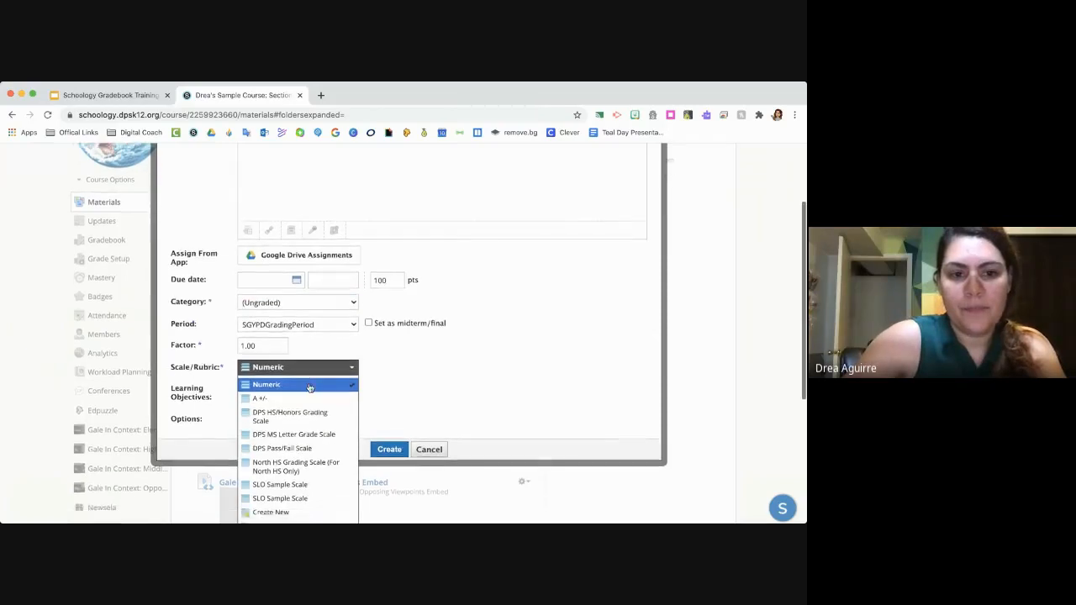
pyautogui.scroll(-5, 307, 406)
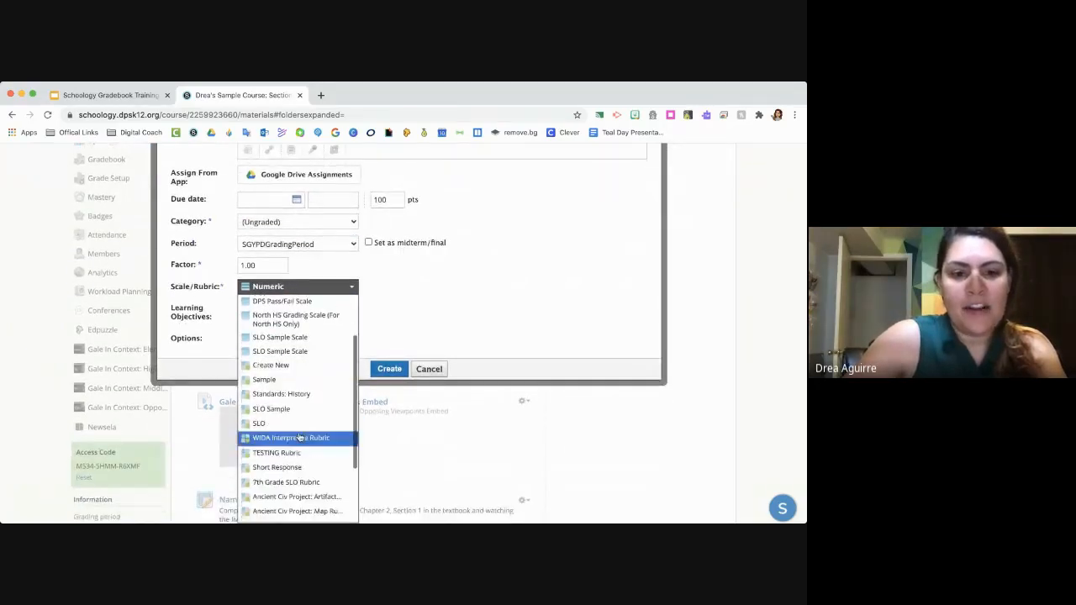
pyautogui.scroll(3, 299, 436)
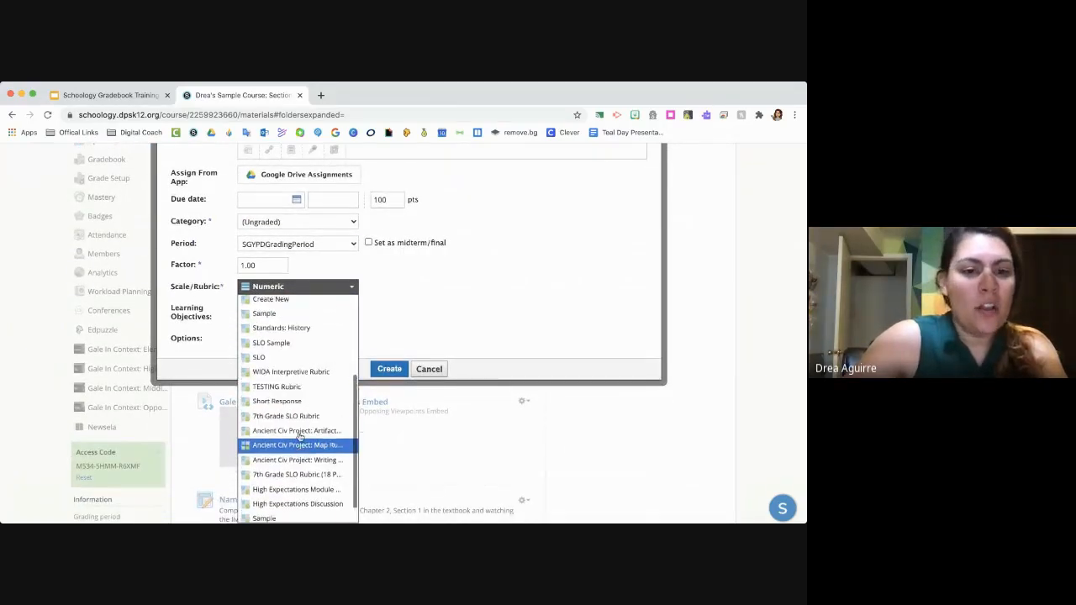
pyautogui.scroll(1, 299, 437)
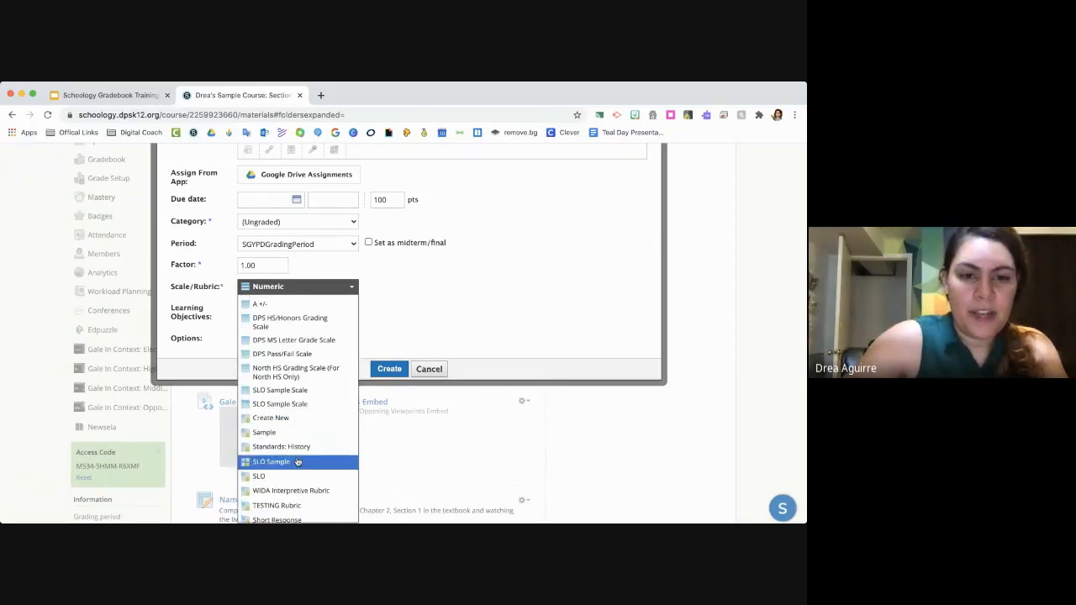
pyautogui.click(294, 420)
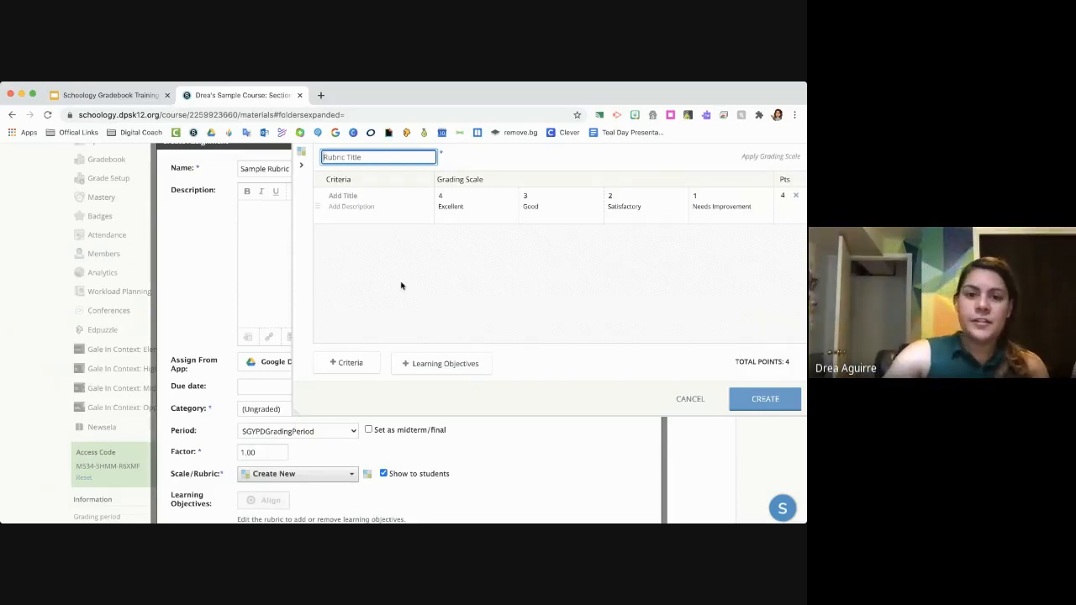
pyautogui.click(376, 198)
pyautogui.write('#1')
pyautogui.click(367, 158)
pyautogui.write('N')
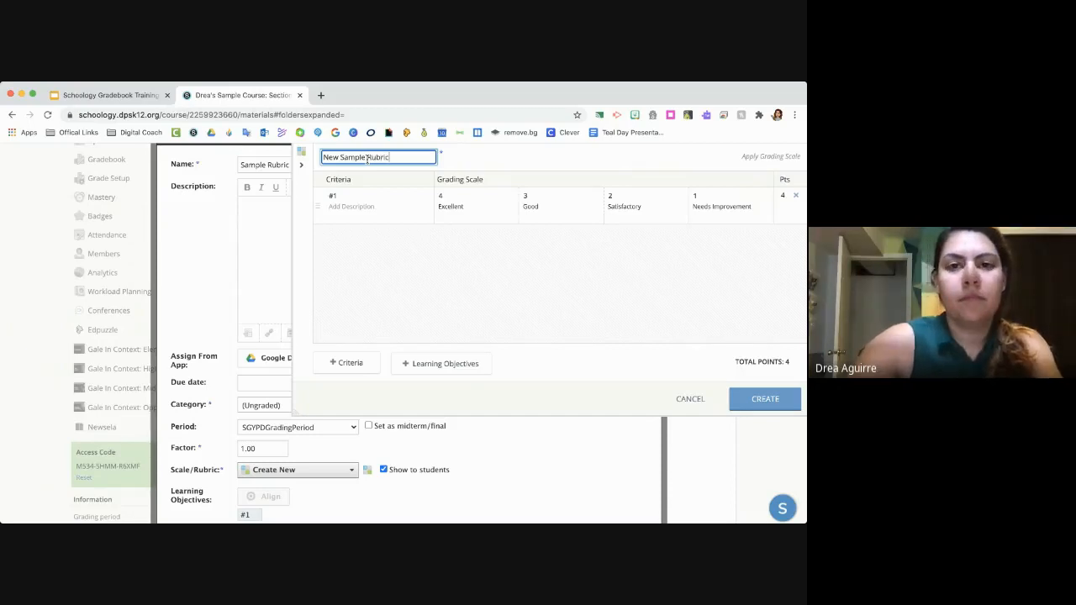
pyautogui.write('ew Sample Rubric')
pyautogui.click(764, 398)
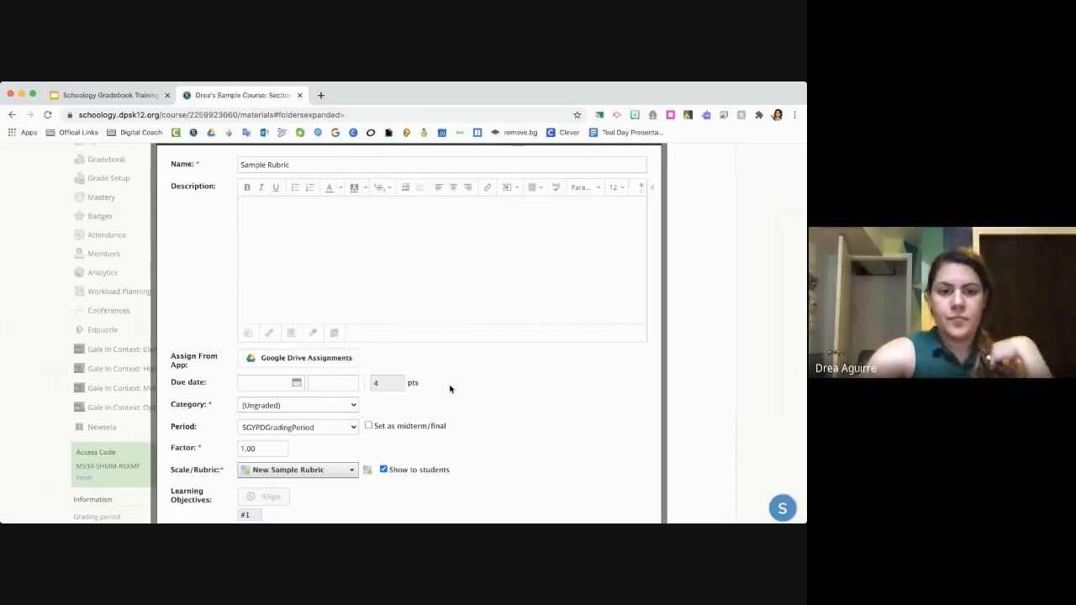
# - Create the Sample Rubric assignment with New Sample Rubric attached and shown to students
pyautogui.scroll(-3, 450, 388)
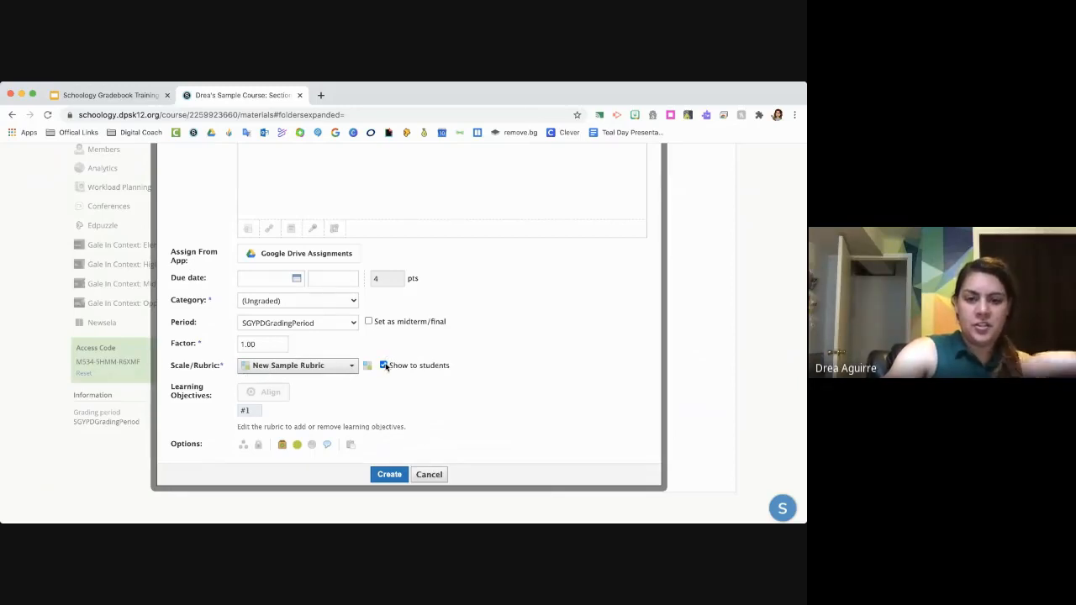
pyautogui.click(394, 475)
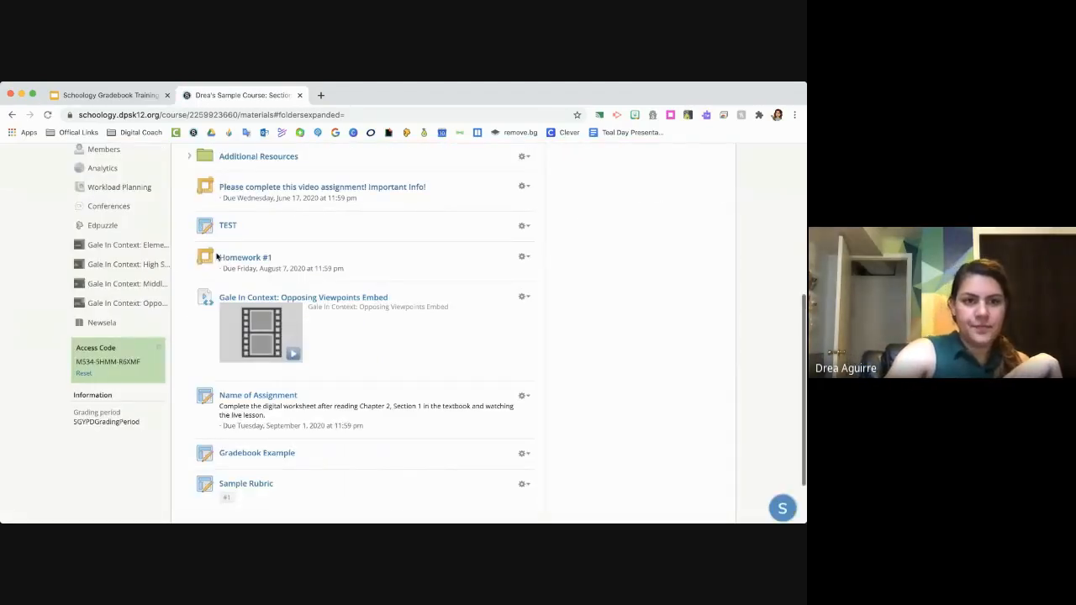
# - Look for New Sample Rubric among the course's rubrics in Grade Setup
pyautogui.scroll(3, 218, 252)
pyautogui.click(126, 185)
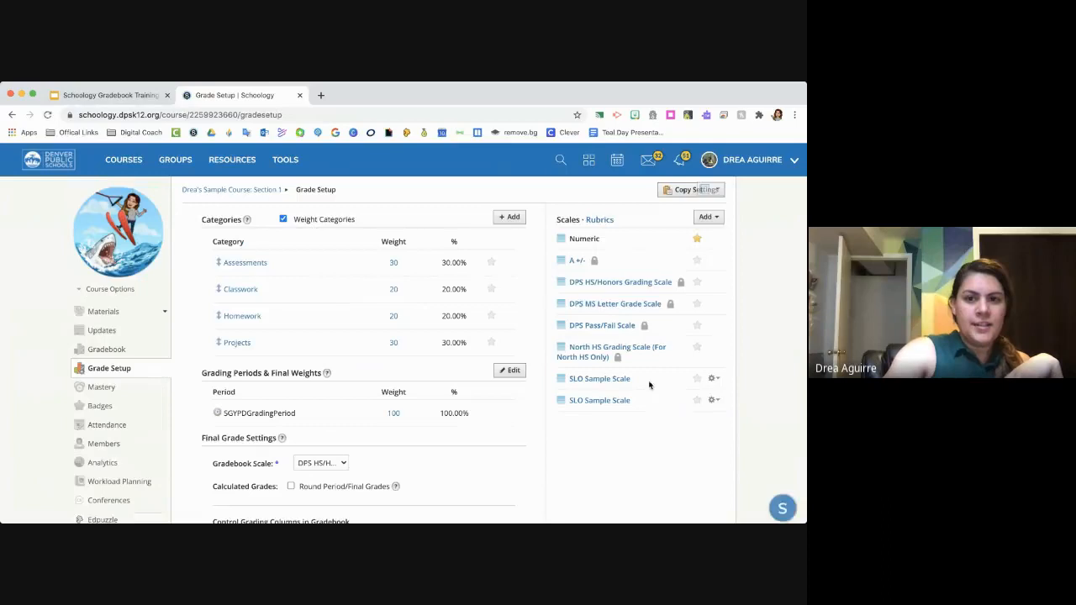
pyautogui.click(609, 220)
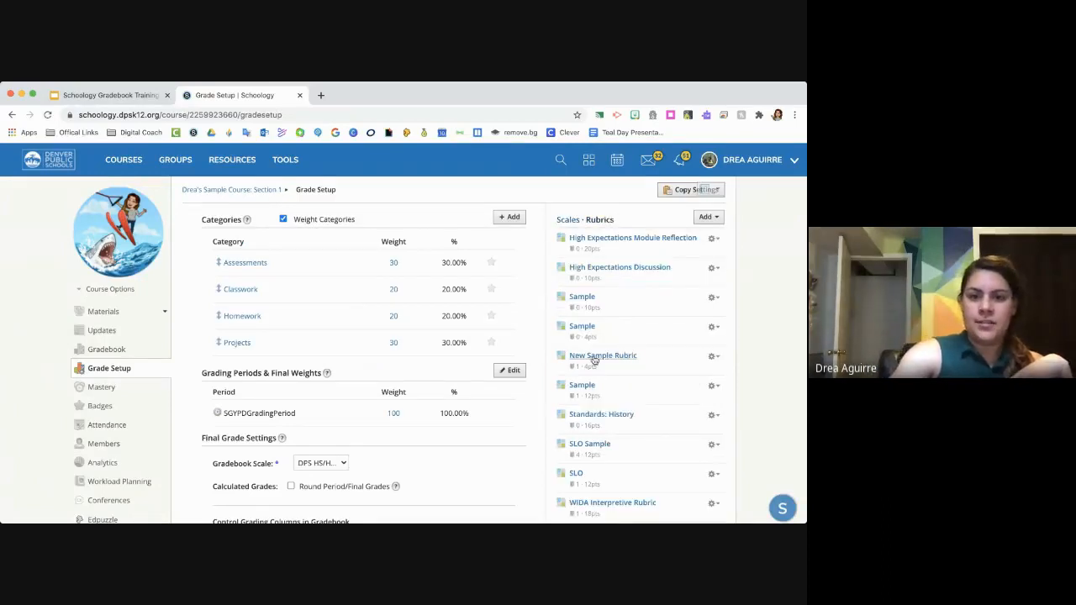
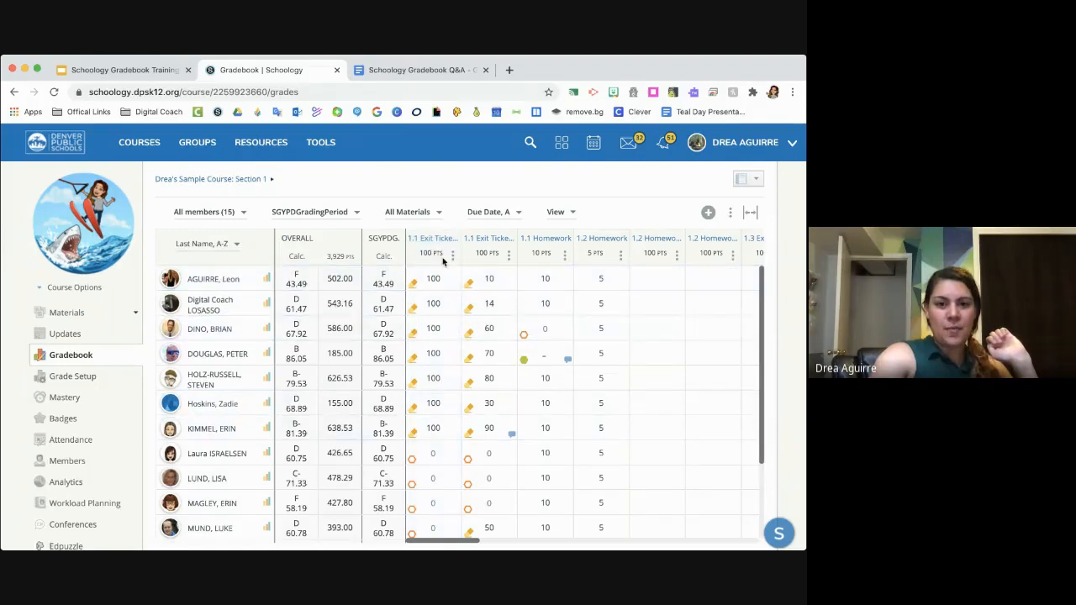
# - Generate a printable gradebook report for the first listed student, covering SGYPDGradingPeriod
pyautogui.click(454, 258)
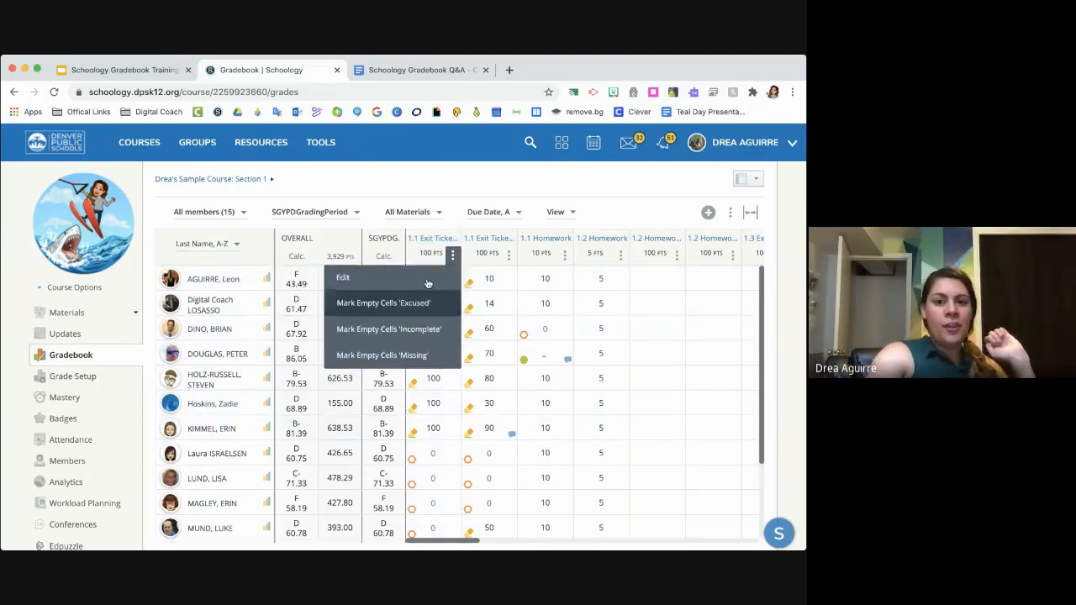
pyautogui.click(730, 213)
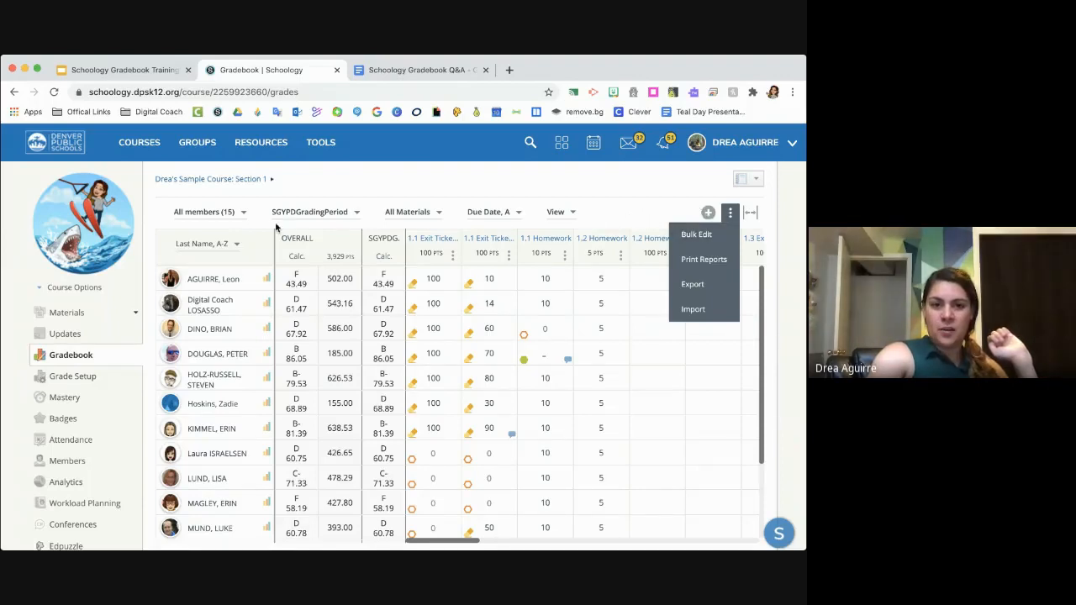
pyautogui.click(720, 262)
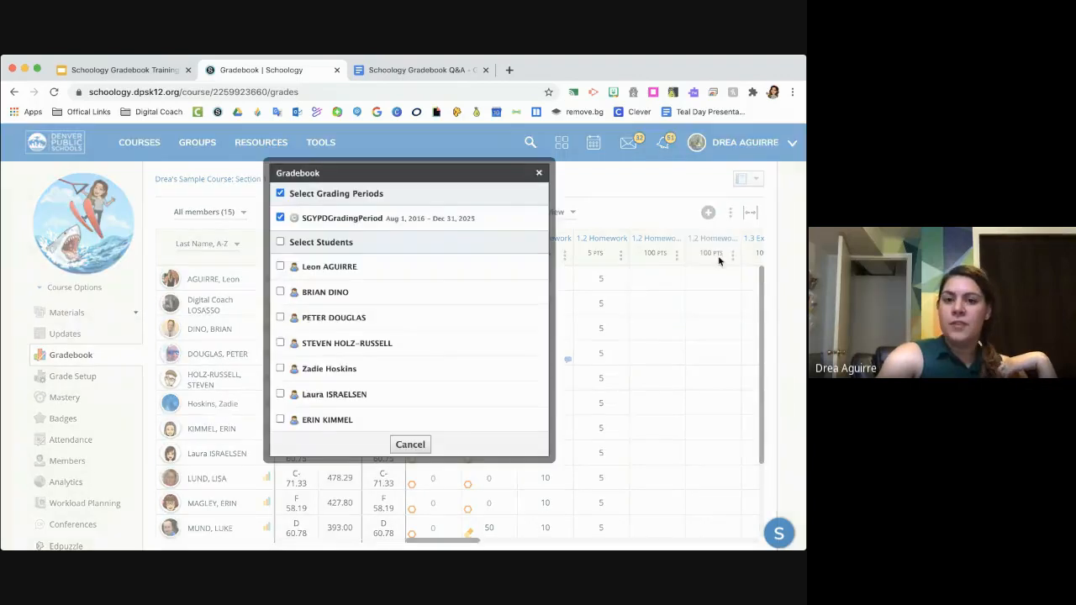
pyautogui.click(281, 266)
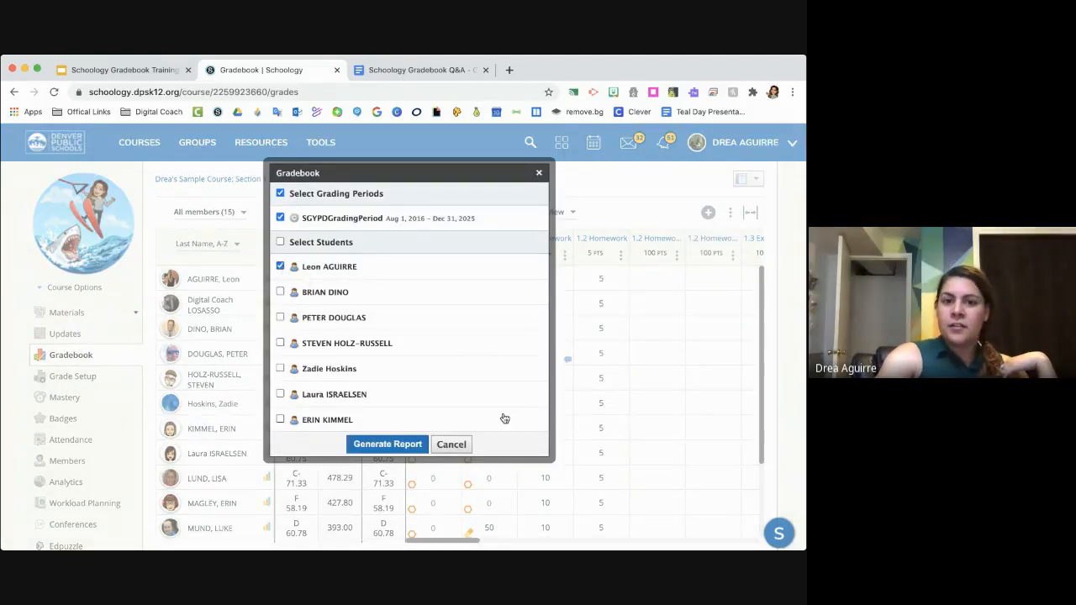
pyautogui.click(387, 444)
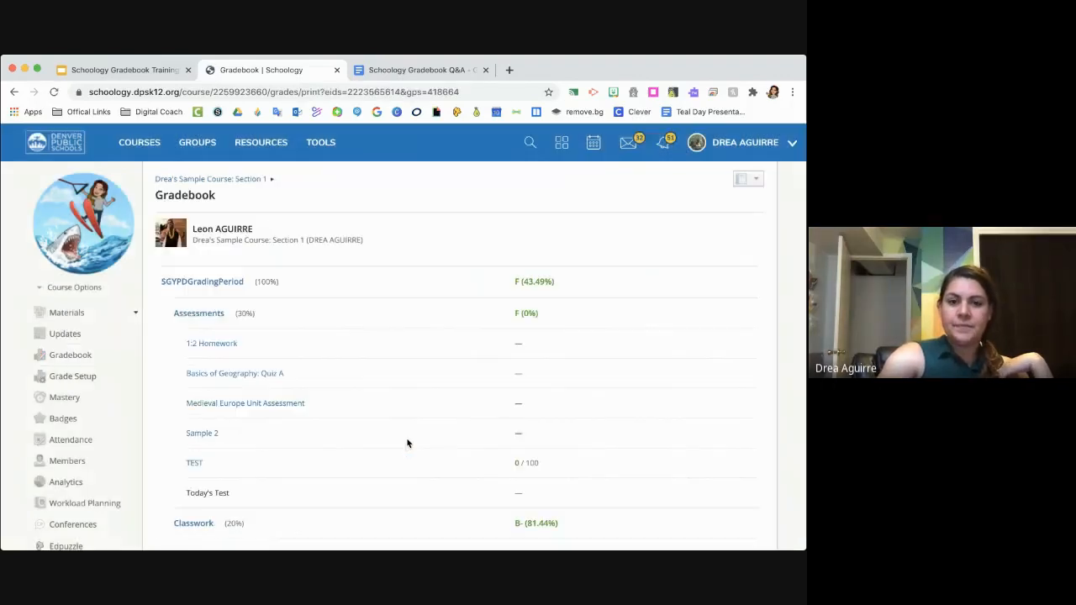
# - Examine the student's printed report, including category grades, assignment scores, rubric marks and teacher comments
pyautogui.scroll(-15, 403, 439)
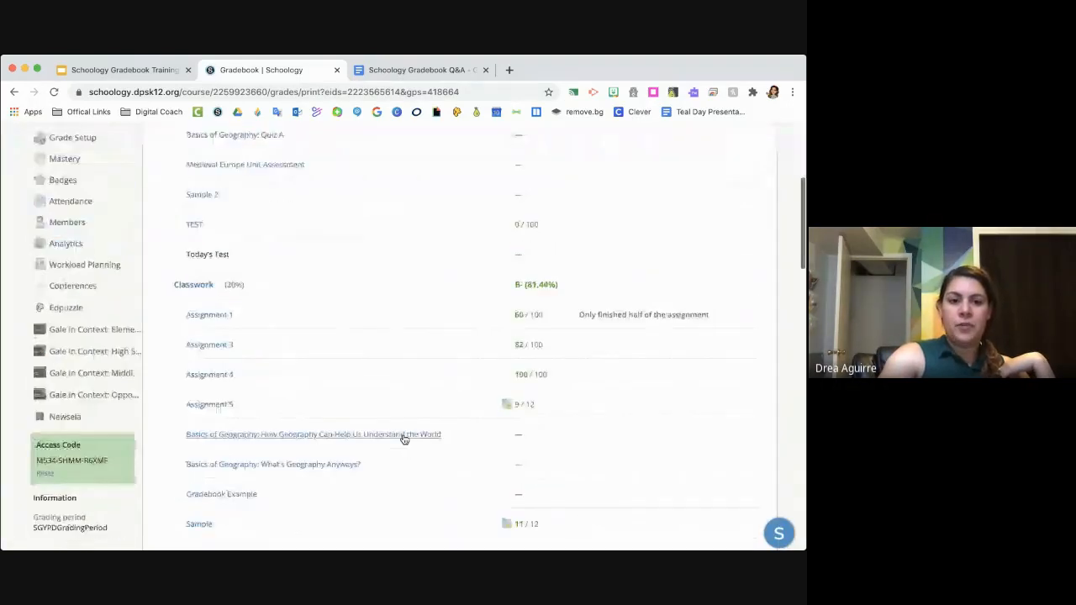
pyautogui.scroll(-5, 404, 438)
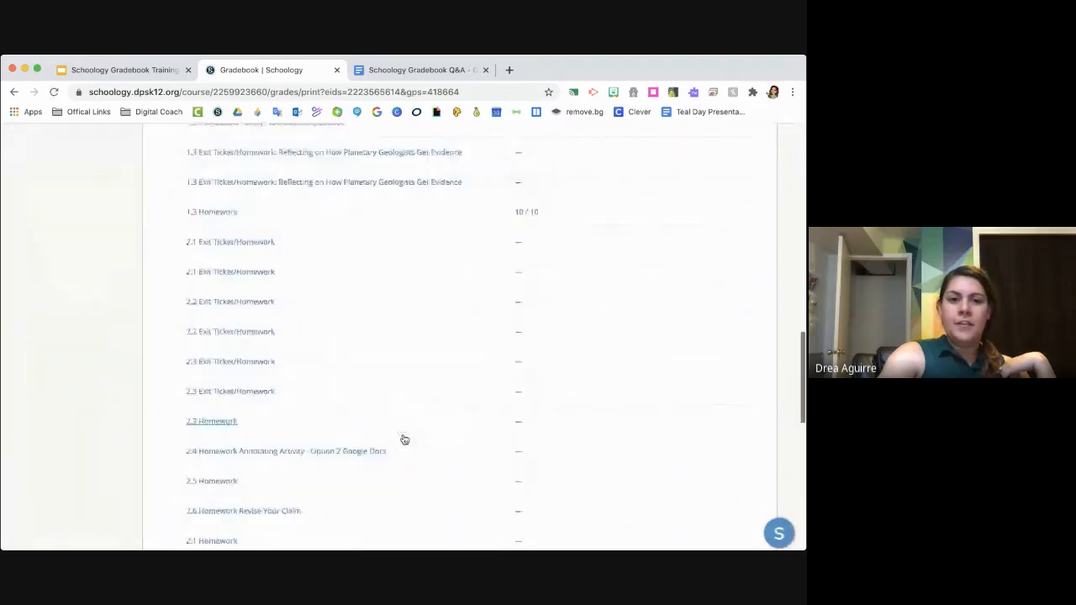
pyautogui.scroll(8, 404, 437)
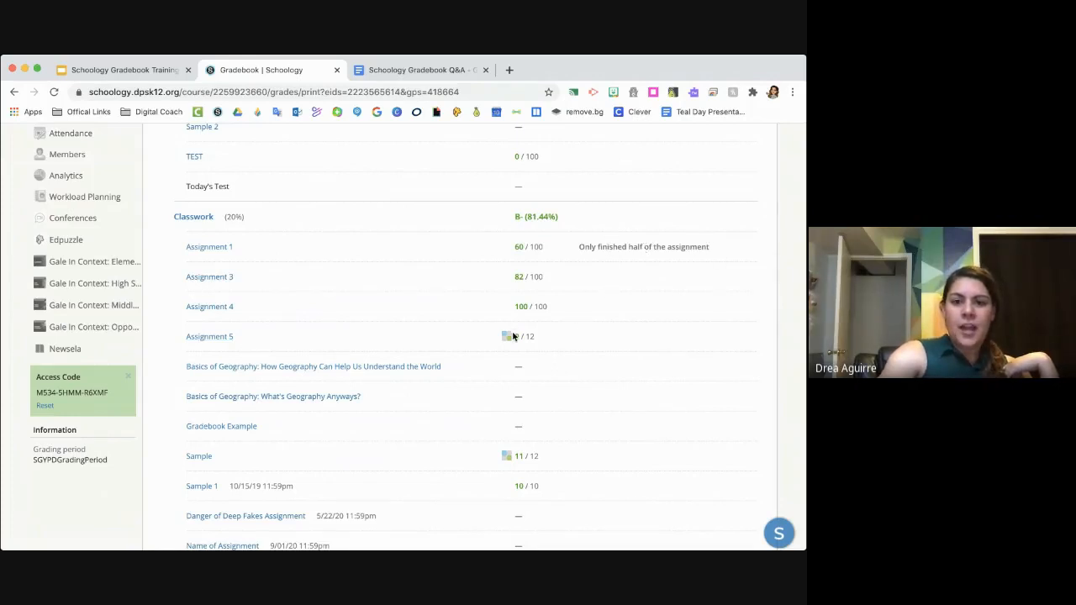
pyautogui.scroll(3, 504, 343)
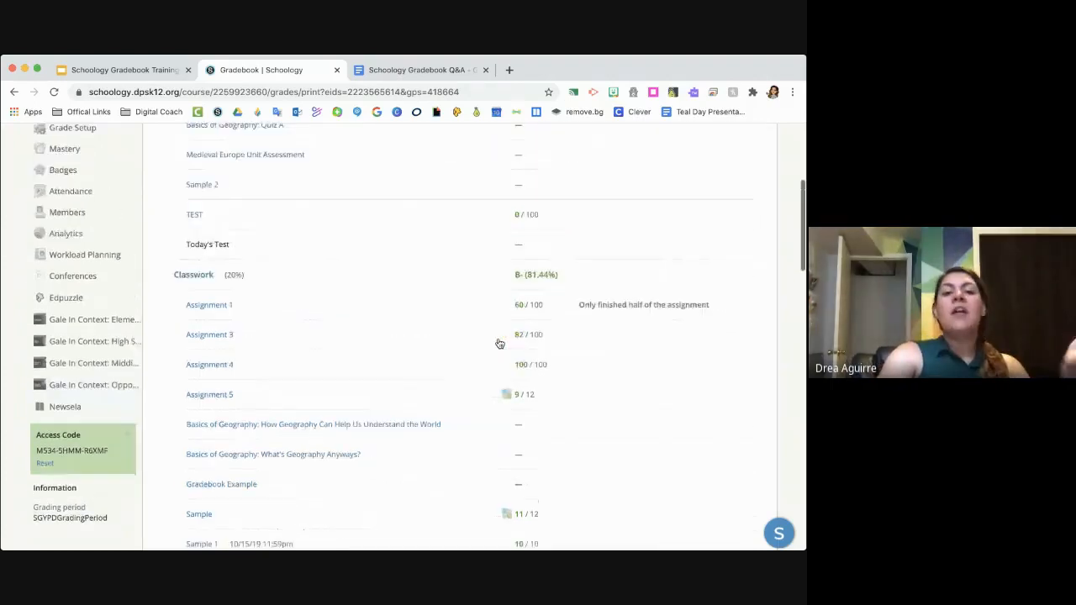
pyautogui.scroll(2, 497, 343)
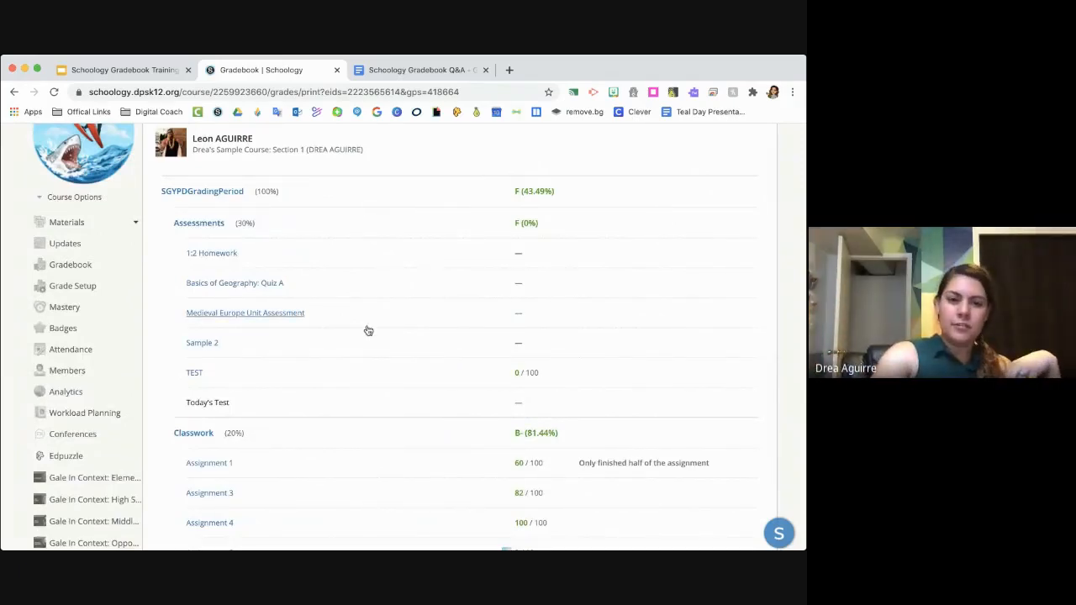
pyautogui.scroll(-1, 368, 330)
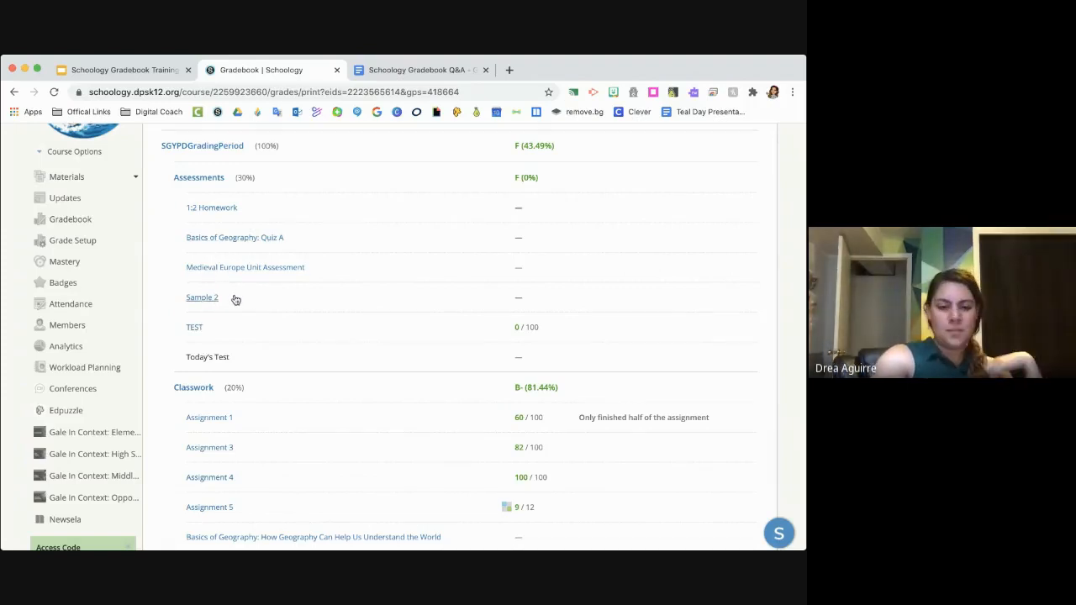
pyautogui.scroll(-1, 236, 300)
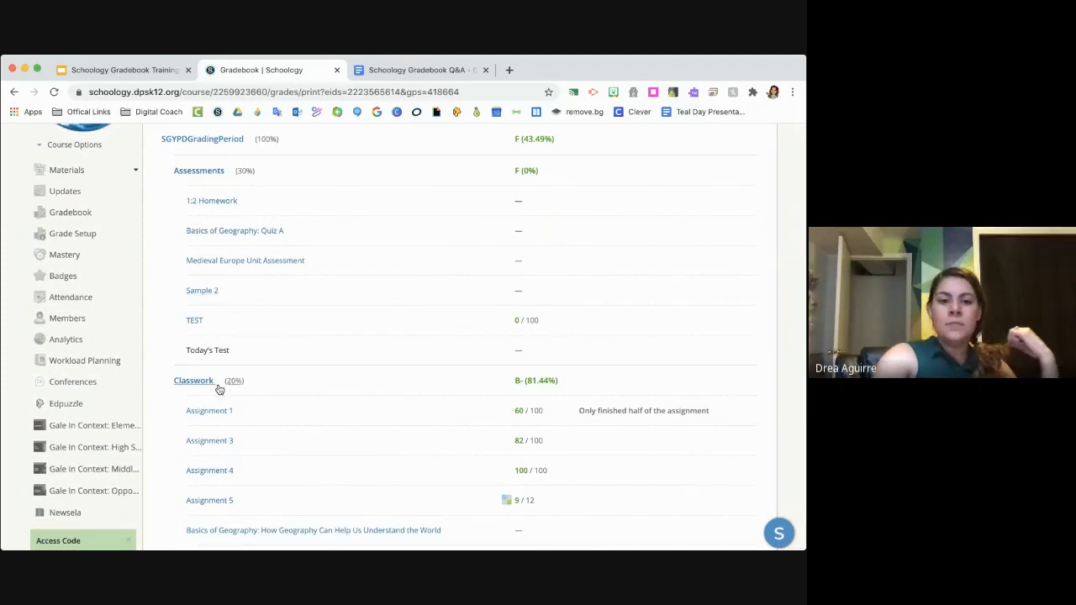
pyautogui.scroll(-3, 224, 409)
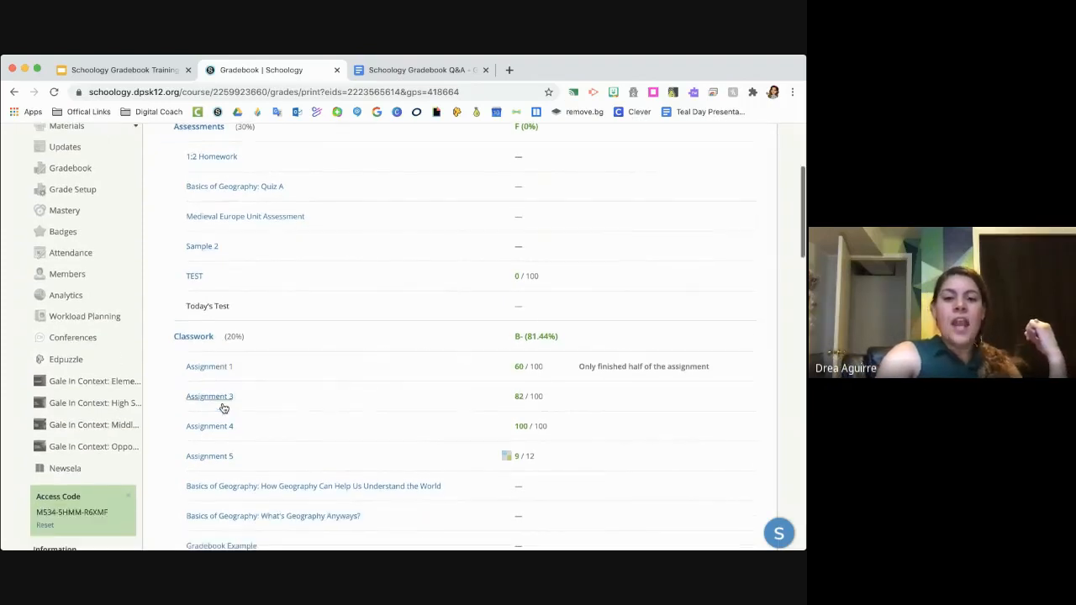
# - View the assignment Basics of Geography: How Geography Can Help Us Understand the World from the report, and return to the Assessments and Classwork listings
pyautogui.click(249, 486)
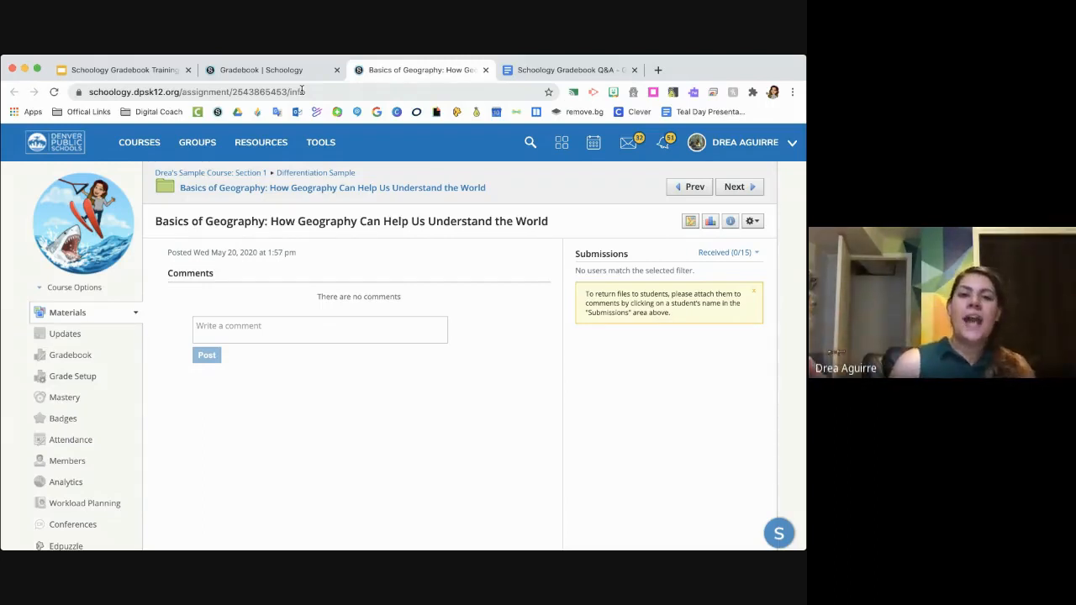
pyautogui.click(294, 70)
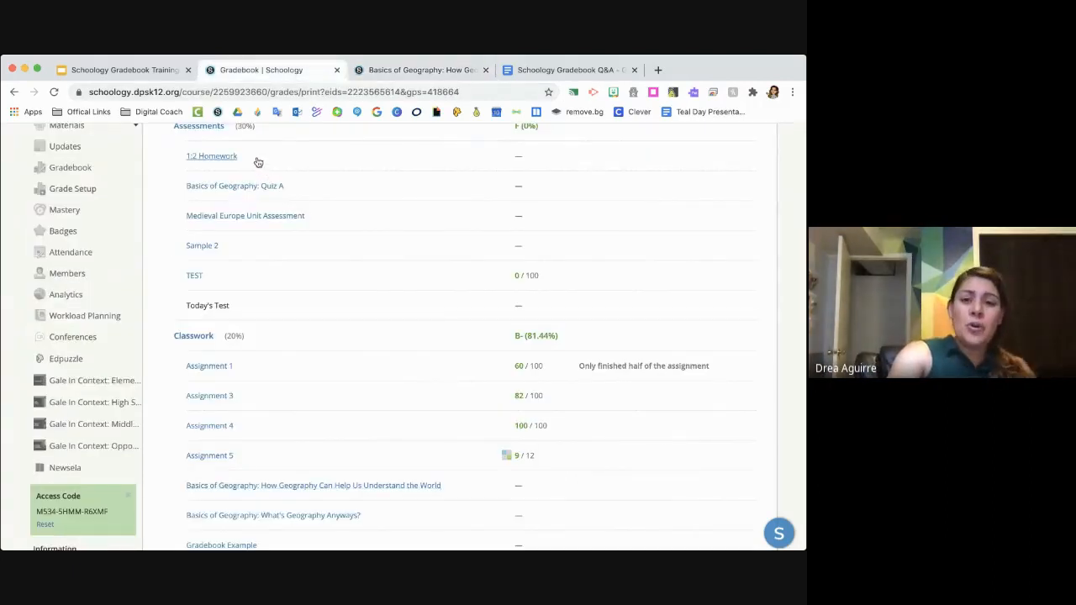
pyautogui.scroll(1, 258, 161)
pyautogui.scroll(1, 258, 161)
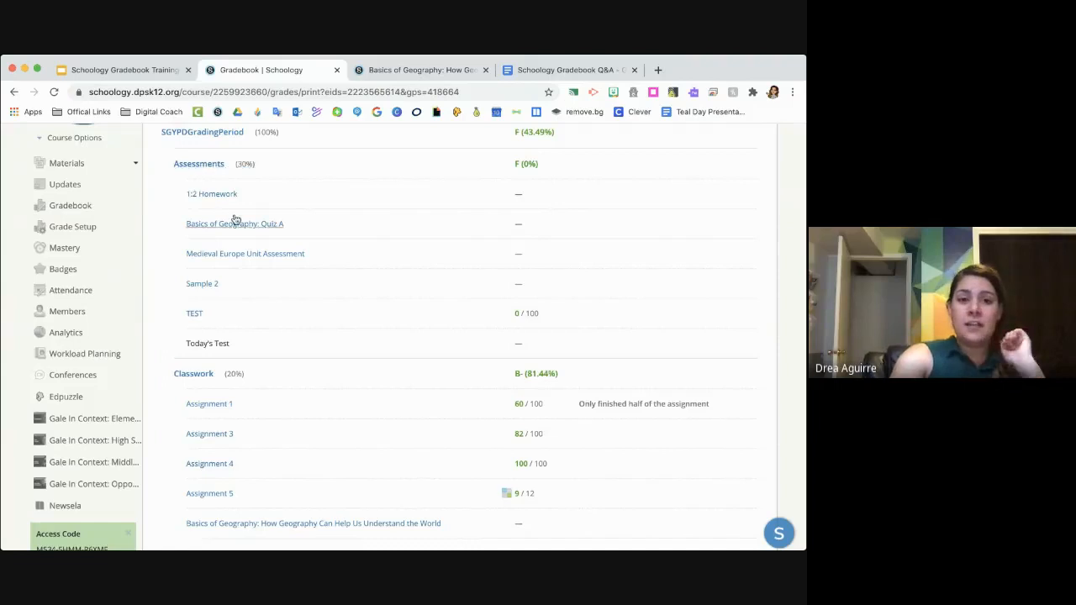
pyautogui.scroll(-3, 210, 378)
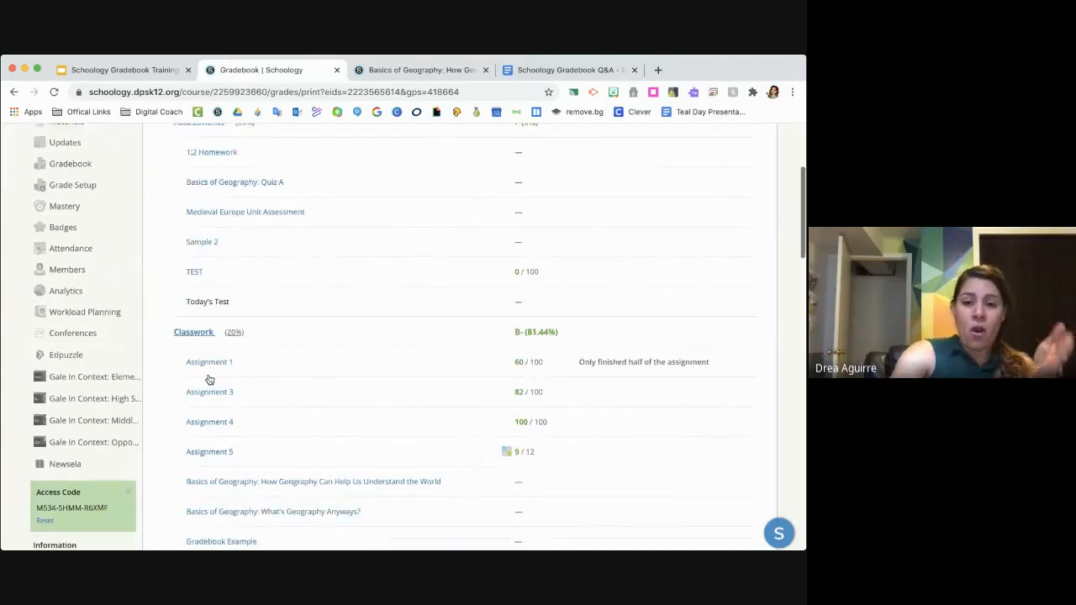
pyautogui.scroll(-2, 209, 380)
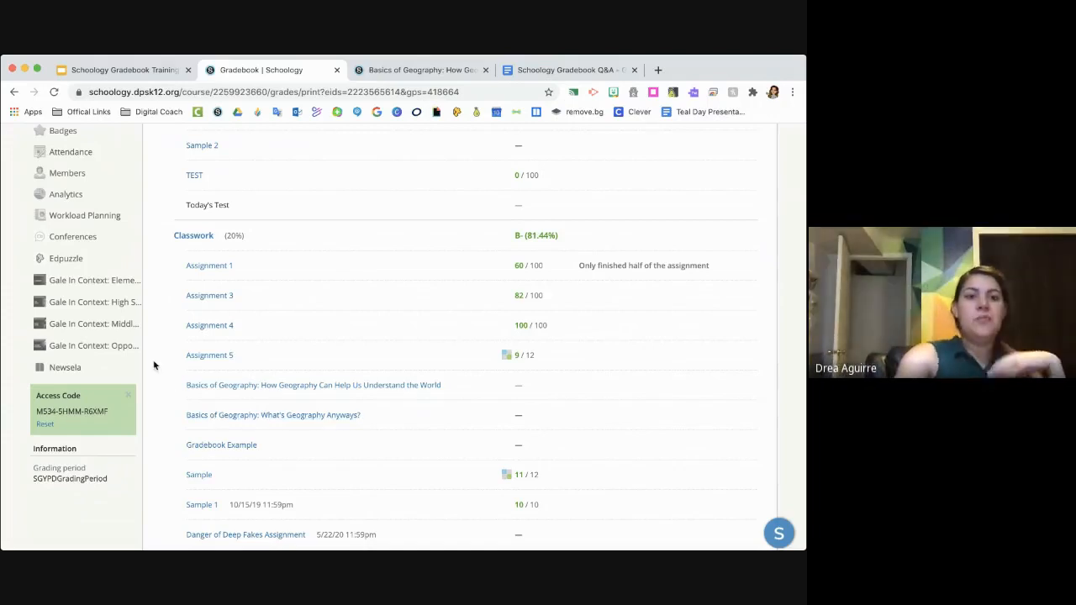
# - Review the full report from the grading period grade through Homework and Projects to the overall course grade and total points
pyautogui.scroll(5, 153, 365)
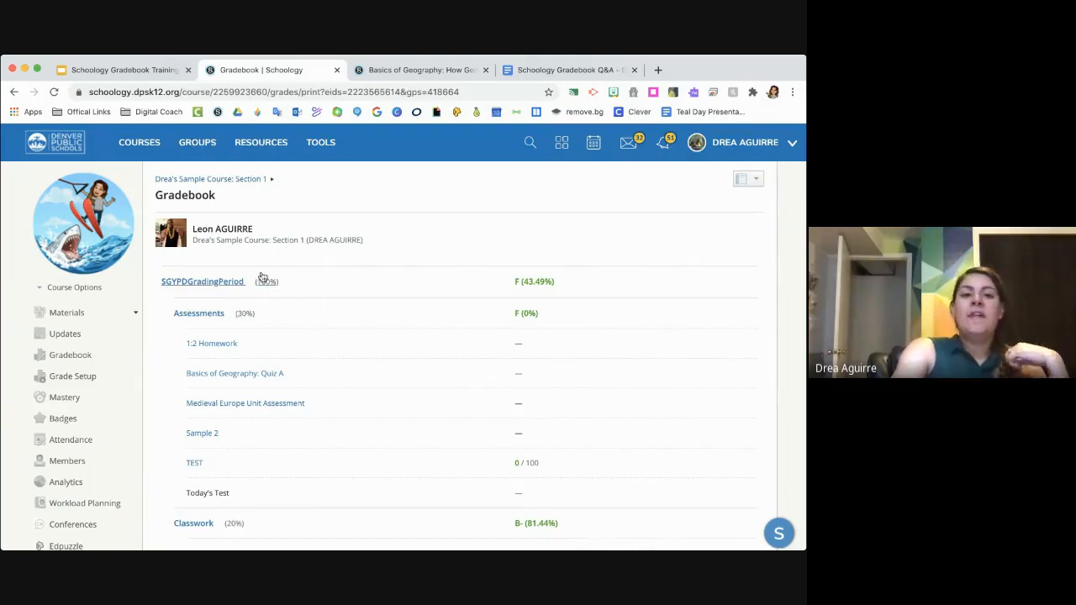
pyautogui.scroll(-1, 264, 300)
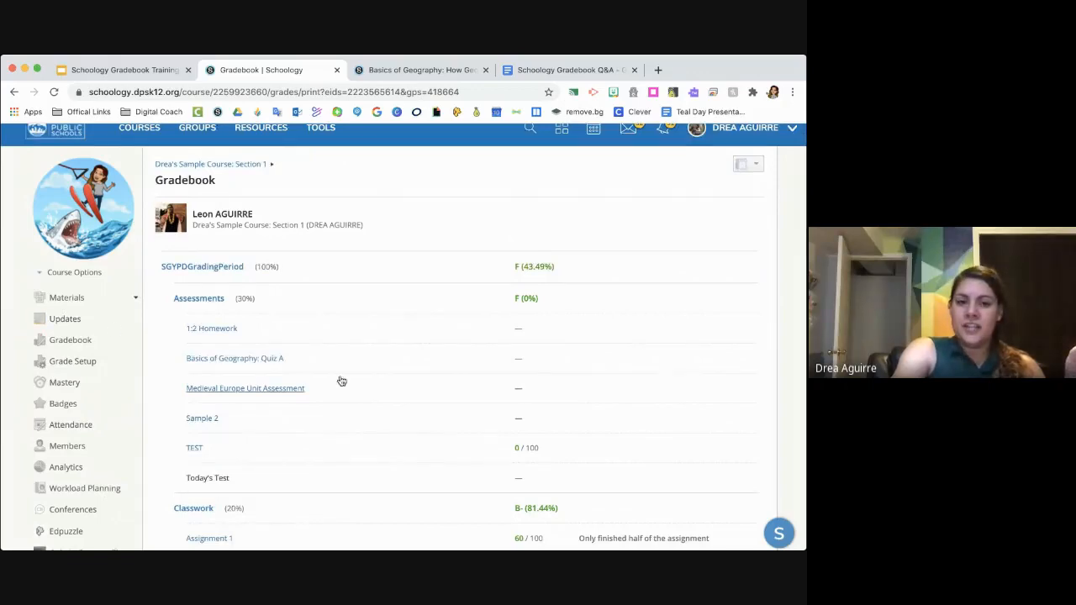
pyautogui.scroll(-5, 369, 351)
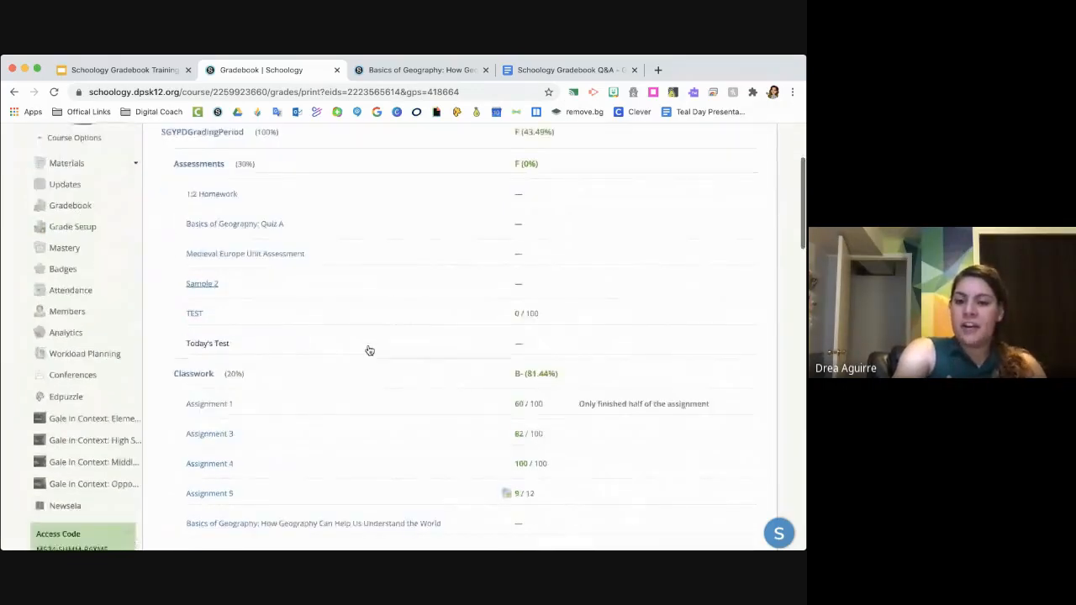
pyautogui.scroll(-3, 369, 350)
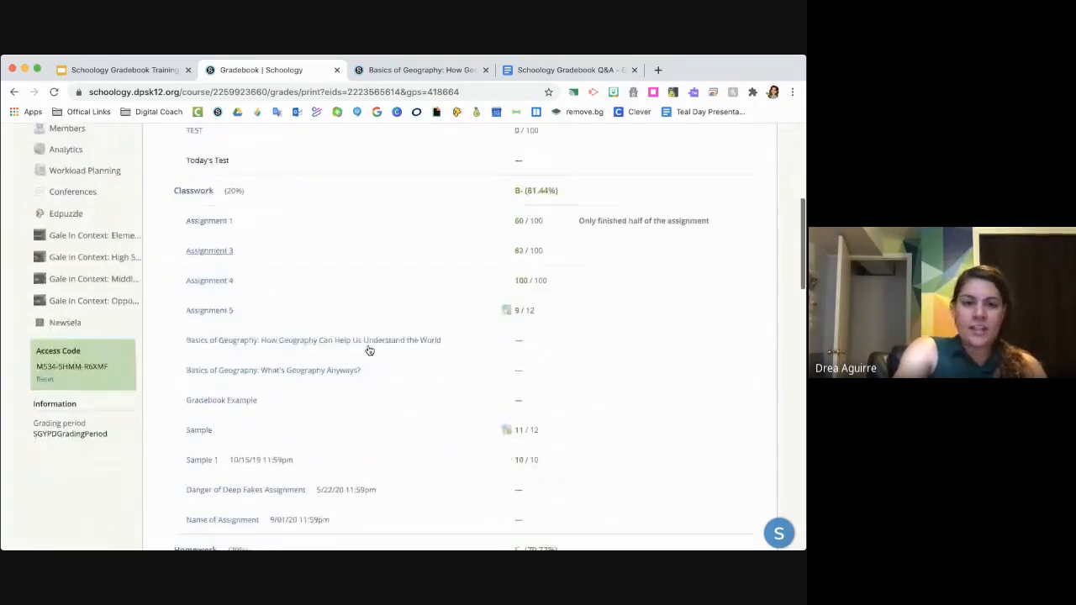
pyautogui.scroll(10, 367, 350)
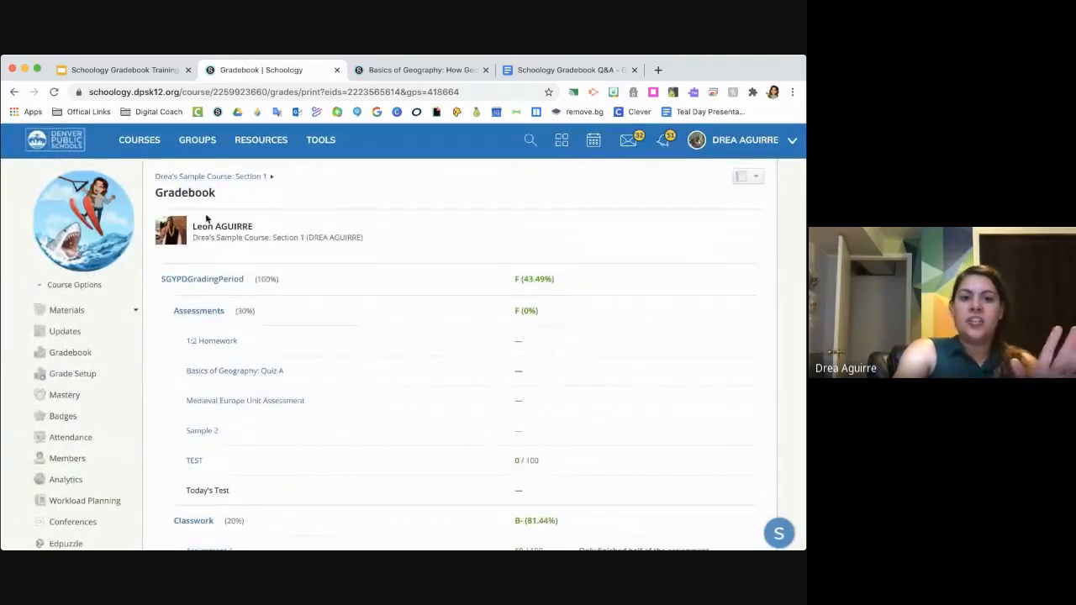
pyautogui.scroll(-2, 257, 270)
pyautogui.scroll(-20, 257, 271)
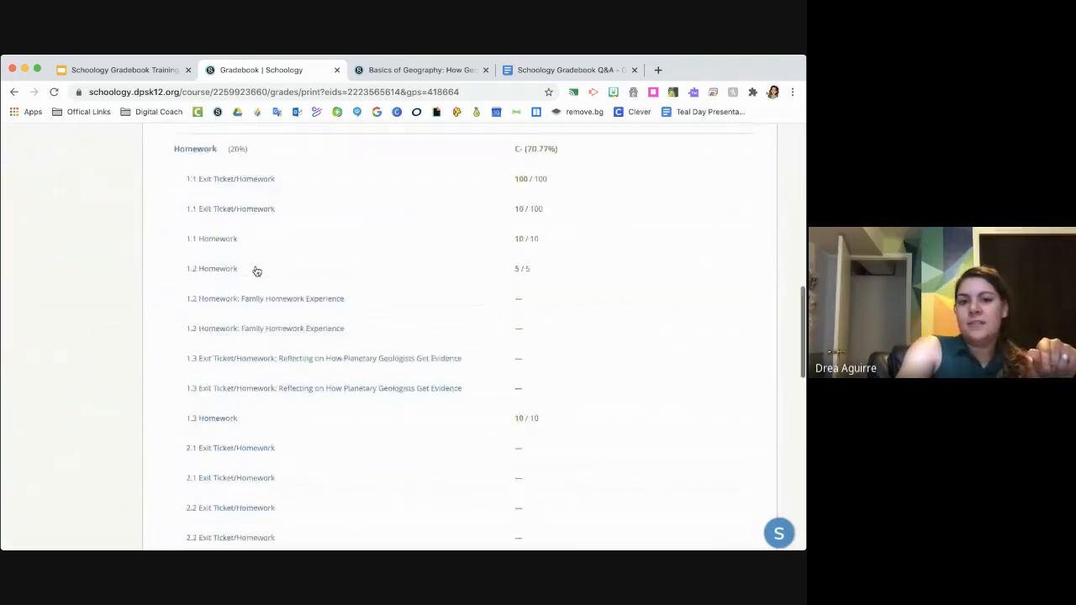
pyautogui.scroll(-5, 256, 271)
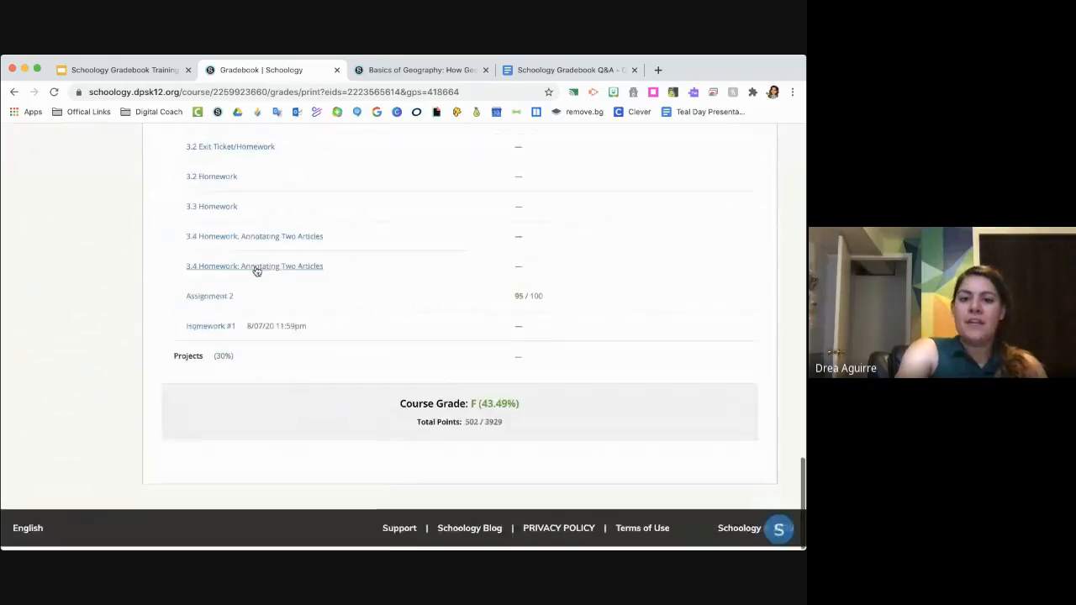
pyautogui.scroll(20, 256, 269)
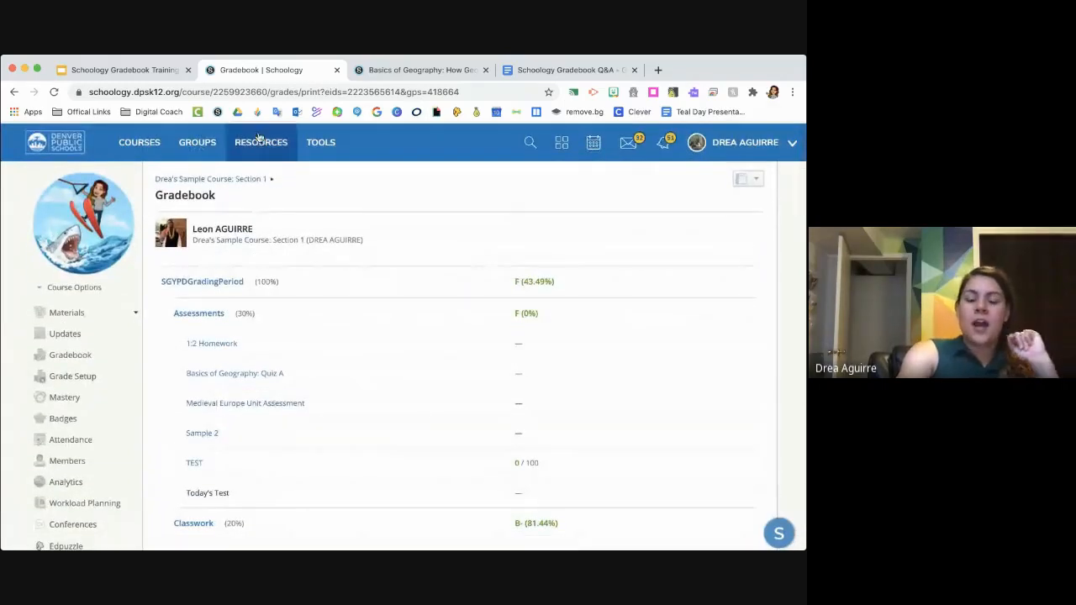
# - Look up a student by name in the Advisor Dashboard and open that student's summary
pyautogui.click(309, 155)
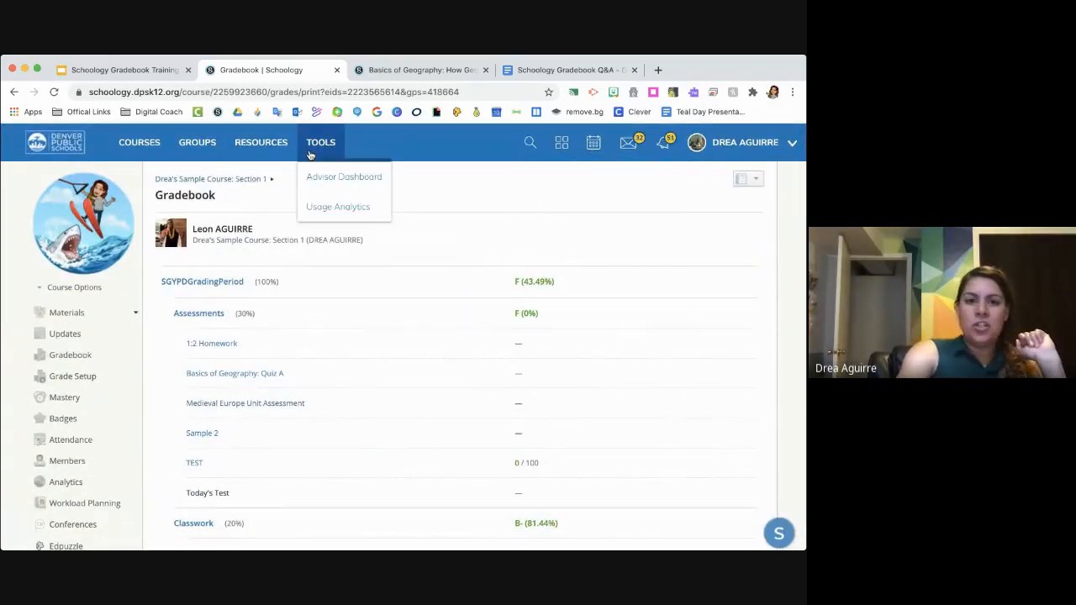
pyautogui.click(341, 184)
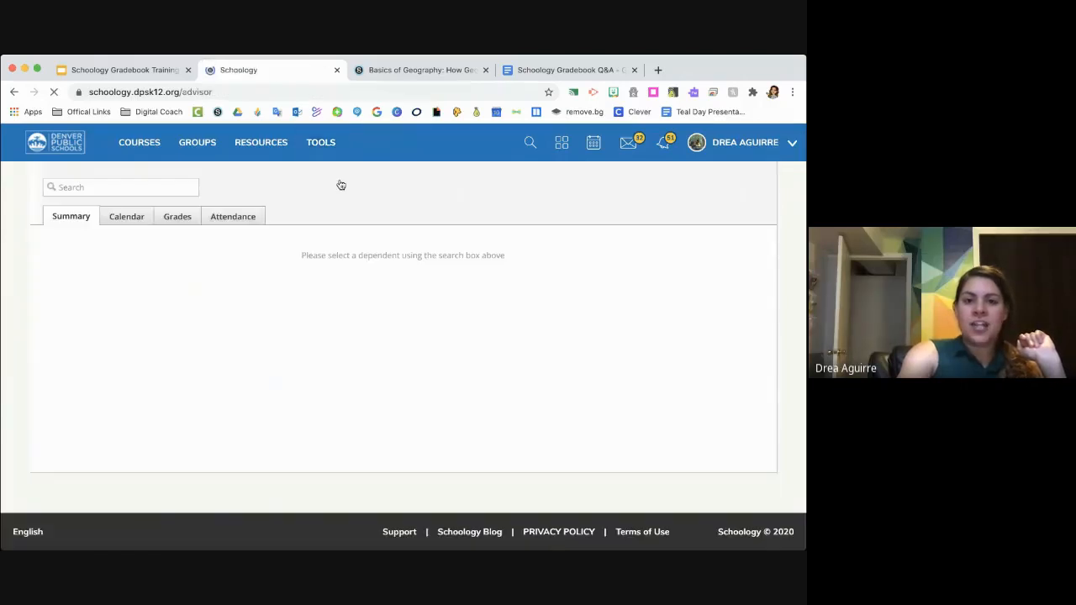
pyautogui.click(167, 187)
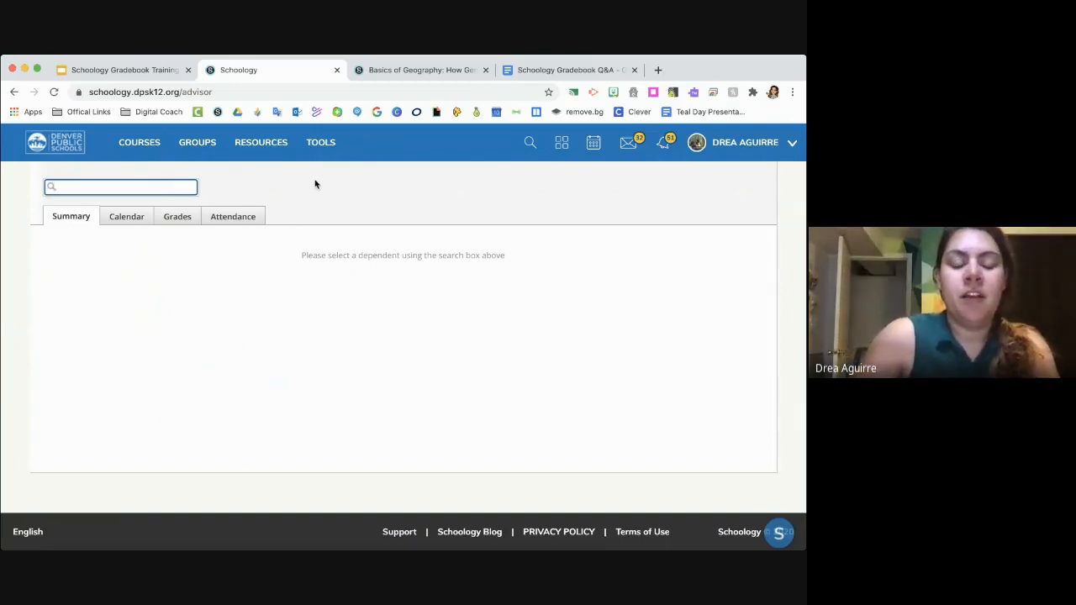
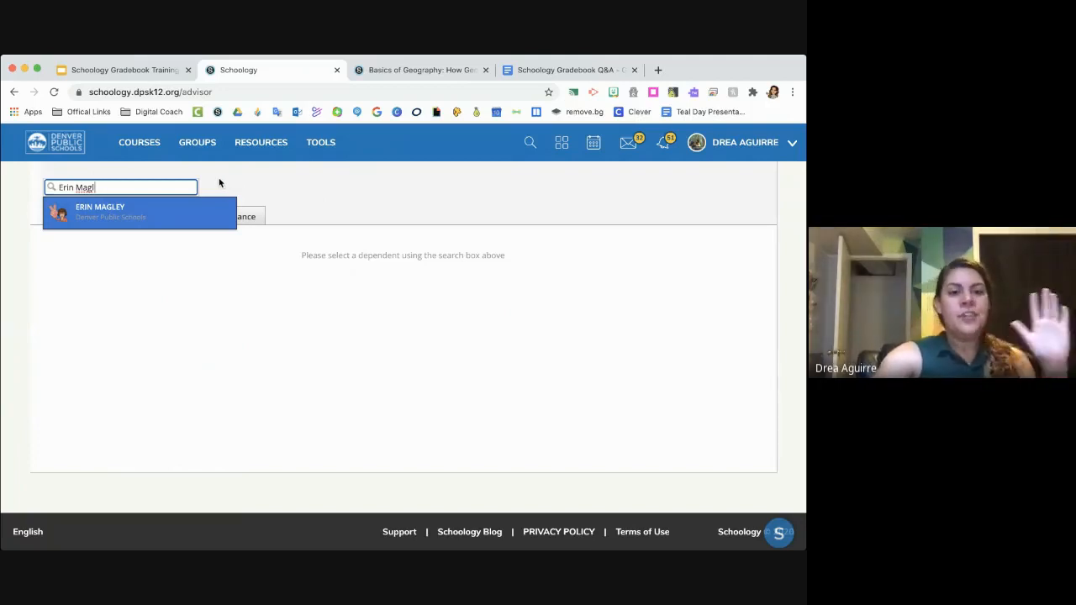
pyautogui.click(100, 220)
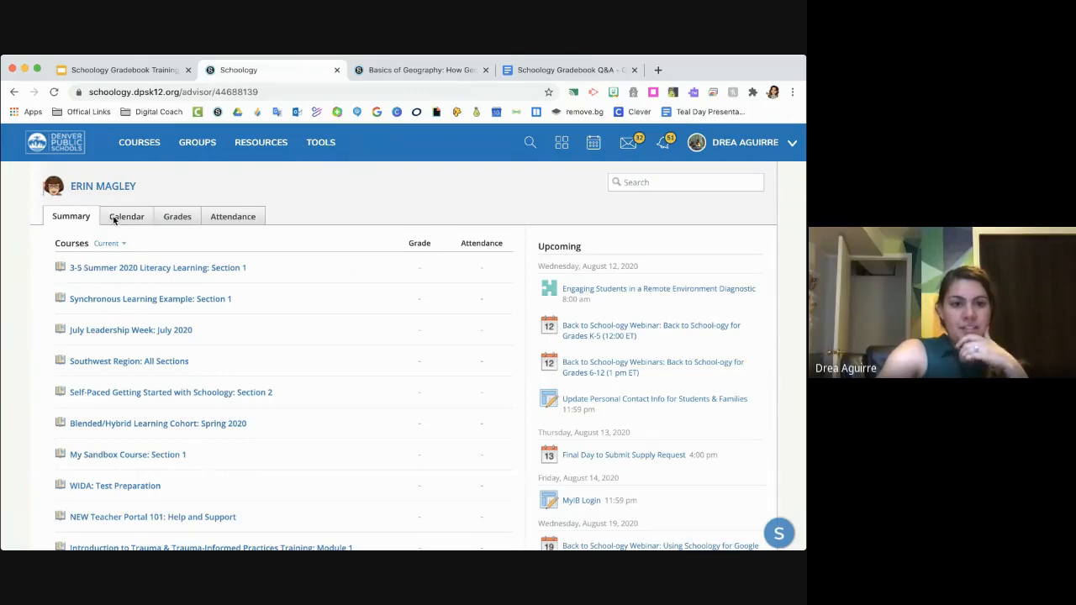
# - Review the student's summary for overall grades and attendance across all current courses
pyautogui.scroll(-10, 147, 417)
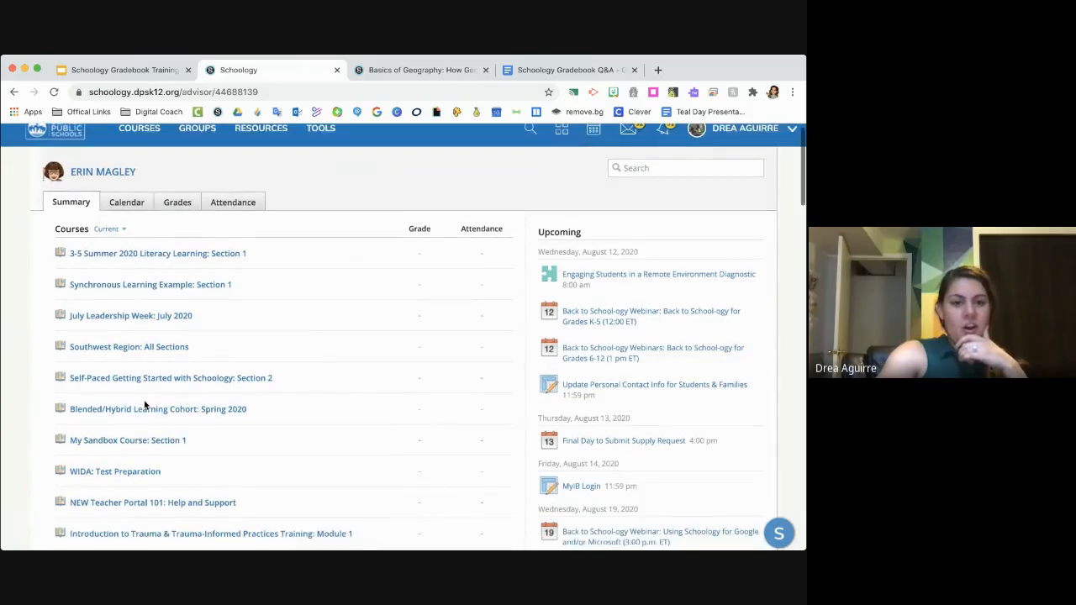
pyautogui.scroll(-15, 144, 406)
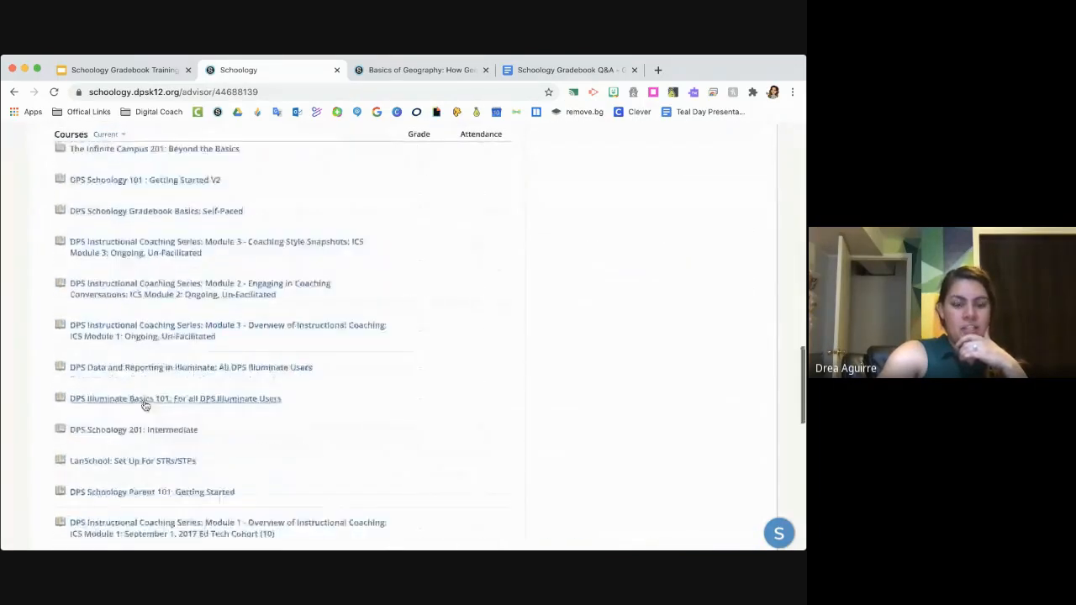
pyautogui.scroll(20, 145, 405)
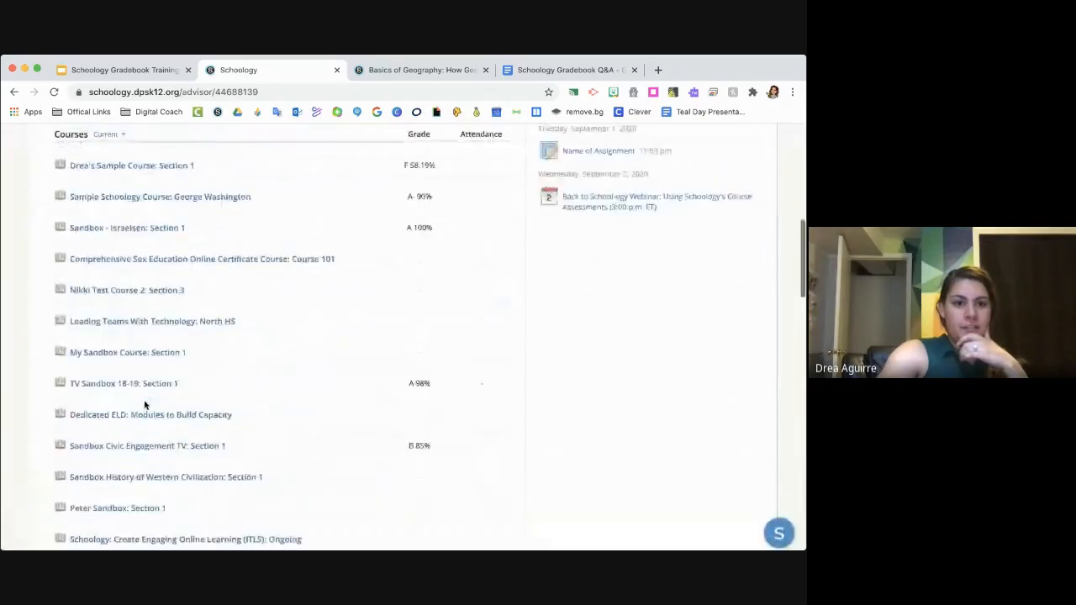
pyautogui.scroll(1, 145, 405)
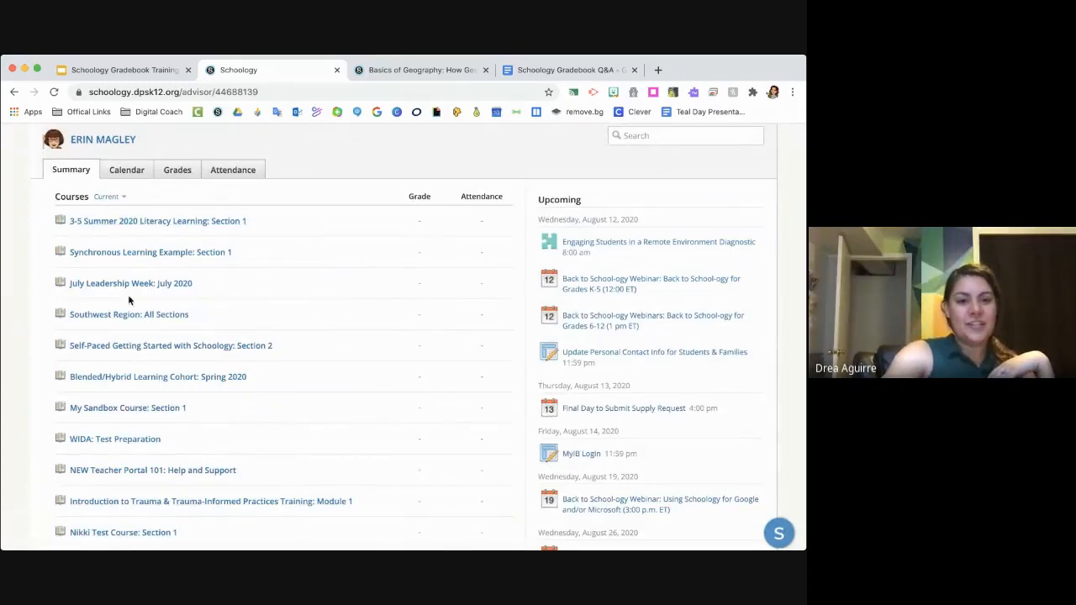
pyautogui.scroll(-5, 129, 300)
pyautogui.scroll(1, 129, 300)
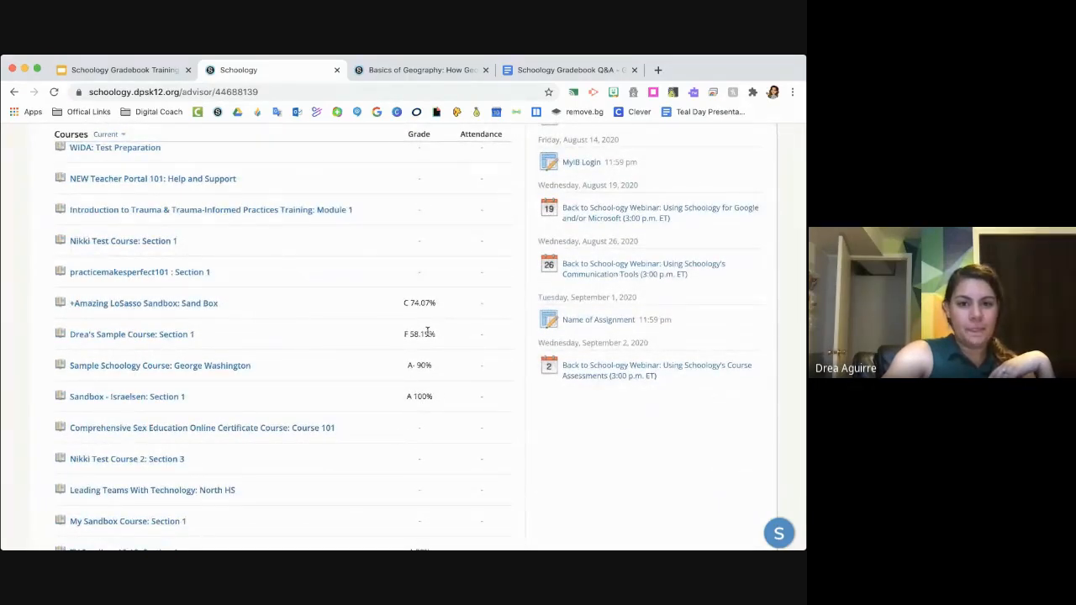
# - Open the Sample Course: Section 1 from the student's summary and look through its materials
pyautogui.click(159, 336)
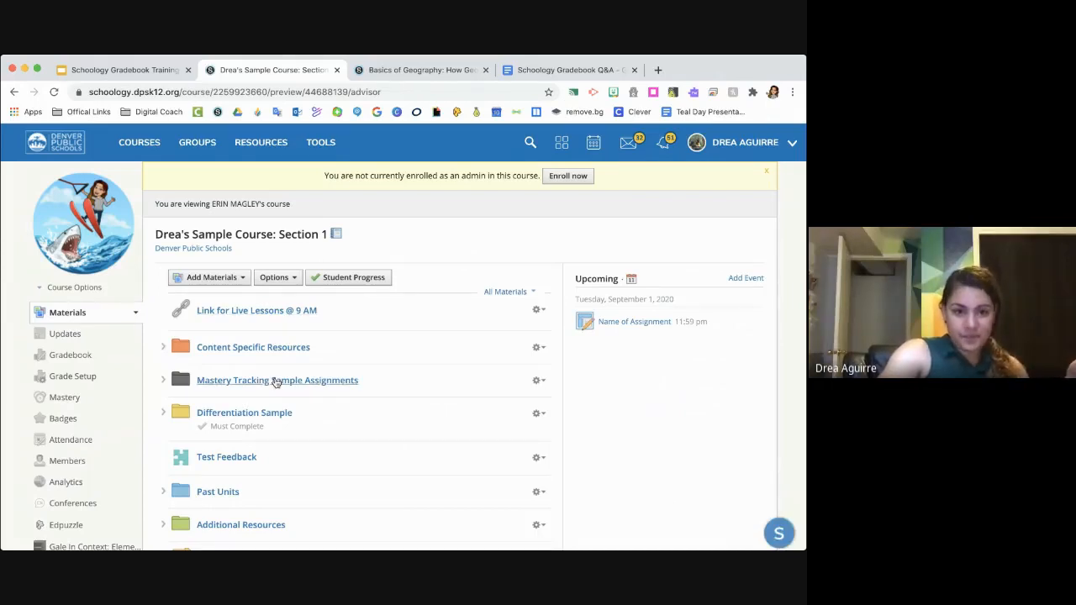
pyautogui.scroll(-2, 240, 389)
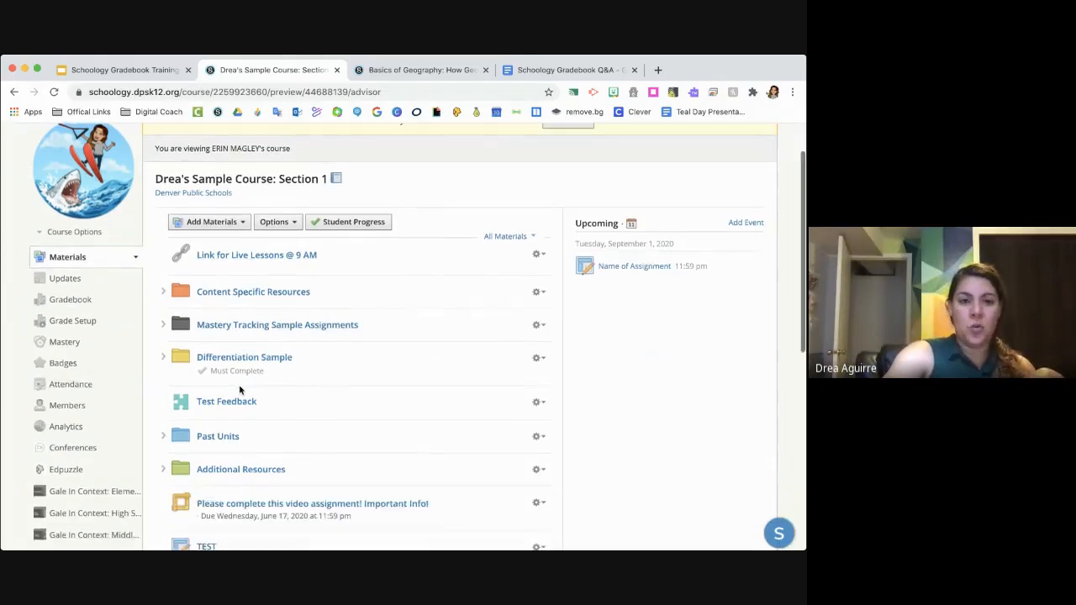
pyautogui.scroll(-4, 220, 374)
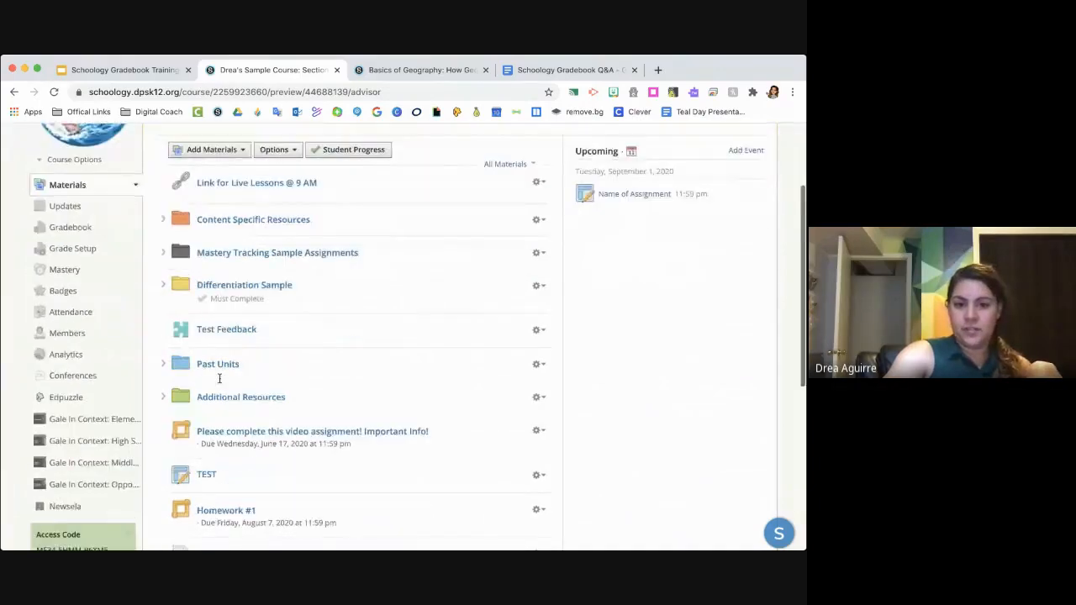
pyautogui.scroll(5, 220, 382)
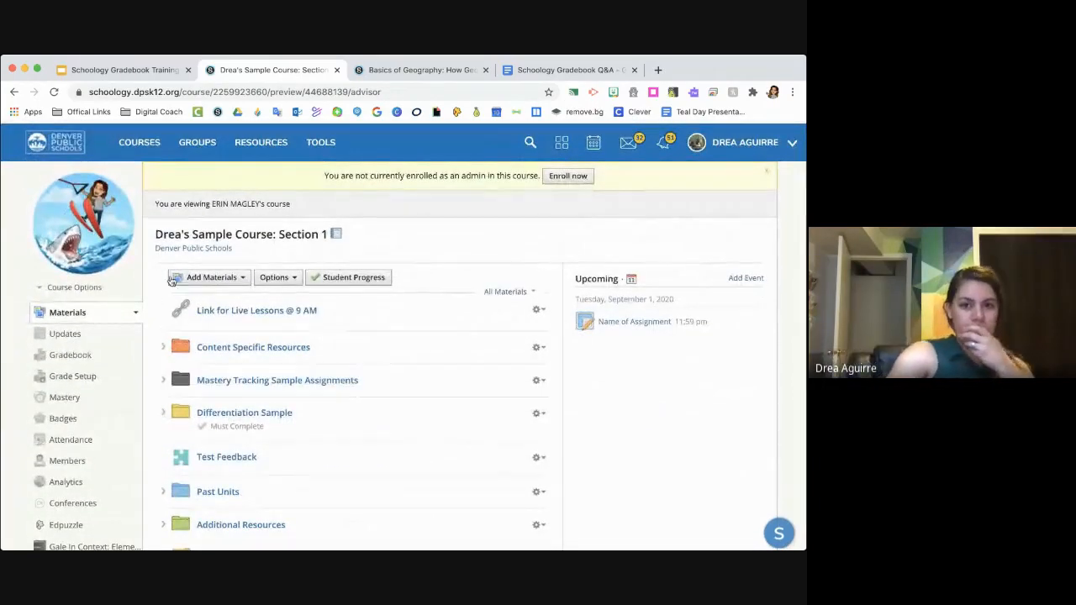
# - Switch to the Schoology Gradebook Q&A document and read through the participants' questions and the answers given
pyautogui.click(526, 76)
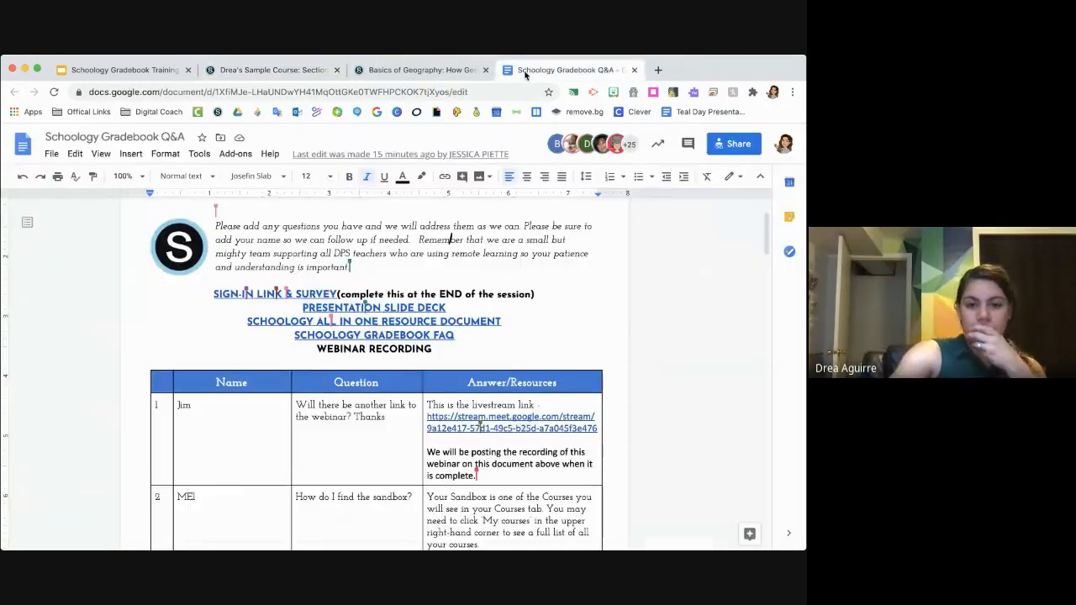
pyautogui.scroll(-5, 365, 409)
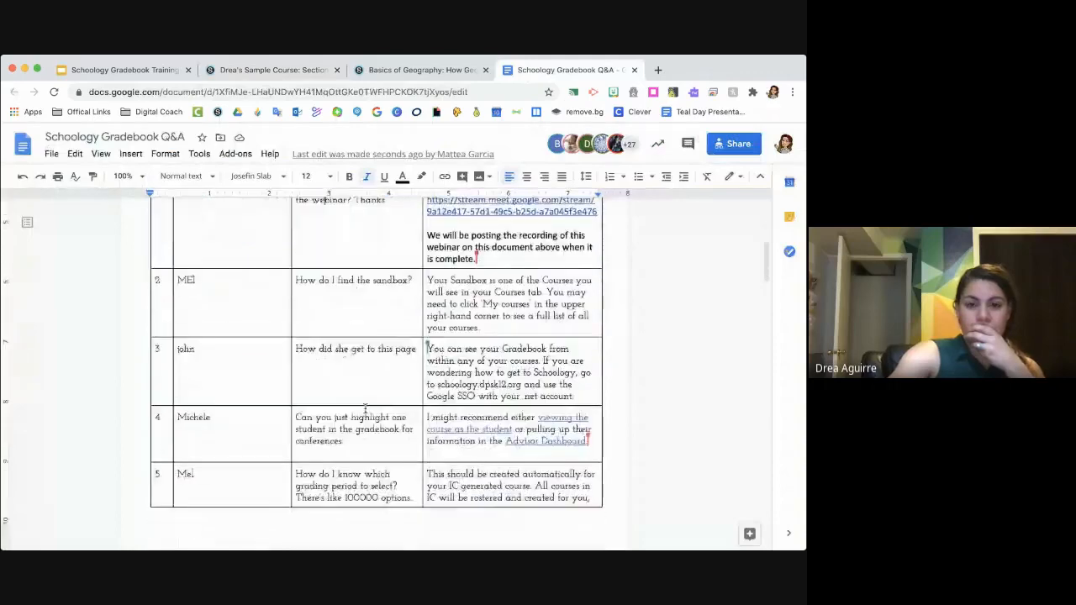
pyautogui.scroll(-8, 365, 409)
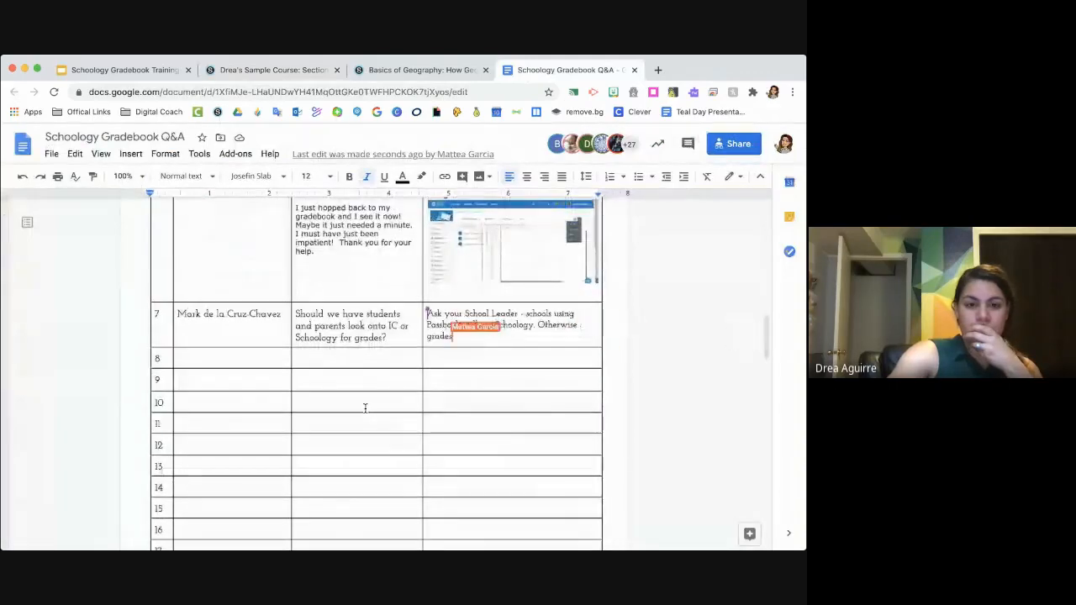
pyautogui.scroll(2, 365, 409)
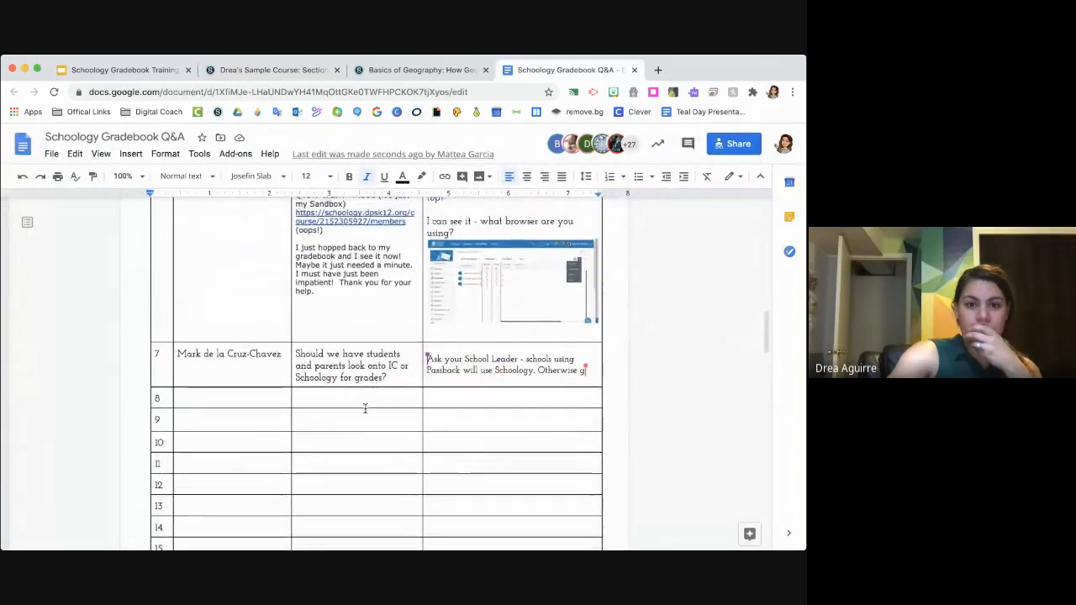
pyautogui.scroll(3, 365, 408)
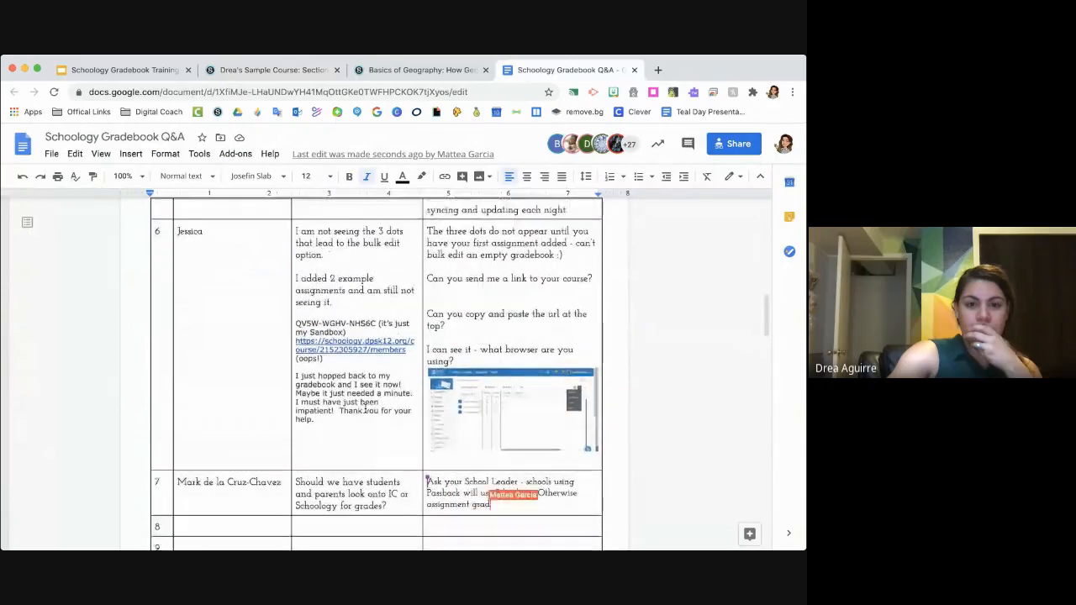
pyautogui.scroll(3, 365, 410)
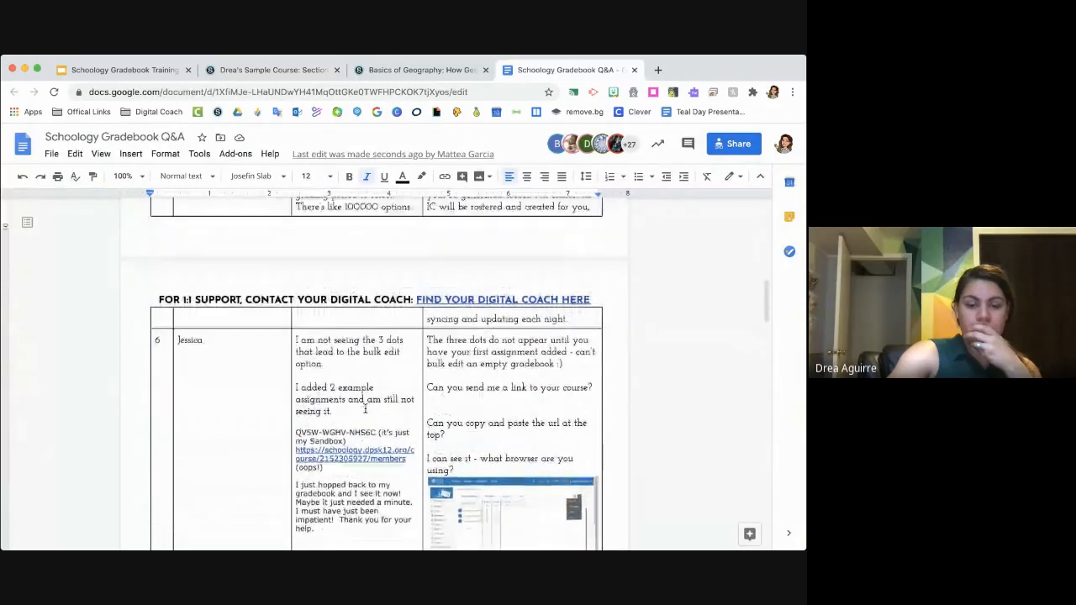
pyautogui.scroll(5, 365, 410)
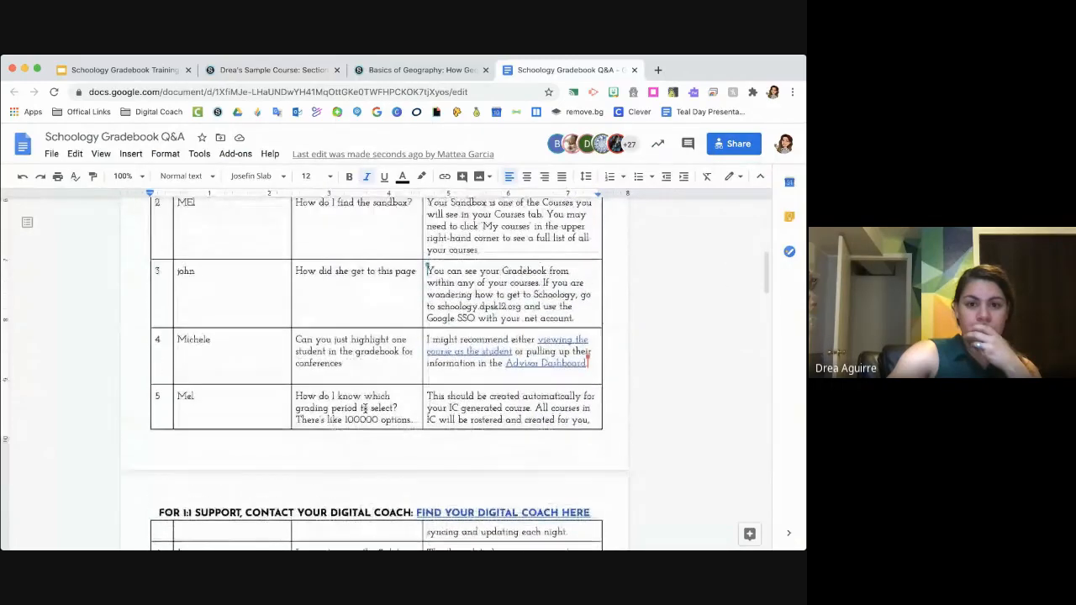
pyautogui.scroll(1, 365, 409)
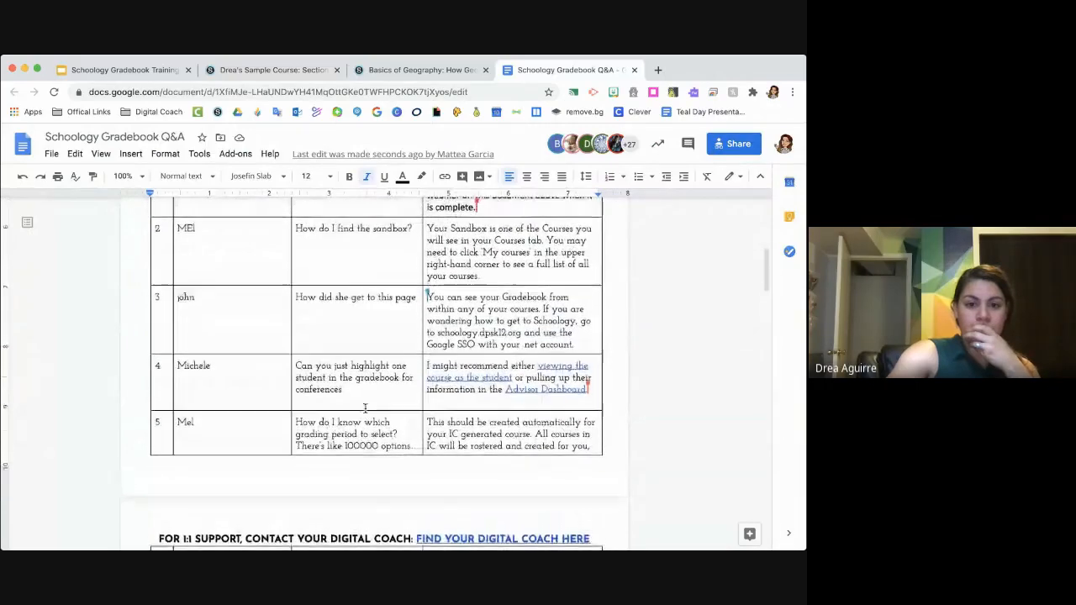
pyautogui.scroll(1, 365, 409)
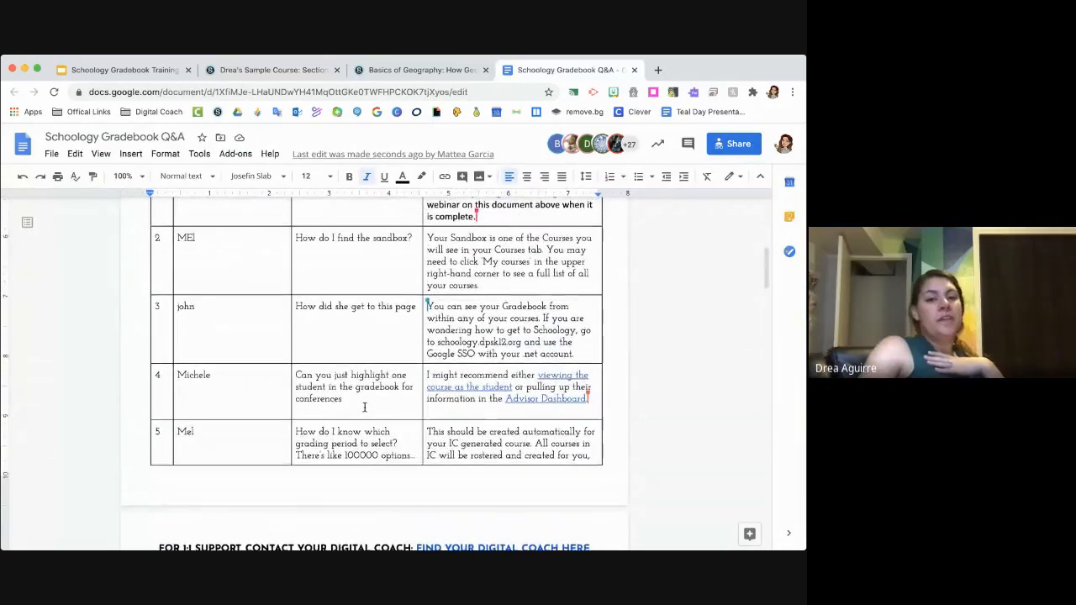
pyautogui.scroll(5, 365, 409)
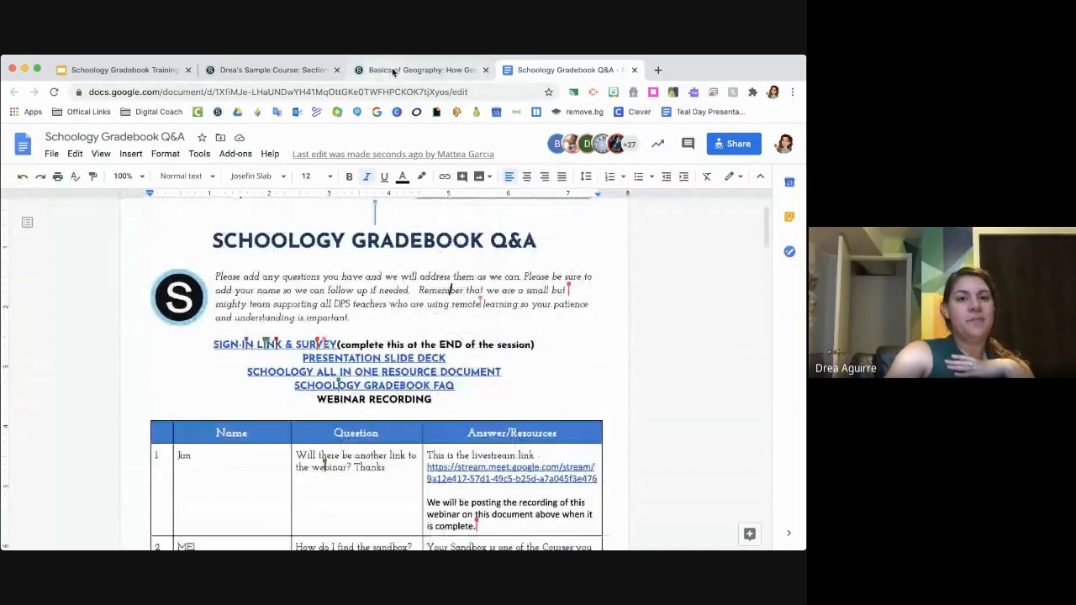
# - Return to the Basics of Geography assignment in Schoology and examine its course's Grade Setup, including category weights, grading periods and scales
pyautogui.click(392, 71)
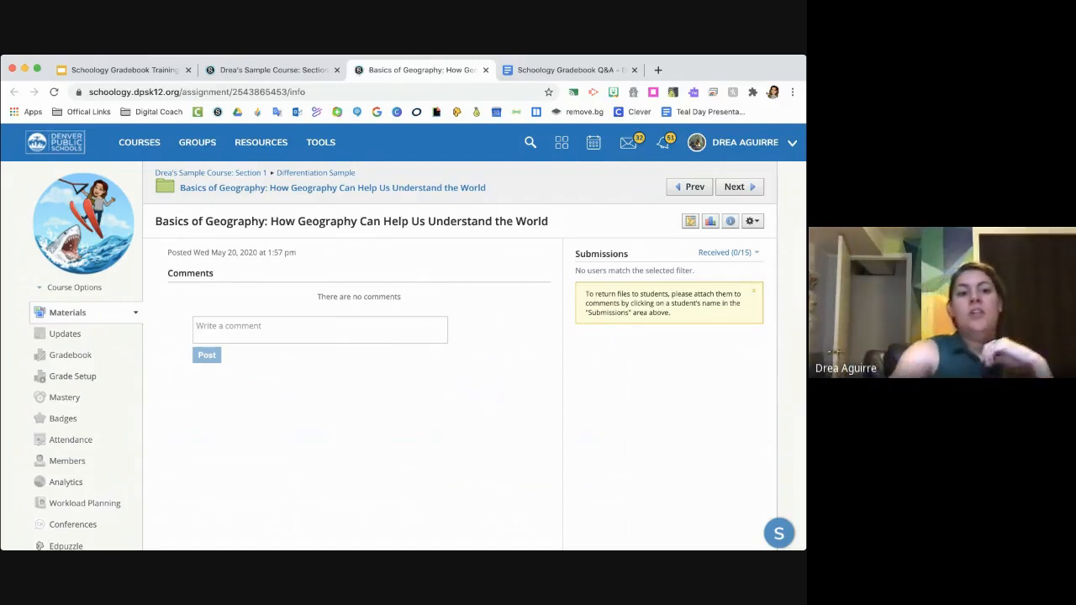
pyautogui.click(48, 381)
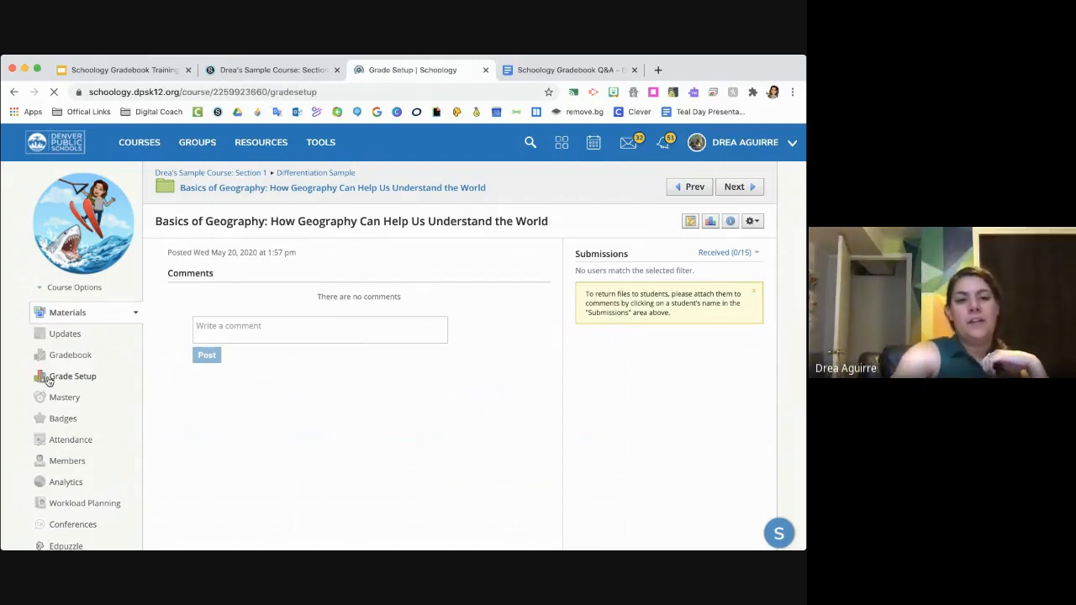
pyautogui.scroll(-1, 226, 457)
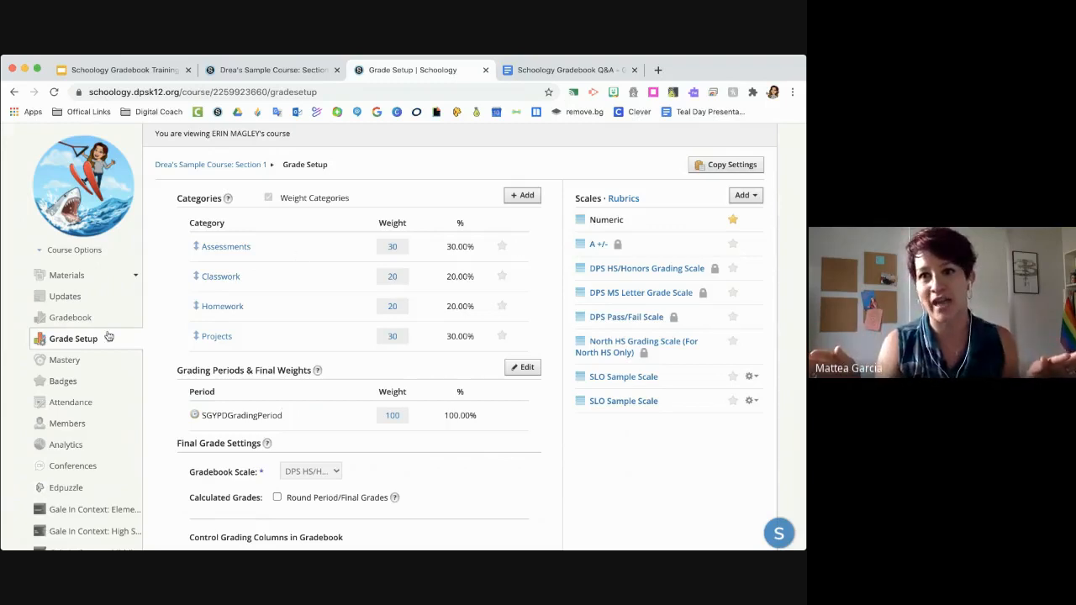
# - Open Bulk Edit from the course gradebook and review the assignments' categories, max points, factors, rubrics, due dates and periods
pyautogui.click(77, 324)
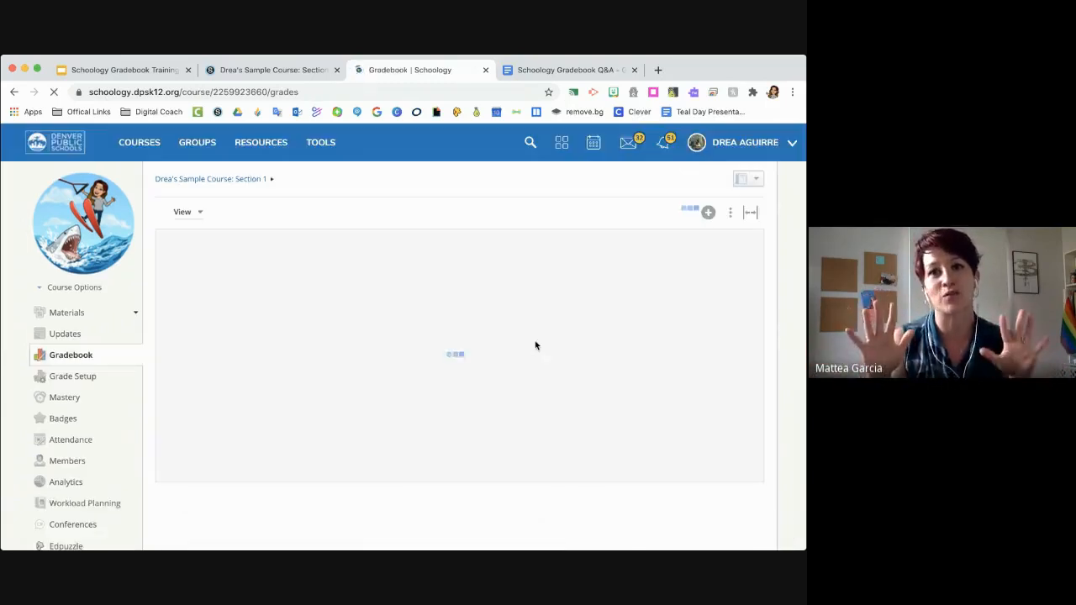
pyautogui.click(730, 214)
pyautogui.click(717, 235)
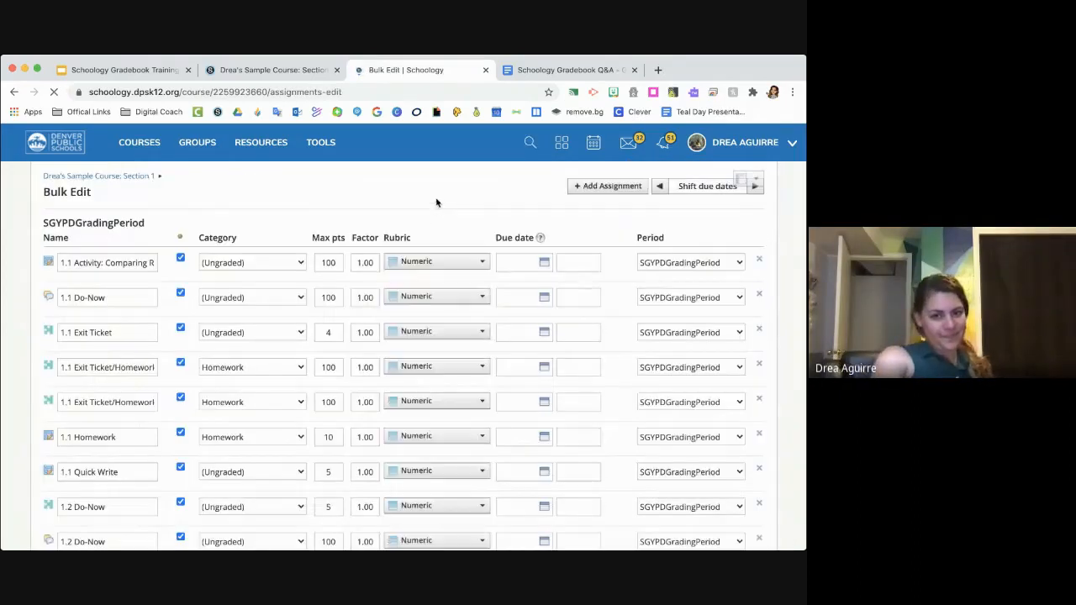
pyautogui.scroll(-1, 468, 314)
pyautogui.scroll(-3, 468, 314)
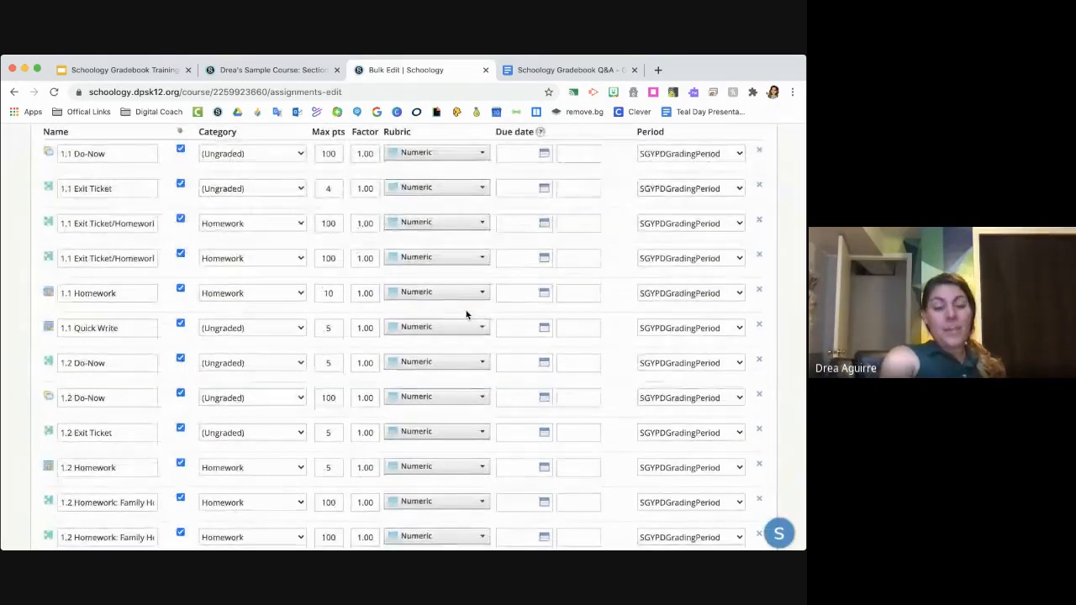
pyautogui.scroll(3, 467, 315)
pyautogui.scroll(1, 468, 314)
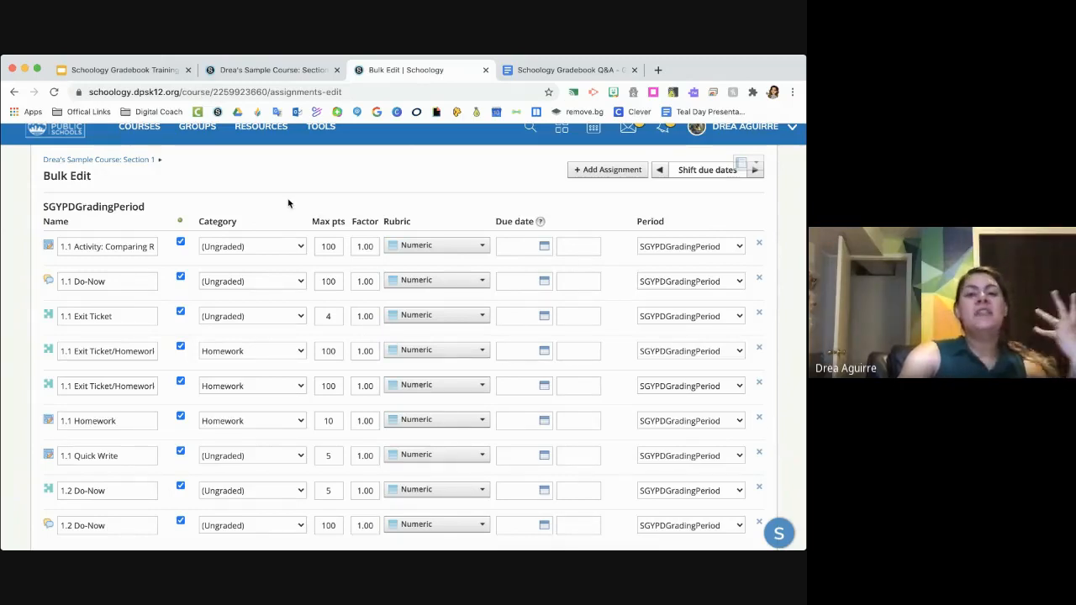
pyautogui.click(333, 198)
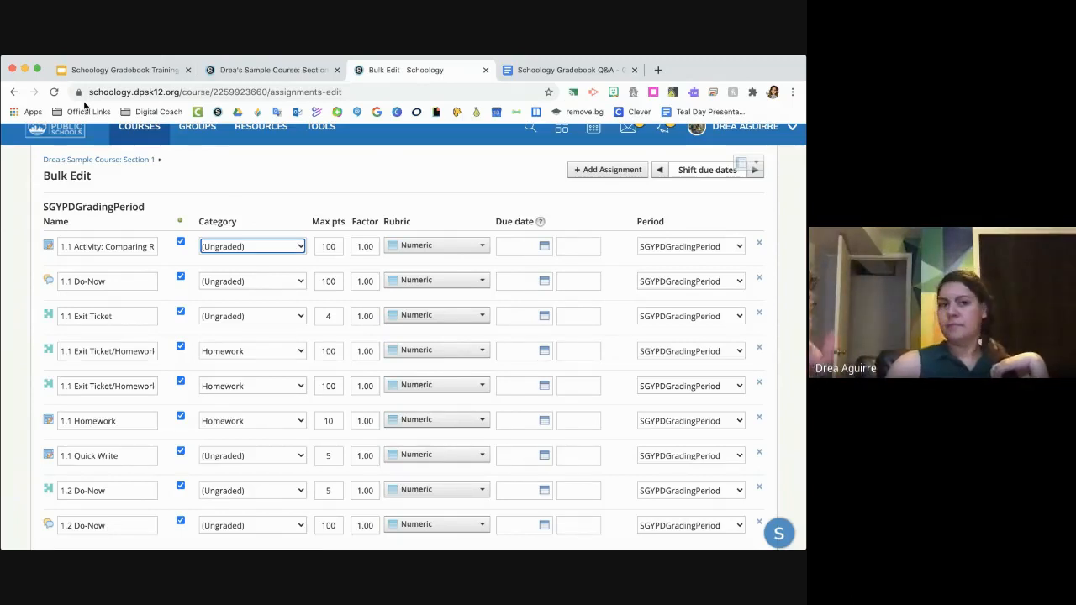
# - Check the Schoology Gradebook Q&A document again and return to the Bulk Edit page
pyautogui.click(538, 70)
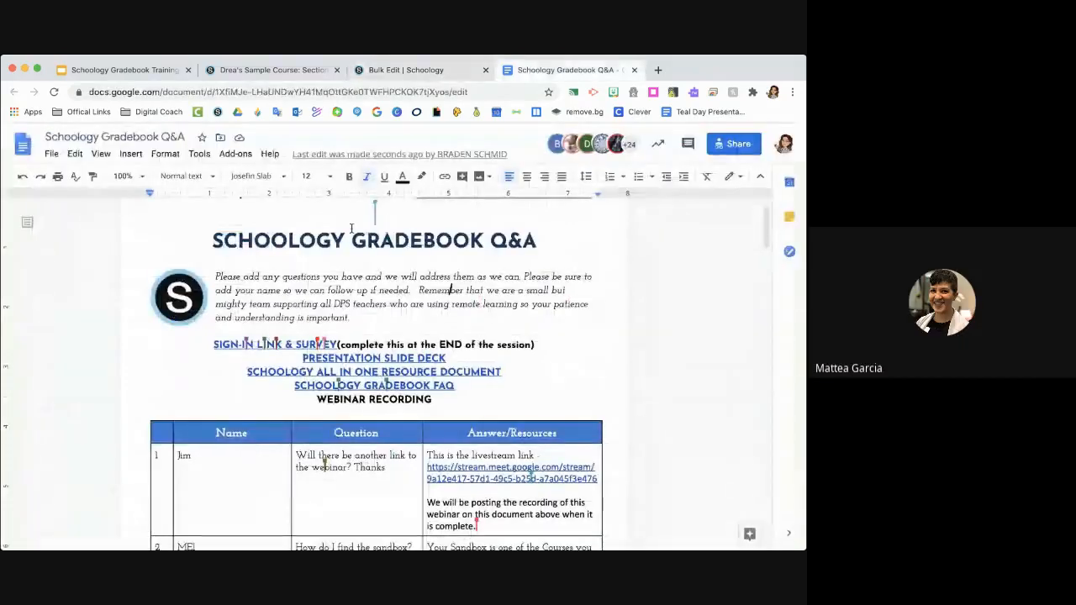
pyautogui.click(395, 74)
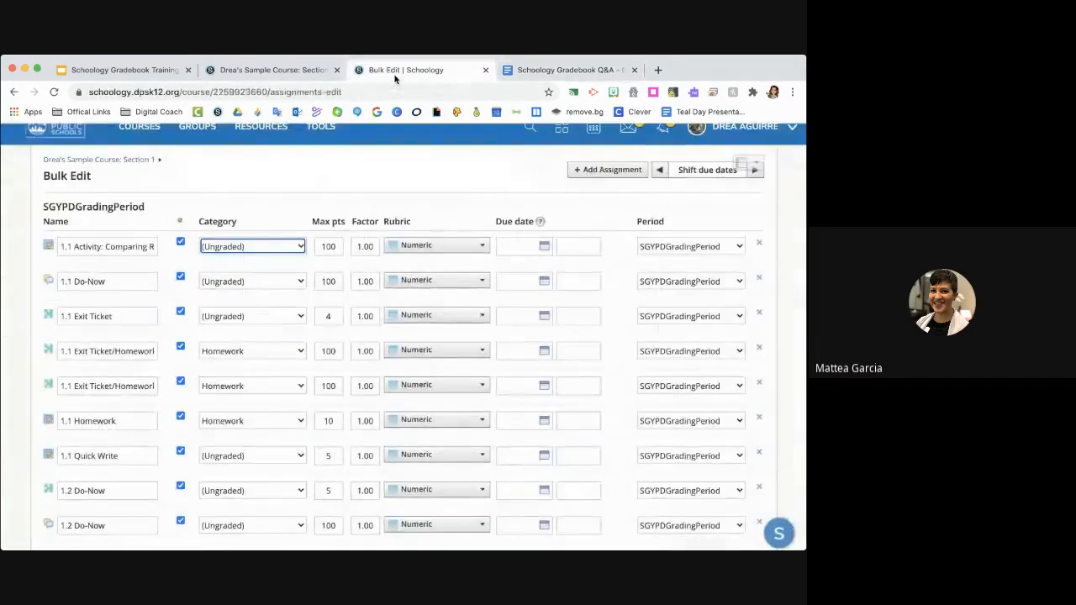
pyautogui.click(259, 177)
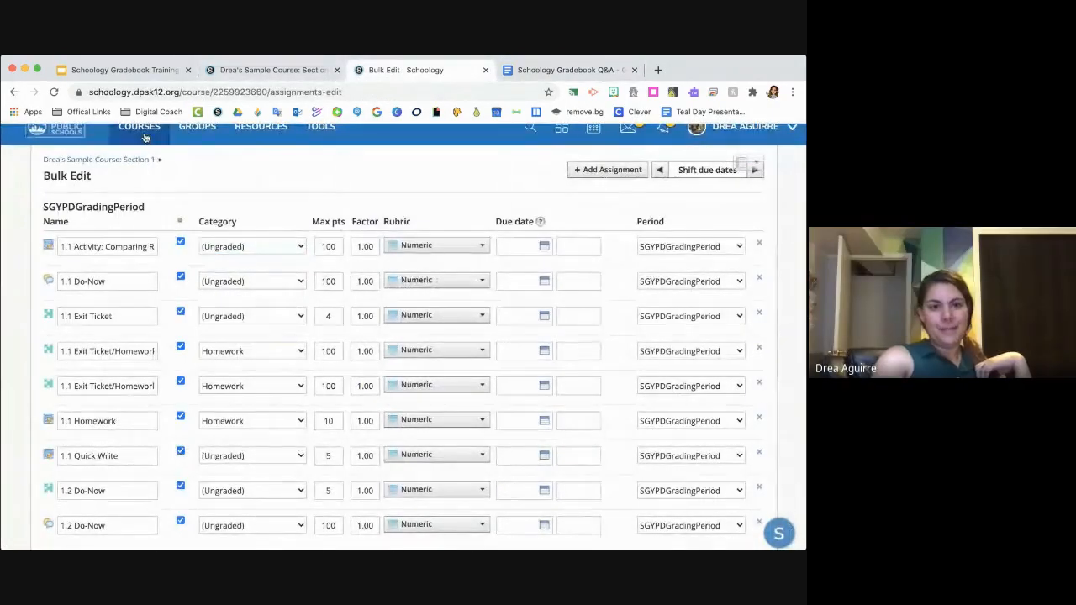
# - Return from Bulk Edit to the sample course's materials page and start creating a new assignment
pyautogui.click(127, 160)
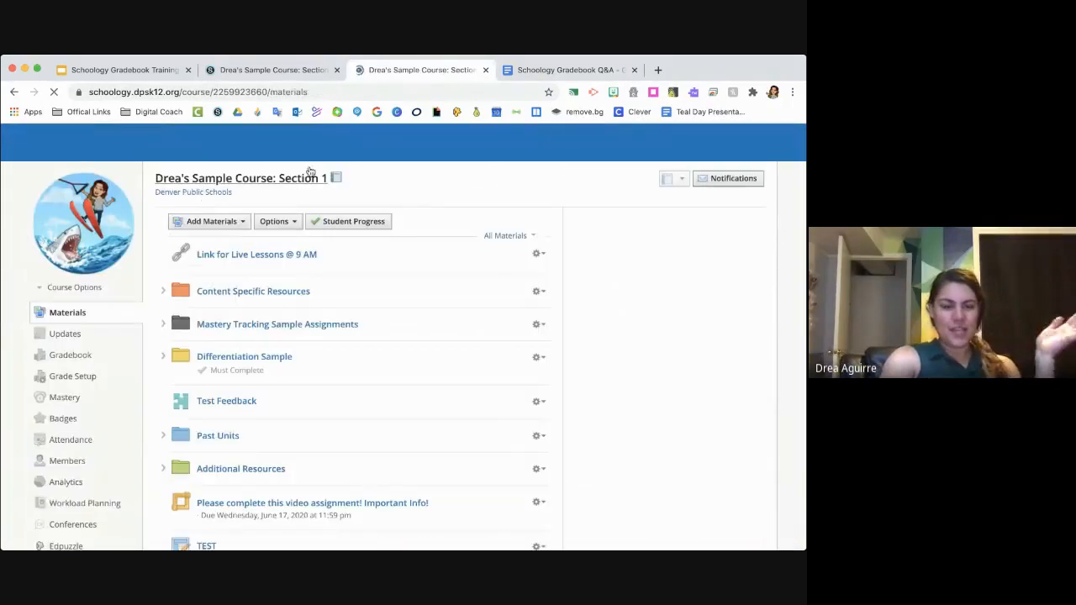
pyautogui.scroll(-1, 319, 194)
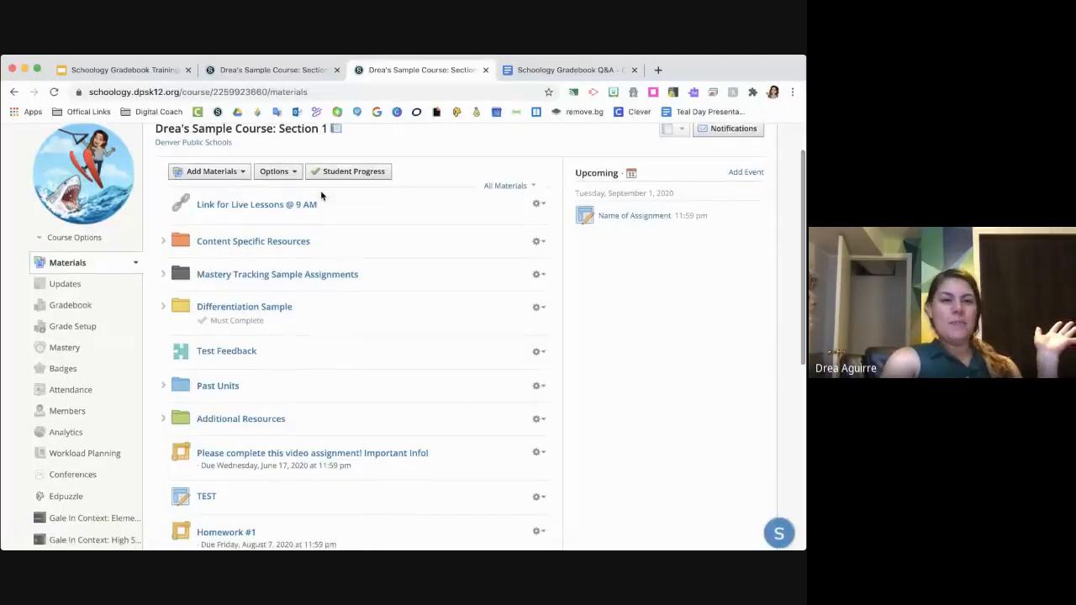
pyautogui.scroll(1, 321, 195)
pyautogui.scroll(-1, 321, 193)
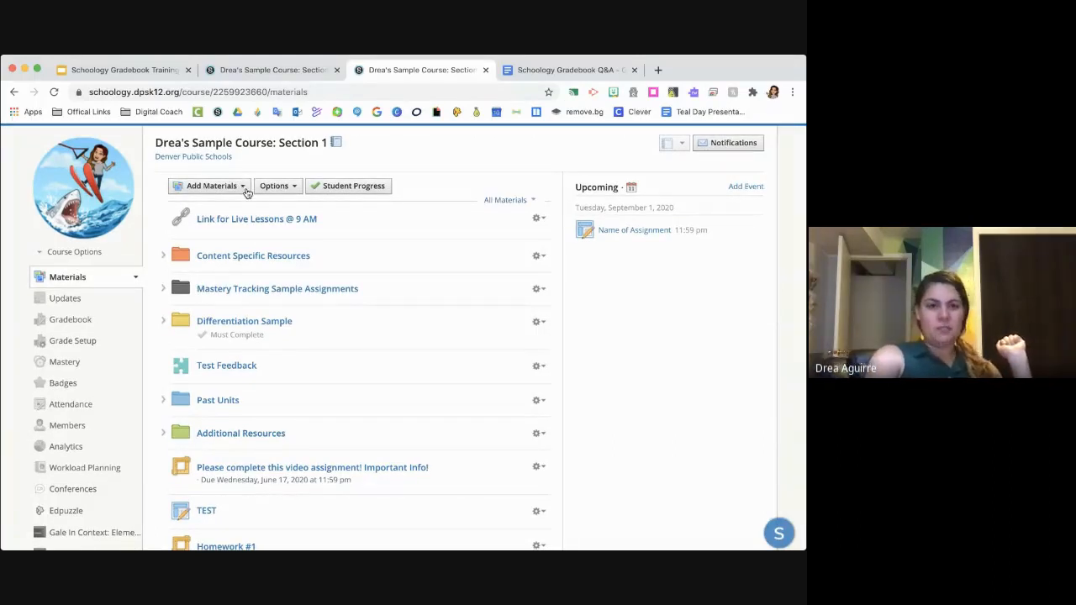
pyautogui.click(247, 193)
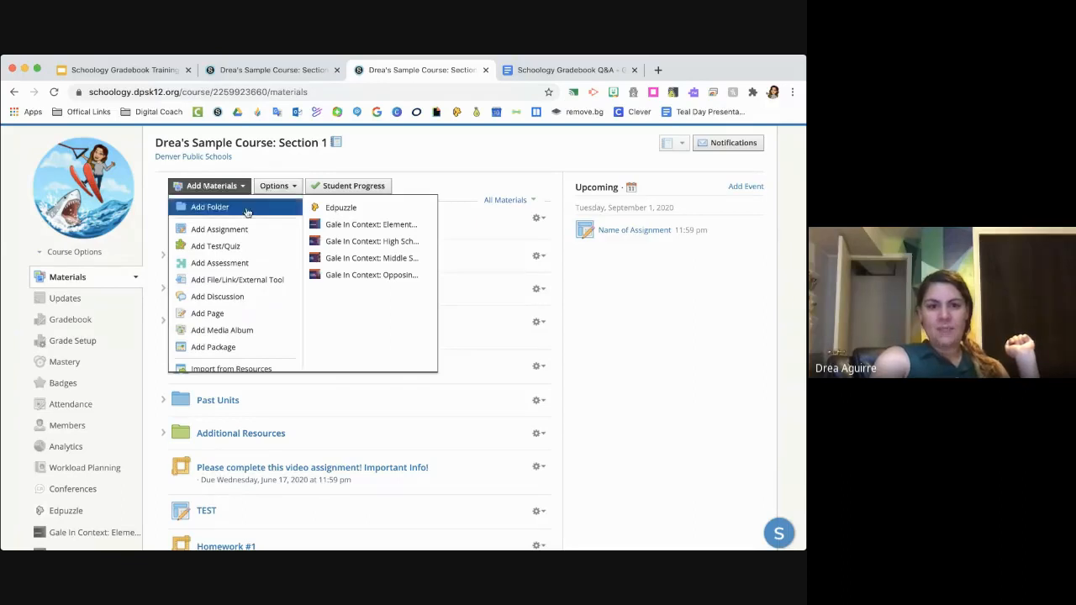
pyautogui.click(255, 233)
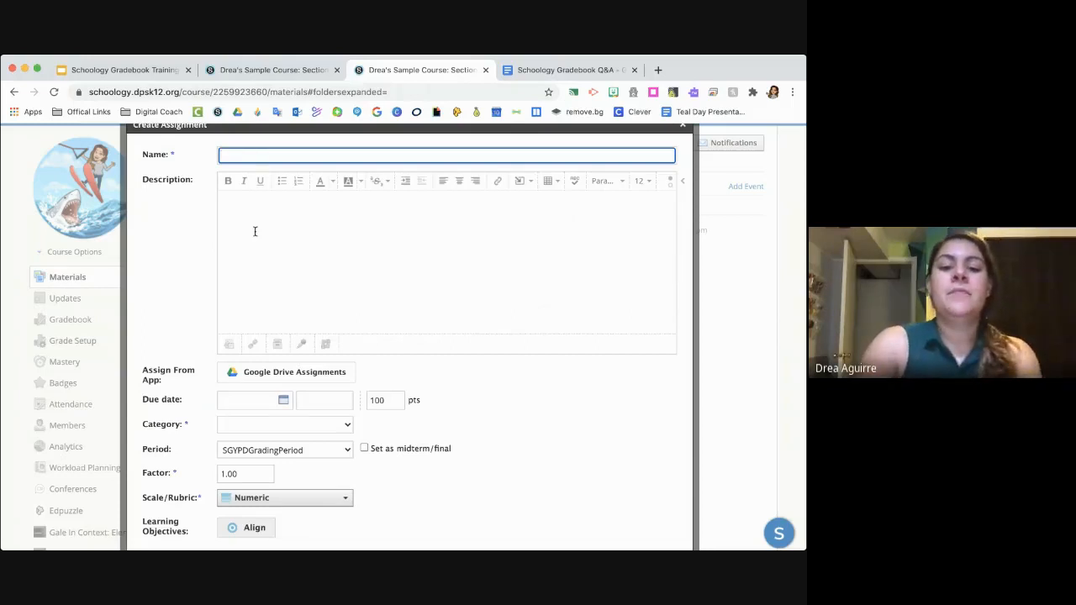
pyautogui.write('Hone')
pyautogui.press('BackSpace')
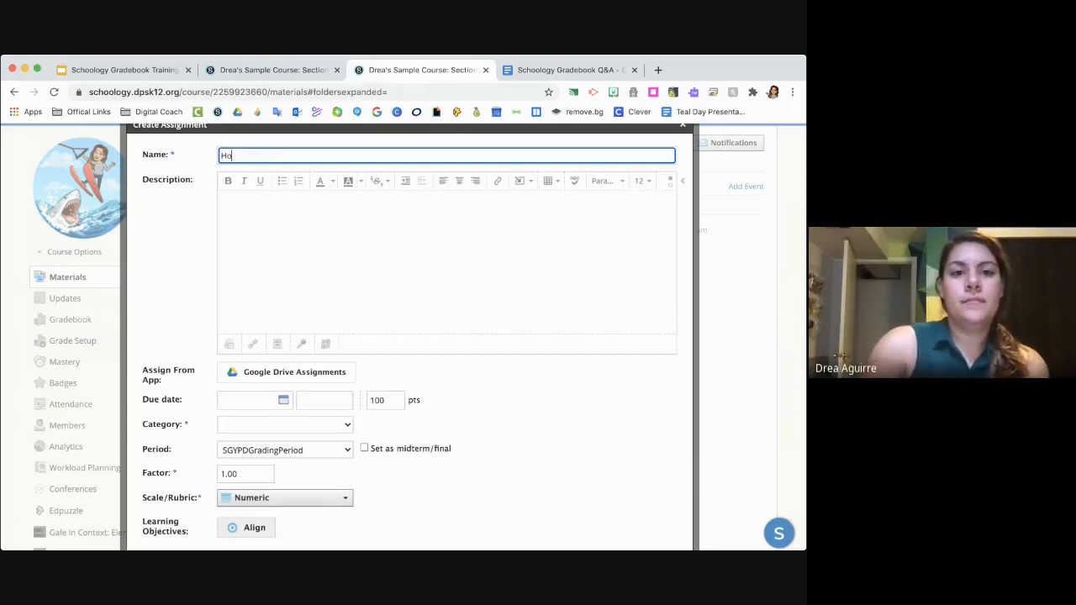
pyautogui.write('meow')
pyautogui.press('BackSpace')
pyautogui.write('ow')
pyautogui.press('BackSpace')
pyautogui.press('BackSpace')
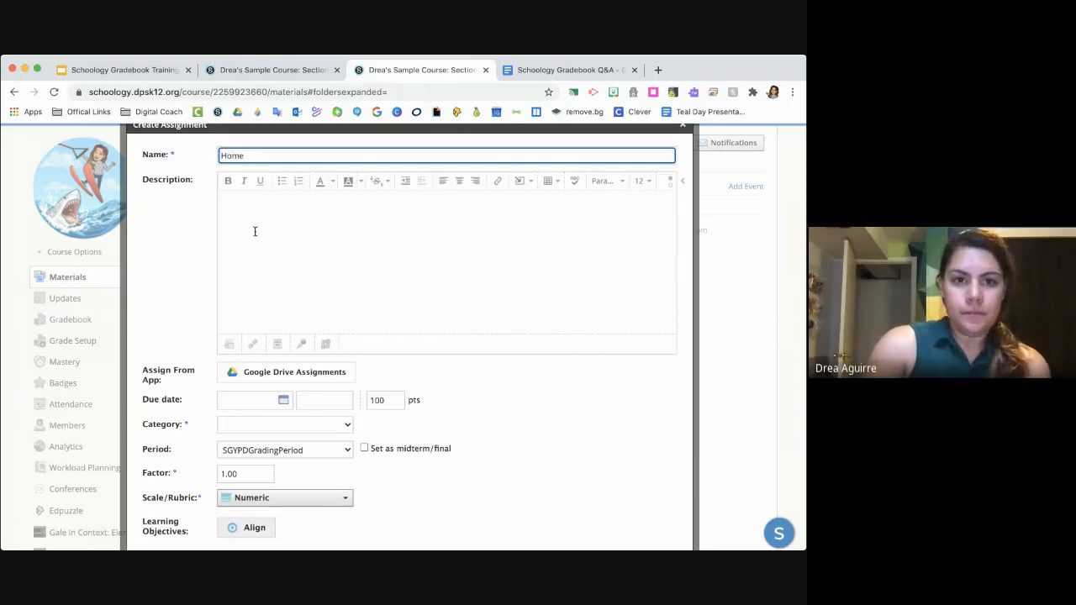
pyautogui.write('word')
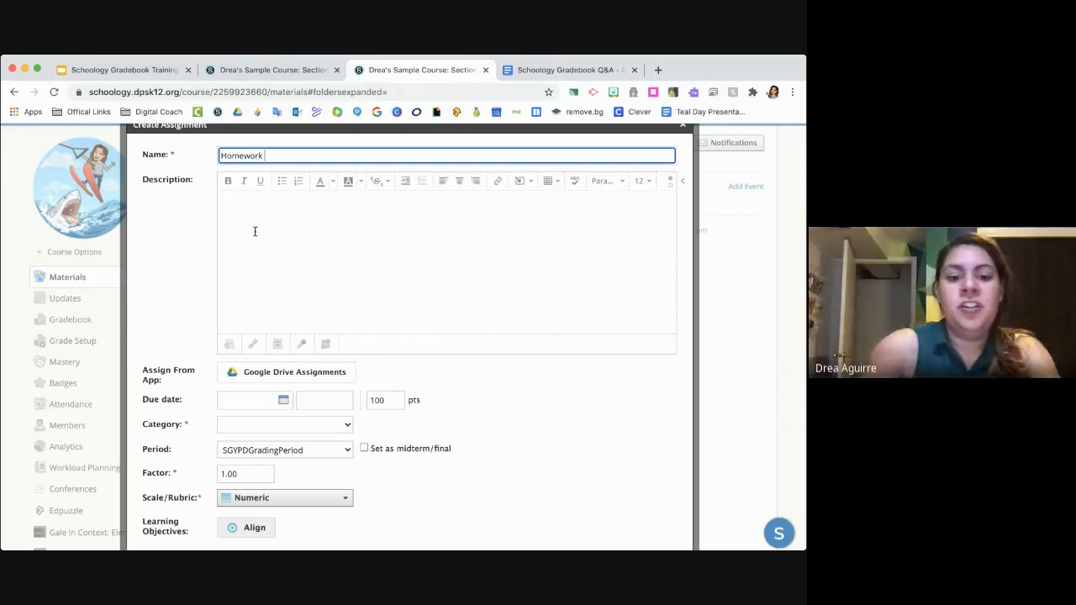
pyautogui.write('and #1')
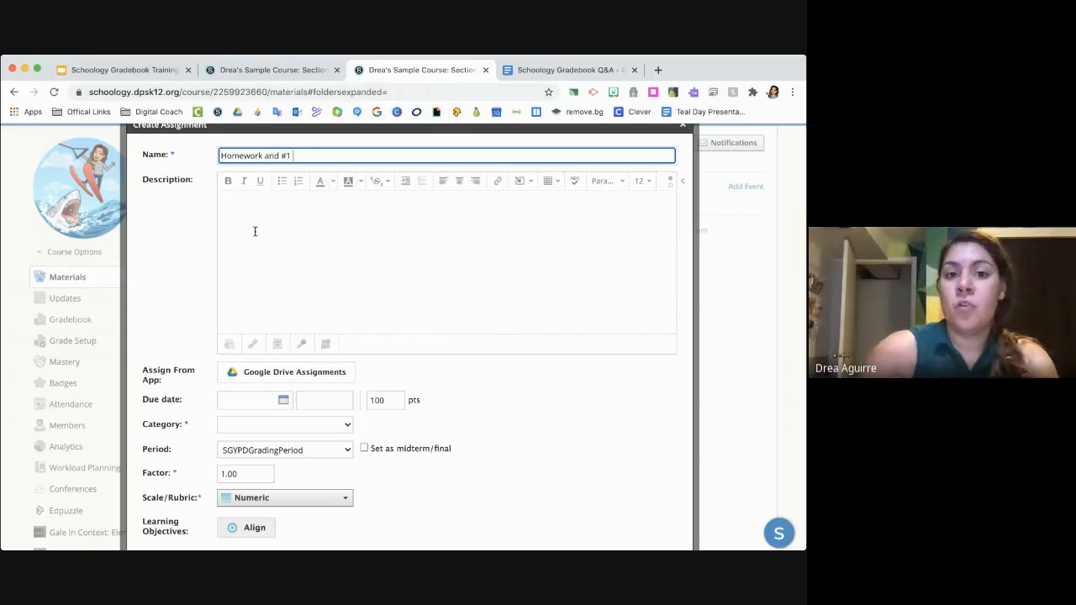
pyautogui.press('BackSpace')
pyautogui.press('BackSpace')
pyautogui.press('BackSpace')
pyautogui.press('BackSpace')
pyautogui.press('BackSpace')
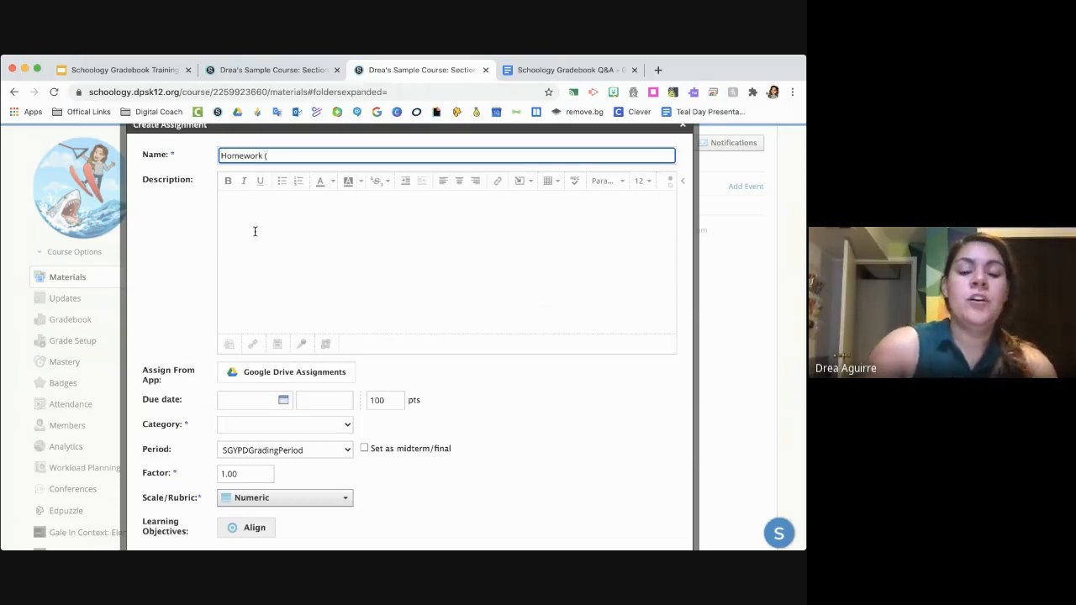
pyautogui.write('C')
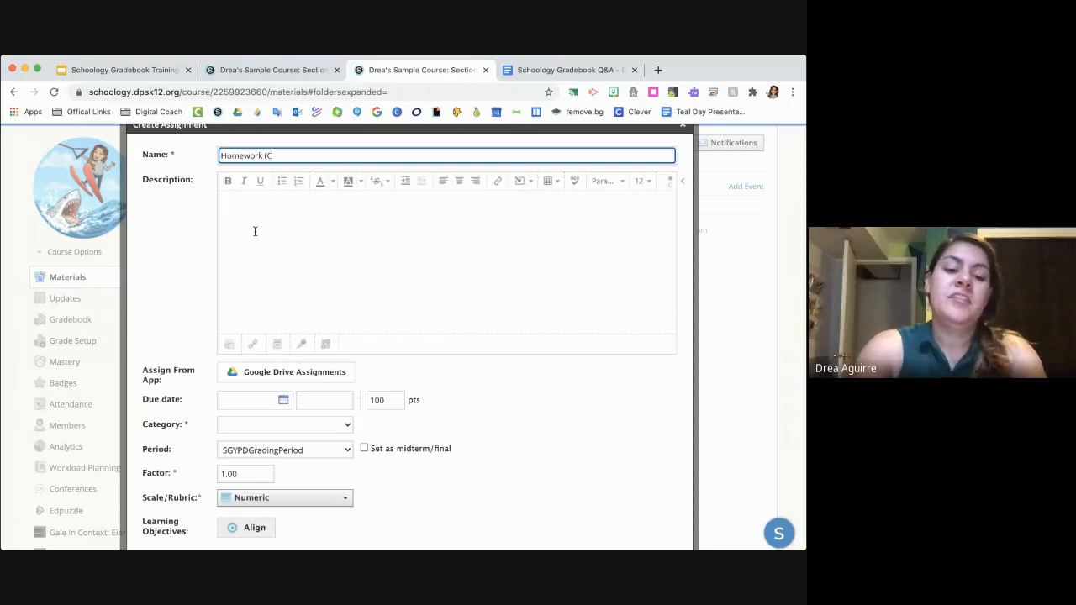
pyautogui.write('ells ')
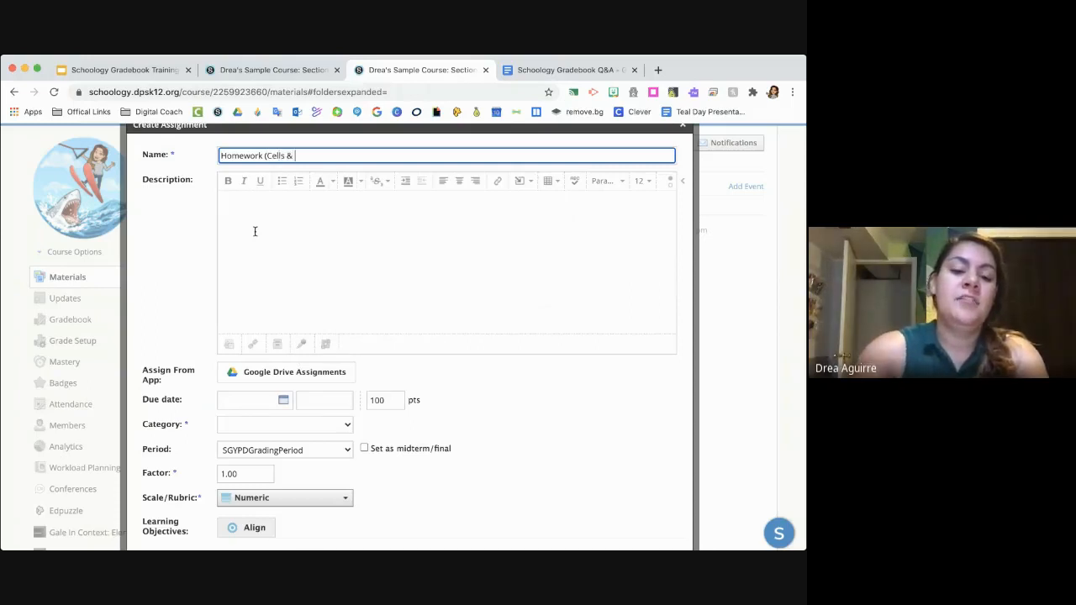
pyautogui.write('& Reproduction')
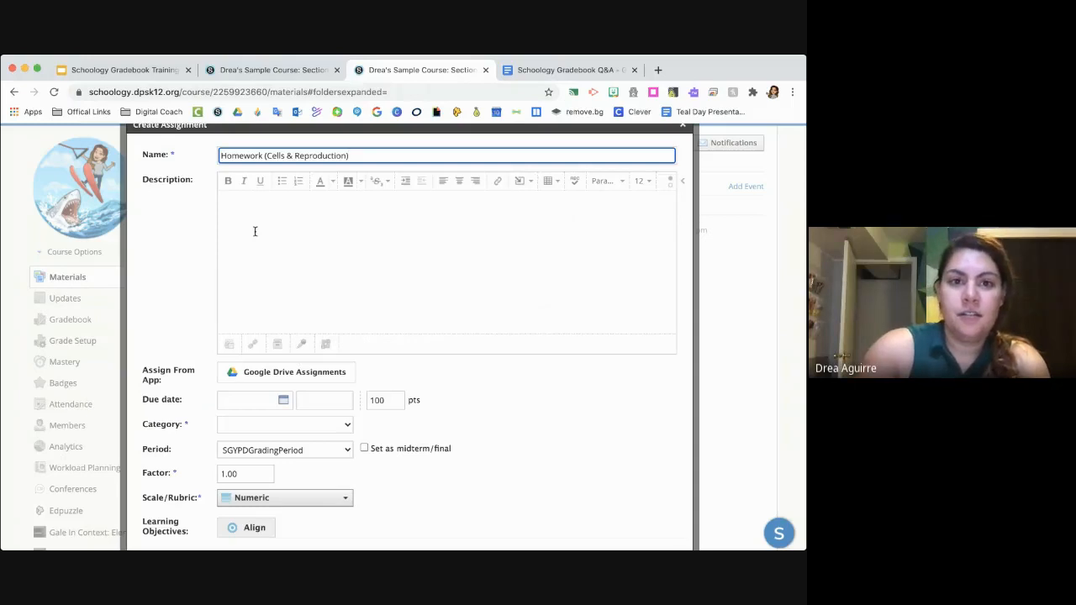
pyautogui.press('BackSpace')
pyautogui.press('BackSpace')
pyautogui.press('BackSpace')
pyautogui.press('BackSpace')
pyautogui.press('BackSpace')
pyautogui.press('BackSpace')
pyautogui.press('BackSpace')
pyautogui.press('BackSpace')
pyautogui.press('BackSpace')
pyautogui.press('BackSpace')
pyautogui.press('BackSpace')
pyautogui.press('BackSpace')
pyautogui.press('BackSpace')
pyautogui.press('BackSpace')
pyautogui.press('BackSpace')
pyautogui.press('BackSpace')
pyautogui.press('BackSpace')
pyautogui.press('BackSpace')
pyautogui.press('BackSpace')
pyautogui.press('BackSpace')
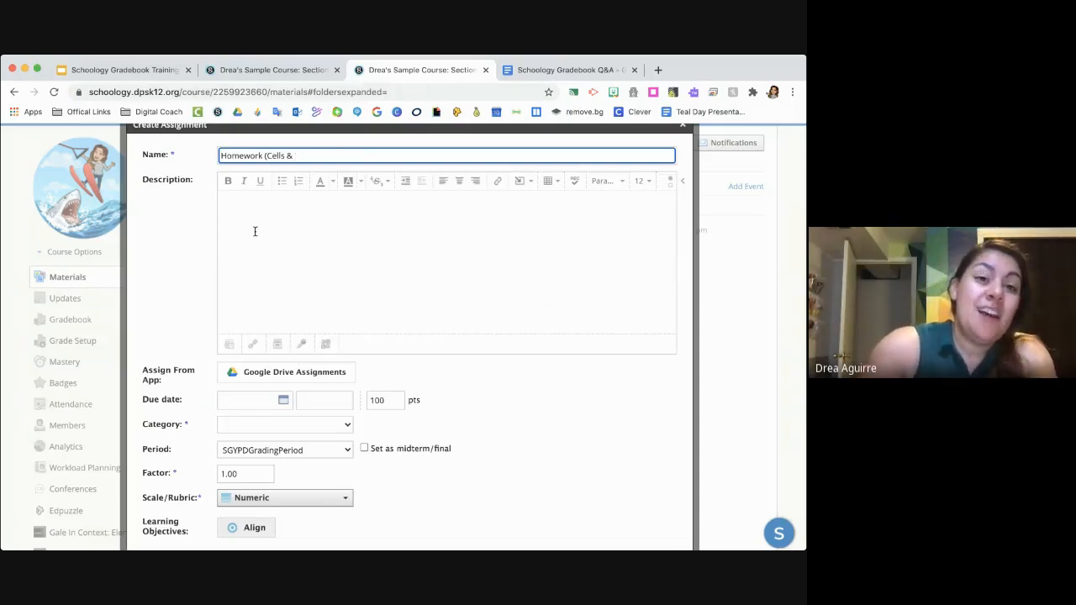
pyautogui.press('BackSpace')
pyautogui.press('BackSpace')
pyautogui.press('BackSpace')
pyautogui.press('BackSpace')
pyautogui.press('BackSpace')
pyautogui.press('BackSpace')
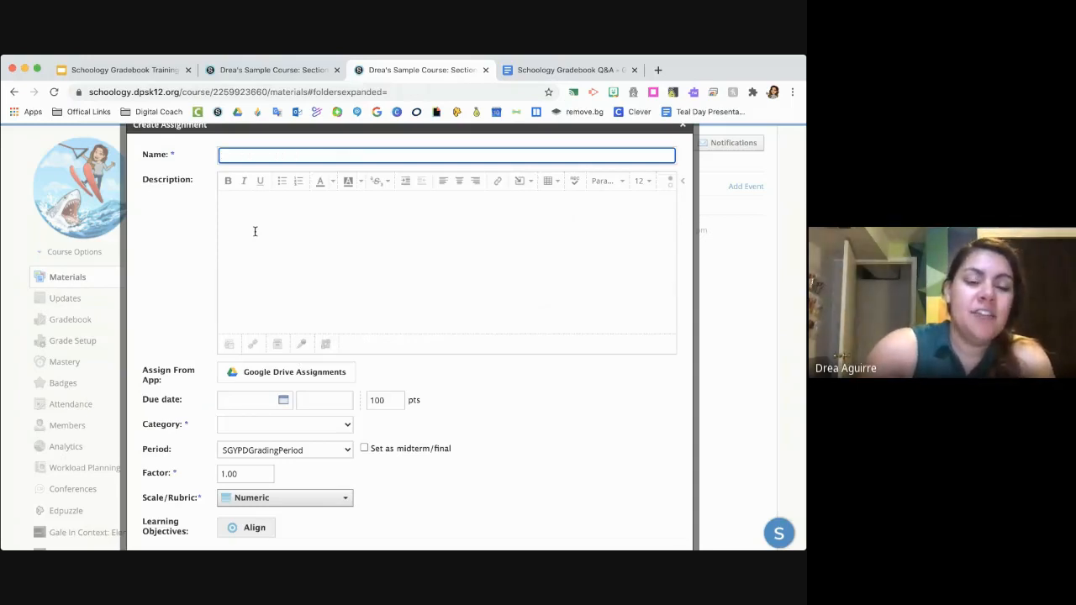
# - Name the assignment "Homework #1" and enter "Directions, links, photos," as its description
pyautogui.write('H')
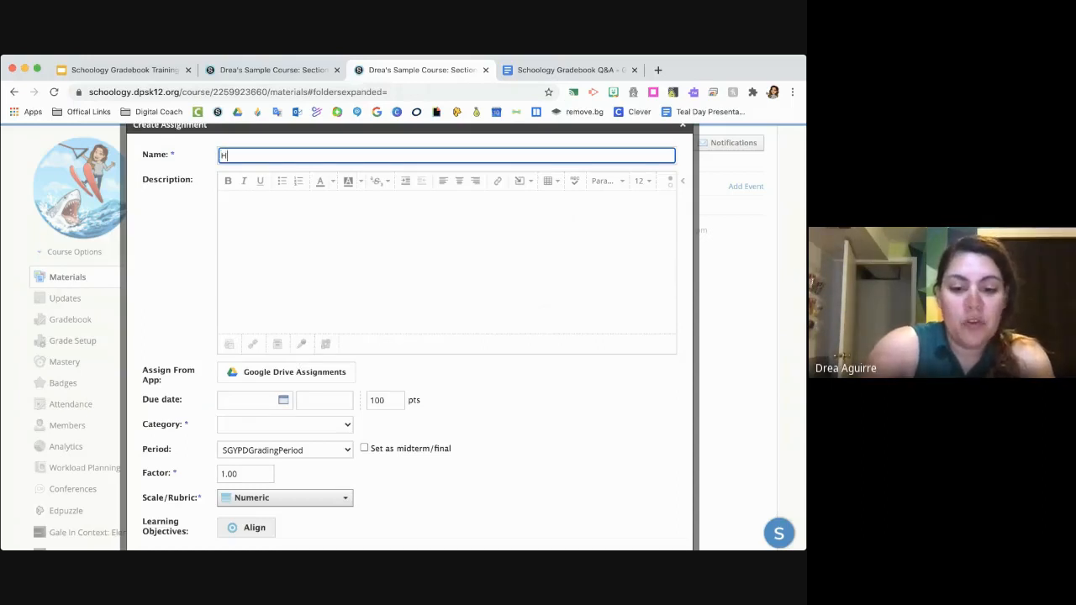
pyautogui.write('omeswork #1')
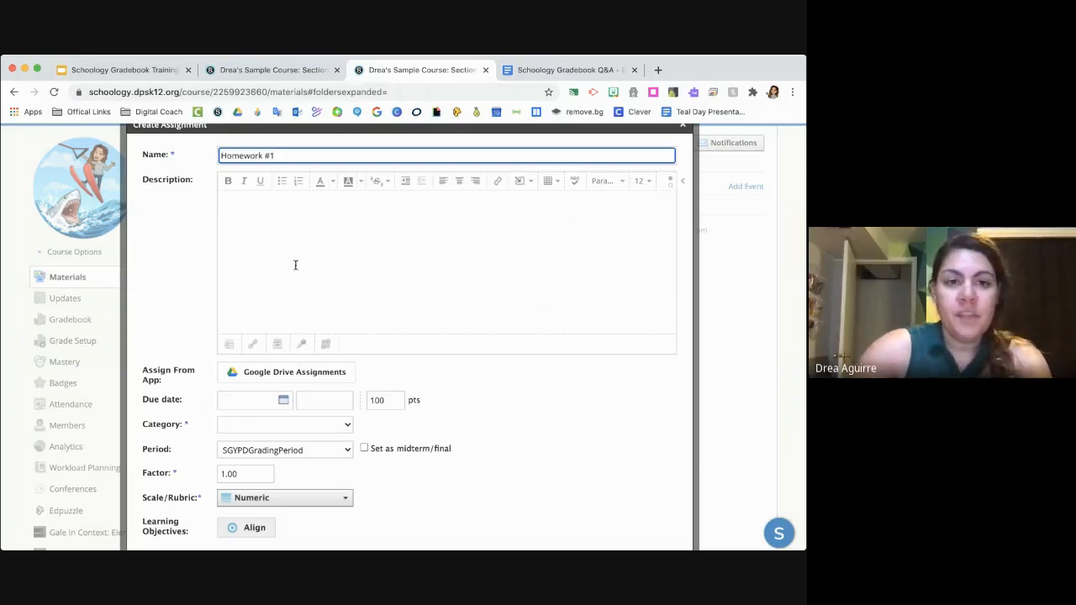
pyautogui.click(296, 262)
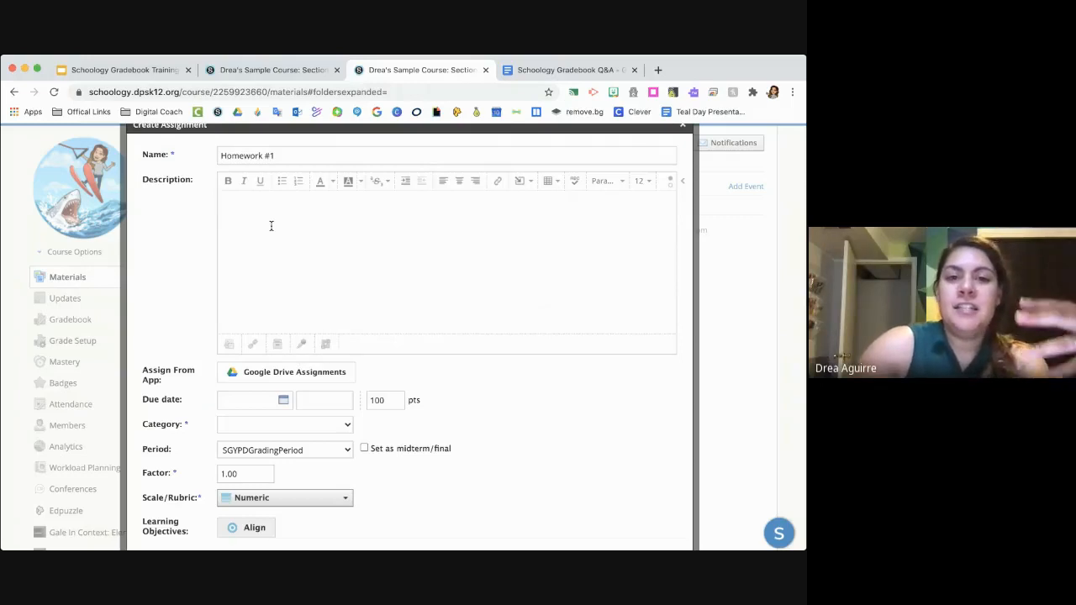
pyautogui.write('Dire')
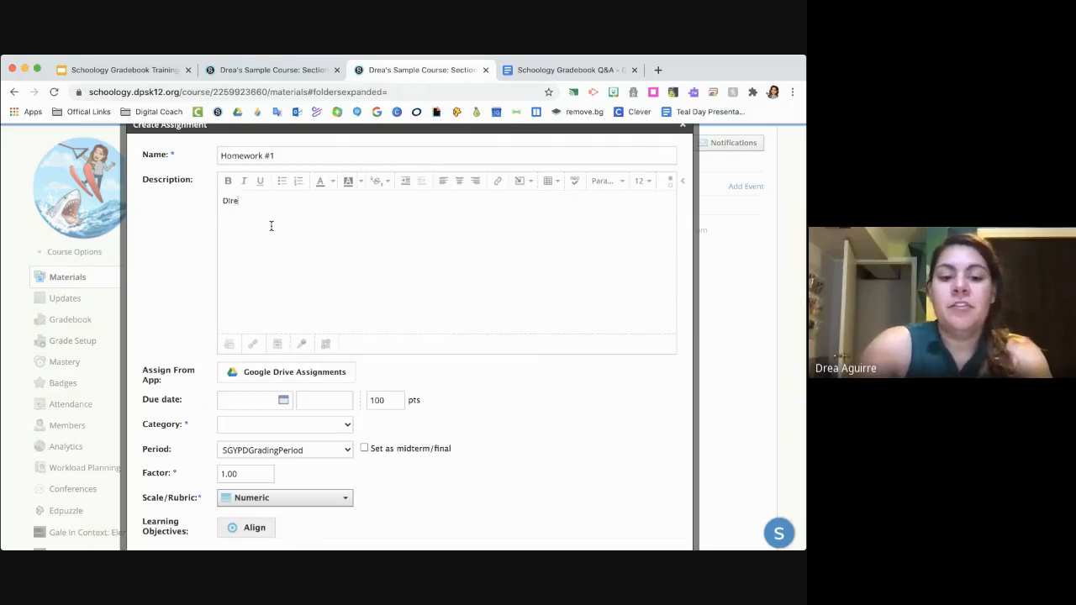
pyautogui.write('ctions, li')
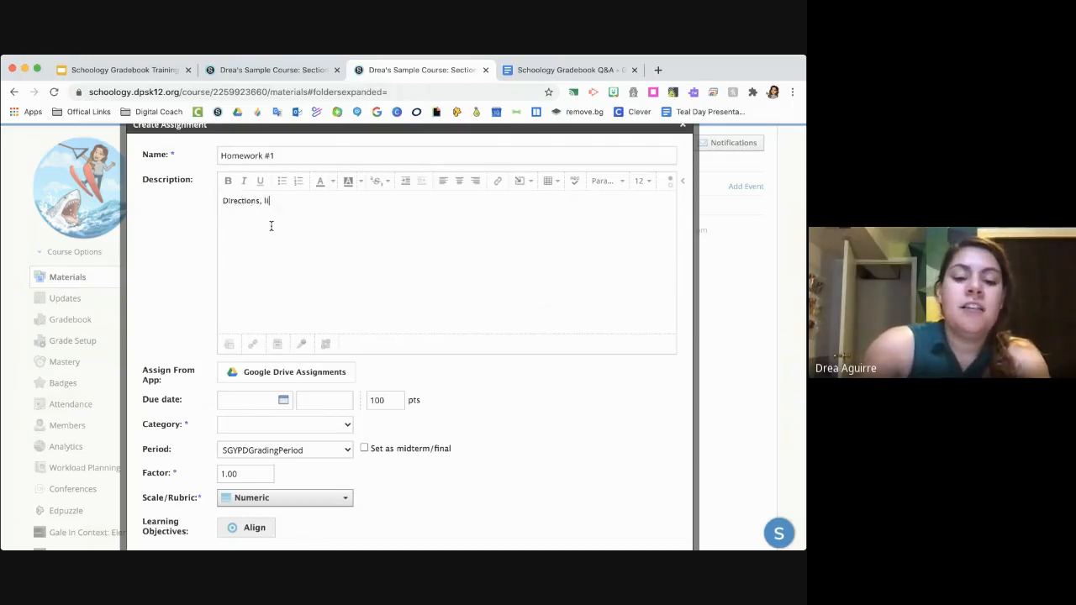
pyautogui.write('nks ,')
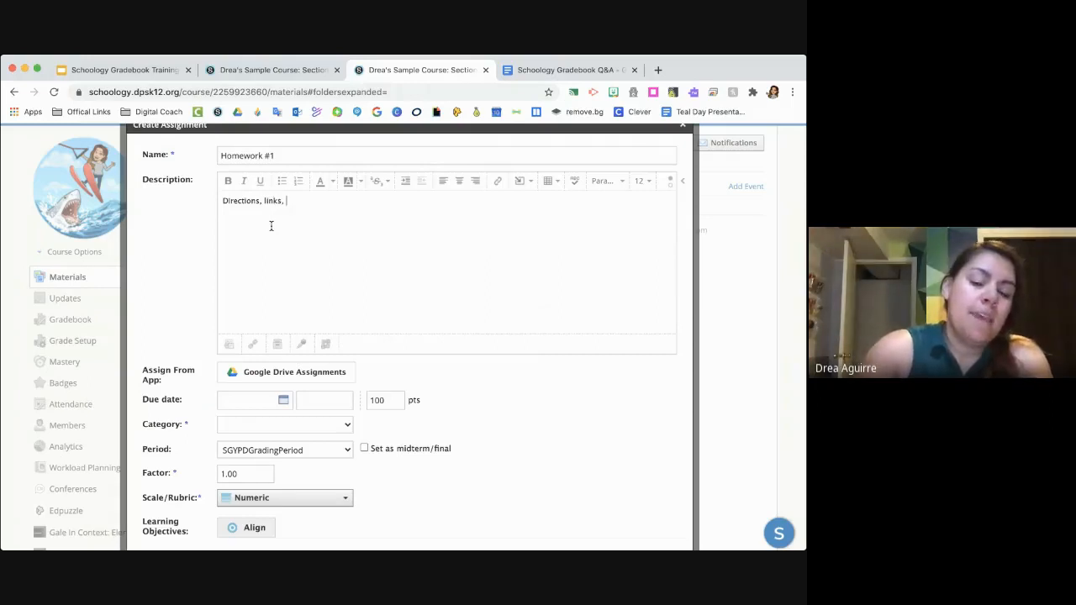
pyautogui.write('photos,')
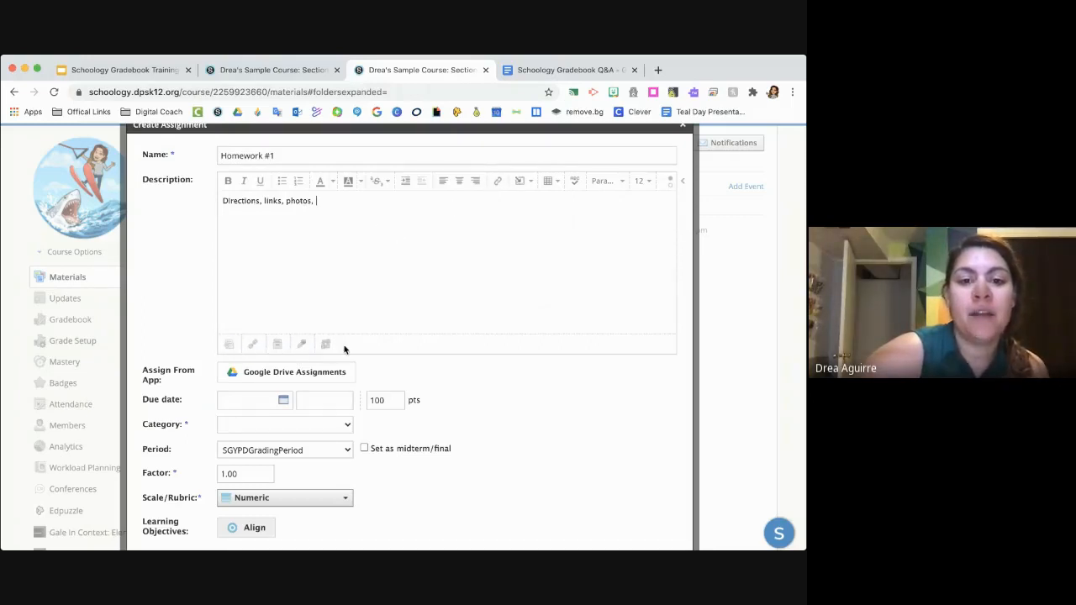
# - View the audio and video recording options for the assignment description and close them without recording
pyautogui.click(303, 344)
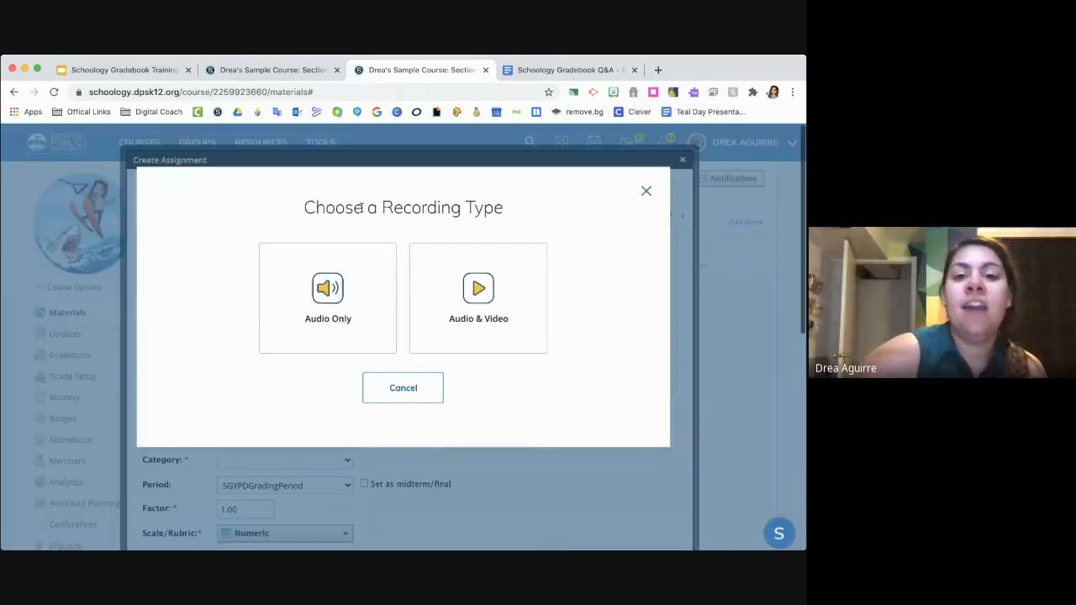
pyautogui.click(647, 193)
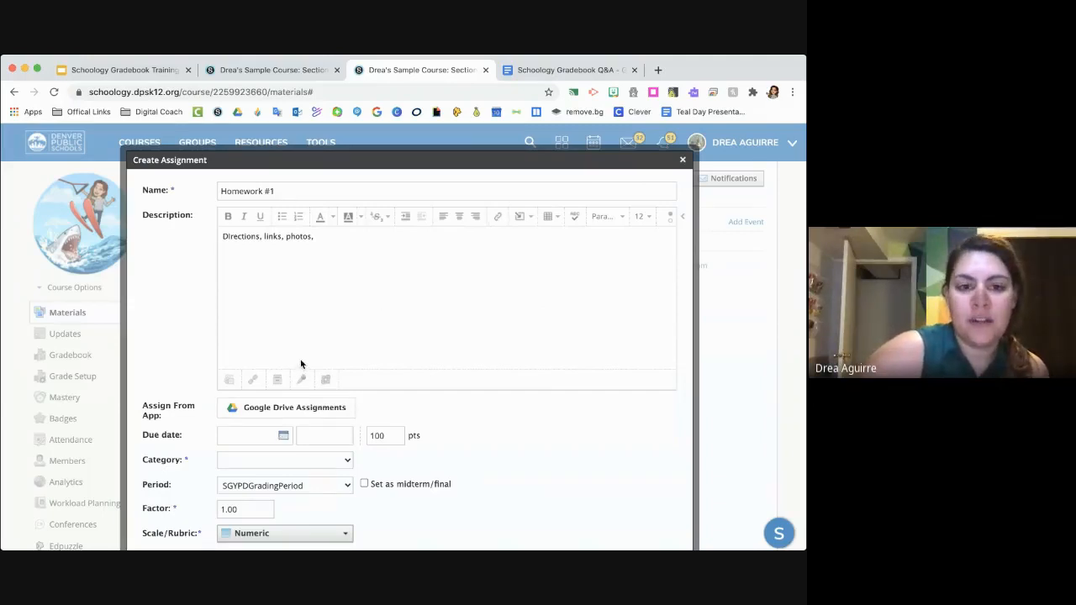
# - Open Google Drive Assignments for the new assignment, browse the Drive files and search for "worksheet"
pyautogui.scroll(-3, 301, 363)
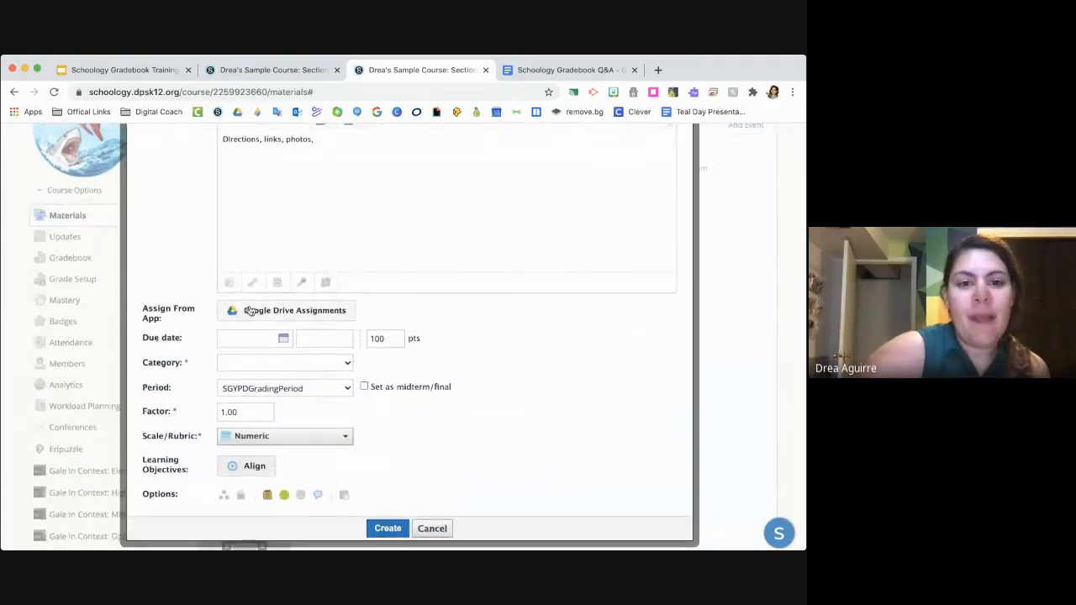
pyautogui.click(250, 311)
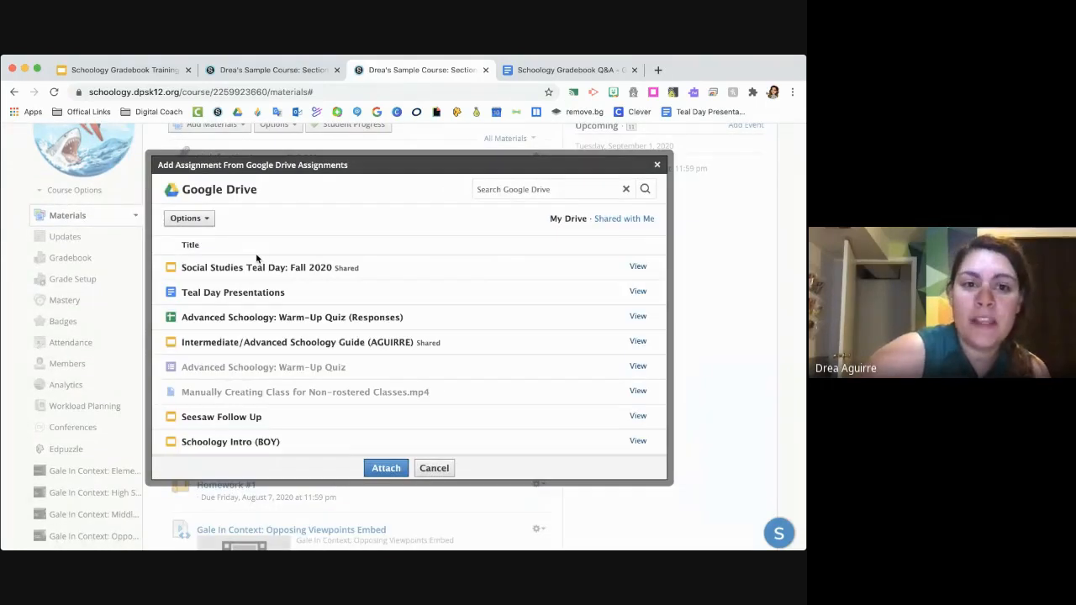
pyautogui.scroll(-4, 252, 308)
pyautogui.scroll(3, 256, 311)
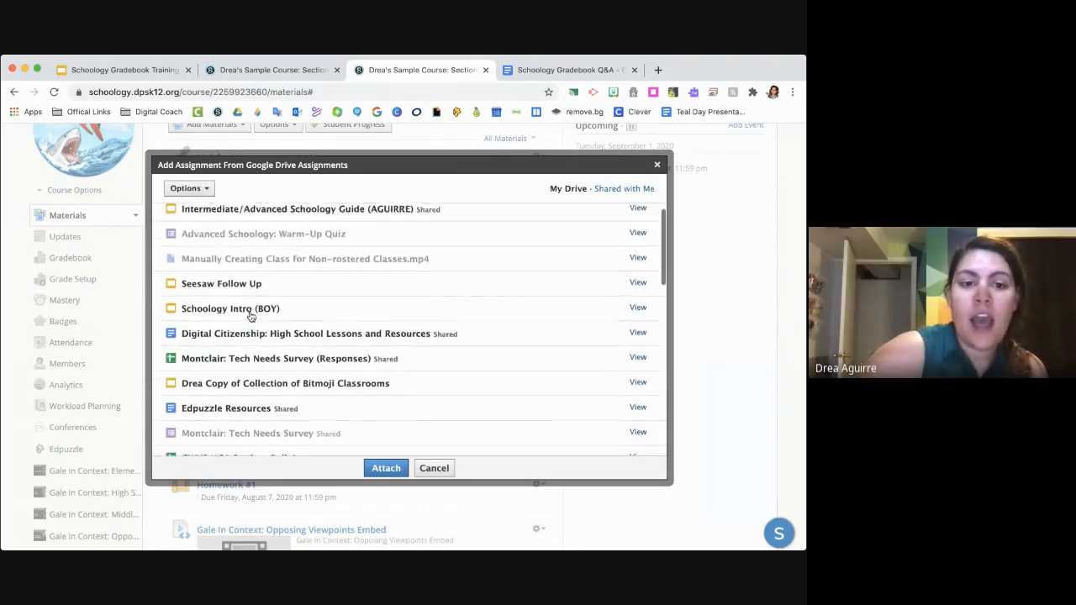
pyautogui.scroll(3, 353, 269)
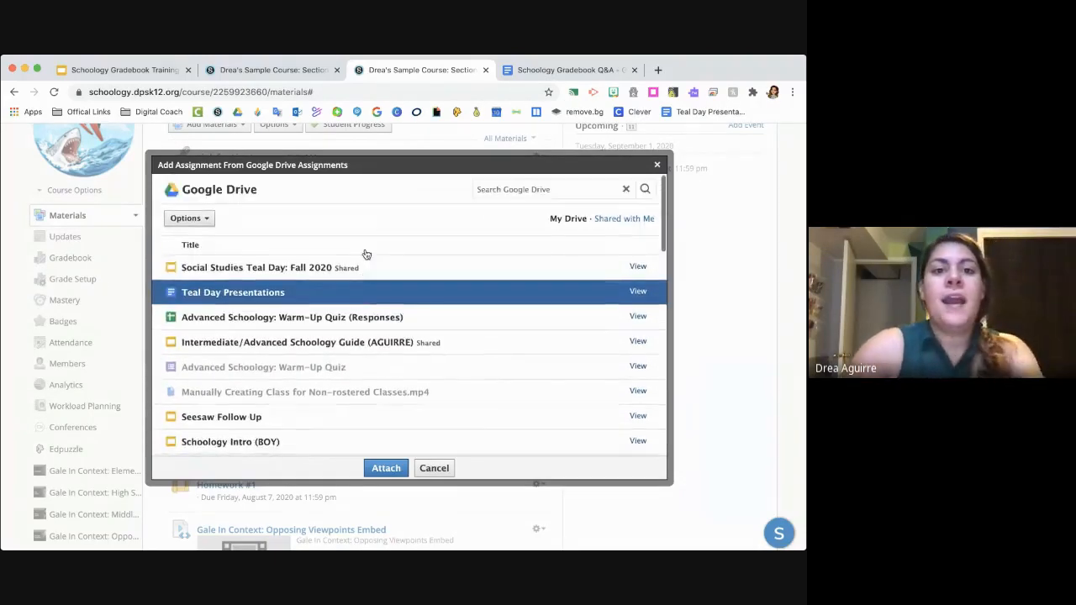
pyautogui.click(503, 187)
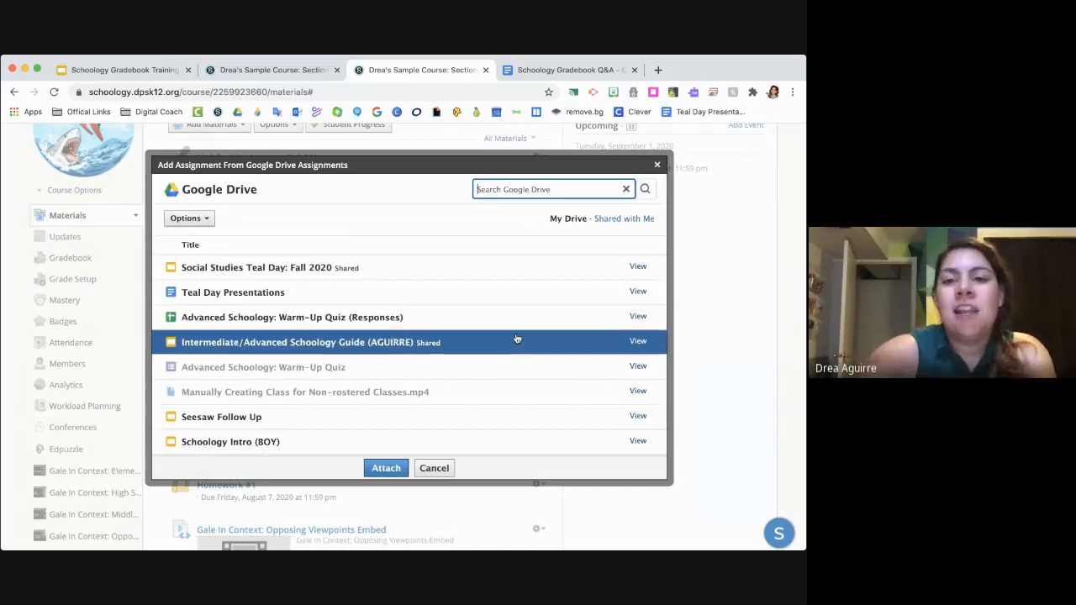
pyautogui.write('worksheet')
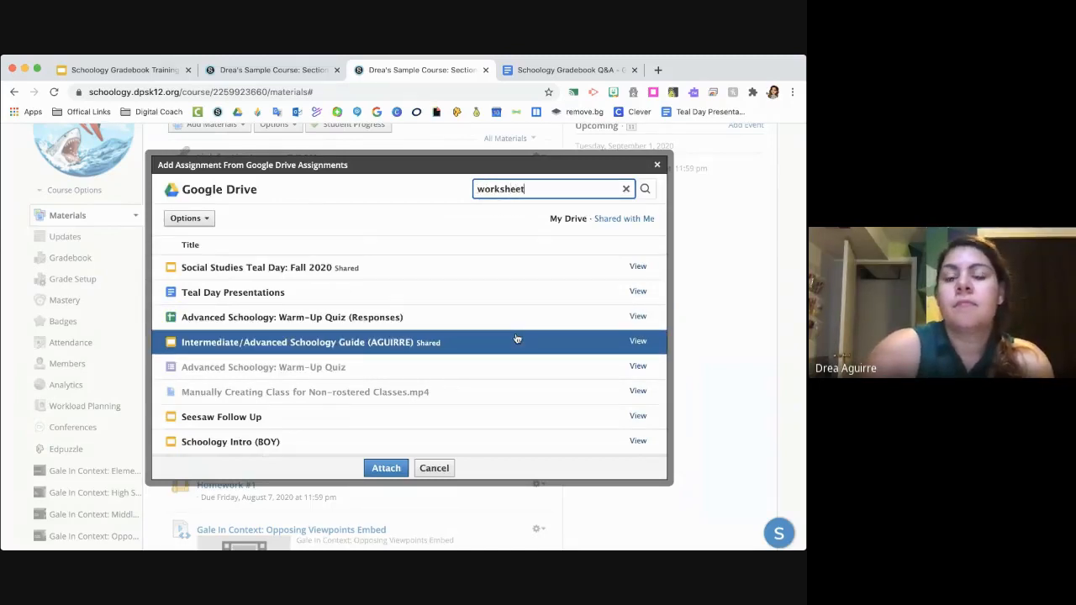
pyautogui.press('Return')
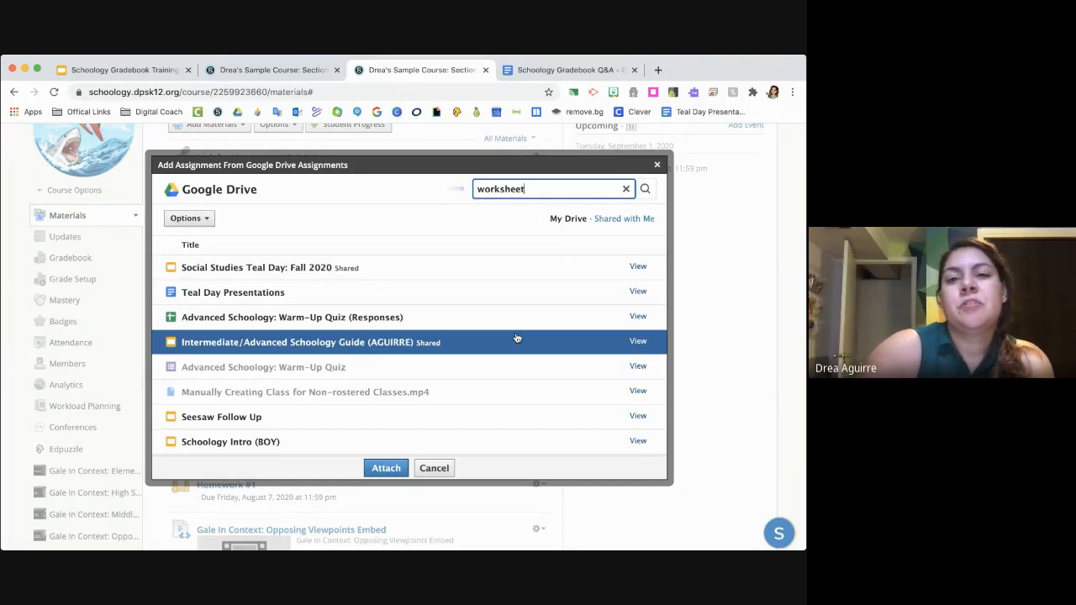
# - View the Personal Budgeting Worksheet Project document and attach it to the assignment from Google Drive
pyautogui.click(449, 276)
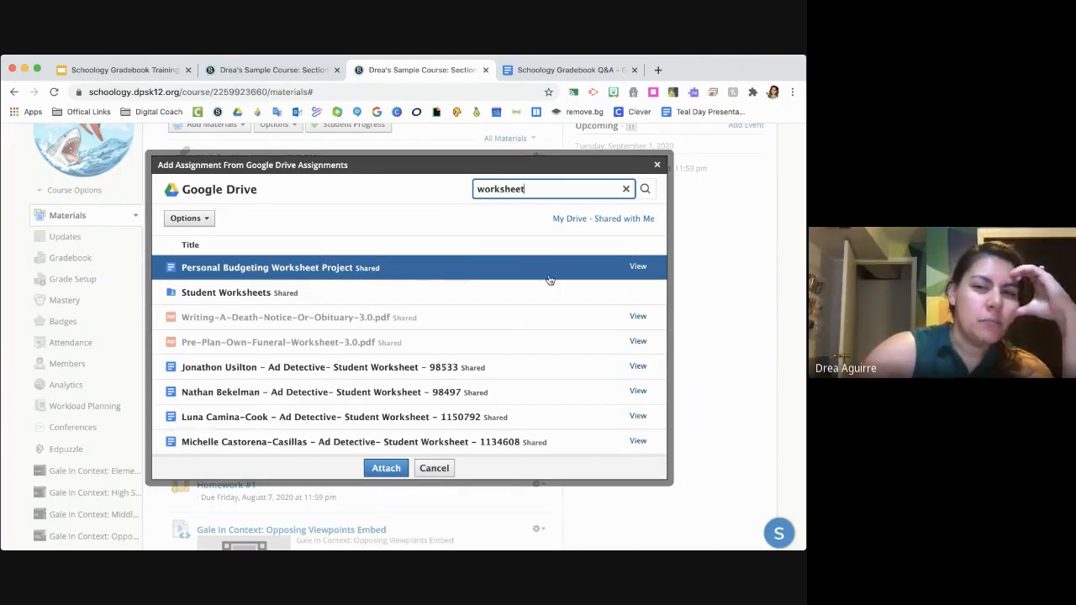
pyautogui.click(642, 270)
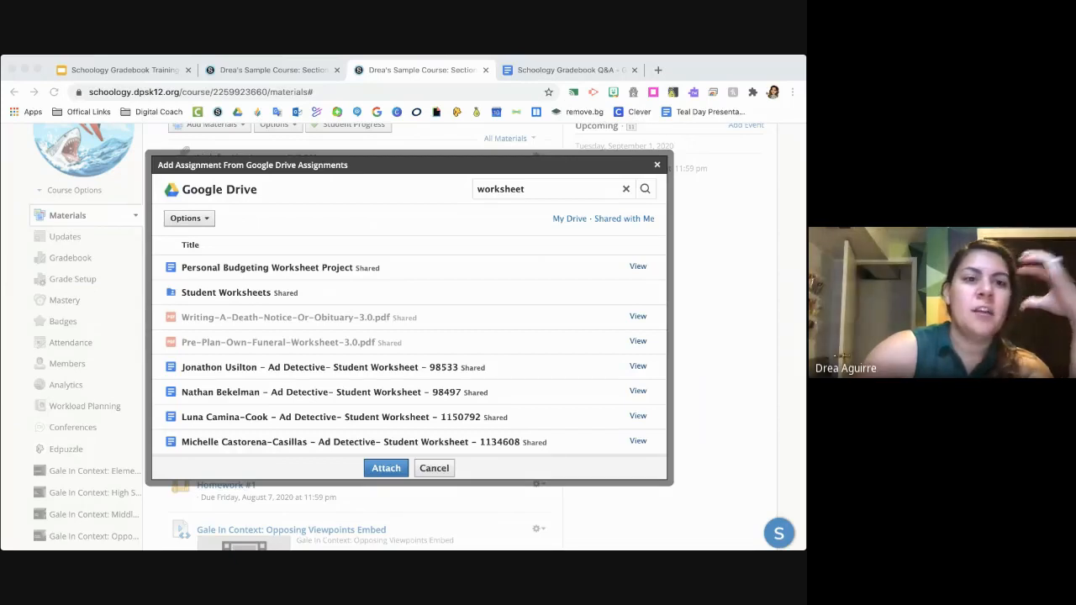
pyautogui.click(270, 273)
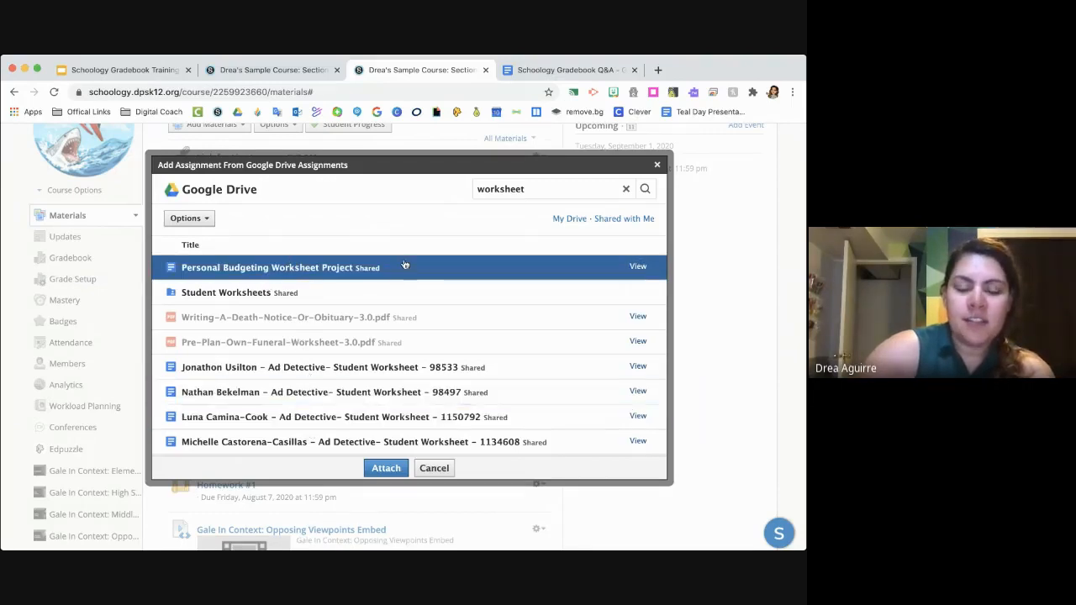
pyautogui.click(388, 468)
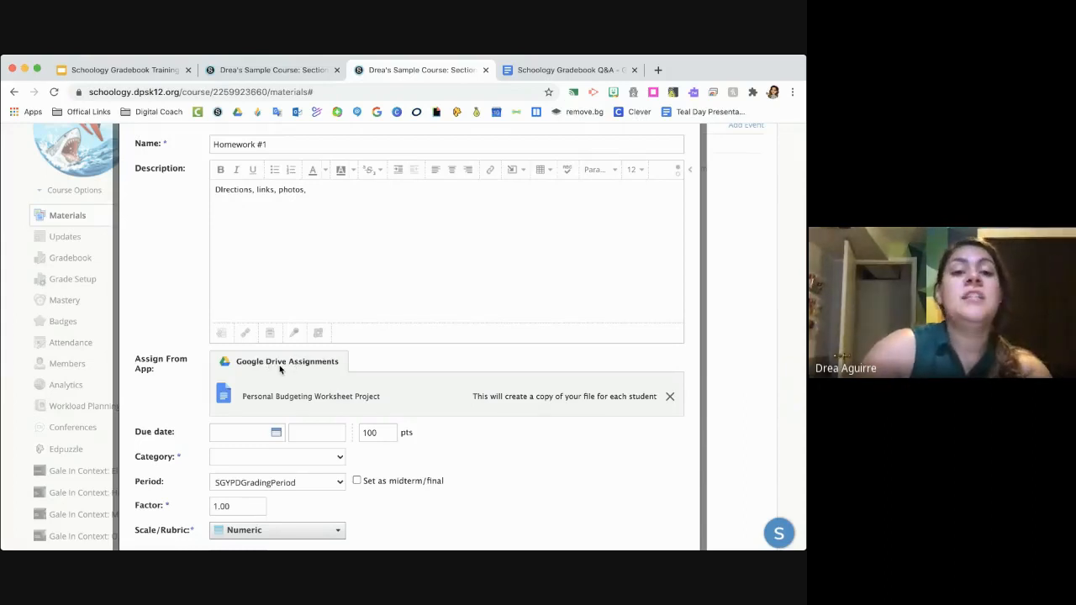
# - Set the assignment's due date to August 14, 2020
pyautogui.click(278, 433)
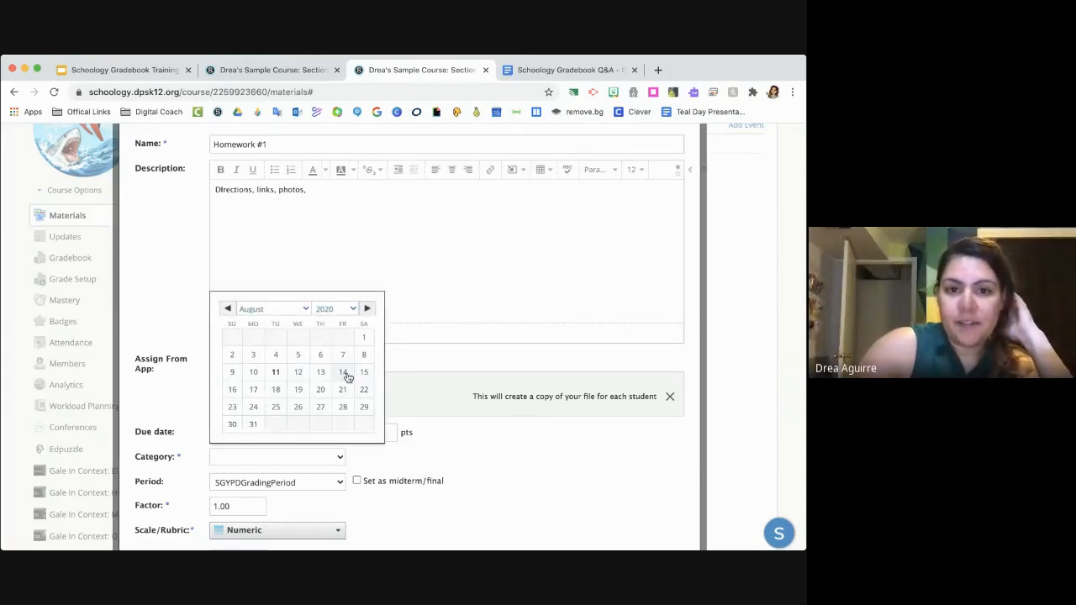
pyautogui.click(345, 375)
pyautogui.scroll(-3, 352, 453)
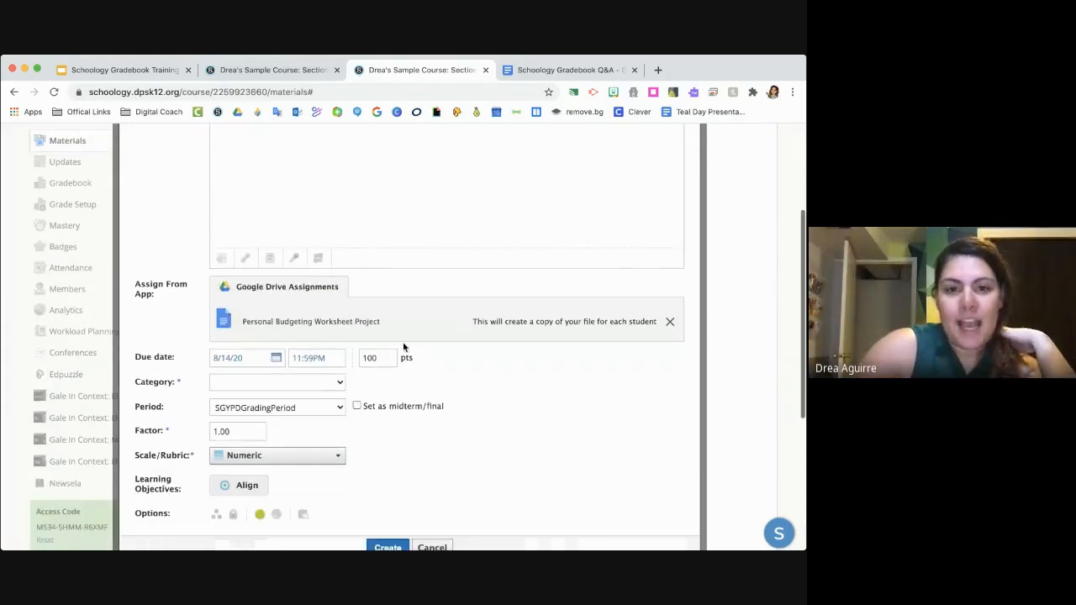
# - Make the assignment worth 10 points and assign it to the Homework category
pyautogui.click(384, 360)
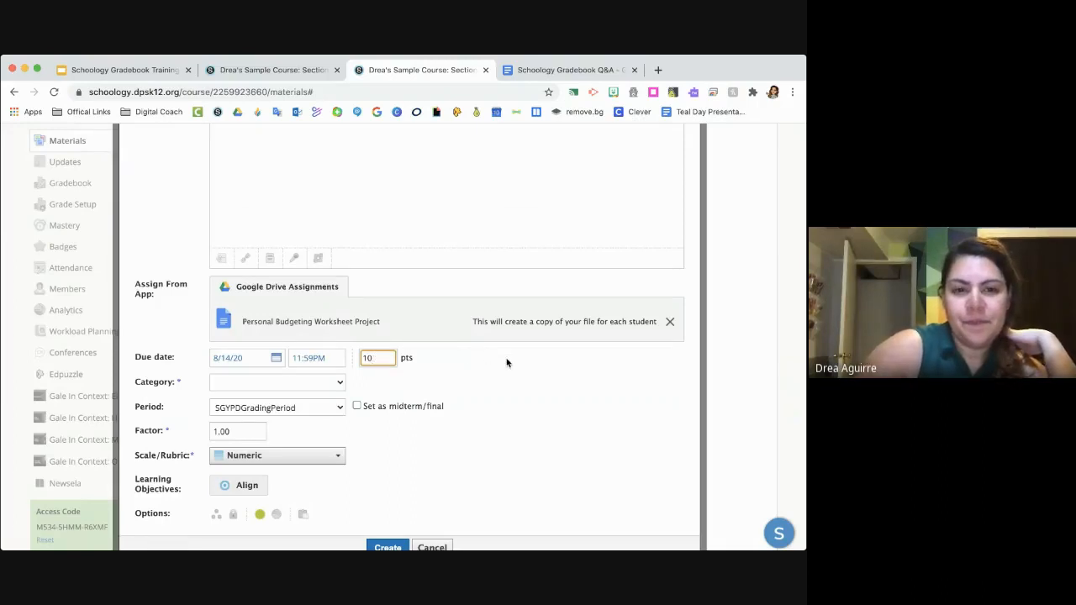
pyautogui.click(491, 367)
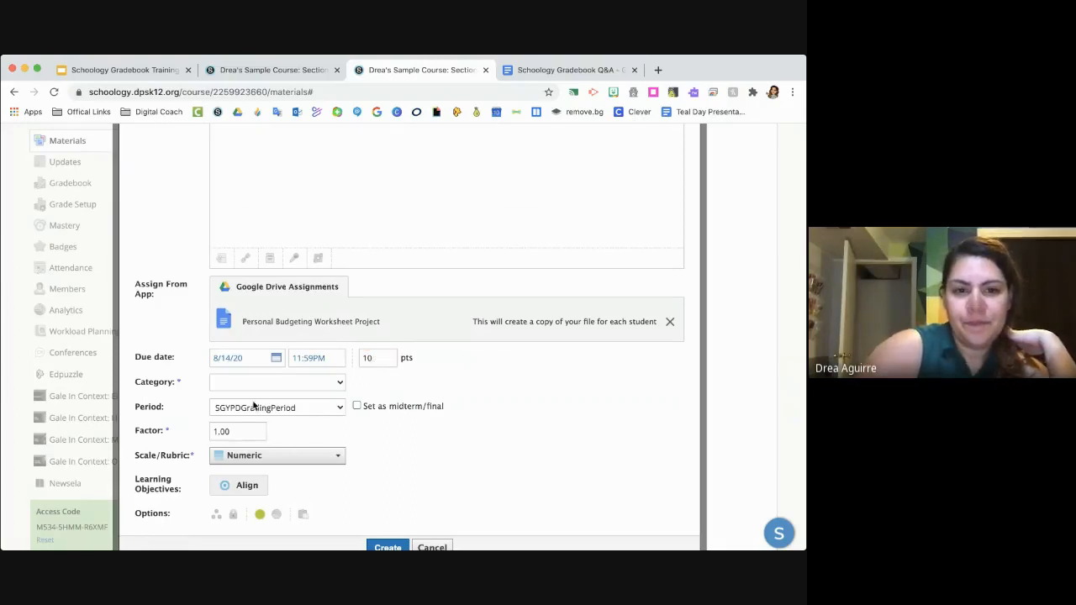
pyautogui.click(312, 430)
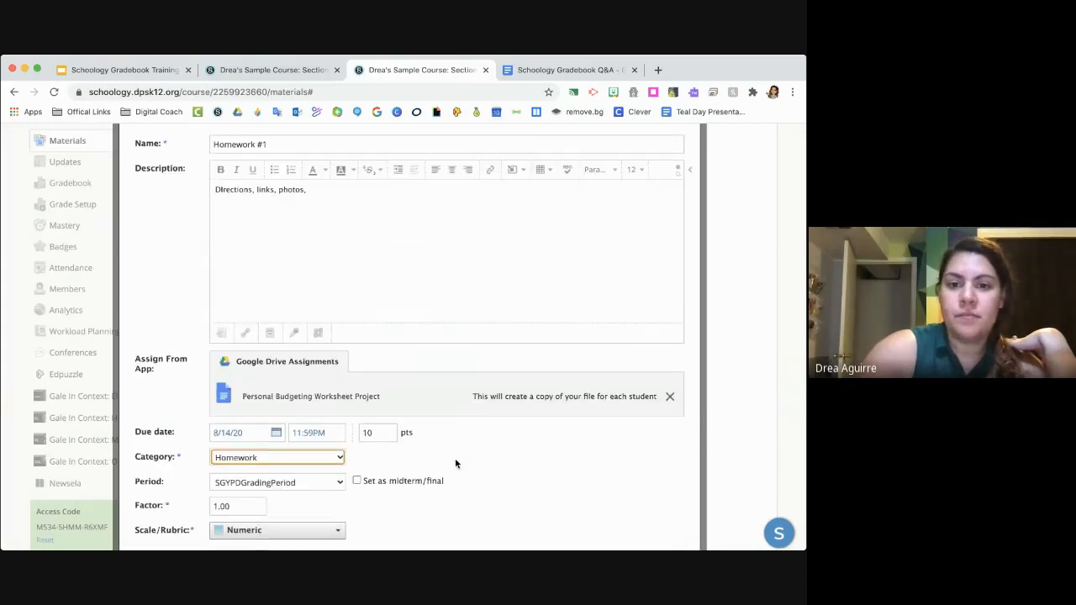
pyautogui.scroll(-3, 456, 464)
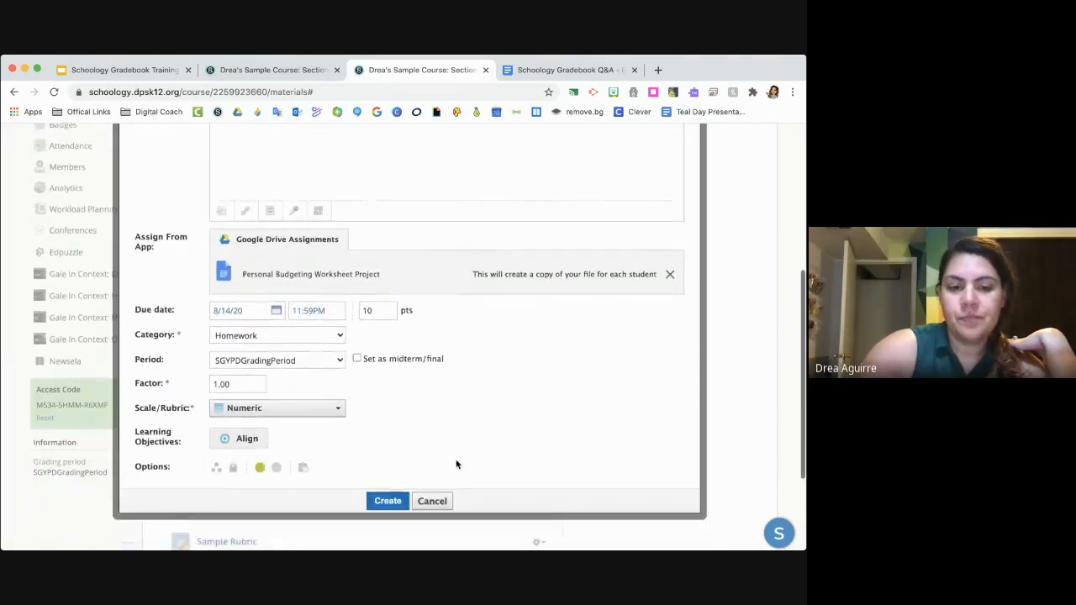
# - Choose the SLO Sample rubric for grading the assignment and try to edit the points value
pyautogui.scroll(-2, 456, 465)
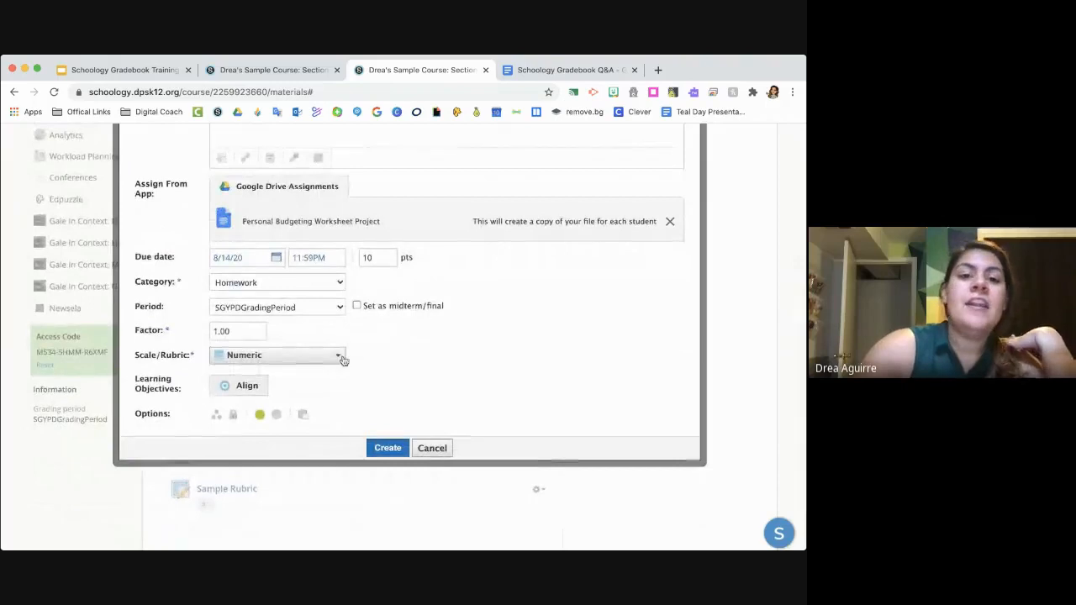
pyautogui.click(342, 360)
pyautogui.scroll(-2, 300, 423)
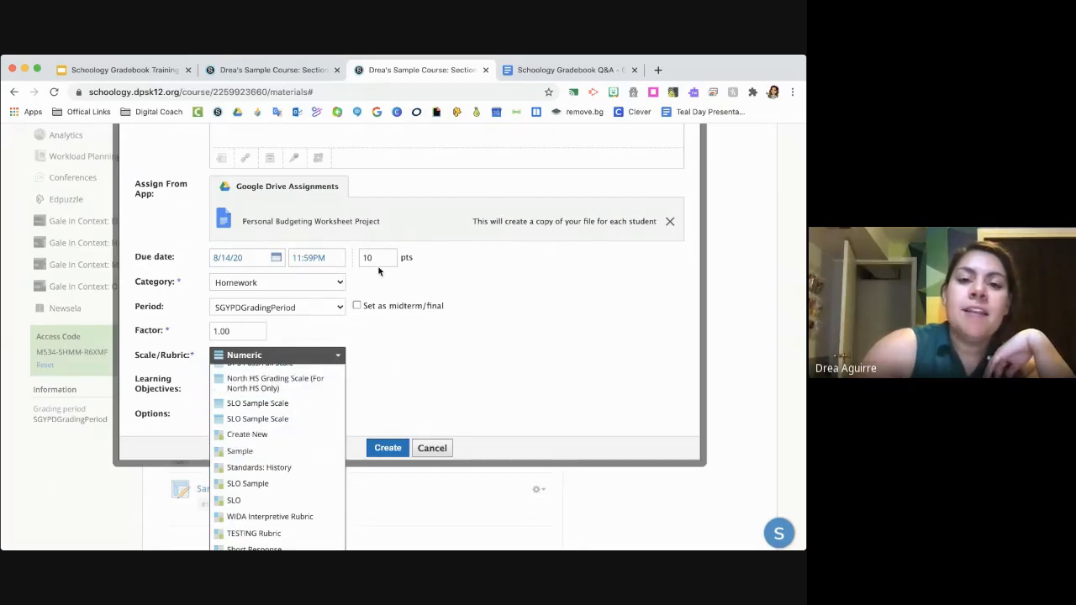
pyautogui.click(257, 492)
pyautogui.scroll(-3, 456, 470)
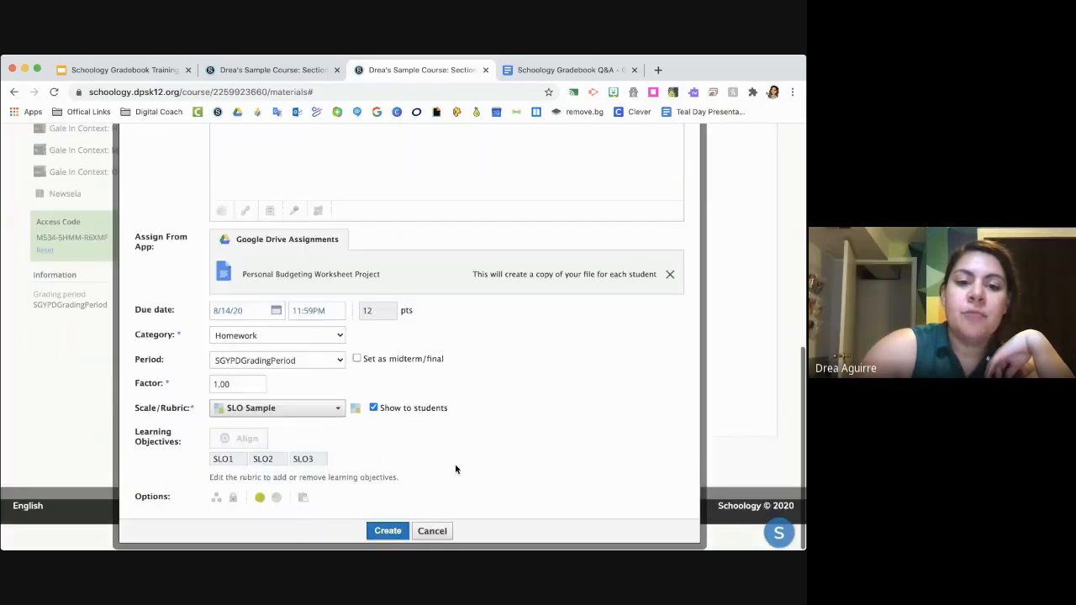
pyautogui.doubleClick(372, 312)
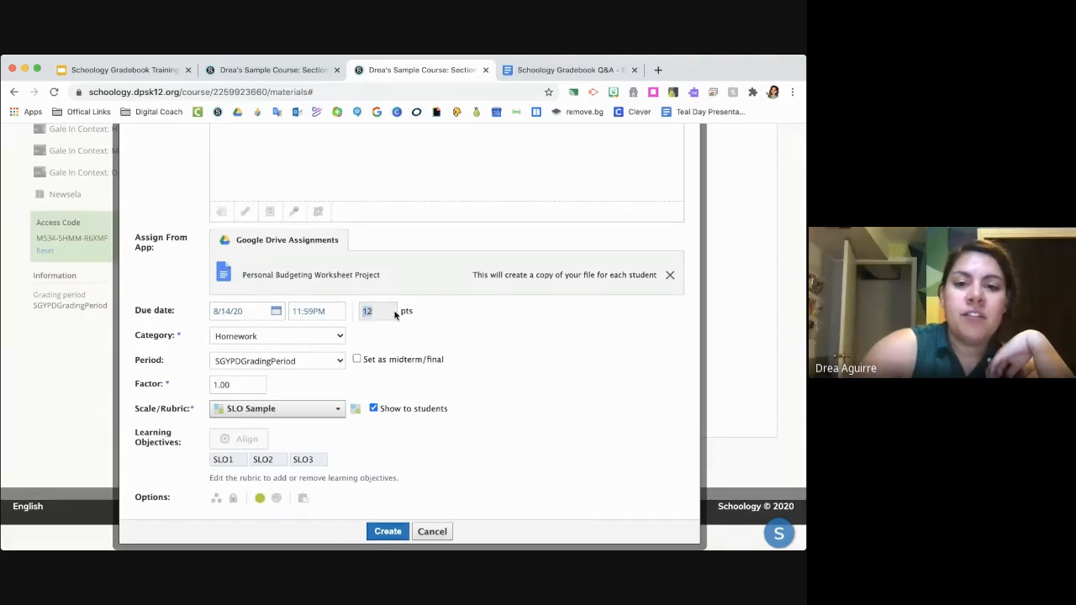
pyautogui.click(398, 315)
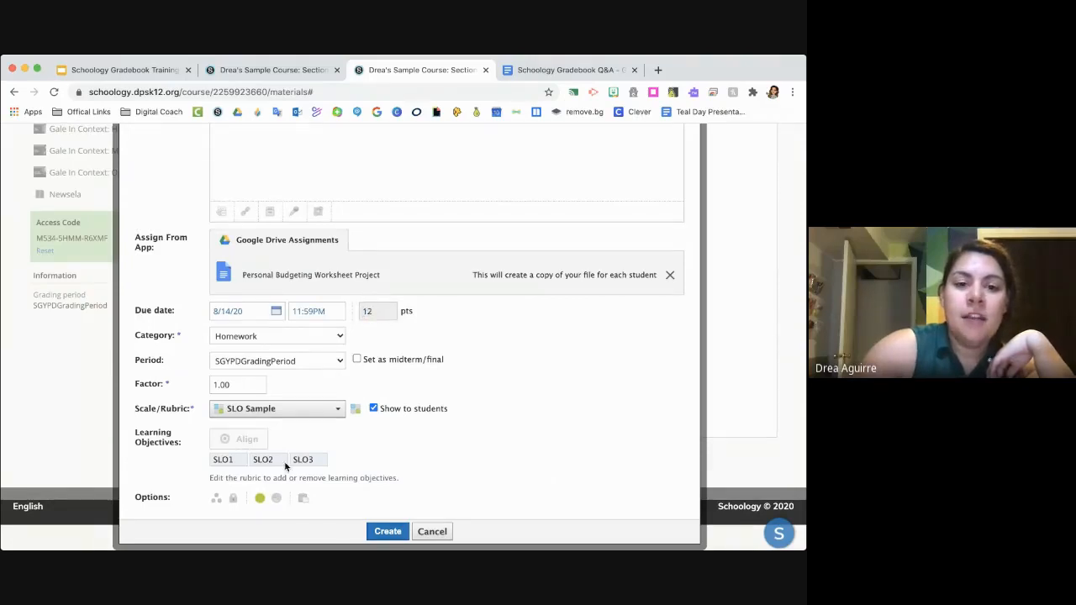
# - Try to replace the SLO Sample rubric with the SLO Sample Scale
pyautogui.click(252, 409)
pyautogui.click(250, 397)
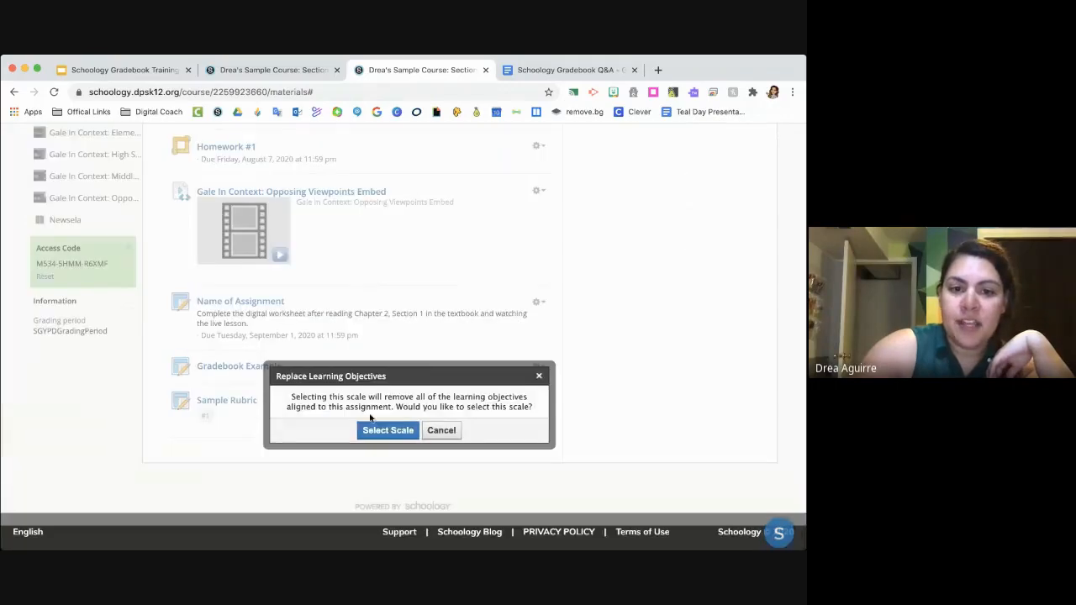
pyautogui.click(433, 435)
pyautogui.scroll(-3, 303, 452)
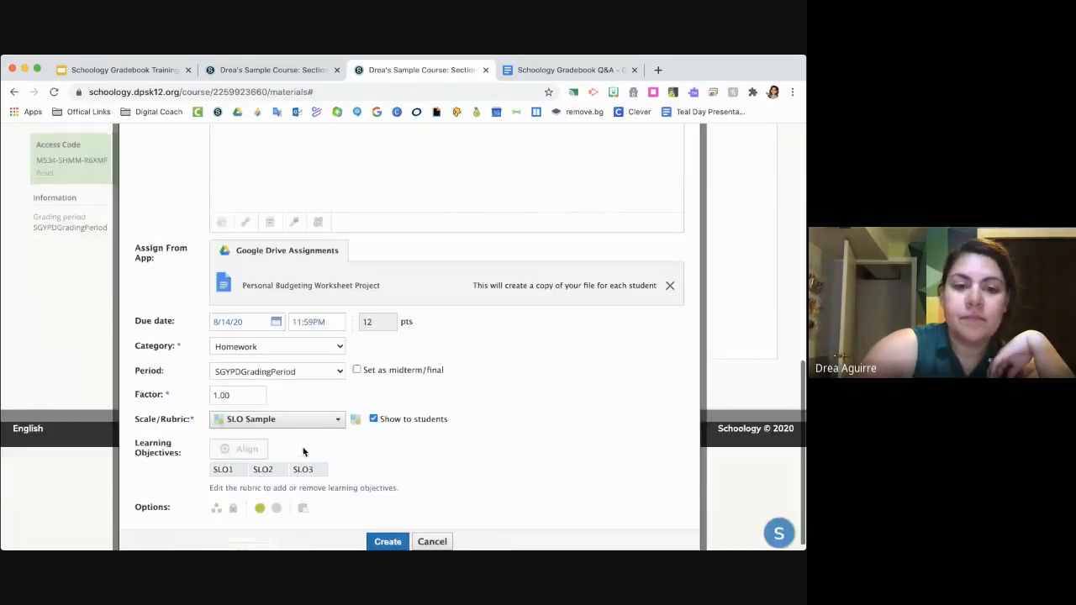
pyautogui.click(333, 415)
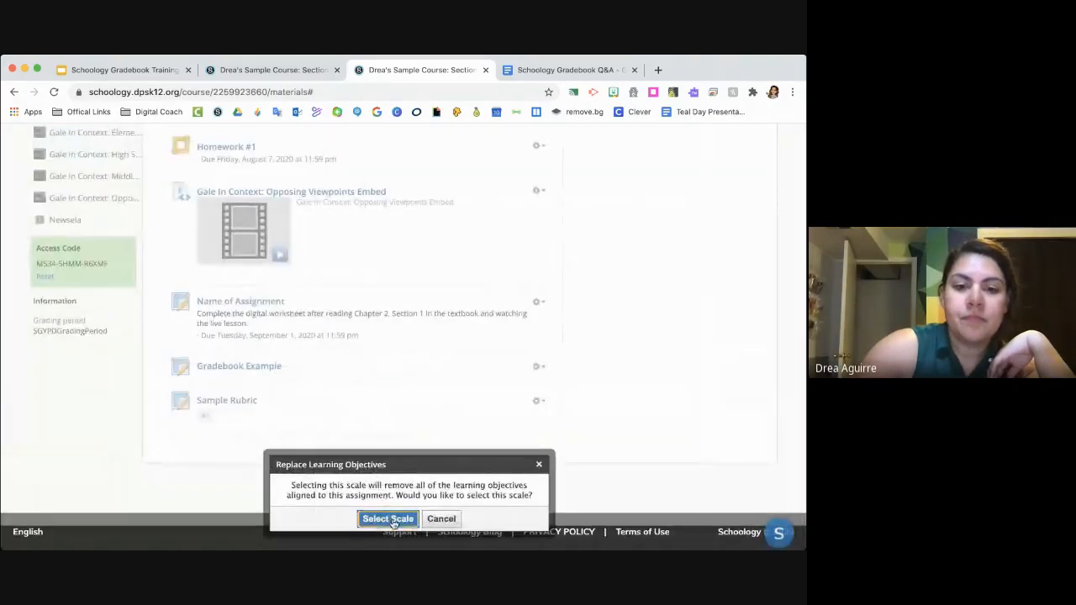
pyautogui.click(386, 518)
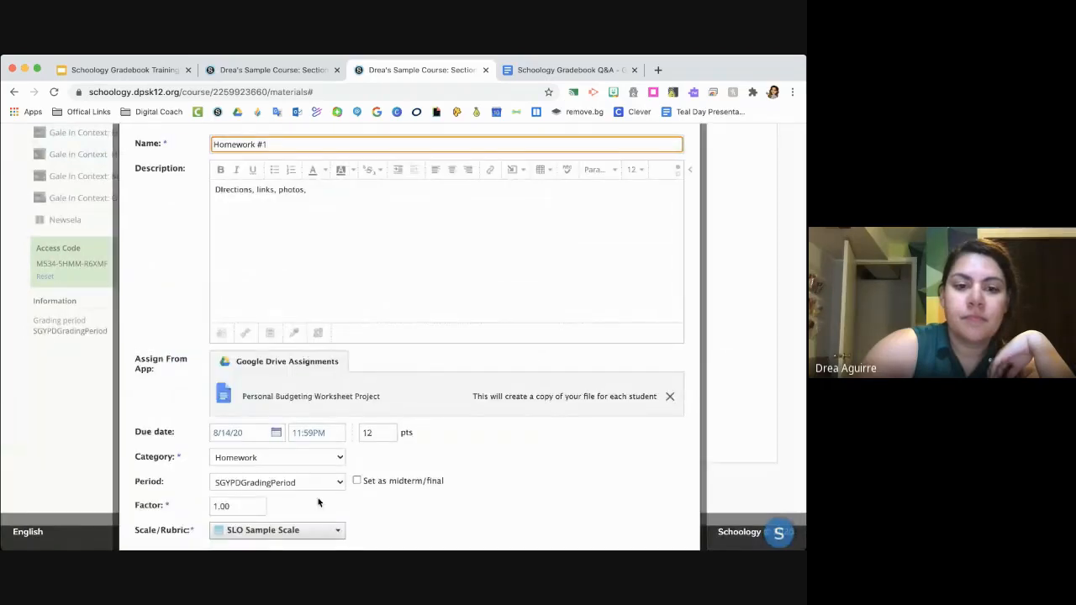
pyautogui.scroll(-1, 318, 501)
pyautogui.scroll(-2, 321, 460)
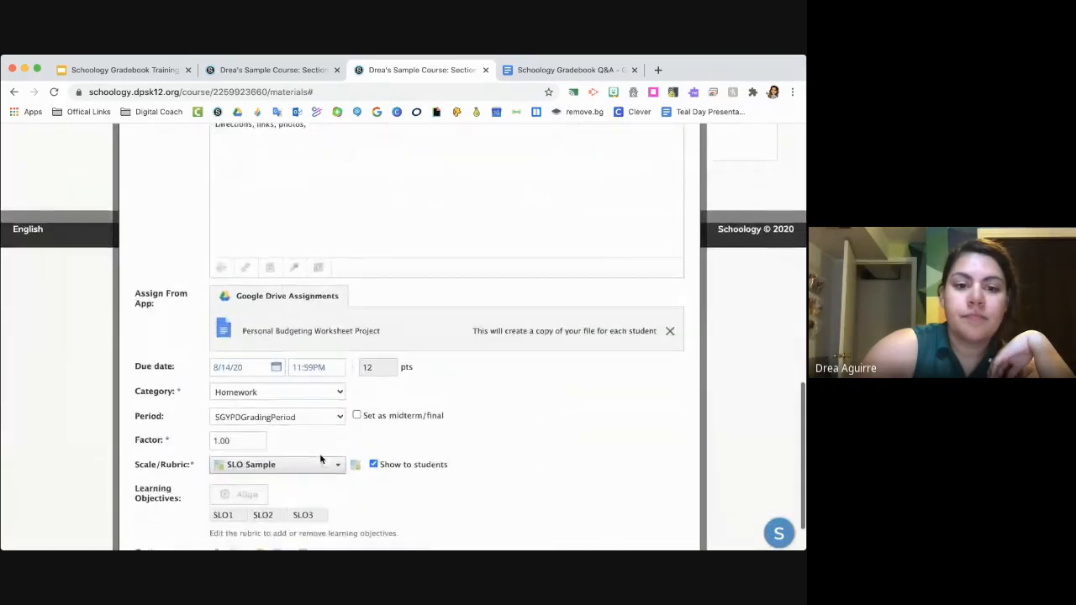
# - Switch the assignment's grading scale to Numeric and accept removing the aligned learning objectives
pyautogui.click(319, 459)
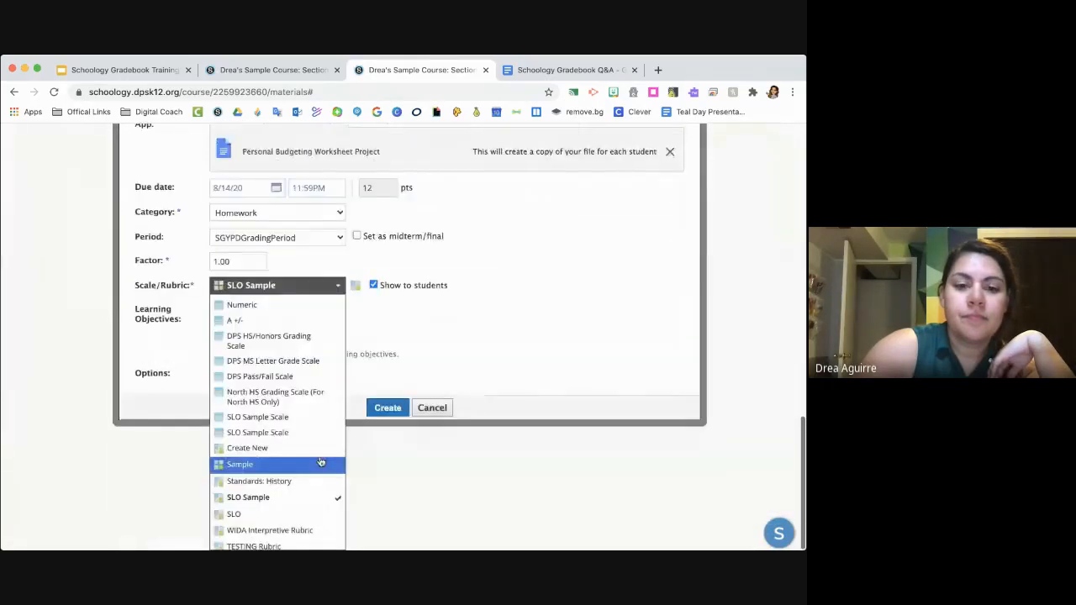
pyautogui.click(293, 310)
pyautogui.click(387, 530)
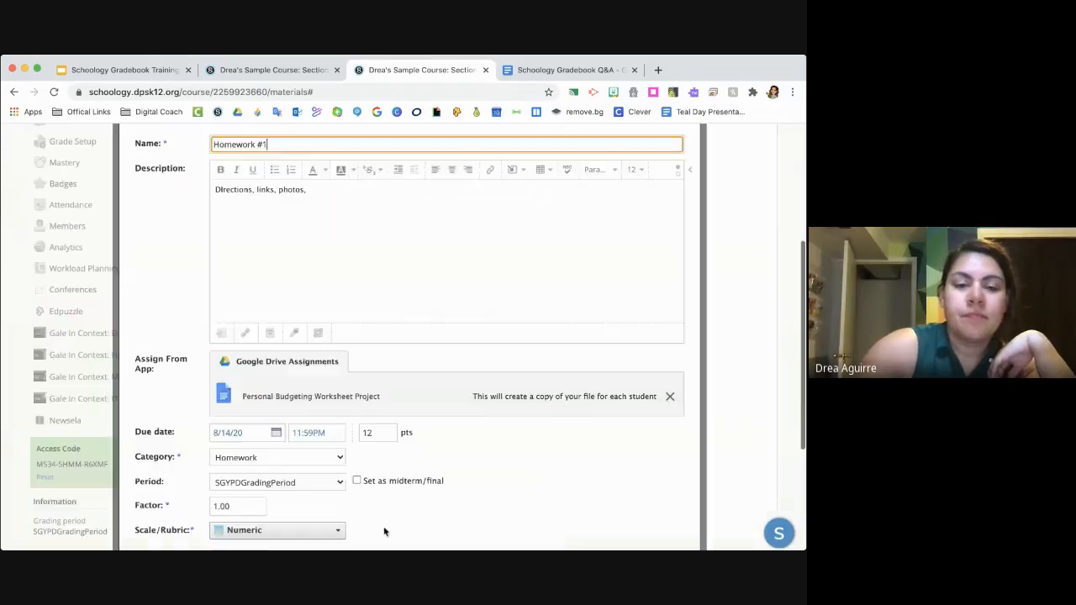
# - Review the assignment options, create Homework #1 and locate it in the course materials
pyautogui.scroll(-2, 351, 416)
pyautogui.scroll(-1, 351, 415)
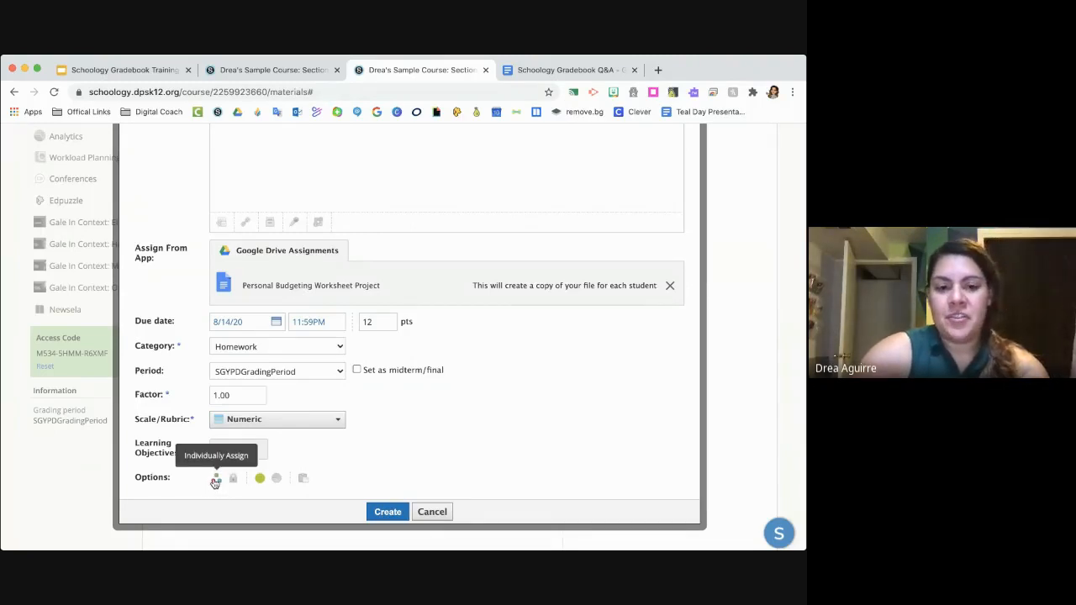
pyautogui.click(388, 512)
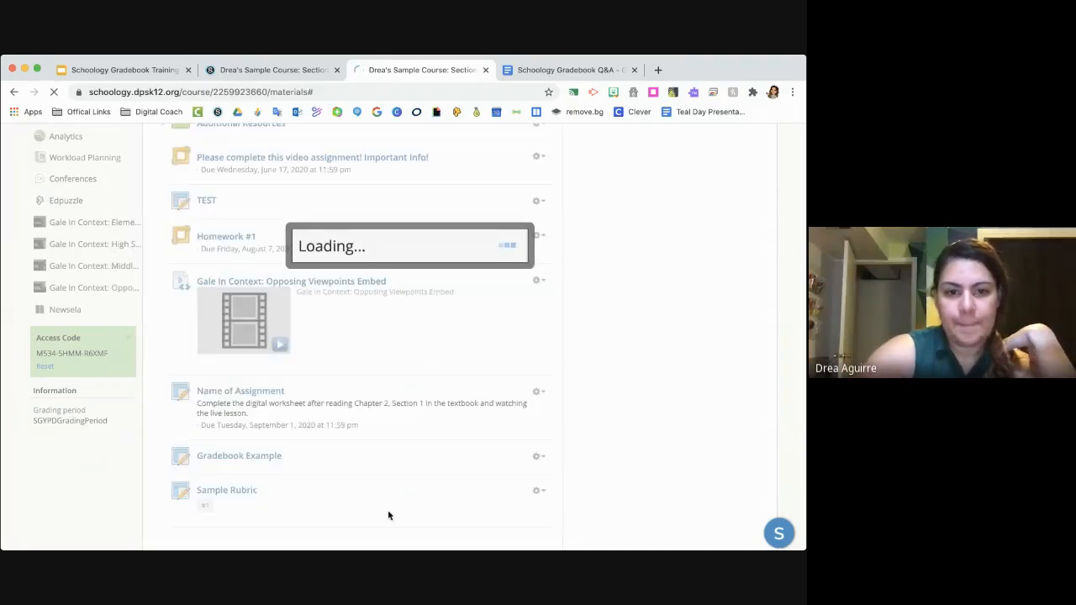
pyautogui.scroll(-3, 387, 516)
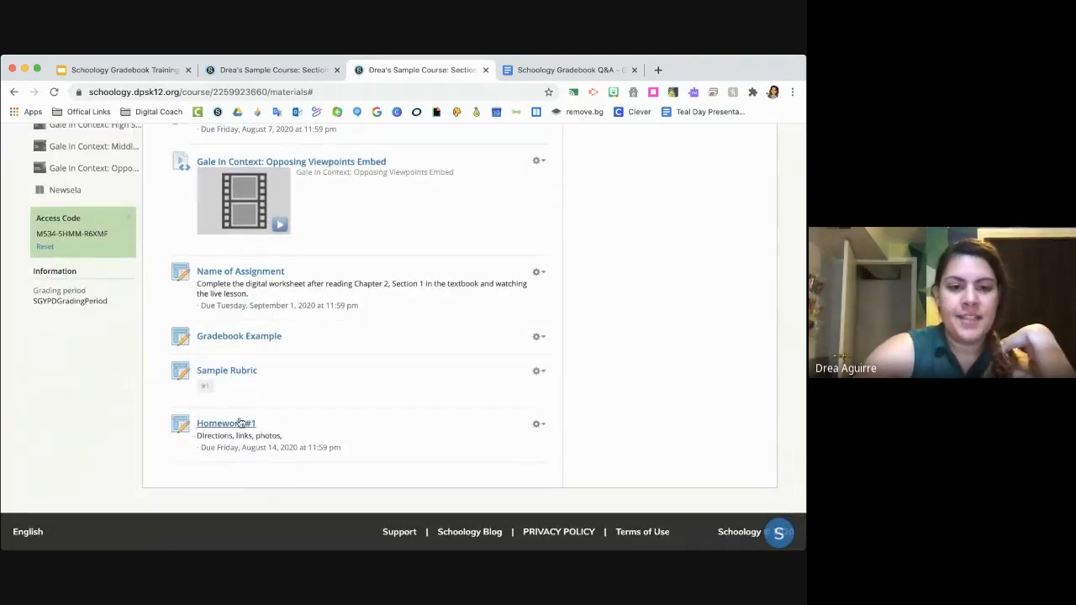
# - Open the course gradebook, sort the materials by due date descending and look through the columns for the new homework
pyautogui.scroll(5, 210, 423)
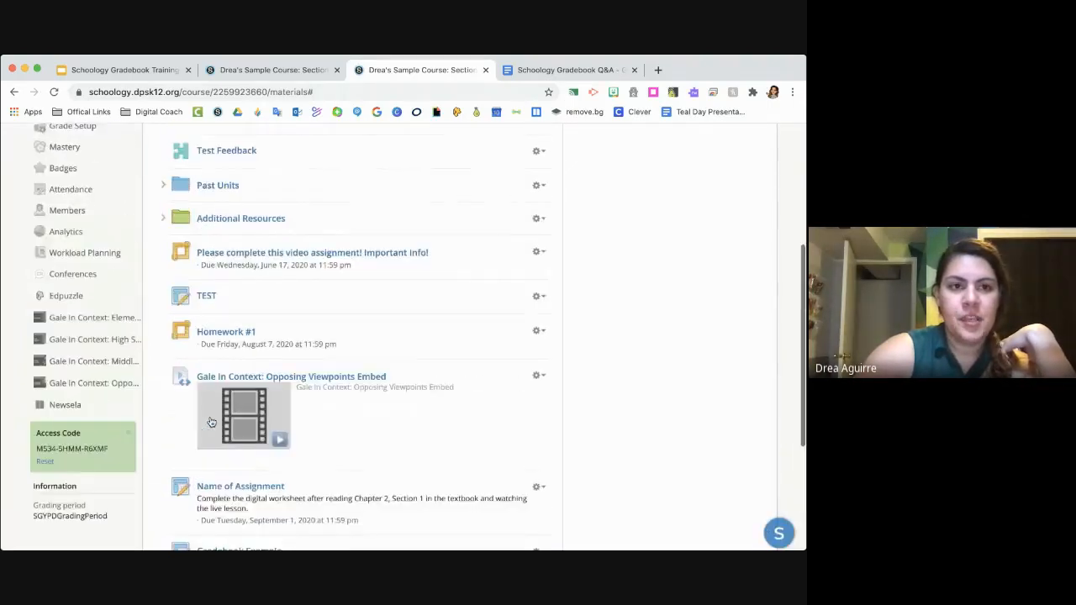
pyautogui.click(75, 215)
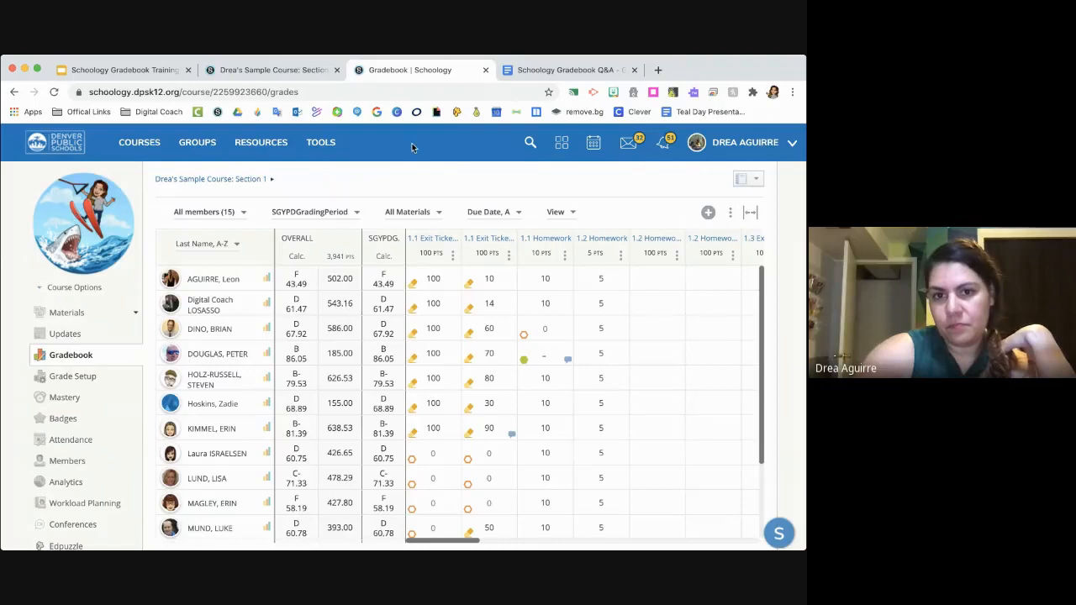
pyautogui.click(496, 213)
pyautogui.click(508, 260)
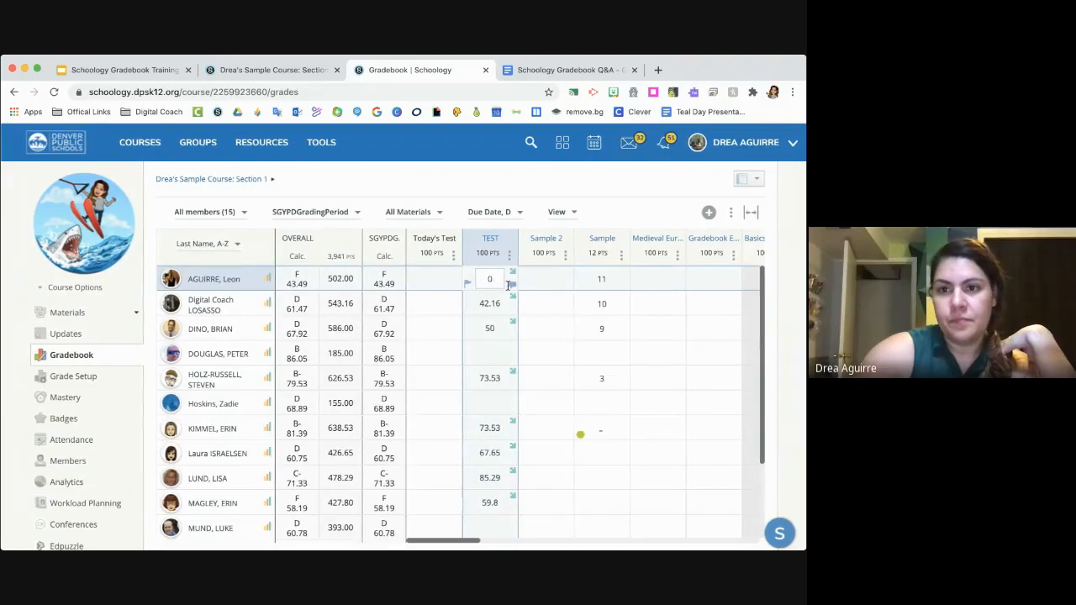
pyautogui.click(549, 296)
pyautogui.hscroll(10, 549, 295)
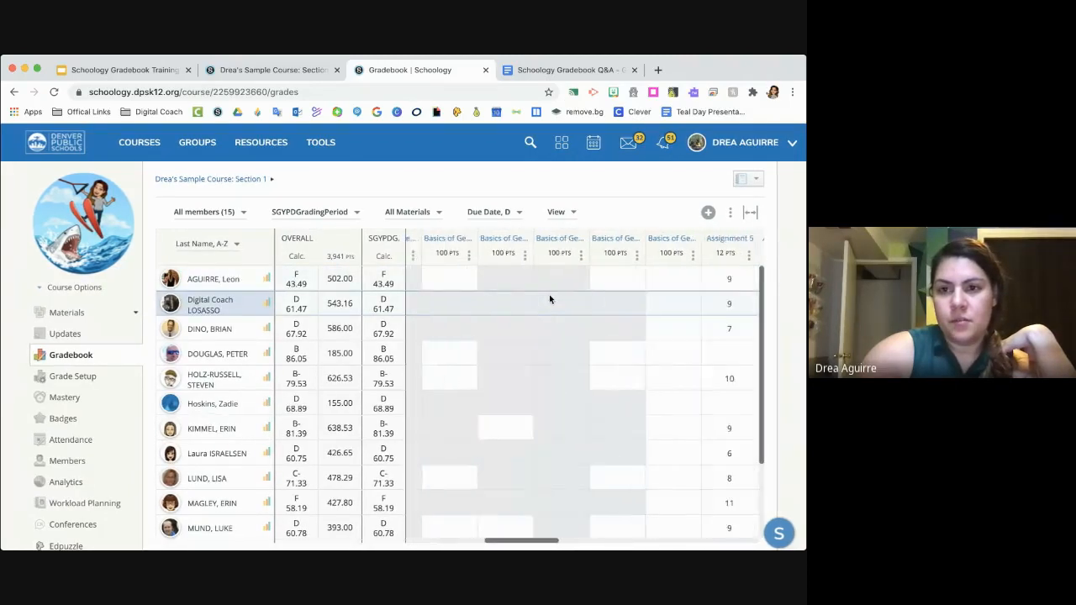
pyautogui.hscroll(5, 550, 300)
pyautogui.hscroll(10, 550, 299)
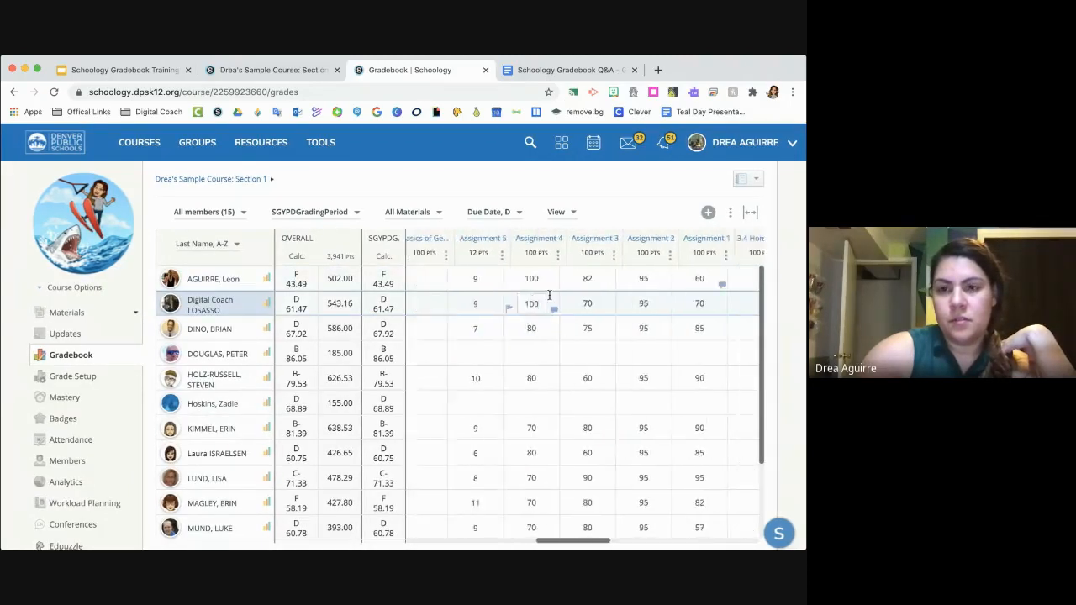
pyautogui.hscroll(-15, 549, 294)
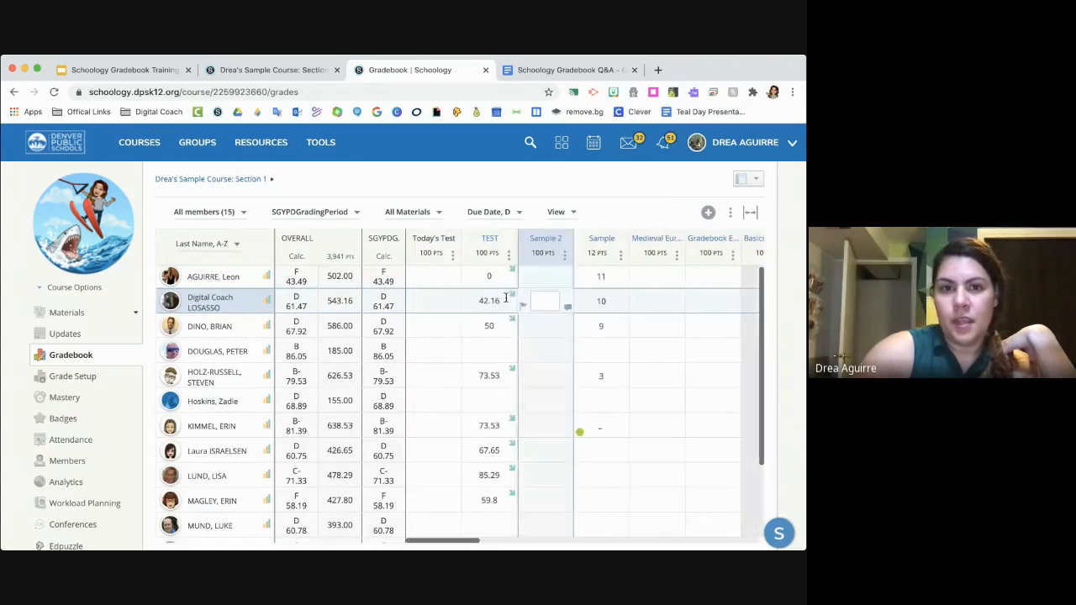
# - Filter the gradebook to the Homework category and look through its columns for the new assignment
pyautogui.click(436, 212)
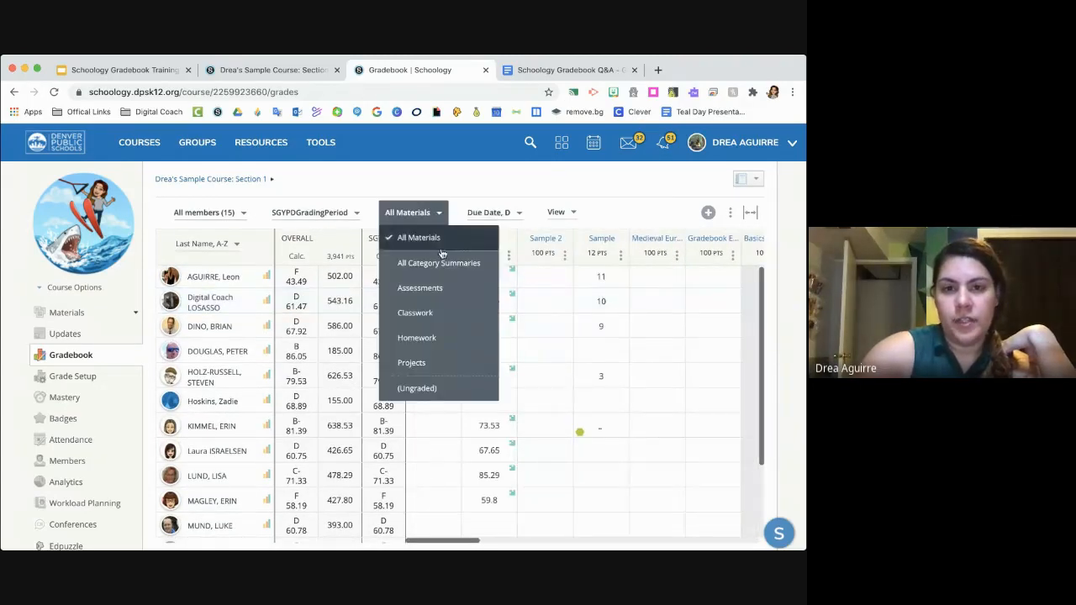
pyautogui.click(451, 337)
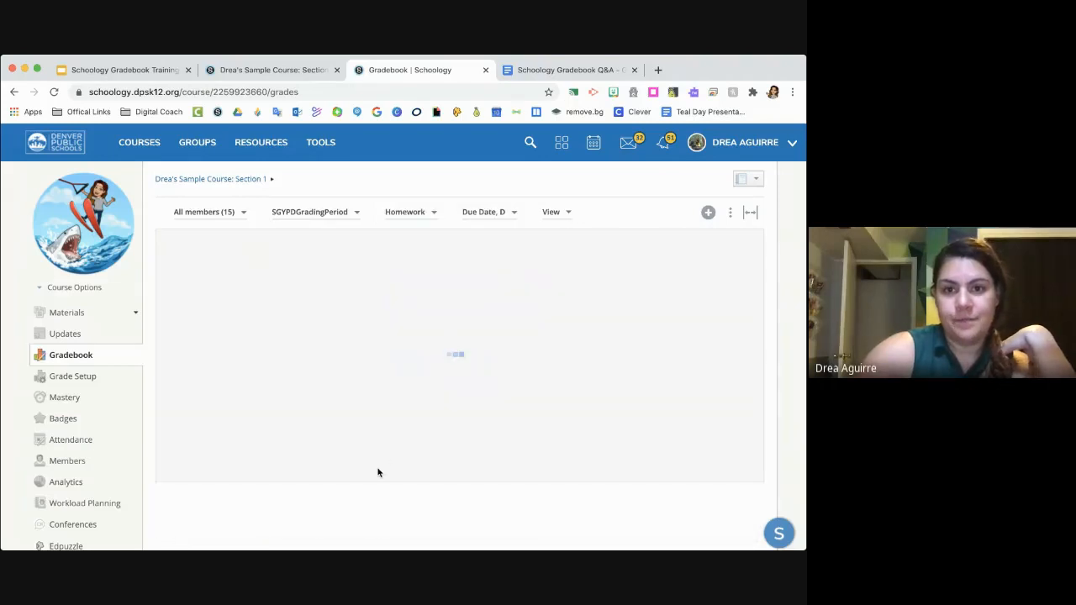
pyautogui.hscroll(5, 538, 341)
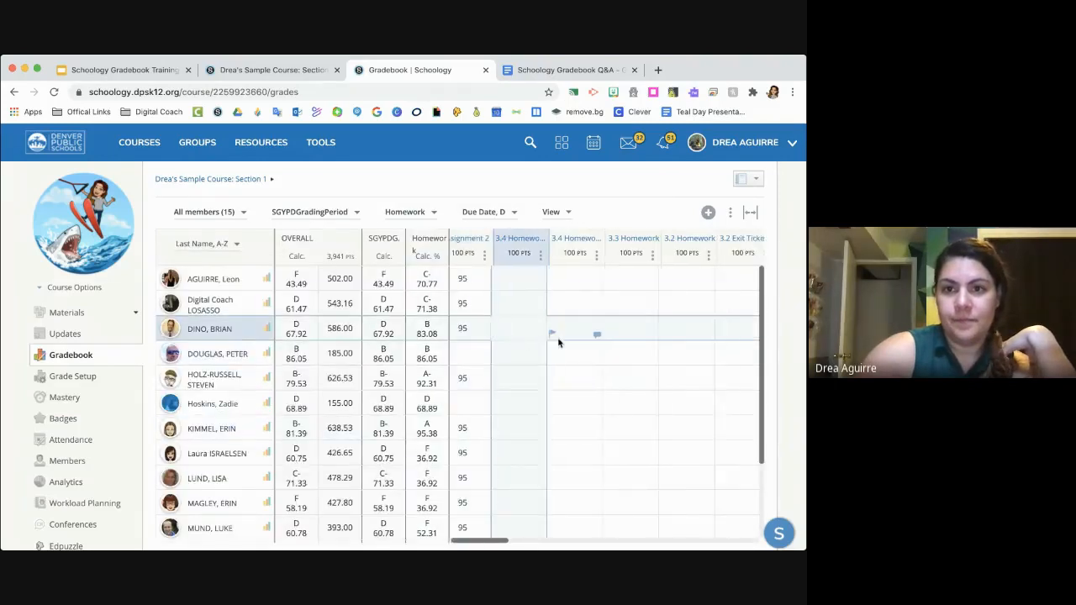
pyautogui.hscroll(5, 558, 343)
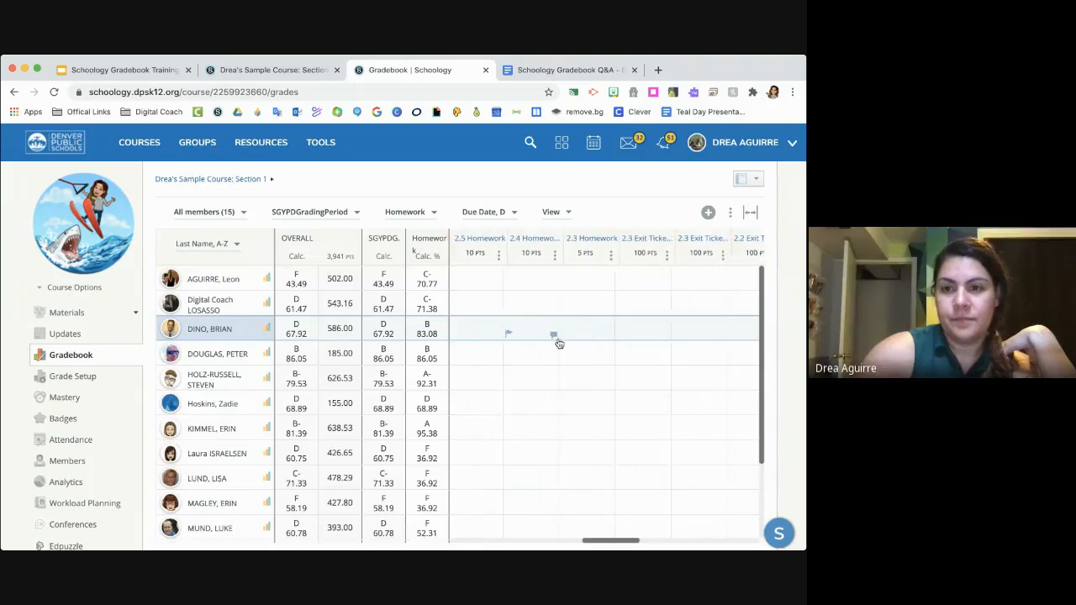
# - Sort the homework columns by due date ascending and look through them for the new assignment
pyautogui.click(507, 212)
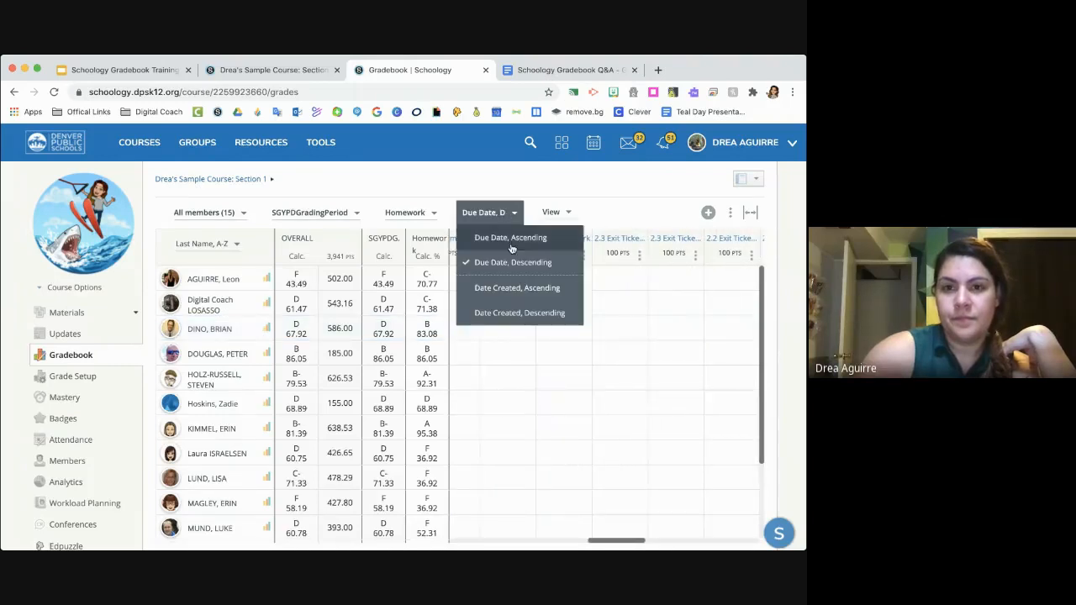
pyautogui.click(512, 239)
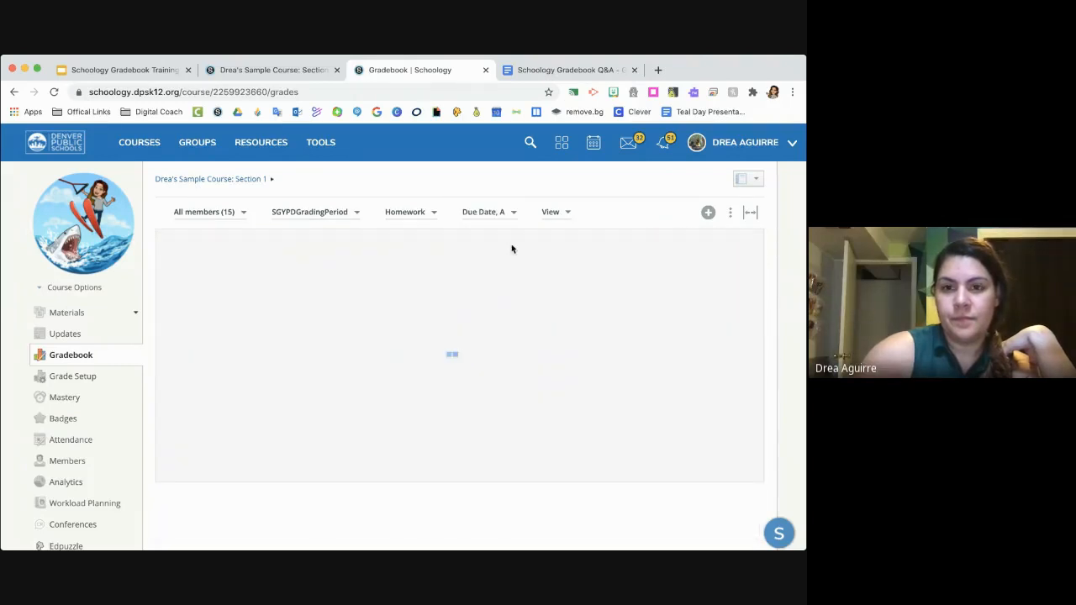
pyautogui.hscroll(4, 606, 290)
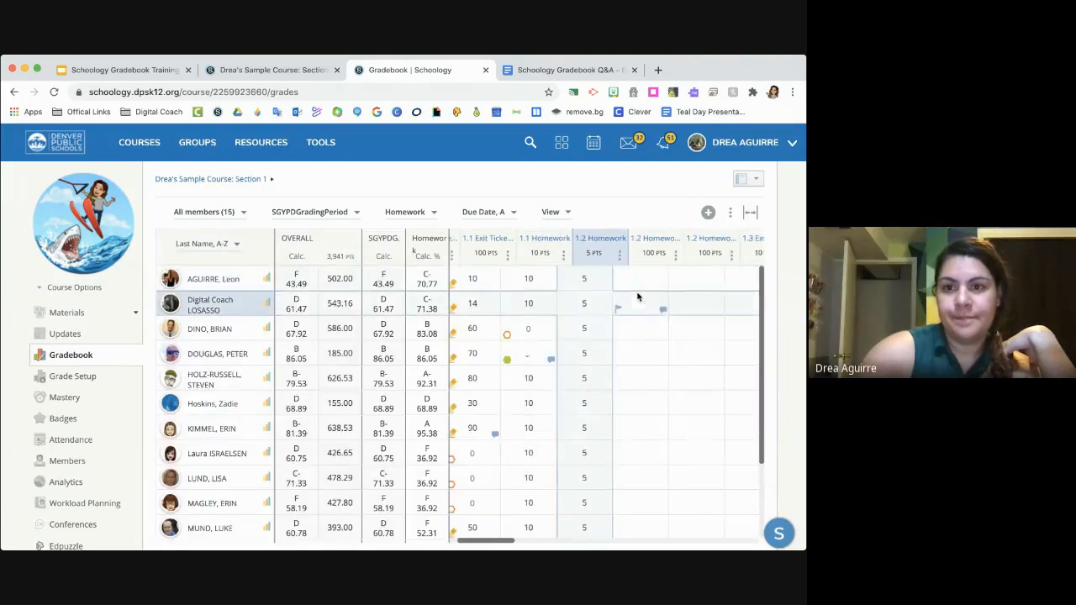
pyautogui.hscroll(6, 637, 296)
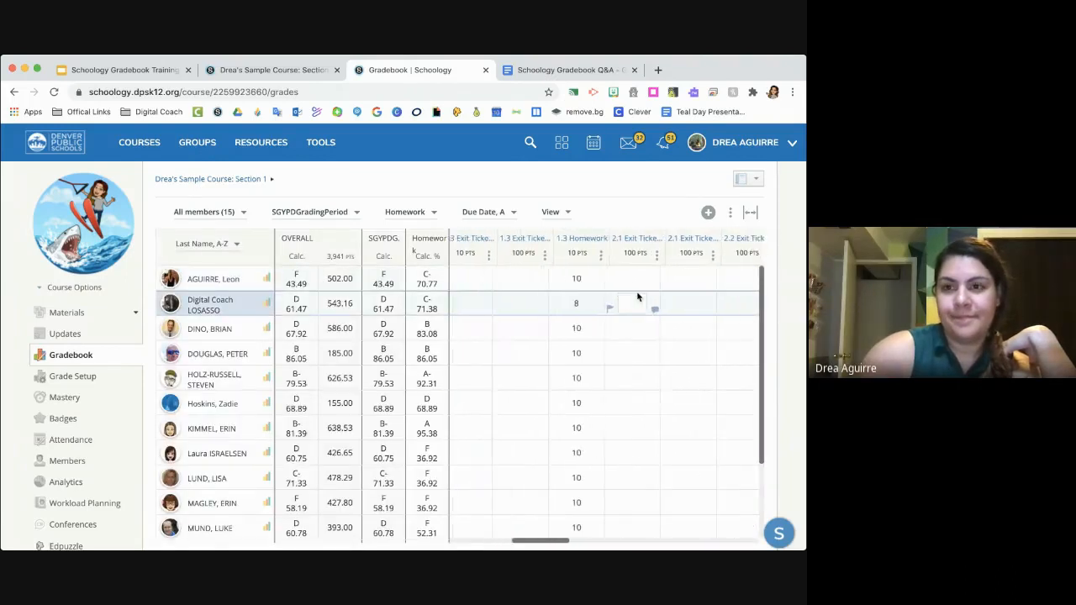
# - Look through the remaining homework columns up to the last one for Homework #1, returning to the first columns
pyautogui.hscroll(6, 637, 296)
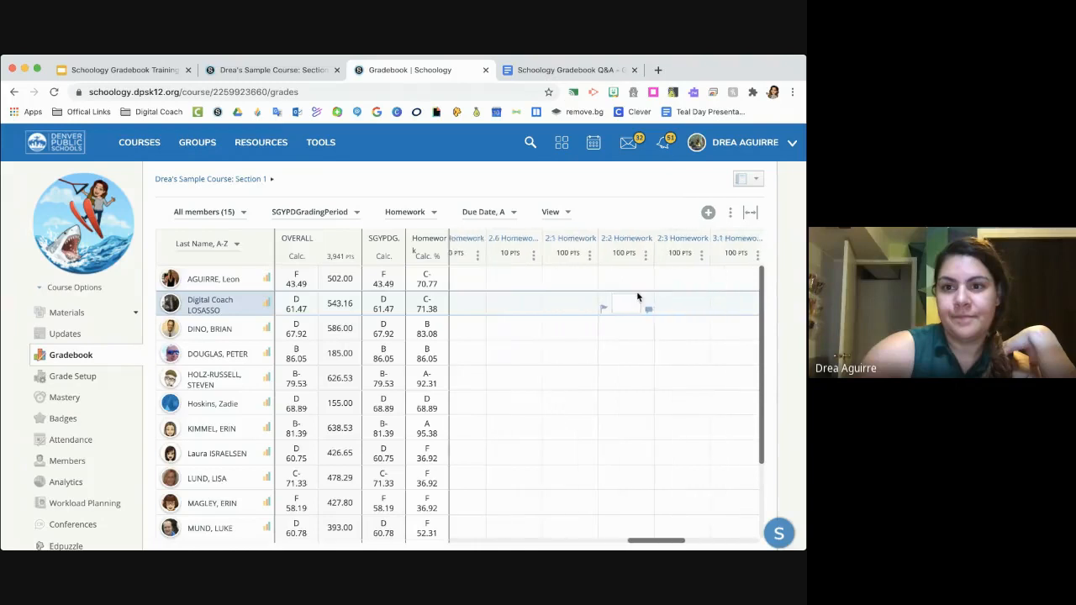
pyautogui.hscroll(5, 637, 296)
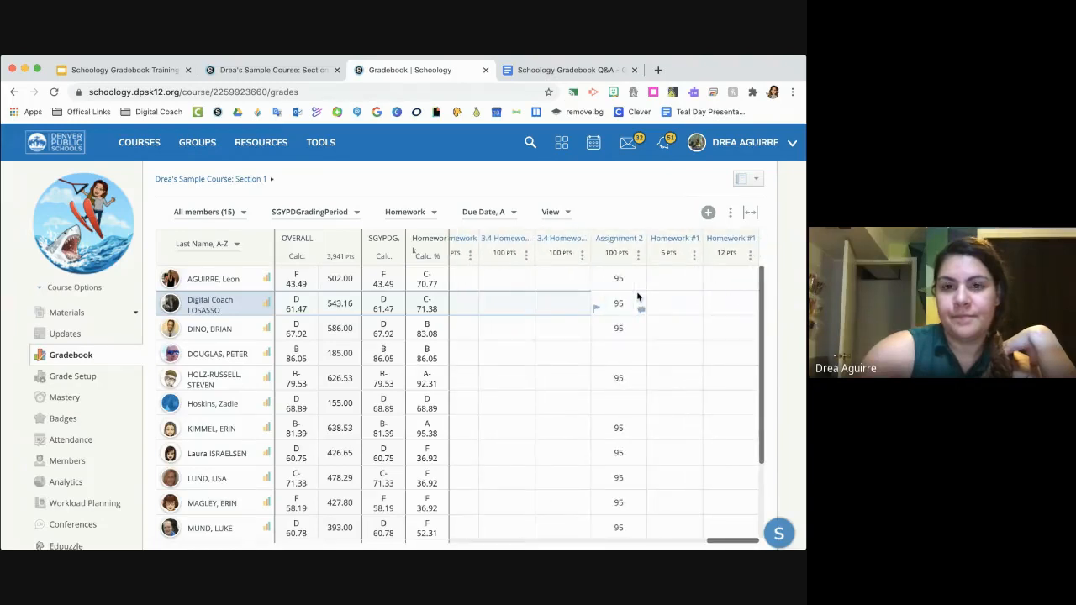
pyautogui.hscroll(-15, 637, 296)
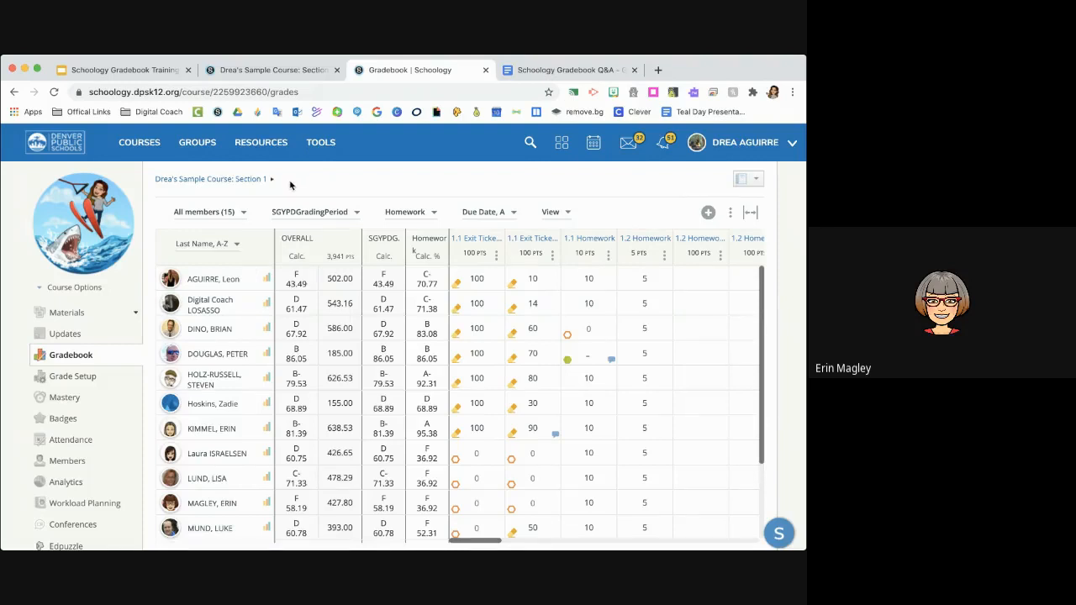
# - Open the DPS 7th Grade Social Studies Curriculum Group and go to its resources
pyautogui.click(205, 148)
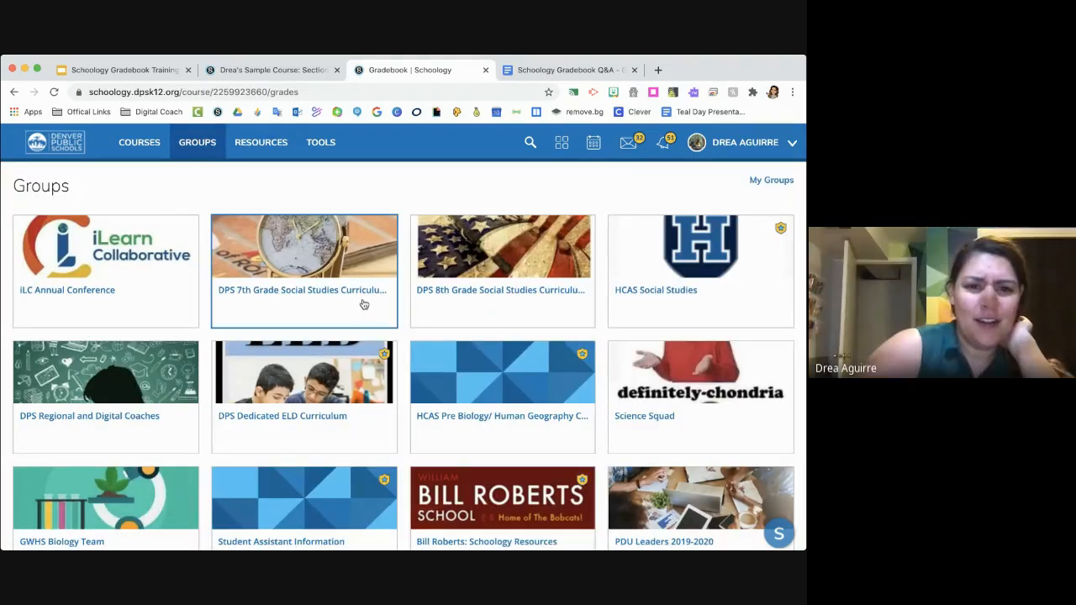
pyautogui.click(207, 148)
pyautogui.click(207, 148)
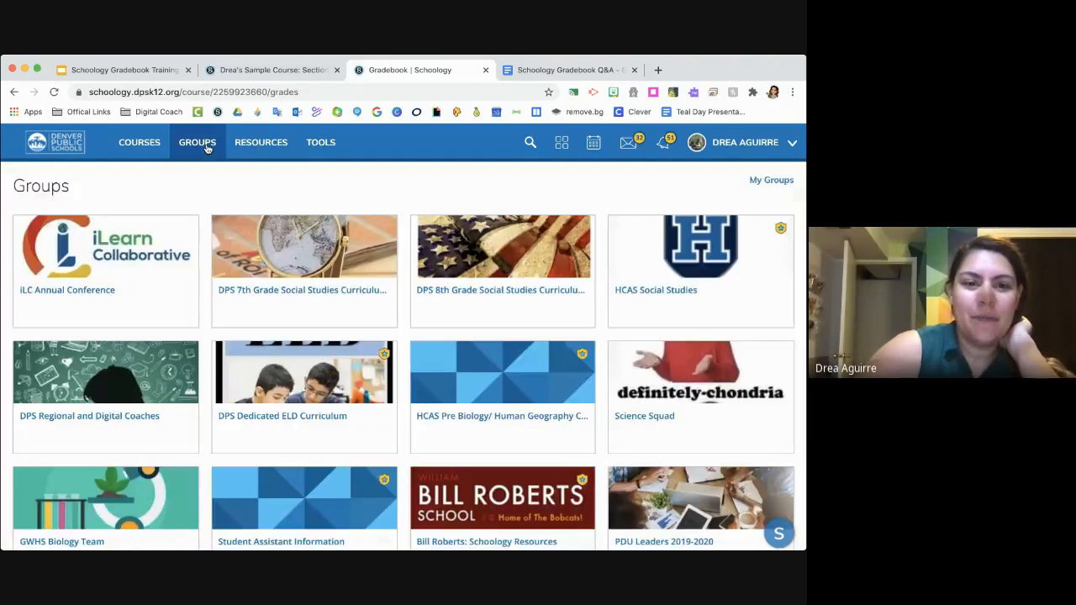
pyautogui.click(305, 305)
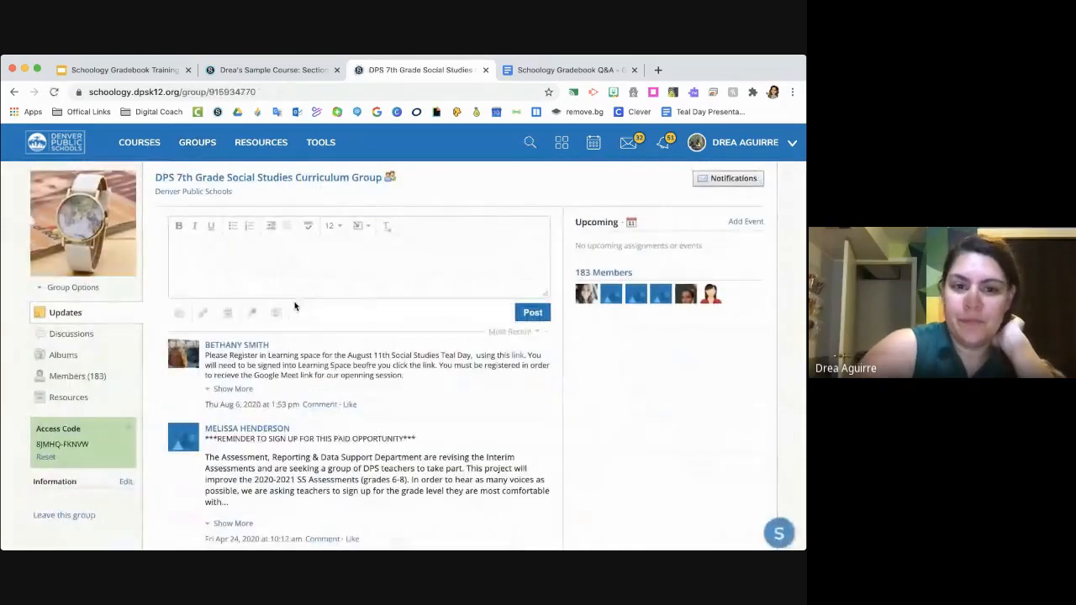
pyautogui.scroll(1, 294, 307)
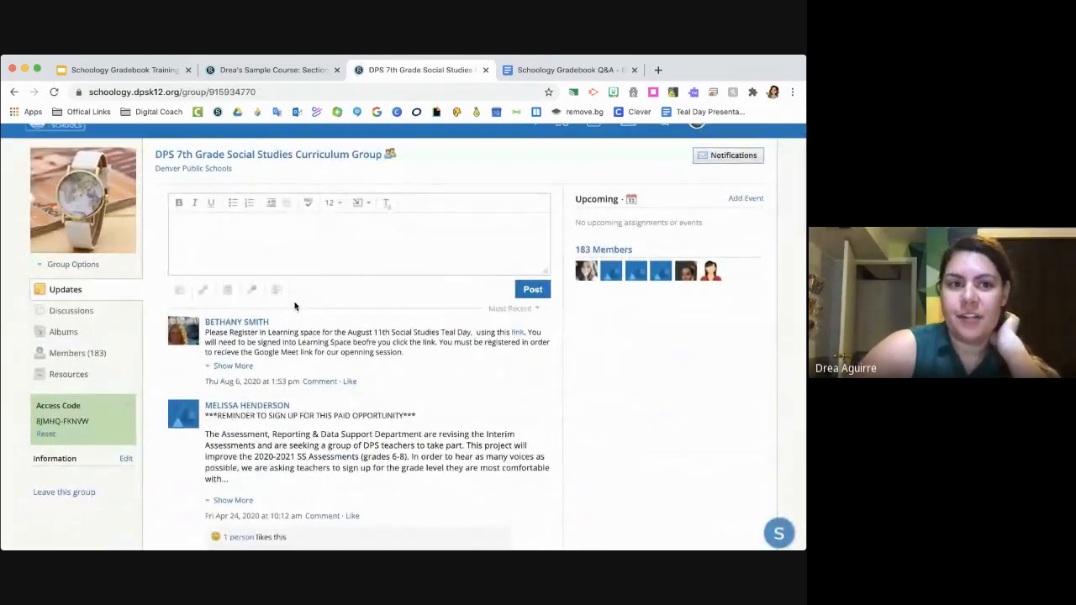
pyautogui.scroll(1, 269, 303)
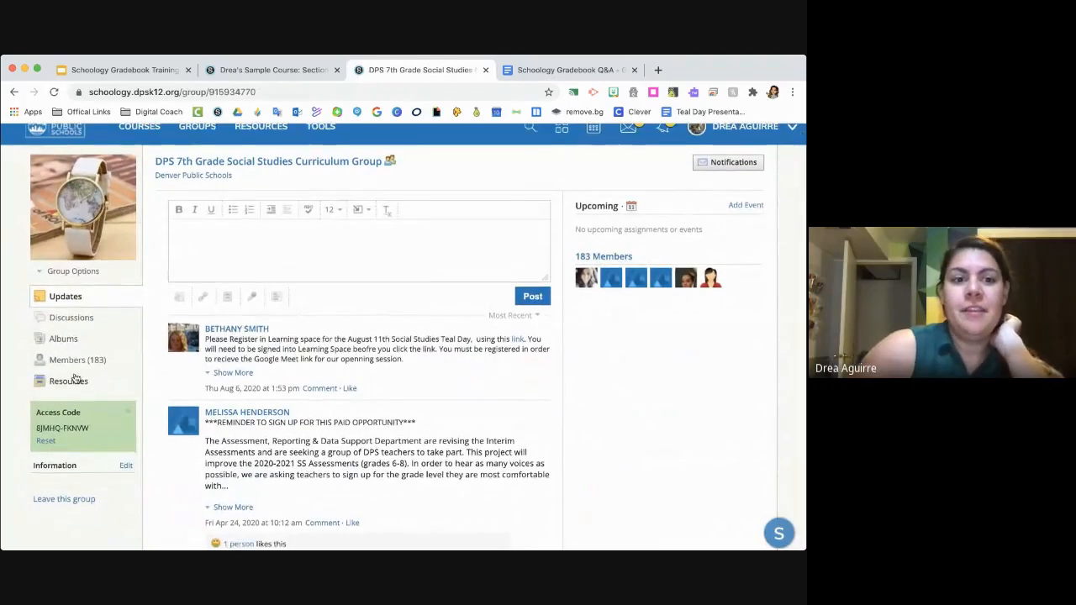
pyautogui.click(69, 383)
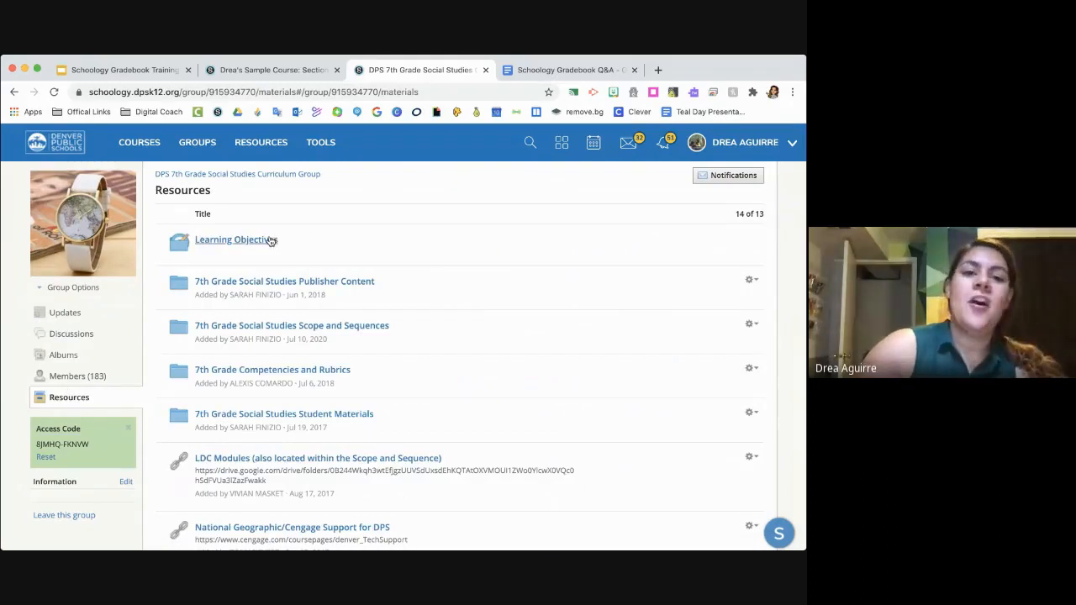
# - Look through the group's resources and open the 7th Grade Competencies and Rubrics folder
pyautogui.scroll(-2, 270, 240)
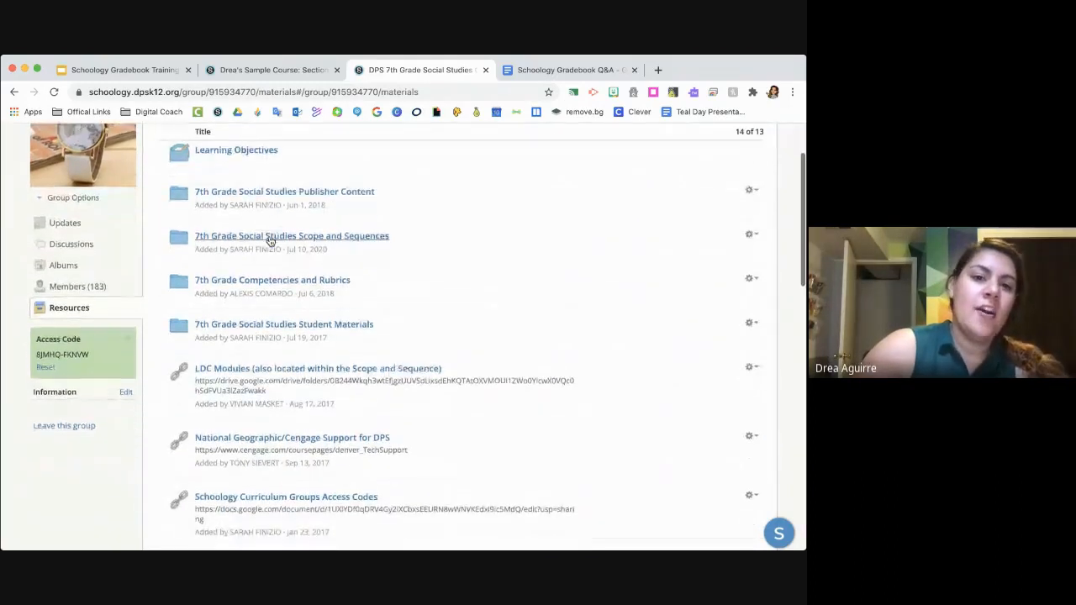
pyautogui.scroll(-3, 271, 240)
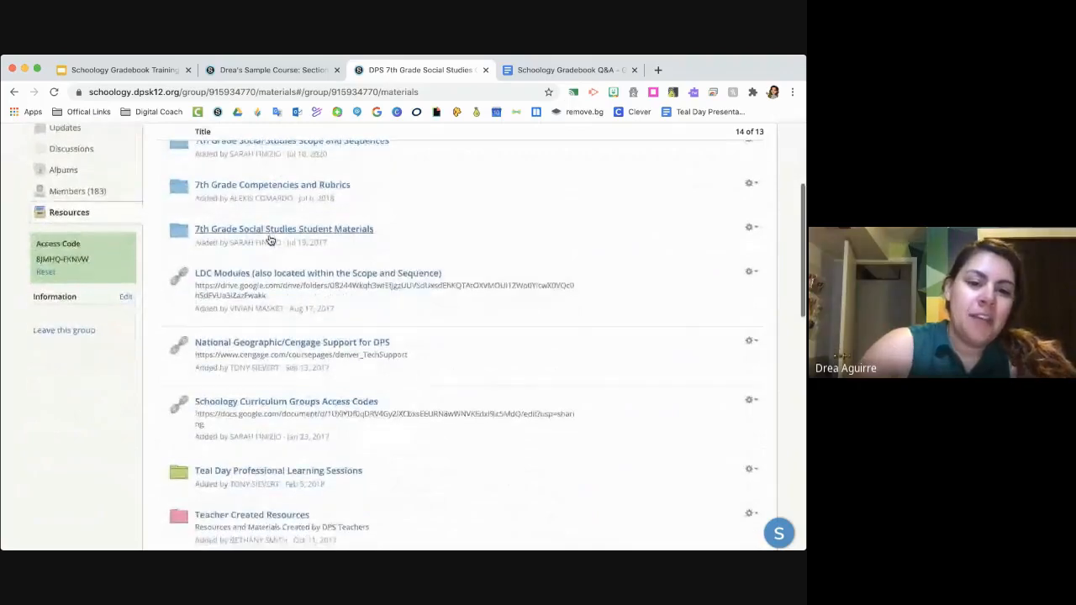
pyautogui.scroll(-2, 270, 240)
pyautogui.scroll(3, 271, 240)
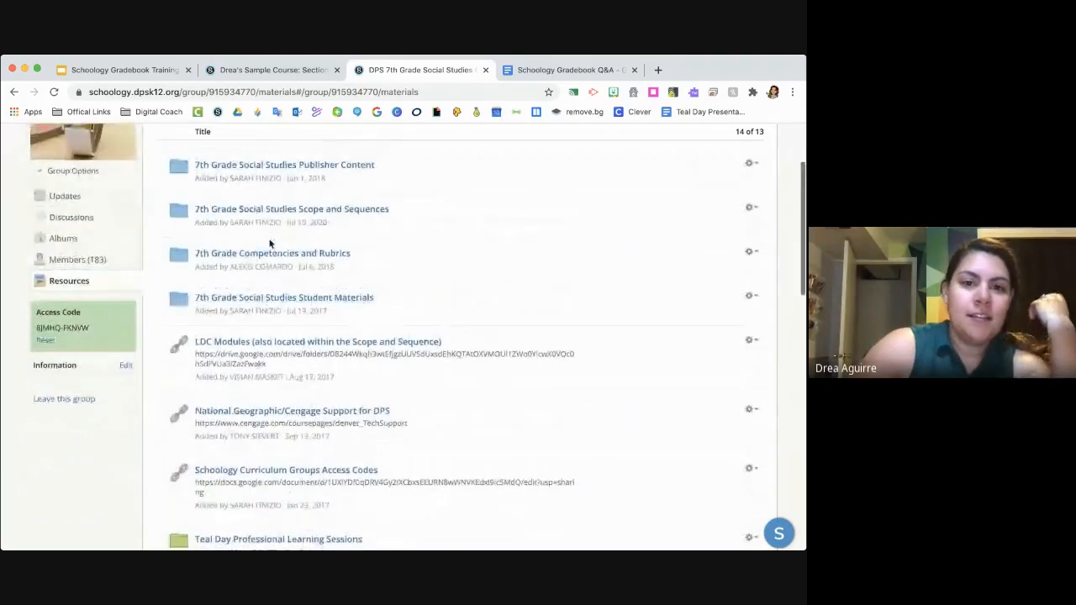
pyautogui.click(269, 252)
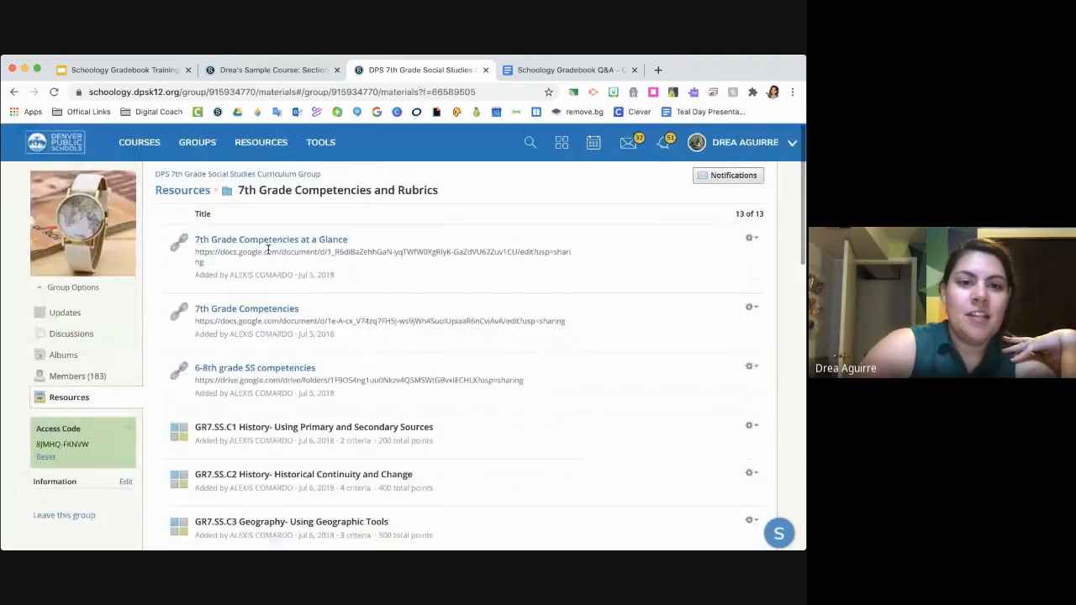
# - Add the rubric GR7.SS.C1 History- Using Primary and Secondary Sources to Section 1 of the instructor's sample course
pyautogui.scroll(-3, 268, 251)
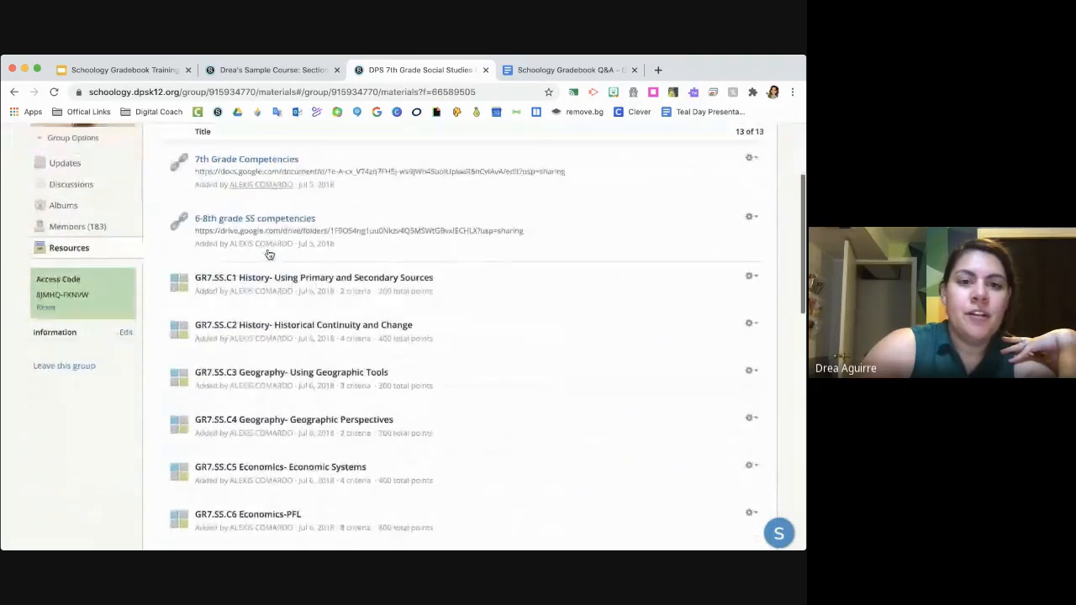
pyautogui.scroll(-4, 278, 404)
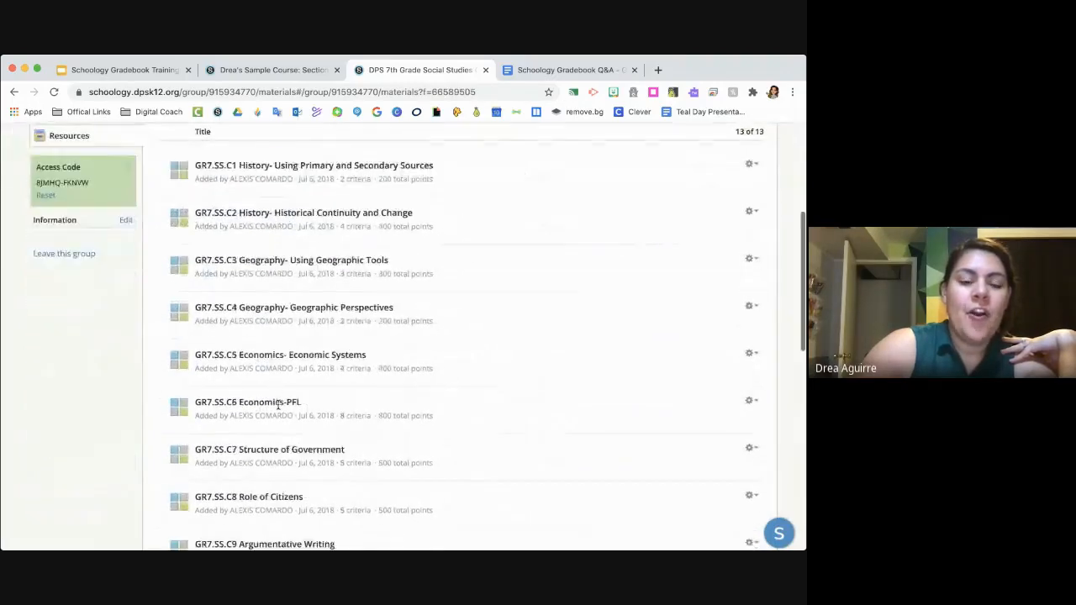
pyautogui.scroll(5, 277, 409)
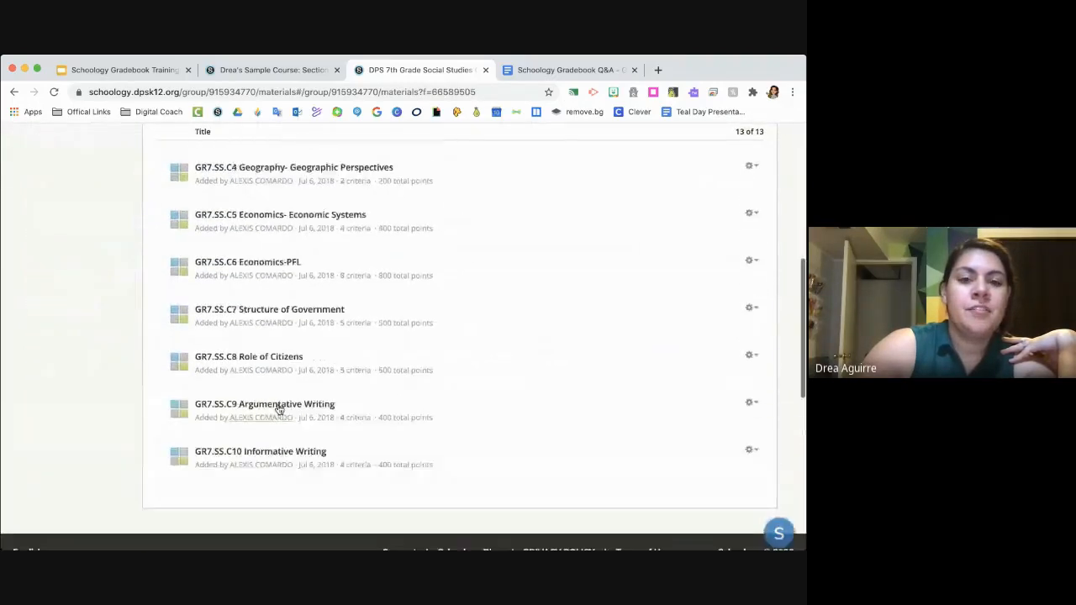
pyautogui.click(753, 261)
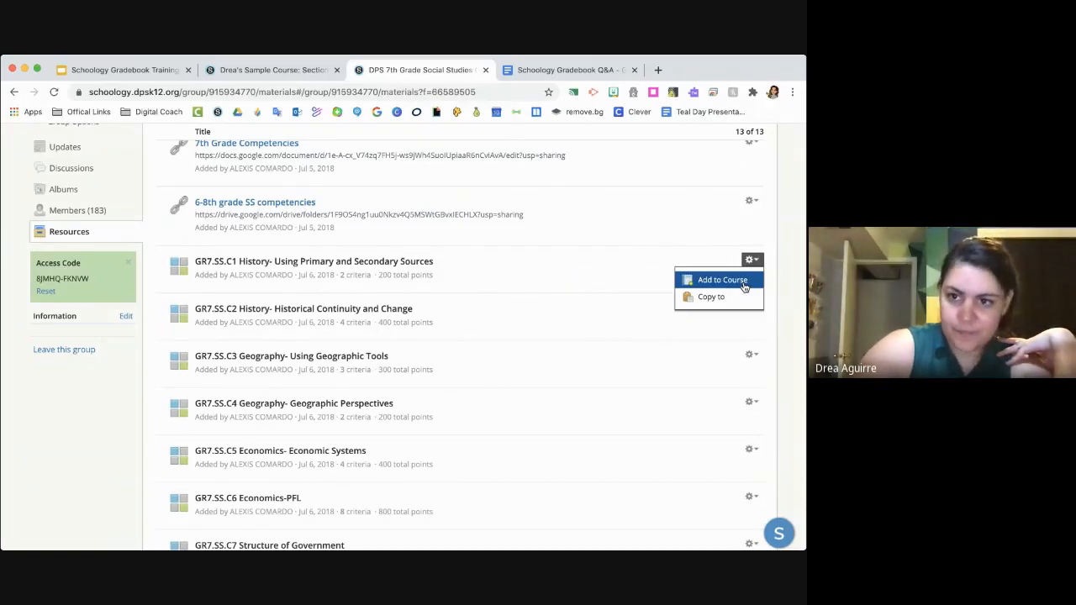
pyautogui.click(745, 287)
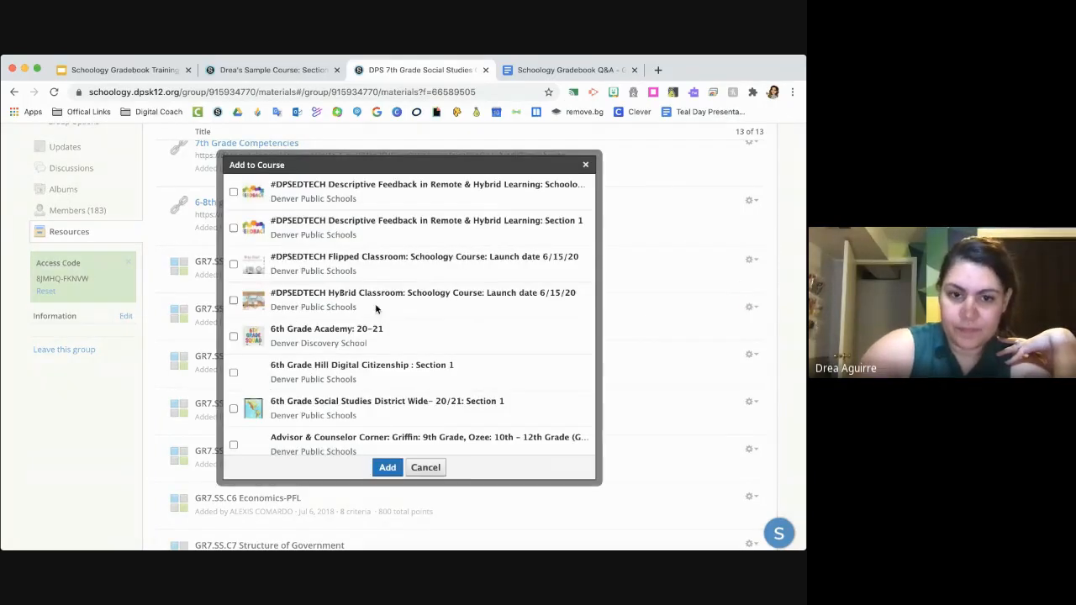
pyautogui.scroll(-5, 277, 372)
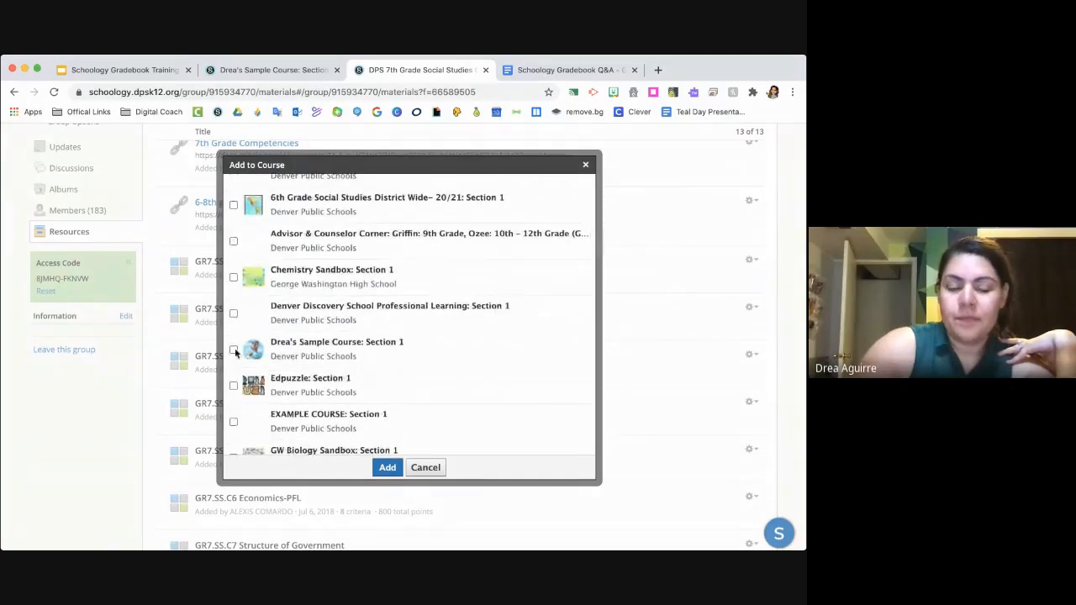
pyautogui.click(233, 349)
pyautogui.click(386, 468)
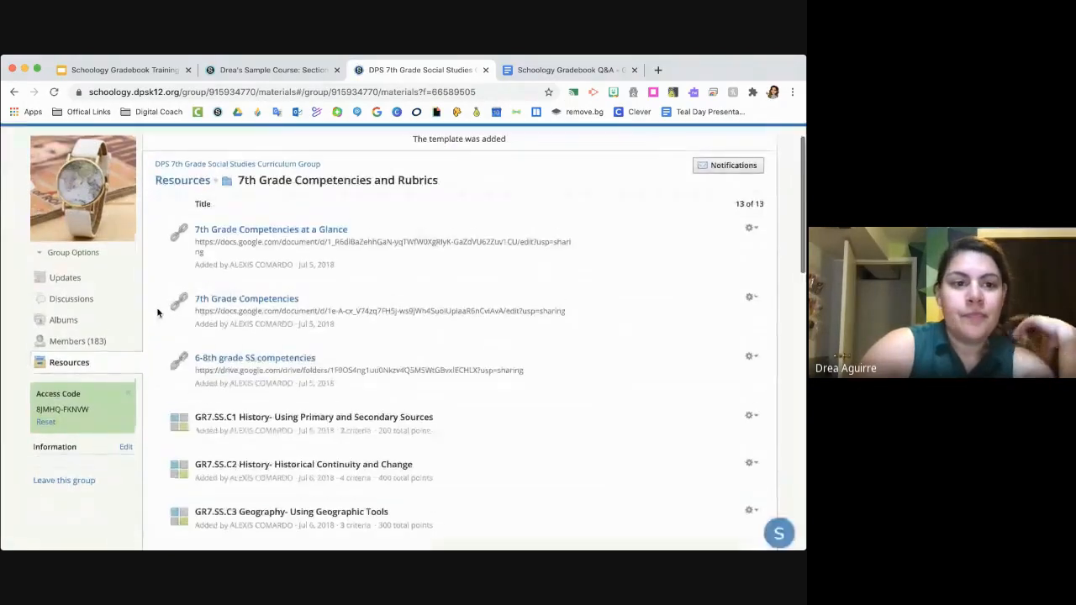
# - Open the sample course's grade setup and find the GR7.SS.C1 History rubric in its rubric list
pyautogui.scroll(1, 156, 312)
pyautogui.click(139, 143)
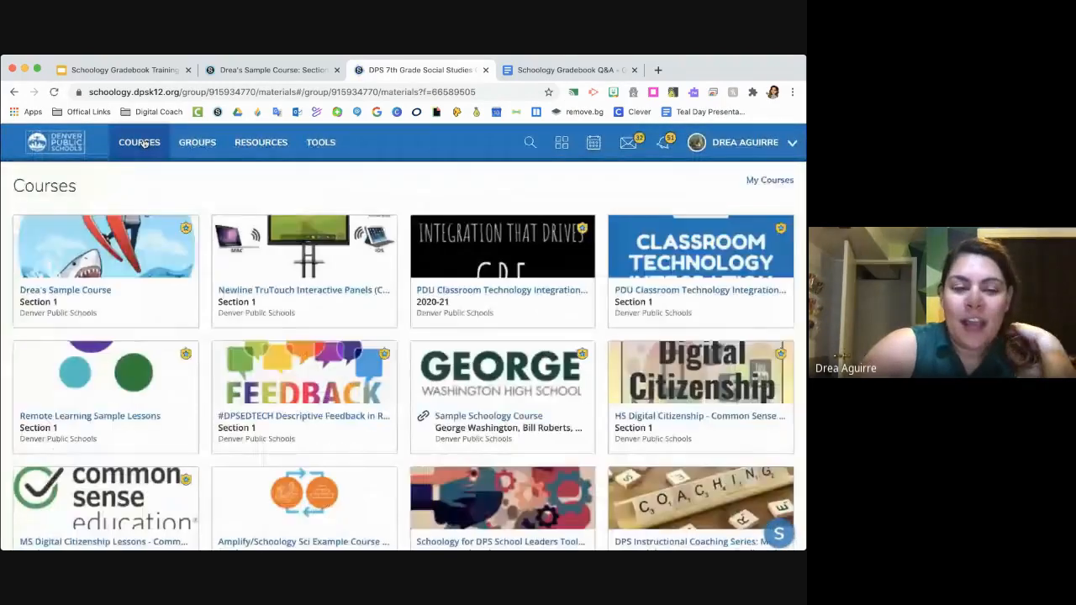
pyautogui.click(138, 290)
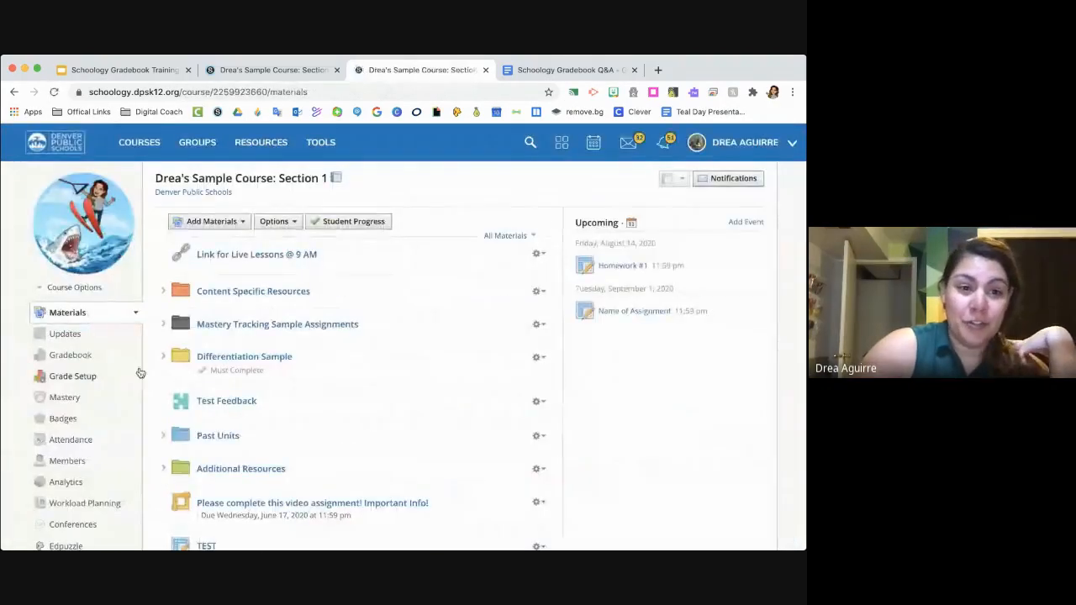
pyautogui.click(88, 376)
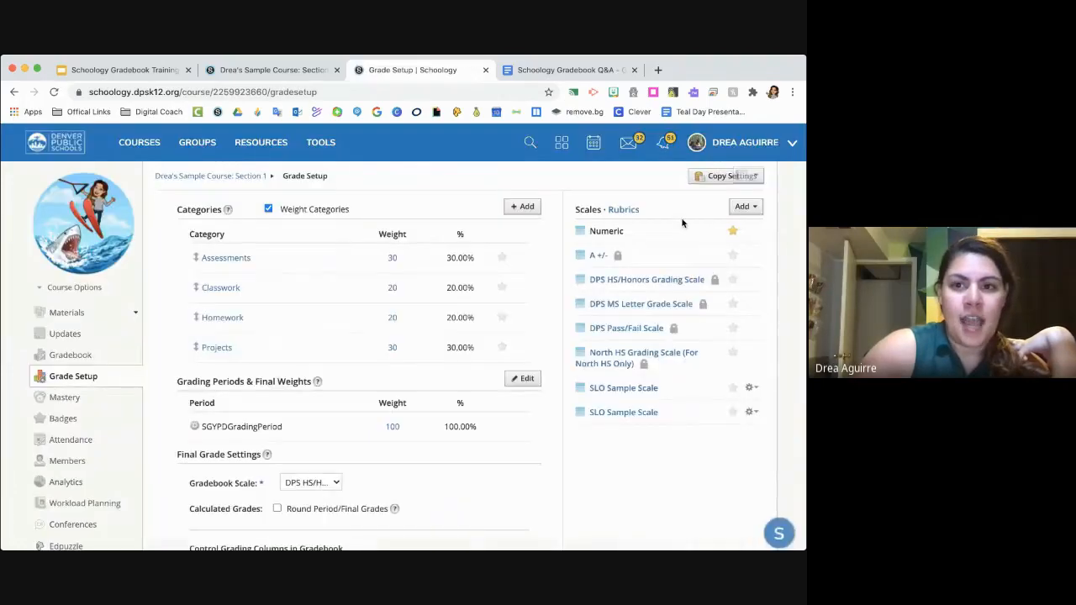
pyautogui.click(623, 209)
pyautogui.scroll(-1, 629, 336)
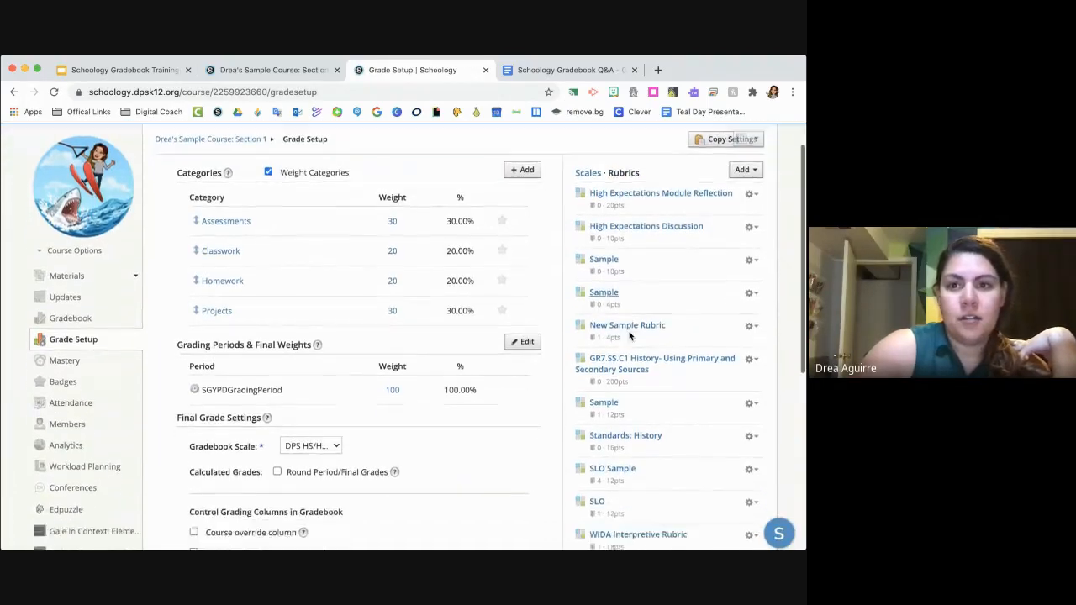
pyautogui.scroll(-4, 629, 336)
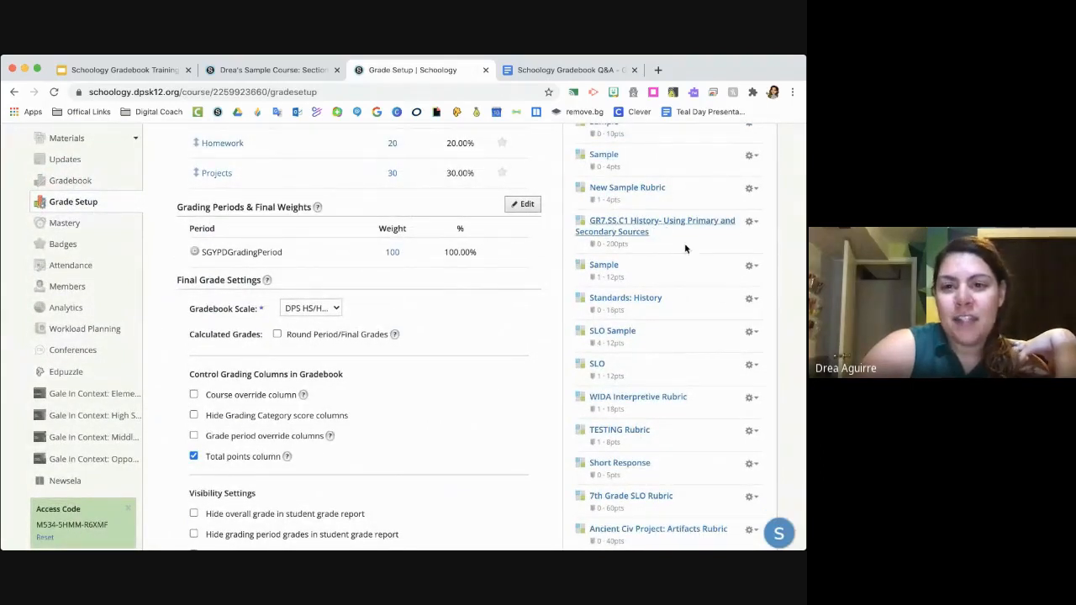
# - Open the GR7.SS.C1 History rubric and set the first criterion's grading scale to 5, 3, 1 and 0 points
pyautogui.click(659, 225)
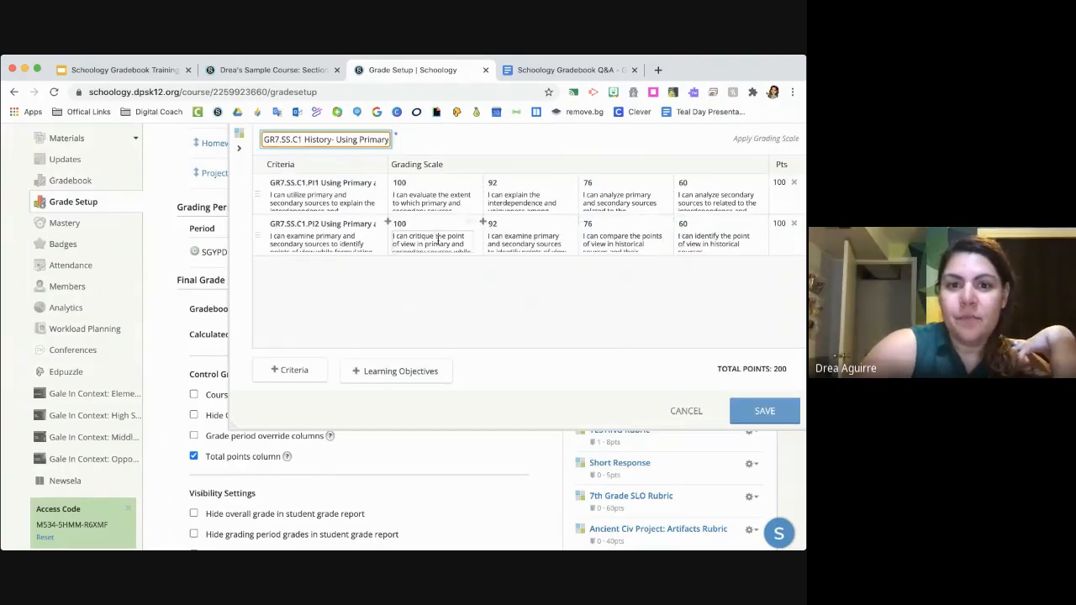
pyautogui.click(411, 179)
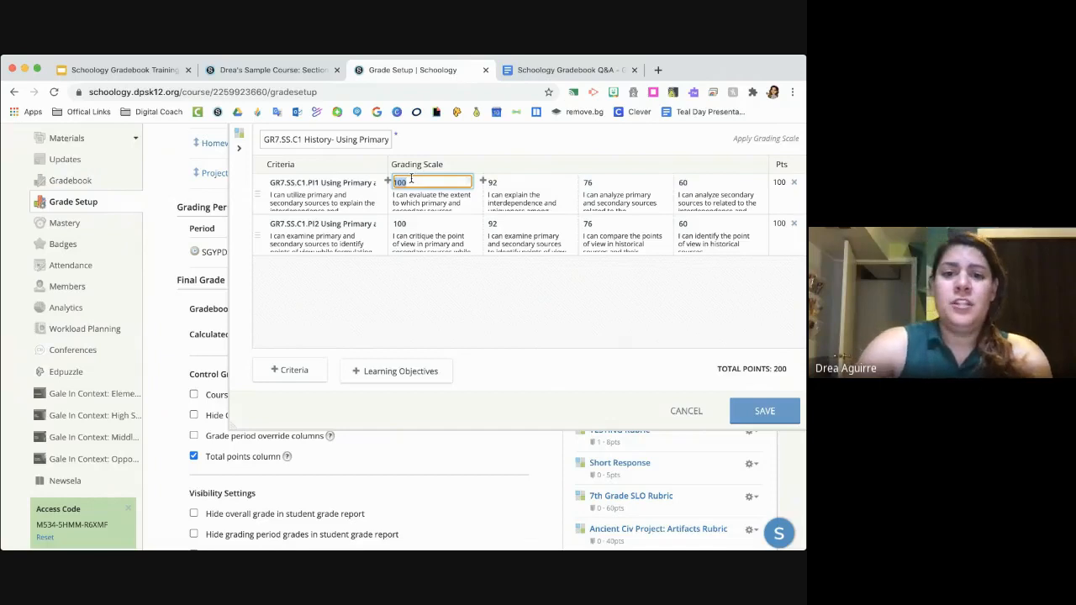
pyautogui.click(722, 182)
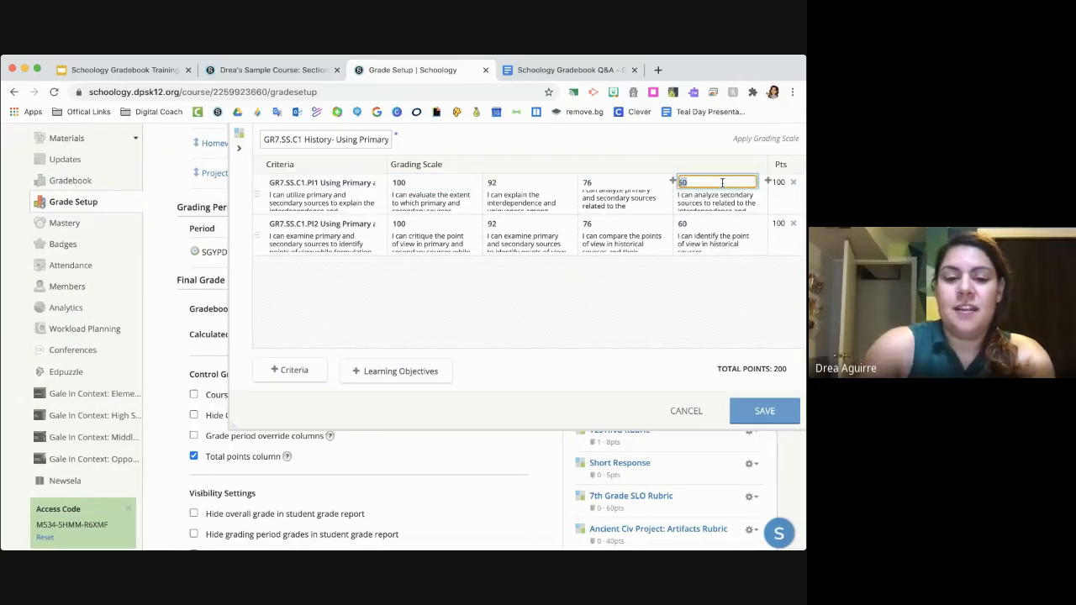
pyautogui.write('0')
pyautogui.click(622, 179)
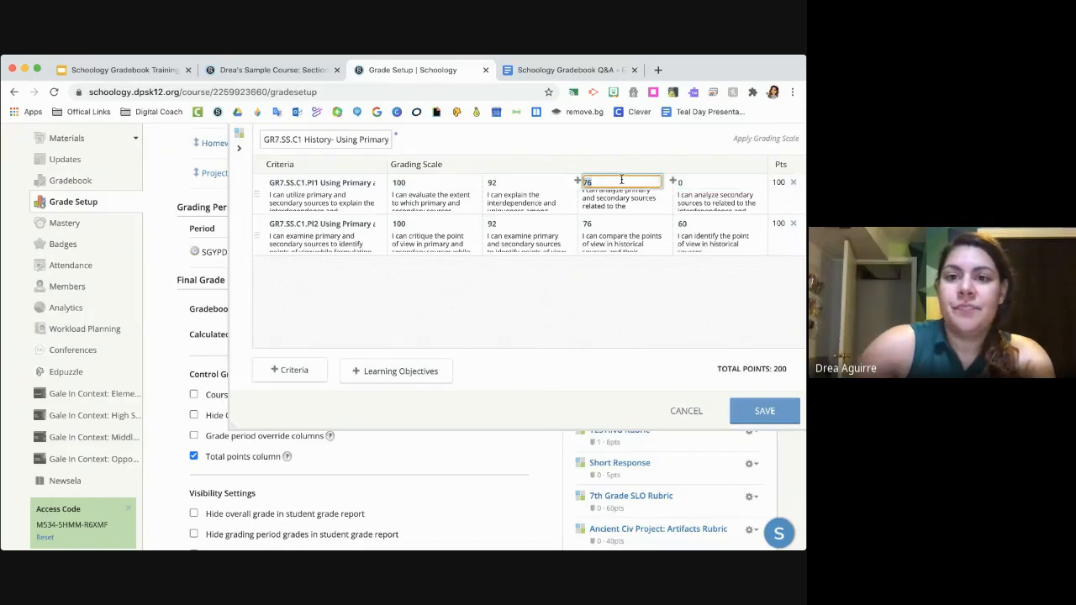
pyautogui.write('1')
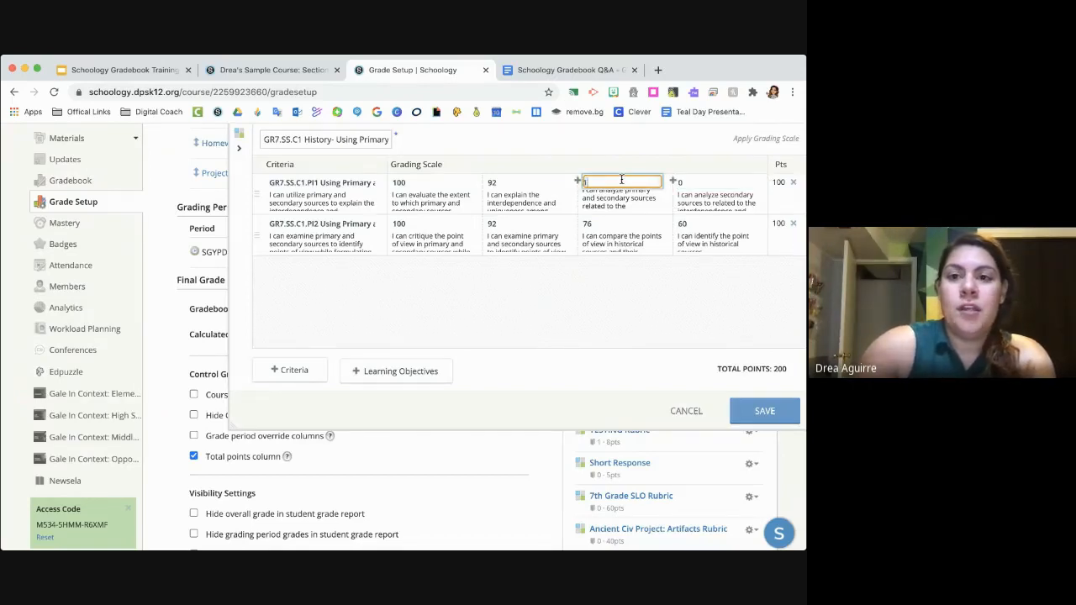
pyautogui.click(507, 183)
pyautogui.click(424, 180)
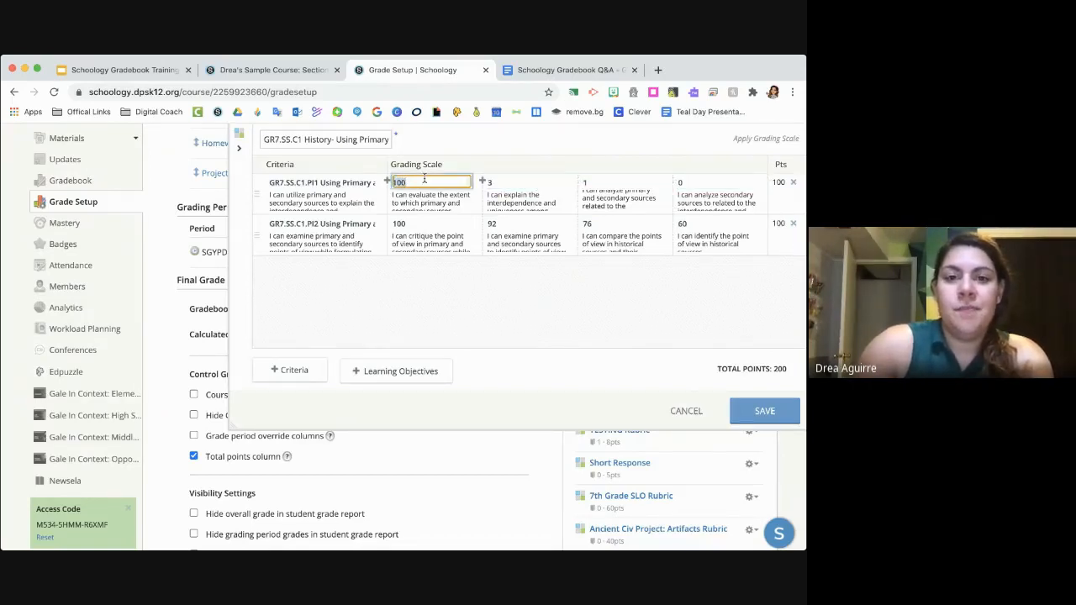
pyautogui.write('5')
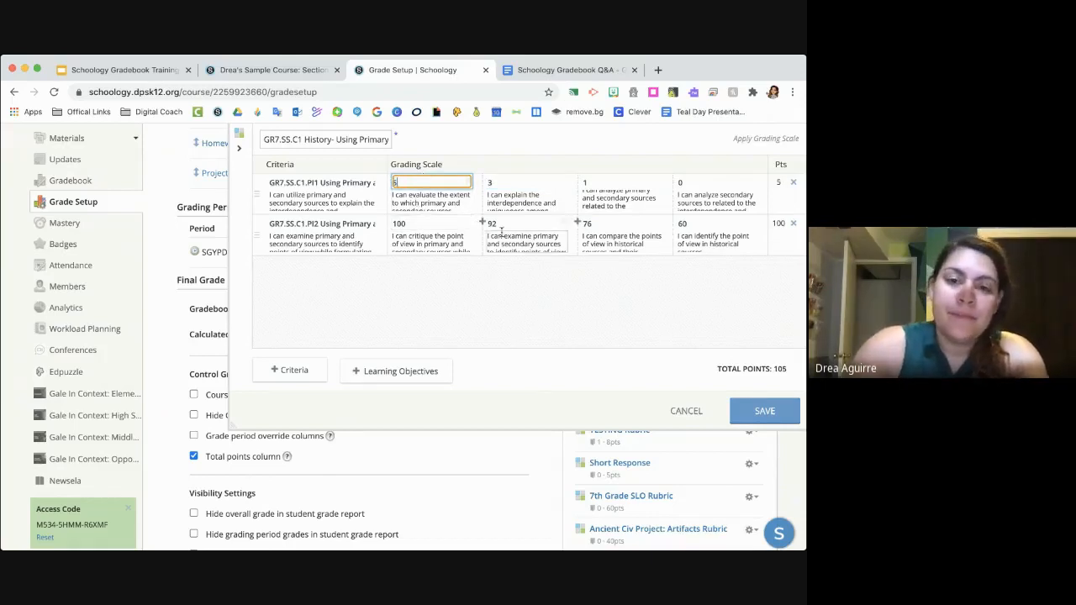
# - Set all four grading scale levels of the rubric's second criterion to 0 points and save the rubric
pyautogui.click(727, 225)
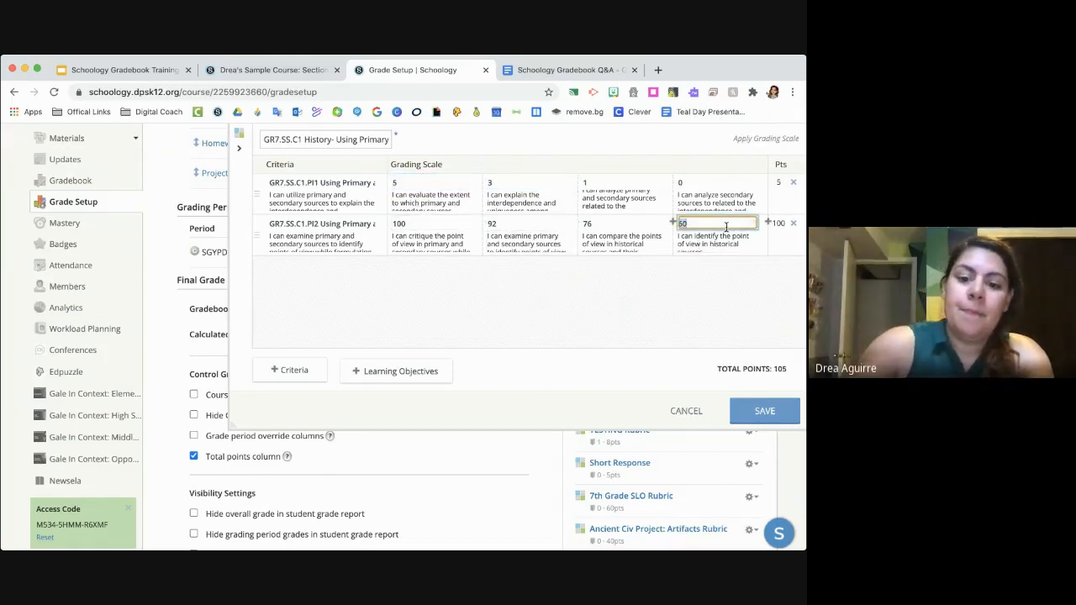
pyautogui.write('0')
pyautogui.click(618, 221)
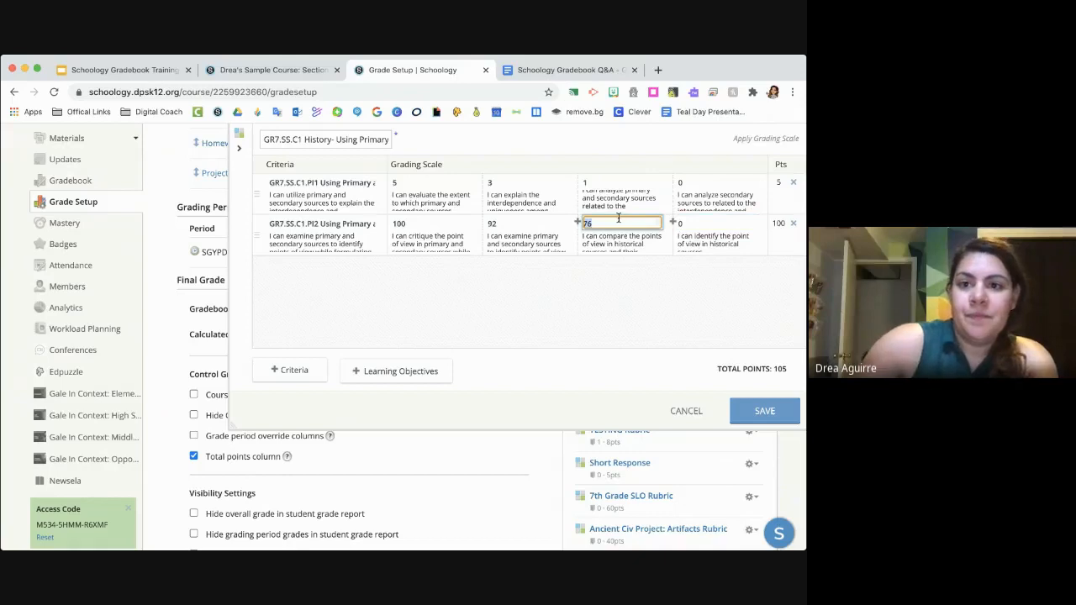
pyautogui.write('0')
pyautogui.click(534, 222)
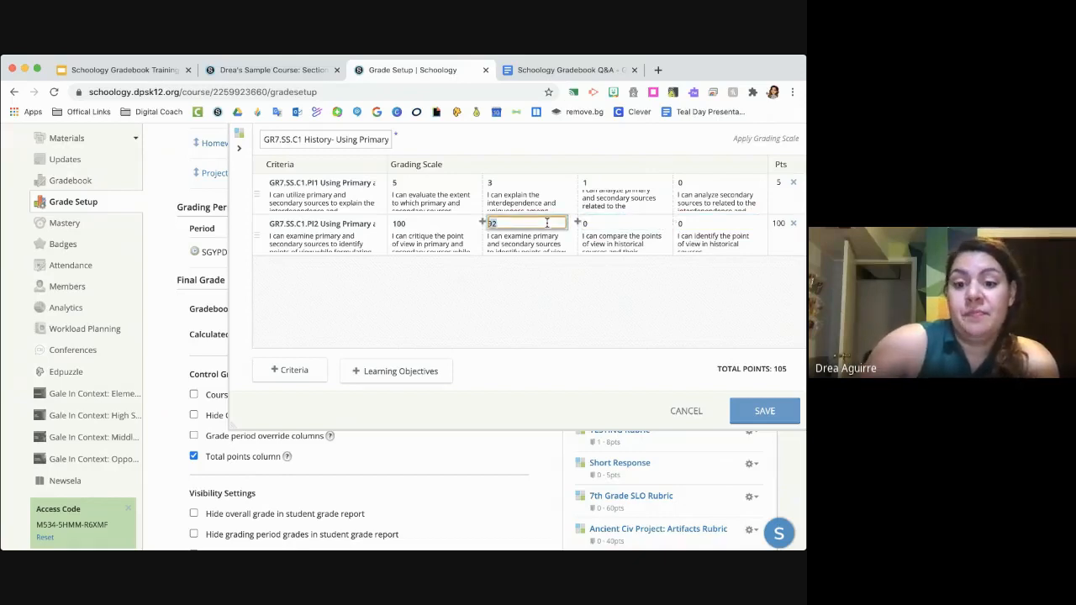
pyautogui.click(402, 224)
pyautogui.write('0')
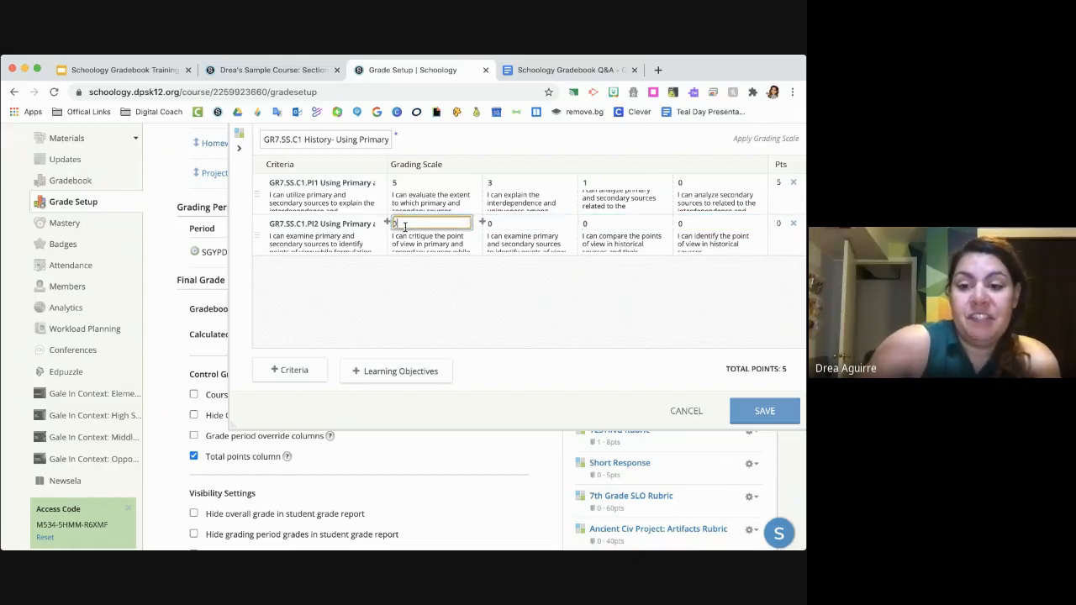
pyautogui.click(767, 411)
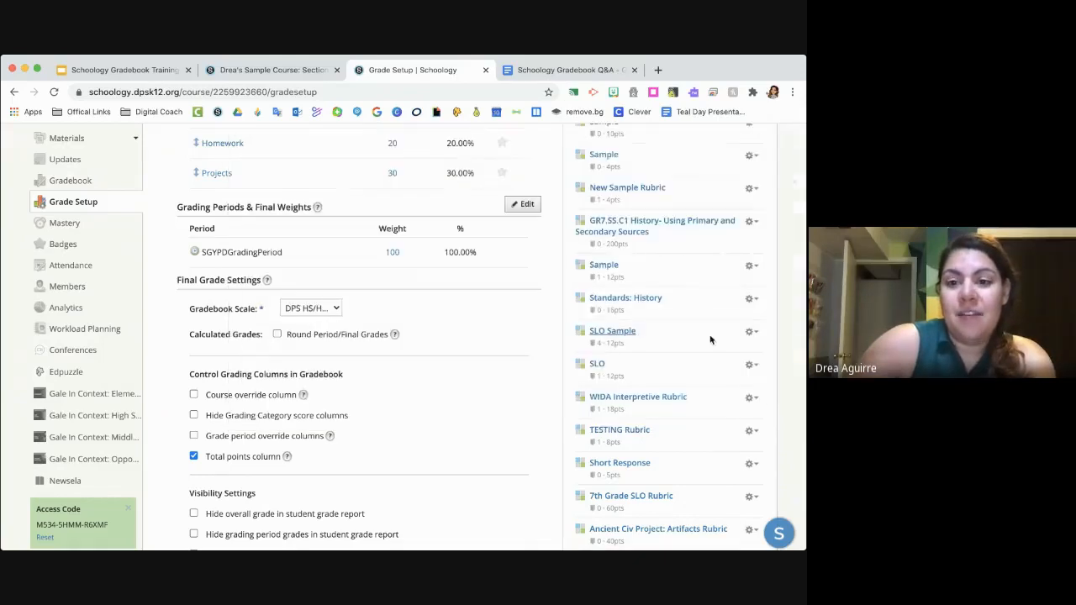
# - Reload the grade setup page and check the GR7.SS.C1 History rubric's total points in the rubric list
pyautogui.scroll(1, 697, 339)
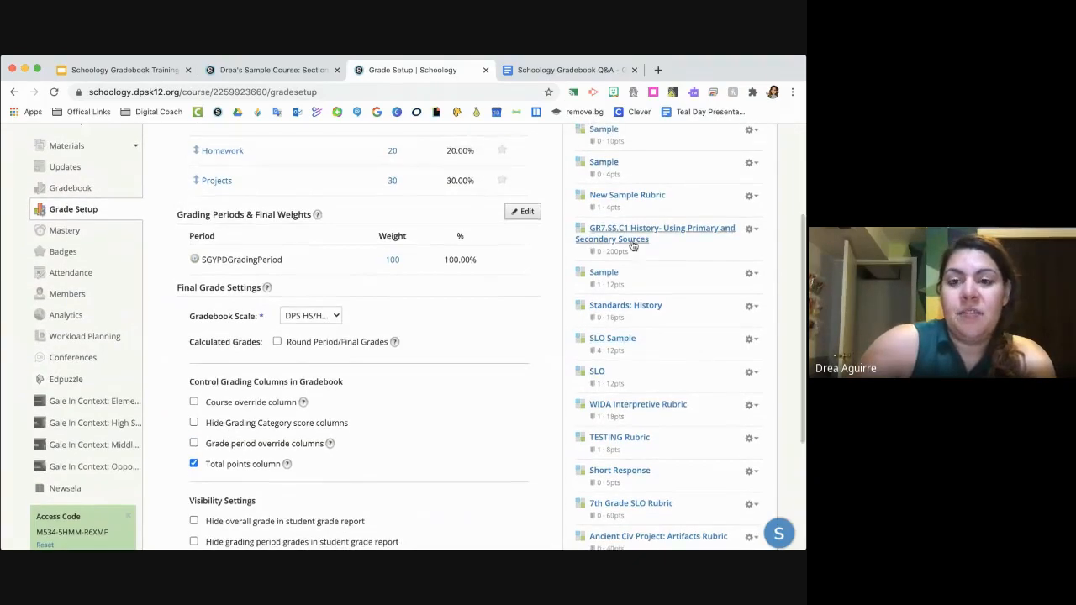
pyautogui.scroll(2, 669, 245)
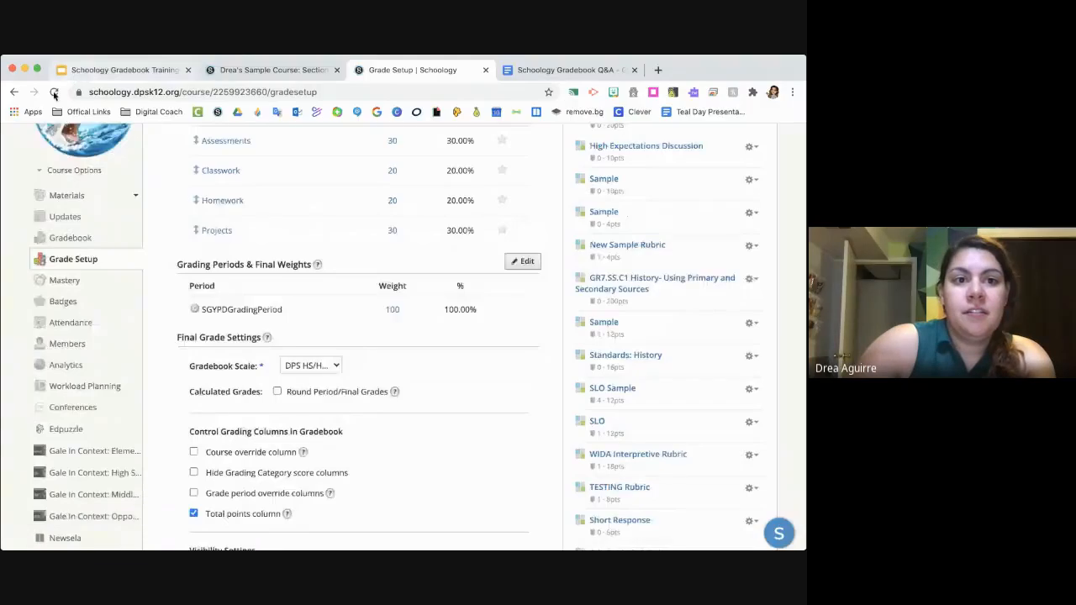
pyautogui.click(54, 95)
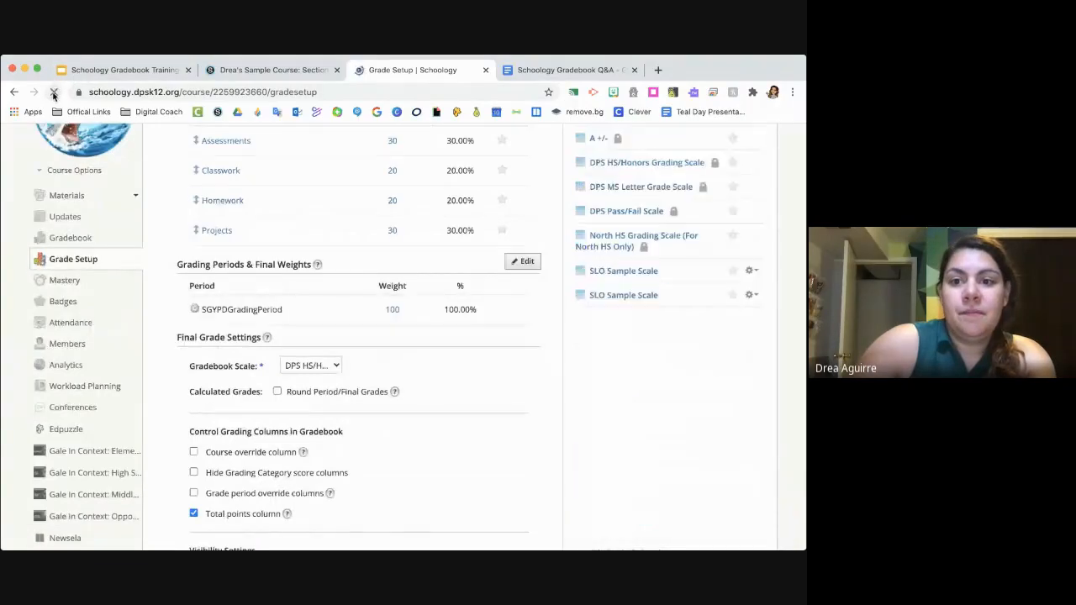
pyautogui.scroll(3, 353, 168)
pyautogui.click(624, 209)
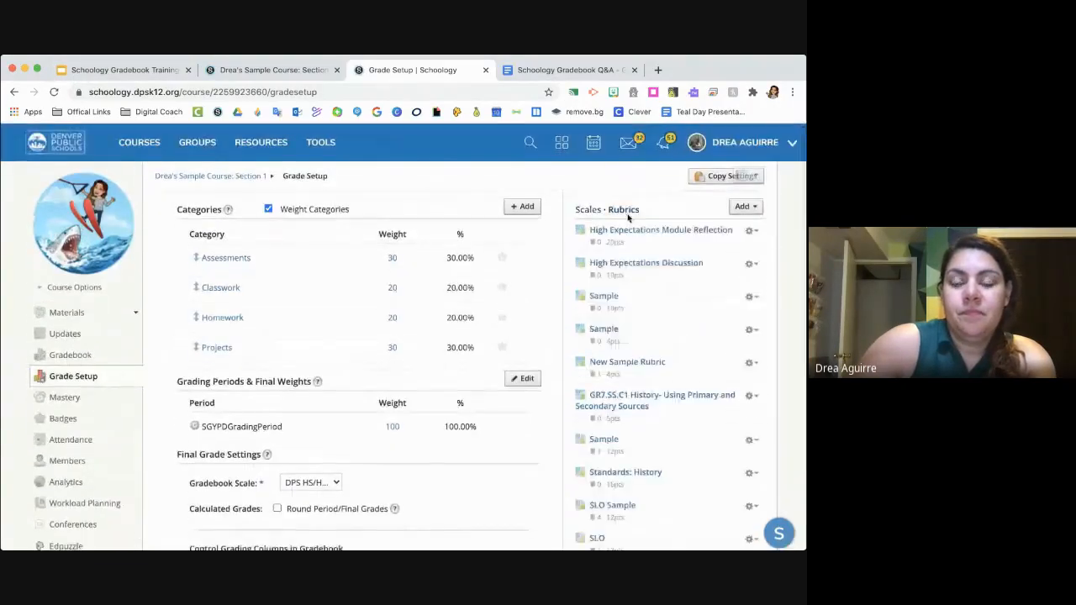
pyautogui.scroll(-1, 623, 360)
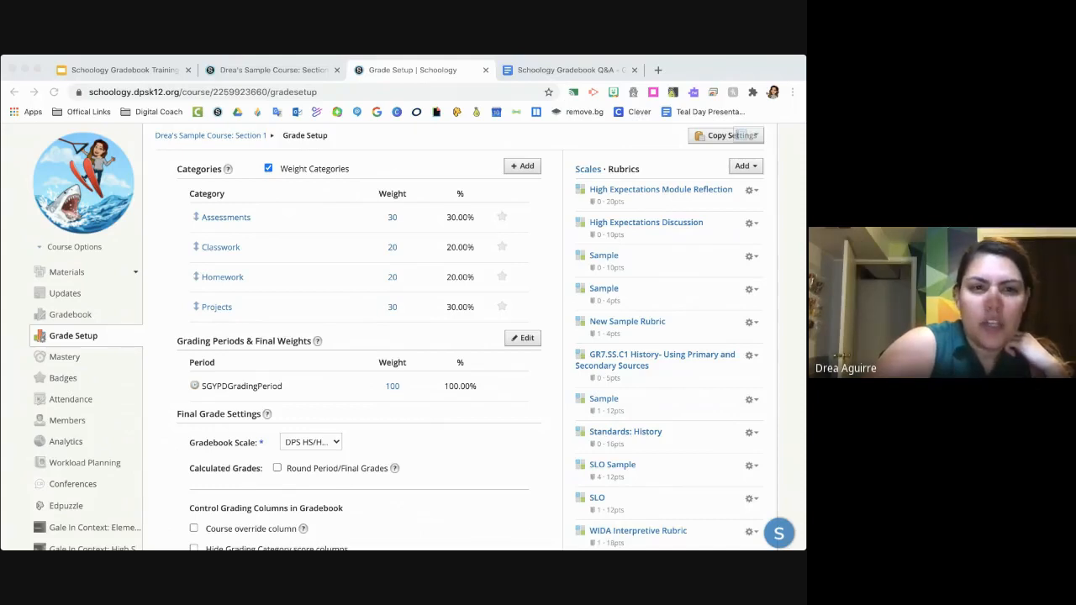
# - Switch to the Schoology Gradebook Training slide deck in Google Slides and open the digital coach support link on the Questions slide
pyautogui.click(488, 475)
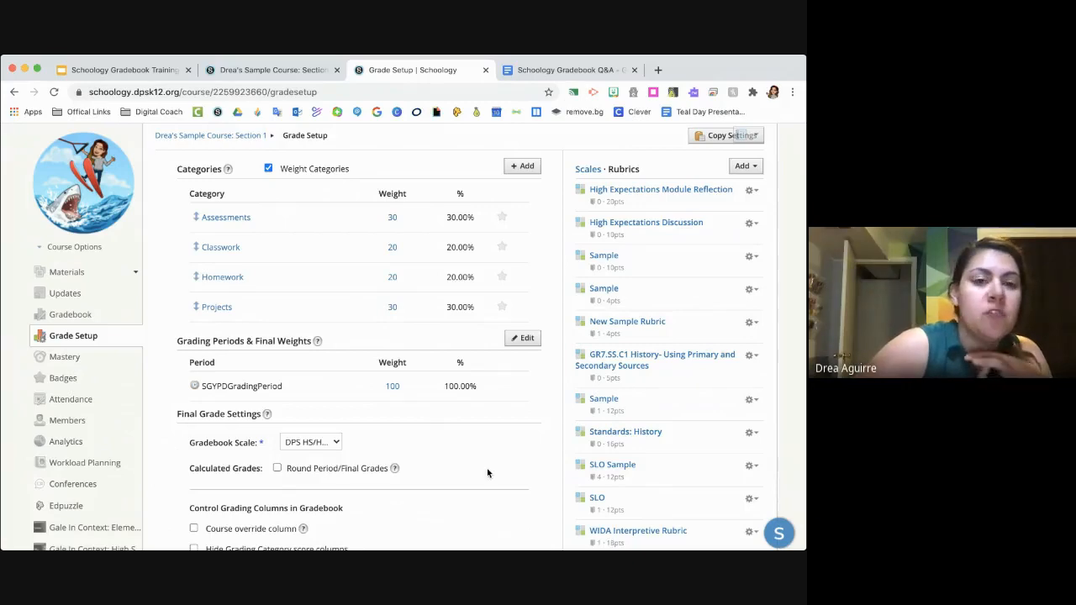
pyautogui.click(145, 72)
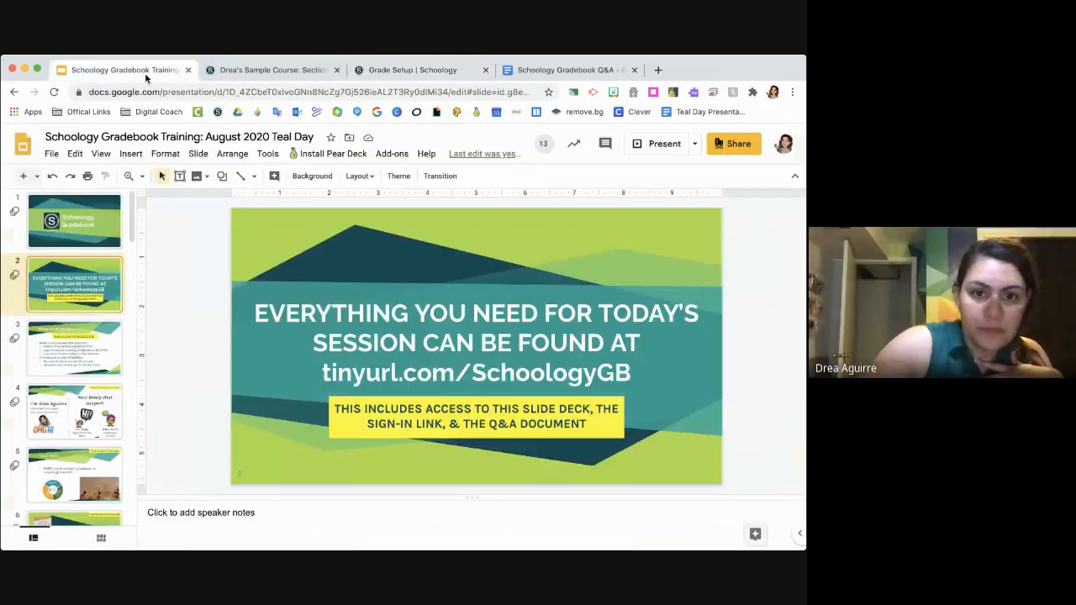
pyautogui.scroll(-15, 100, 426)
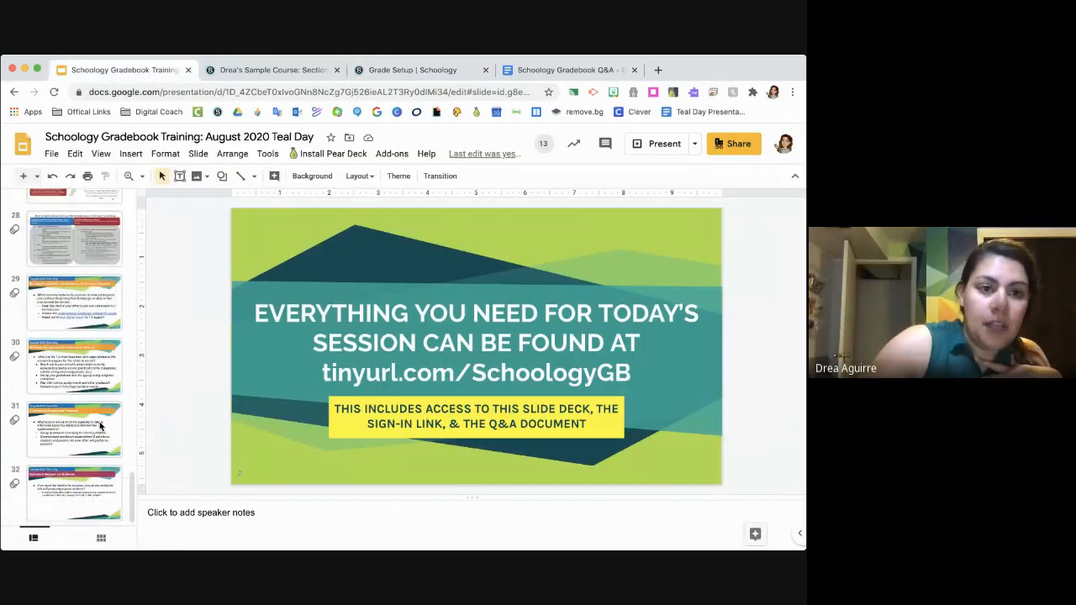
pyautogui.scroll(5, 100, 426)
pyautogui.click(100, 318)
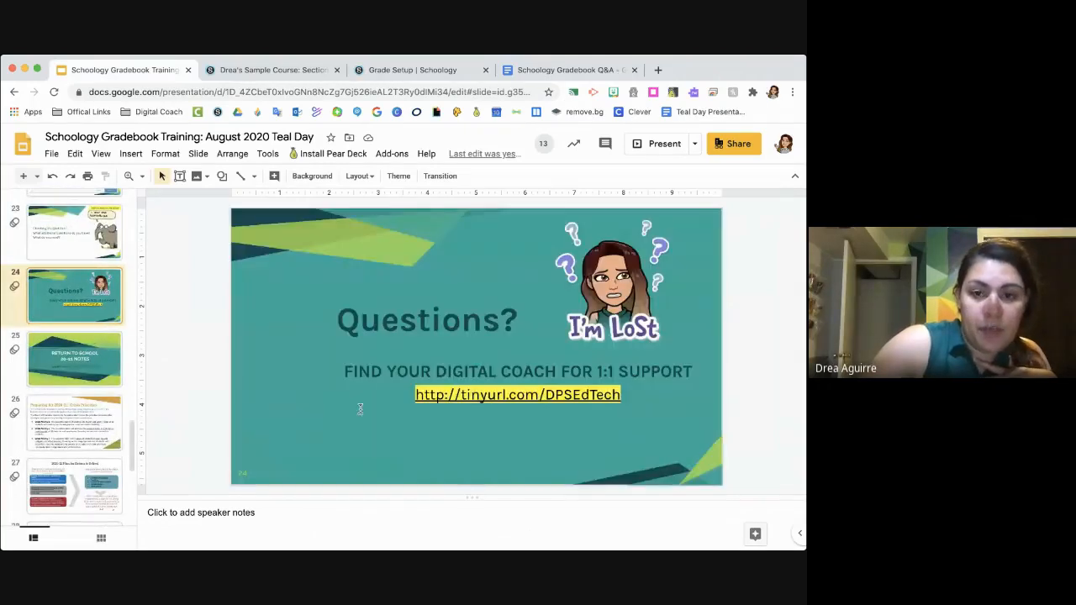
pyautogui.click(465, 396)
pyautogui.click(493, 421)
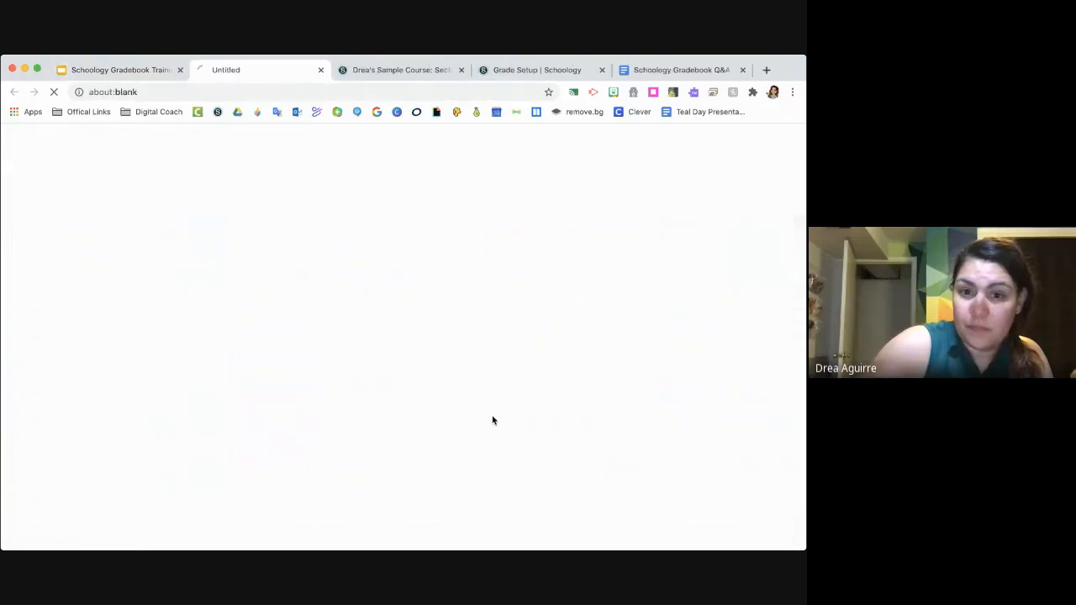
# - View the Ed Tech Regional Coach Assignments by School spreadsheet and return to the deck's Questions slide
pyautogui.click(127, 71)
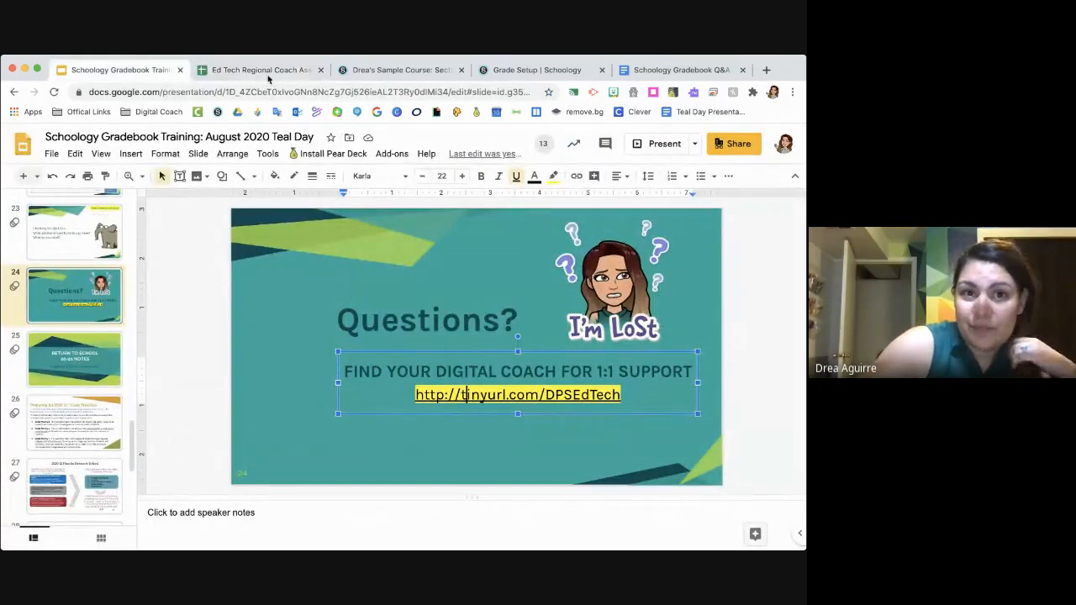
pyautogui.click(264, 76)
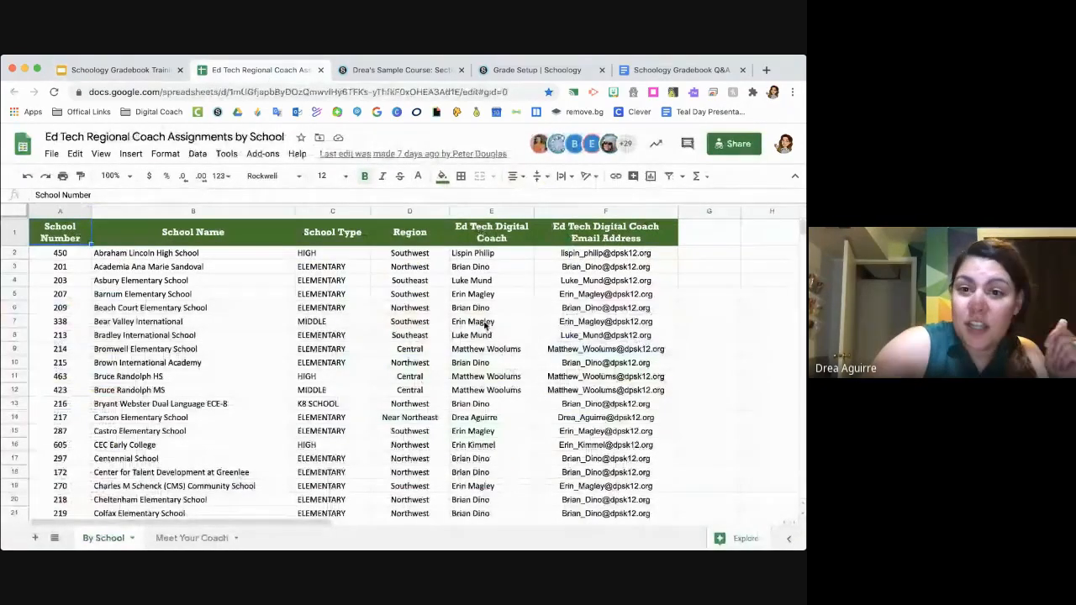
pyautogui.click(416, 73)
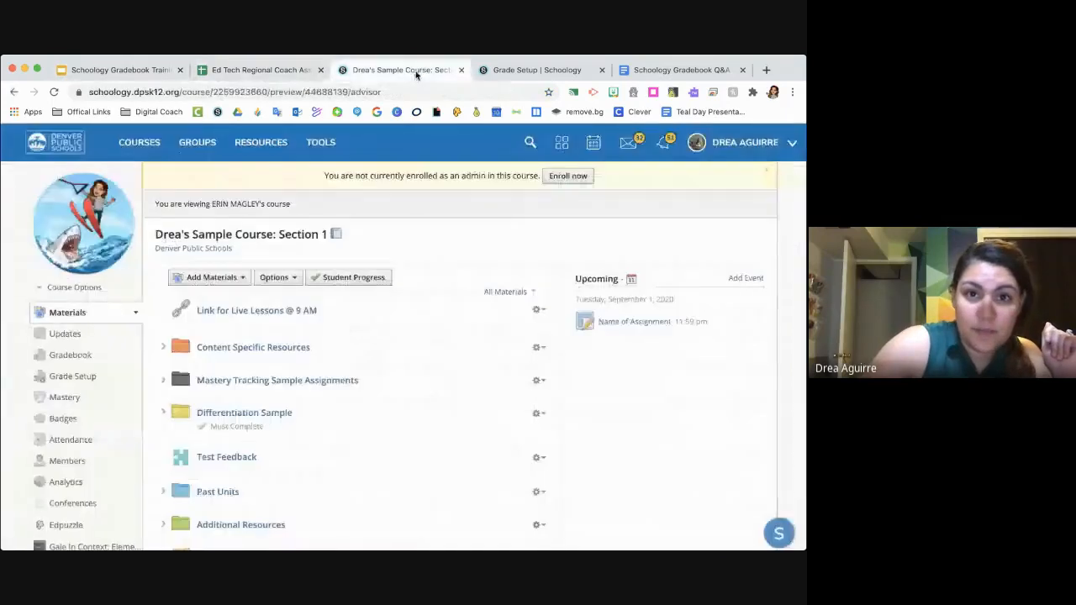
pyautogui.click(252, 72)
pyautogui.click(164, 73)
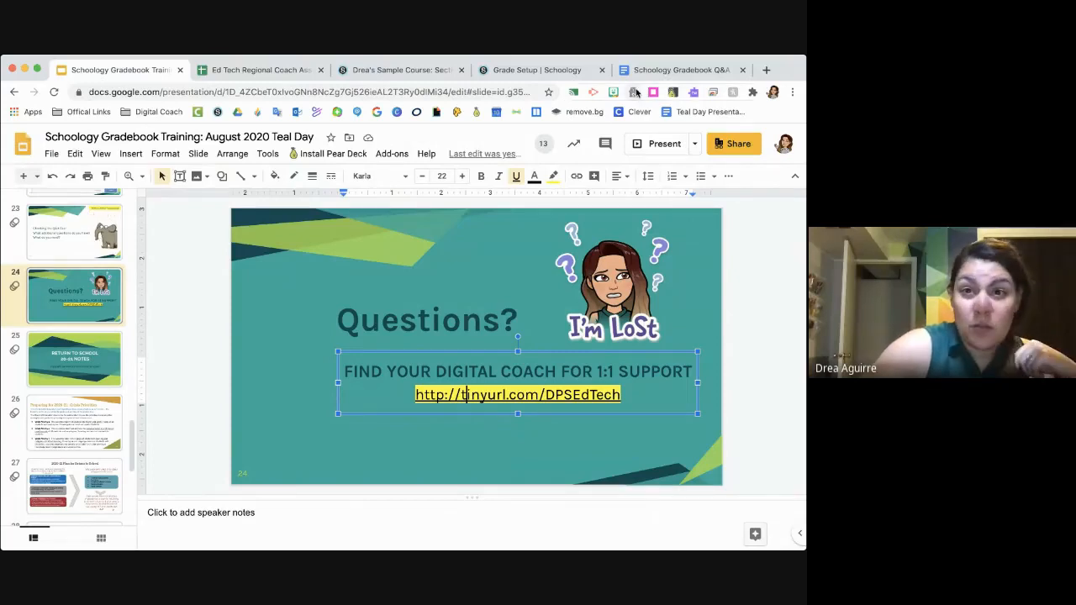
# - Switch to the Schoology Gradebook Q&A document in Google Docs and paste the Google Meet link on a new line below the introduction
pyautogui.click(681, 70)
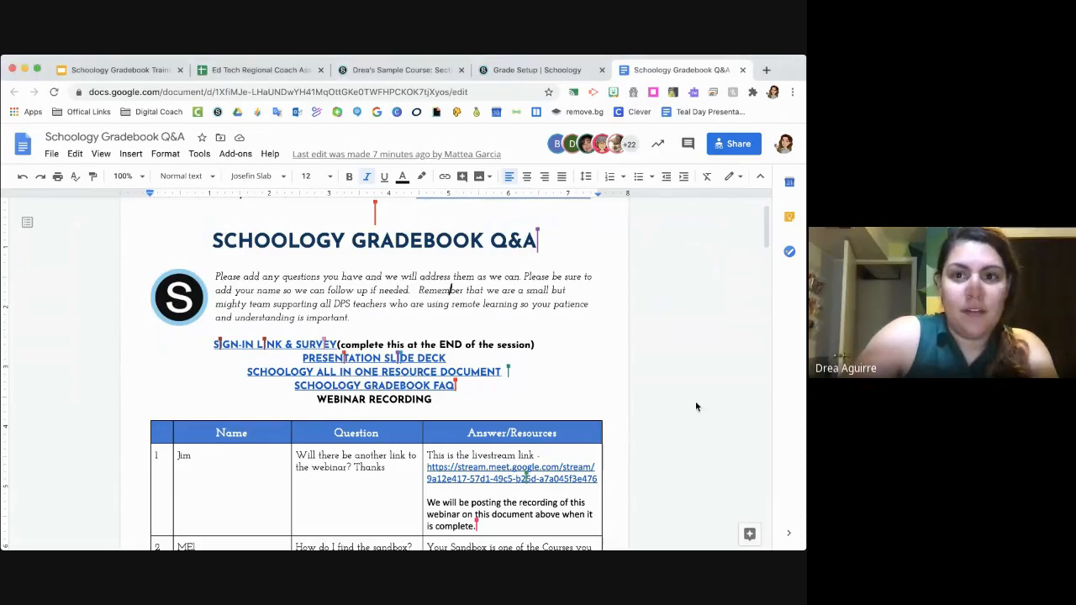
pyautogui.click(366, 320)
pyautogui.press('Return')
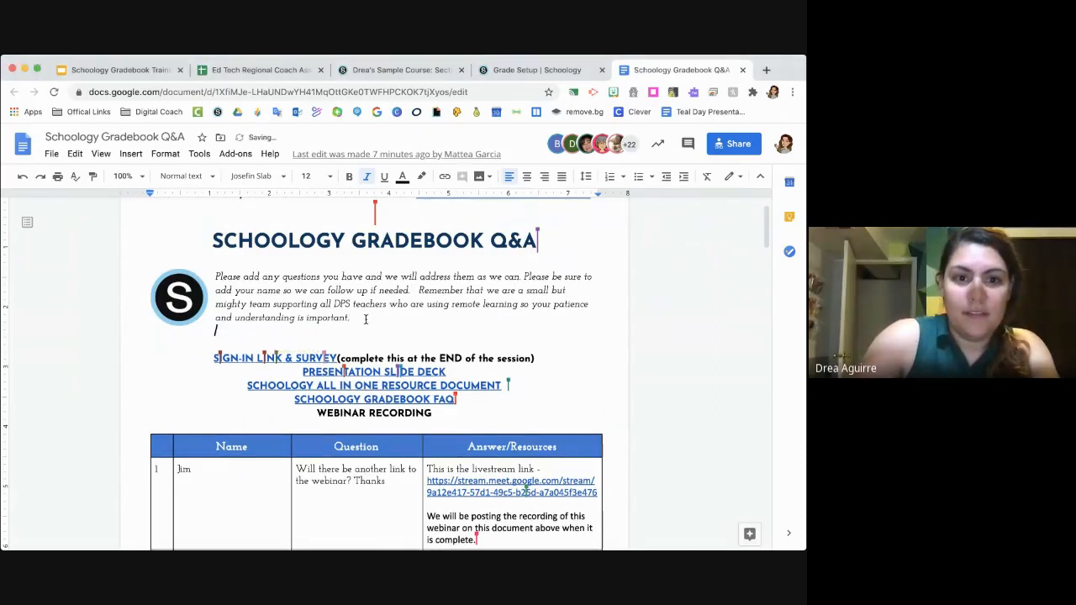
pyautogui.press('Return')
pyautogui.write('https://meet.google.com/ams-gikm-drt')
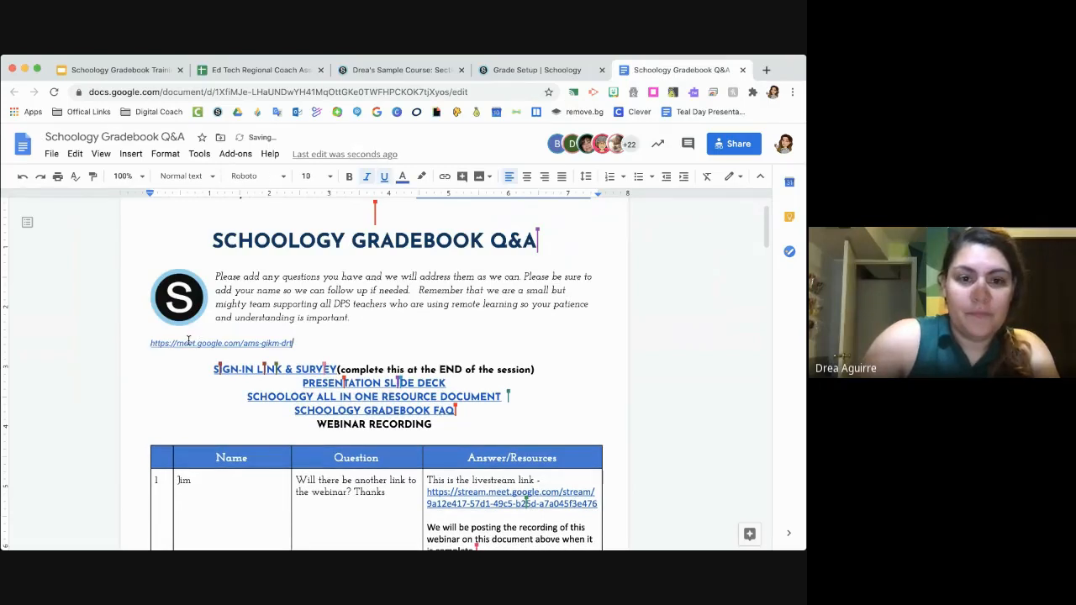
# - Insert the label "Live Q&A Session:" in front of the pasted meeting link
pyautogui.click(145, 341)
pyautogui.write('Live ')
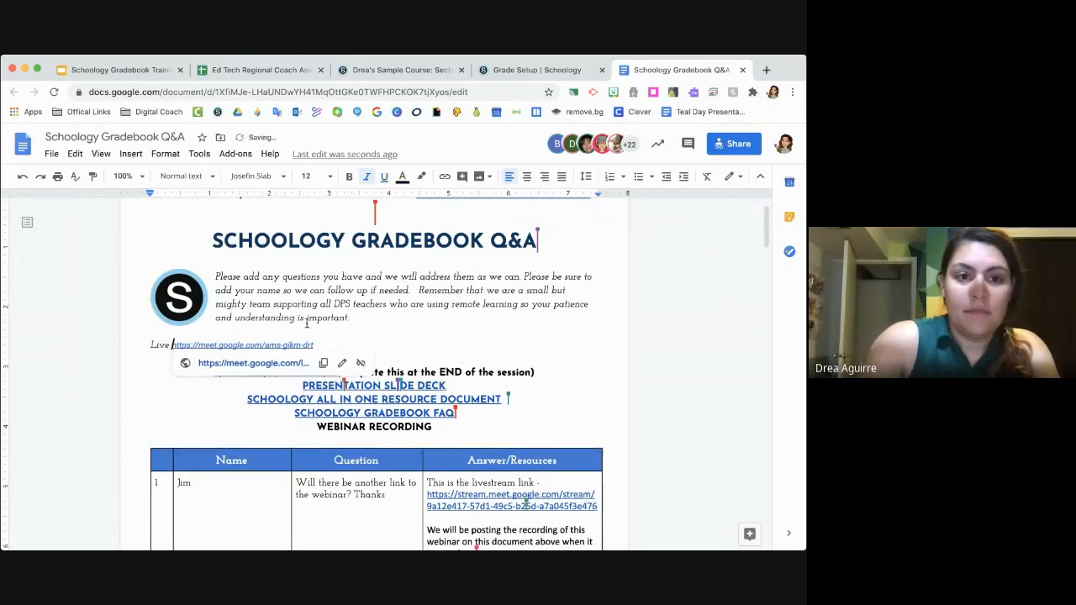
pyautogui.write('Q&A Ses')
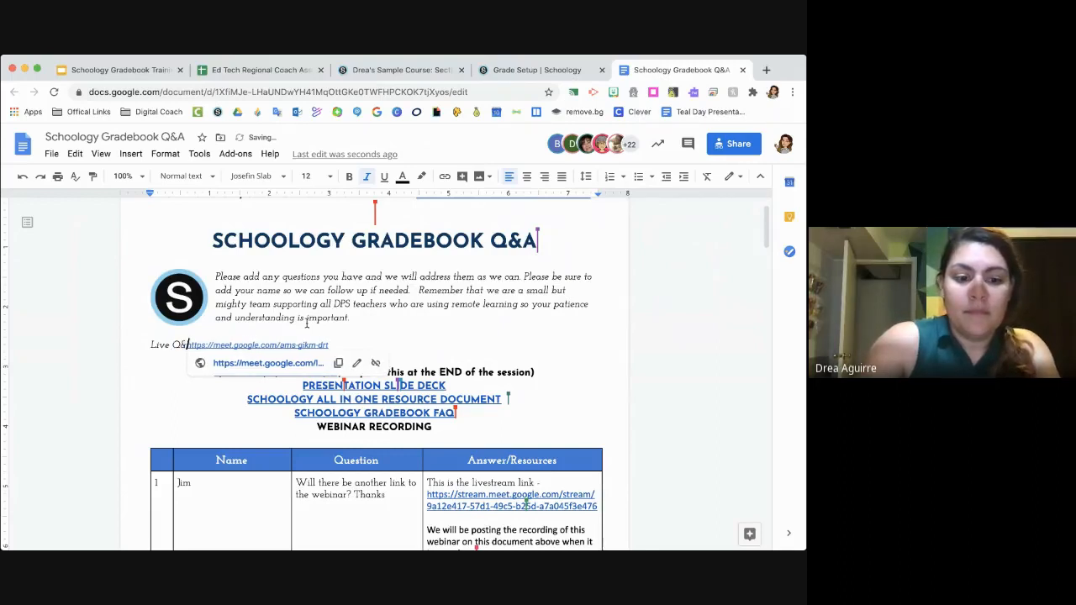
pyautogui.write('sion')
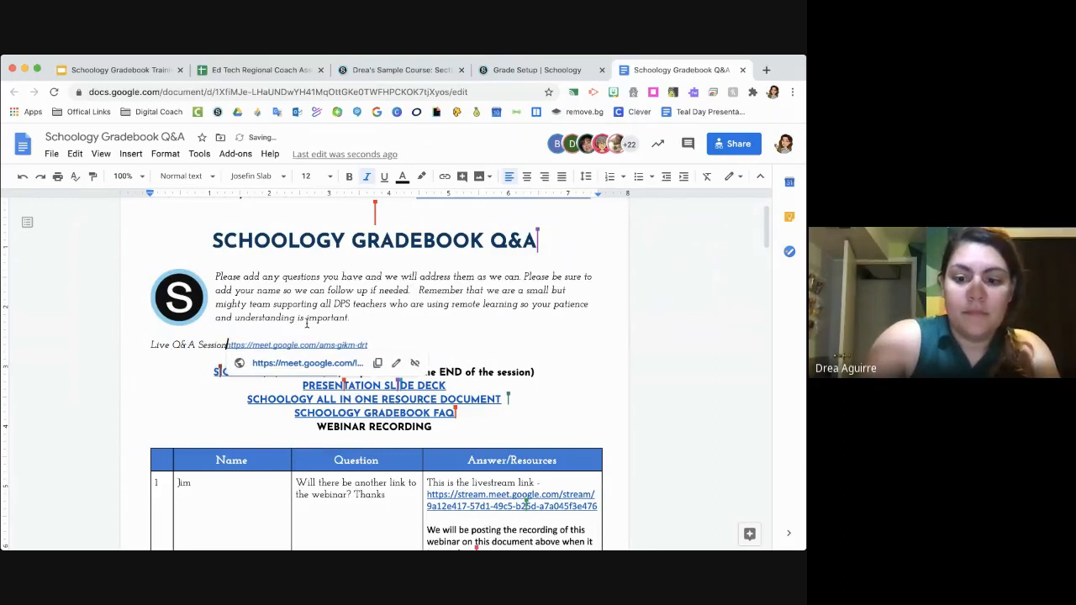
pyautogui.write(':')
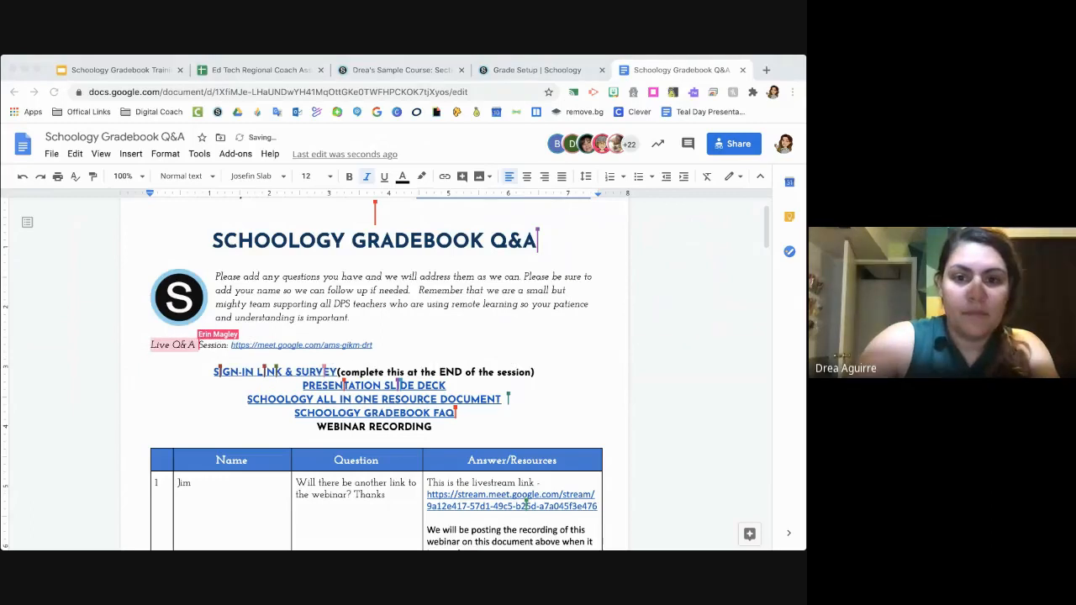